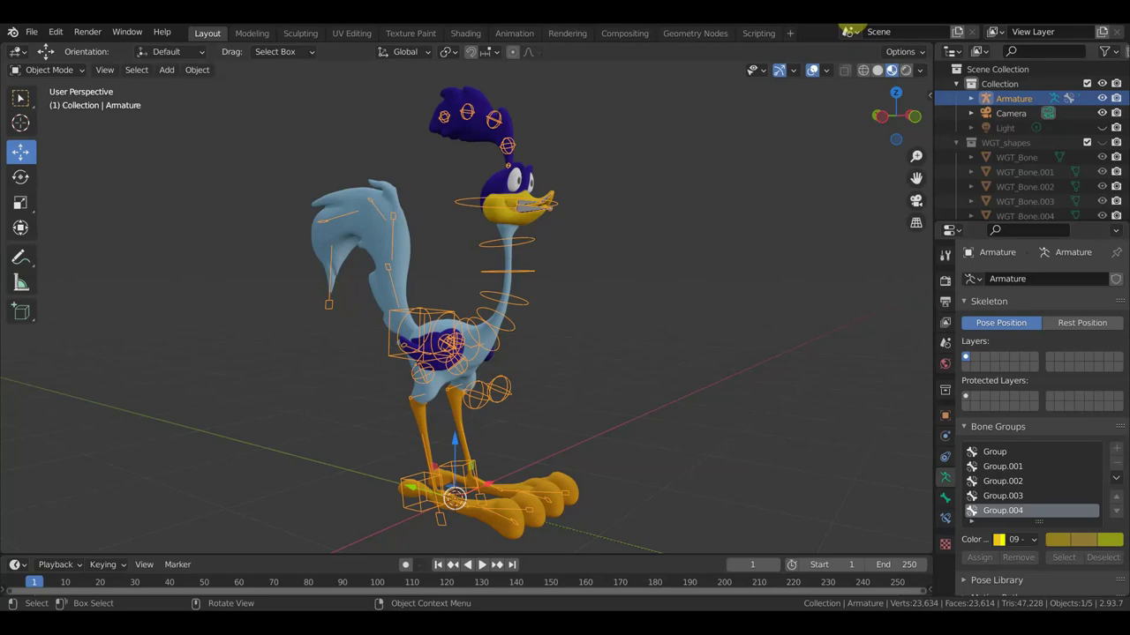
- Deselect the rig, orbit around the Road Runner, and finish in Right Orthographic view
click(701, 336)
middle_drag(702, 337, 443, 348)
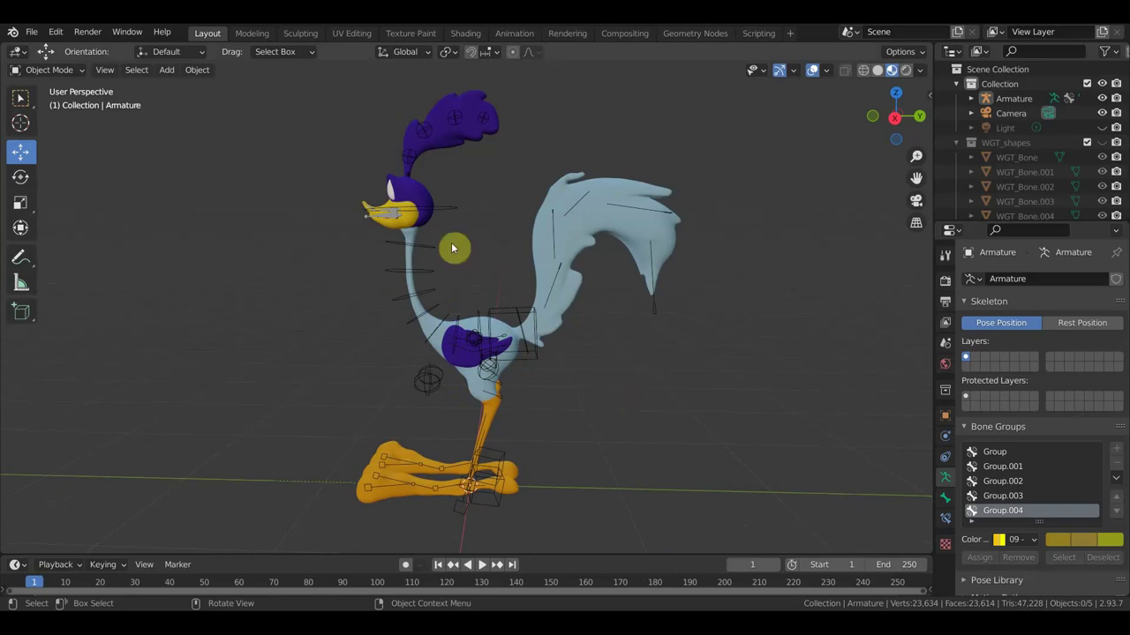
middle_drag(538, 367, 650, 384)
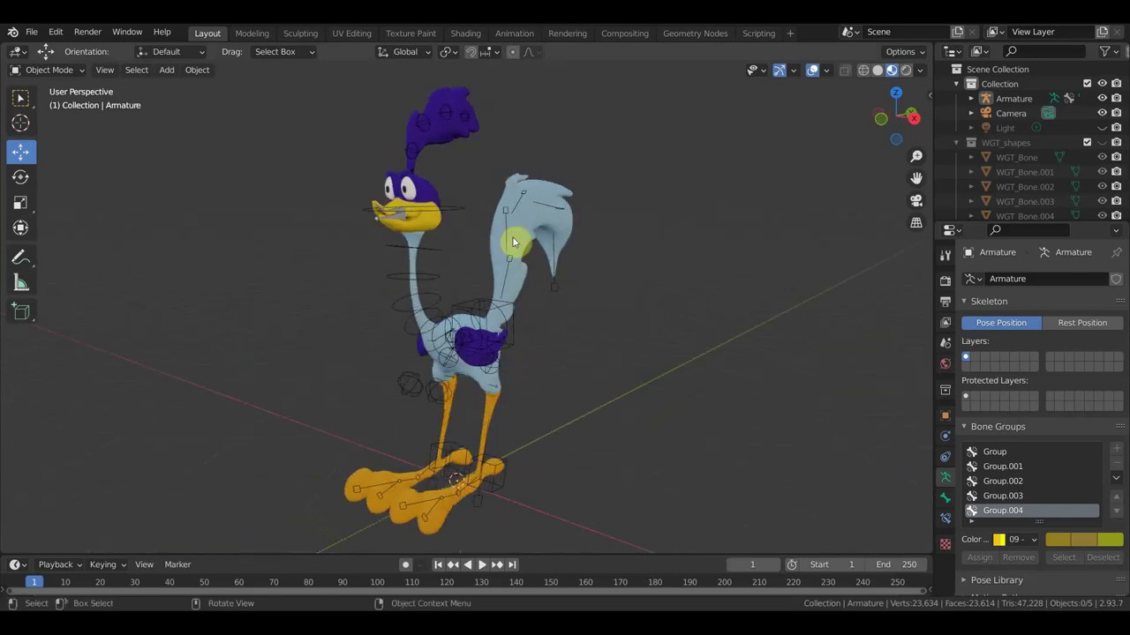
middle_drag(605, 315, 509, 314)
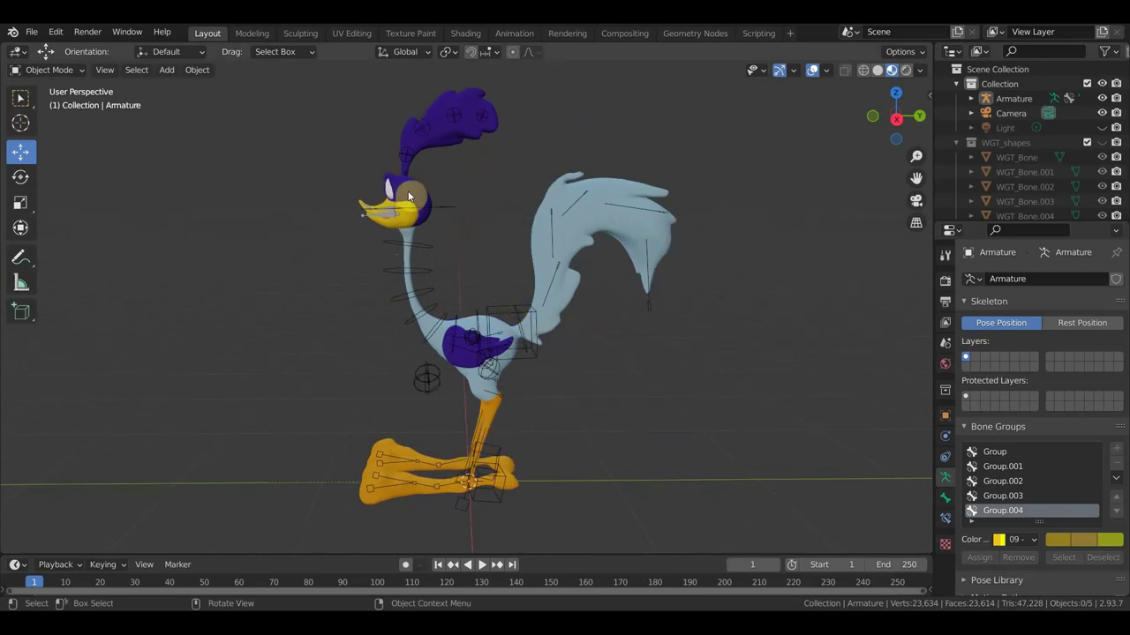
key(KP_3)
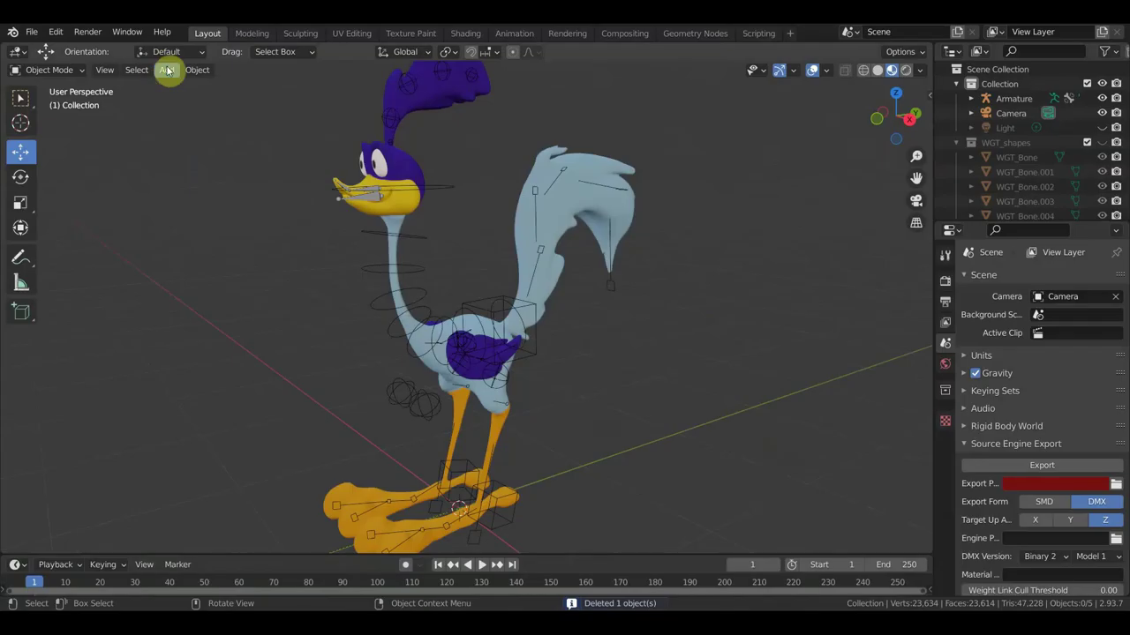
click(166, 69)
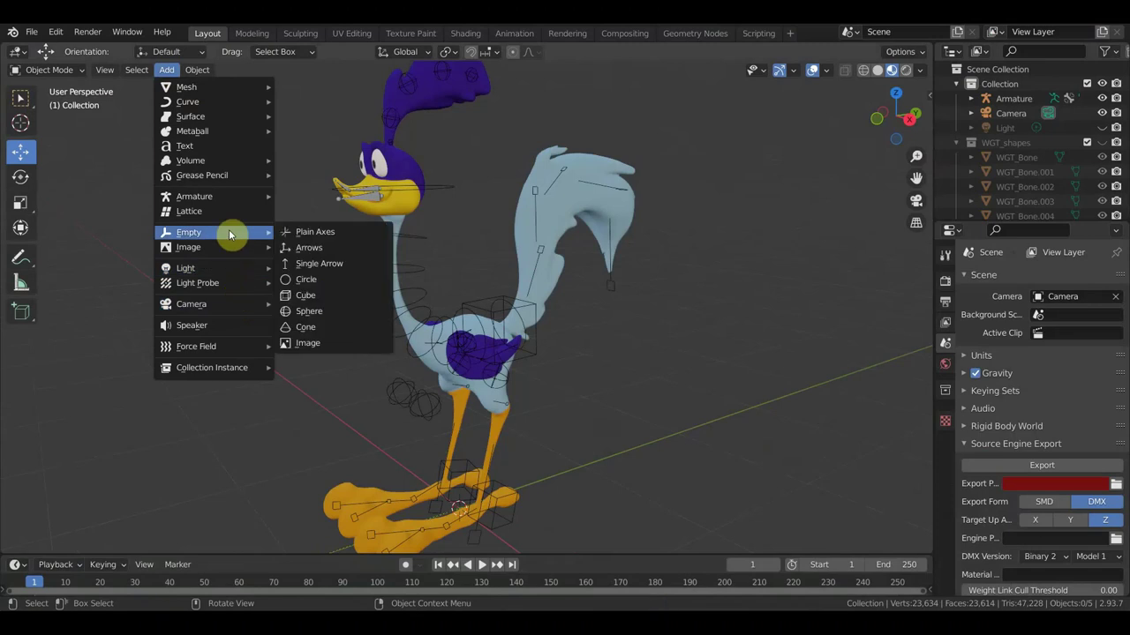
- Add an image empty and load the Road Runner .mp4 clip from Downloads as its source
click(353, 346)
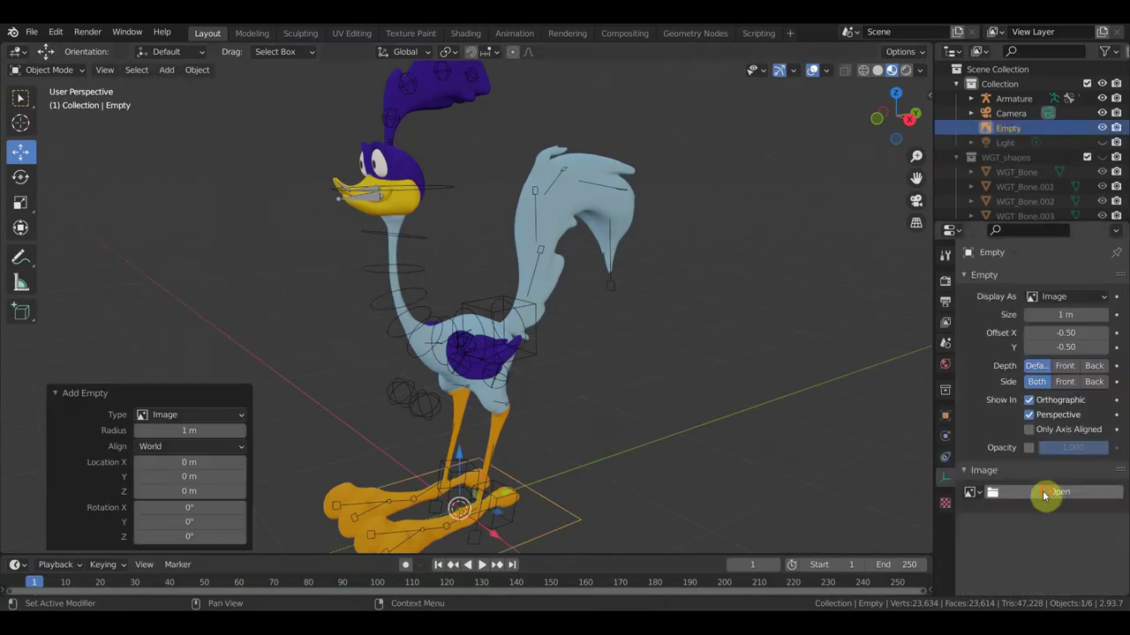
click(1050, 493)
click(226, 263)
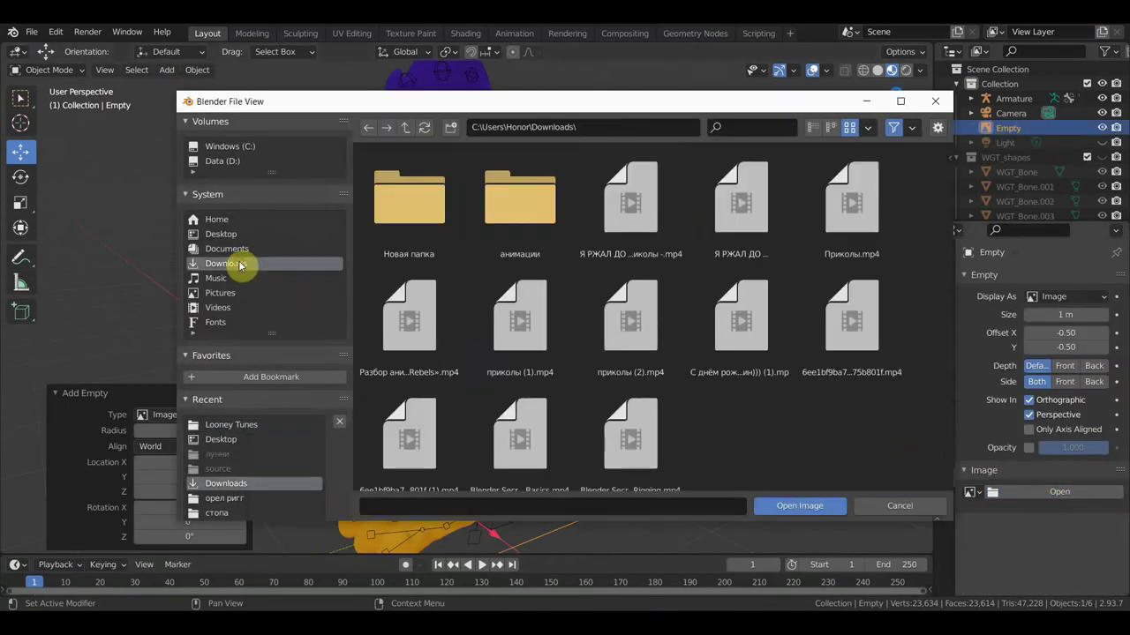
click(430, 439)
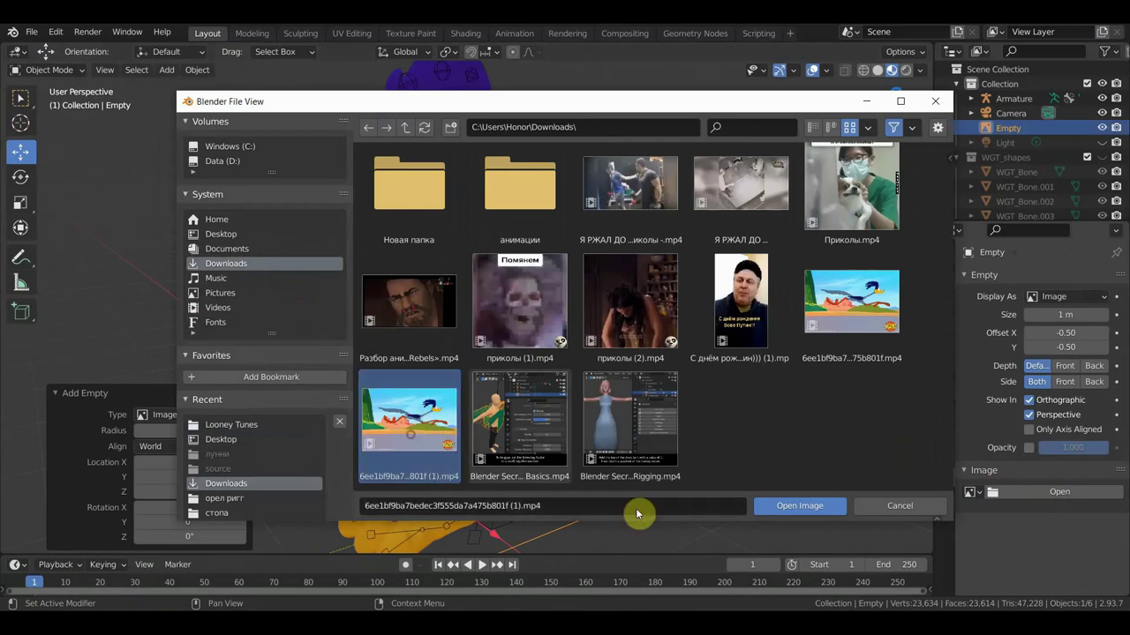
click(830, 511)
scroll(691, 451, down, 2)
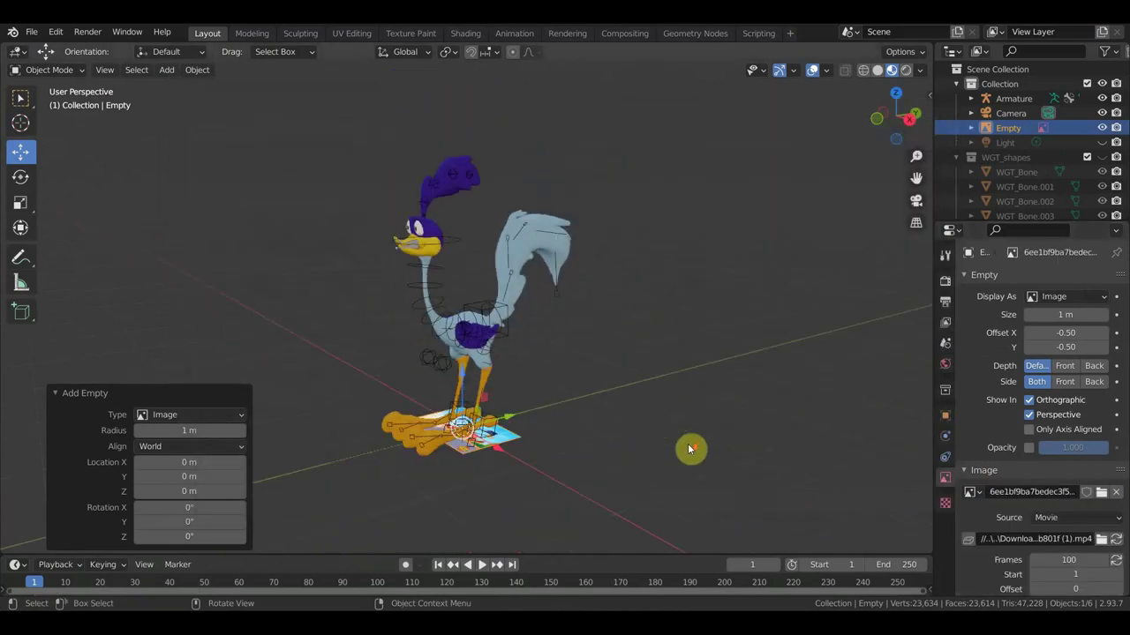
key(KP_5)
- In Top view, rotate the reference image about 90° with a small correction
key(KP_1)
key(KP_3)
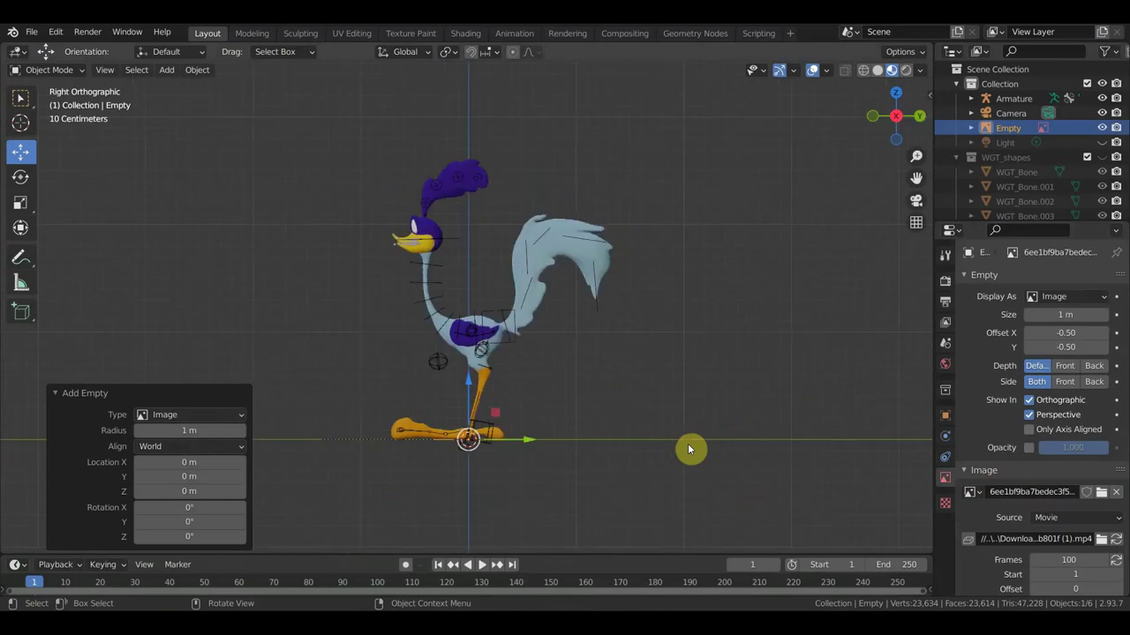
key(KP_7)
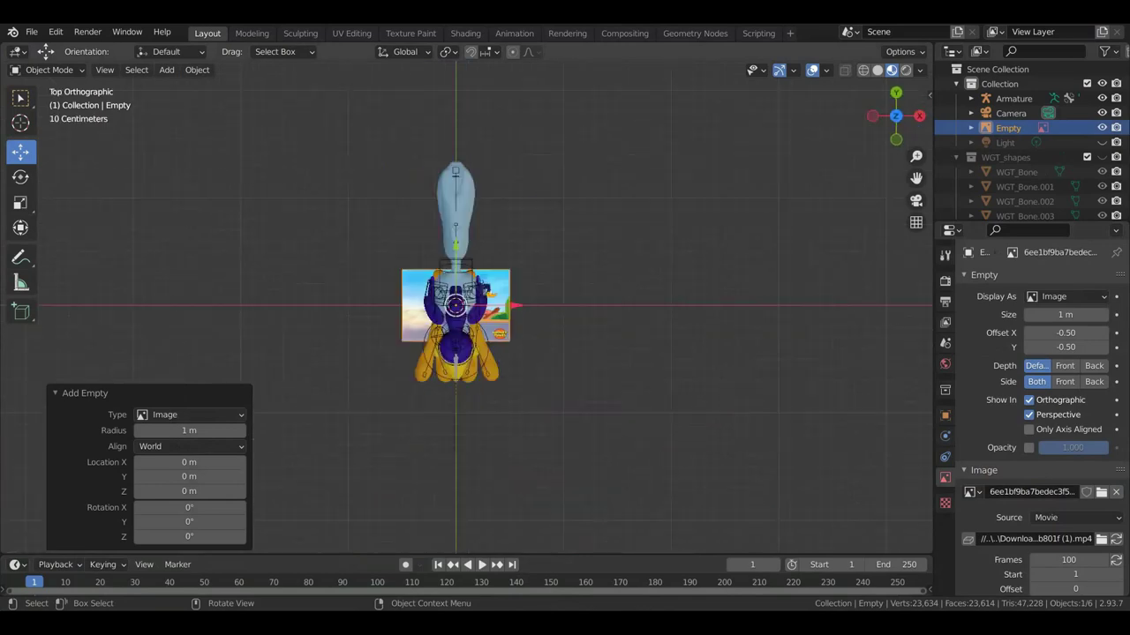
key(r)
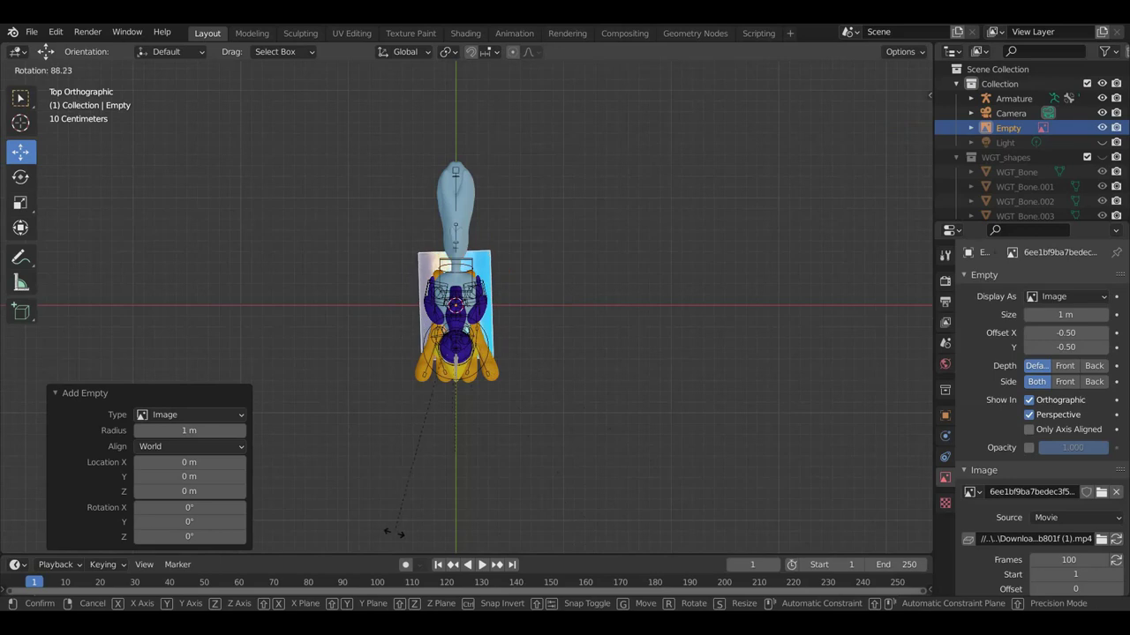
click(382, 531)
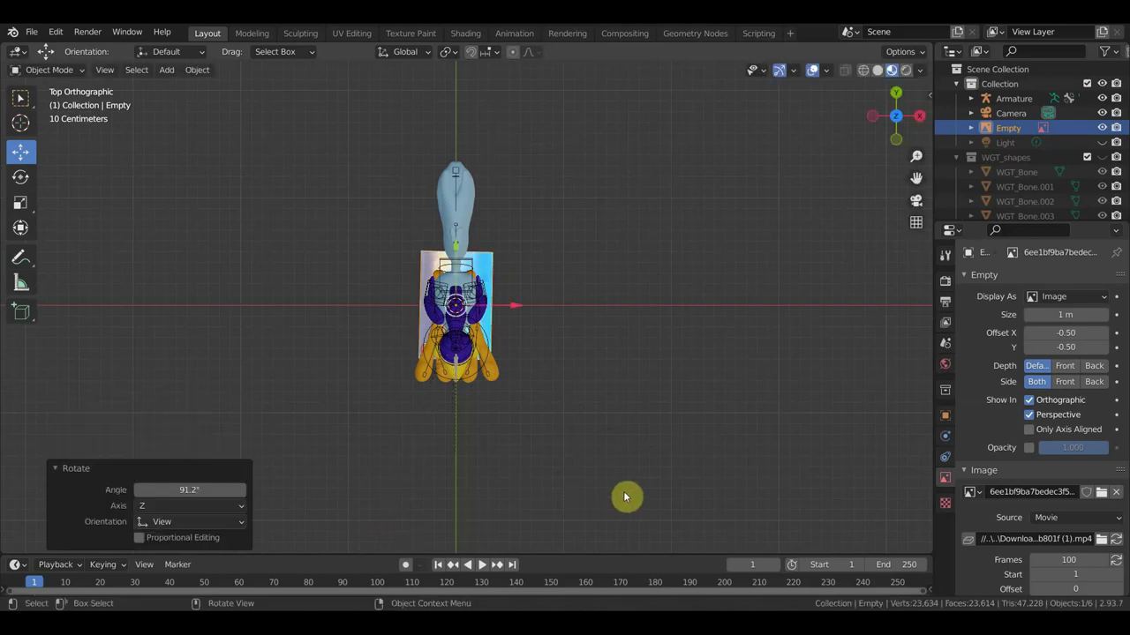
key(r)
click(666, 482)
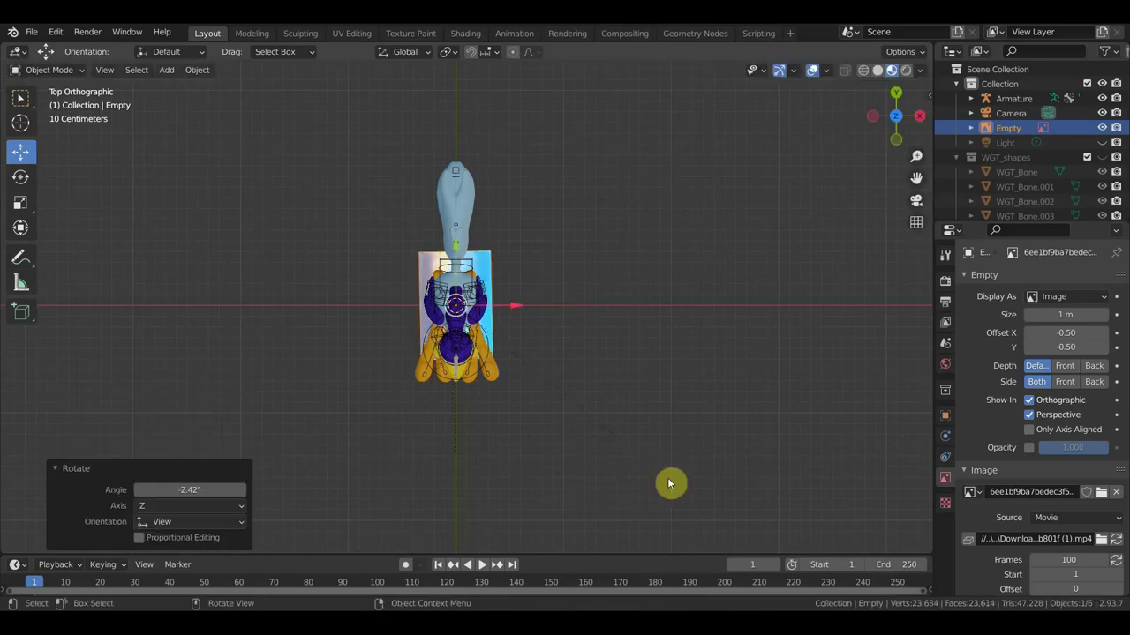
- Tilt the image upright at -89.6° in Front view and scale it to 3.35
key(KP_1)
key(r)
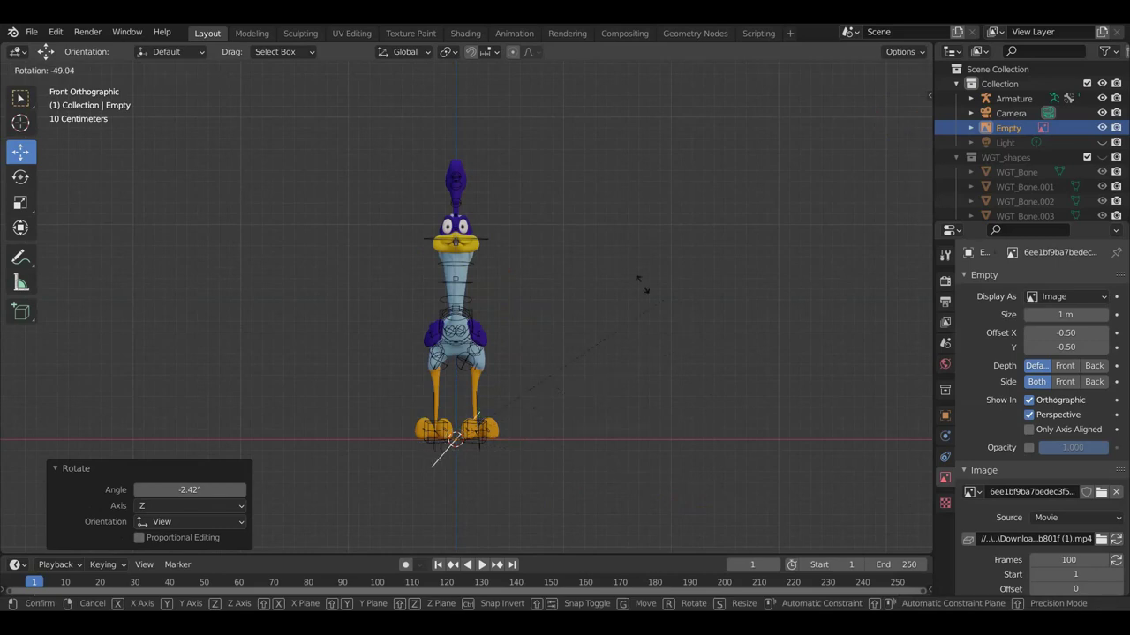
click(600, 494)
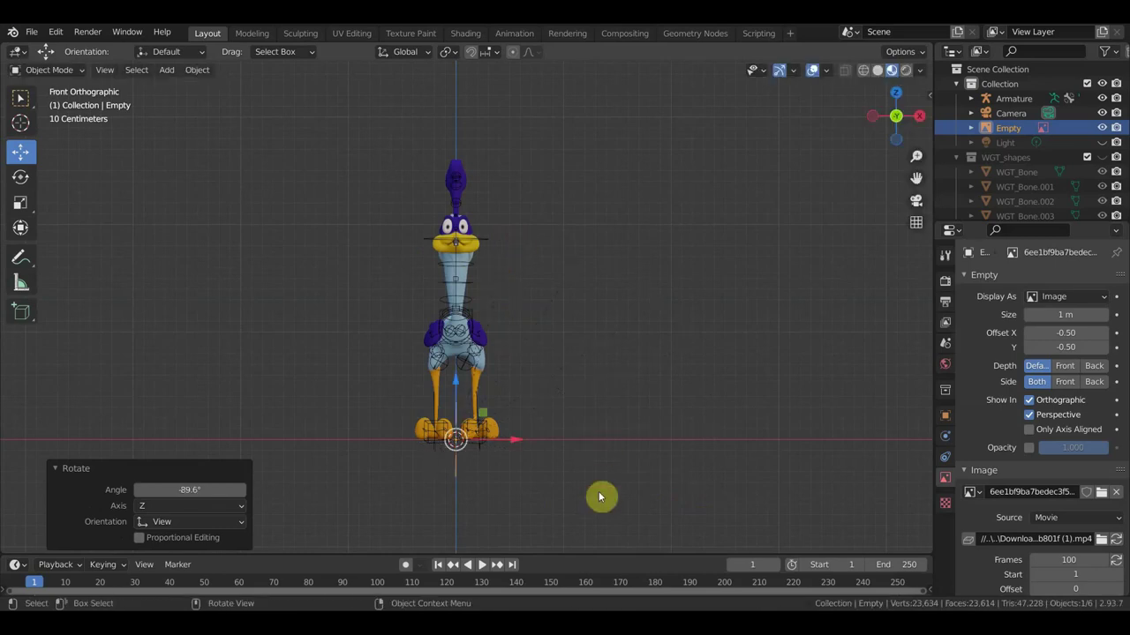
key(s)
click(826, 548)
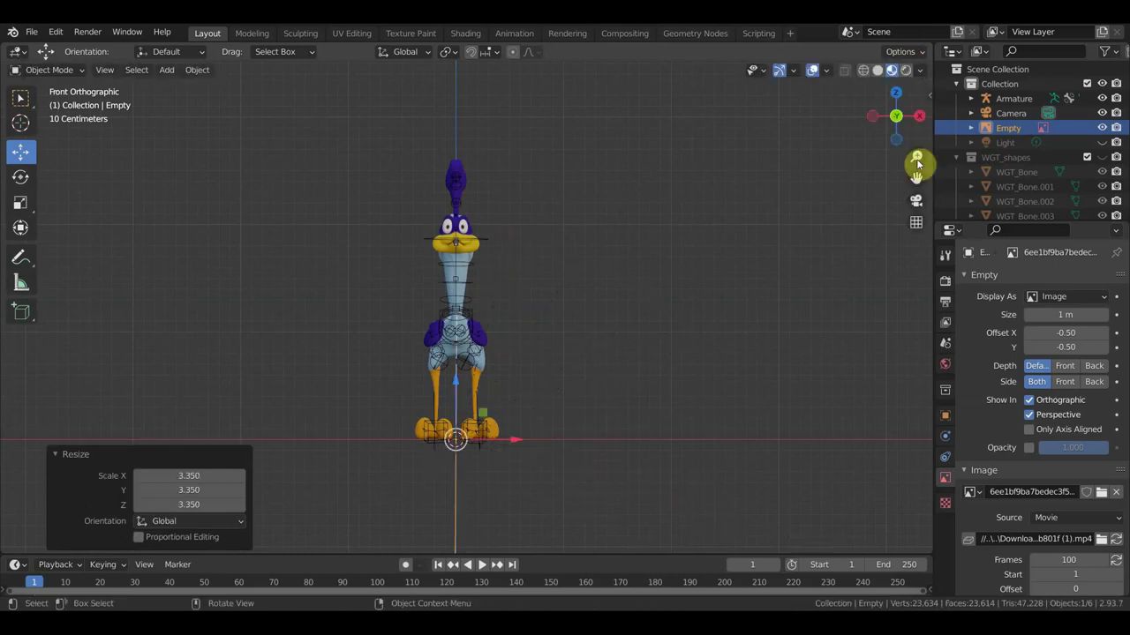
key(KP_3)
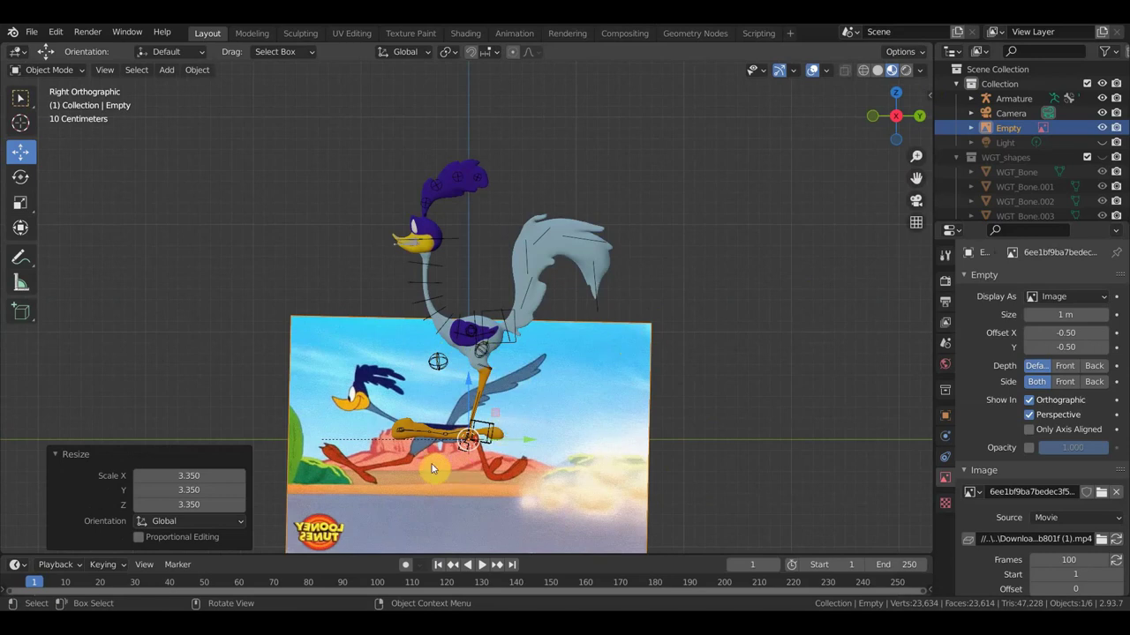
- Raise the reference image 1.2837 m, shift it sideways, and scale it to 1.741
scroll(370, 376, down, 2)
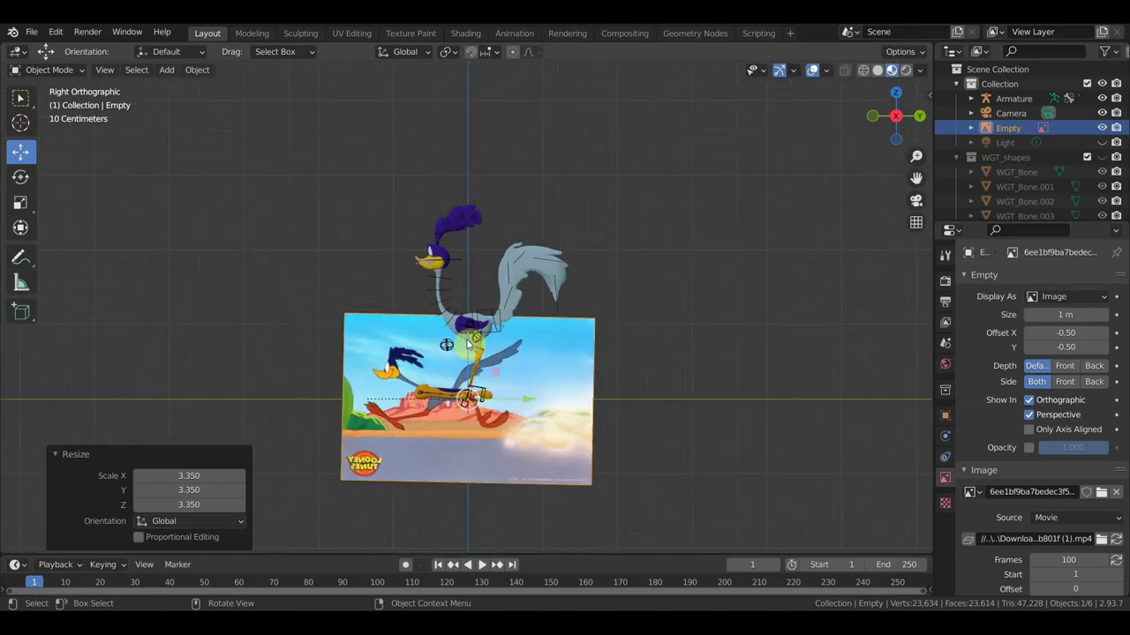
drag(467, 345, 513, 254)
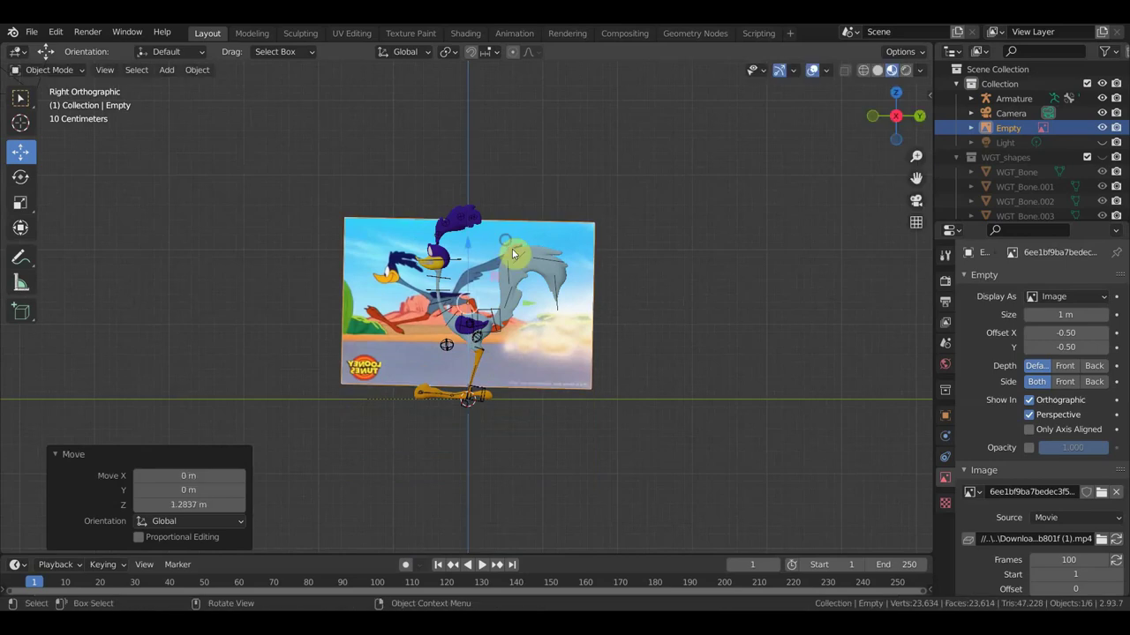
drag(535, 308, 558, 307)
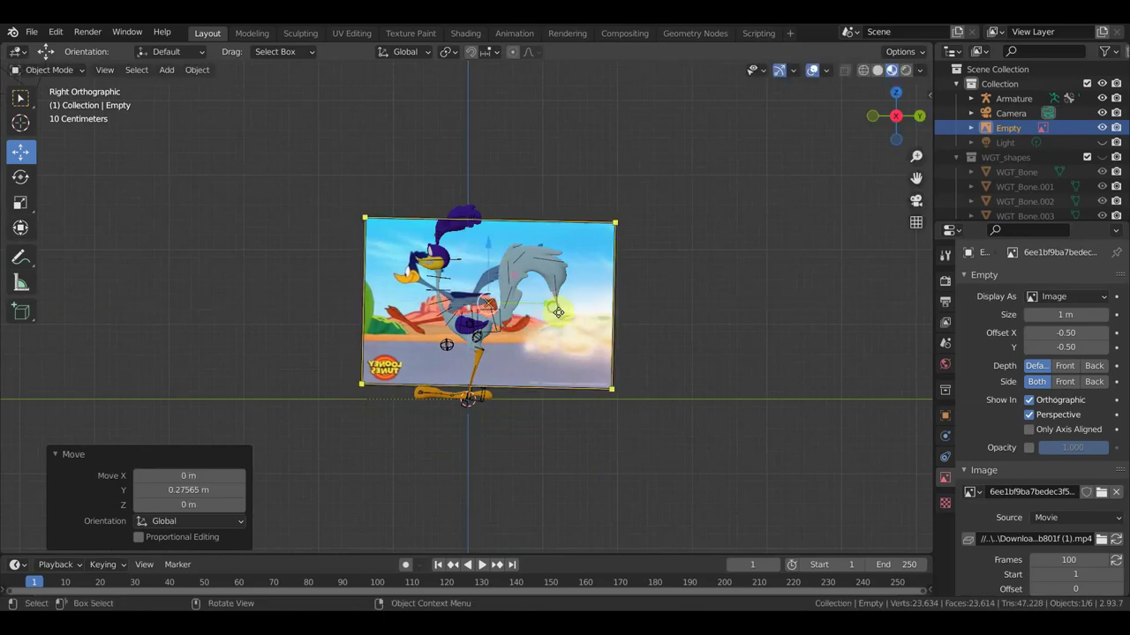
key(s)
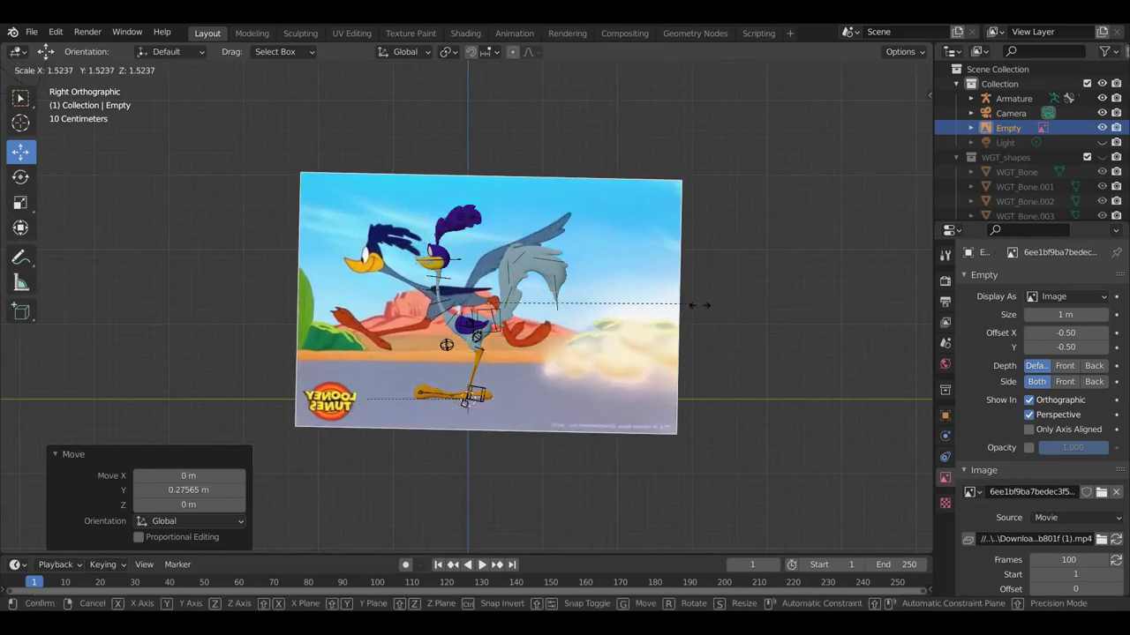
click(719, 309)
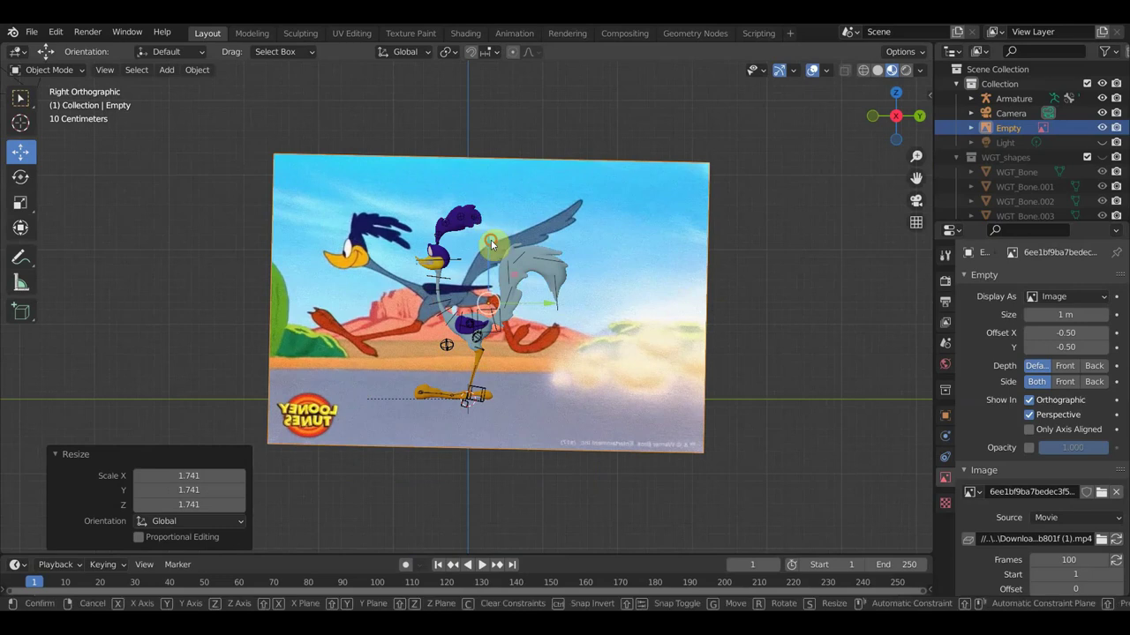
- Lower the image about 0.43 m on Z, tilt it -0.541°, and shrink it to 0.767
key(g)
key(z)
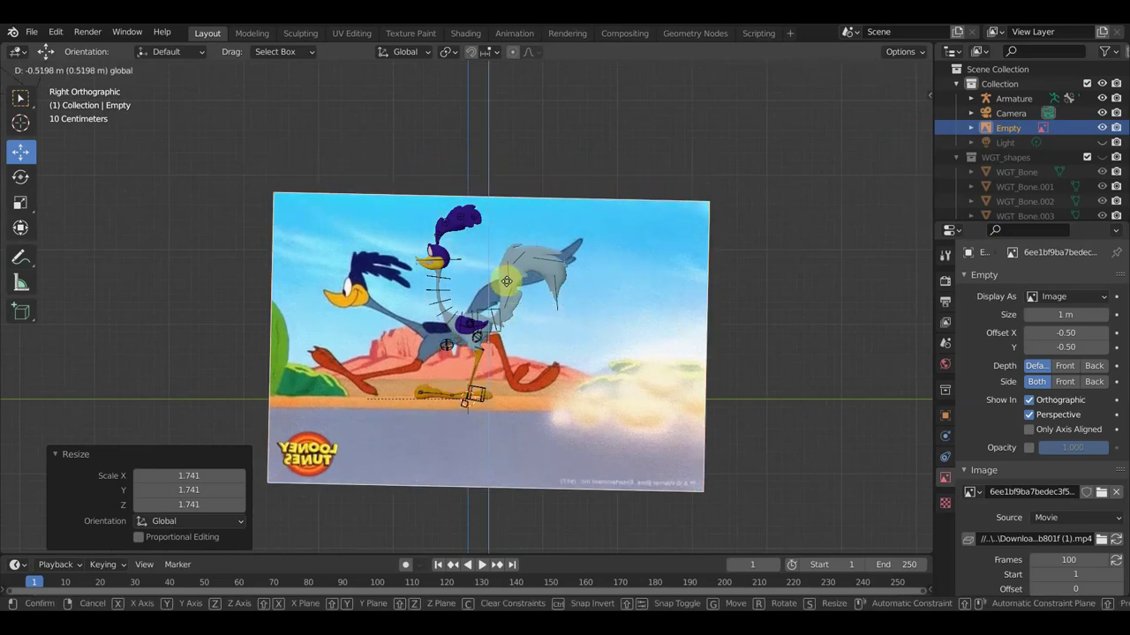
click(504, 279)
key(r)
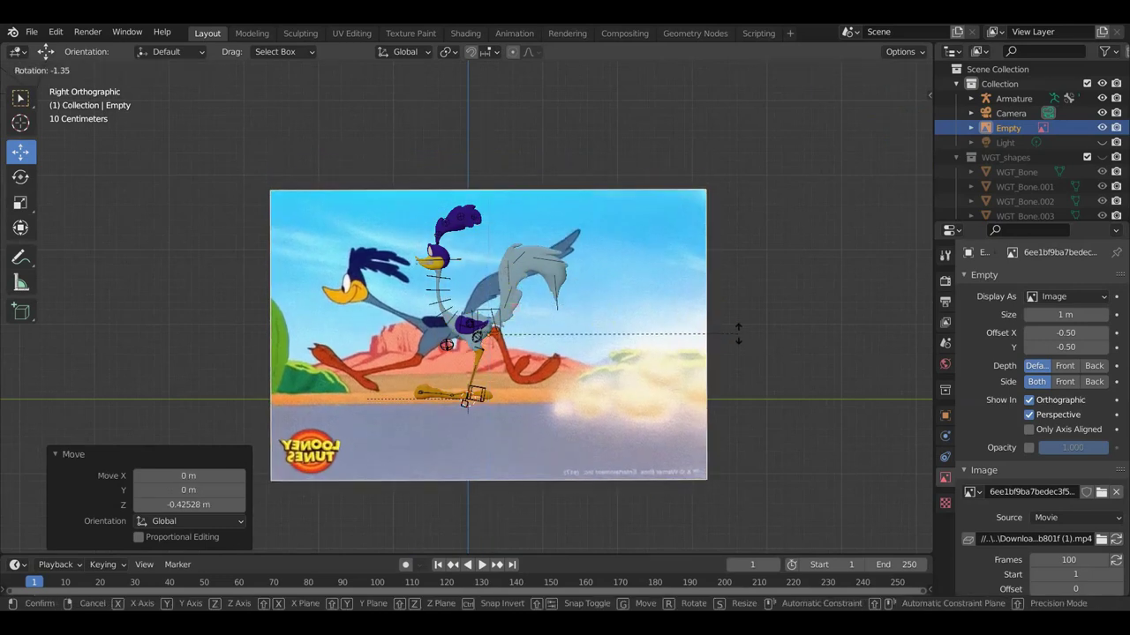
click(738, 334)
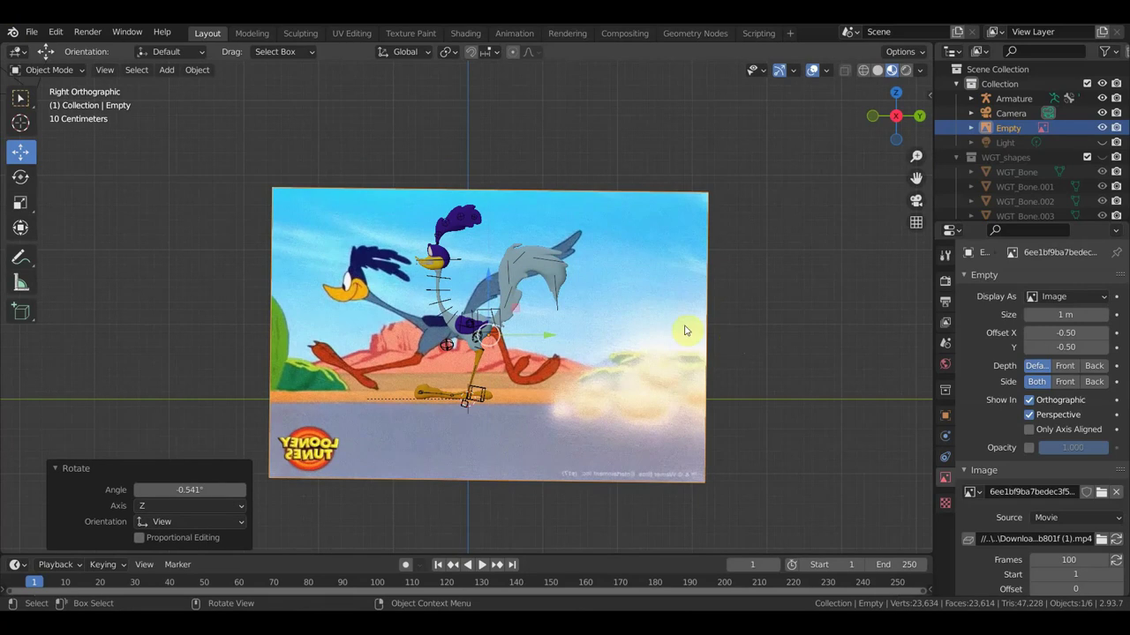
key(s)
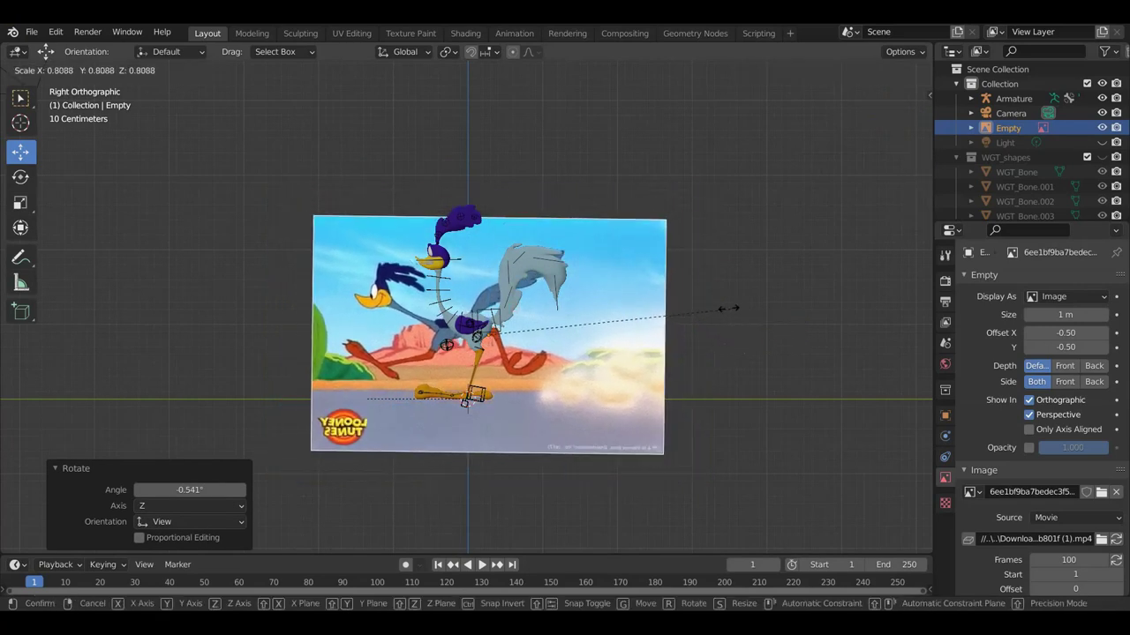
click(718, 307)
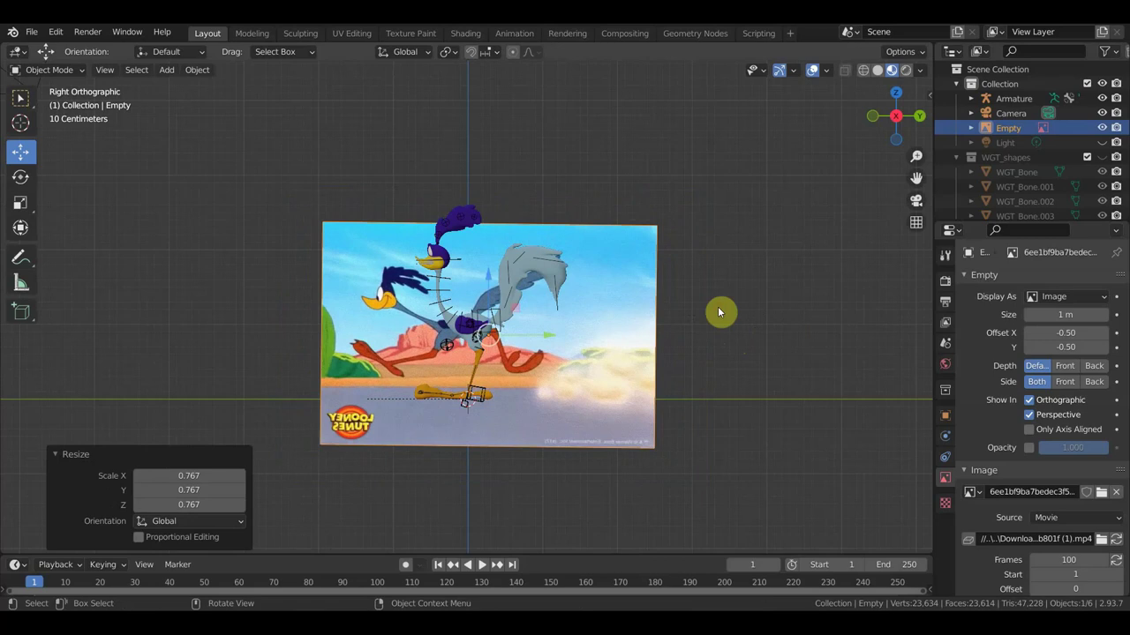
- Nudge the image into alignment with the rig and enlarge the timeline area
key(g)
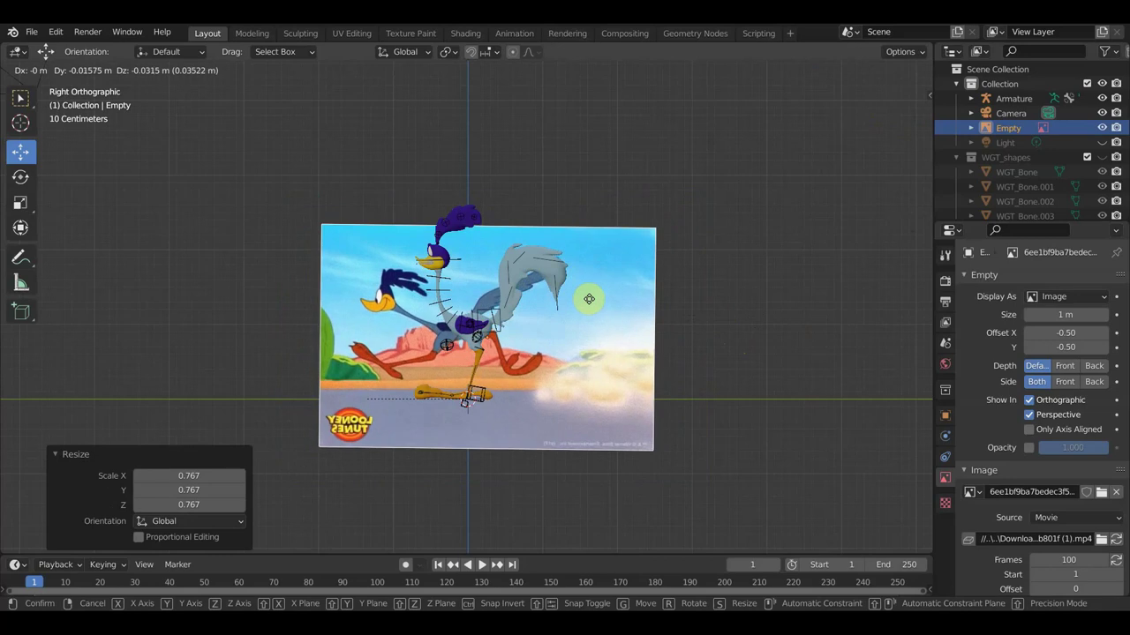
click(588, 298)
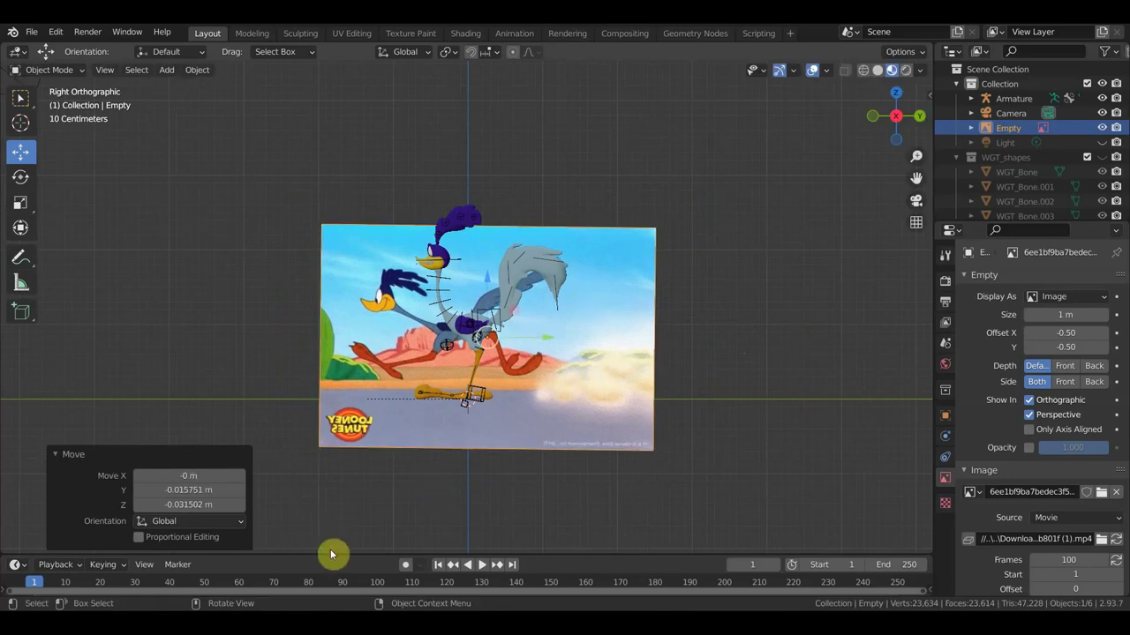
drag(327, 556, 328, 496)
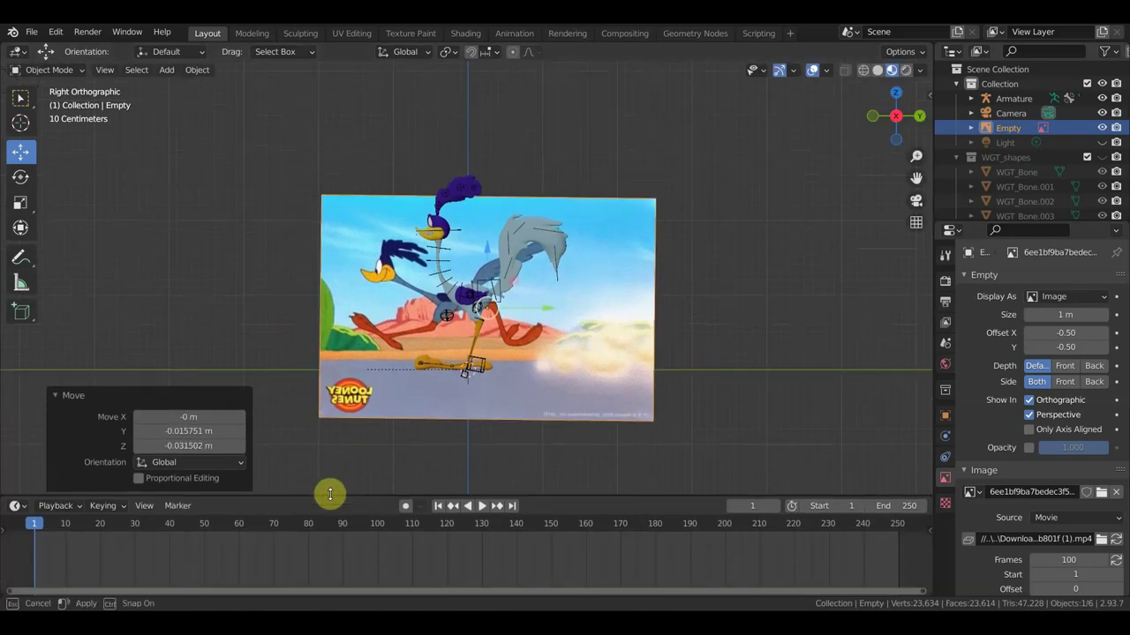
- Play and scrub the cartoon footage, return to frame 1, then zoom timeline and viewport
key(space)
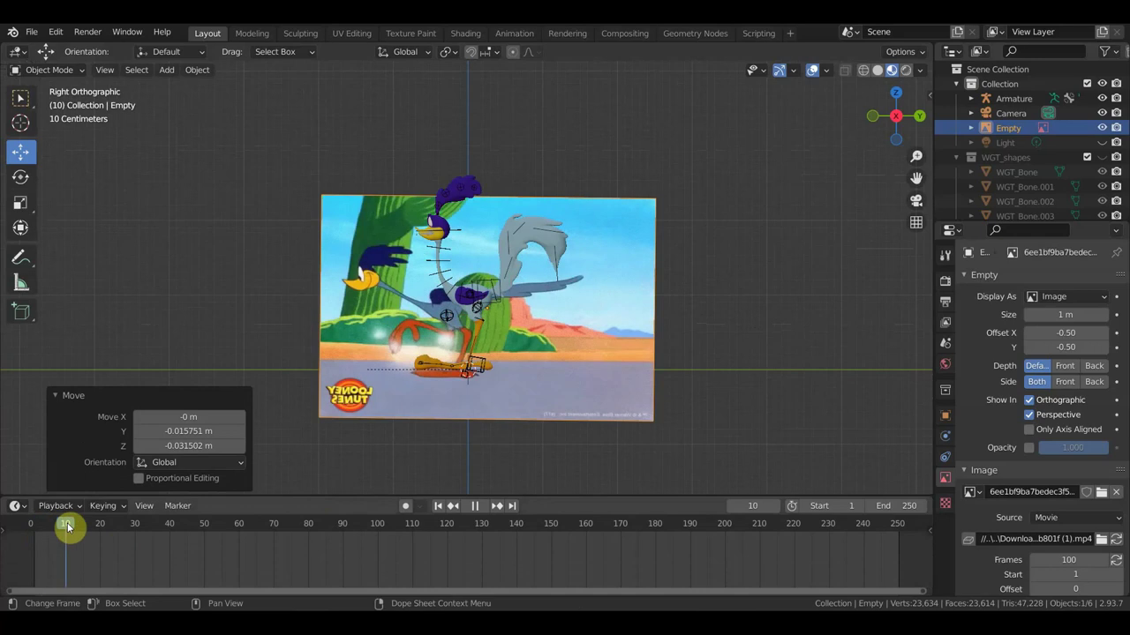
mouse_move(67, 527)
mouse_down()
mouse_move(160, 542)
mouse_move(40, 523)
mouse_up()
key(Escape)
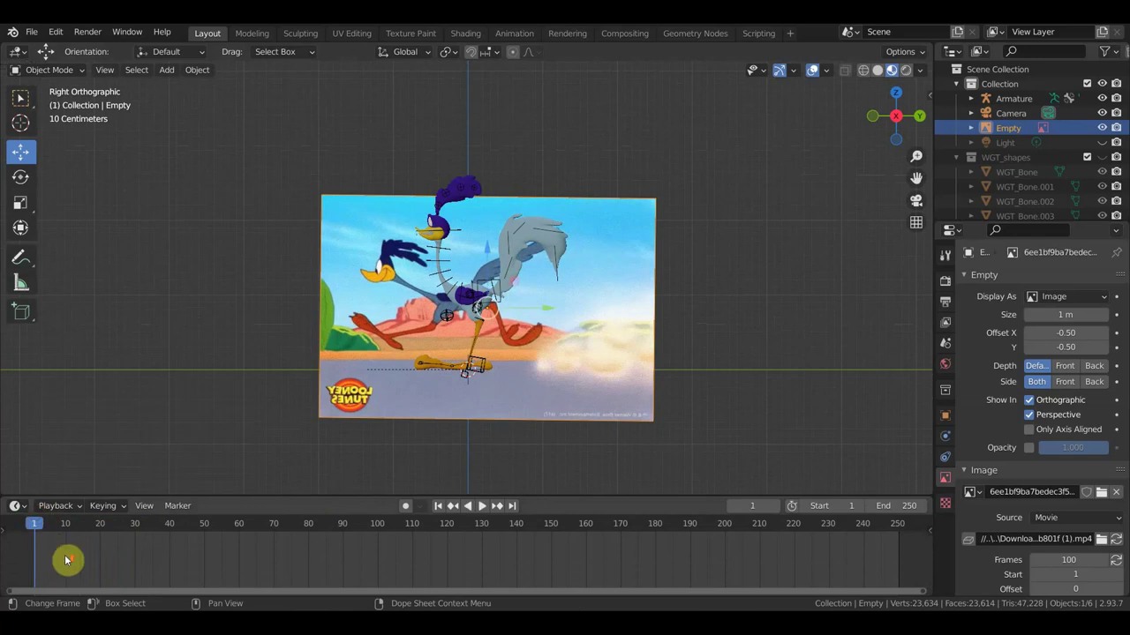
scroll(68, 560, up, 2)
middle_drag(65, 561, 408, 561)
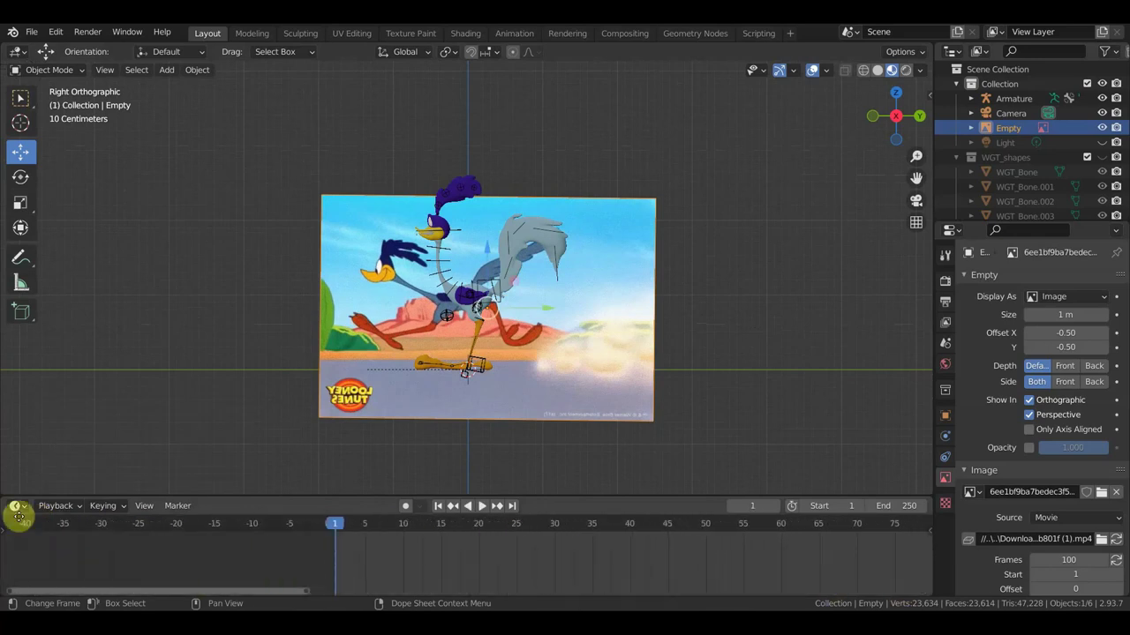
scroll(517, 419, up, 1)
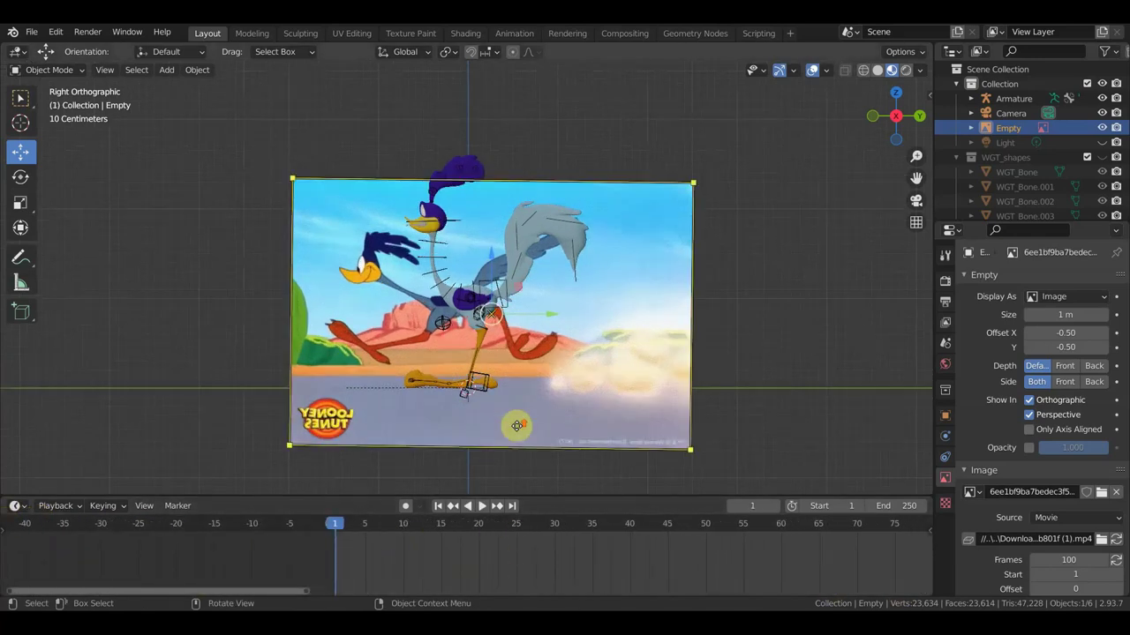
scroll(530, 407, up, 2)
shift+middle_drag(530, 408, 529, 360)
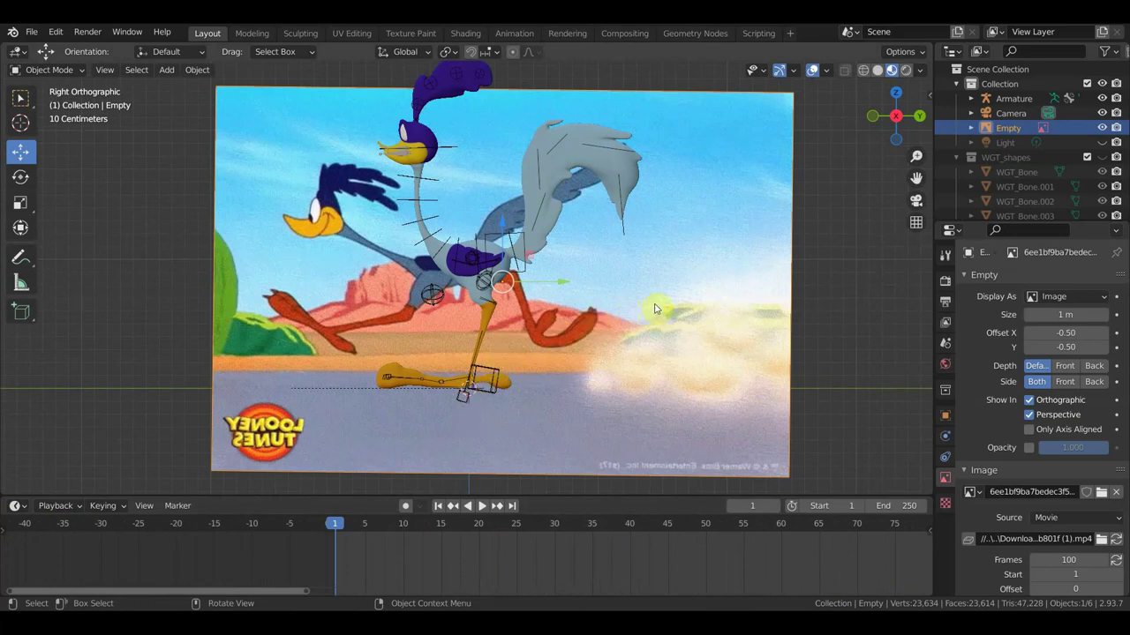
- Reposition the reference image and put the Road Runner armature into Pose Mode
key(g)
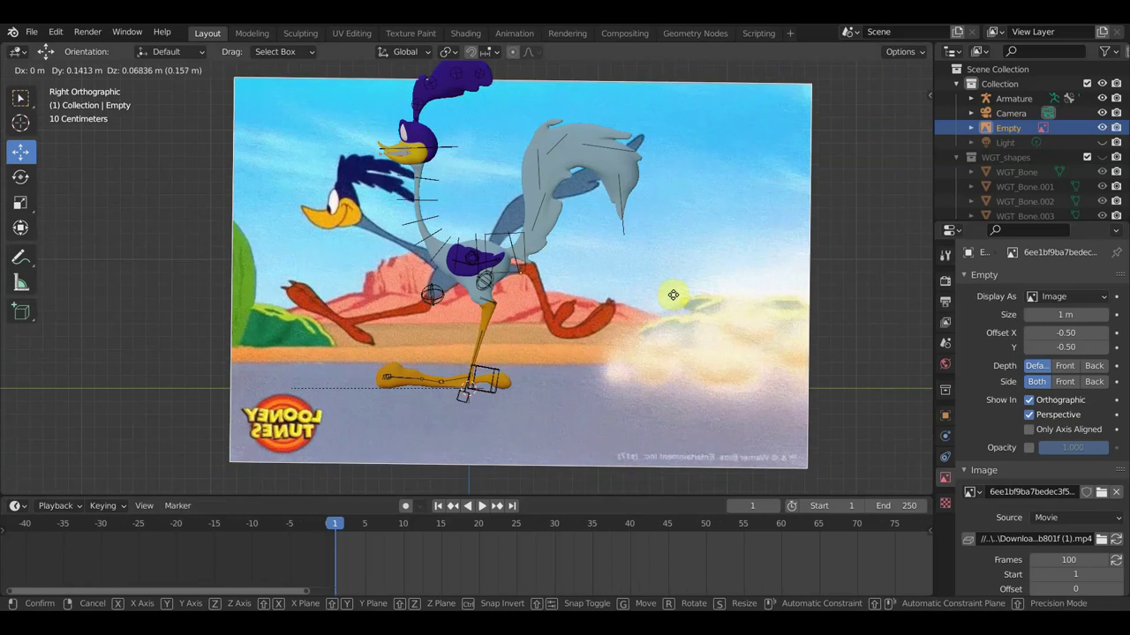
click(672, 295)
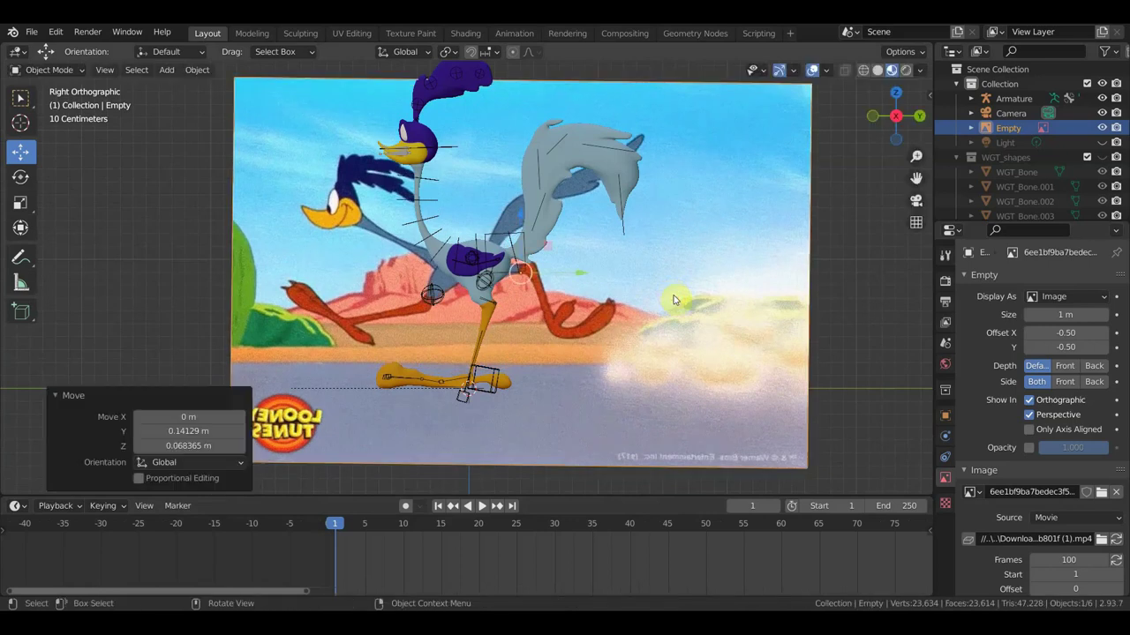
click(492, 398)
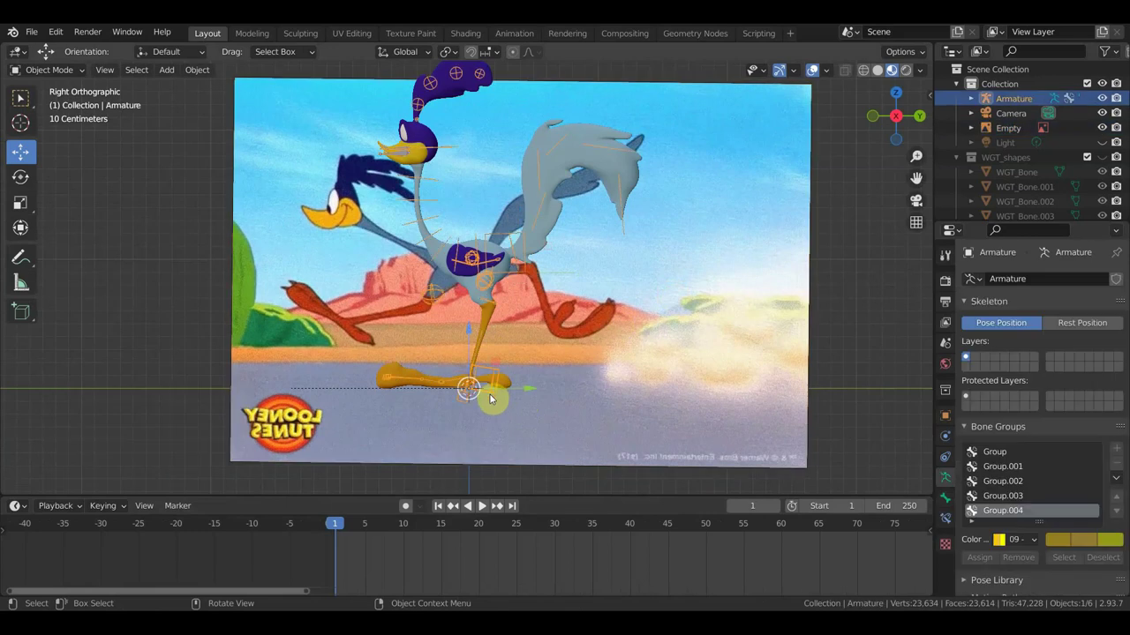
click(49, 70)
click(57, 120)
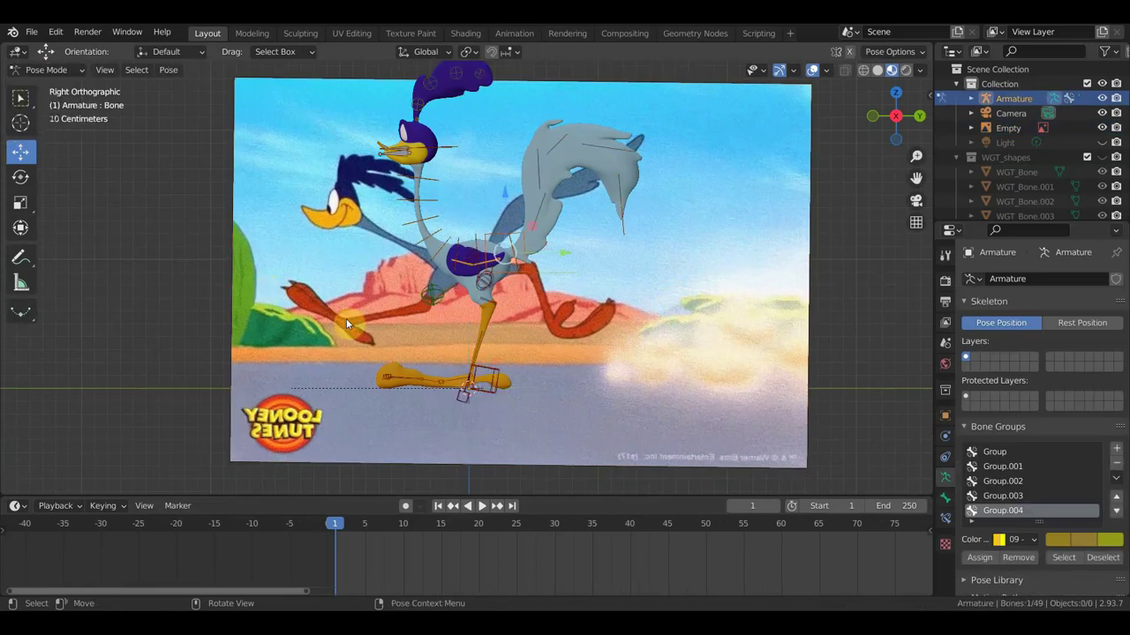
- Raise and pull back the foot control bone to match the cartoon's raised leg
click(494, 395)
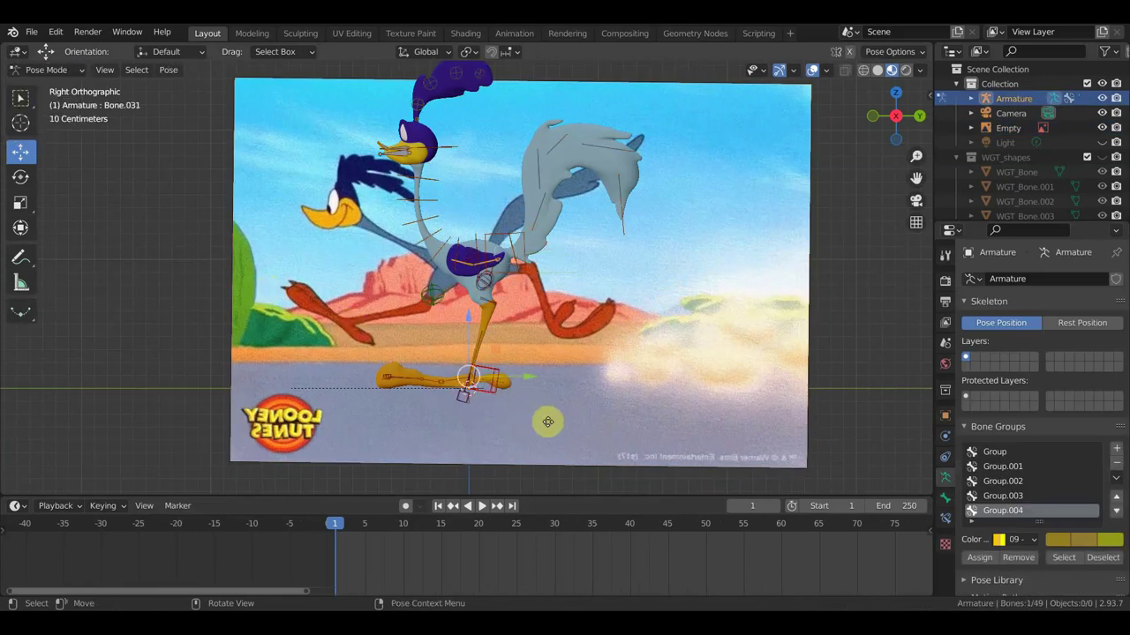
key(g)
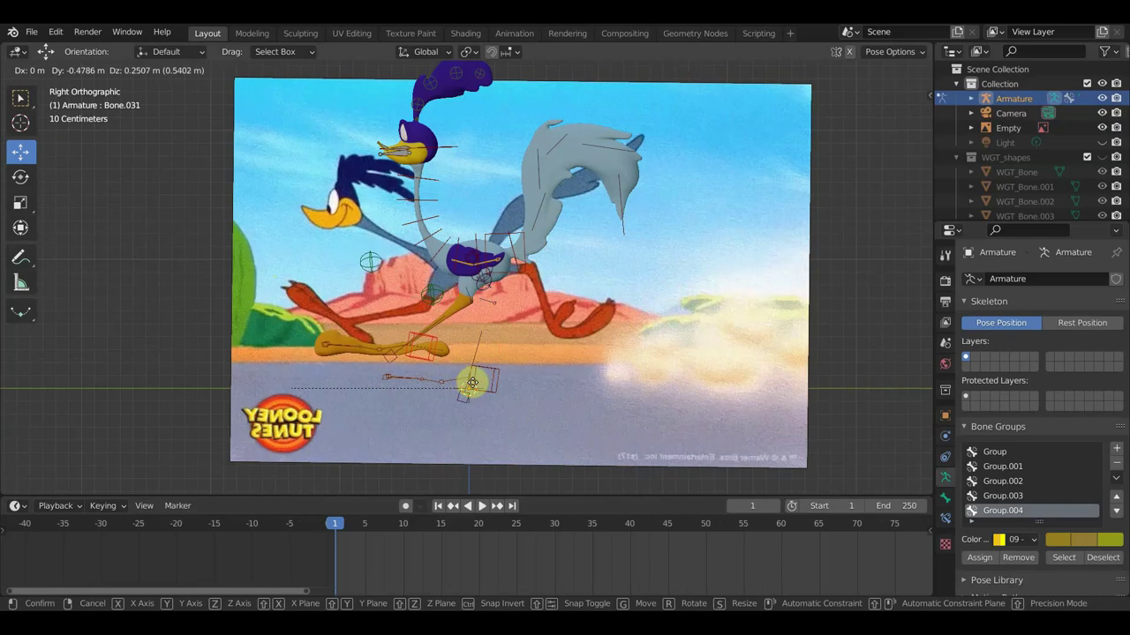
click(467, 384)
mouse_move(474, 386)
middle_down()
mouse_move(499, 398)
mouse_move(433, 396)
middle_up()
middle_drag(543, 381, 71, 140)
- In Object Mode, move the reference image to -1.8012 m on X and return to Right view
click(48, 70)
click(40, 84)
scroll(459, 300, down, 3)
middle_drag(459, 300, 468, 322)
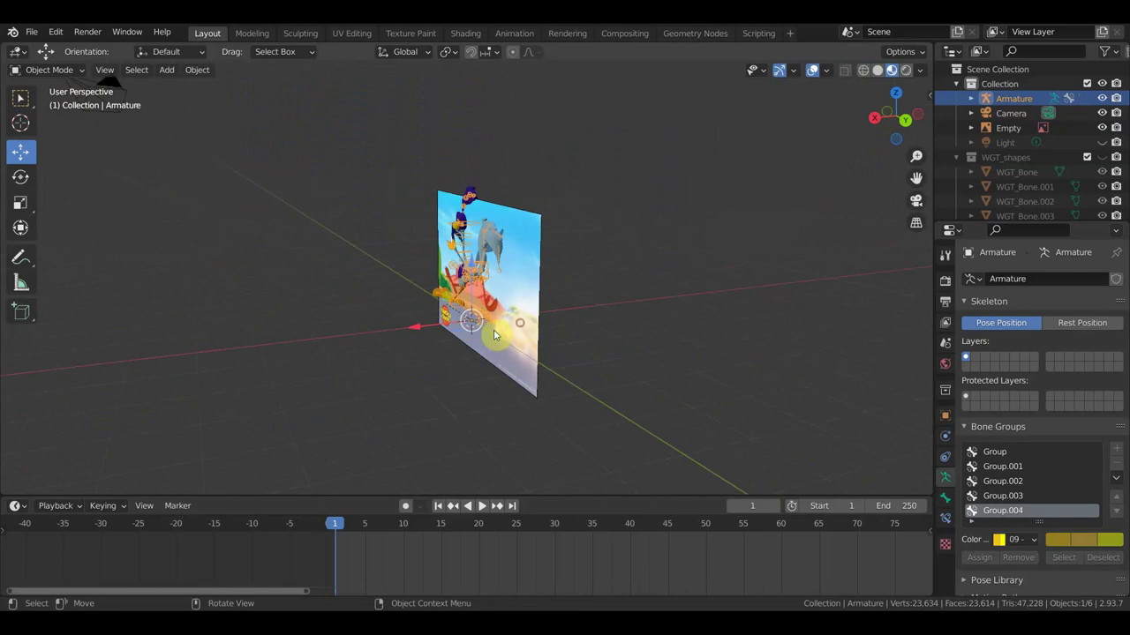
click(466, 322)
key(g)
key(x)
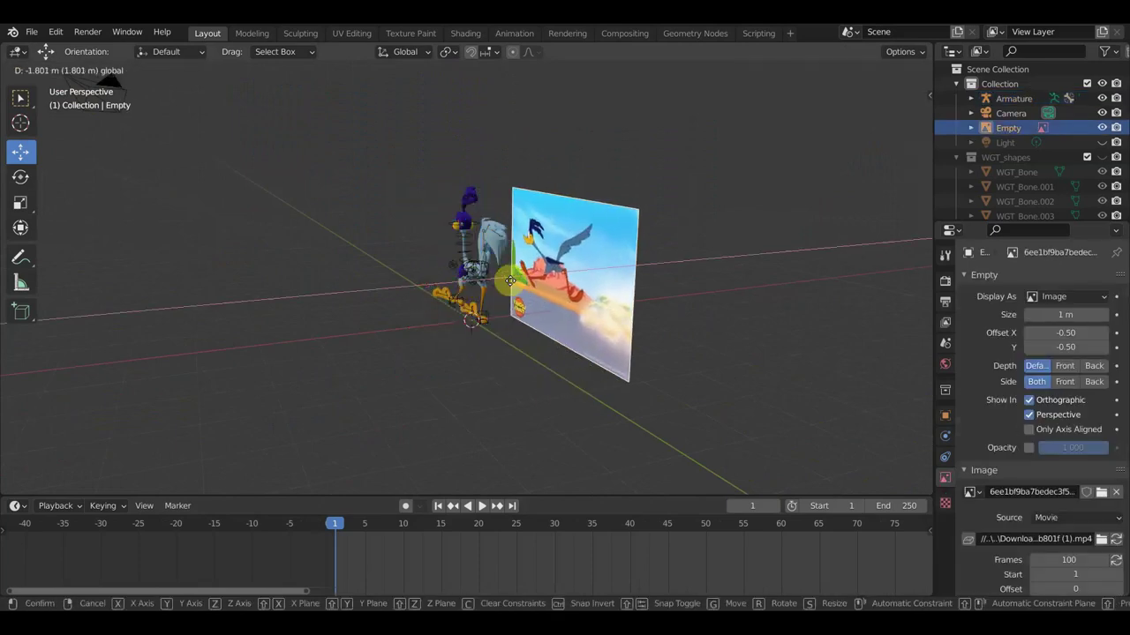
click(504, 275)
key(KP_5)
key(KP_1)
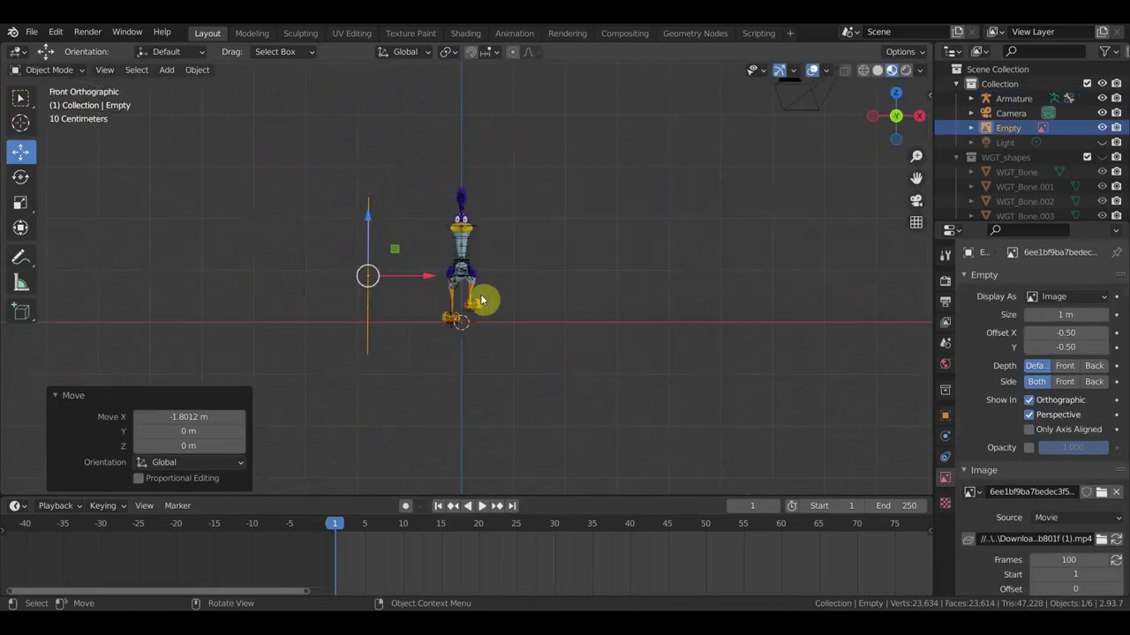
key(KP_3)
scroll(478, 303, up, 5)
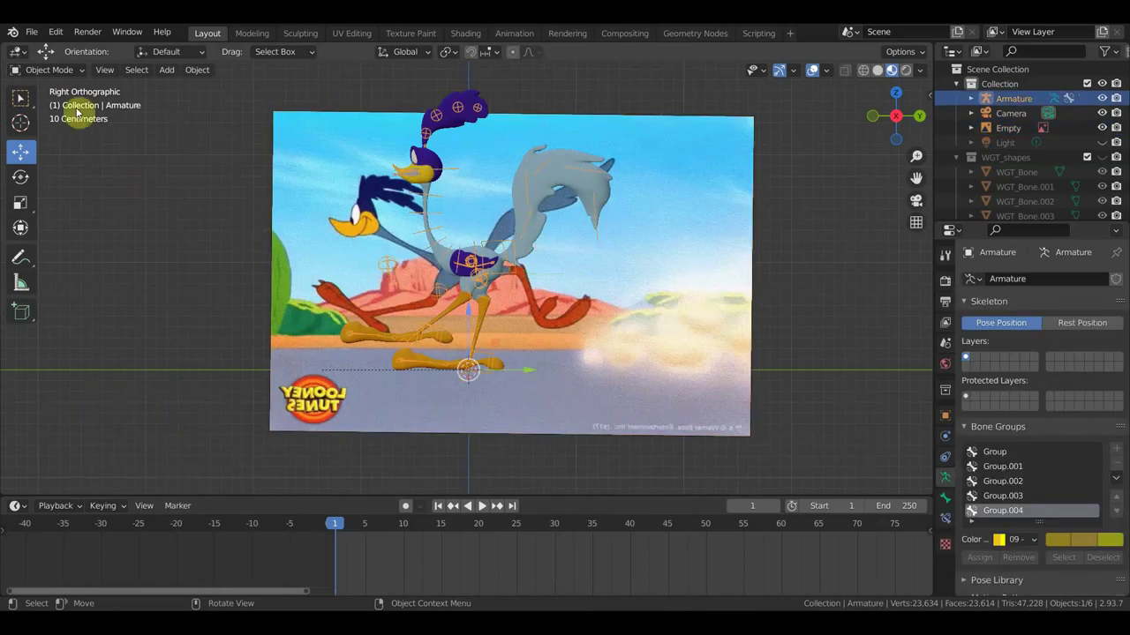
- In Pose Mode, raise the leg bone toward the cartoon leg and rotate it 38.5°
click(49, 70)
click(75, 119)
mouse_move(448, 320)
middle_down()
mouse_move(560, 341)
mouse_move(493, 343)
middle_up()
key(KP_3)
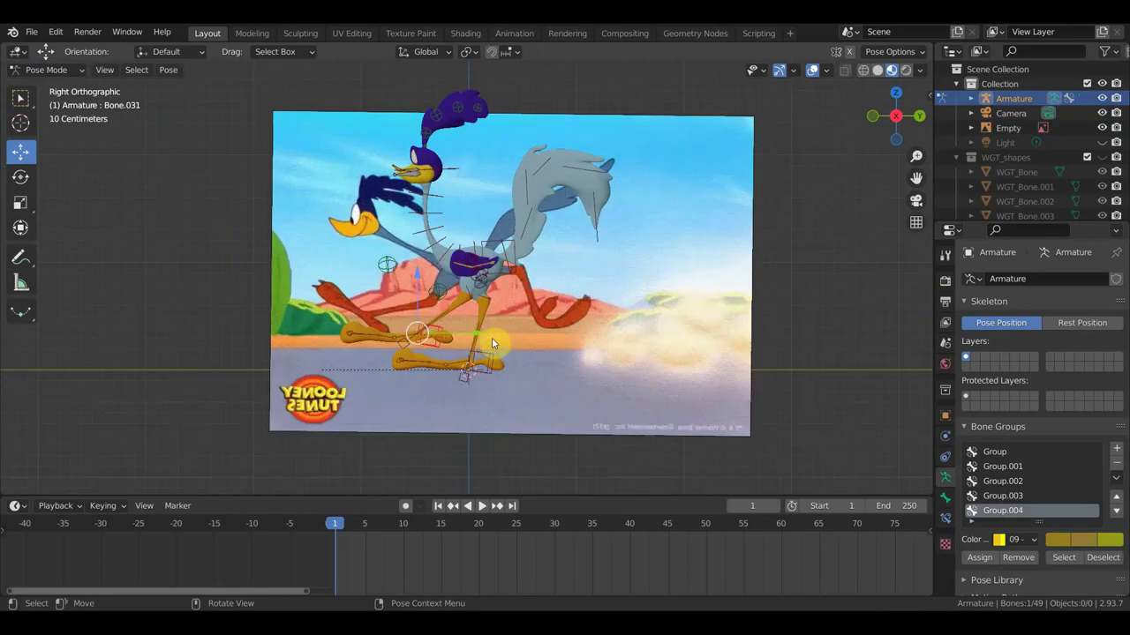
drag(442, 327, 433, 328)
key(r)
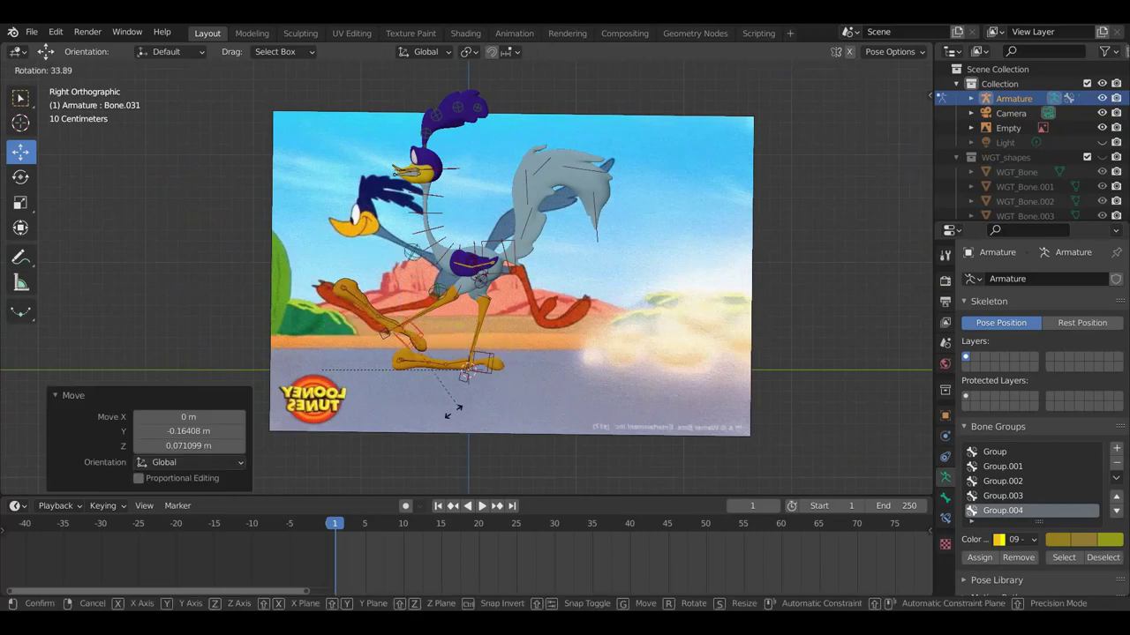
click(450, 413)
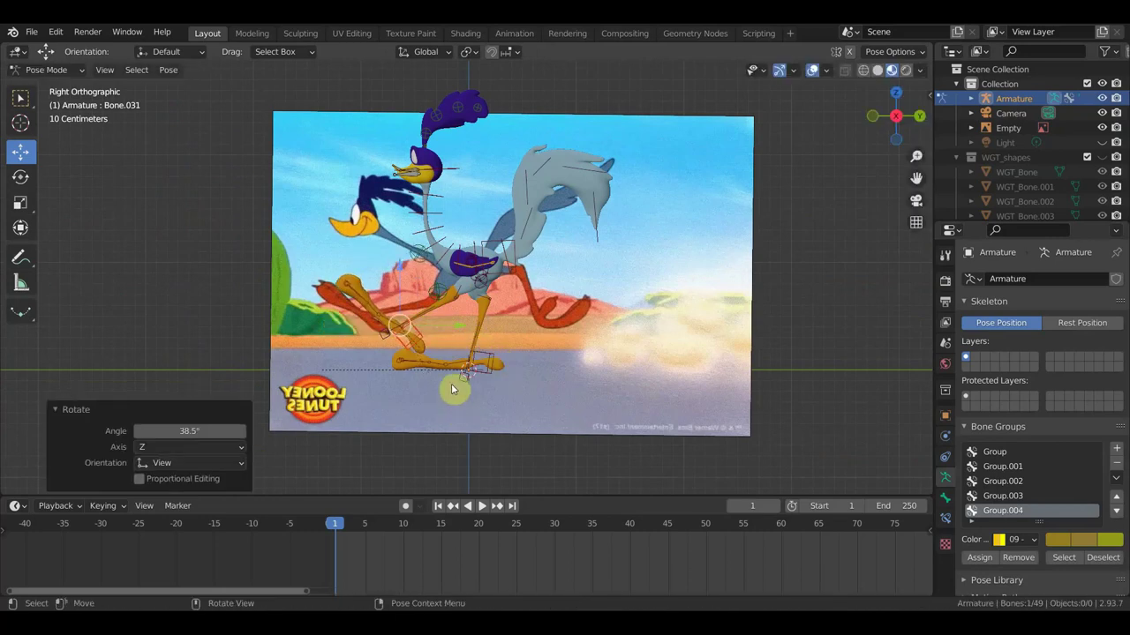
- Shift the leg bones onto the cartoon's front leg with a small extra rotation
drag(451, 385, 436, 369)
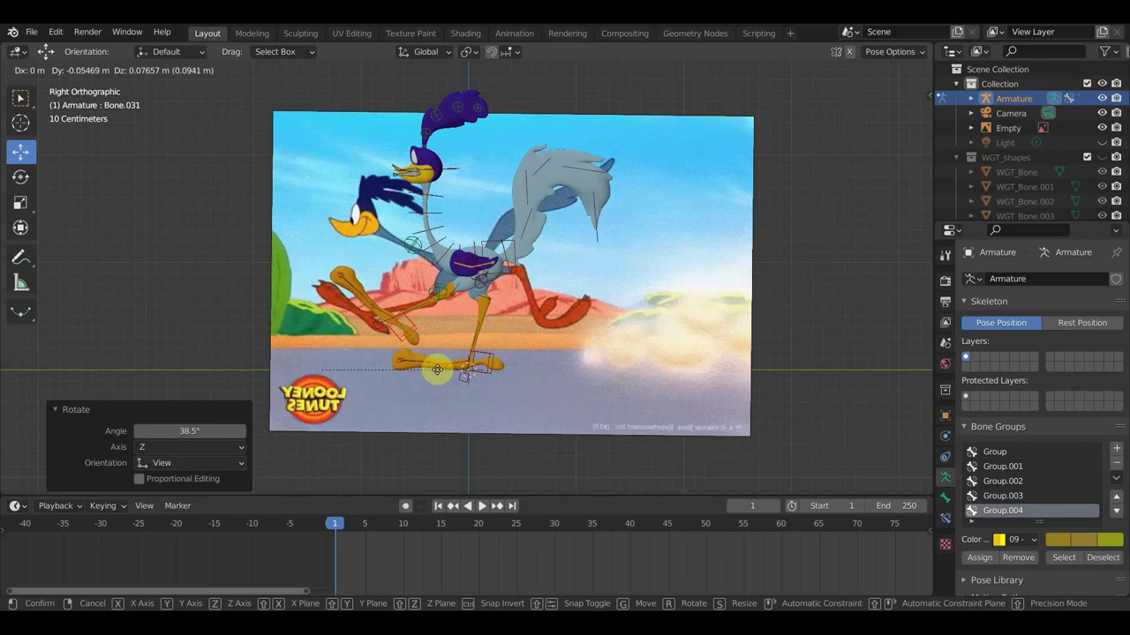
drag(437, 369, 426, 375)
key(r)
click(537, 374)
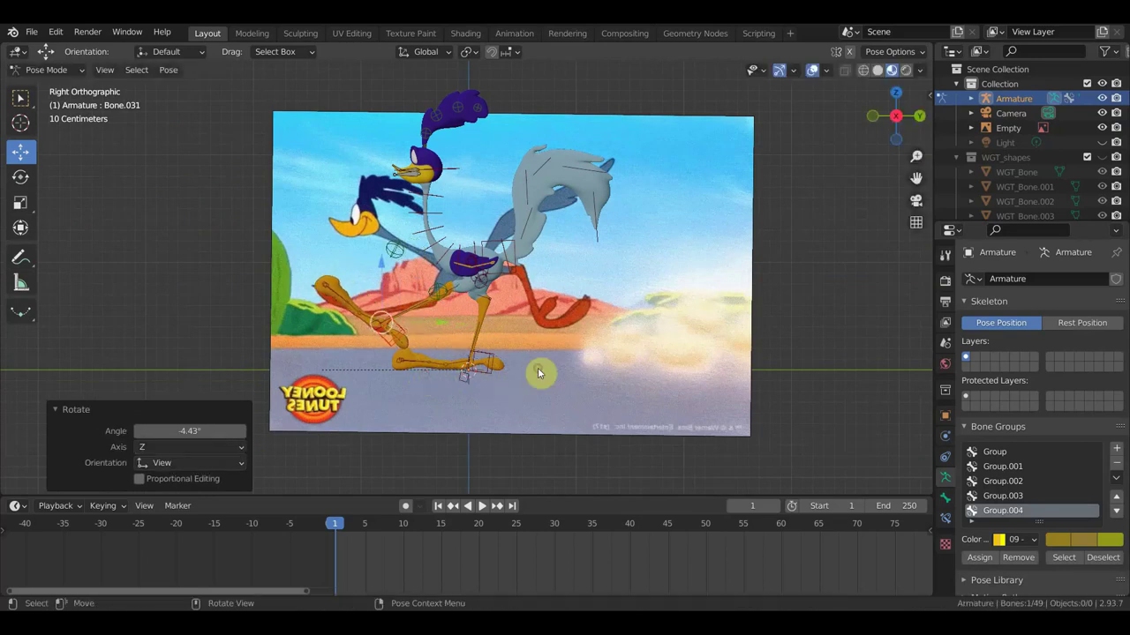
click(501, 248)
- Move the body bone into place and rotate the lower neck bone Bone.003
scroll(543, 280, up, 2)
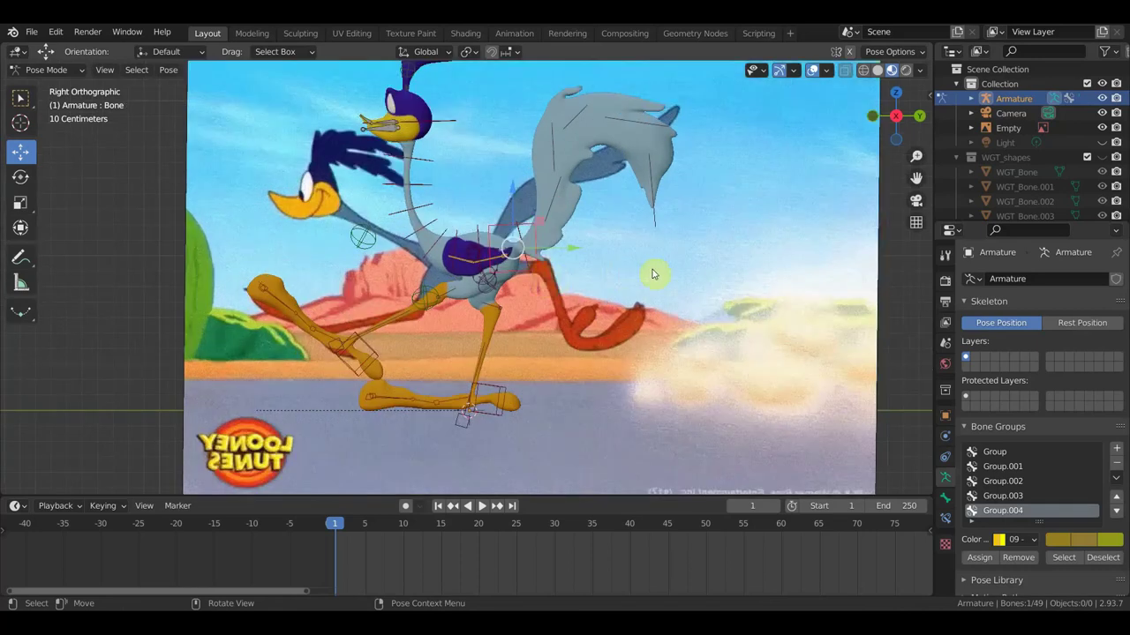
key(g)
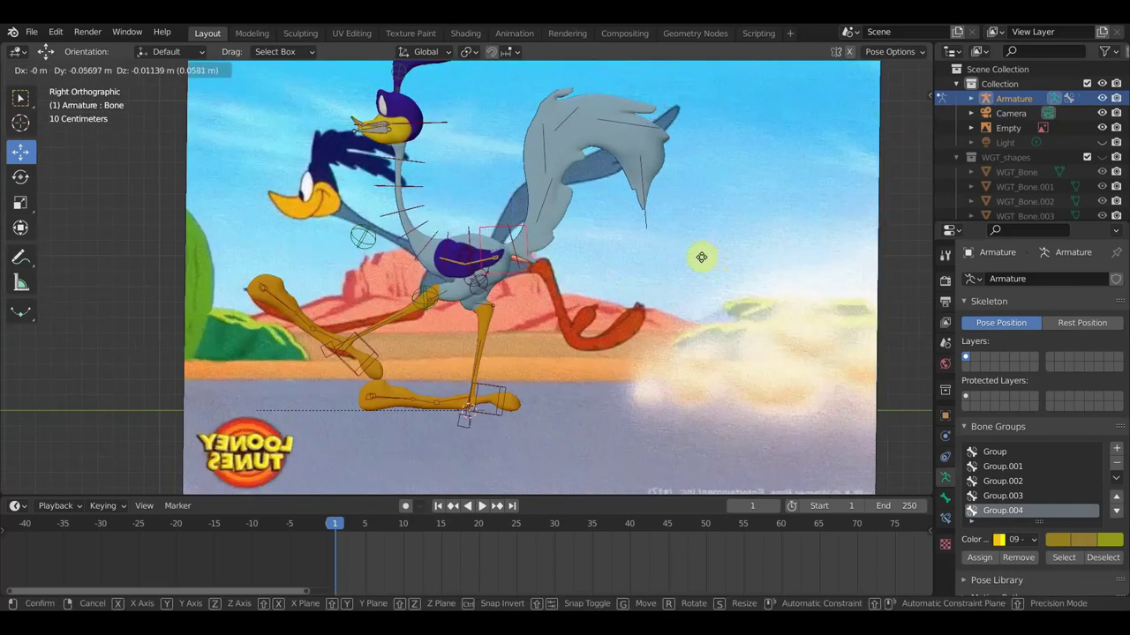
click(700, 260)
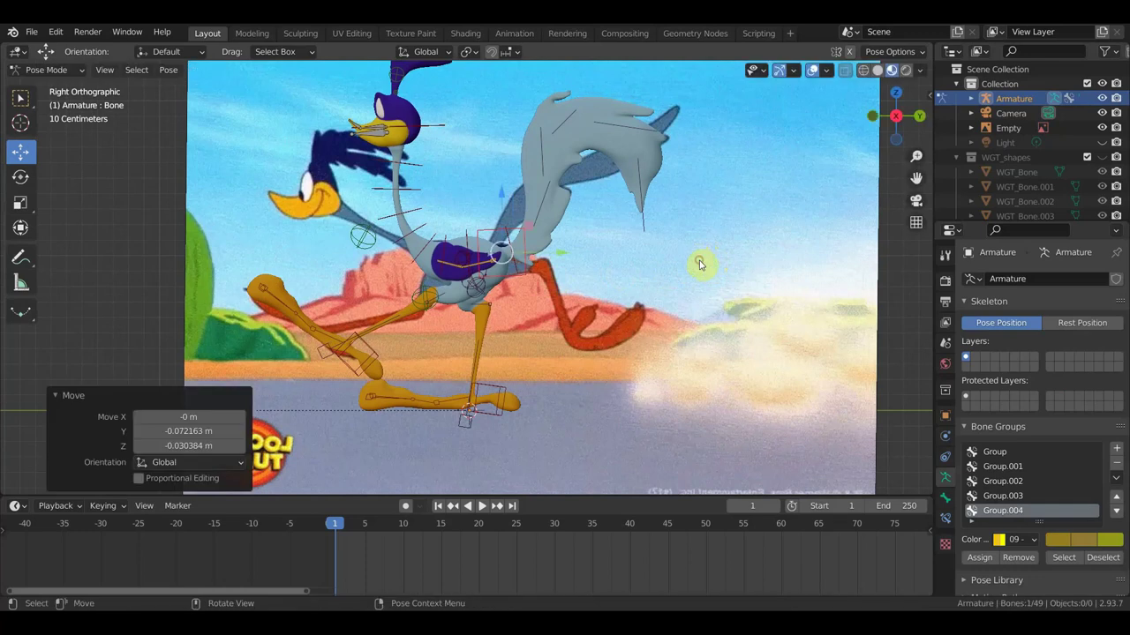
click(504, 249)
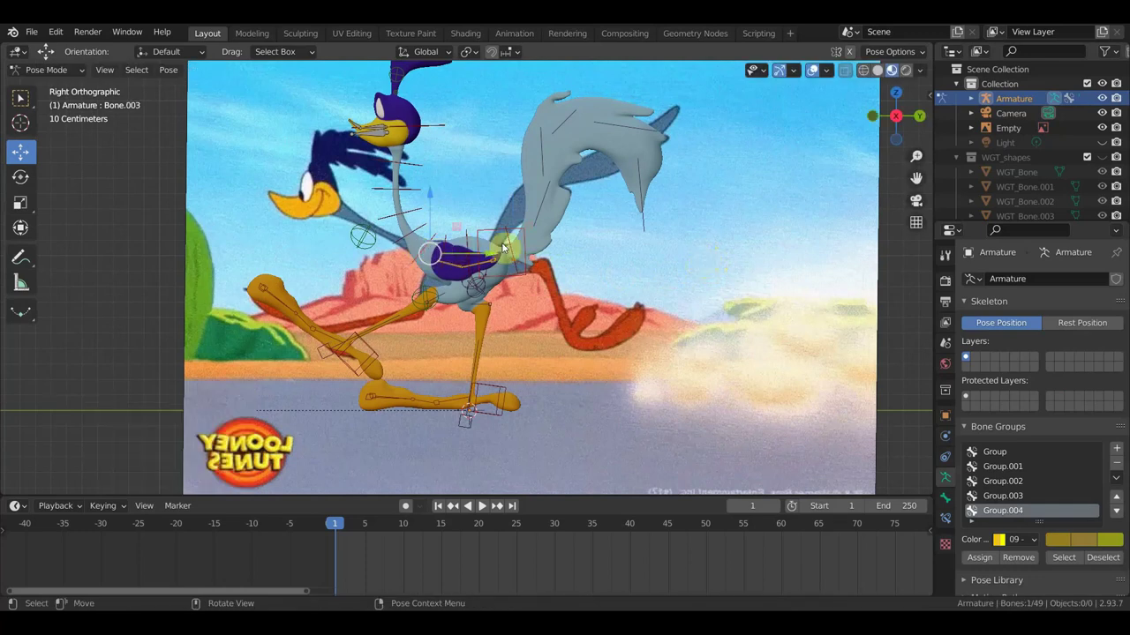
key(r)
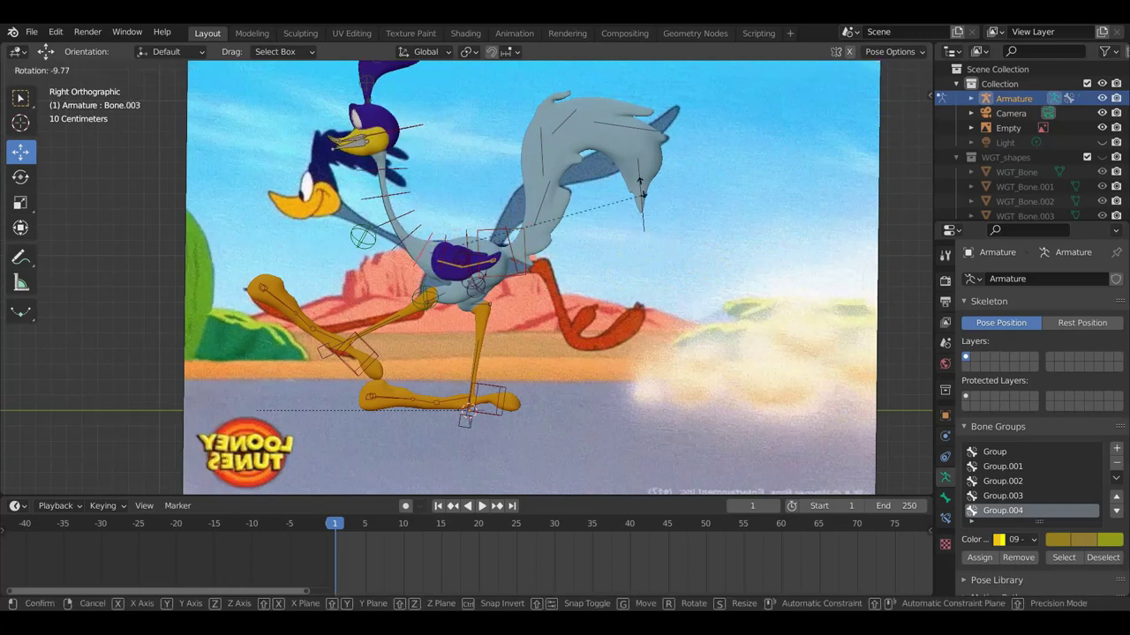
click(604, 179)
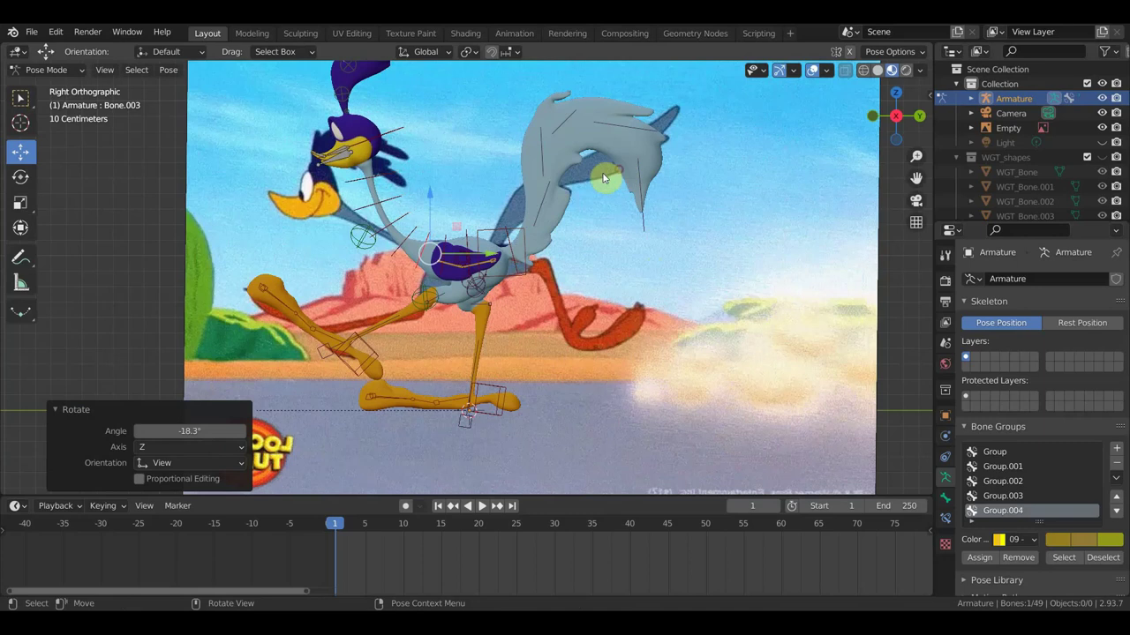
- Rotate neck bone Bone.004, head bone Bone.005 and the head crest toward the reference
click(403, 234)
key(r)
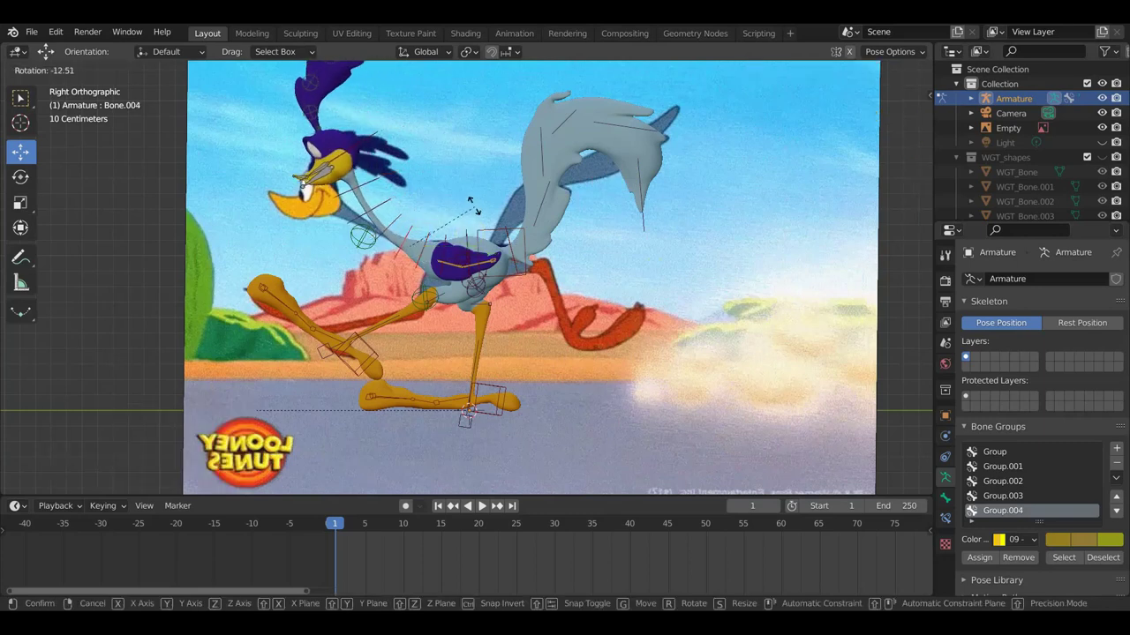
click(473, 204)
click(389, 232)
key(r)
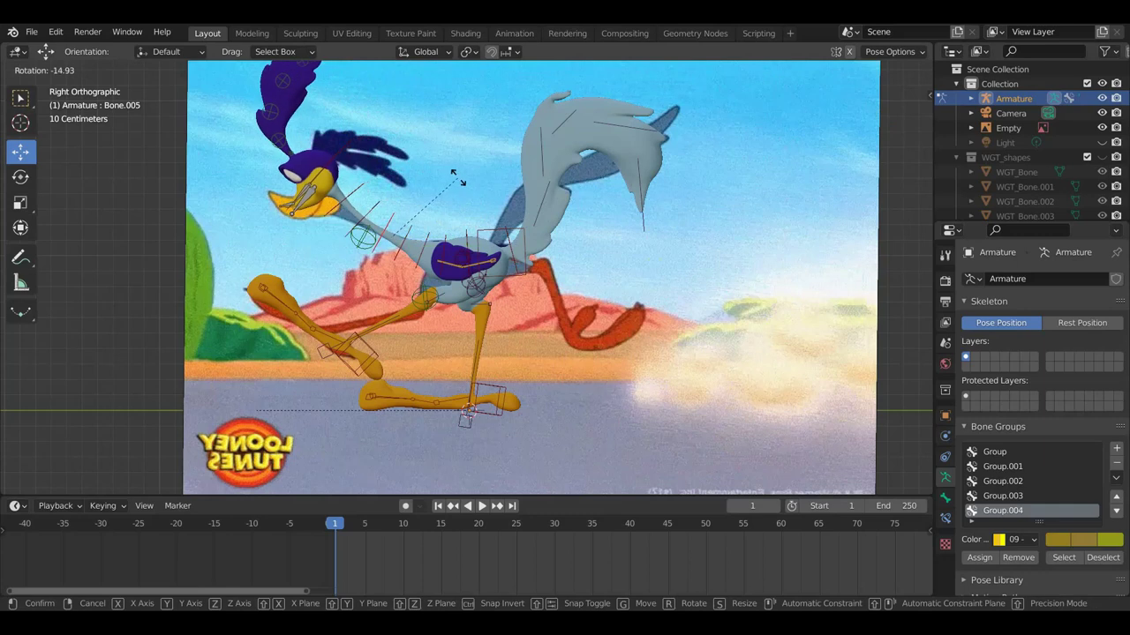
click(424, 189)
click(411, 212)
key(r)
click(411, 203)
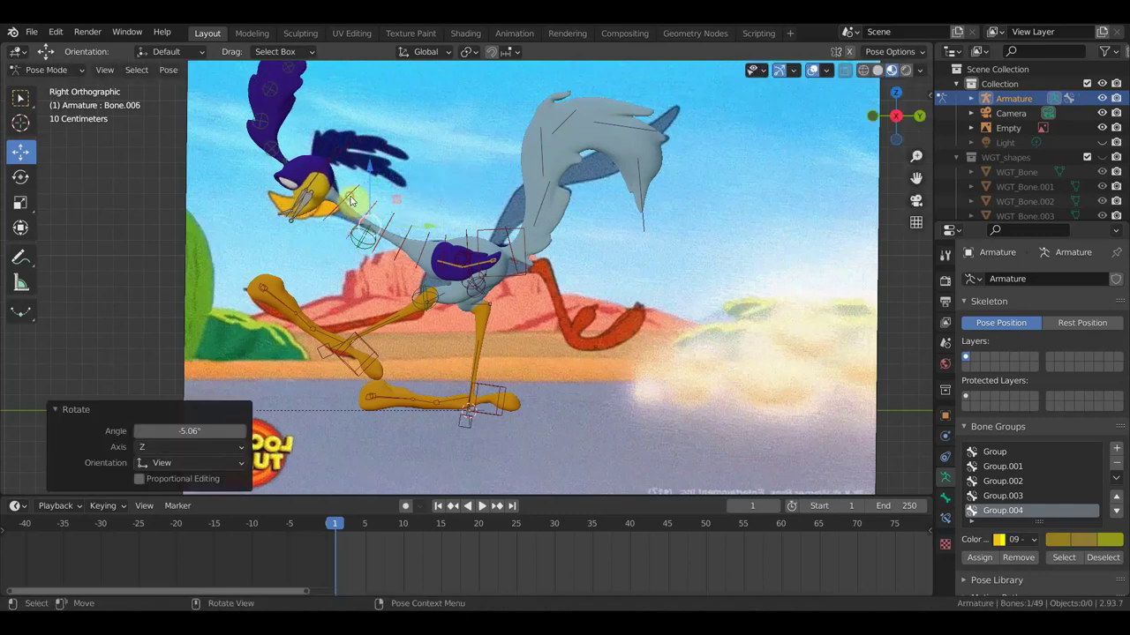
- Rotate the upper neck, lower neck and neck-base bones to tilt the neck forward
click(368, 206)
key(r)
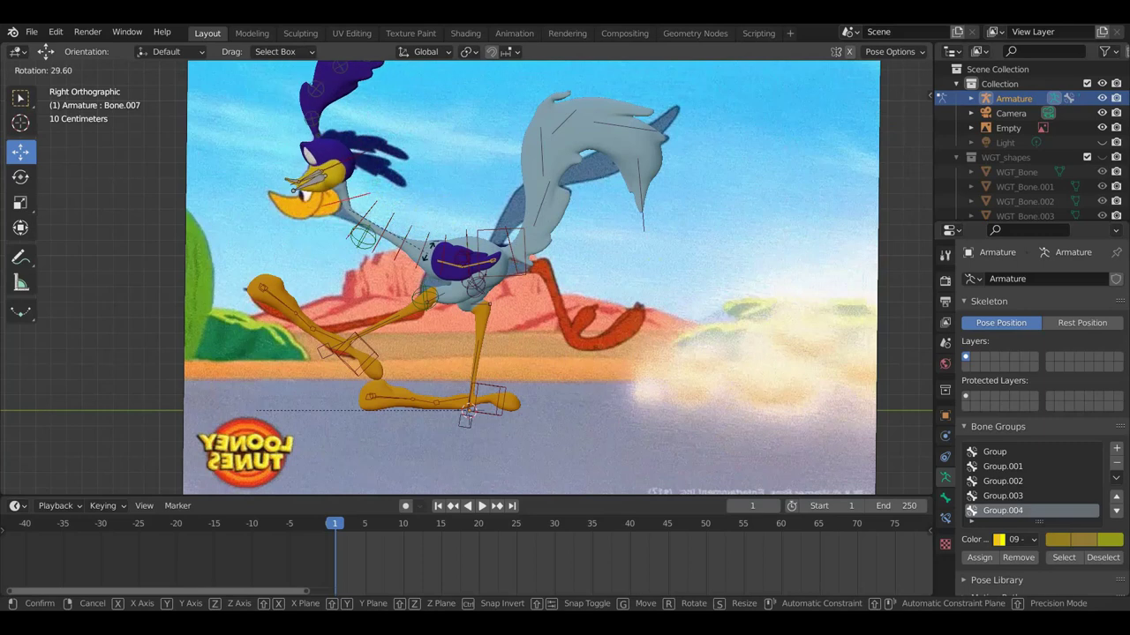
click(399, 232)
click(388, 222)
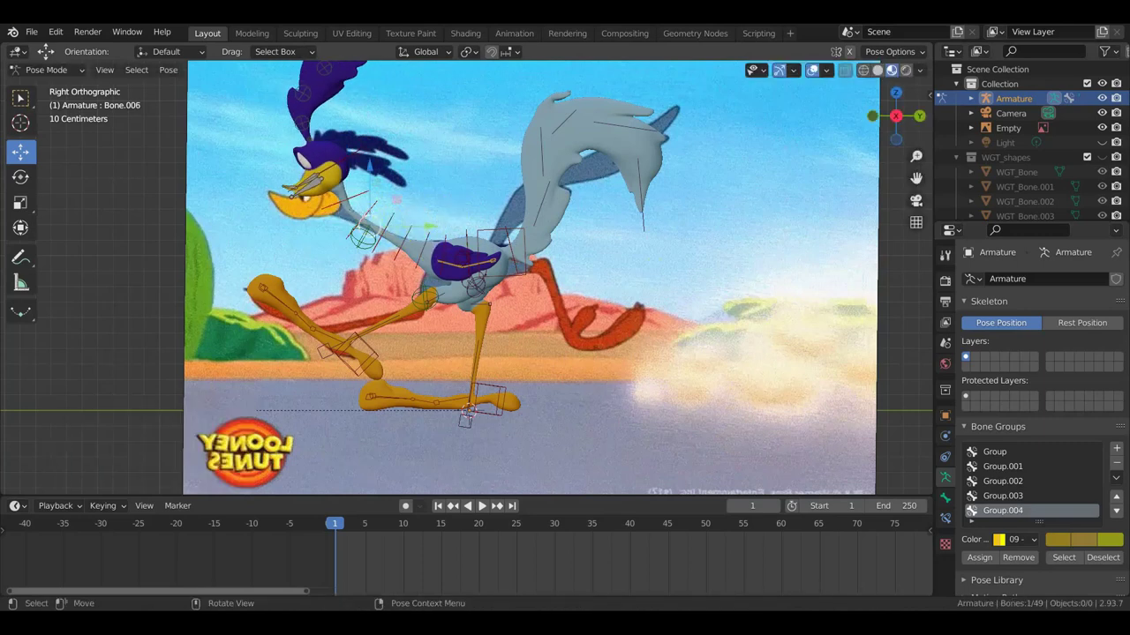
key(r)
click(447, 232)
click(427, 248)
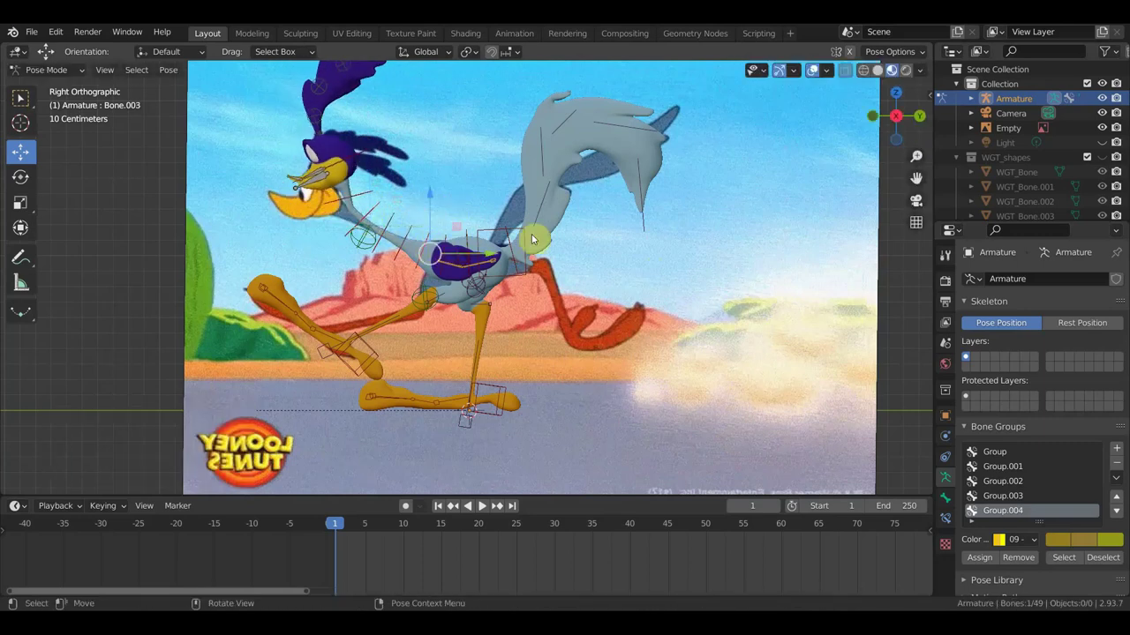
key(r)
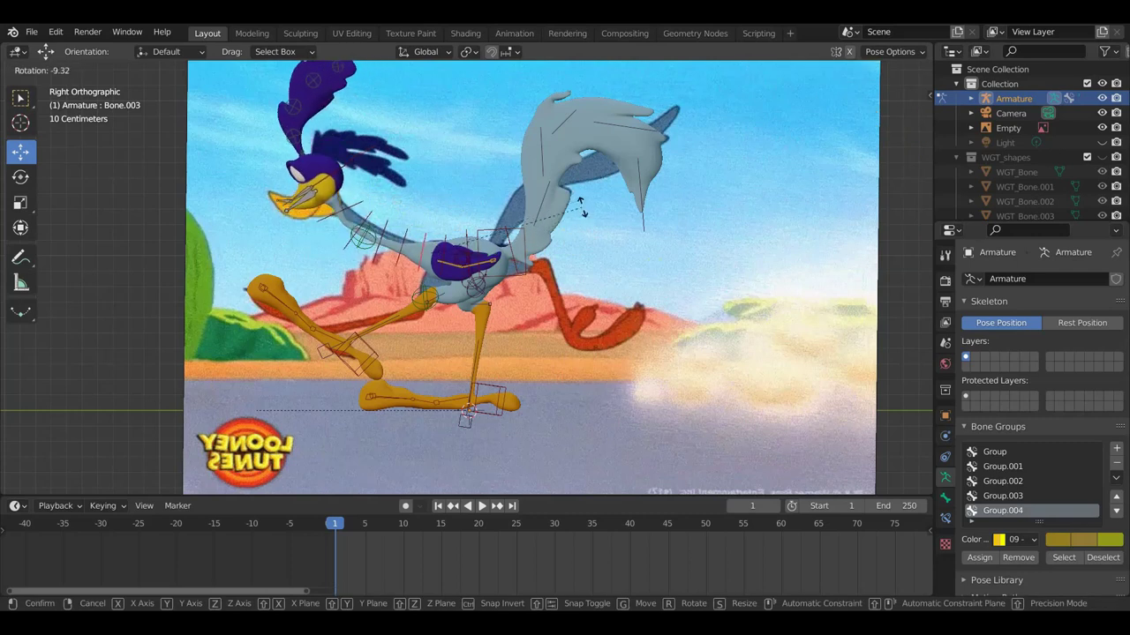
click(582, 207)
- Rotate the head about 25°, adjust the upper neck, then settle the head at 21°
click(359, 214)
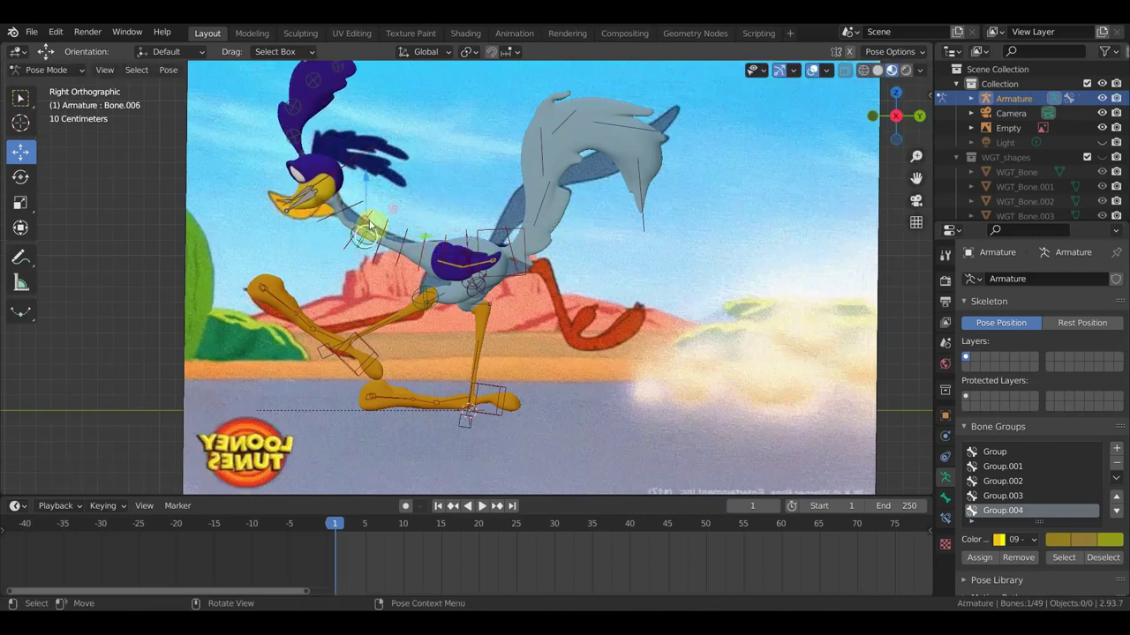
click(328, 176)
key(r)
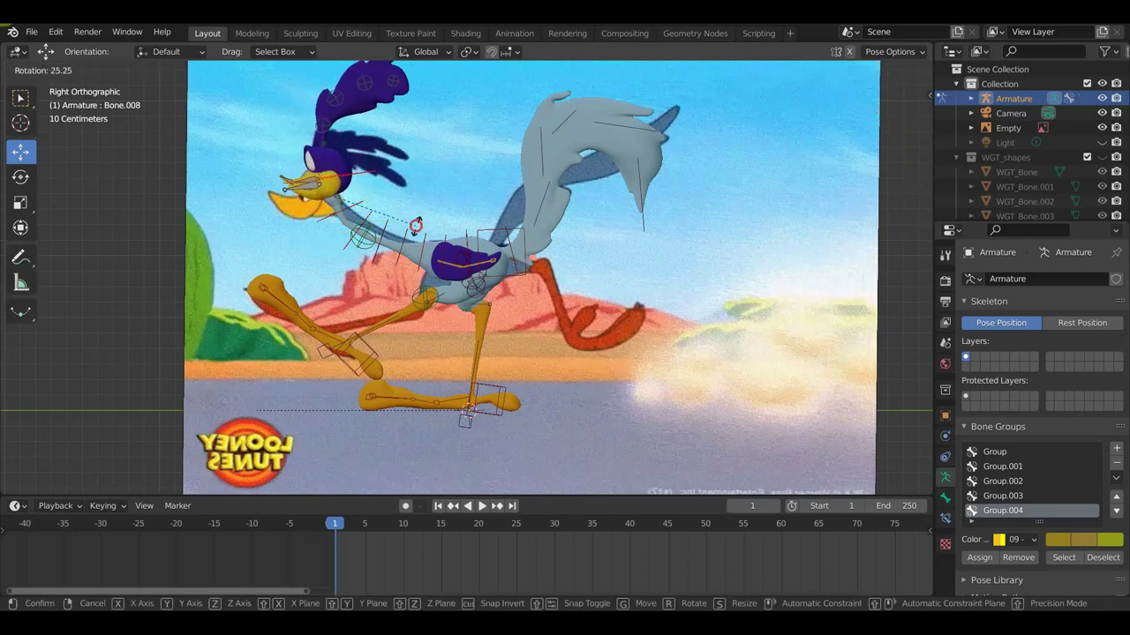
click(417, 225)
click(355, 212)
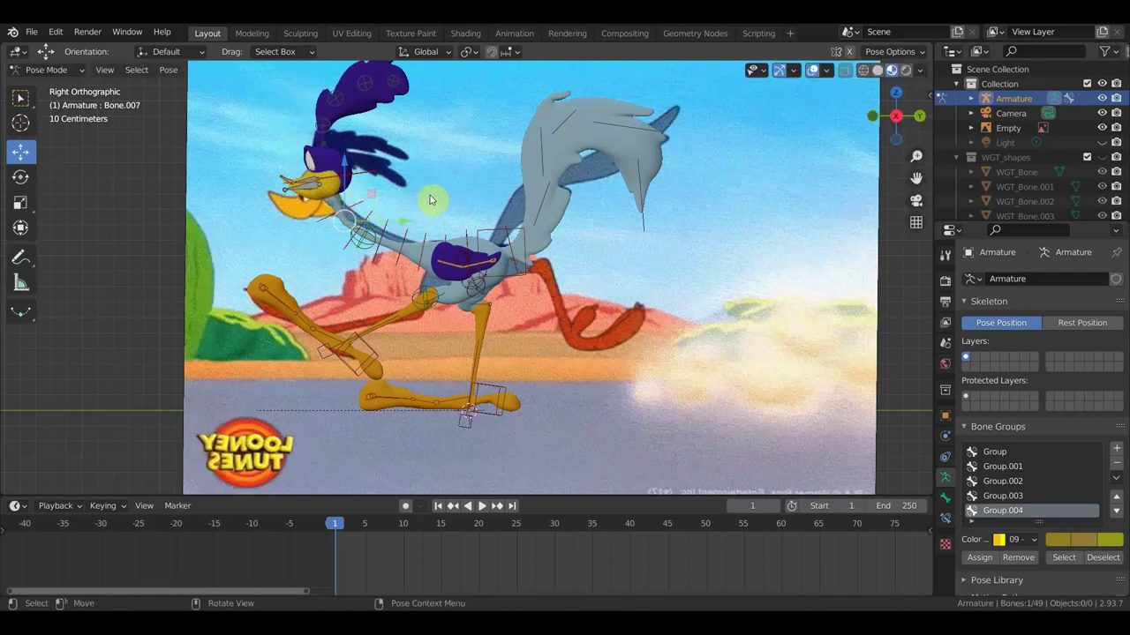
key(r)
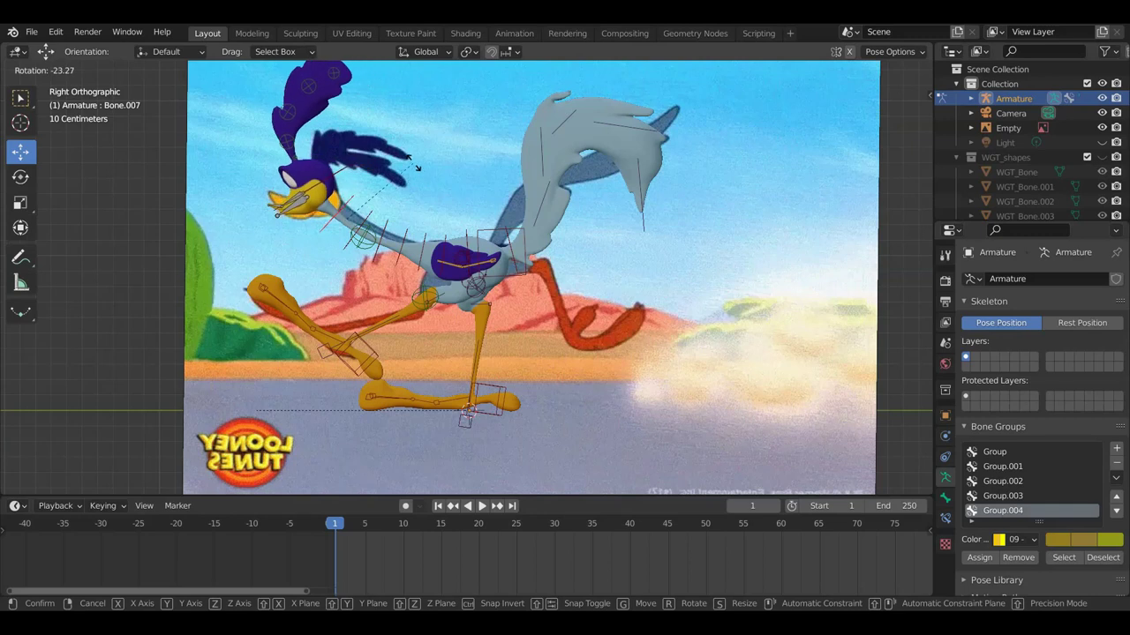
click(417, 168)
click(391, 184)
key(r)
click(442, 245)
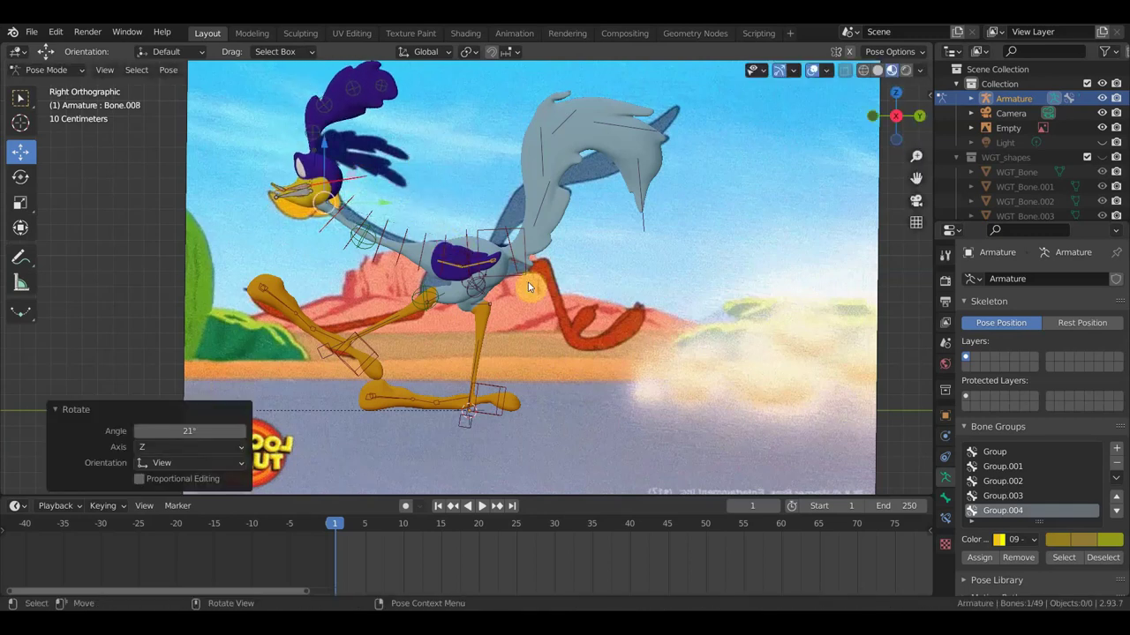
click(643, 207)
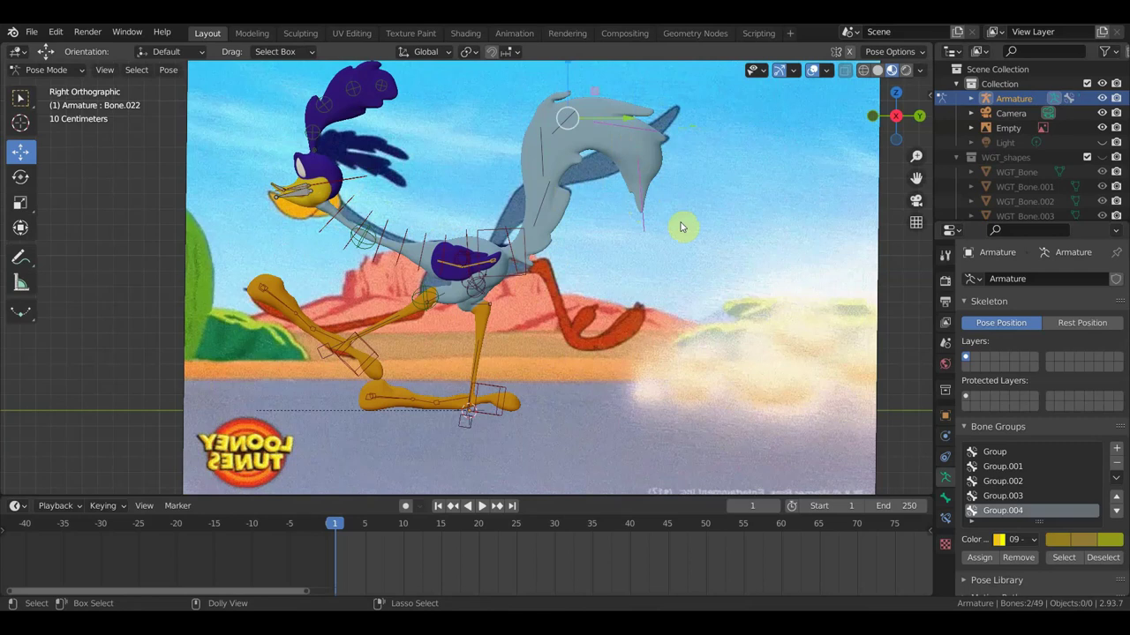
- Add an Inverse Kinematics constraint to the tail-tip bone and clear its target
key(ctrl+shift+c)
click(504, 281)
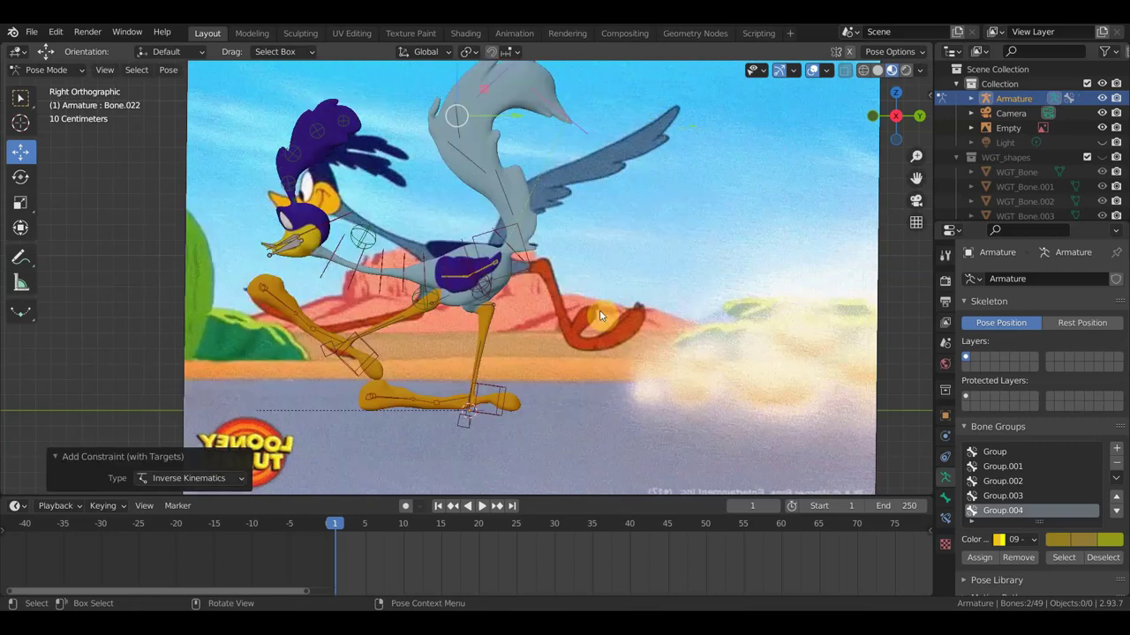
click(945, 518)
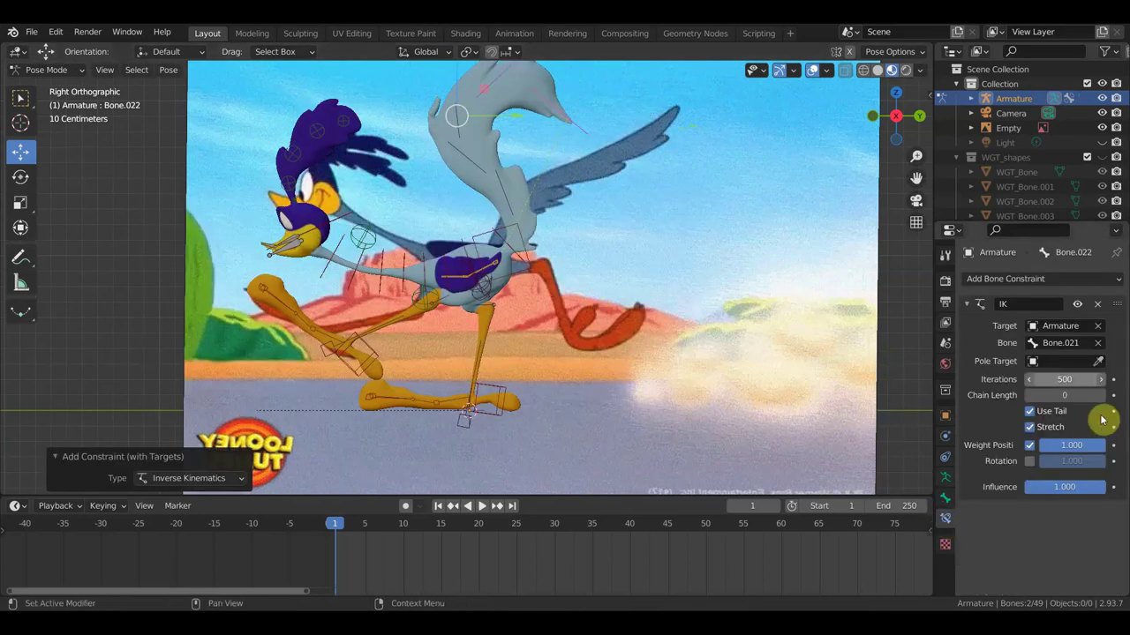
click(1097, 342)
click(1097, 327)
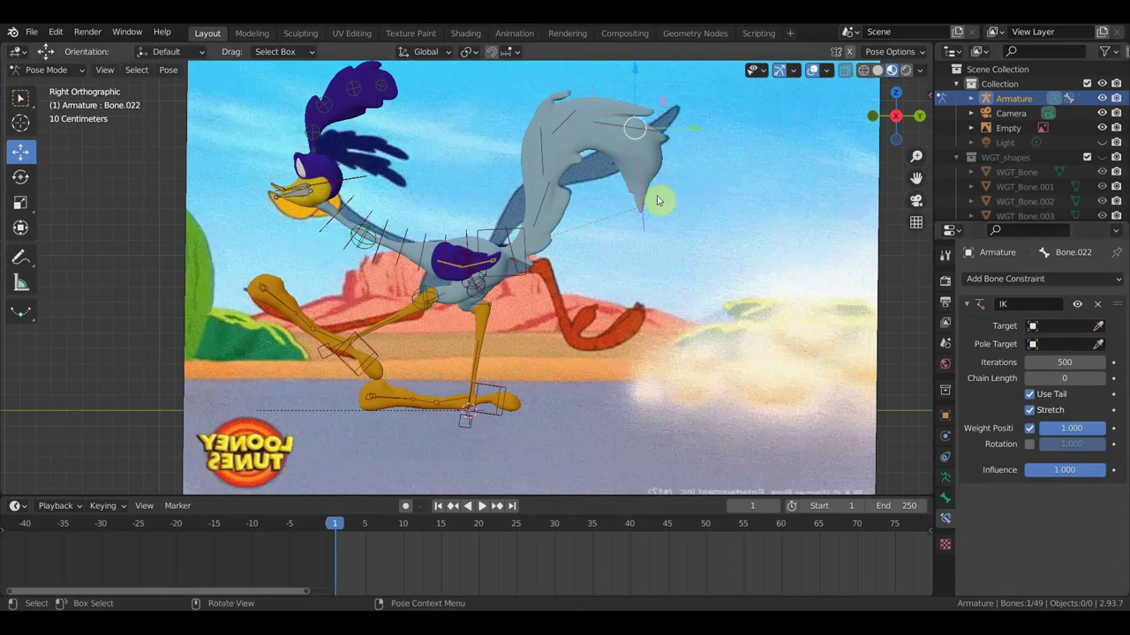
- Raise the IK chain length toward 5 and drag the tail tip right to bend the feathers
key(g)
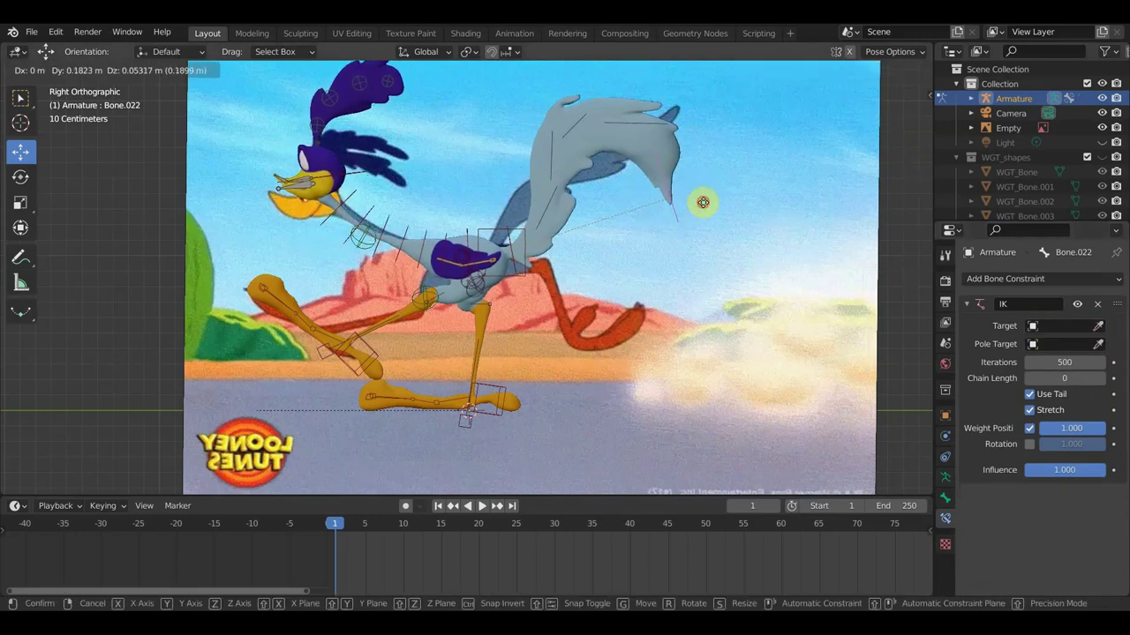
click(705, 201)
click(1102, 380)
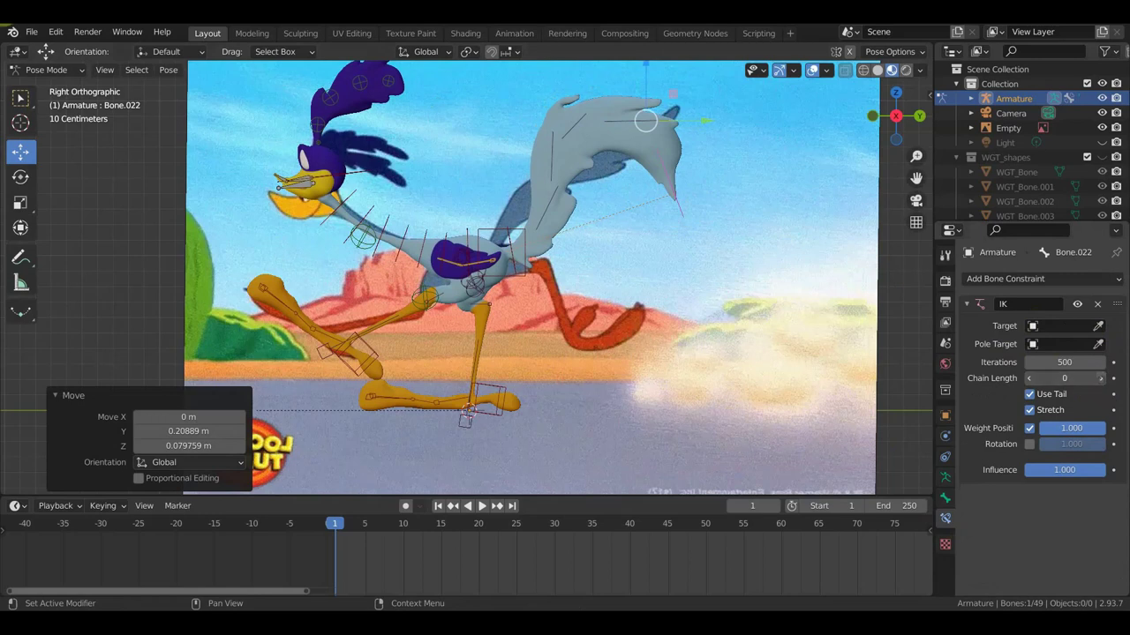
click(1101, 380)
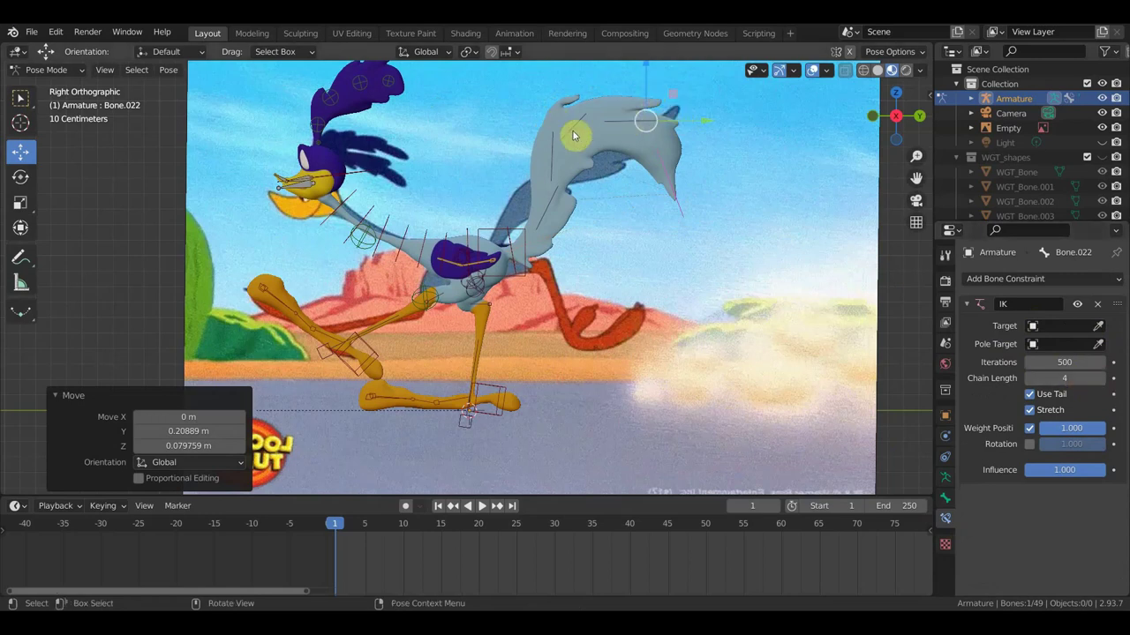
click(549, 160)
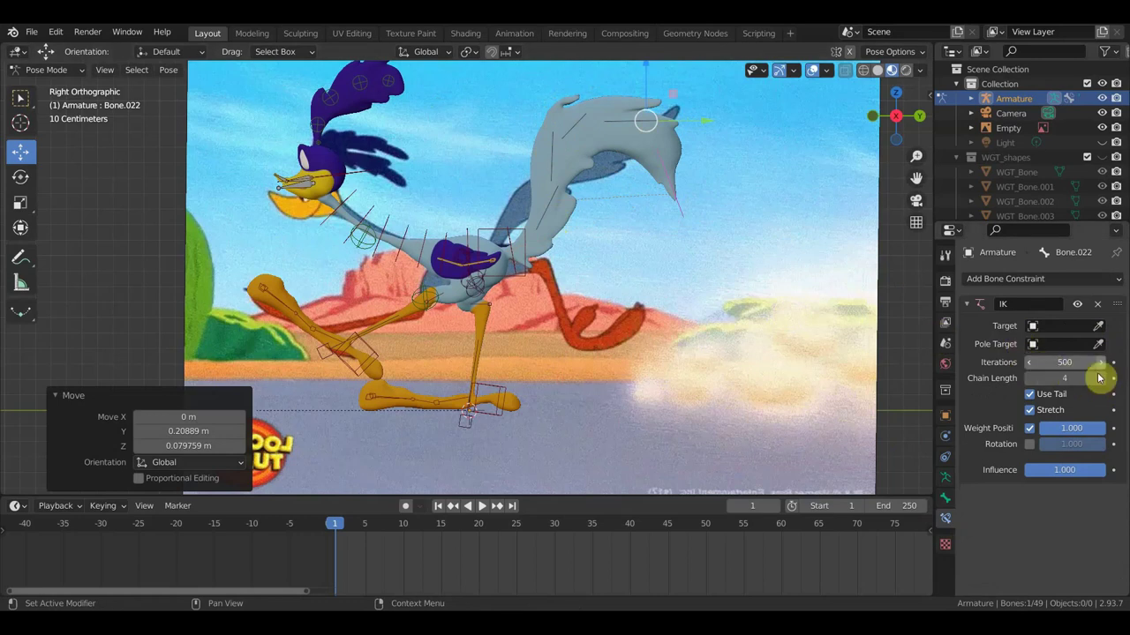
drag(668, 157, 700, 181)
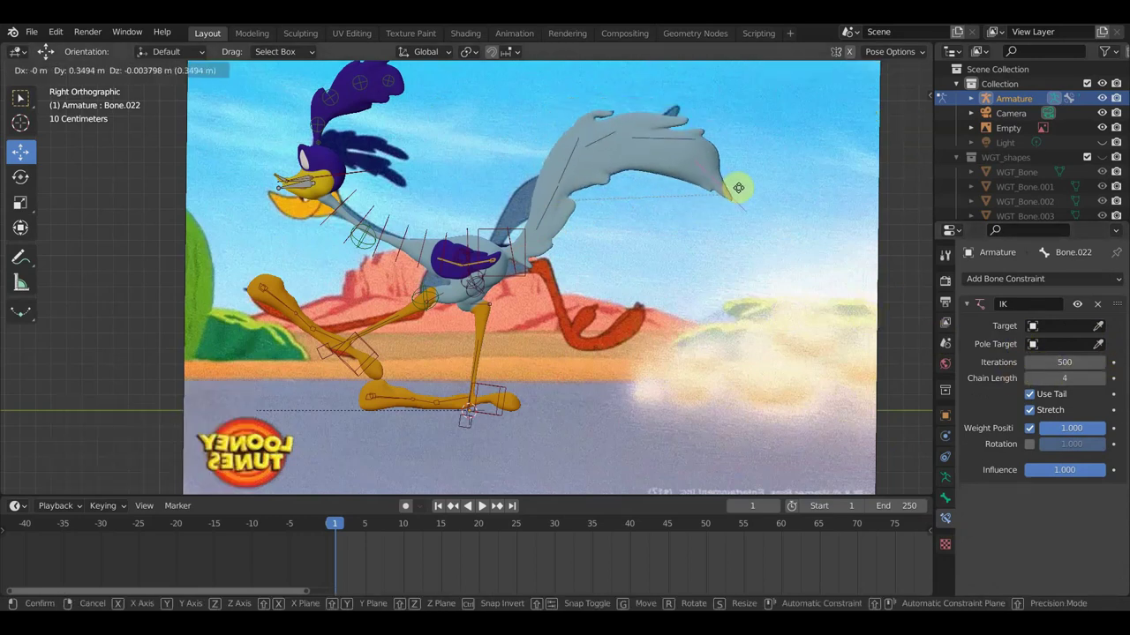
drag(701, 181, 714, 169)
mouse_move(1064, 378)
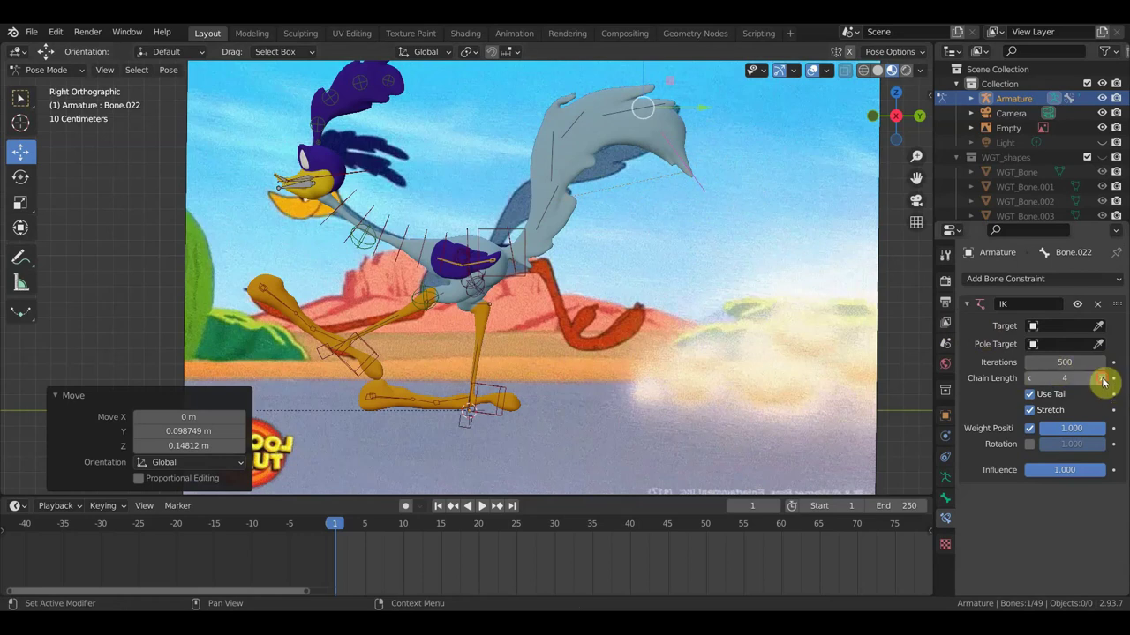
mouse_move(685, 165)
mouse_down()
mouse_move(737, 179)
mouse_move(759, 136)
mouse_up()
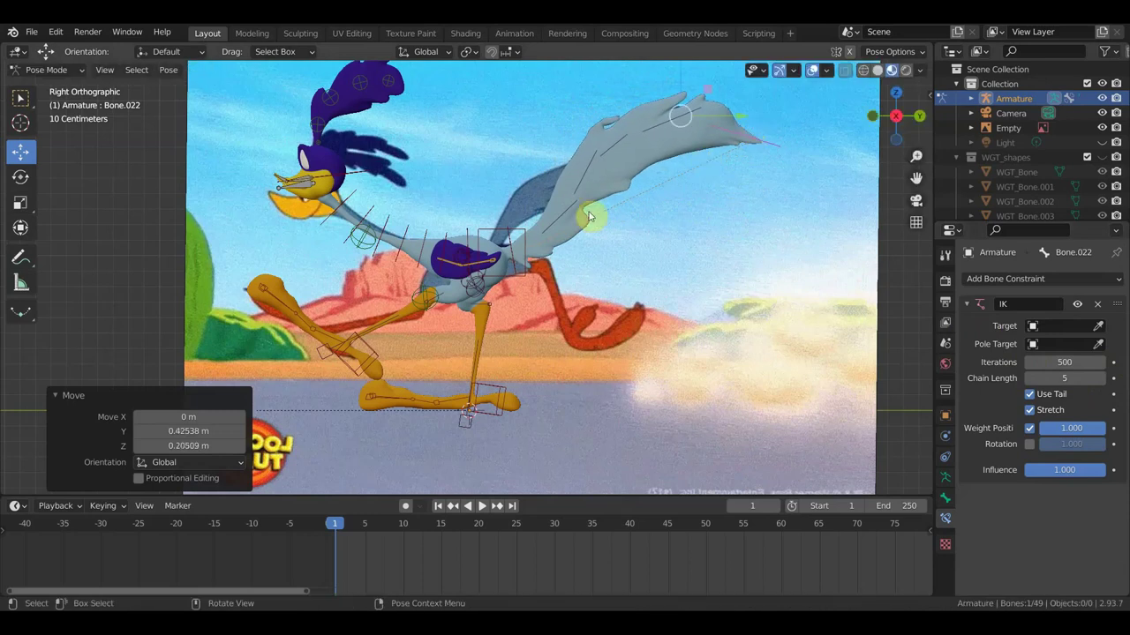
- Rotate the tail base bone -22.8° and sweep the tail tip out behind the body
click(512, 253)
key(r)
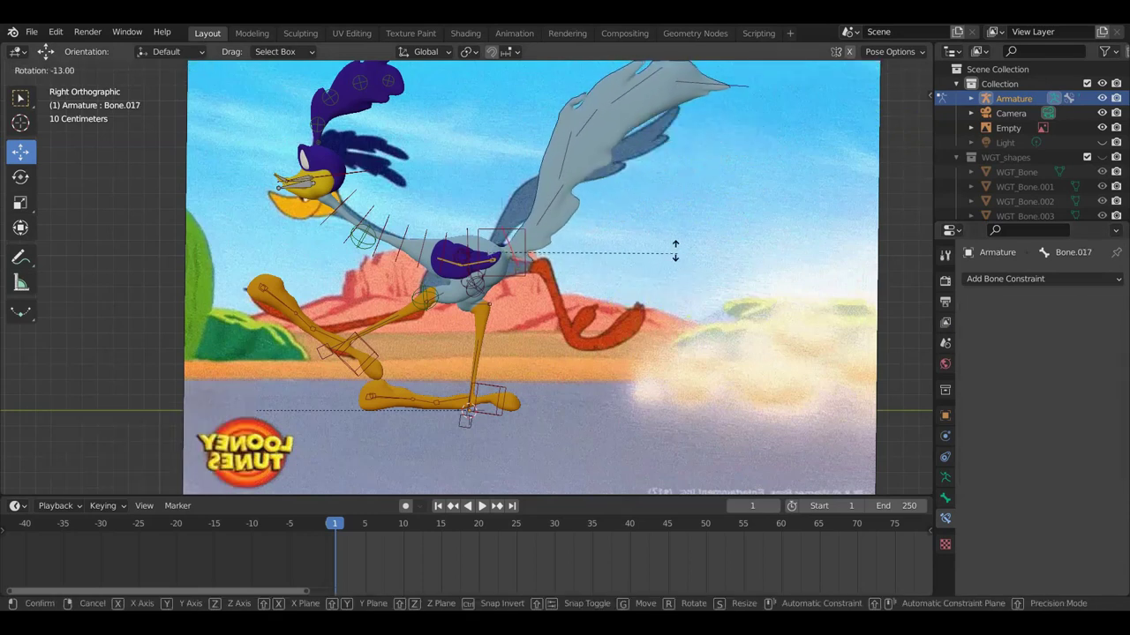
click(653, 232)
scroll(644, 211, down, 1)
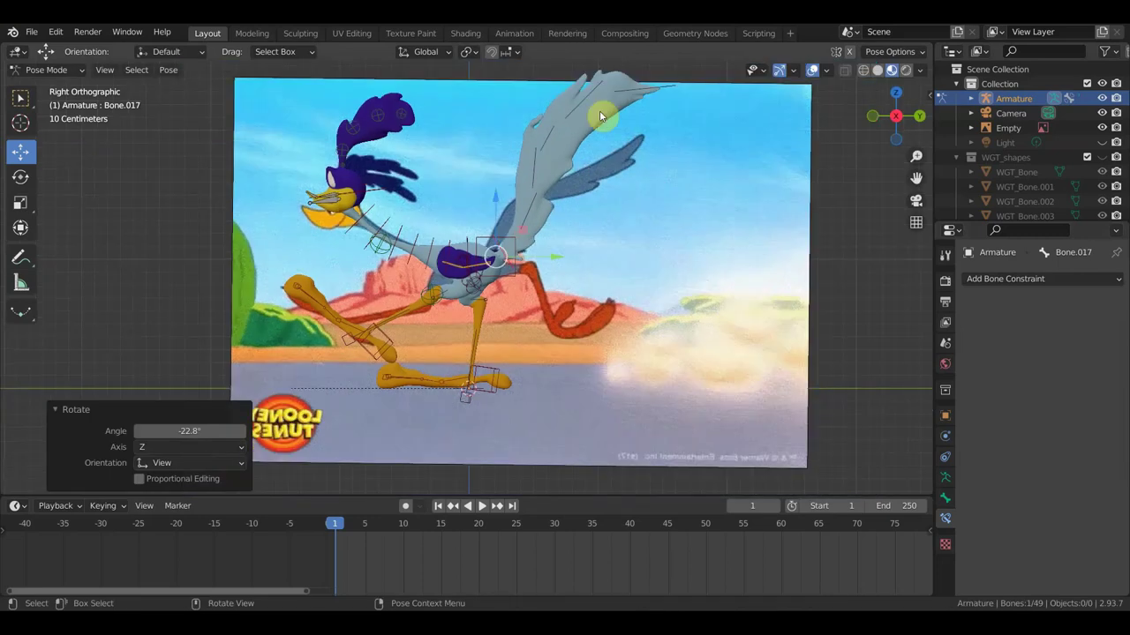
click(640, 88)
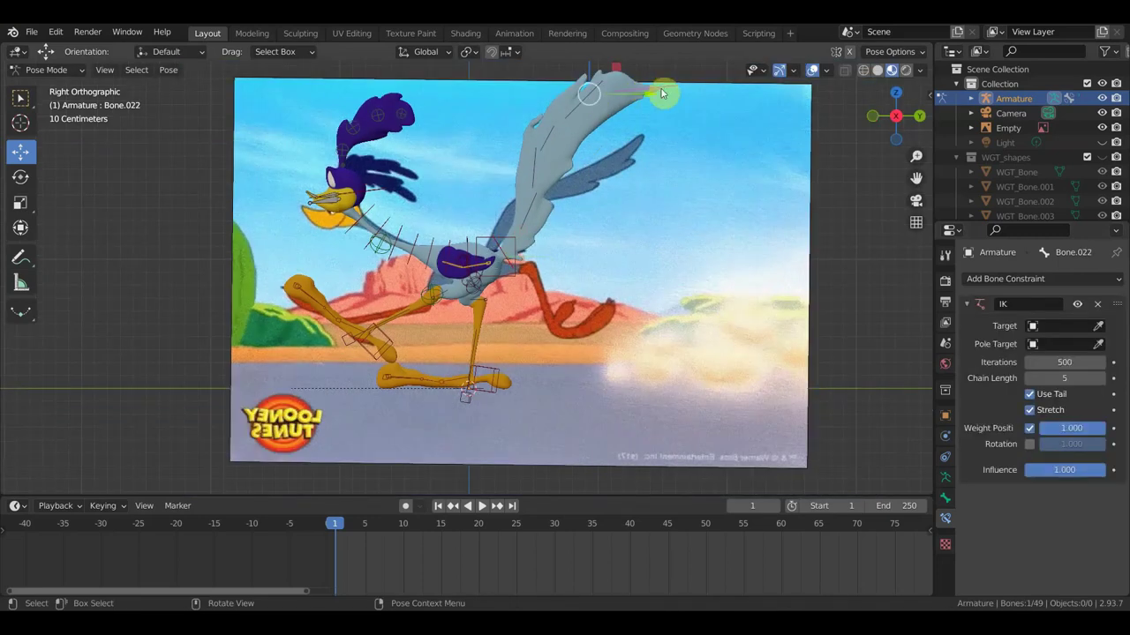
drag(662, 93, 704, 154)
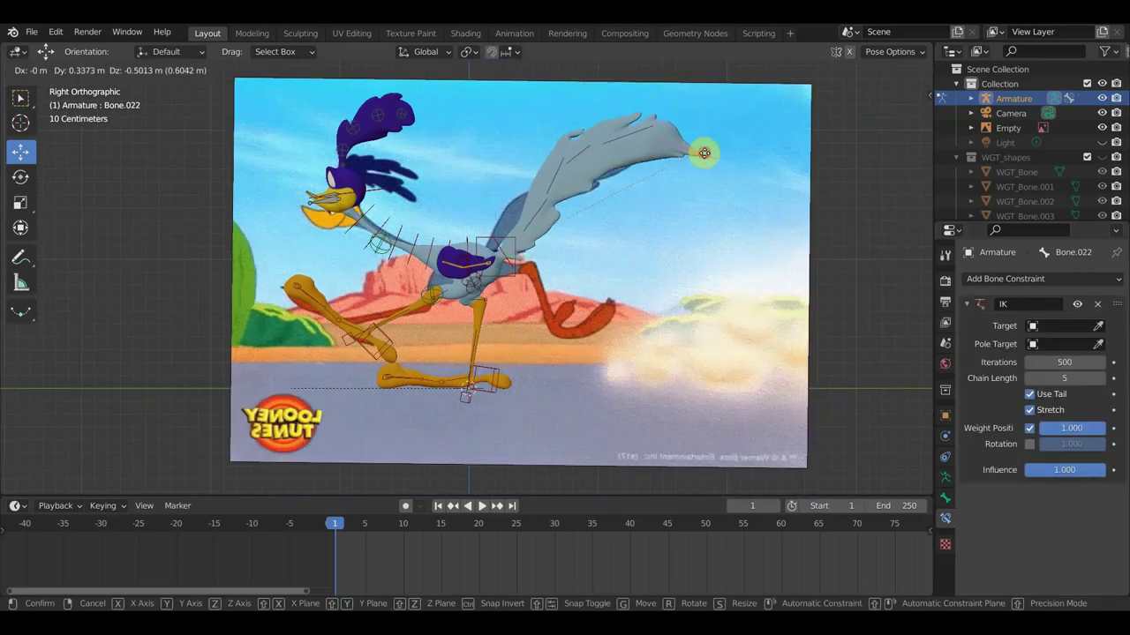
click(703, 153)
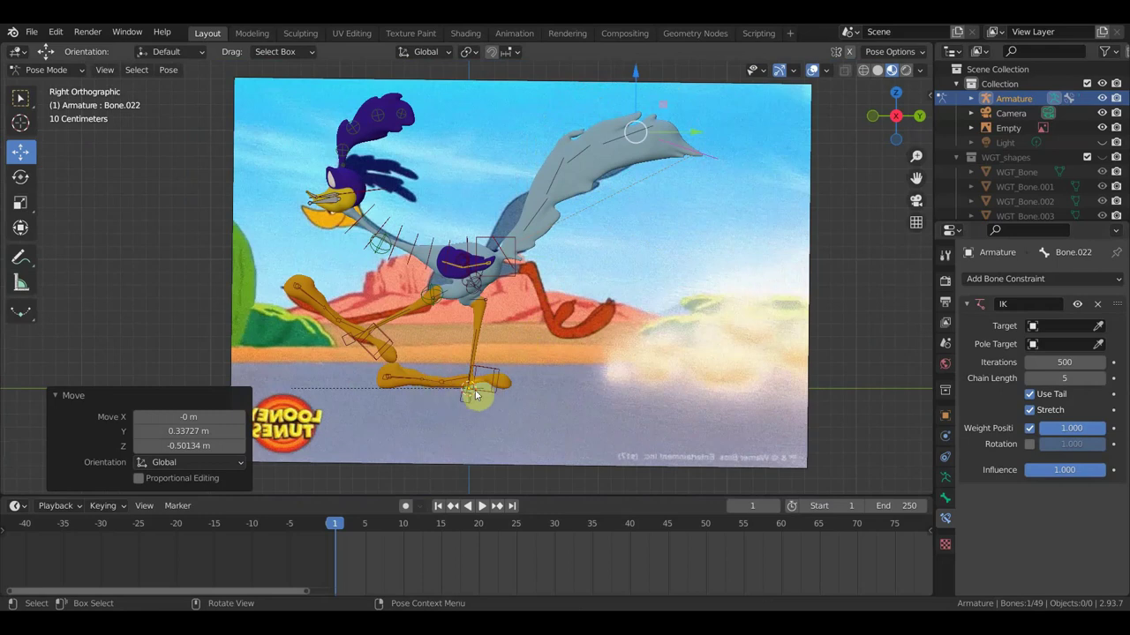
click(497, 379)
- Raise the back foot behind the body, rotate it to -114°, and shift the leg bones
key(g)
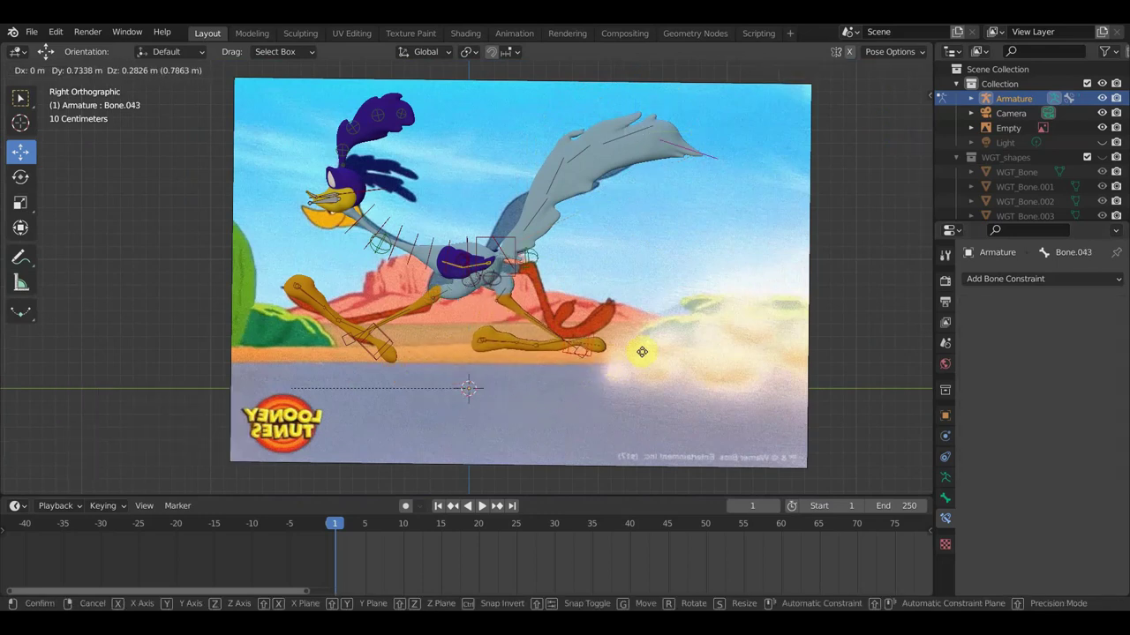
click(666, 305)
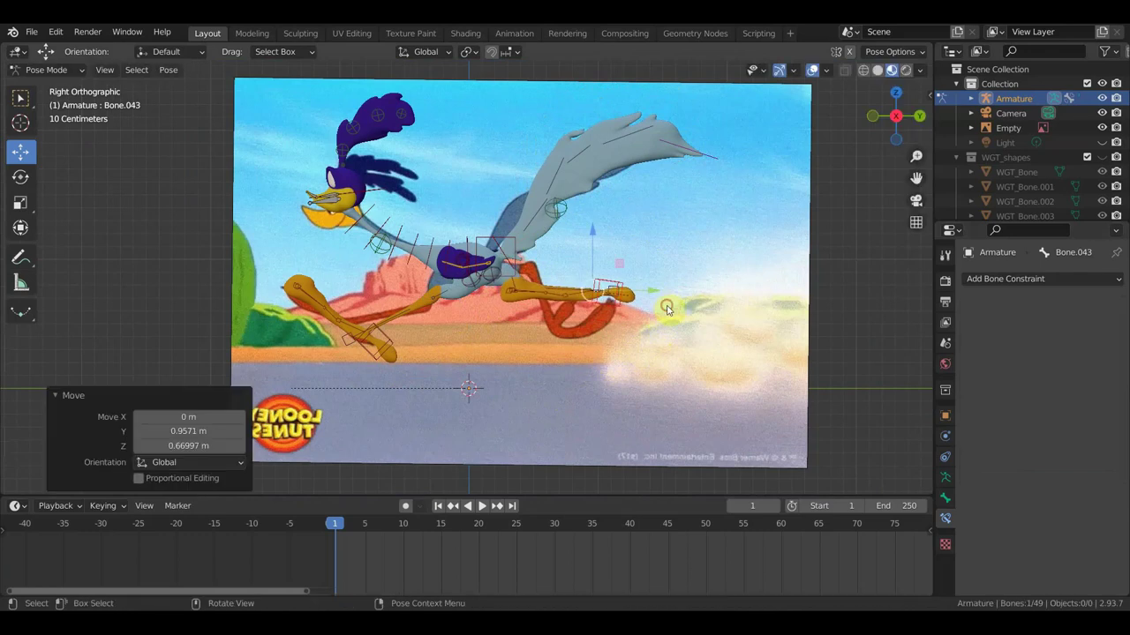
key(r)
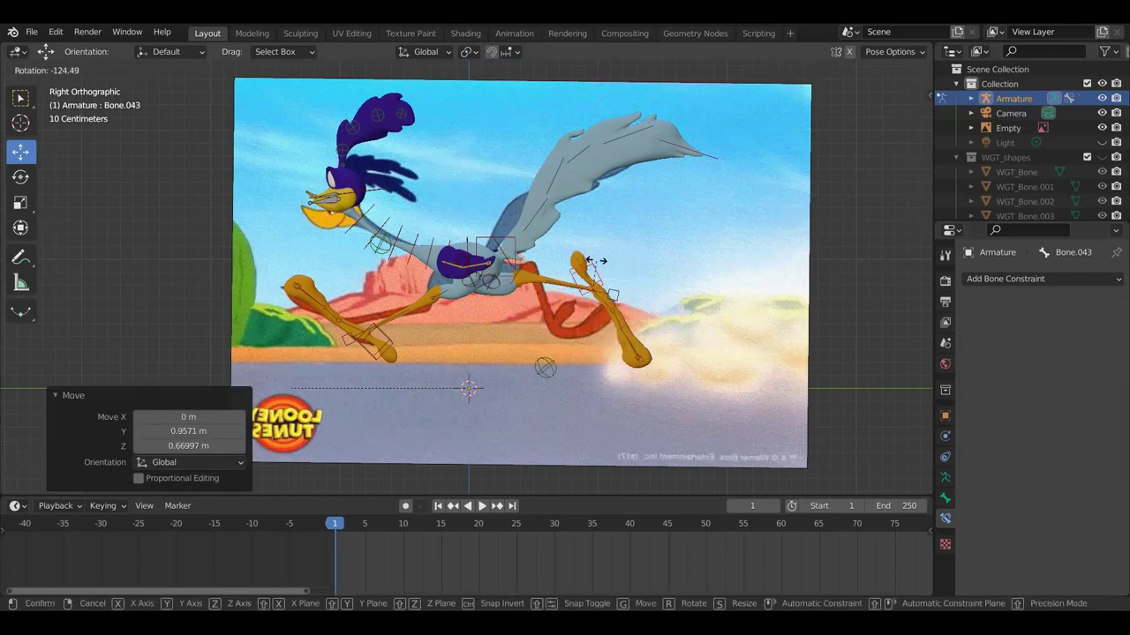
click(601, 262)
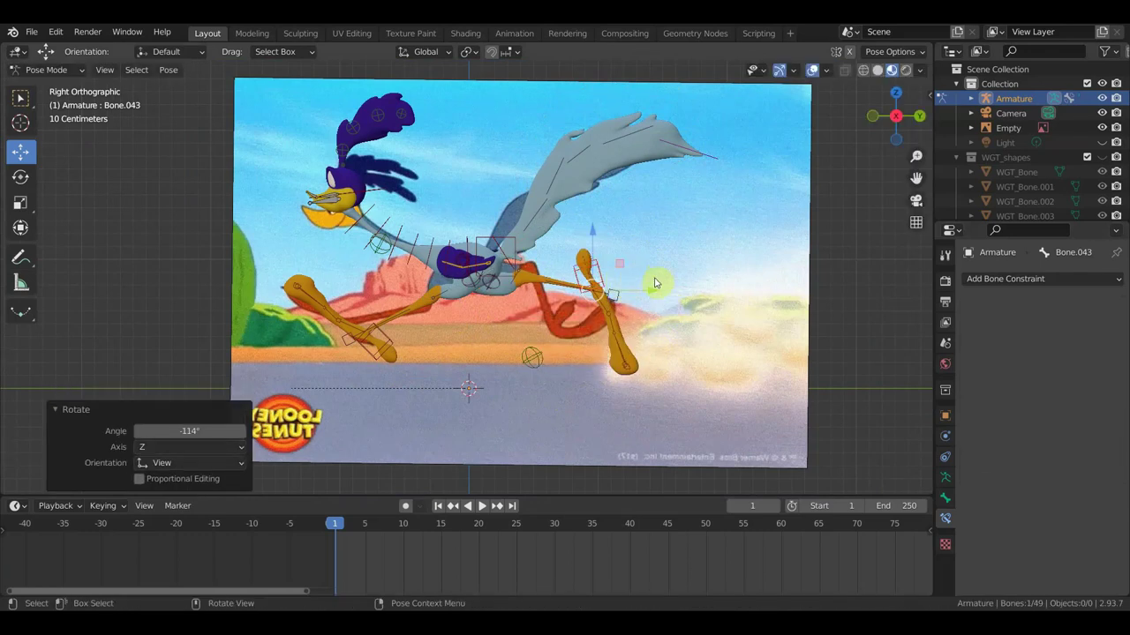
key(g)
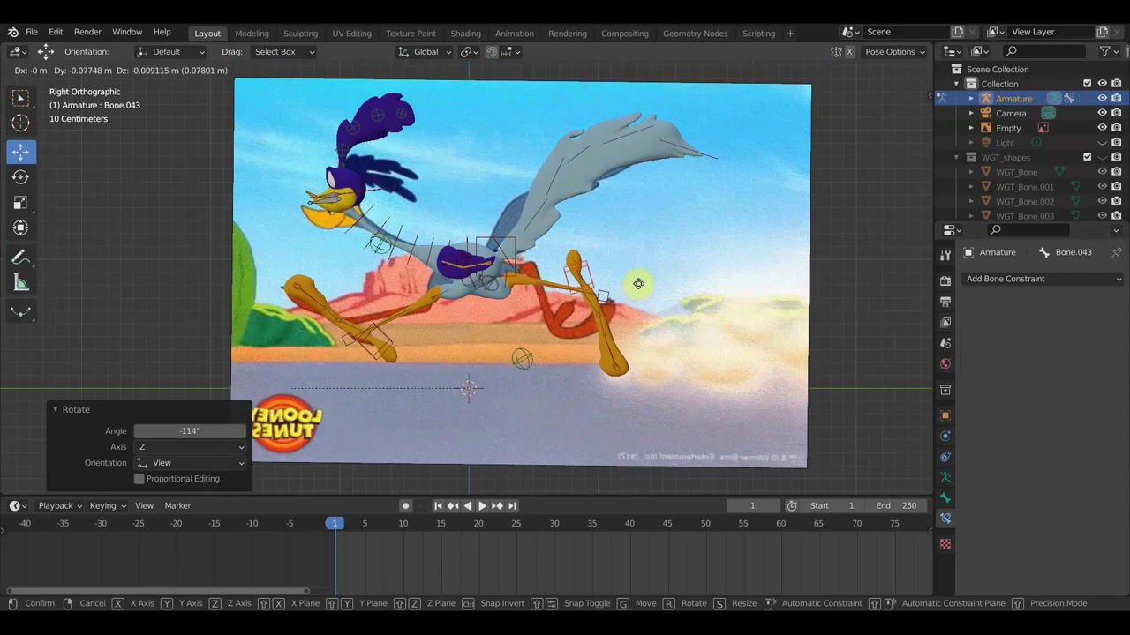
click(639, 283)
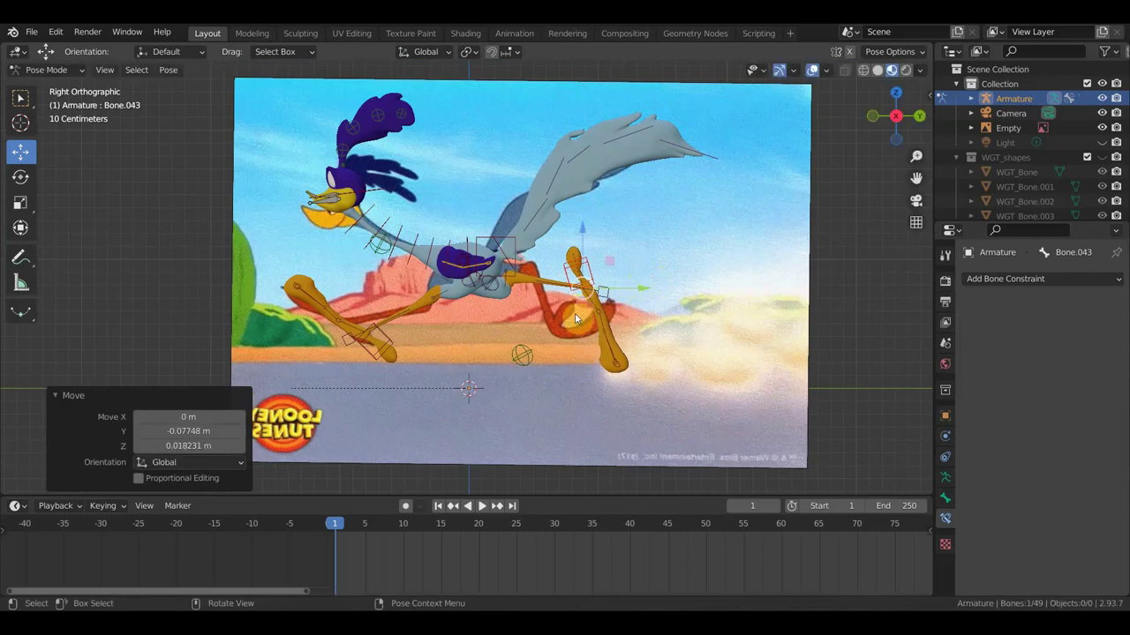
- Rotate Bone.040 to -77.2°, lower toe Bone.043, and rotate IK bone Bone.038 by -26.4°
click(618, 332)
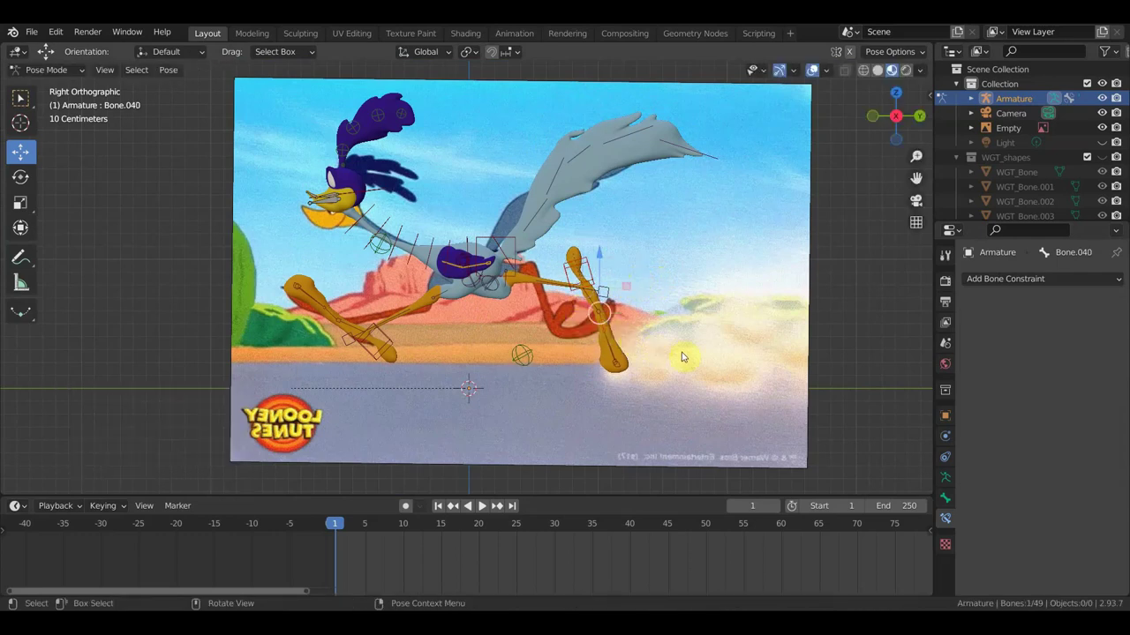
key(r)
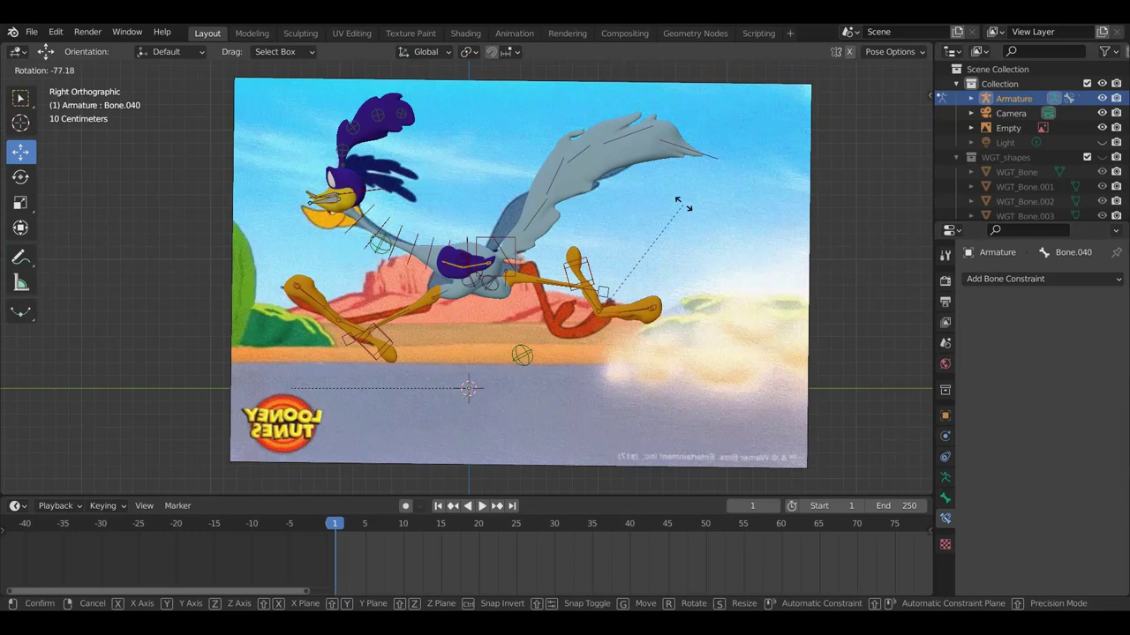
click(684, 207)
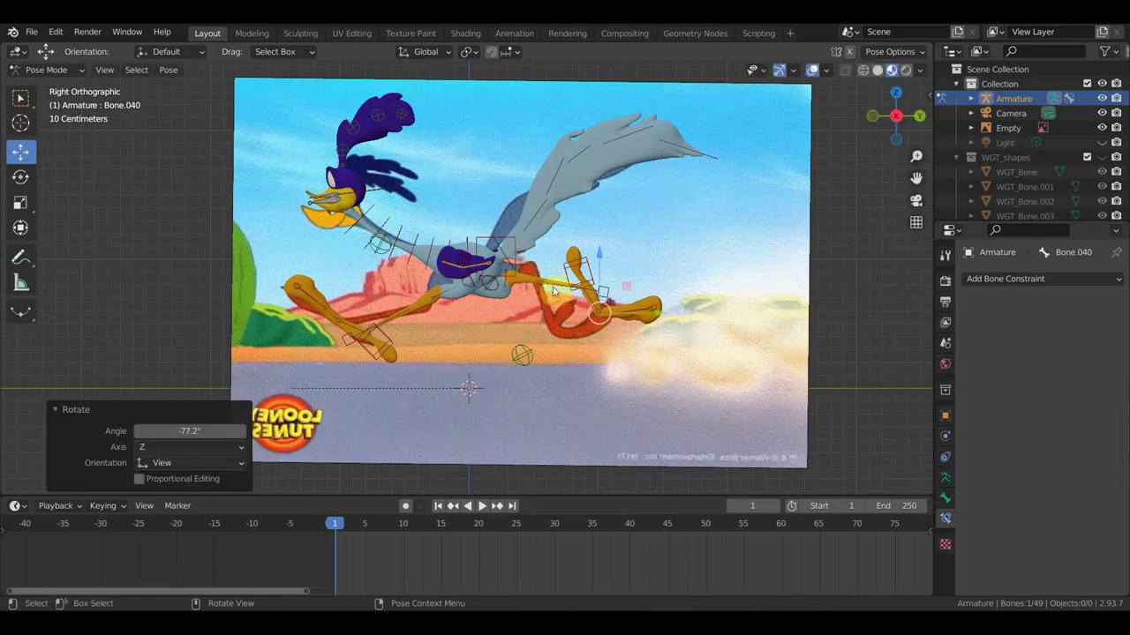
click(589, 267)
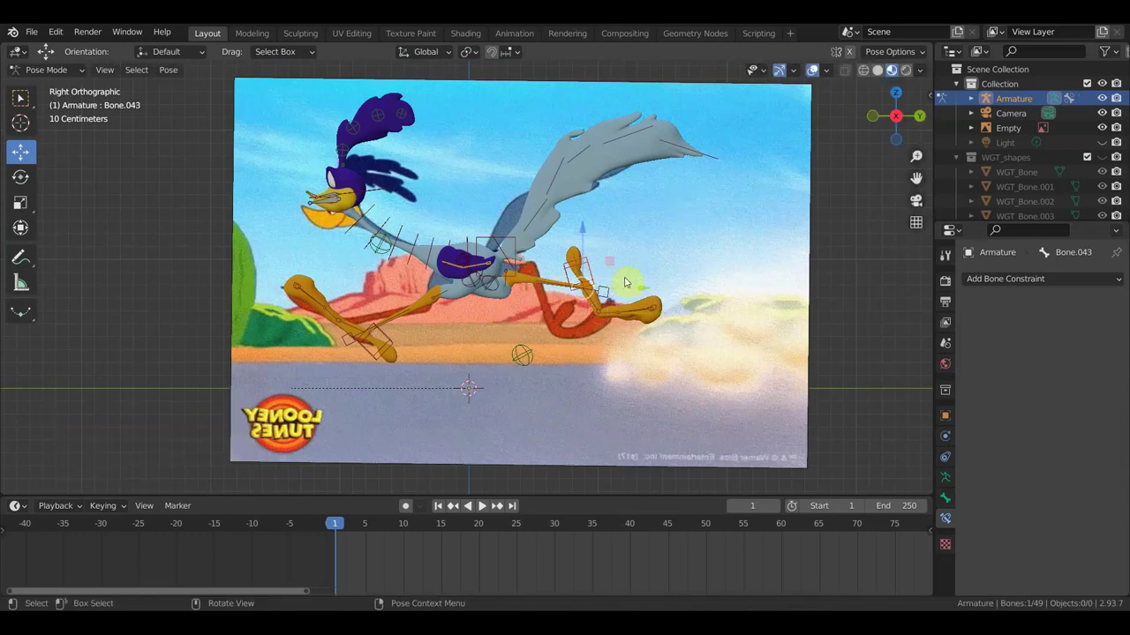
key(g)
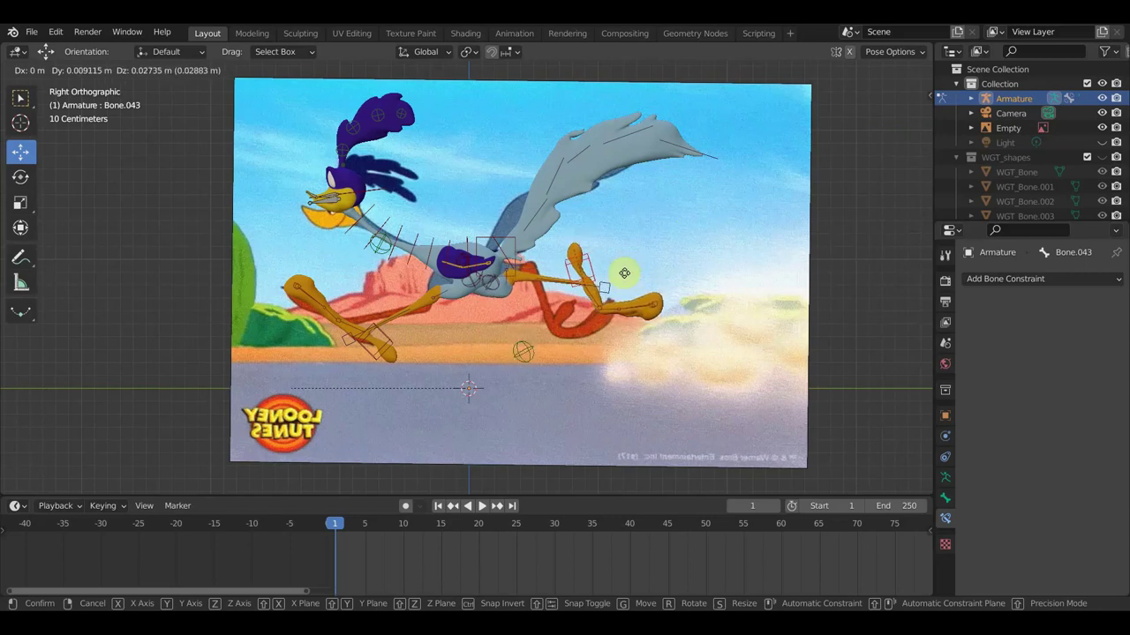
click(620, 283)
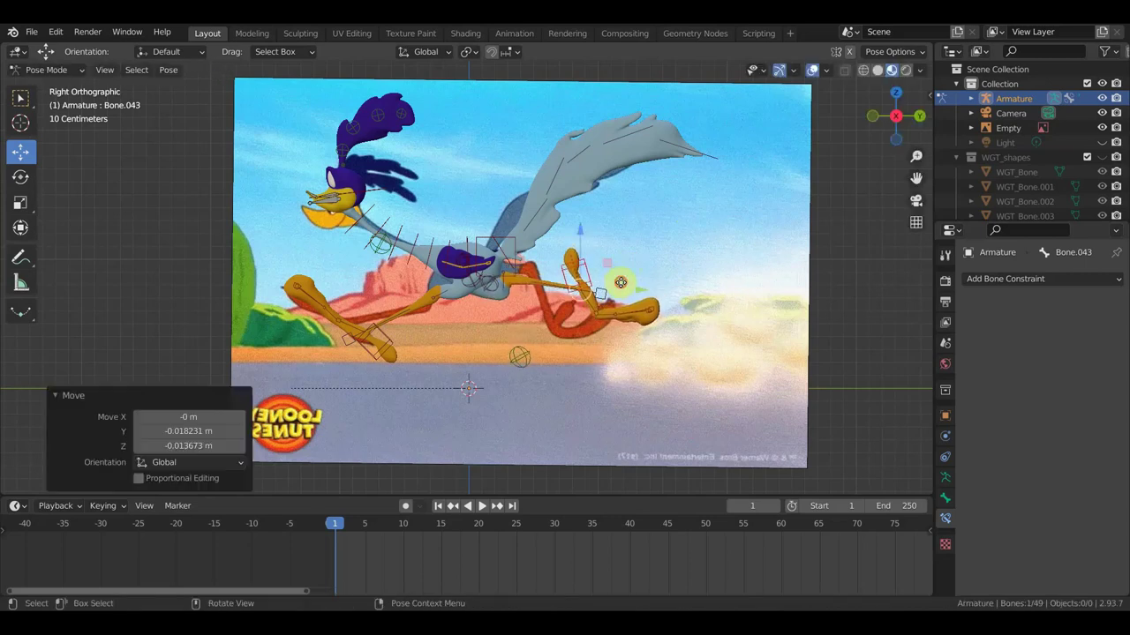
click(558, 289)
key(r)
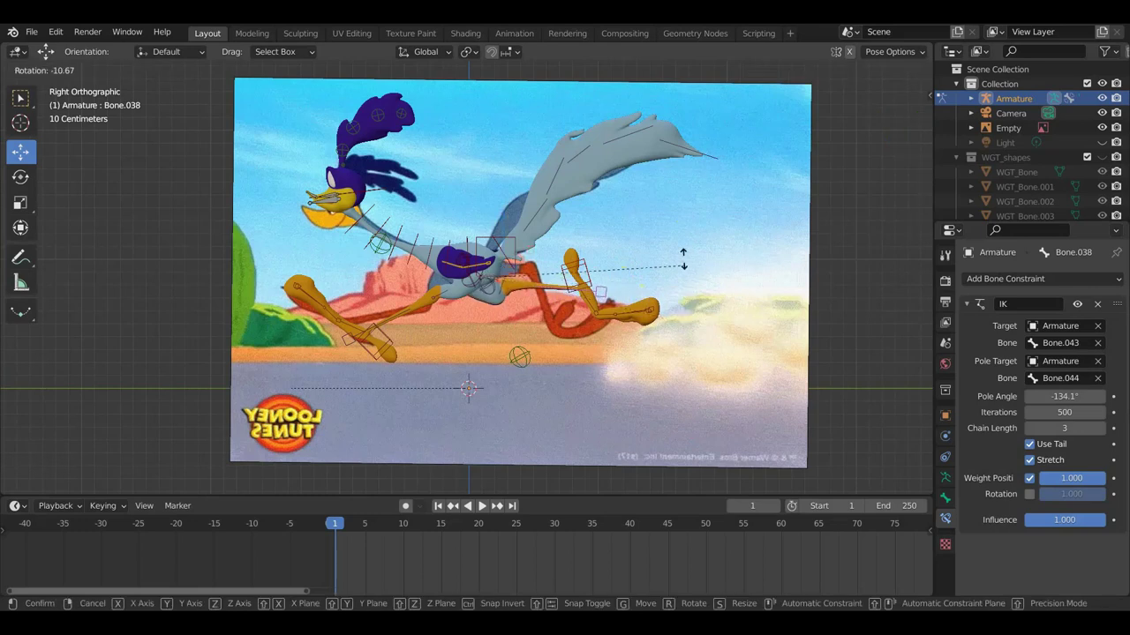
click(654, 223)
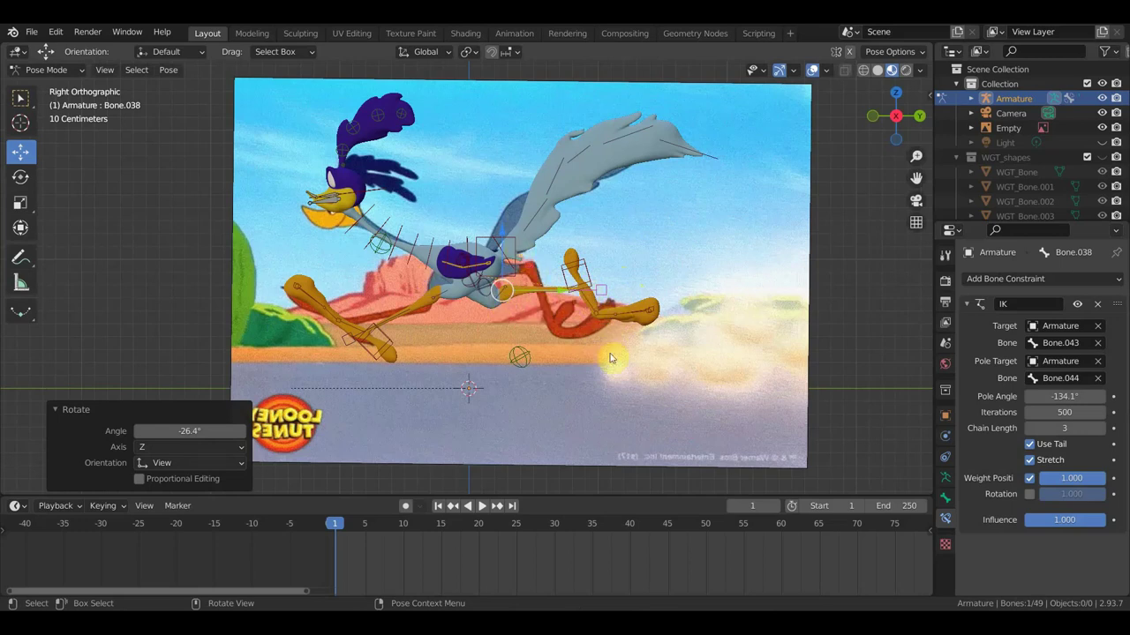
- Key location and rotation for all bones at frame 1
key(a)
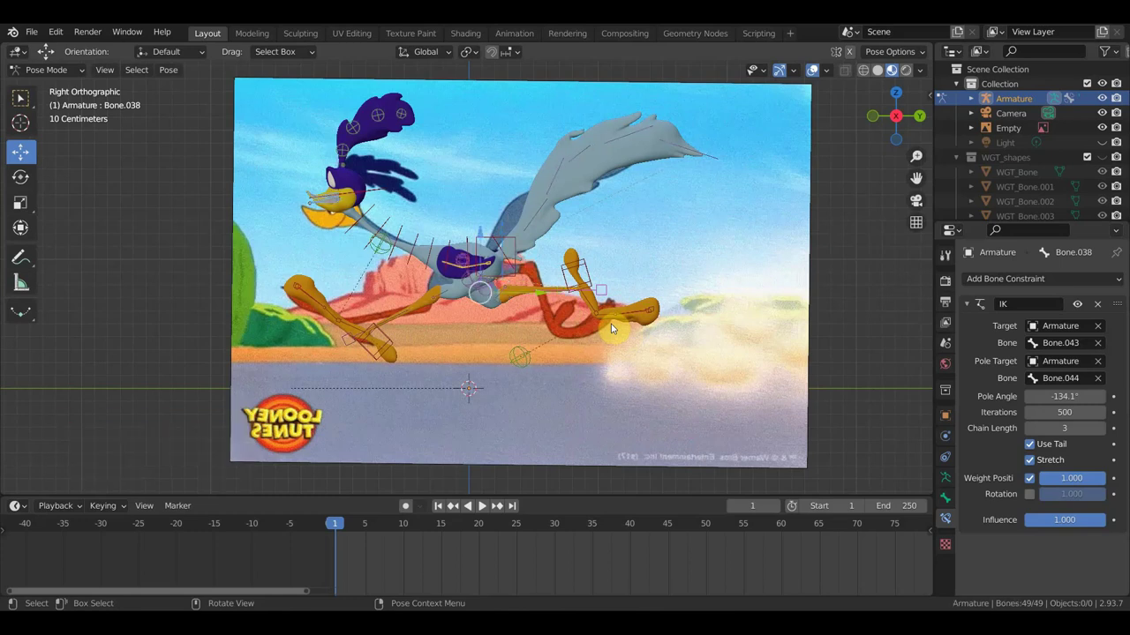
key(i)
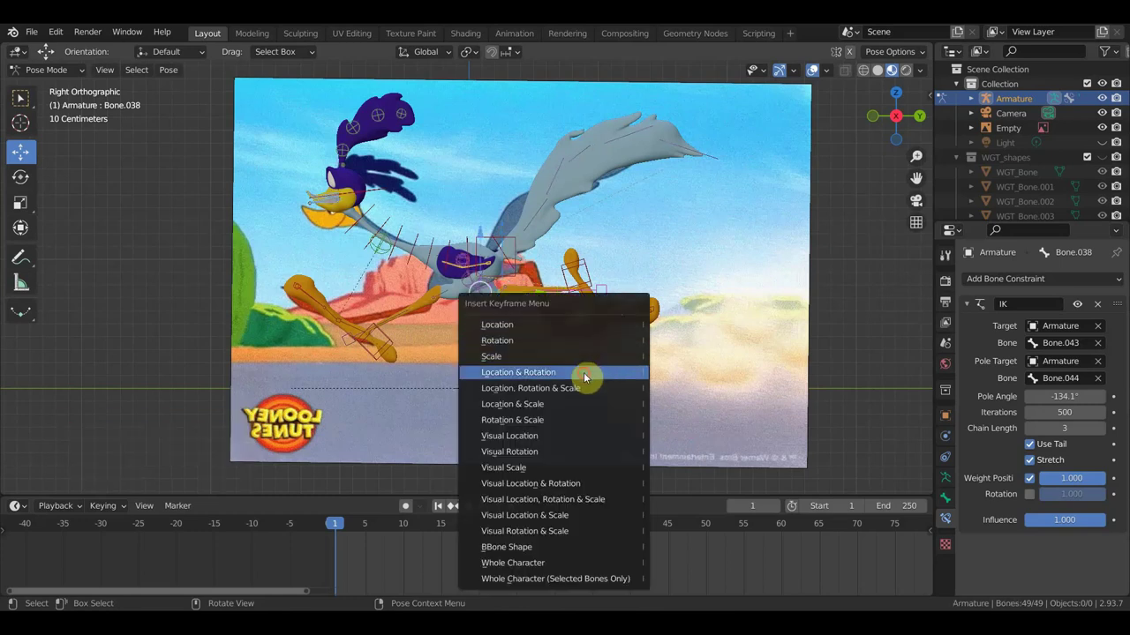
click(585, 373)
- Go to frame 5 and zoom the timeline in around it
click(366, 527)
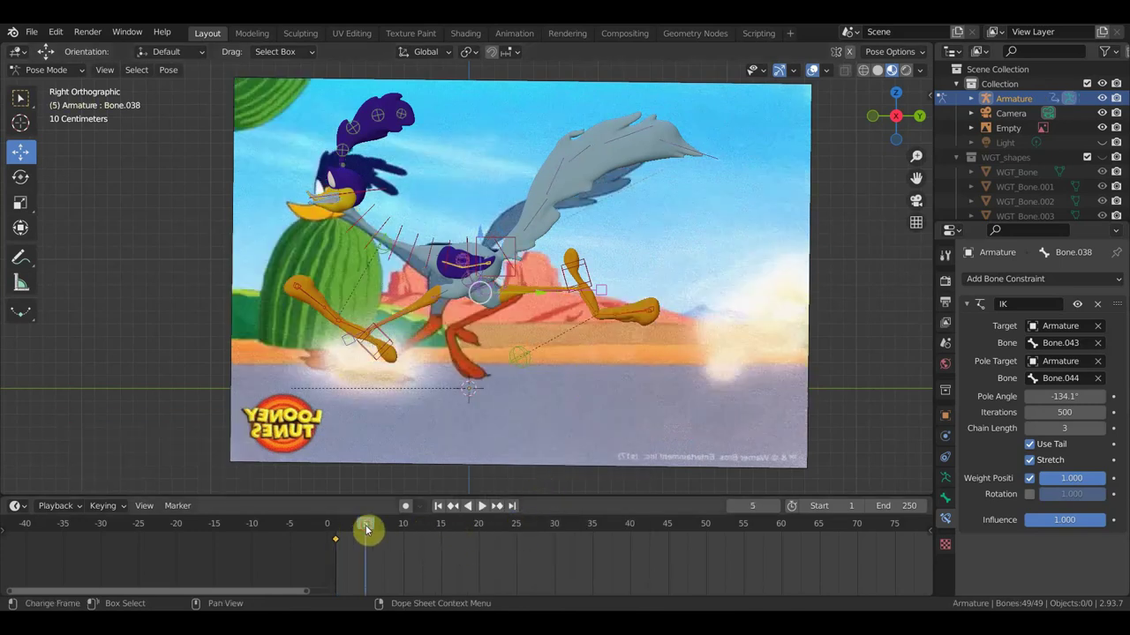
scroll(353, 547, up, 3)
middle_drag(327, 567, 559, 594)
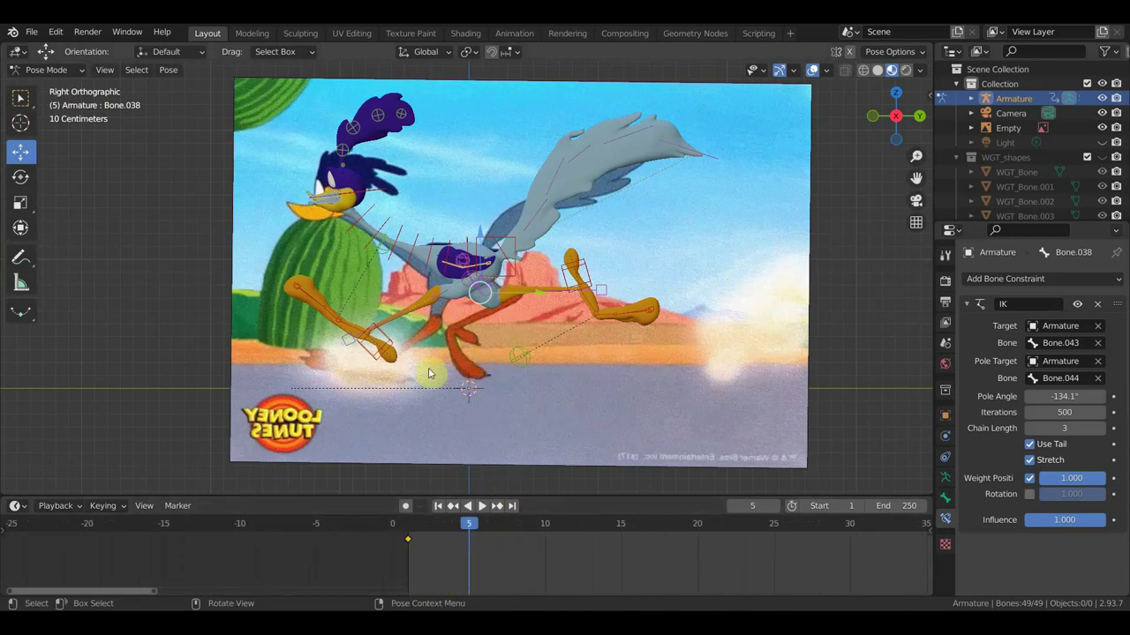
- Move foot Bone.031 to the new stride, rotate it -21.7°, and nudge it into final placement
click(390, 347)
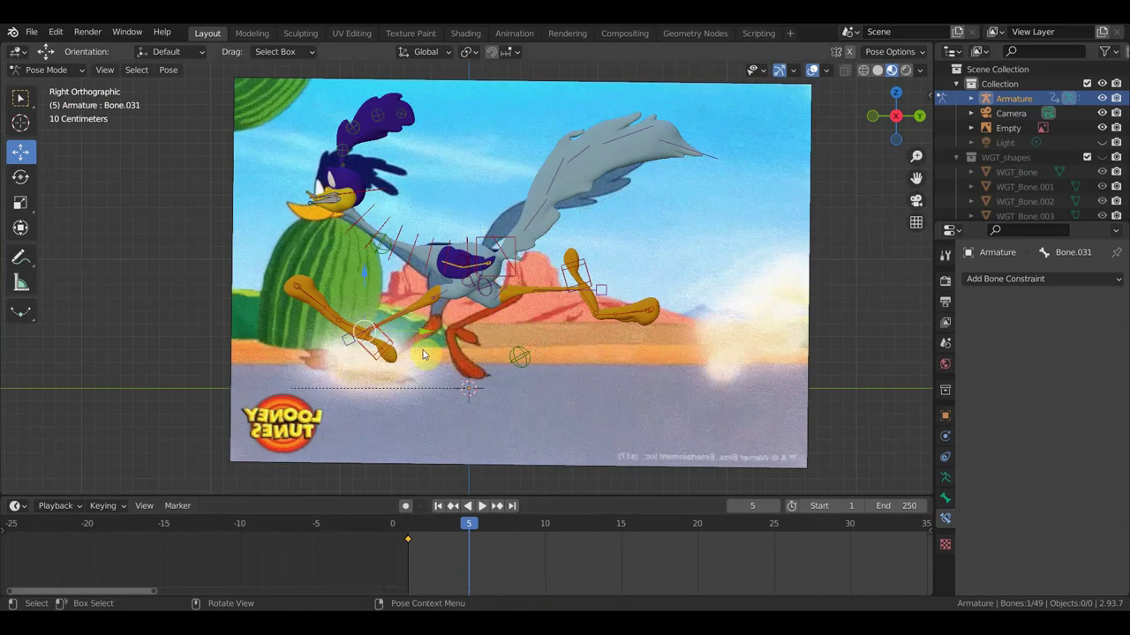
key(g)
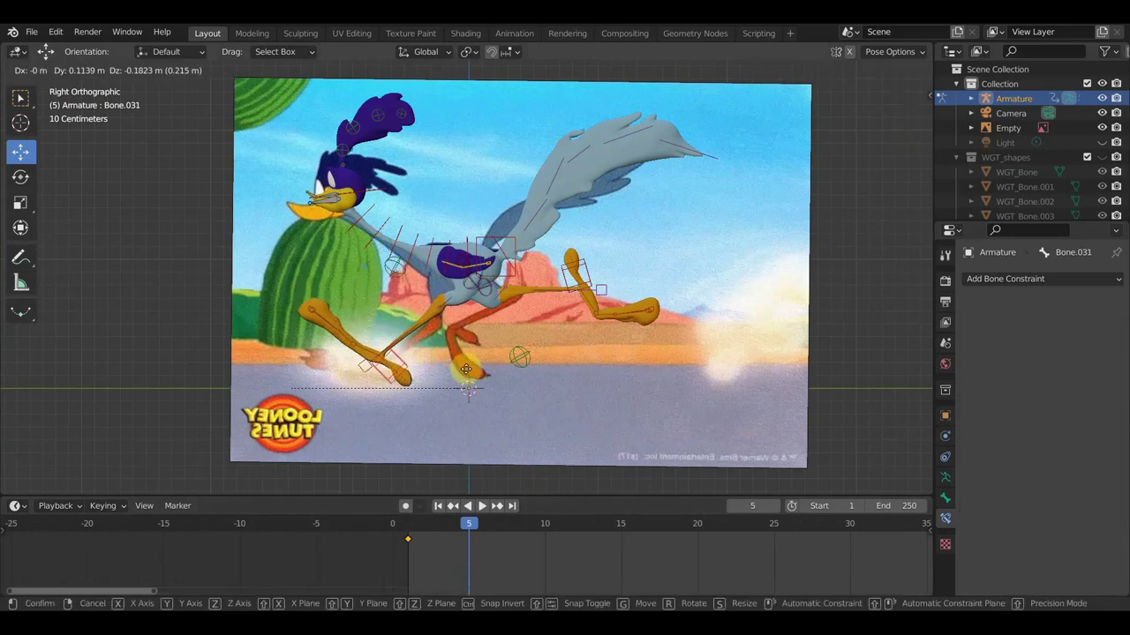
click(476, 385)
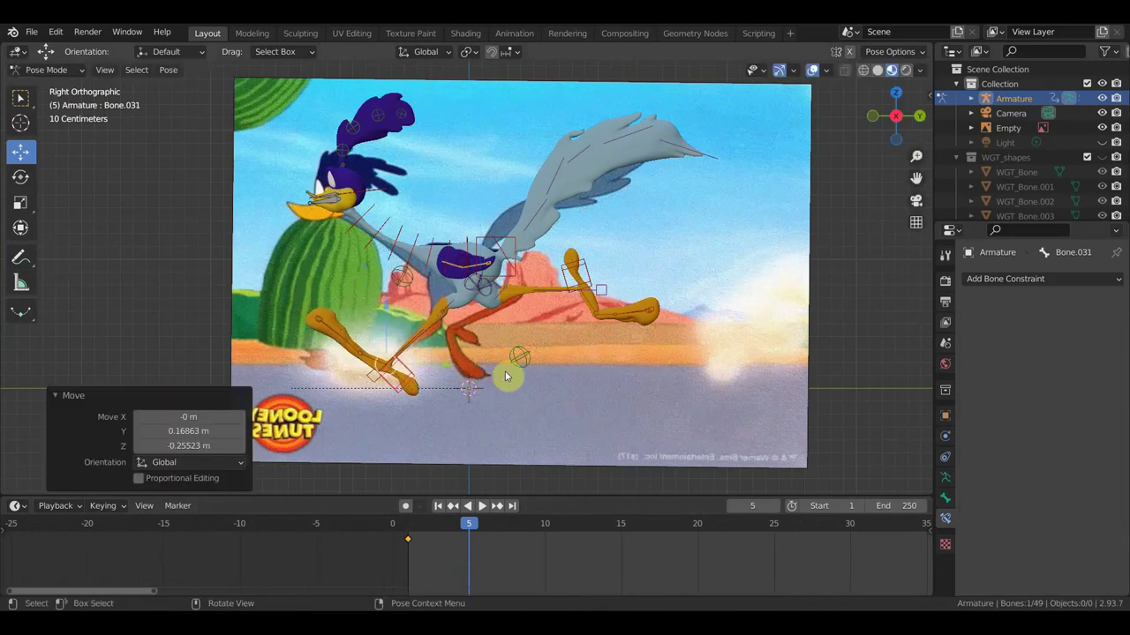
key(r)
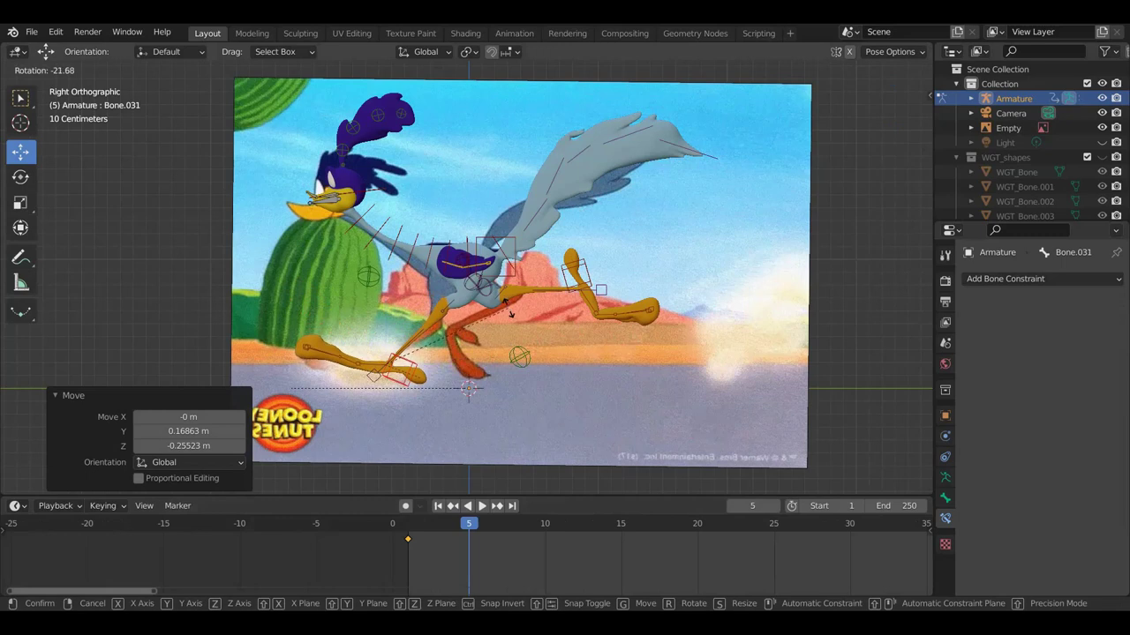
click(510, 314)
key(g)
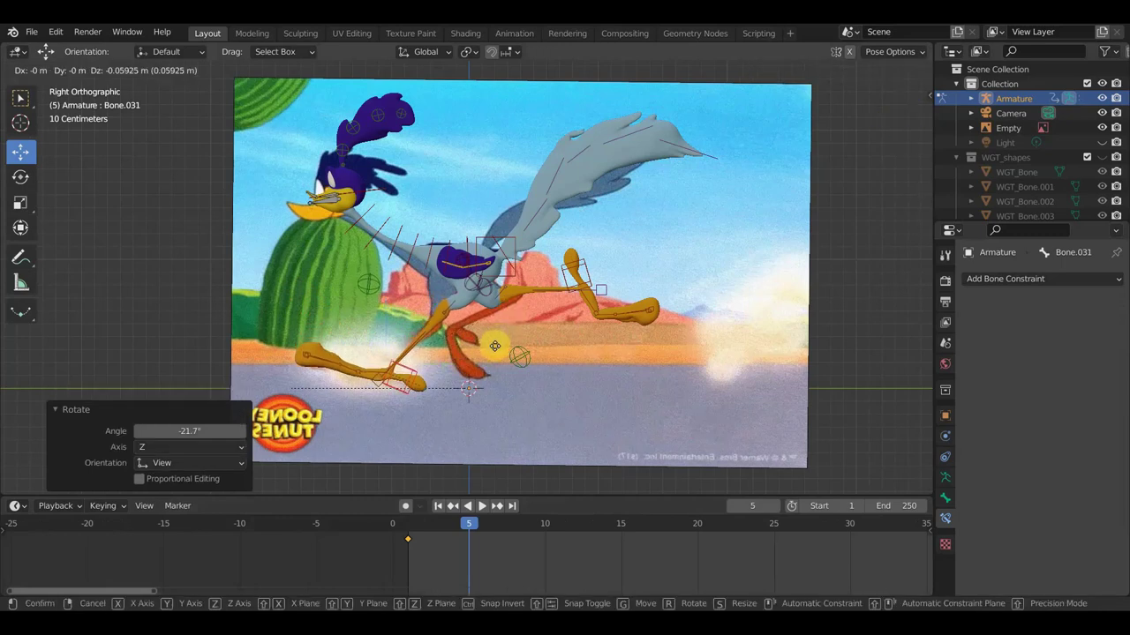
click(496, 344)
key(g)
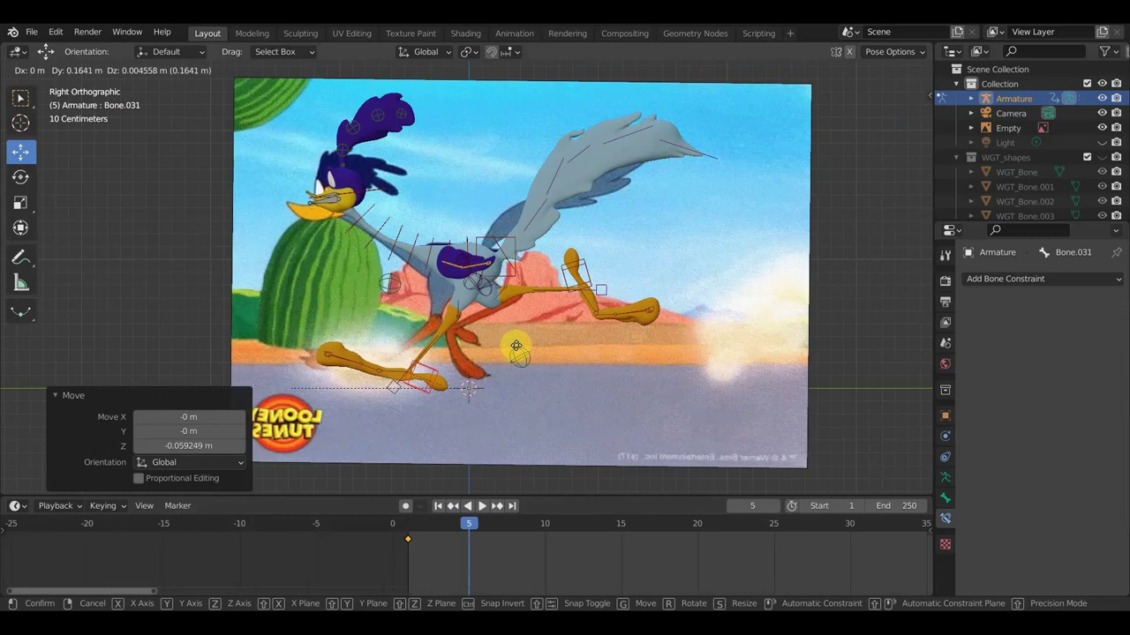
click(516, 346)
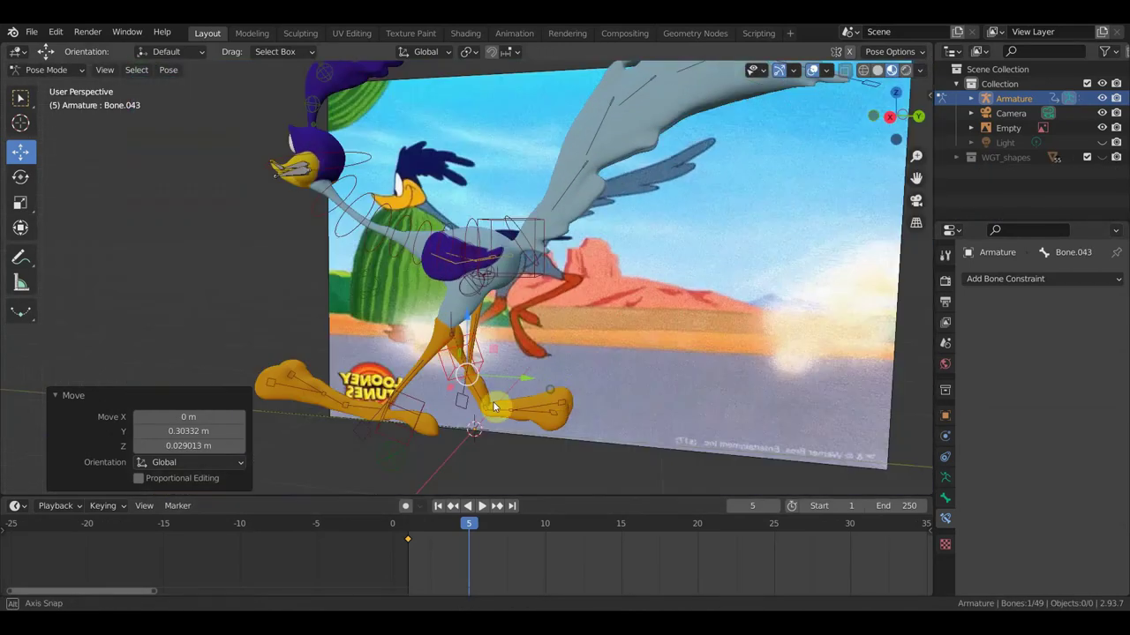
- Move the other leg's bones and rotate them 38.6° to match the drawing
mouse_move(494, 407)
middle_down()
mouse_move(429, 408)
mouse_move(507, 388)
mouse_move(474, 375)
mouse_move(550, 365)
mouse_move(814, 390)
mouse_move(520, 379)
mouse_move(536, 378)
middle_up()
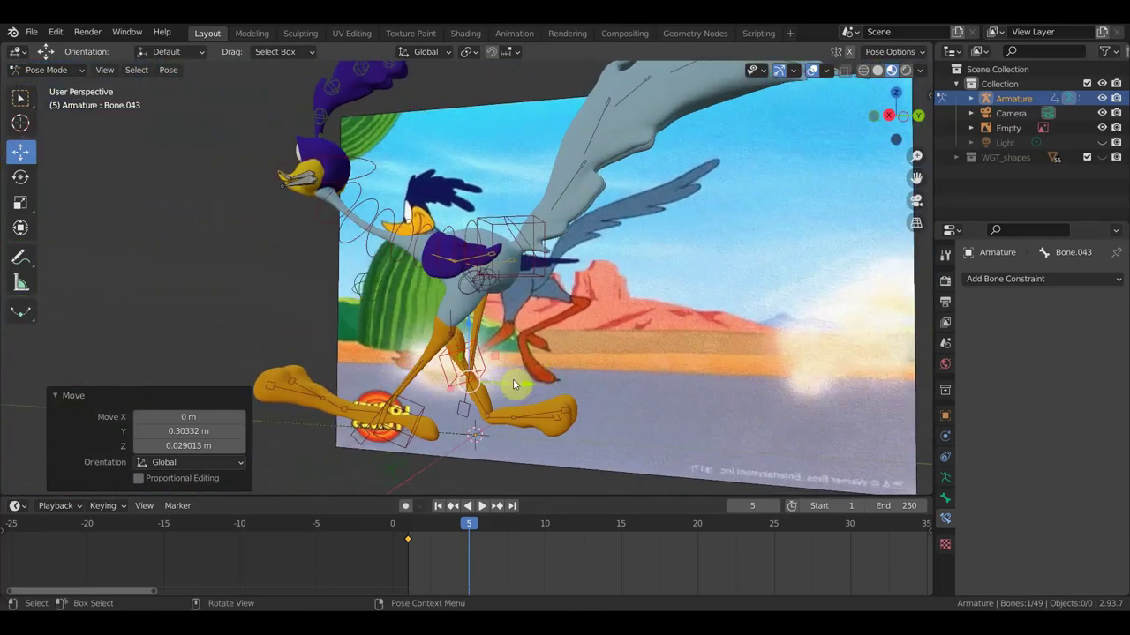
middle_drag(488, 364, 574, 359)
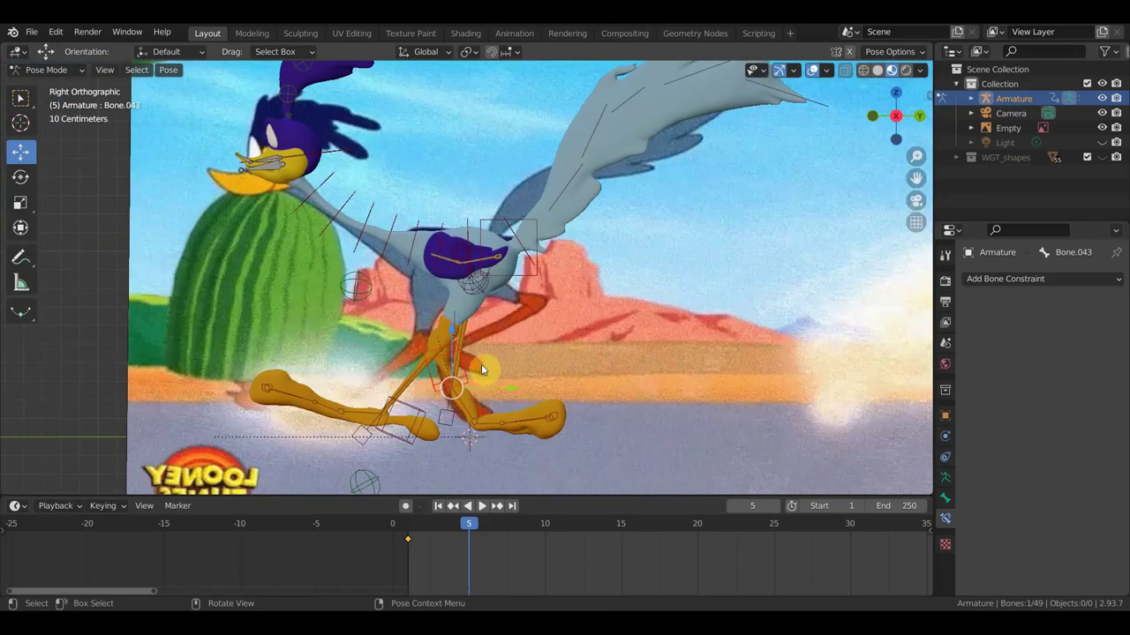
key(g)
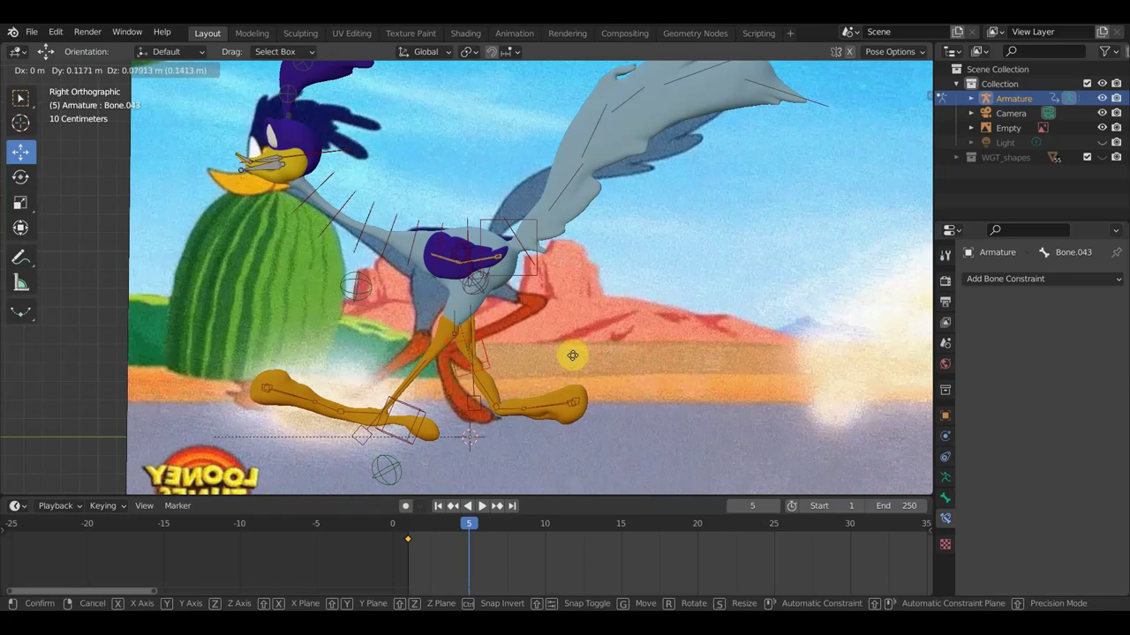
click(572, 355)
key(r)
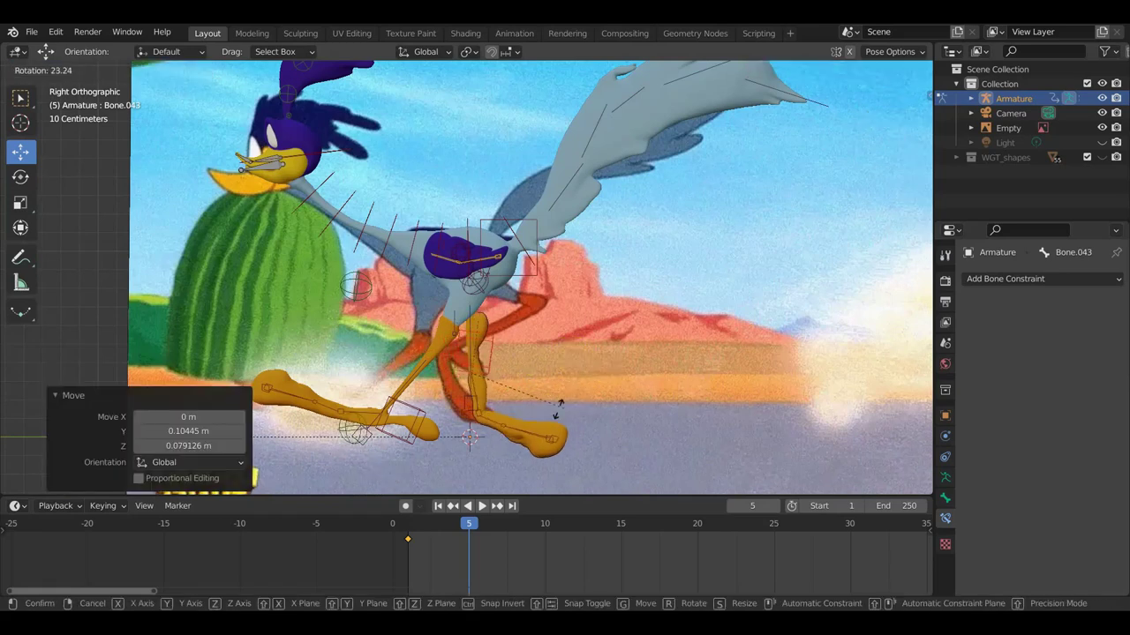
click(525, 412)
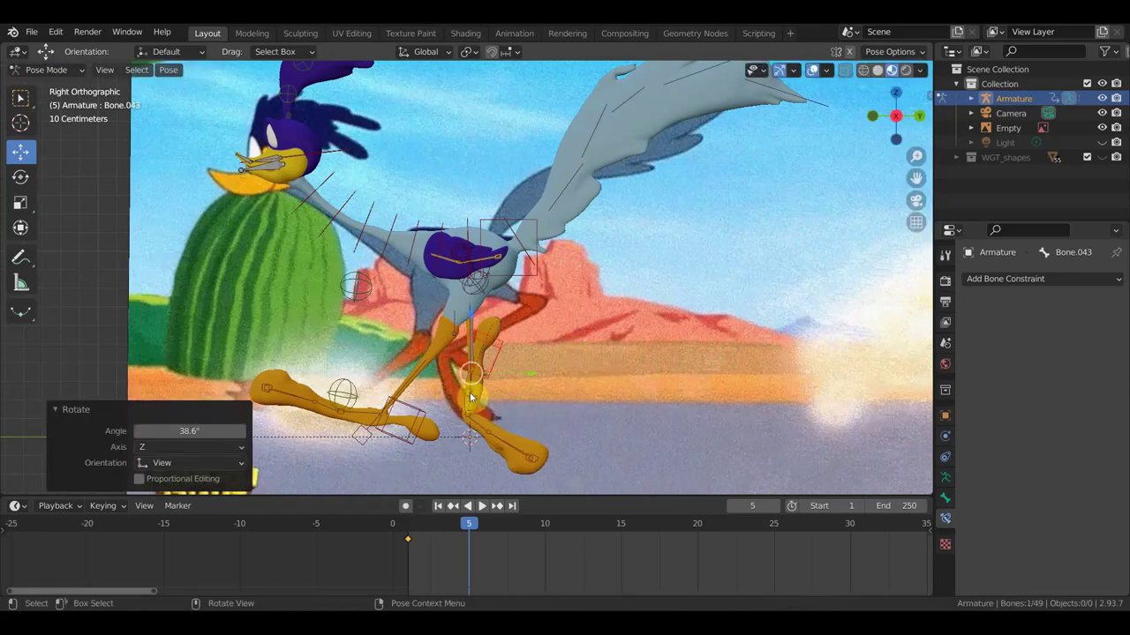
- Rotate leg Bone.039 by -42.2°, then select wing bone Bone.022
click(471, 397)
key(r)
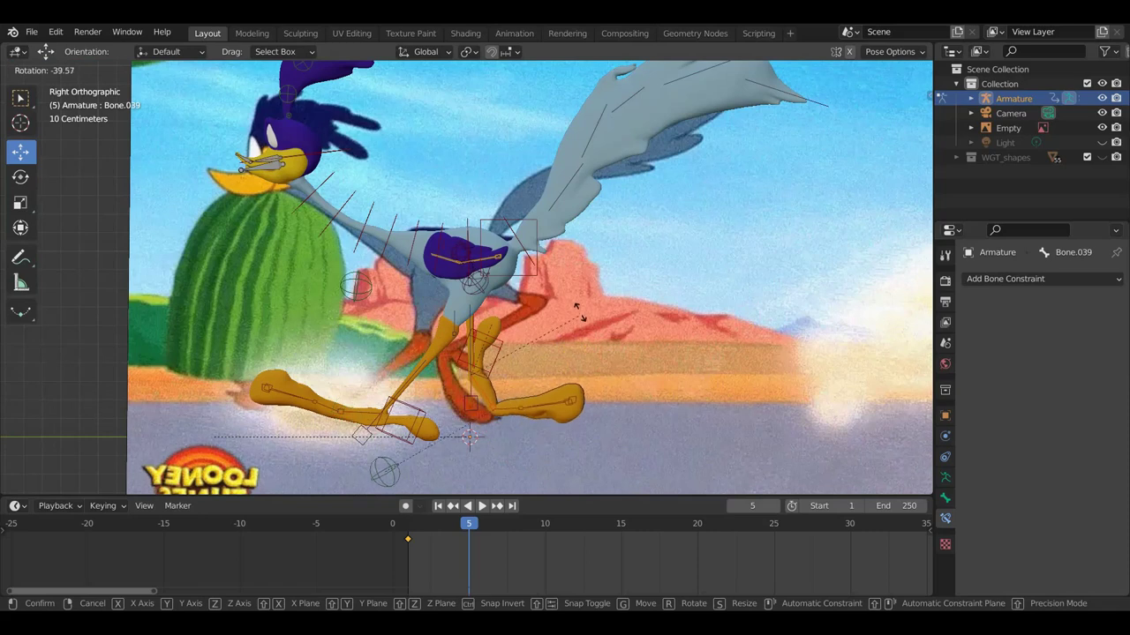
click(580, 311)
scroll(621, 222, down, 1)
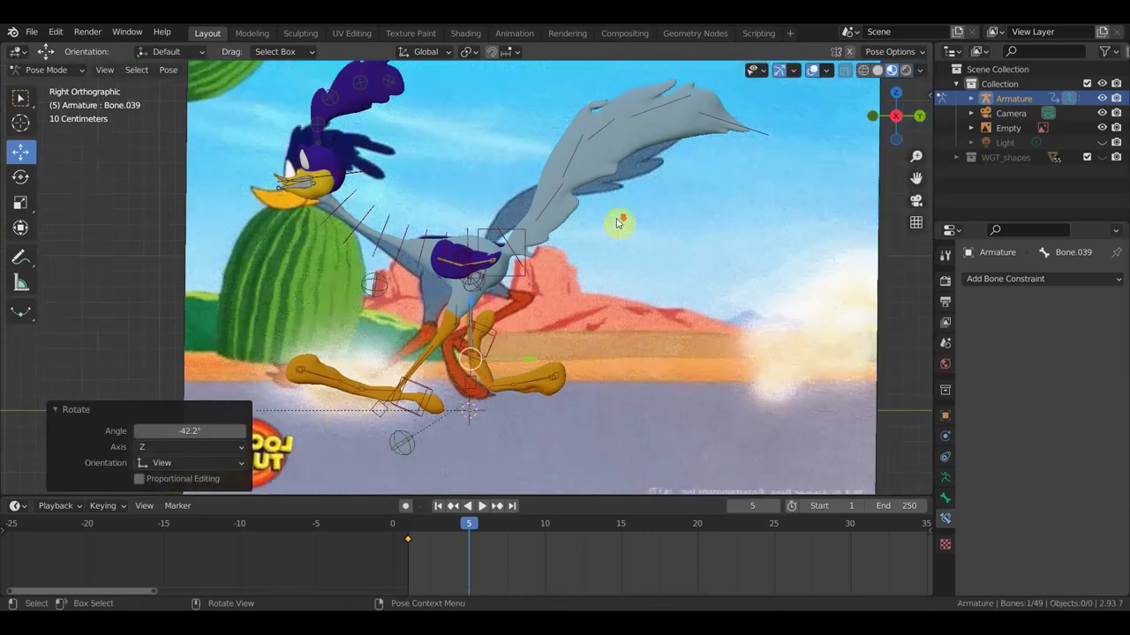
scroll(621, 222, down, 1)
click(681, 147)
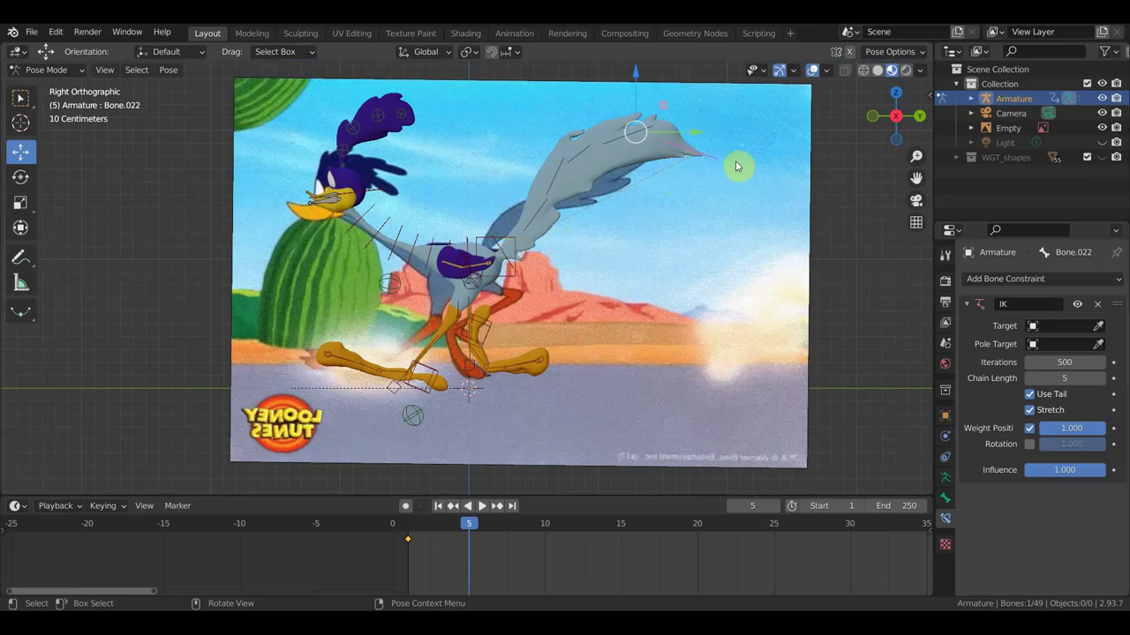
- Reposition the wing bone and the wing-root bone to match the frame-5 reference
key(g)
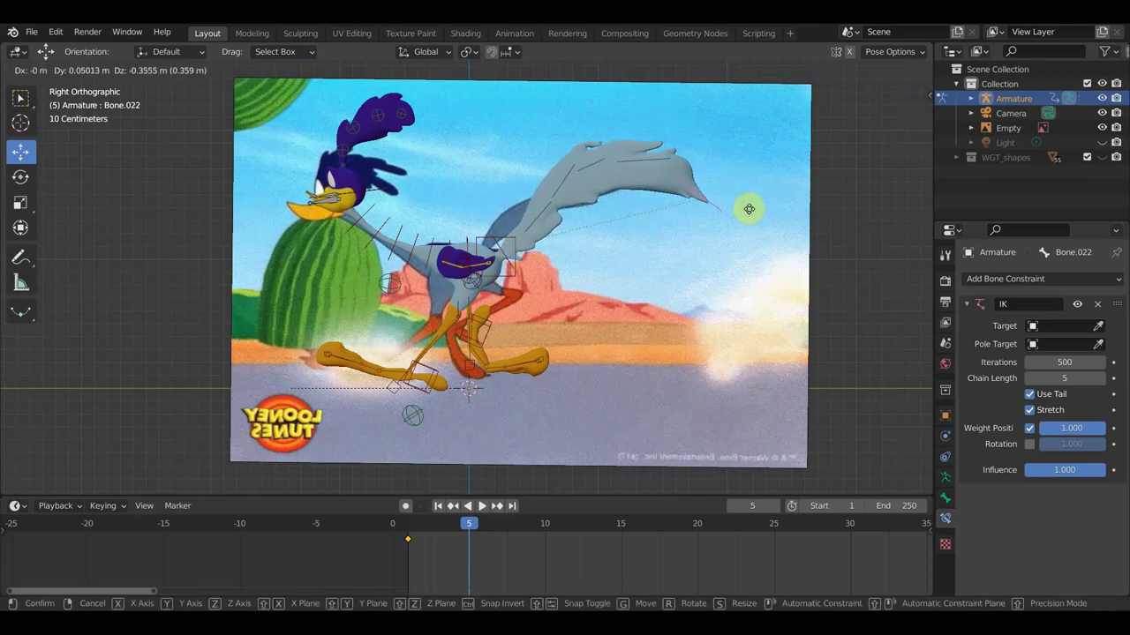
click(746, 210)
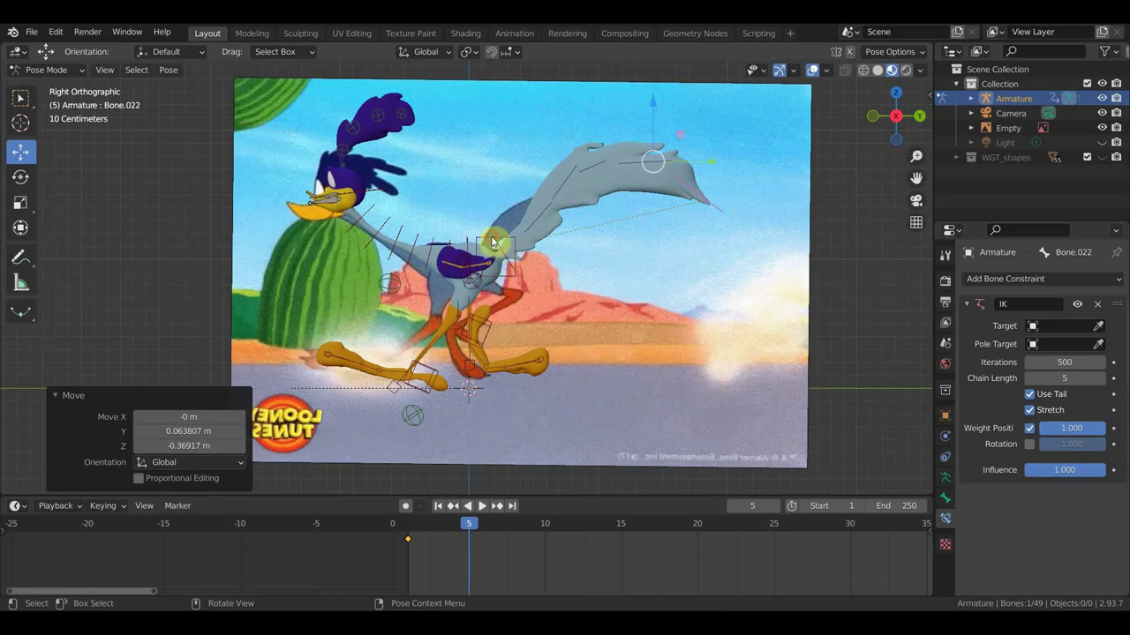
click(528, 248)
key(g)
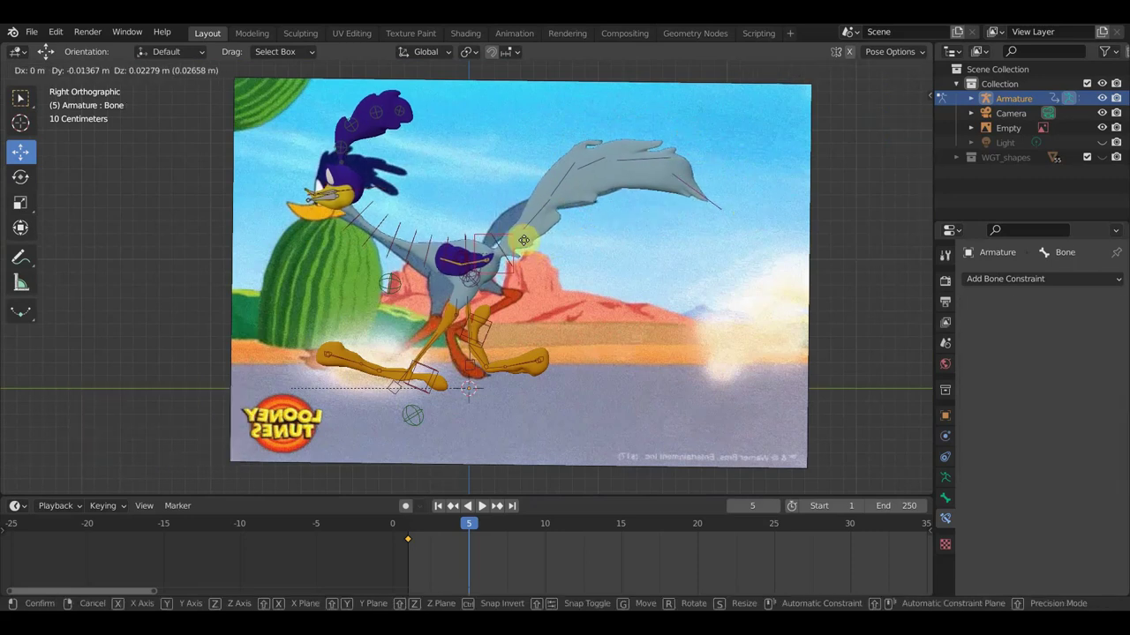
click(517, 244)
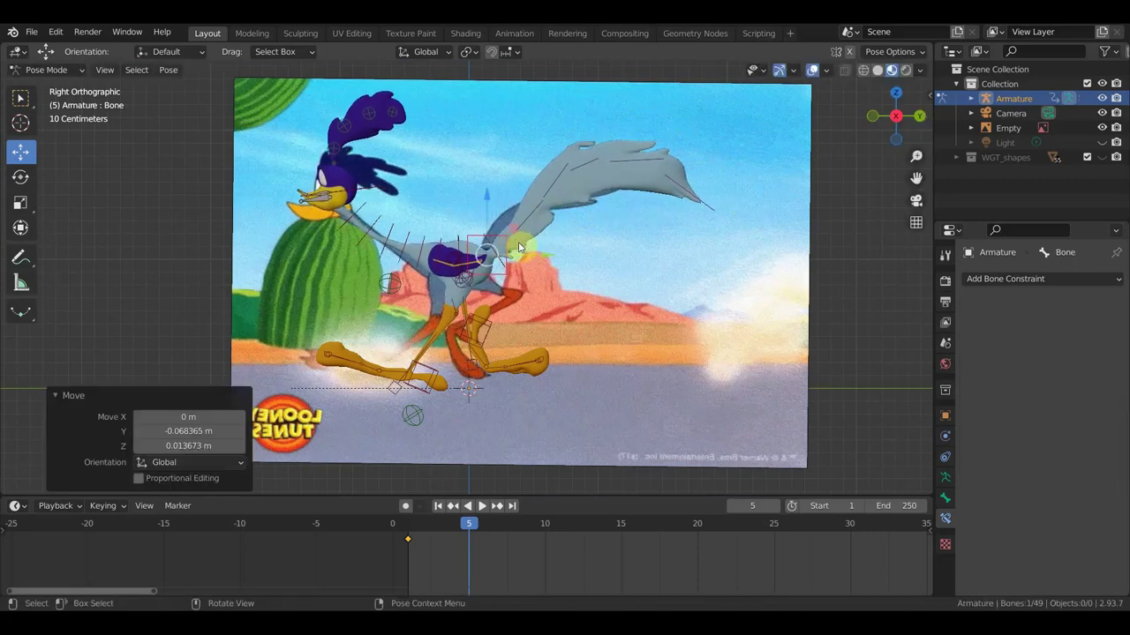
- Key location and rotation for every bone at frame 5, then go to frame 10
key(a)
key(i)
click(597, 262)
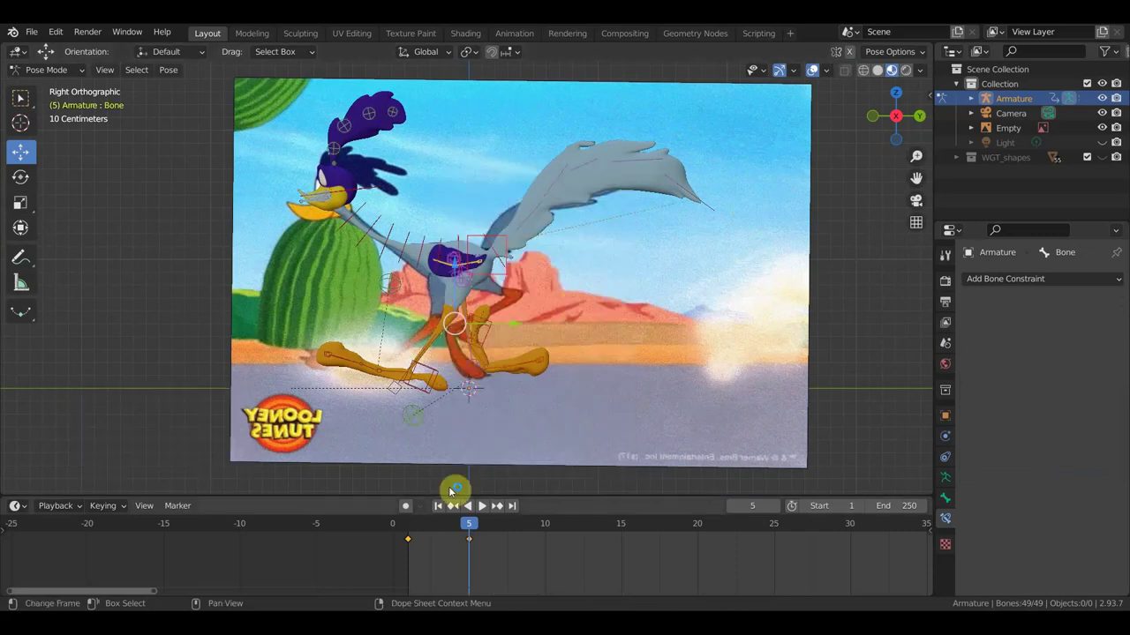
mouse_move(472, 524)
mouse_down()
mouse_move(369, 526)
mouse_move(548, 536)
mouse_up()
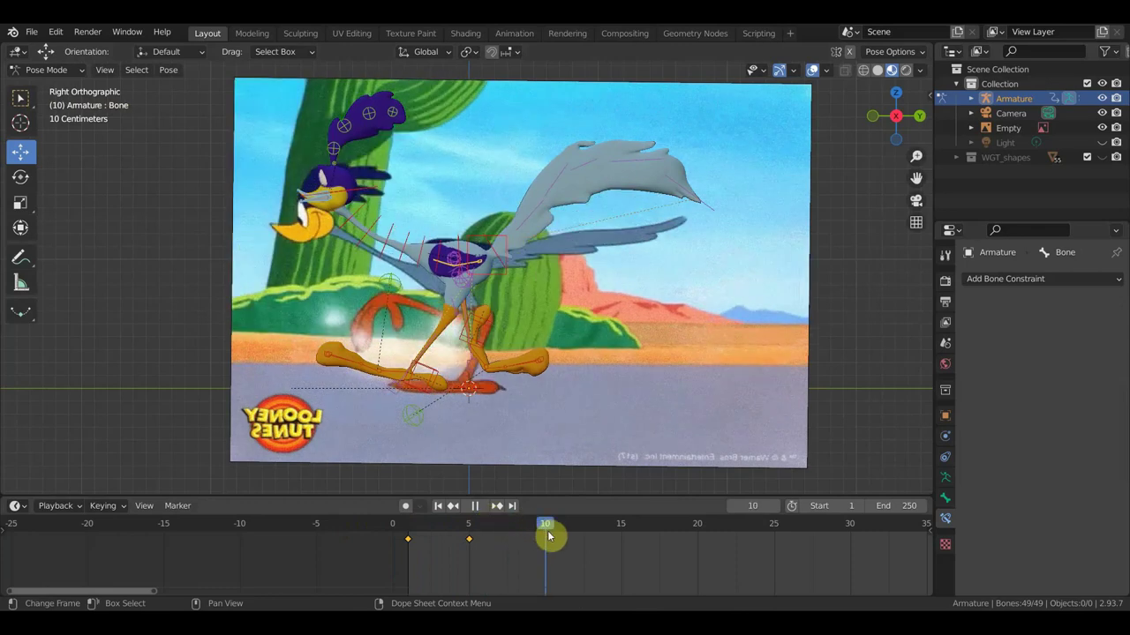
click(432, 374)
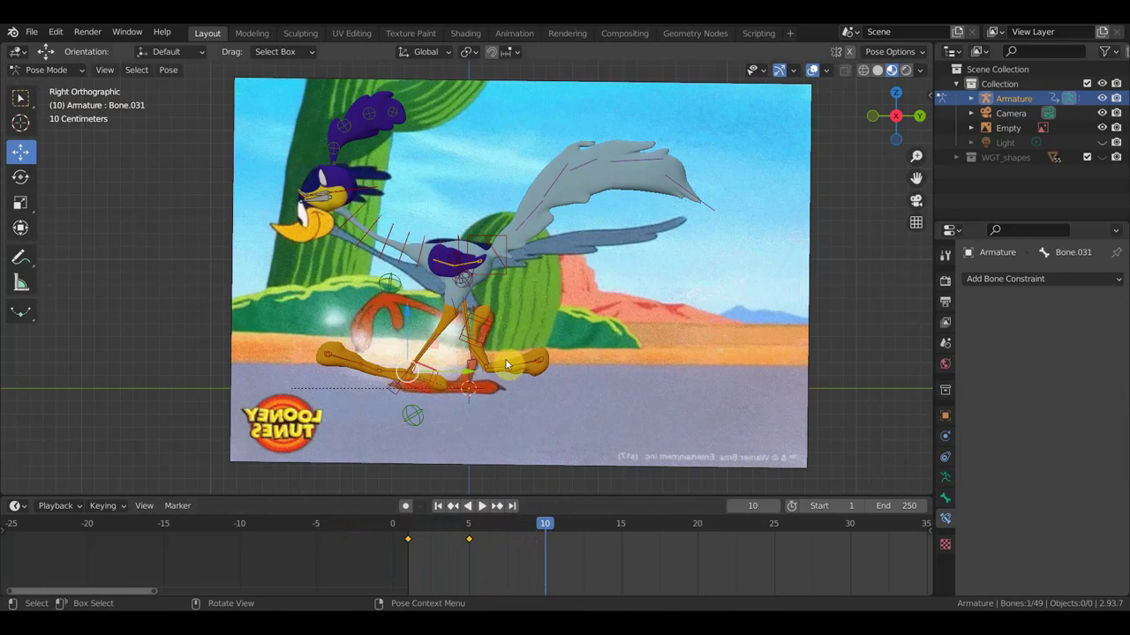
- Move the foot control, tilt it -14.1°, and nudge it vertically
key(g)
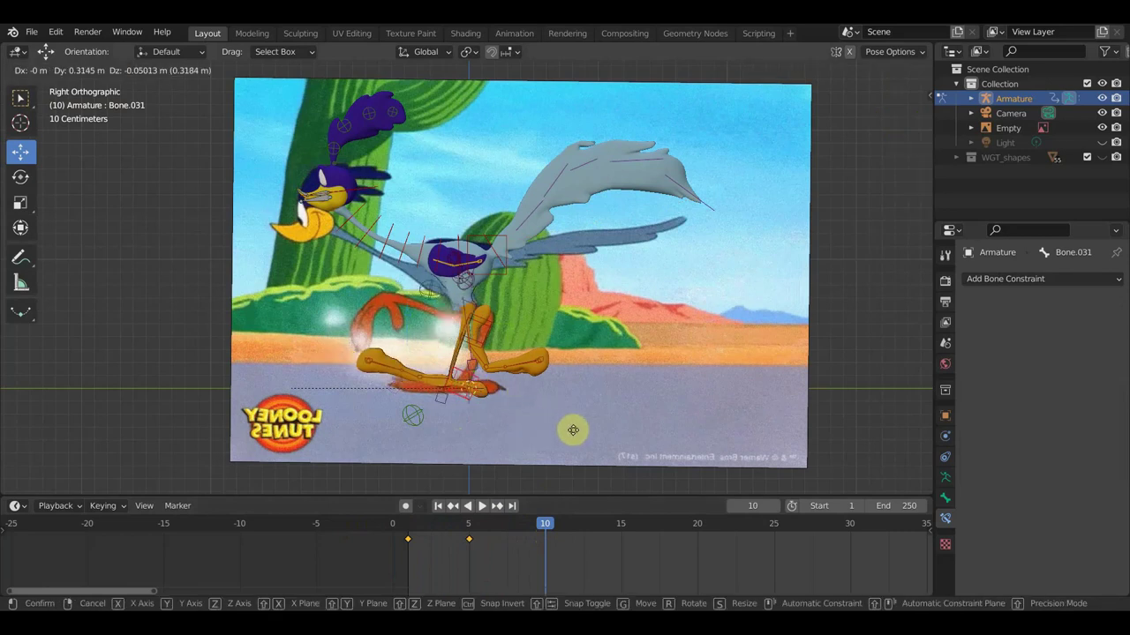
click(605, 430)
key(r)
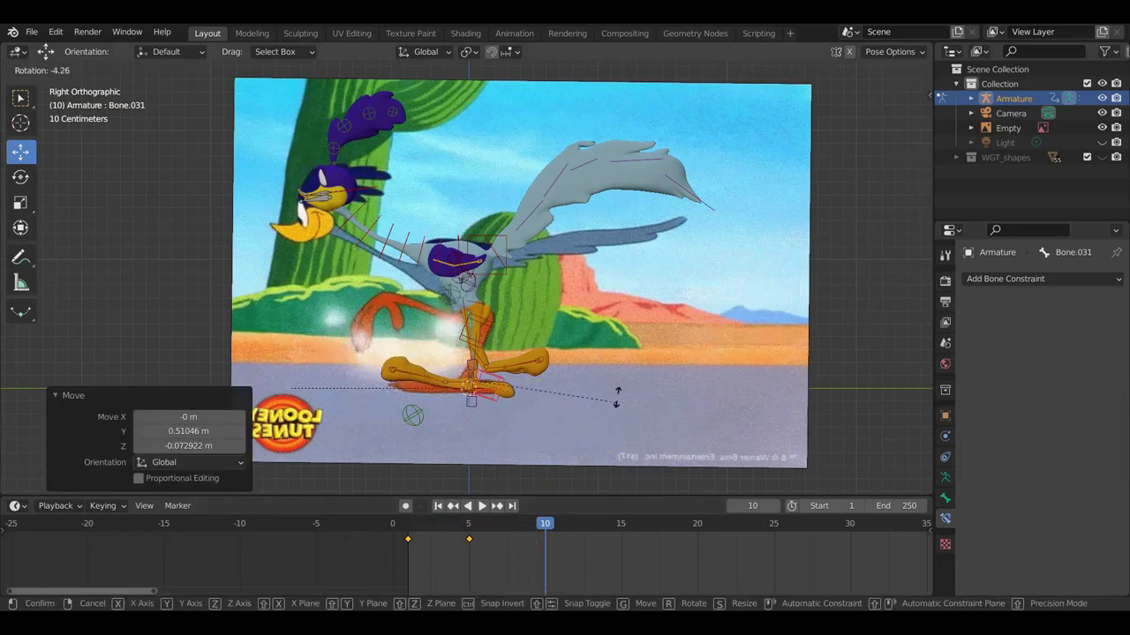
click(619, 380)
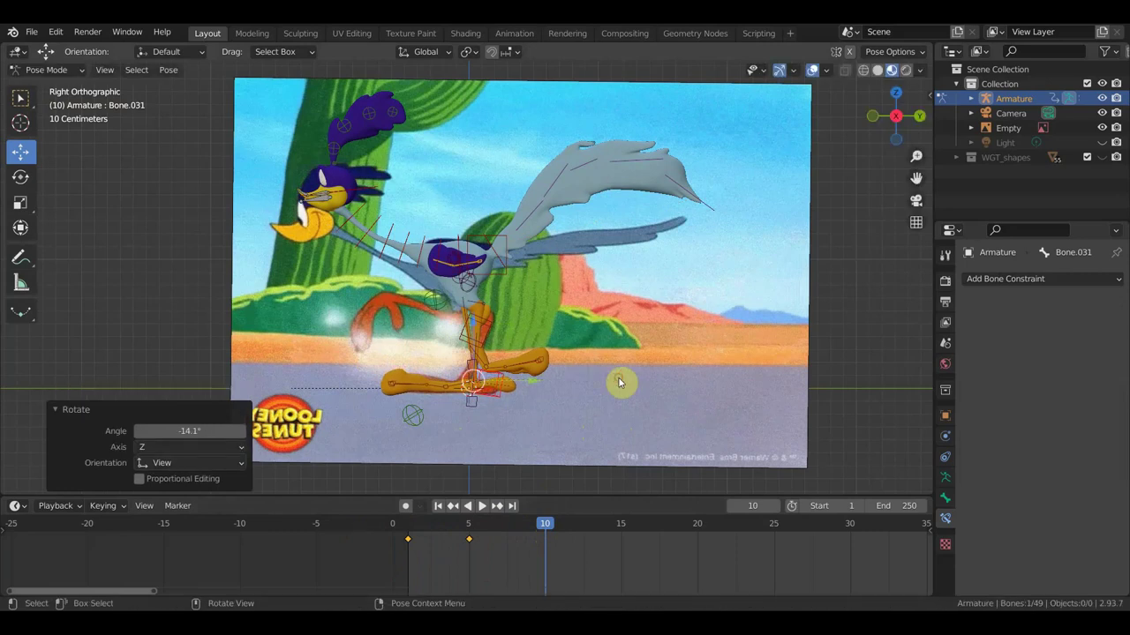
drag(473, 321, 473, 320)
- Reposition the other leg bone, rotating it 64.1° and then settling at 45.5°
click(494, 332)
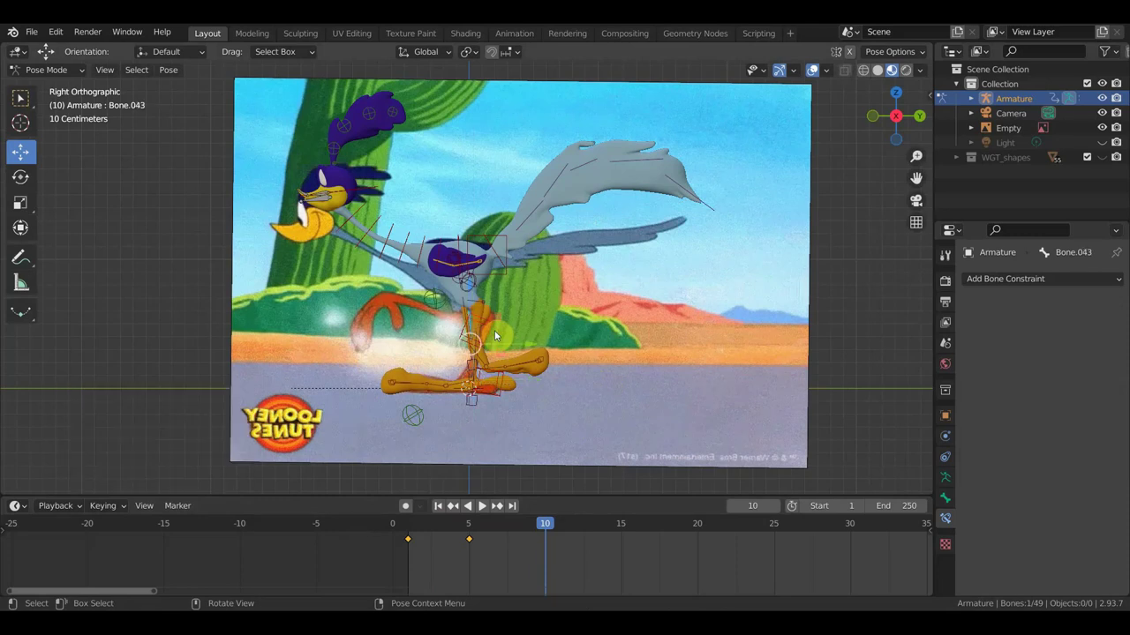
click(467, 328)
key(g)
click(565, 373)
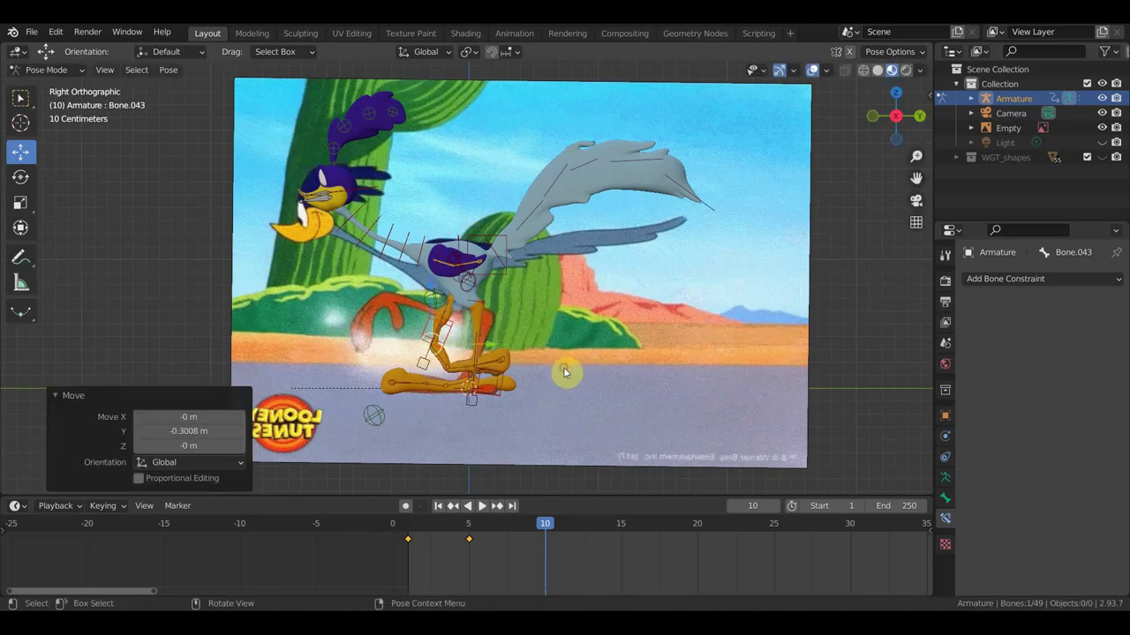
key(r)
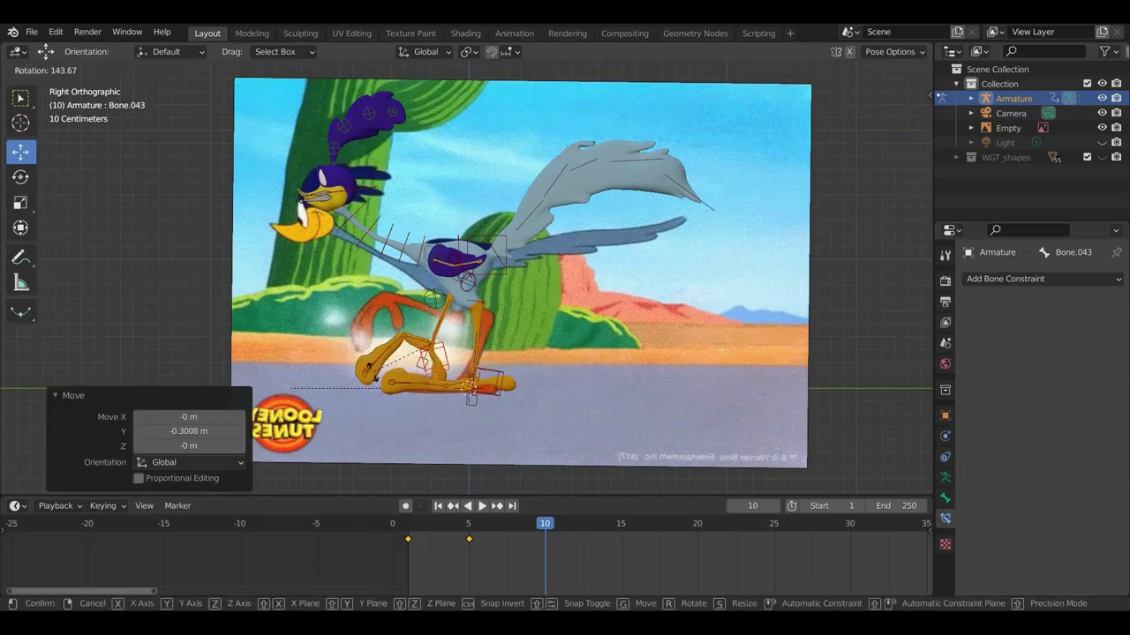
click(437, 366)
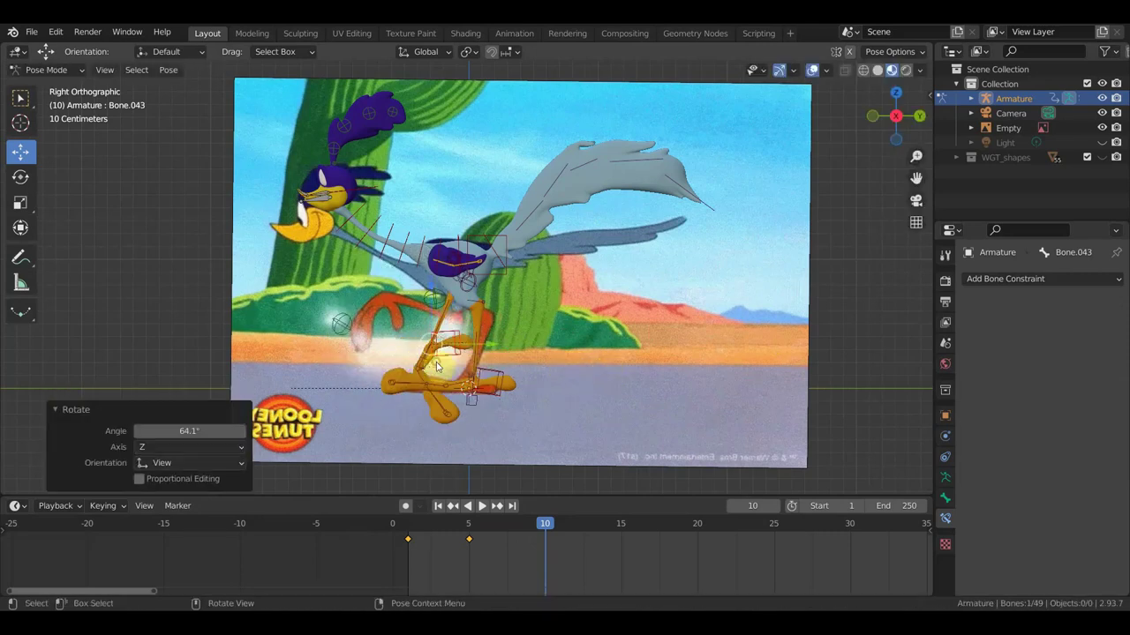
key(g)
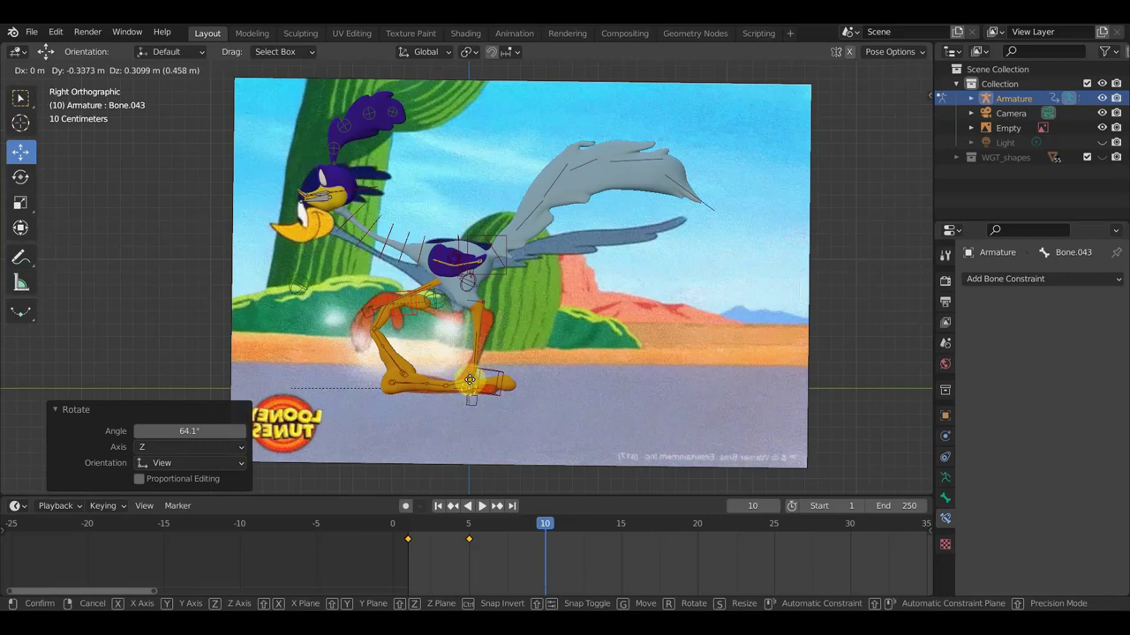
click(469, 380)
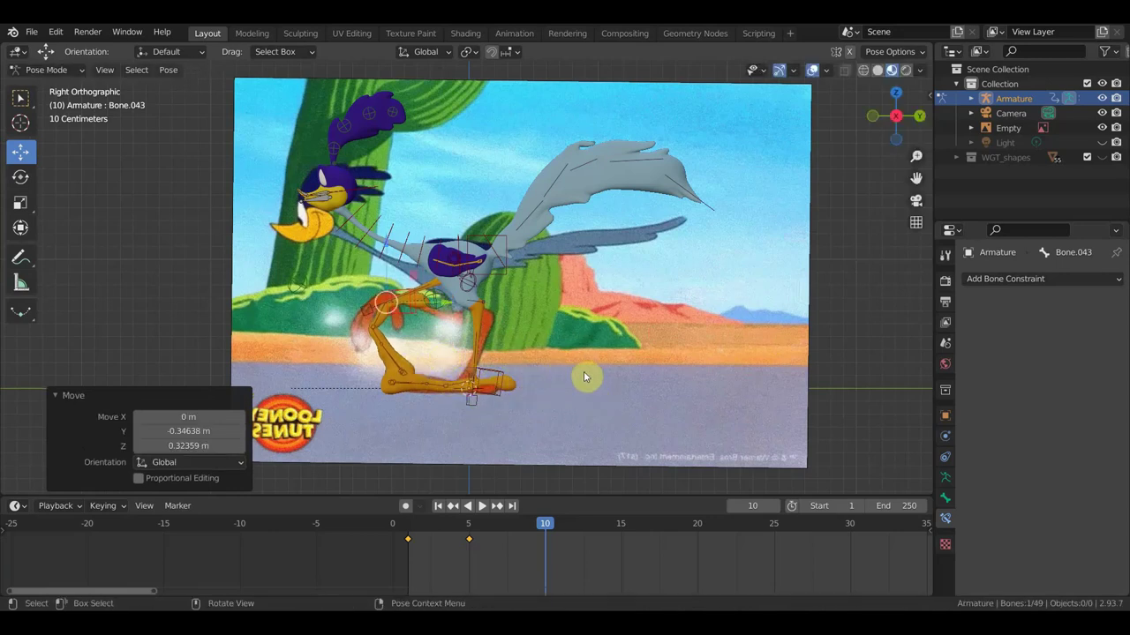
key(r)
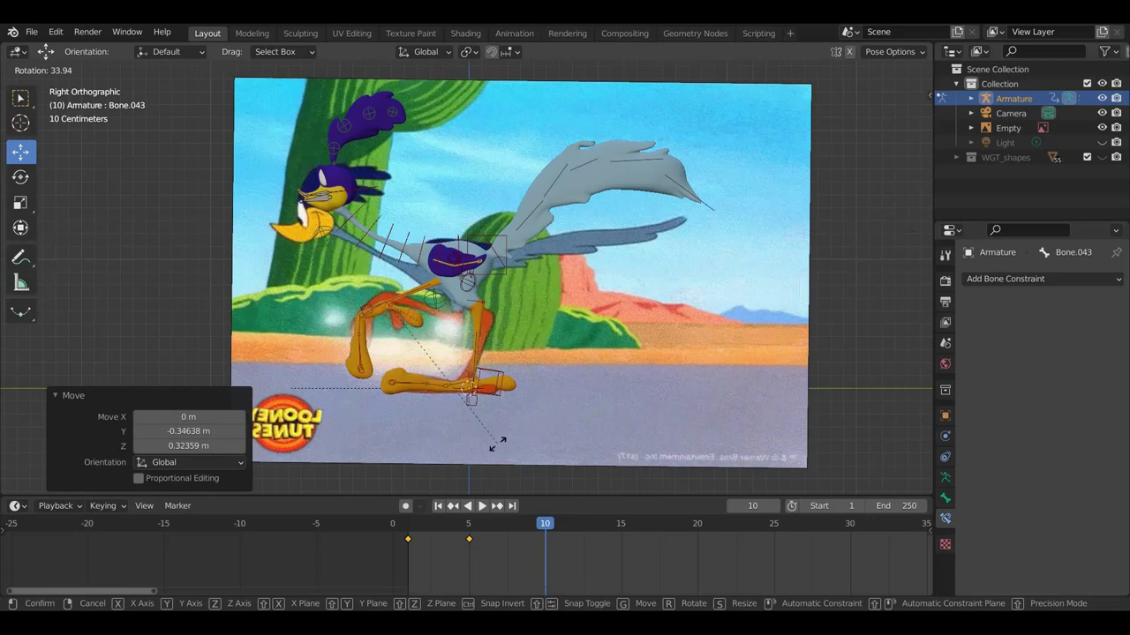
click(467, 459)
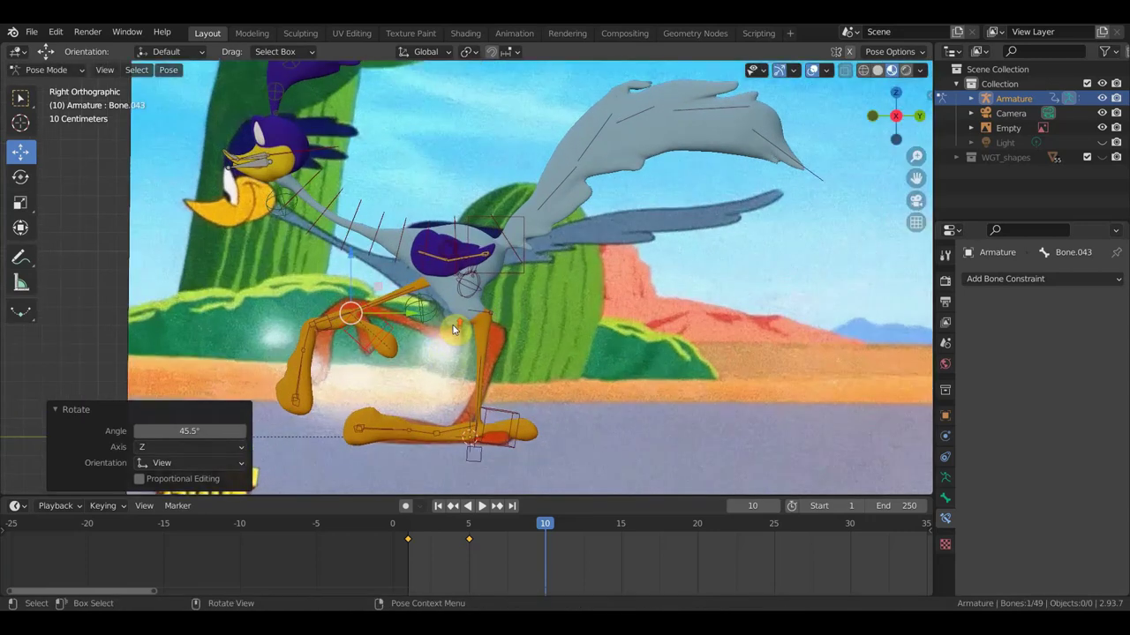
- Shift the body bone slightly and reposition the wing tip in right side view
middle_drag(453, 330, 465, 334)
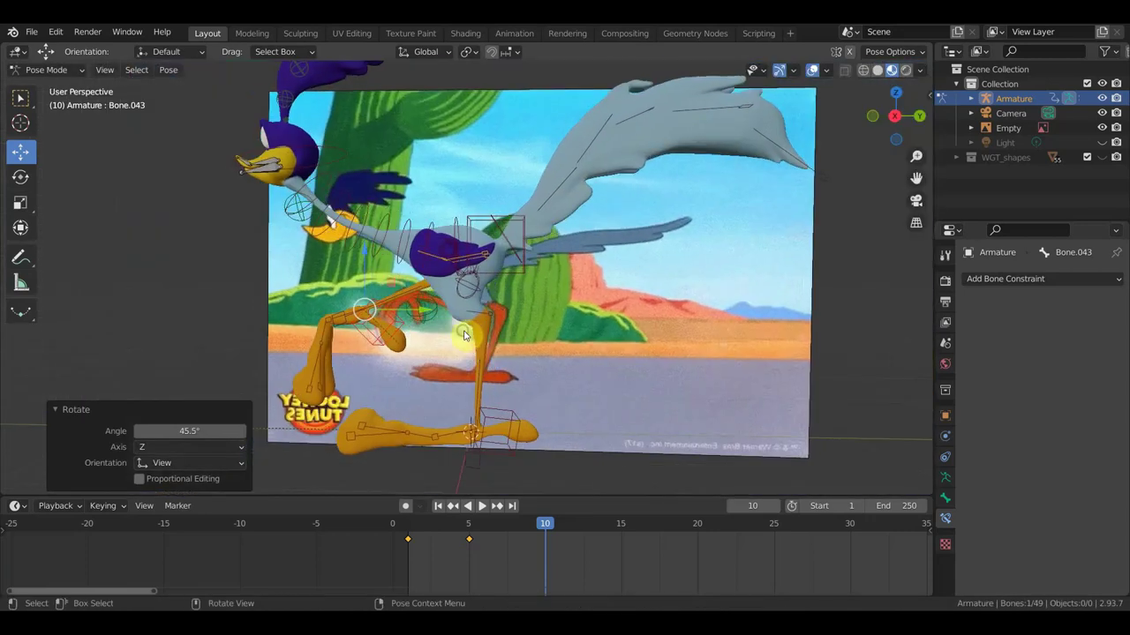
key(KP_3)
click(510, 216)
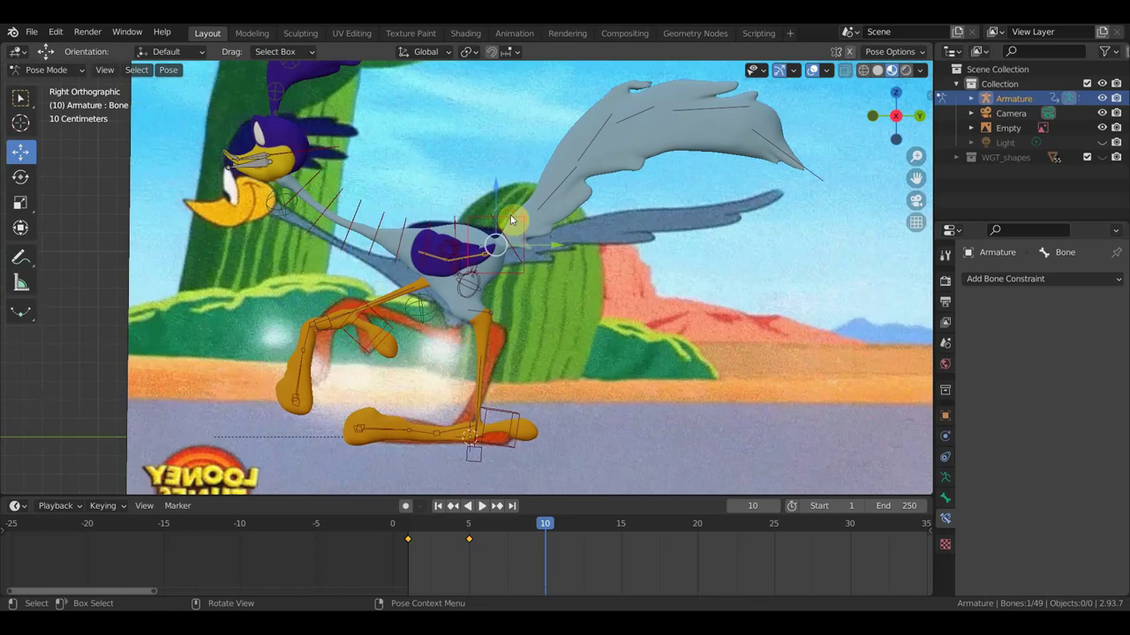
drag(506, 214, 516, 229)
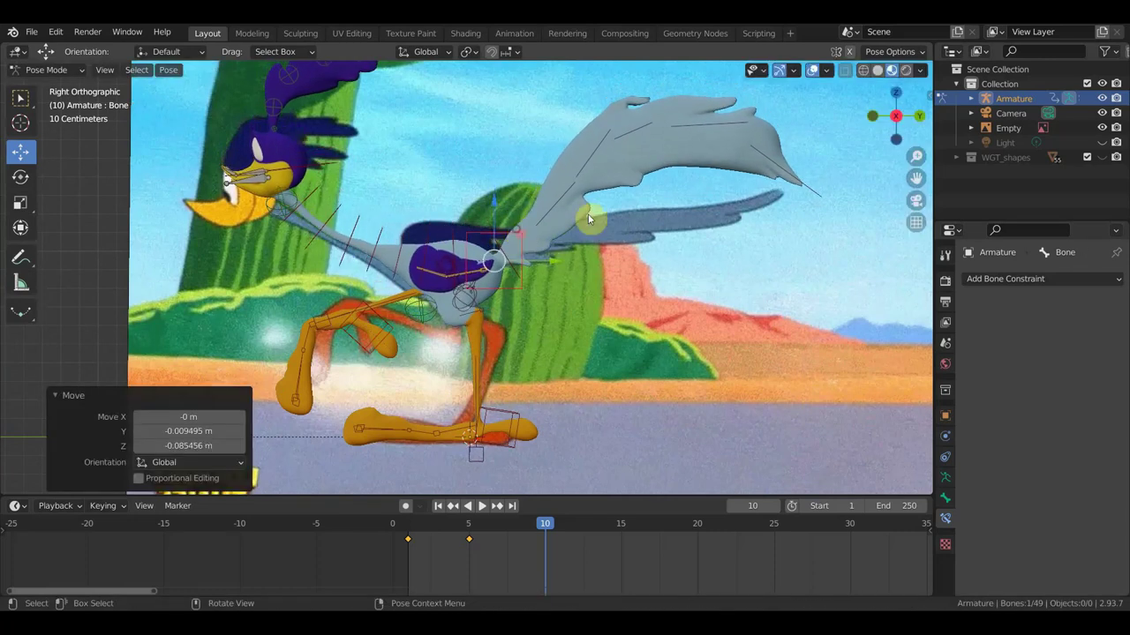
click(792, 173)
key(shift+i)
drag(793, 173, 847, 244)
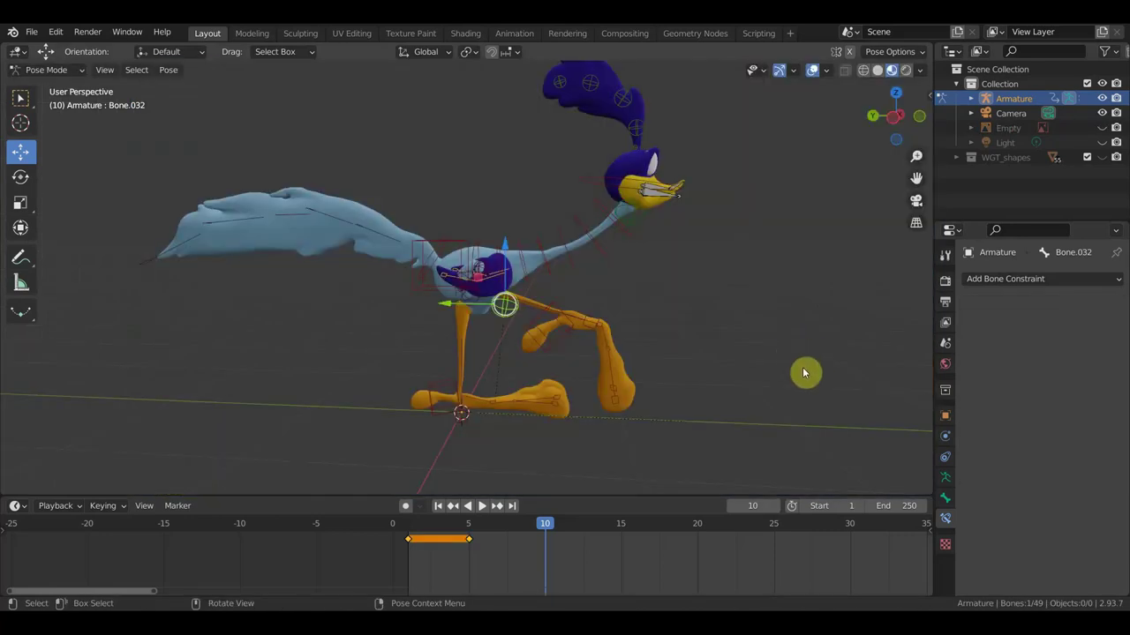
- Show the reference plane, orbit to compare, then hide it and orbit around the bird
click(1102, 128)
scroll(829, 315, down, 3)
mouse_move(765, 344)
middle_down()
mouse_move(566, 350)
mouse_move(783, 348)
mouse_move(270, 345)
middle_up()
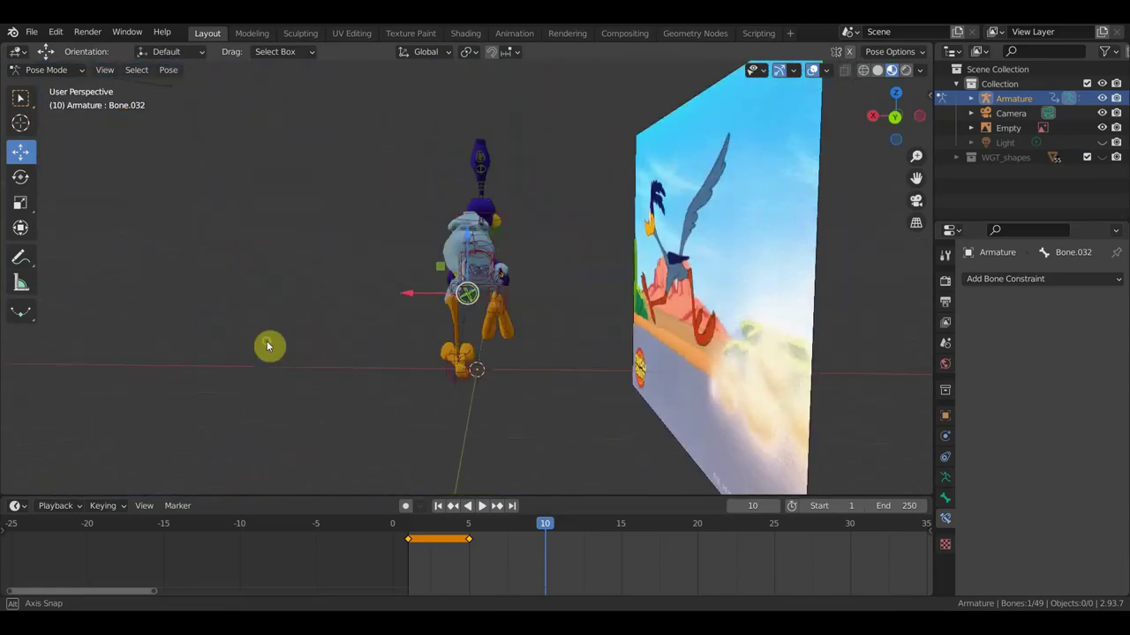
click(1102, 128)
scroll(601, 349, up, 4)
mouse_move(601, 348)
middle_down()
mouse_move(530, 365)
mouse_move(469, 350)
middle_up()
mouse_move(554, 284)
middle_down()
mouse_move(538, 297)
mouse_move(513, 283)
middle_up()
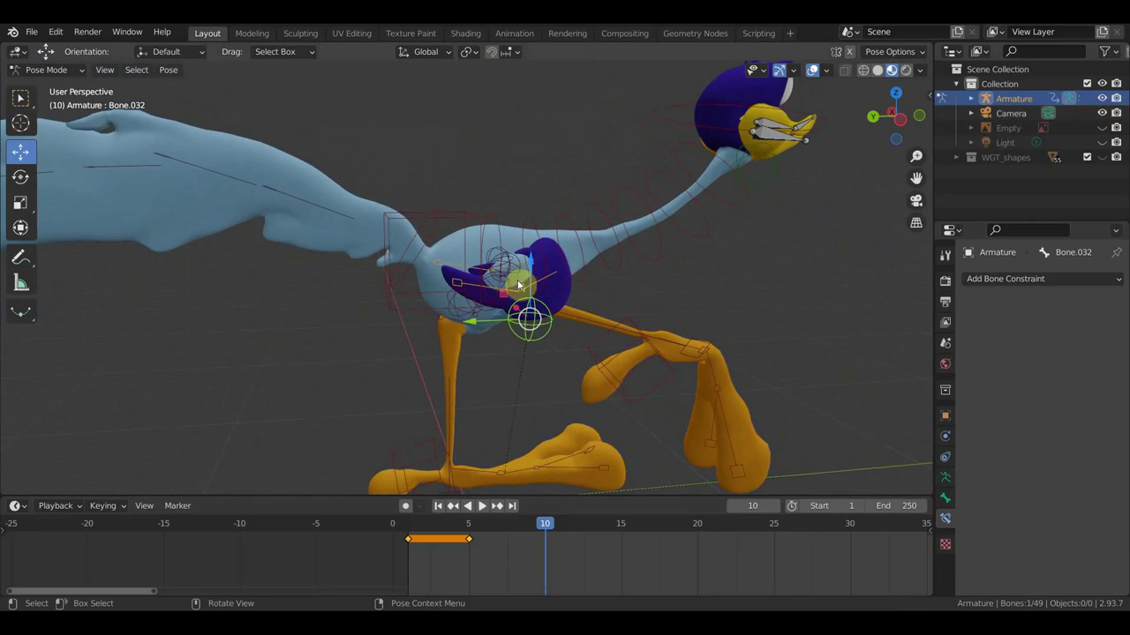
mouse_move(524, 282)
middle_down()
mouse_move(498, 292)
mouse_move(545, 294)
middle_up()
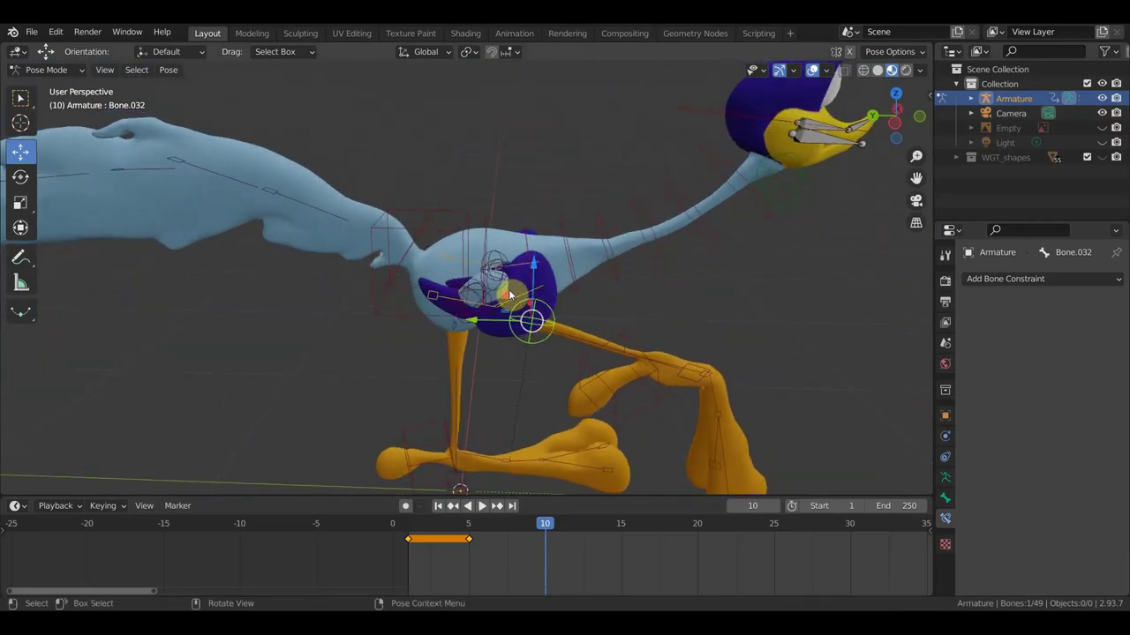
middle_drag(506, 305, 529, 305)
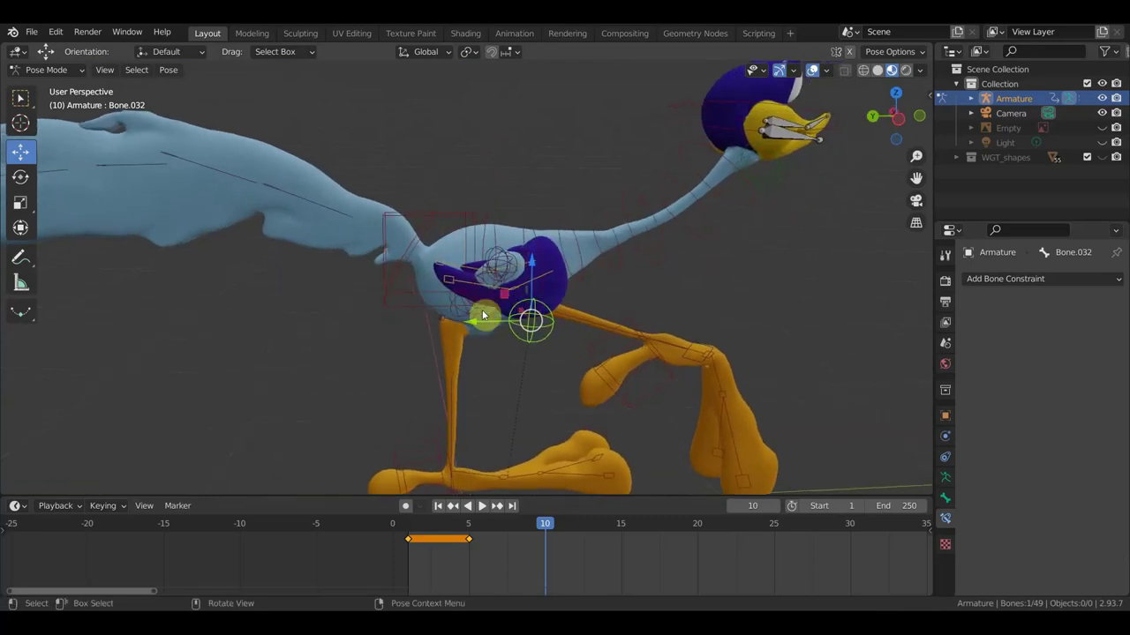
- Rotate body bone Bone.048 by -2.73°, then return to frame 5
click(528, 298)
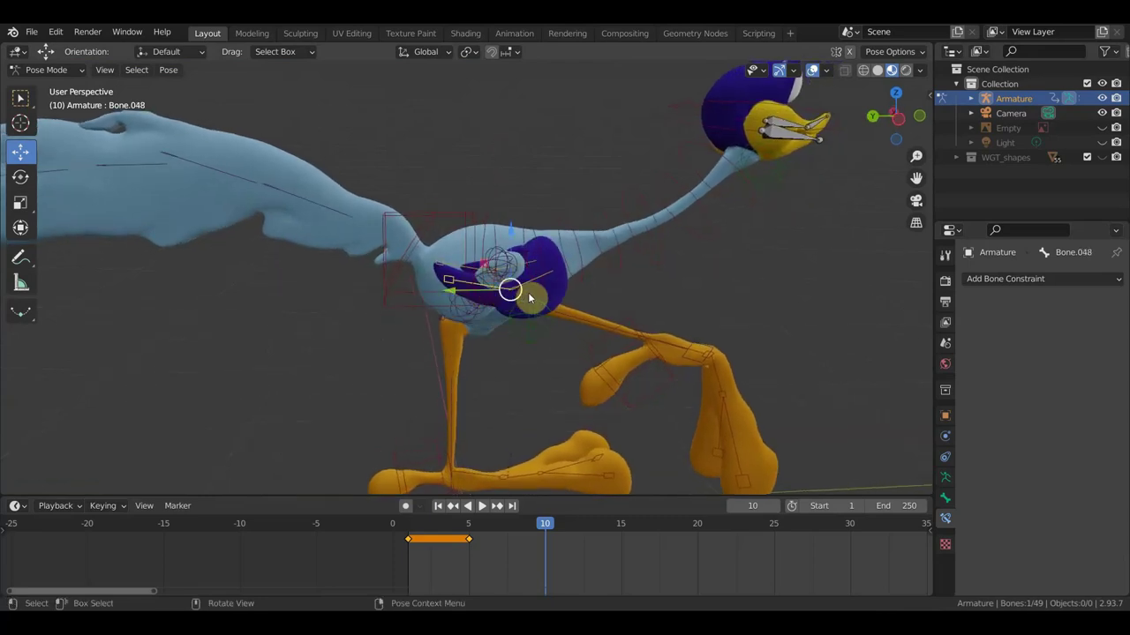
middle_drag(583, 331, 578, 348)
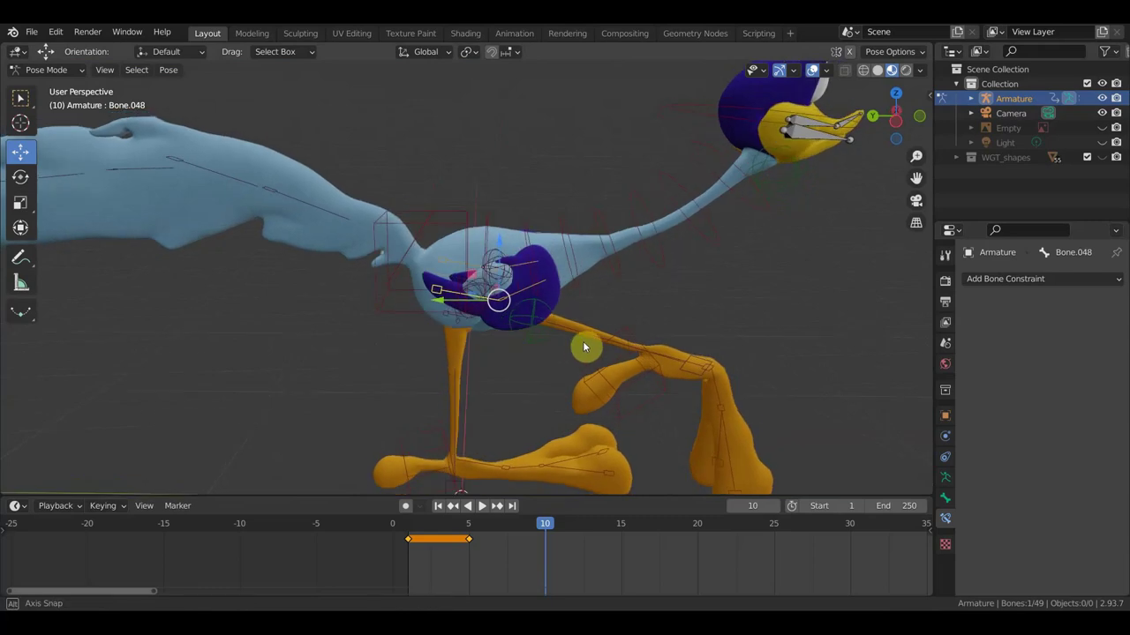
key(r)
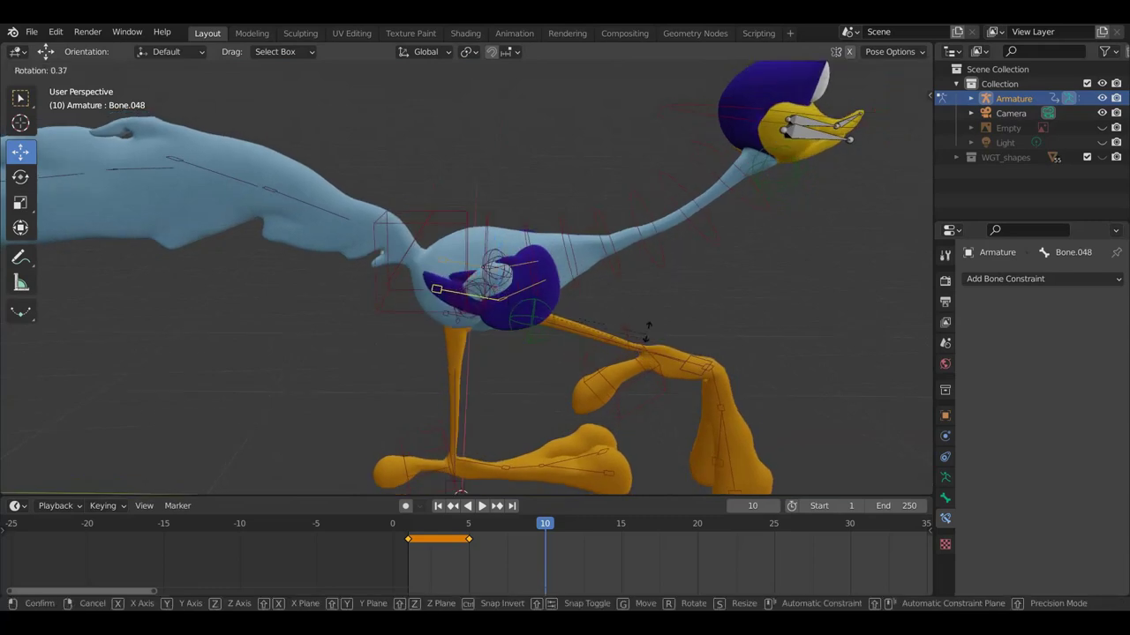
click(610, 315)
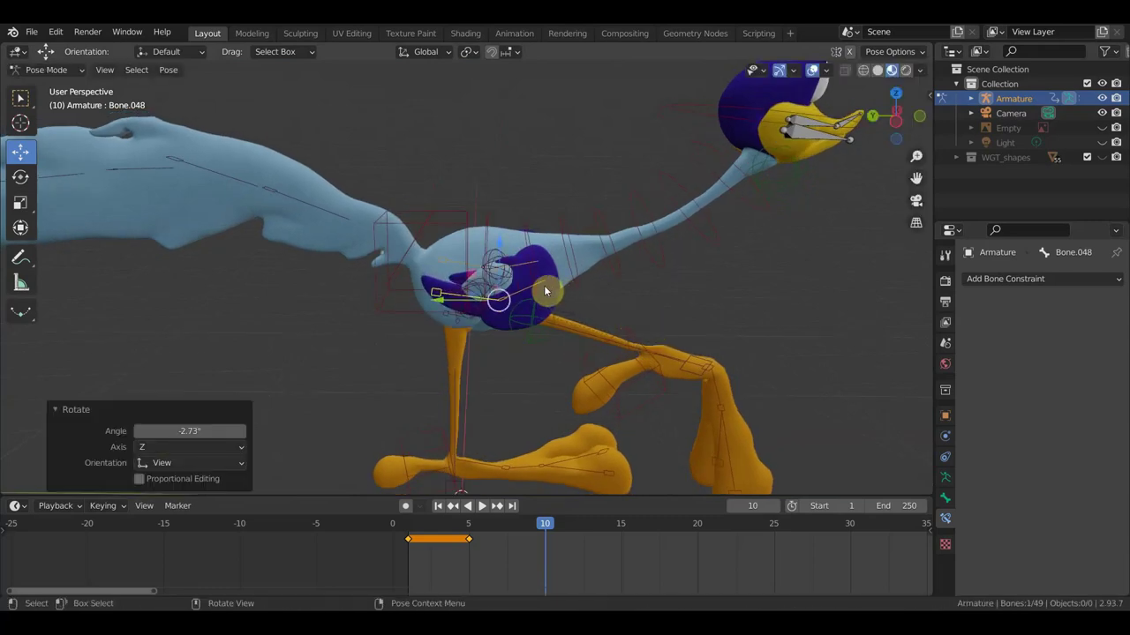
mouse_move(546, 291)
middle_down()
mouse_move(540, 313)
mouse_move(550, 300)
middle_up()
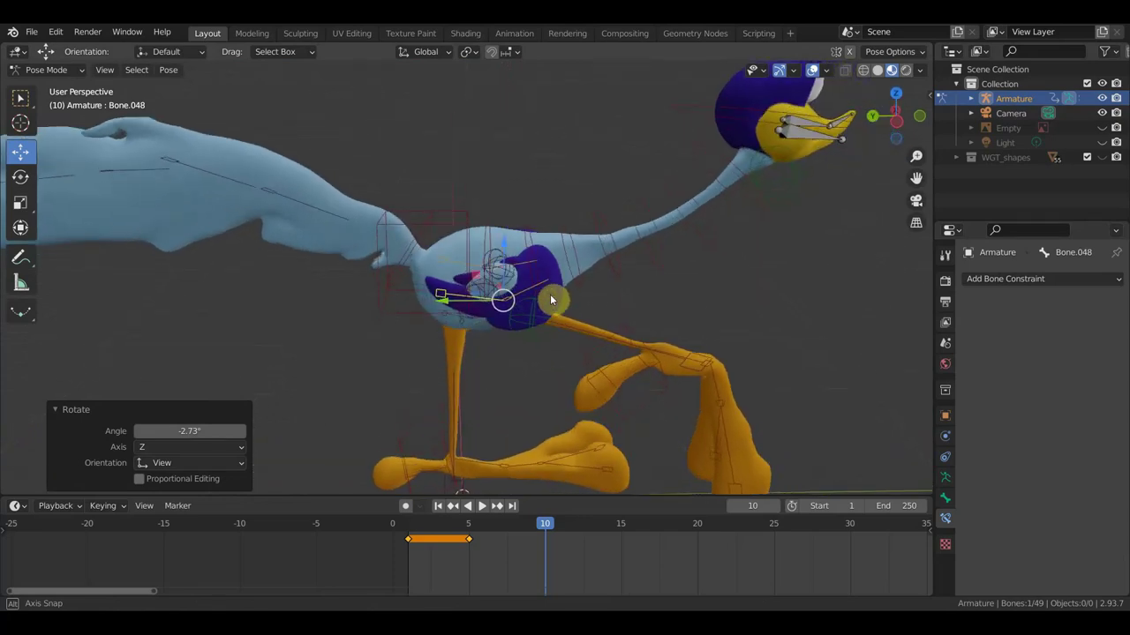
click(472, 526)
- Orbit around the bird and select the chest bone Bone.001
scroll(594, 393, down, 3)
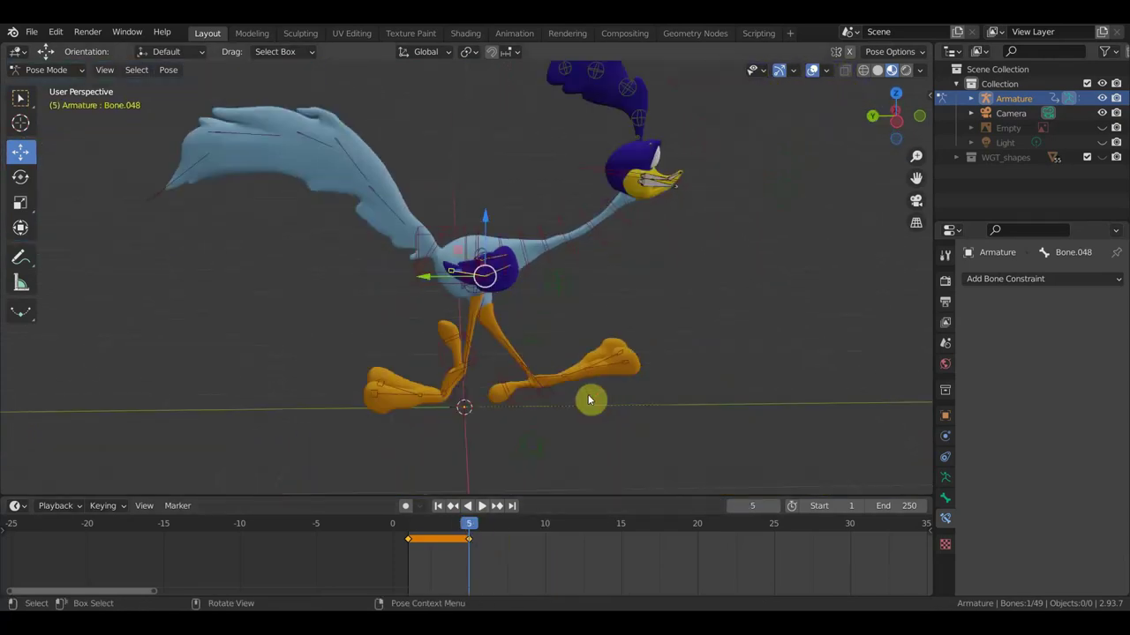
scroll(520, 362, up, 2)
scroll(487, 321, up, 1)
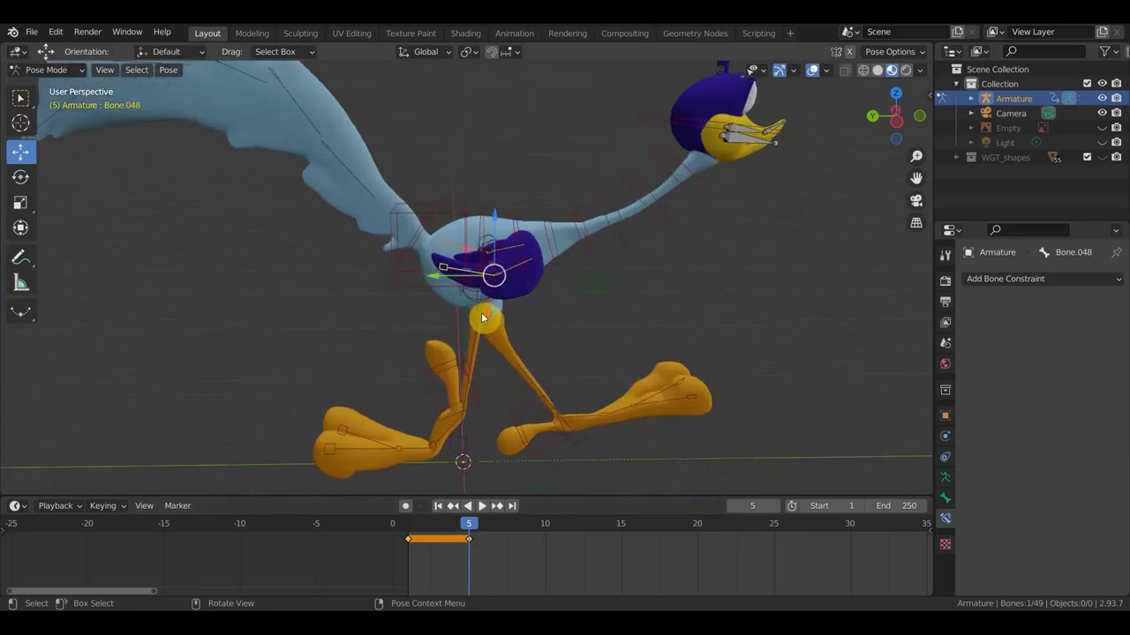
scroll(509, 329, up, 2)
middle_drag(510, 329, 442, 306)
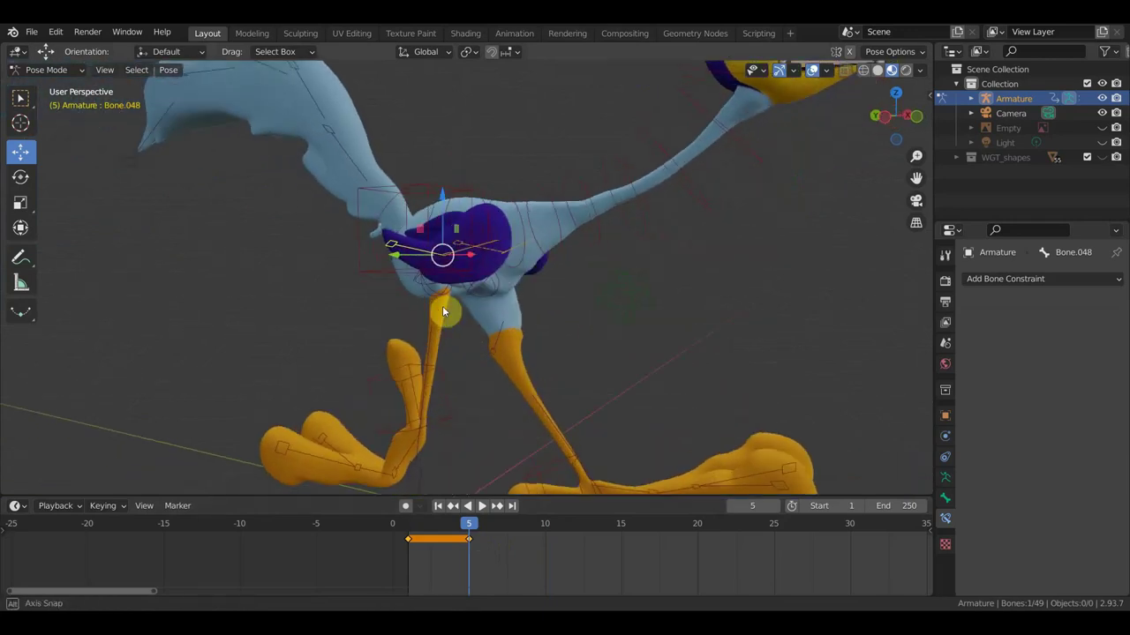
mouse_move(474, 411)
middle_down()
mouse_move(372, 426)
mouse_move(486, 418)
mouse_move(517, 474)
mouse_move(527, 291)
mouse_move(526, 398)
mouse_move(509, 339)
middle_up()
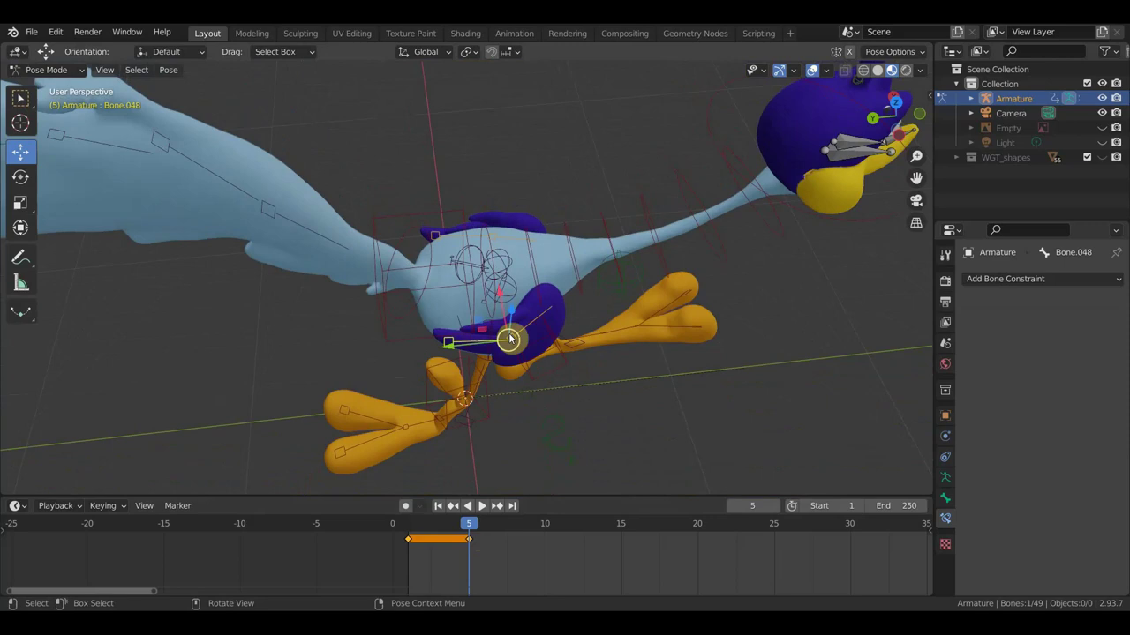
click(477, 256)
click(488, 261)
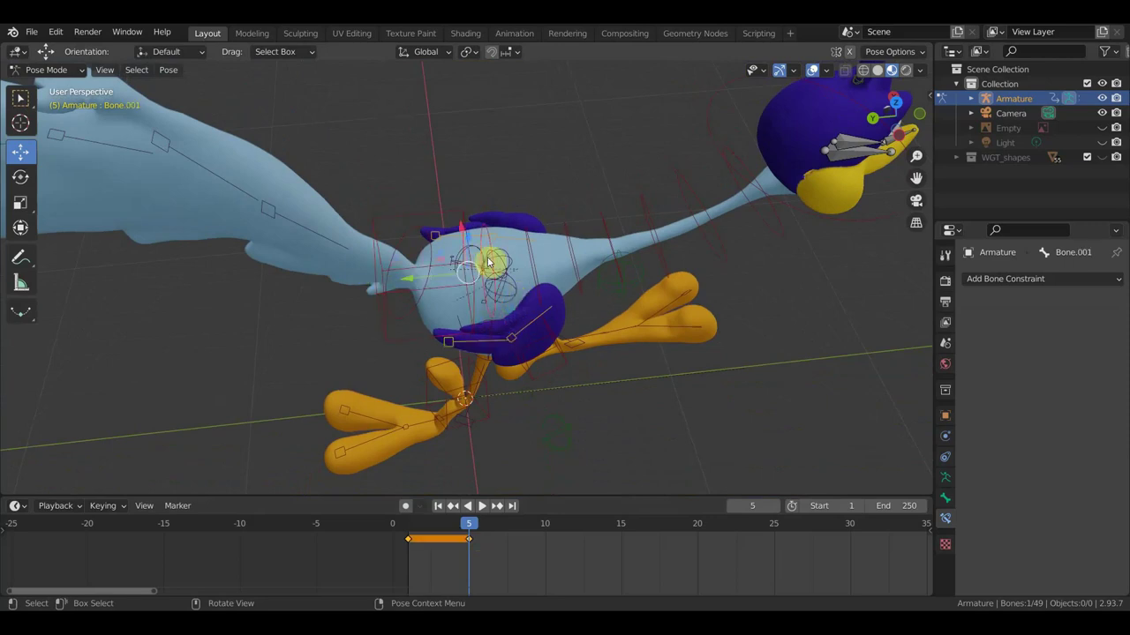
mouse_move(490, 267)
middle_down()
mouse_move(547, 328)
mouse_move(734, 273)
mouse_move(601, 262)
mouse_move(547, 310)
mouse_move(574, 333)
mouse_move(524, 329)
middle_up()
- Rotate hip Bone.045 by 2.87°, then select leg Bone.043 in right side view
click(545, 306)
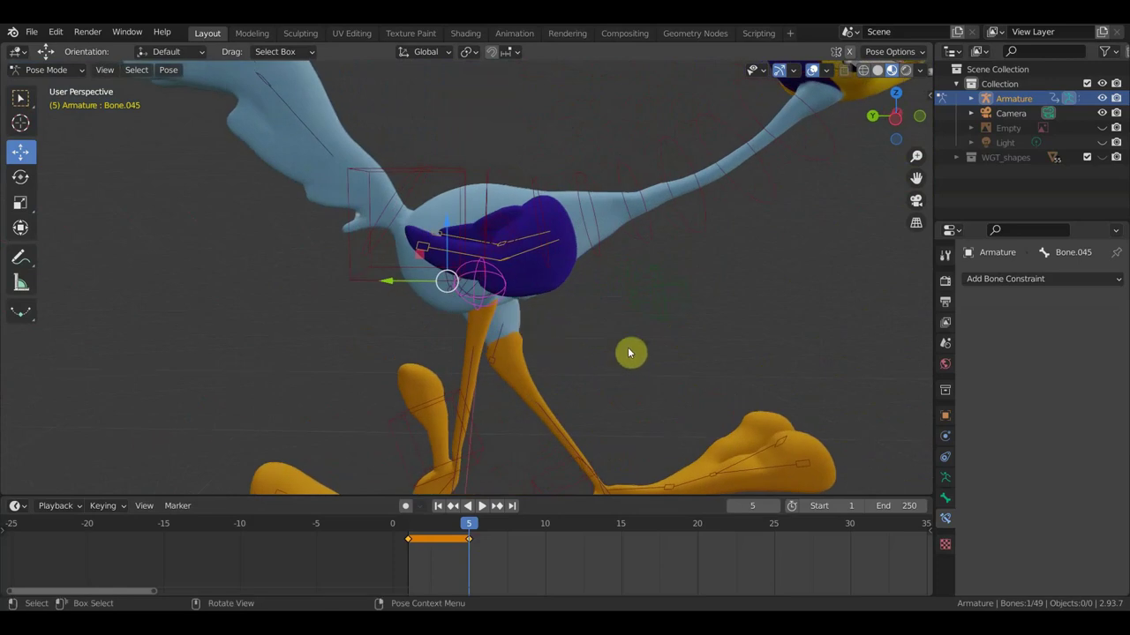
key(r)
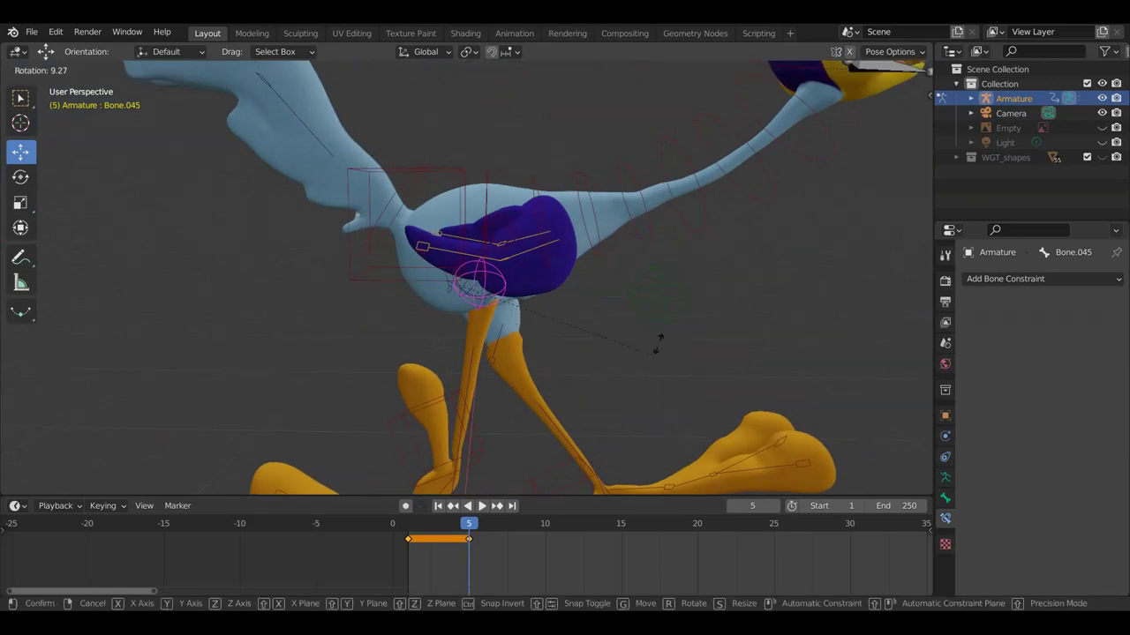
click(655, 342)
mouse_move(496, 328)
middle_down()
mouse_move(504, 347)
mouse_move(453, 323)
mouse_move(436, 336)
middle_up()
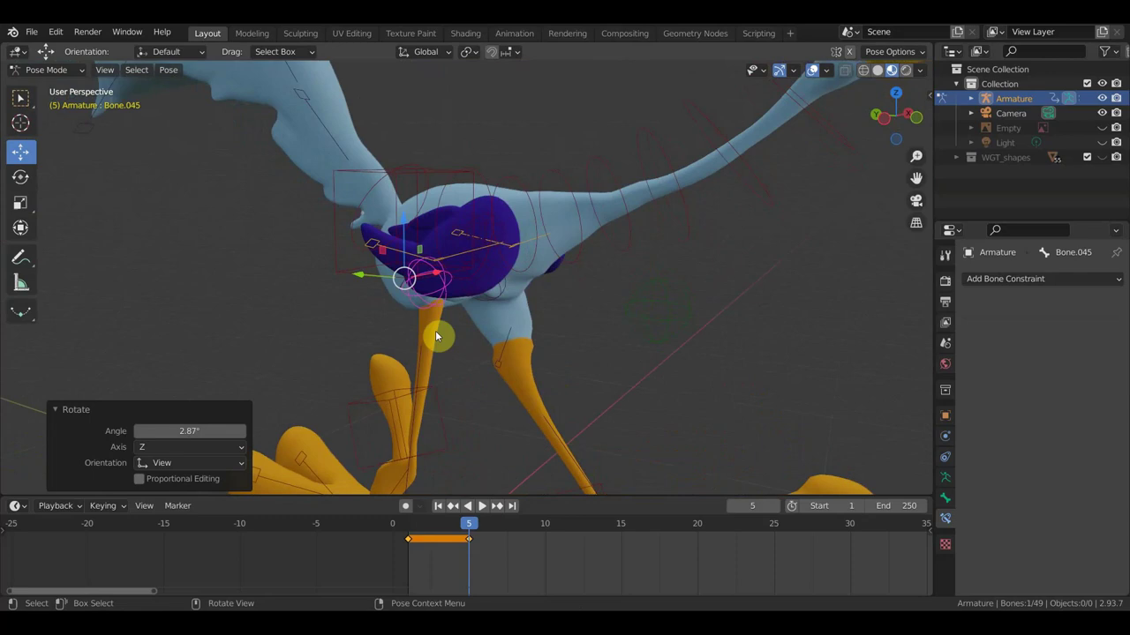
click(439, 403)
key(KP_3)
key(KP_3)
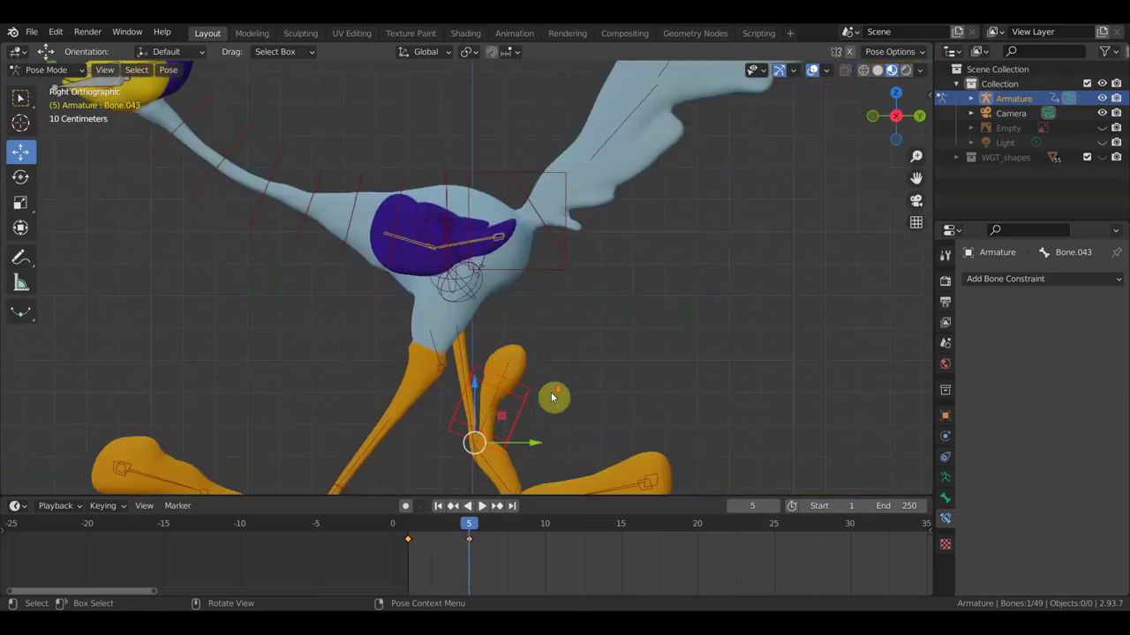
- Move Bone.043 up and left, then reposition foot control Bone.044
mouse_move(603, 411)
mouse_down()
mouse_move(565, 416)
mouse_move(504, 396)
mouse_move(462, 321)
mouse_move(617, 380)
mouse_move(724, 333)
mouse_move(731, 285)
mouse_move(729, 305)
mouse_move(559, 421)
mouse_move(459, 396)
mouse_move(468, 378)
mouse_move(454, 370)
mouse_up()
mouse_move(567, 449)
middle_down()
mouse_move(663, 439)
mouse_move(882, 447)
mouse_move(827, 423)
middle_up()
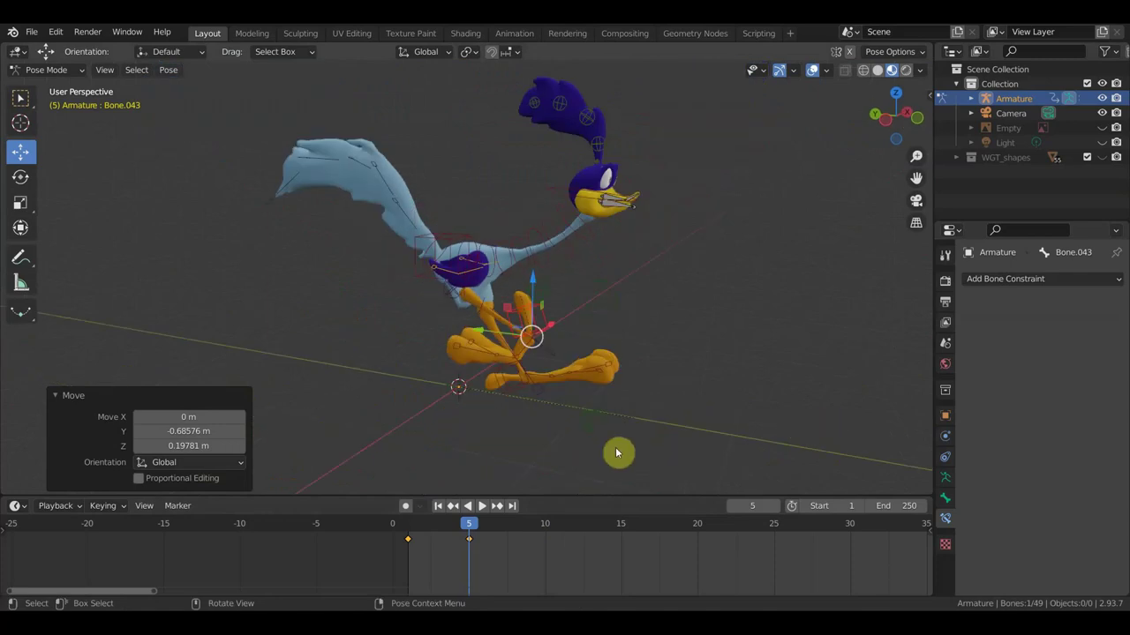
click(598, 429)
middle_drag(655, 444, 557, 439)
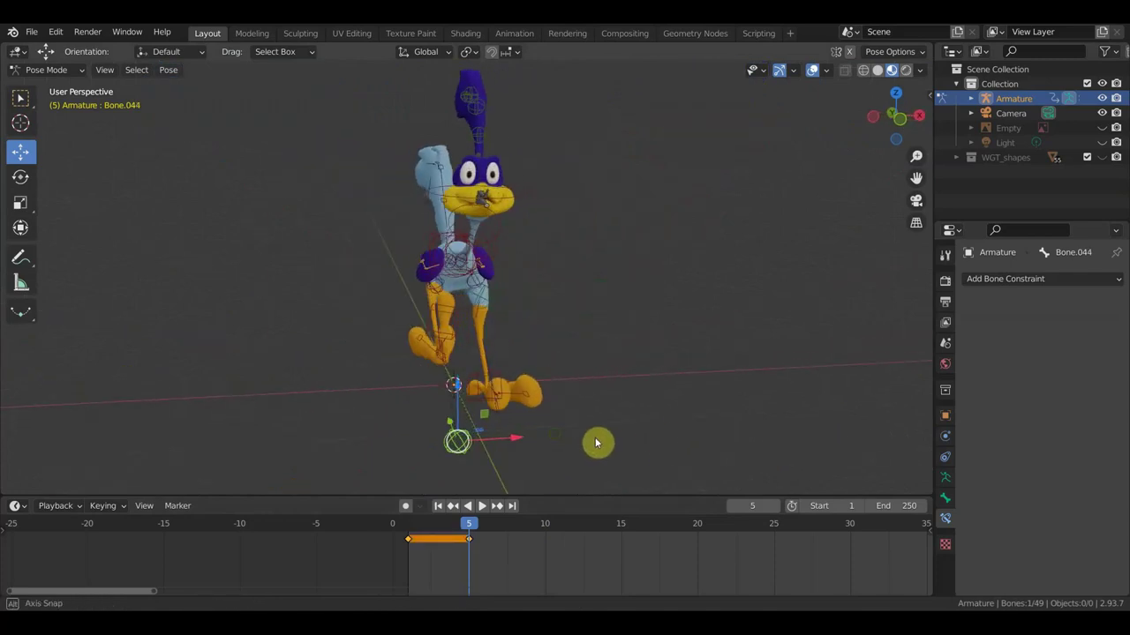
key(g)
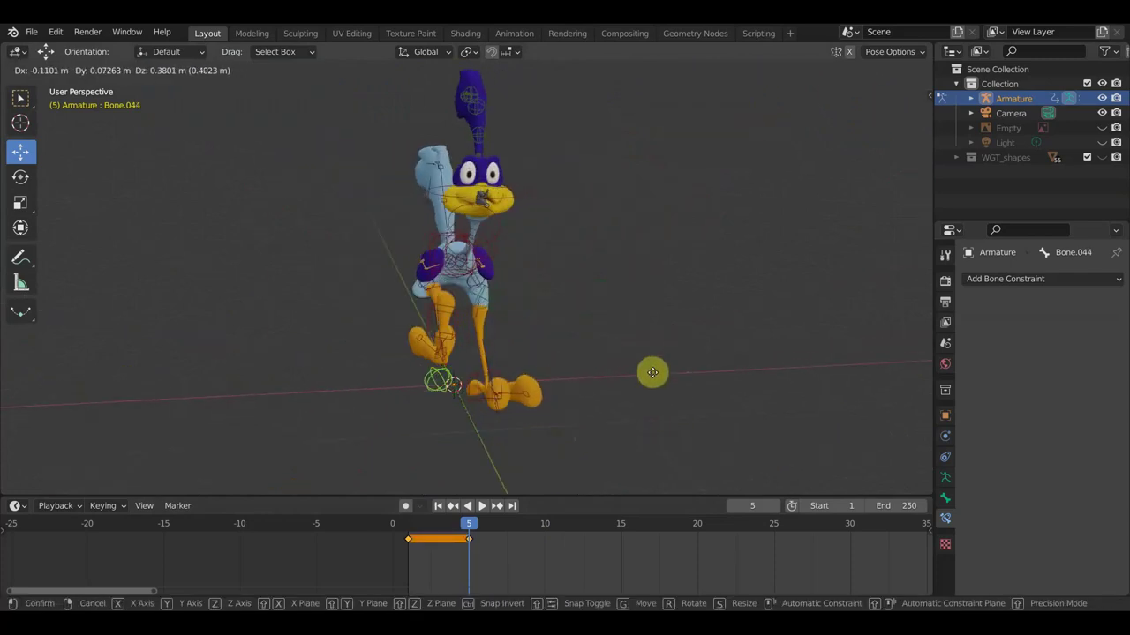
click(674, 399)
- Raise Bone.044 up and forward, fine-tune it about 0.049 m along X, and go to frame 10
mouse_move(676, 400)
middle_down()
mouse_move(771, 408)
mouse_move(834, 393)
middle_up()
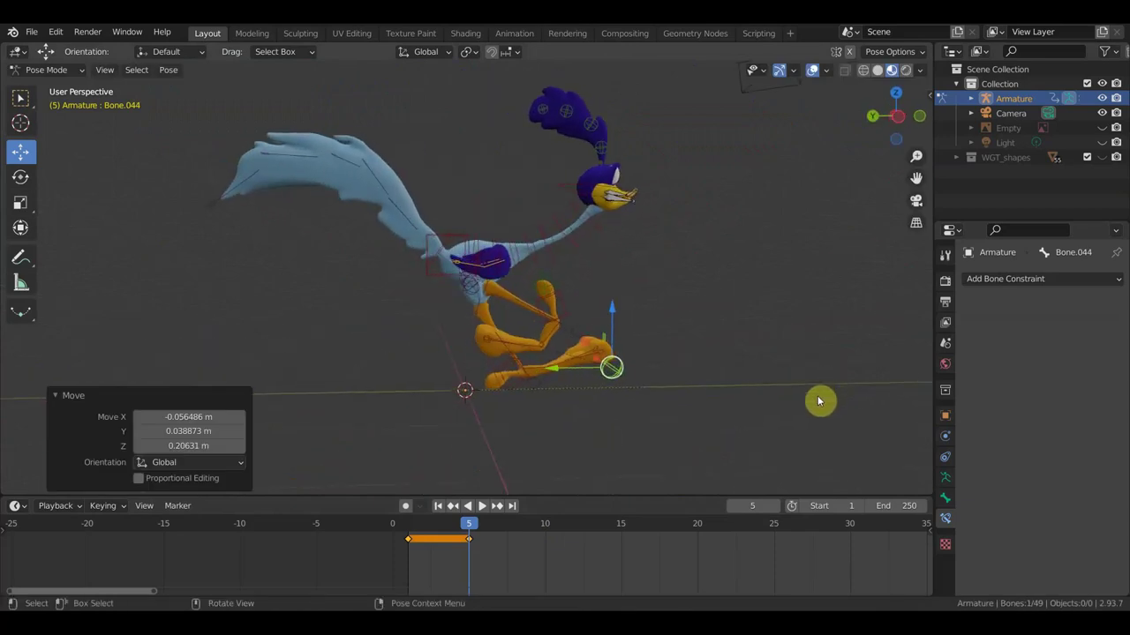
key(g)
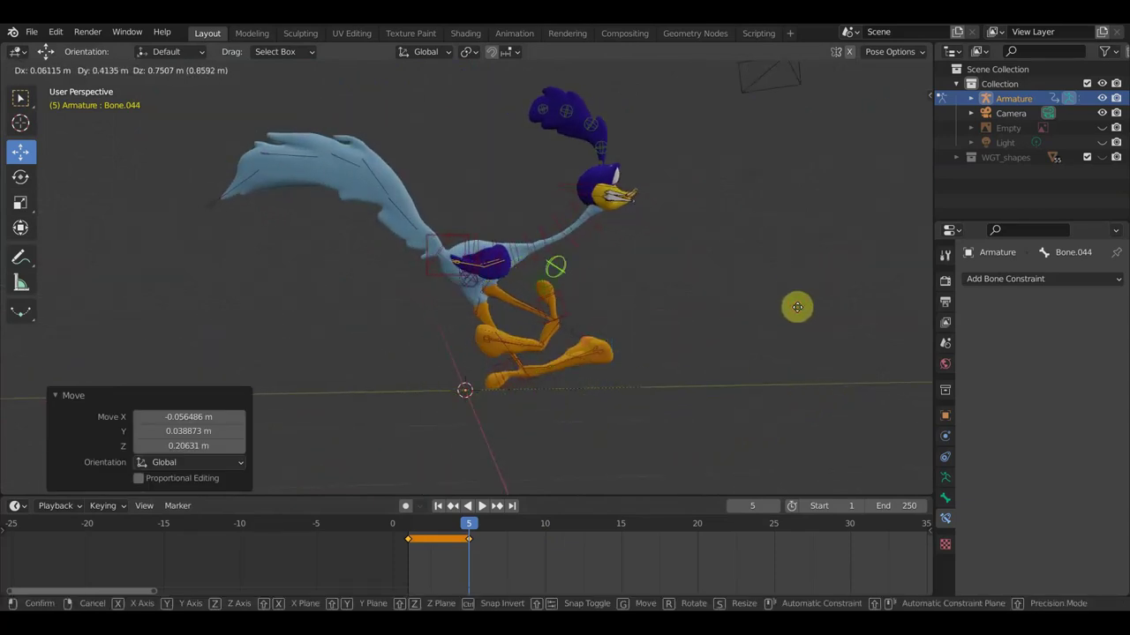
click(799, 308)
mouse_move(799, 308)
middle_down()
mouse_move(732, 383)
mouse_move(665, 372)
mouse_move(585, 383)
mouse_move(701, 372)
middle_up()
key(g)
click(677, 365)
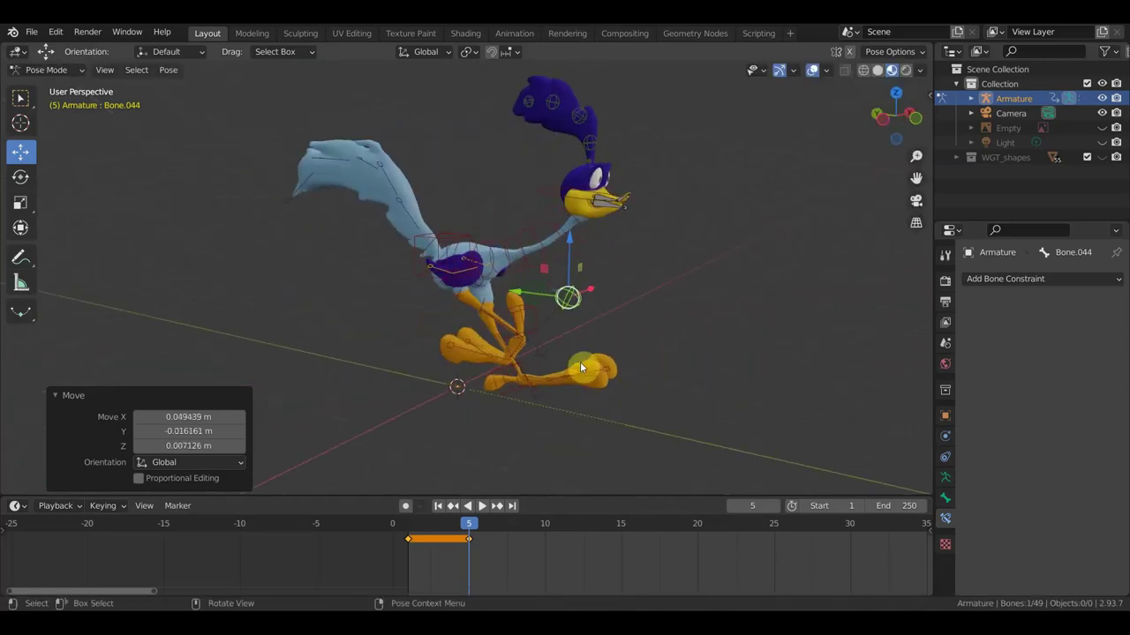
middle_drag(529, 322, 590, 321)
mouse_move(615, 310)
middle_down()
mouse_move(716, 320)
mouse_move(630, 338)
mouse_move(466, 323)
mouse_move(353, 333)
mouse_move(386, 360)
middle_up()
click(550, 533)
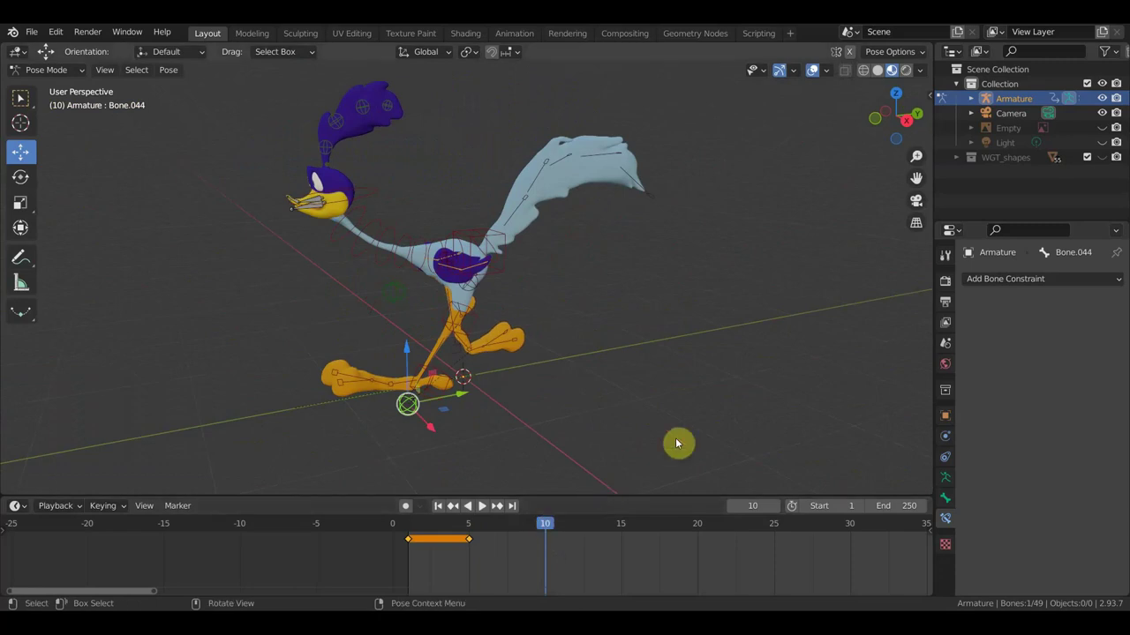
- Show the cartoon reference in right view and rotate and move foot Bone.031 onto it
key(KP_3)
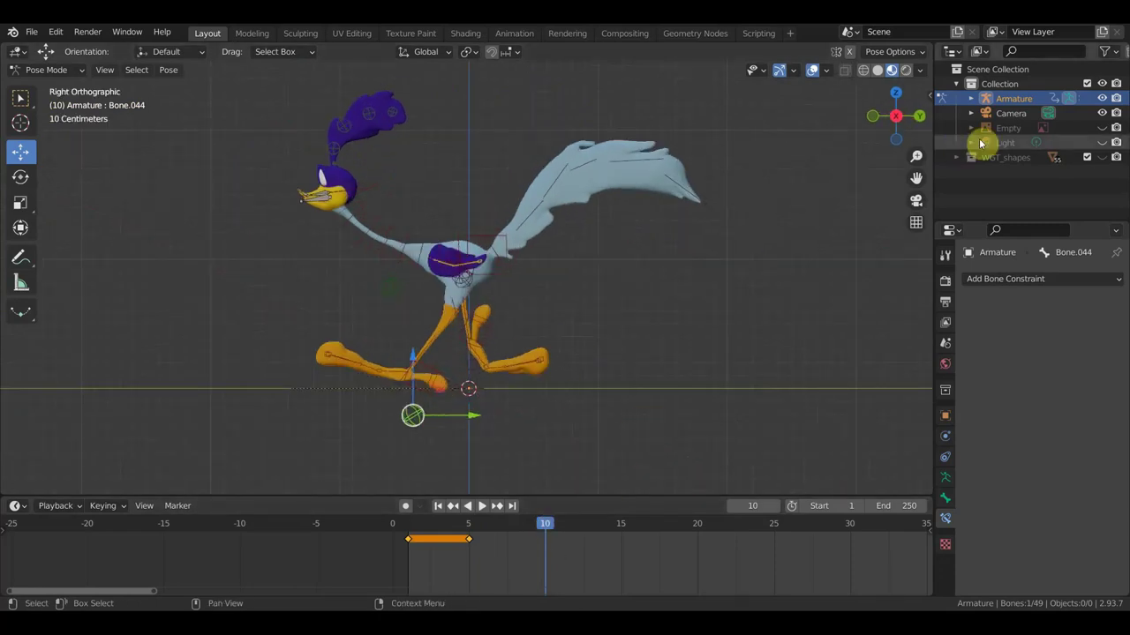
click(1101, 128)
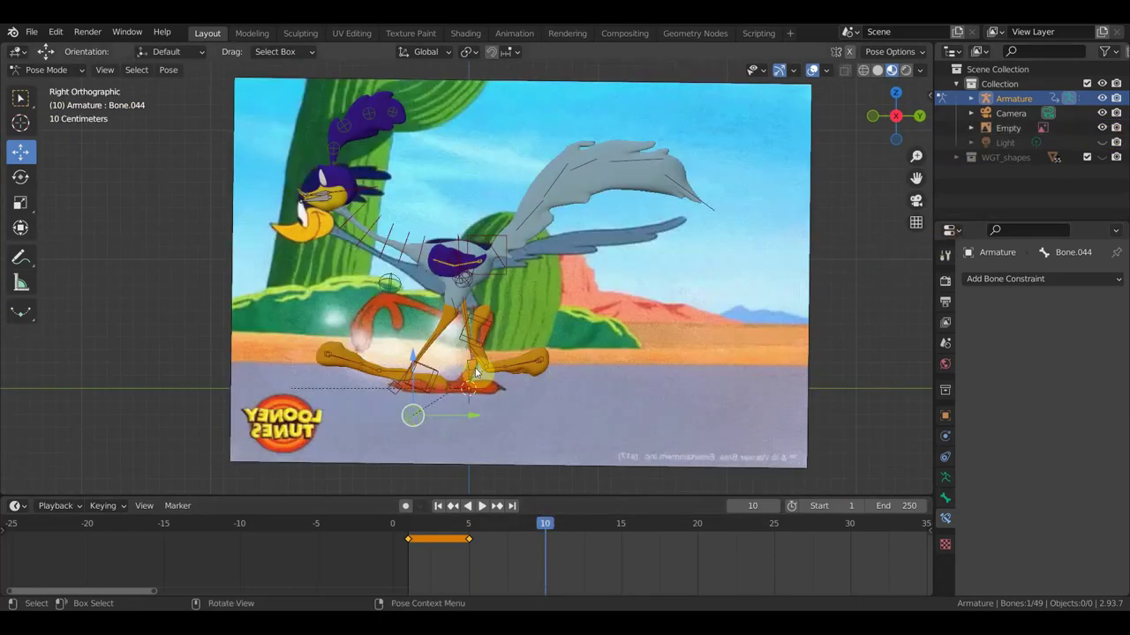
click(424, 374)
key(r)
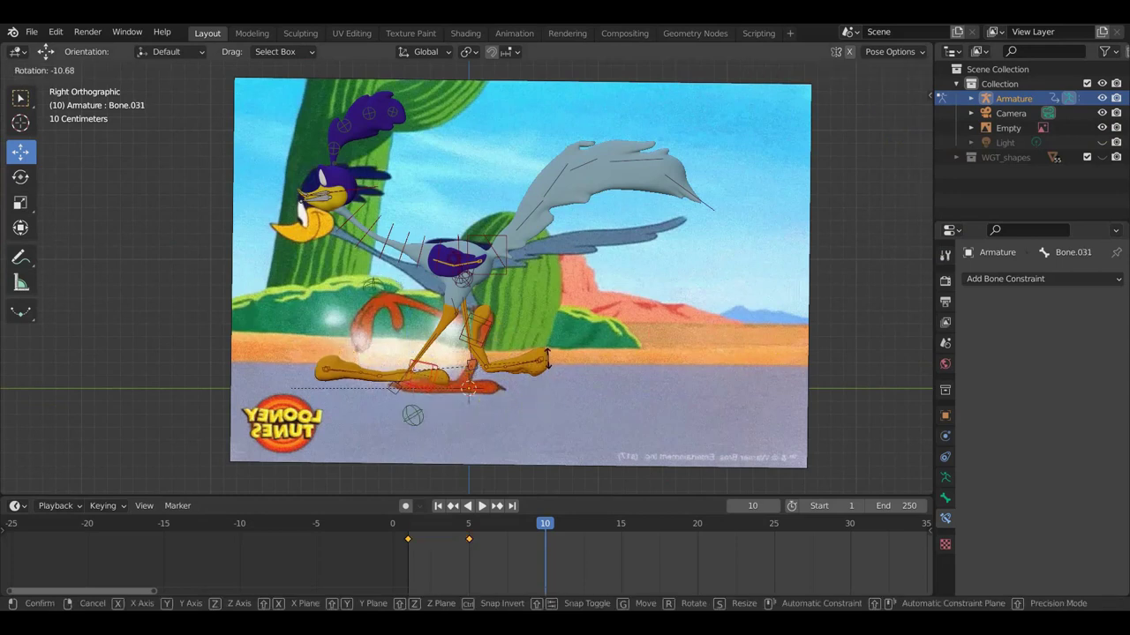
click(547, 376)
key(g)
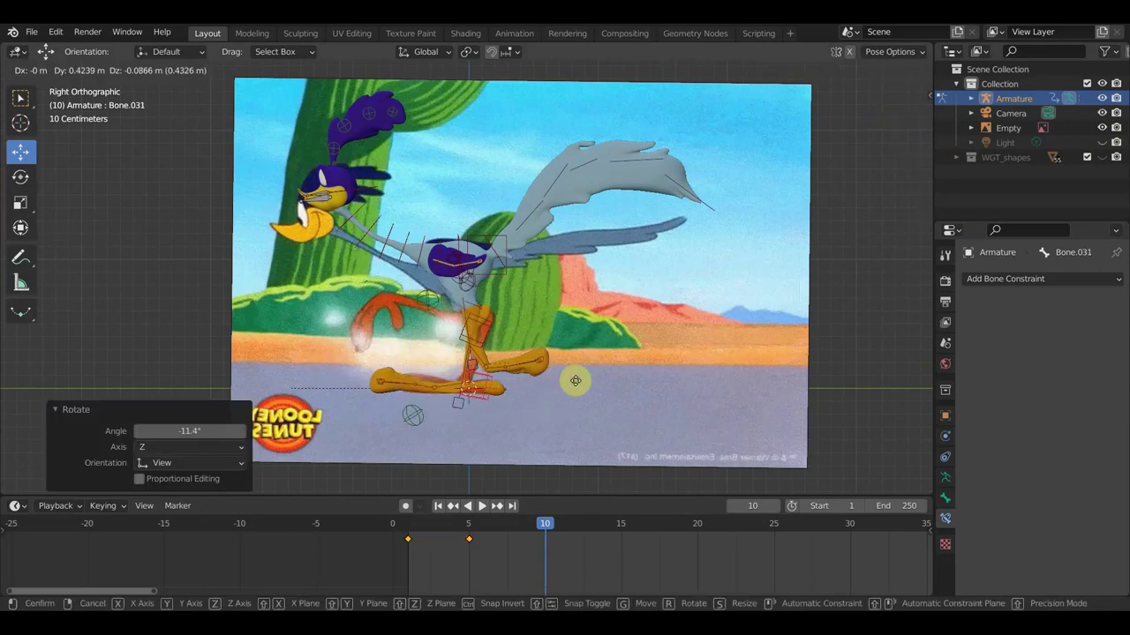
click(577, 383)
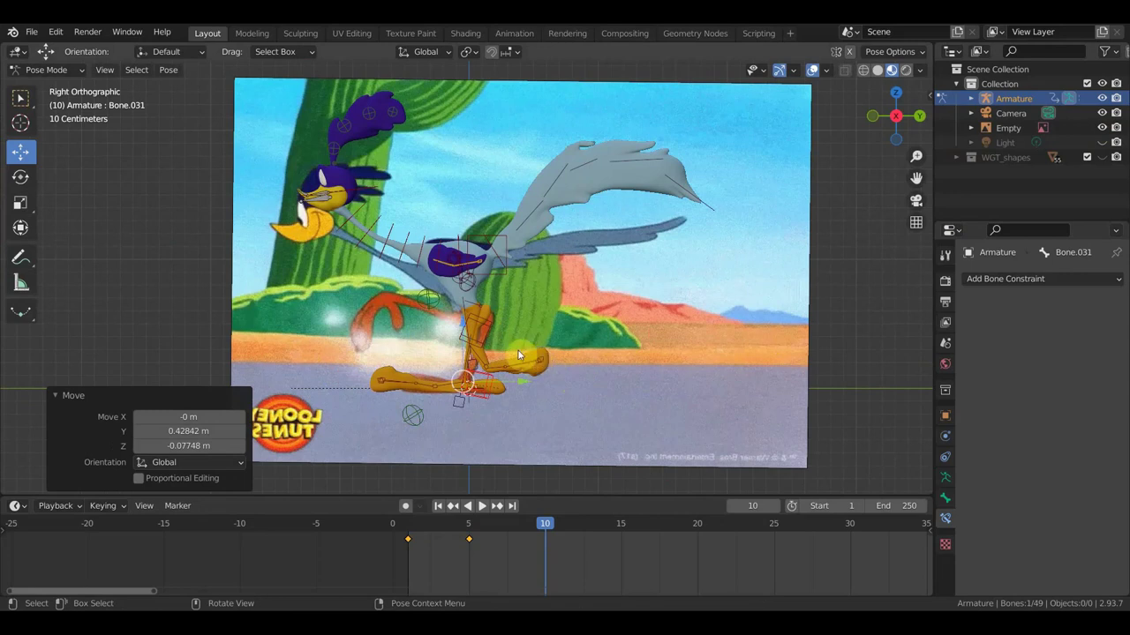
- Move leg Bone.043, rotate it 96.1°, and reposition it on the reference
click(472, 343)
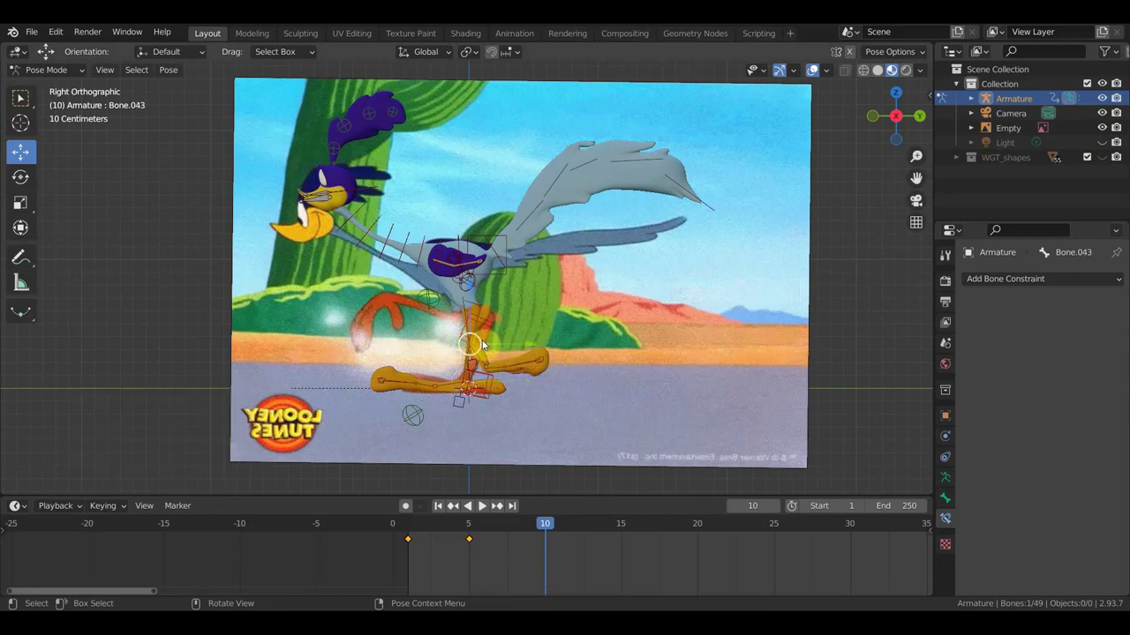
key(g)
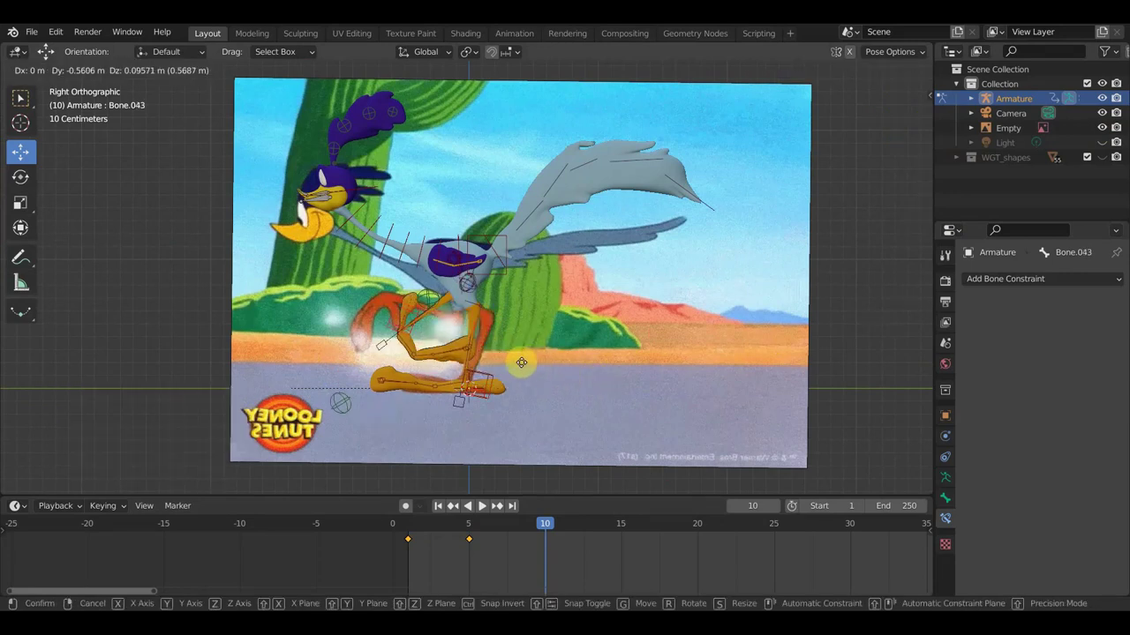
click(519, 360)
key(r)
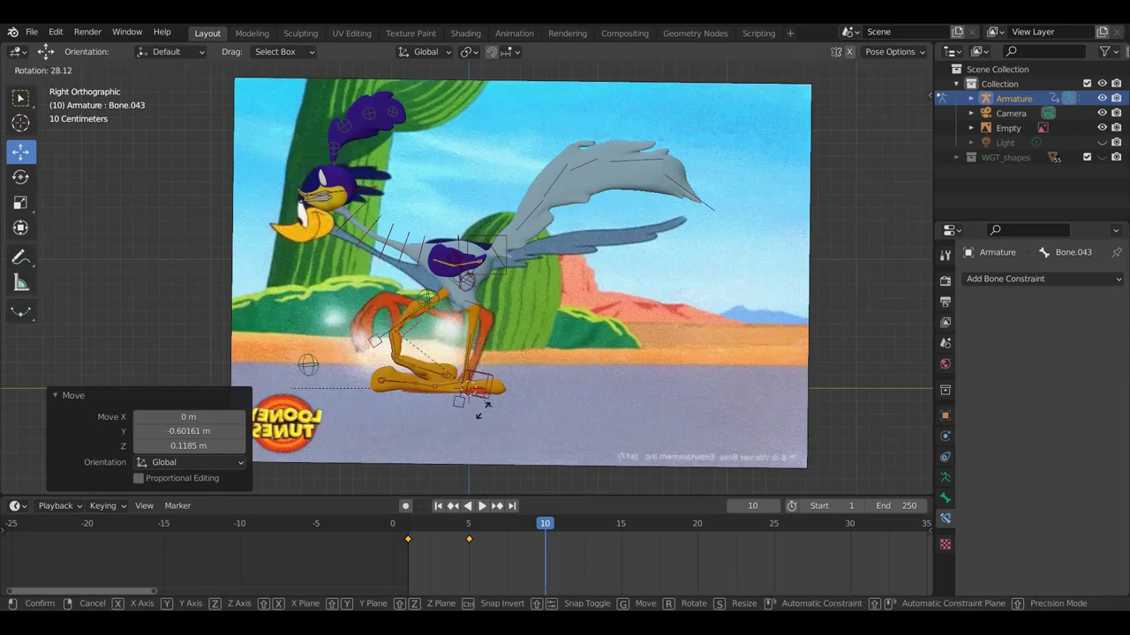
click(380, 371)
key(g)
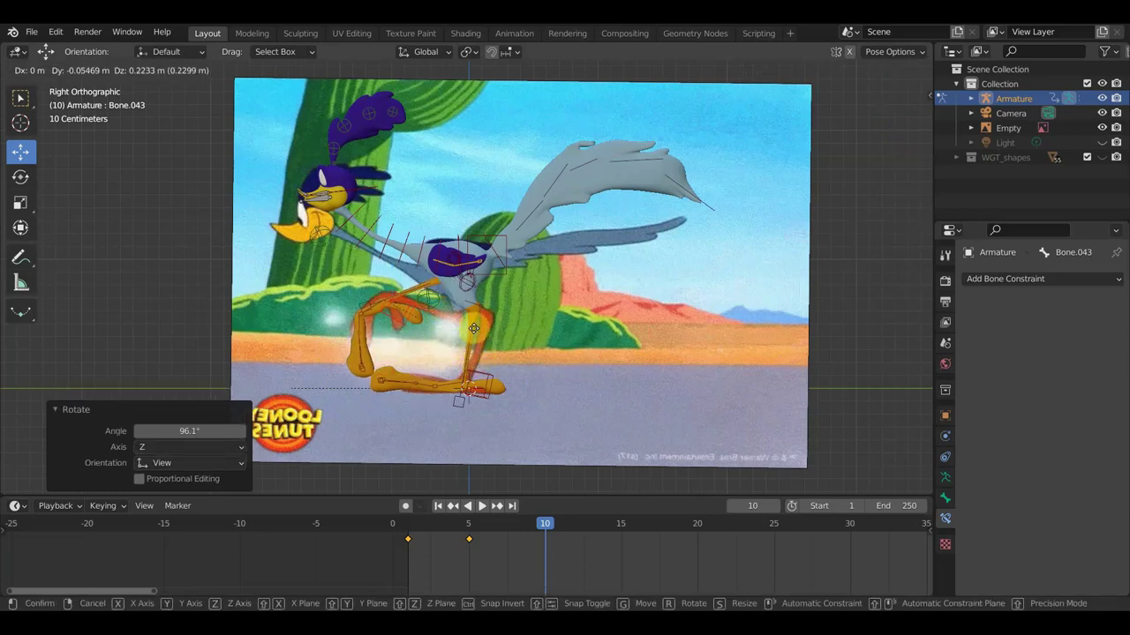
click(474, 331)
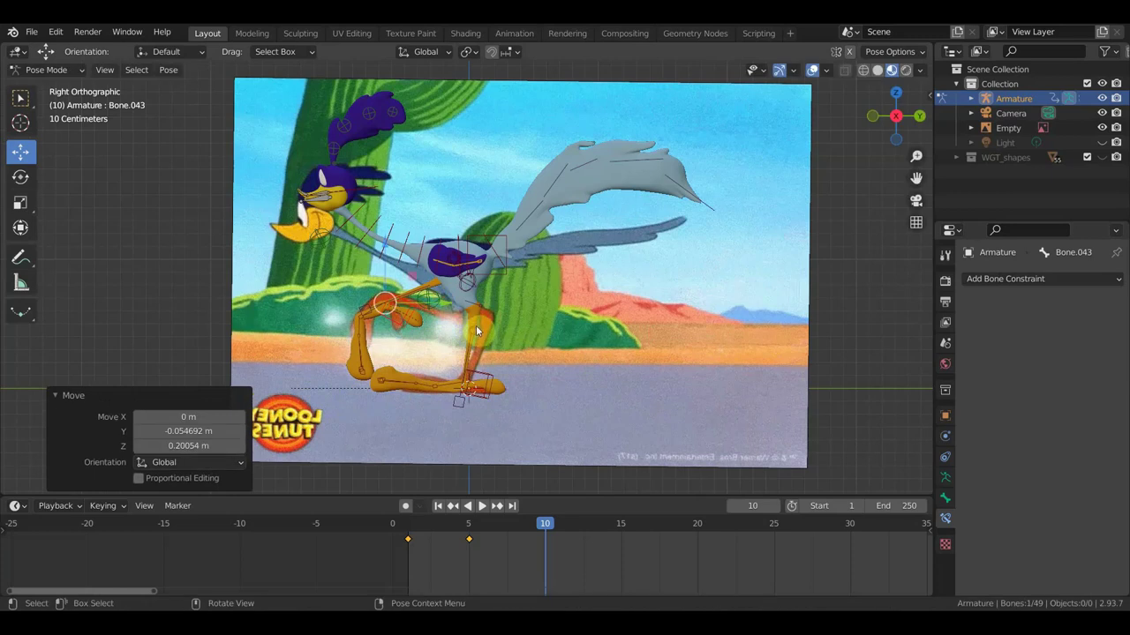
- Lower the main body bone 'Bone' about 0.09 m onto the reference
click(487, 254)
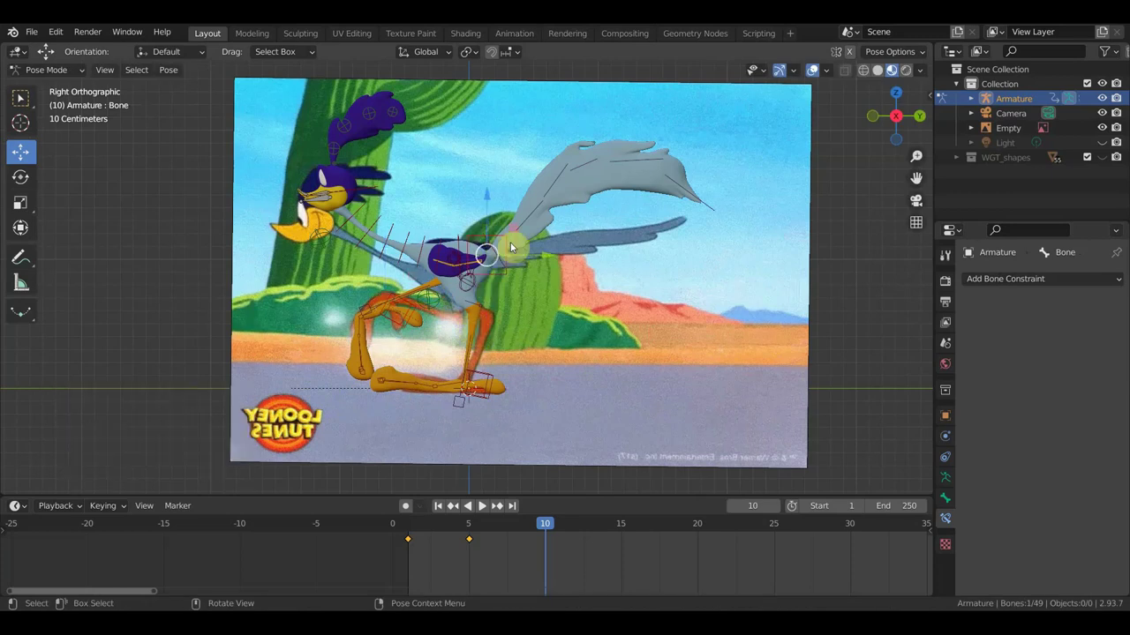
key(g)
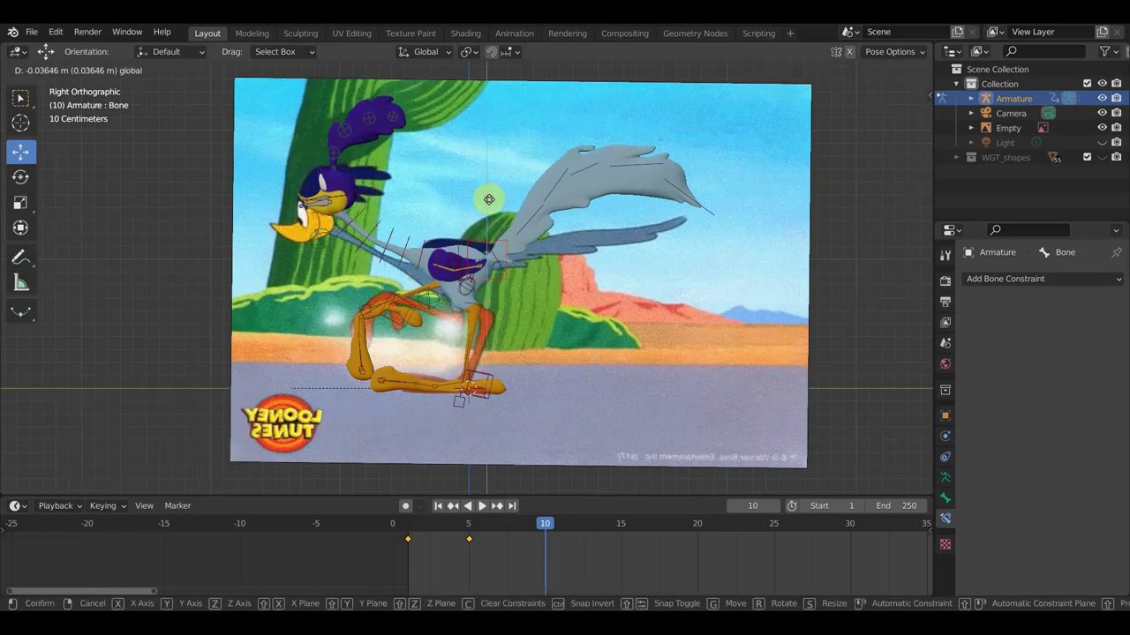
click(488, 199)
key(g)
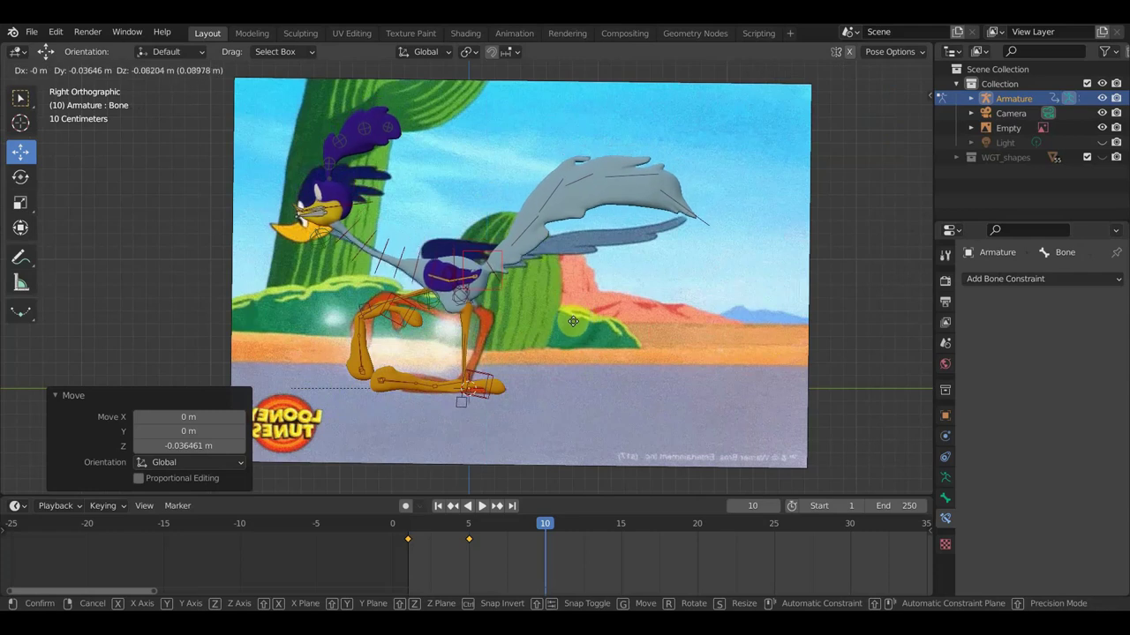
click(573, 314)
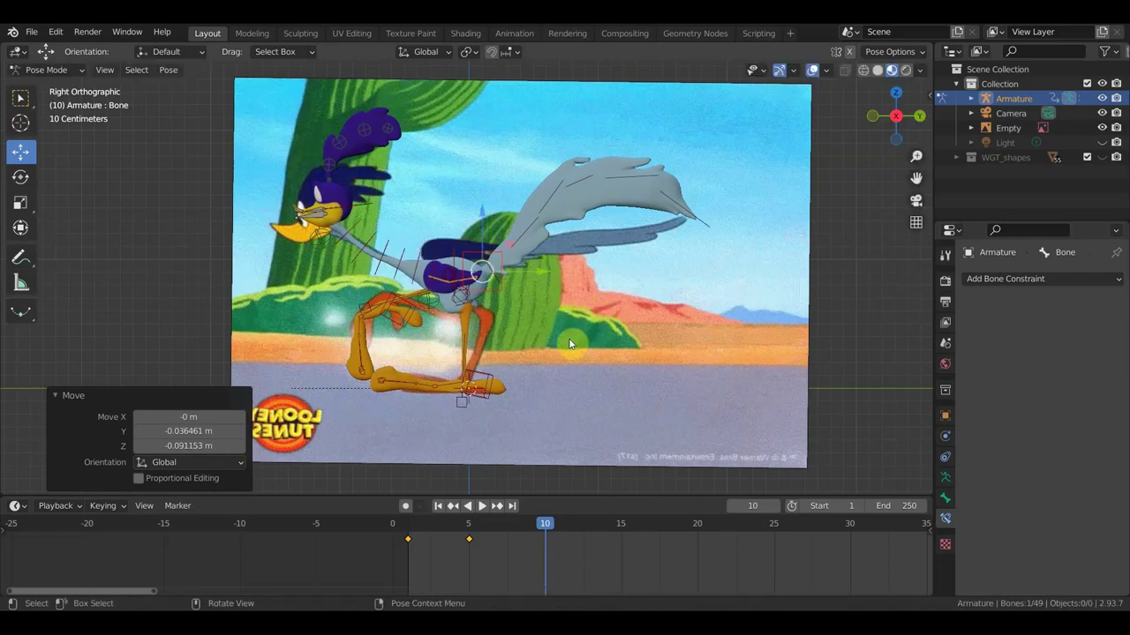
scroll(561, 340, up, 2)
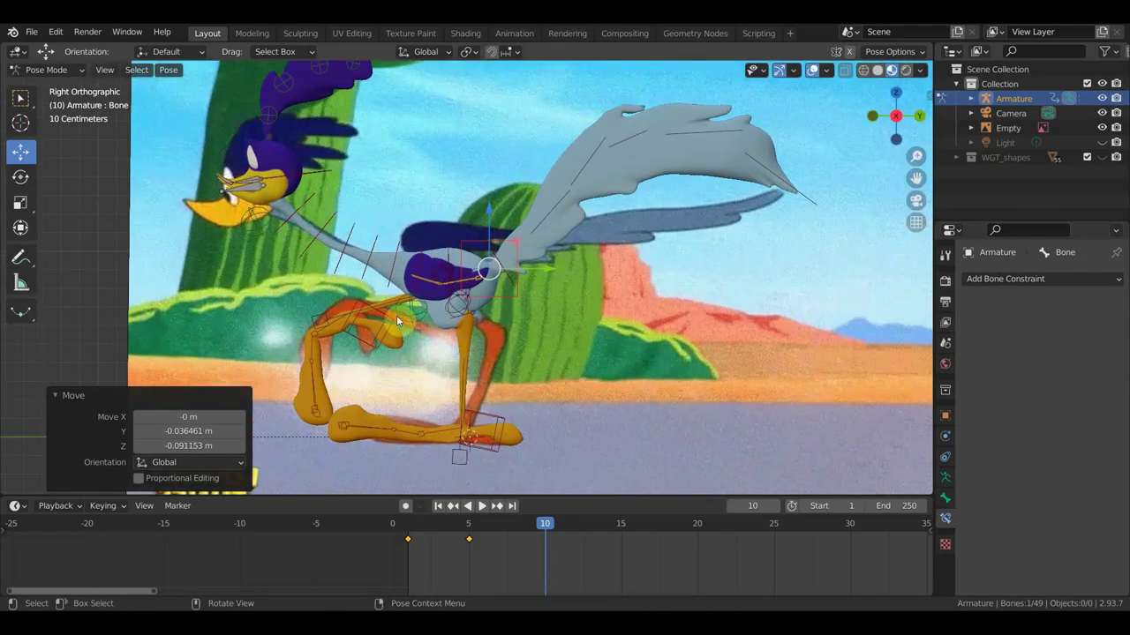
- Tilt head bone Bone.006 by -10.8° to match the reference head
mouse_move(420, 340)
middle_down()
mouse_move(681, 336)
mouse_move(476, 335)
mouse_move(439, 347)
mouse_move(542, 356)
mouse_move(608, 386)
mouse_move(617, 424)
mouse_move(643, 363)
mouse_move(459, 356)
mouse_move(445, 343)
middle_up()
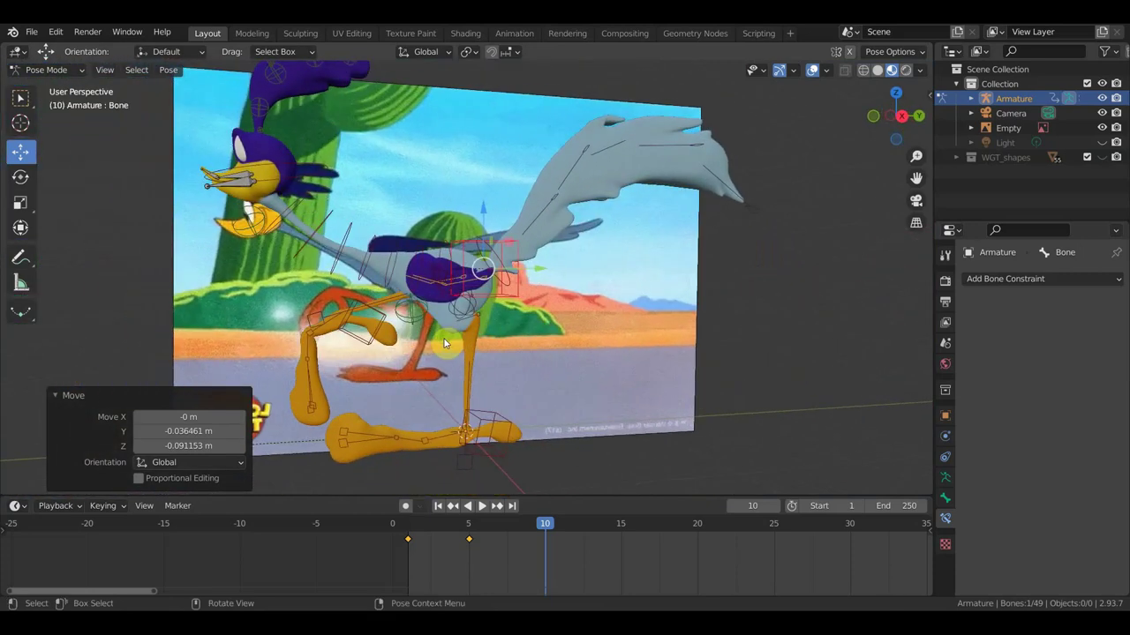
key(KP_3)
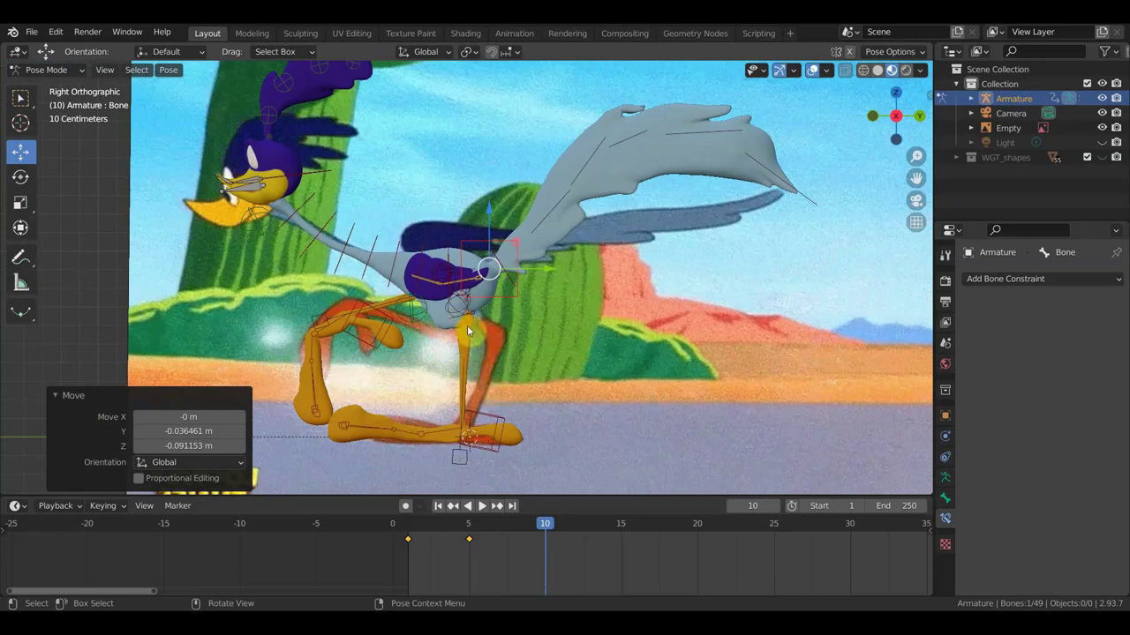
mouse_move(444, 371)
middle_down()
mouse_move(519, 378)
mouse_move(488, 339)
middle_up()
click(317, 234)
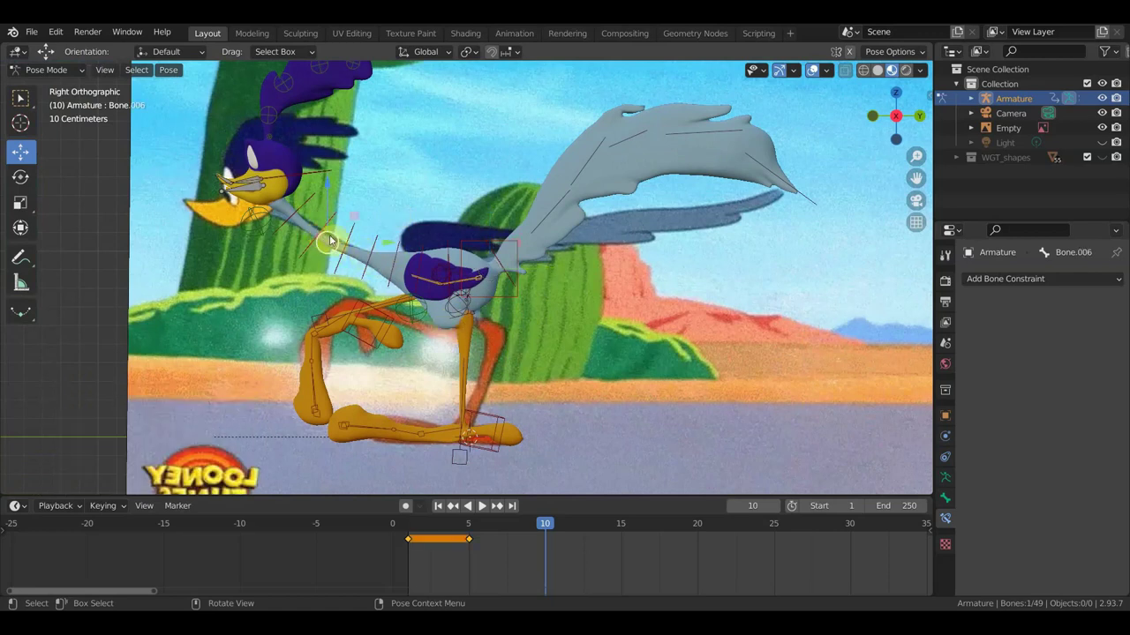
key(r)
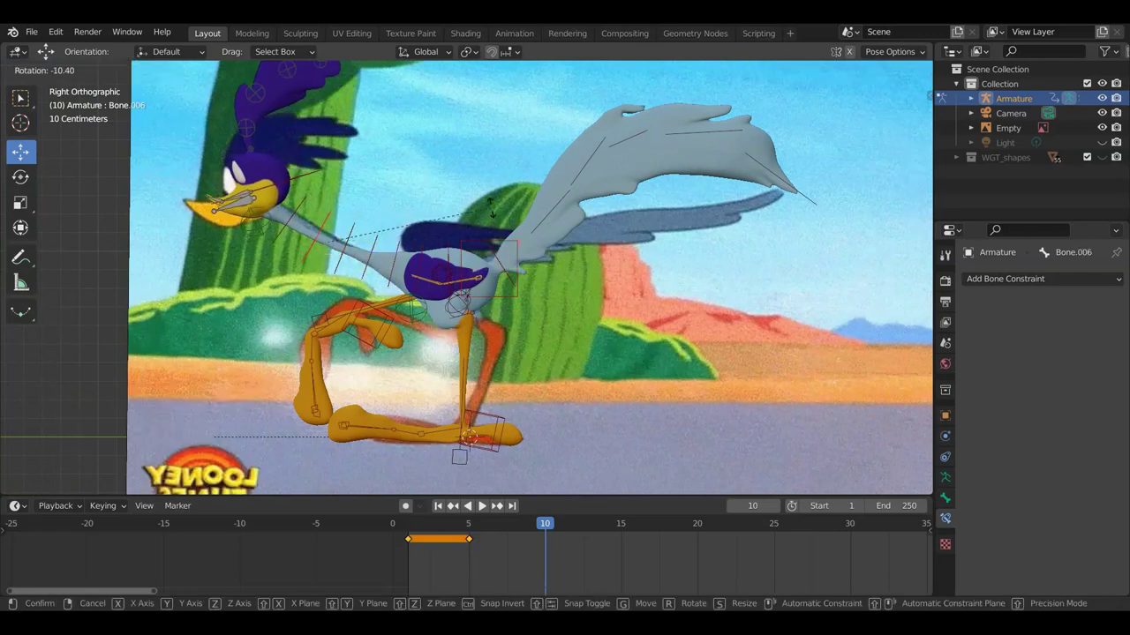
click(489, 206)
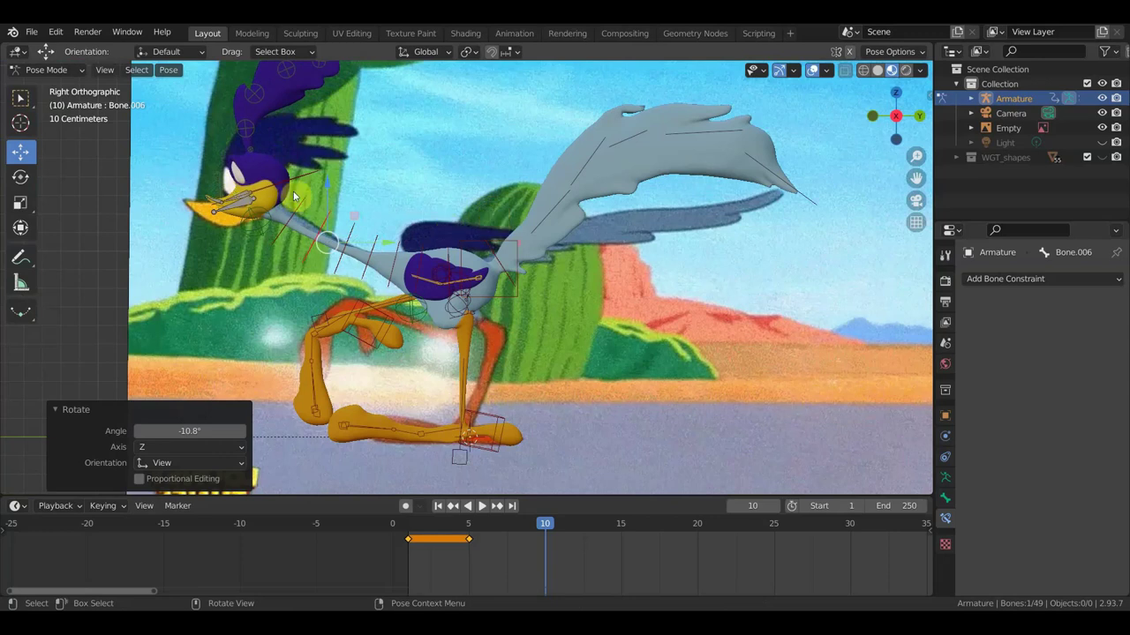
- Key location and rotation for all bones at frame 10
key(a)
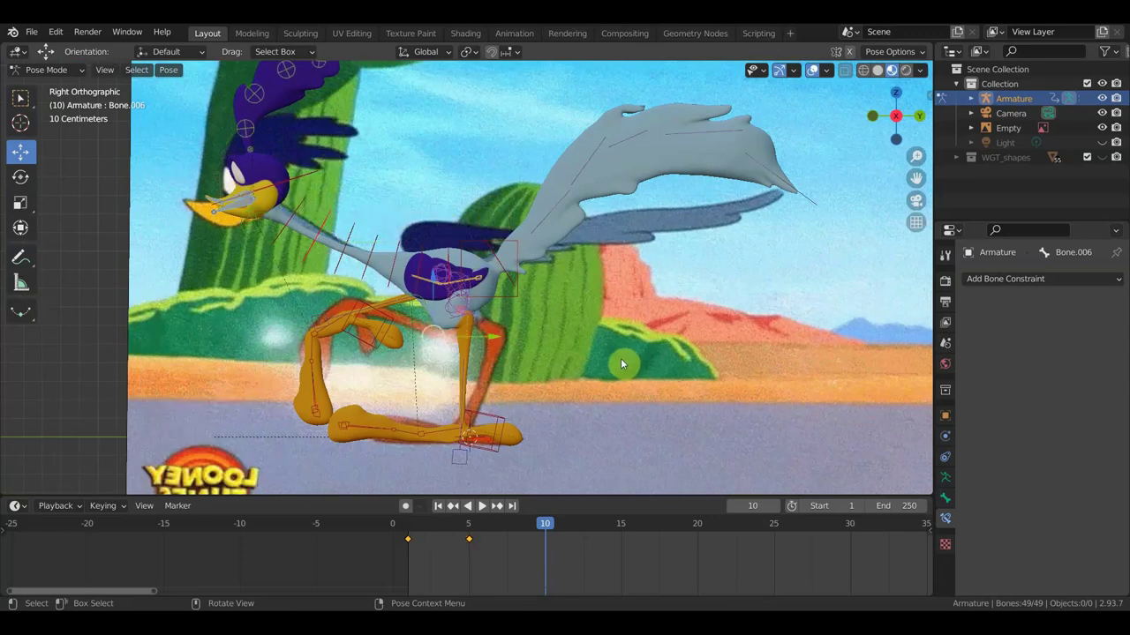
key(i)
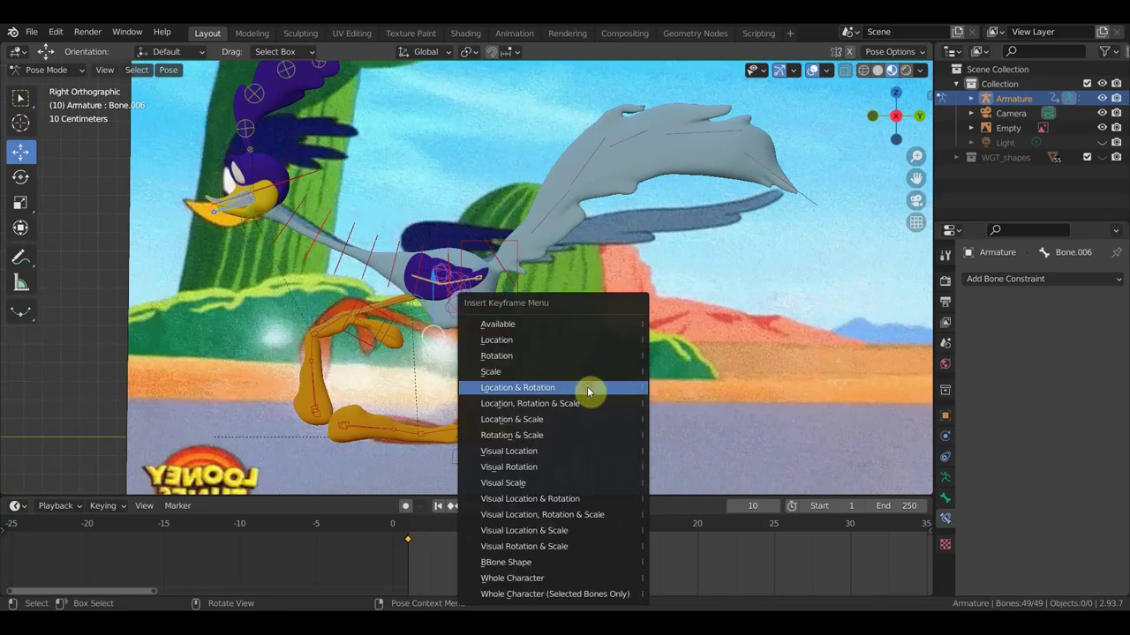
click(587, 387)
- Go to frame 5 and raise leg control Bone.043 about 0.1 m
key(space)
mouse_move(544, 524)
mouse_down()
mouse_move(402, 524)
mouse_move(488, 525)
mouse_up()
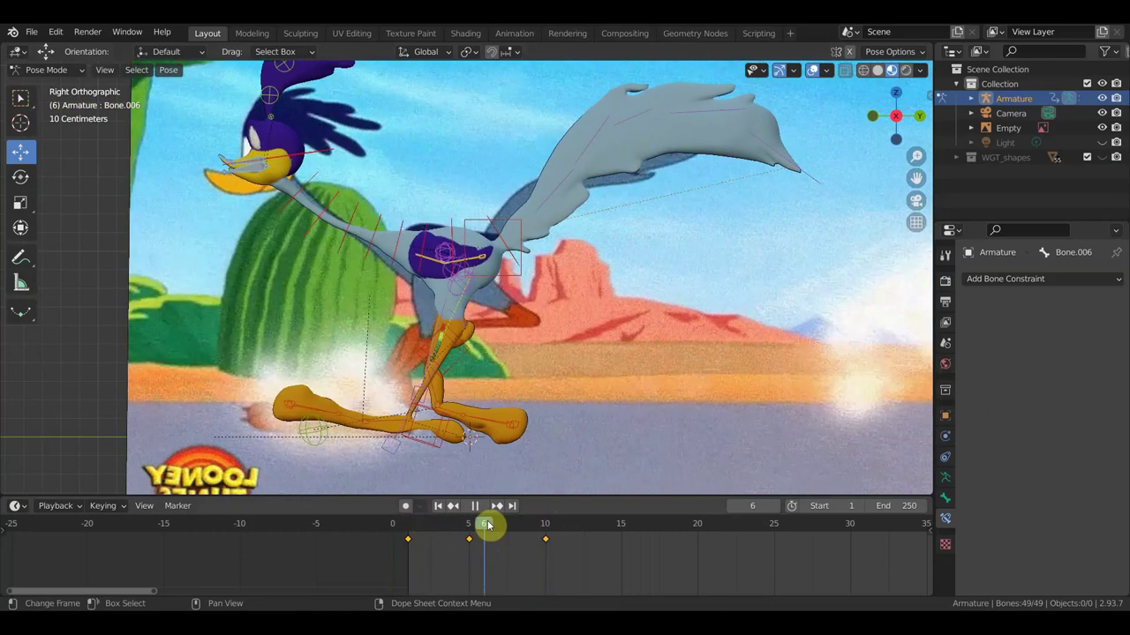
drag(481, 526, 470, 524)
click(475, 505)
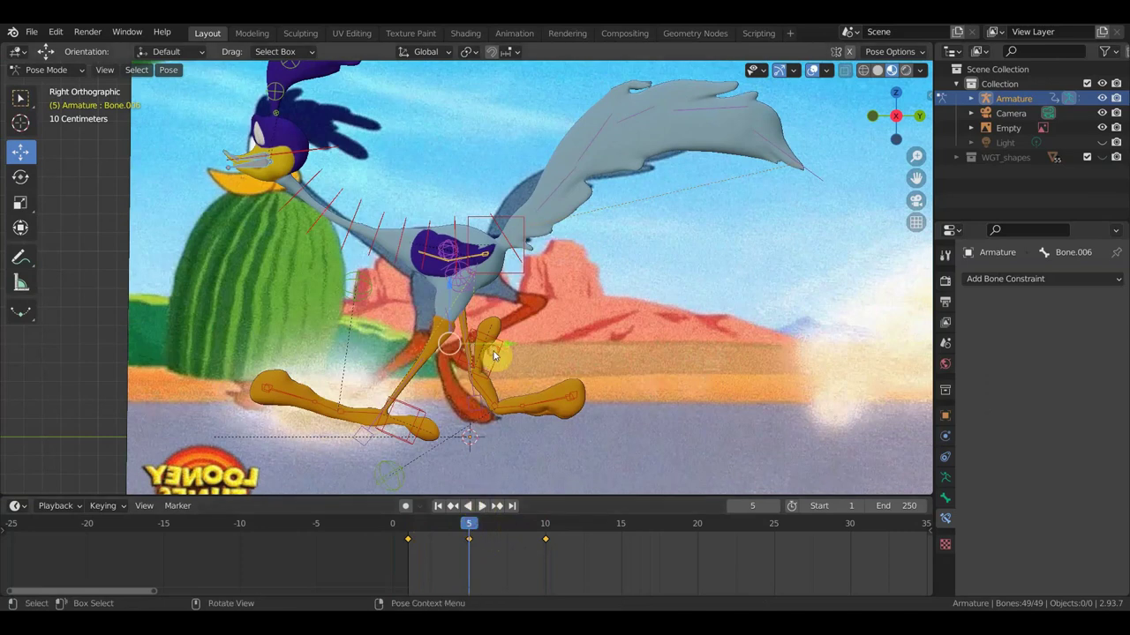
click(494, 355)
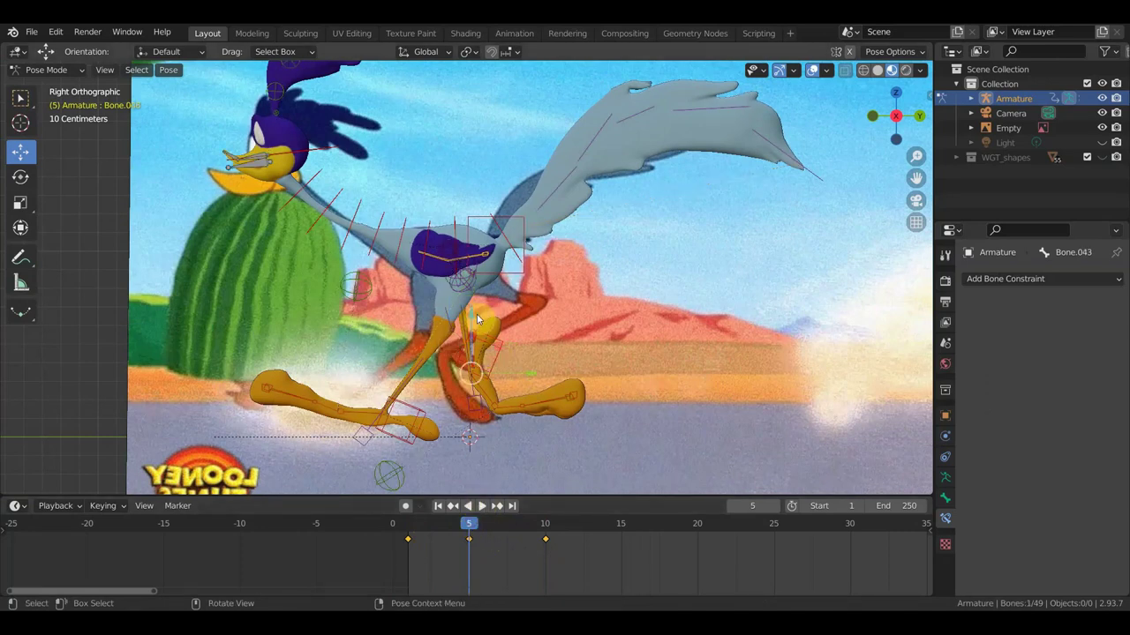
key(g)
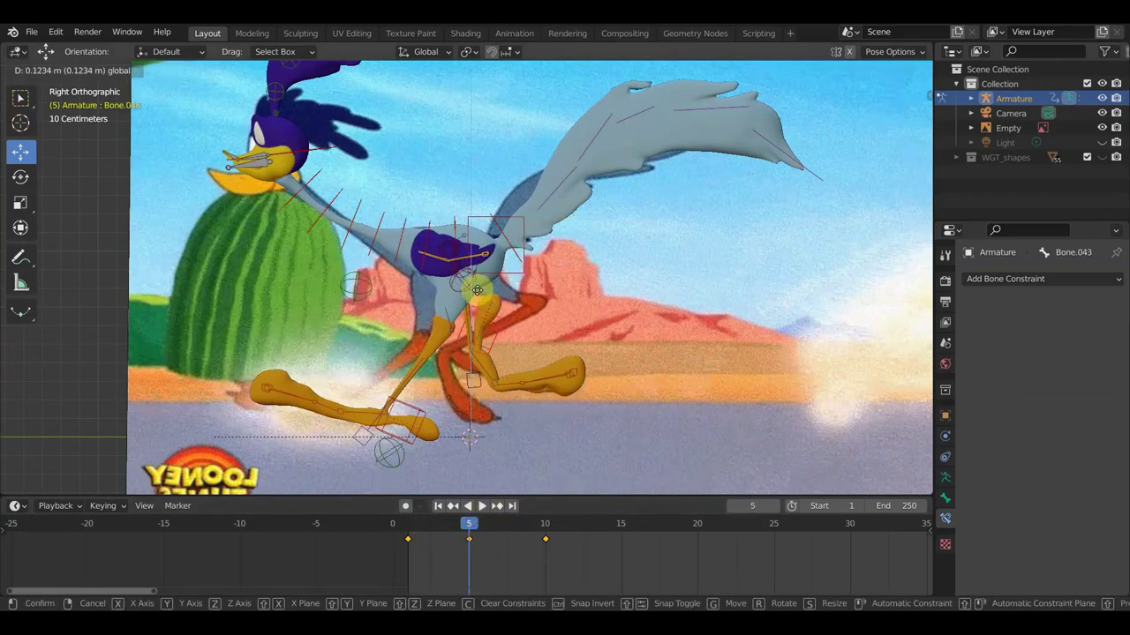
click(557, 353)
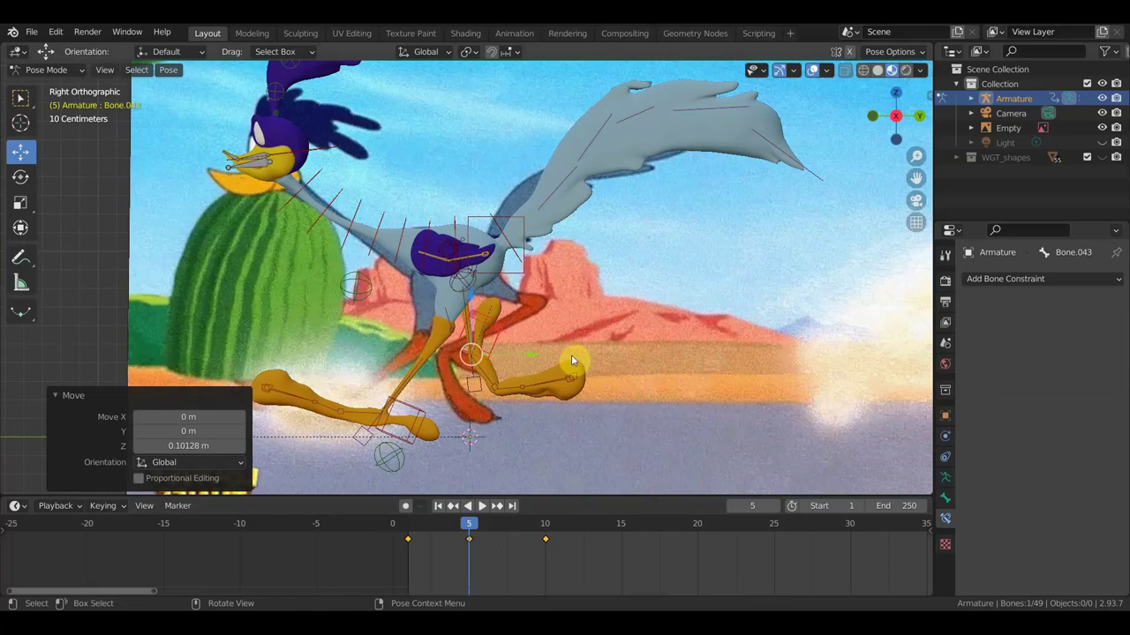
- Key location and rotation of all bones at frame 5, then go to frame 15
key(a)
key(i)
click(573, 355)
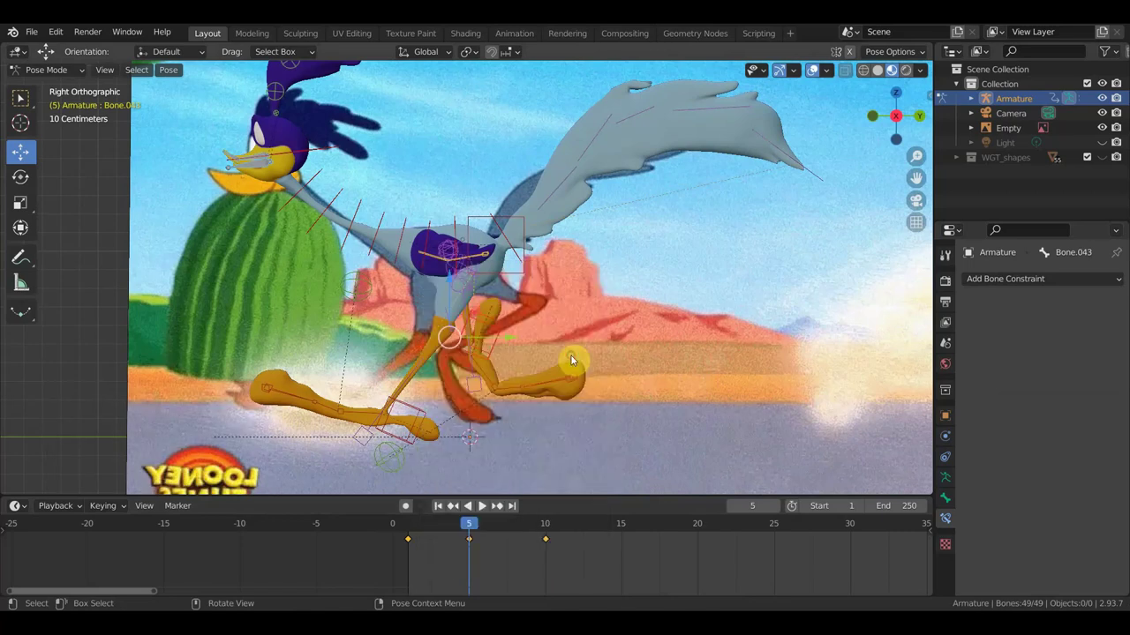
click(622, 528)
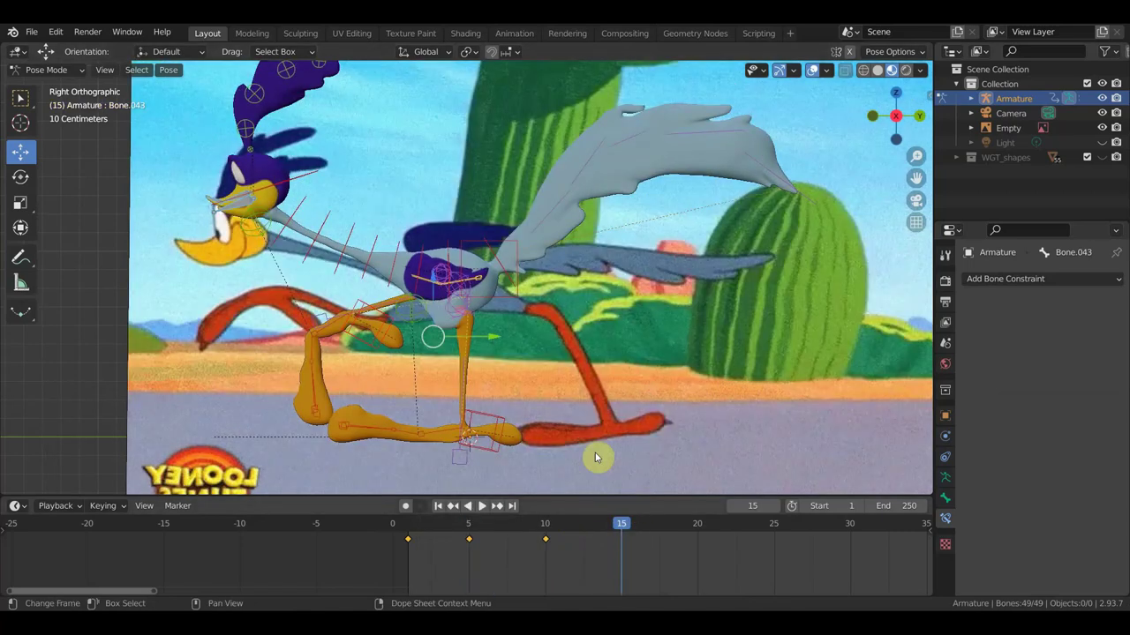
- Move foot bone Bone.031 onto the reference foot and tilt it -10.9°
click(517, 411)
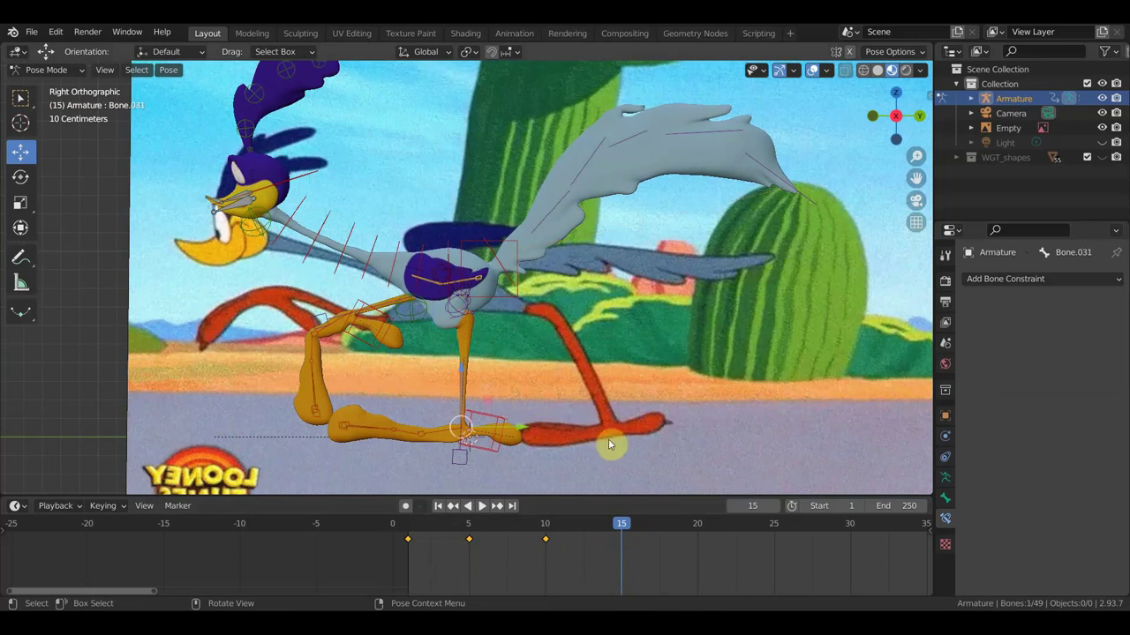
key(g)
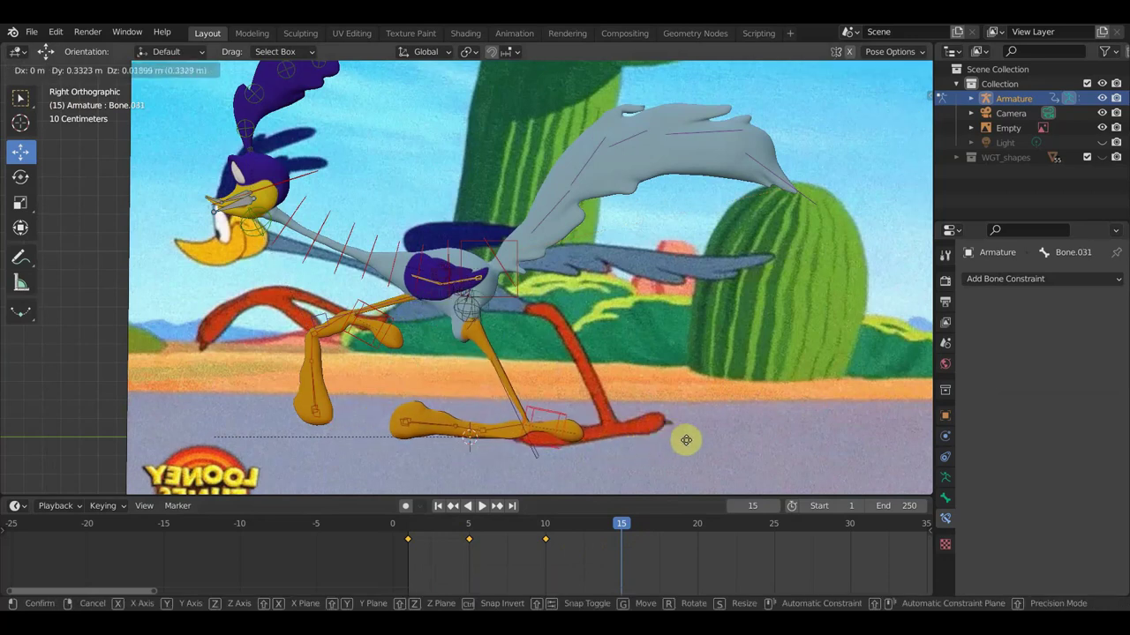
click(710, 445)
key(r)
click(707, 410)
- Nudge the foot about -0.061 m along X, checking it from behind
middle_drag(640, 440, 429, 453)
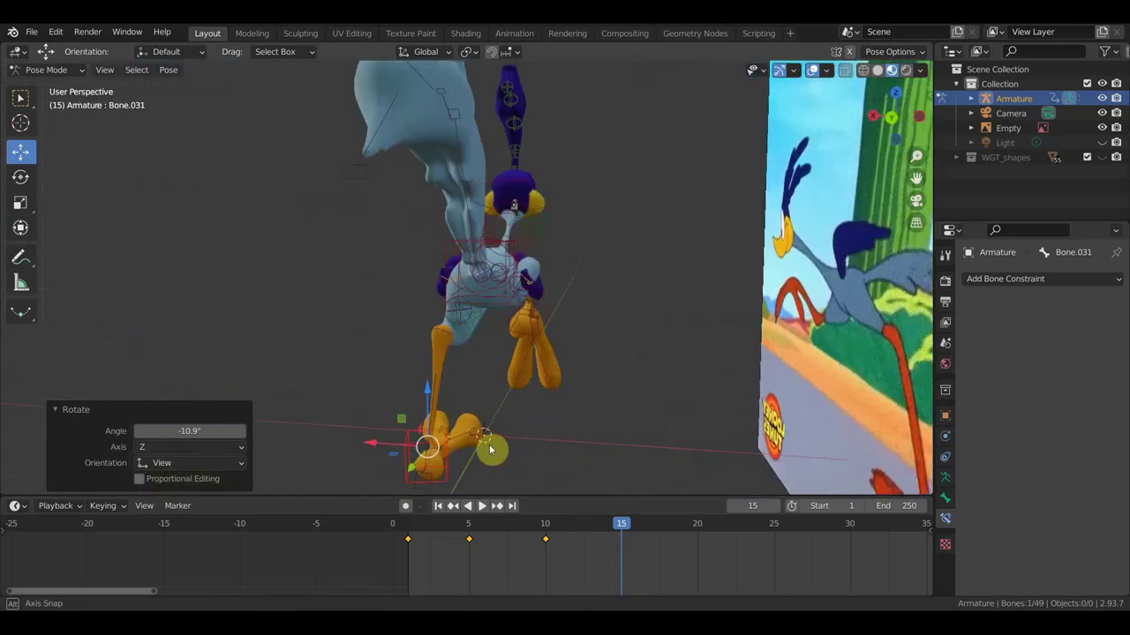
drag(383, 449, 398, 449)
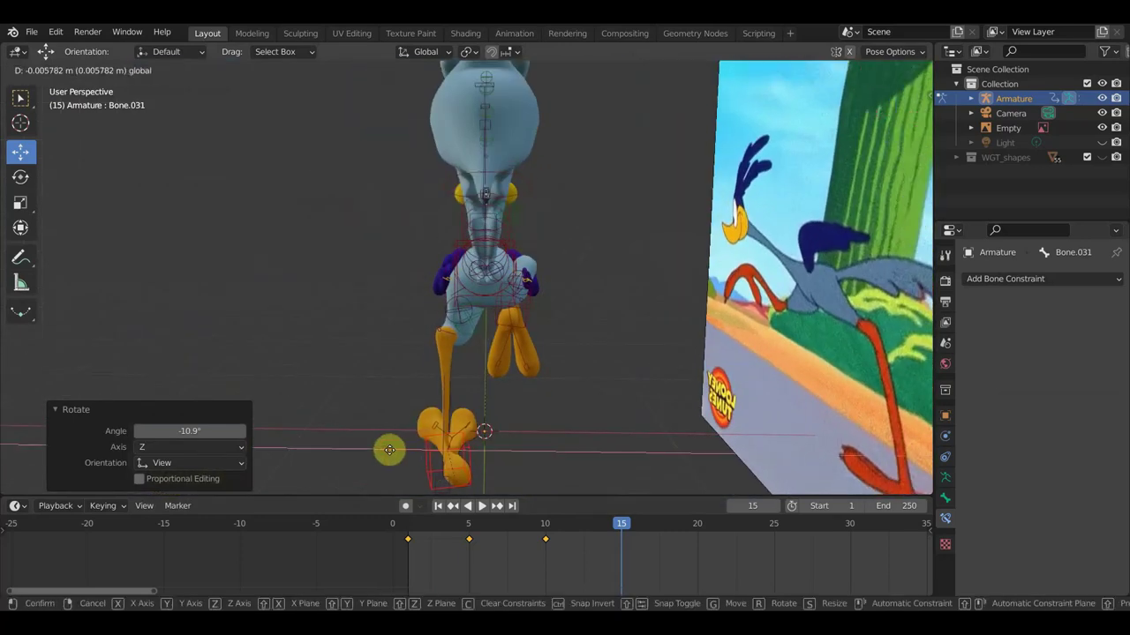
middle_drag(604, 440, 719, 423)
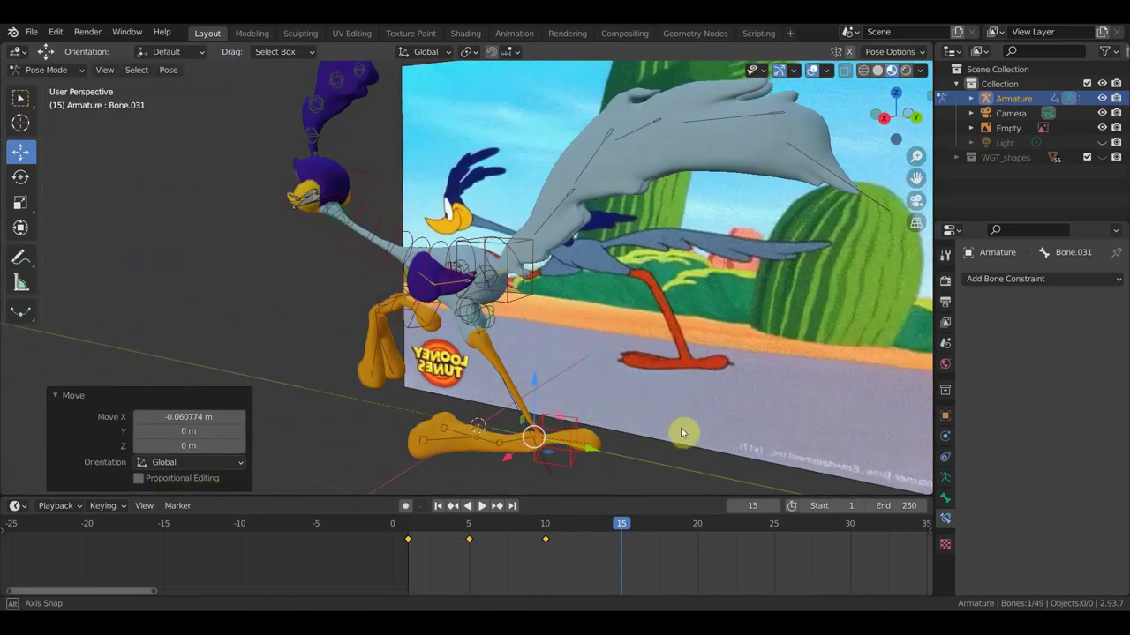
mouse_move(481, 335)
middle_down()
mouse_move(461, 330)
mouse_move(547, 350)
mouse_move(488, 353)
mouse_move(458, 340)
mouse_move(524, 340)
mouse_move(373, 326)
middle_up()
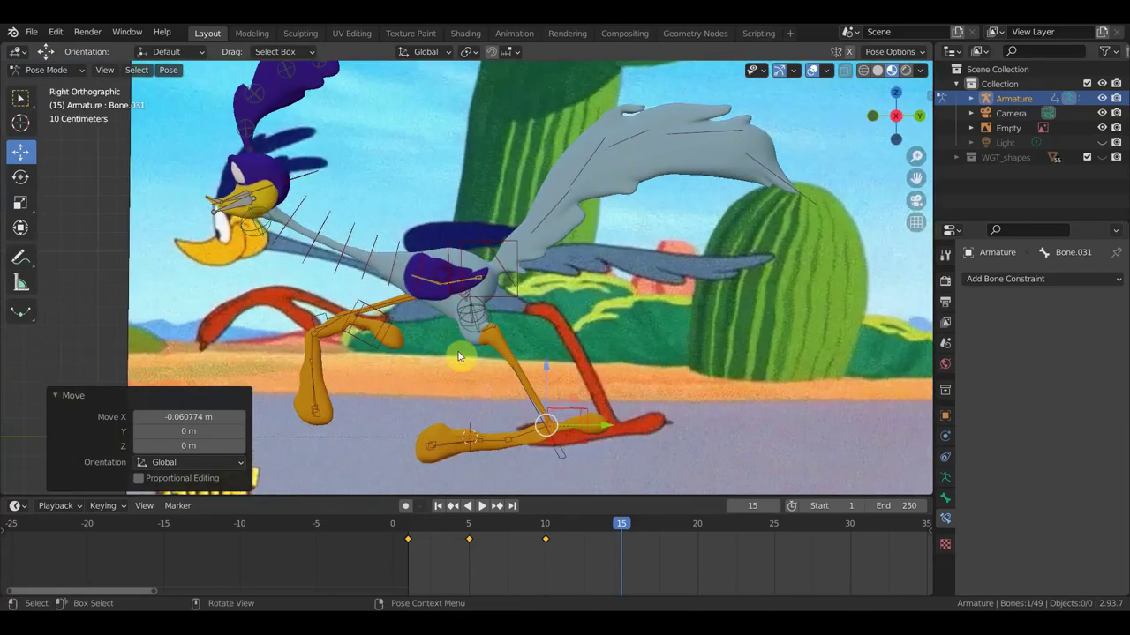
click(402, 333)
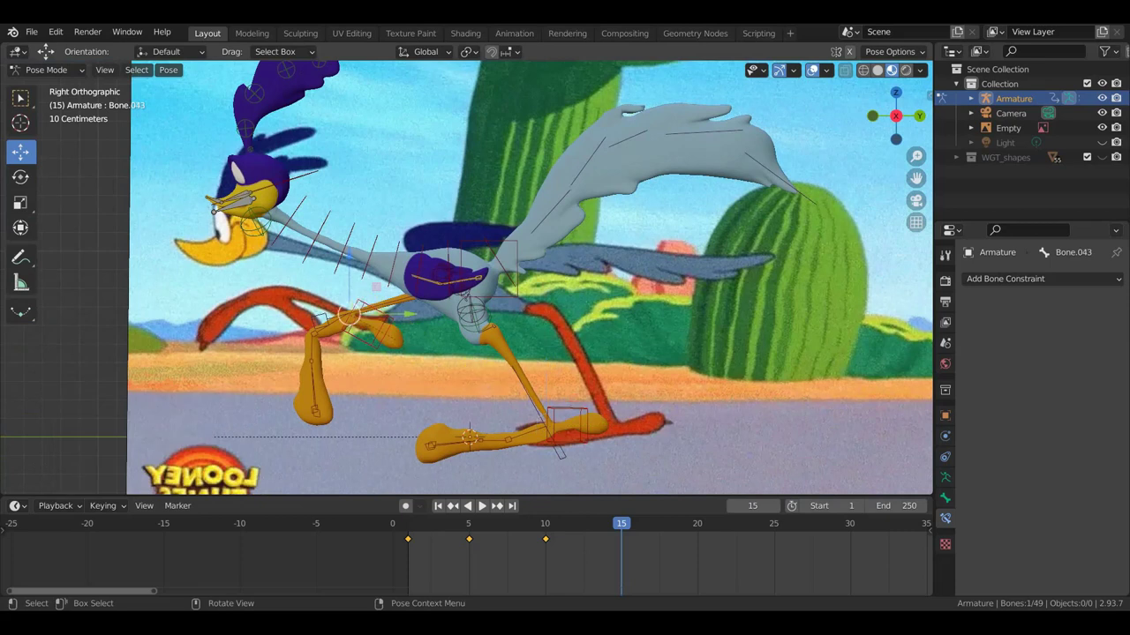
- Pose the back leg: control 53.5°, foot Bone.040 24.7°, toe Bone.041 -23.3°, then raise Bone.043
key(r)
click(370, 431)
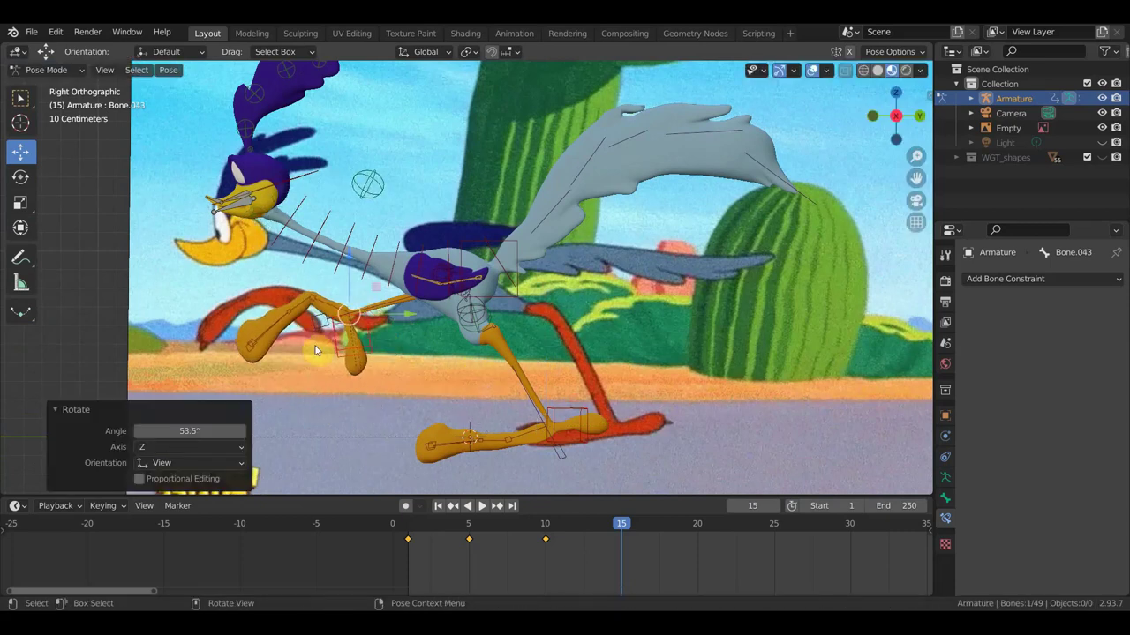
click(369, 371)
key(r)
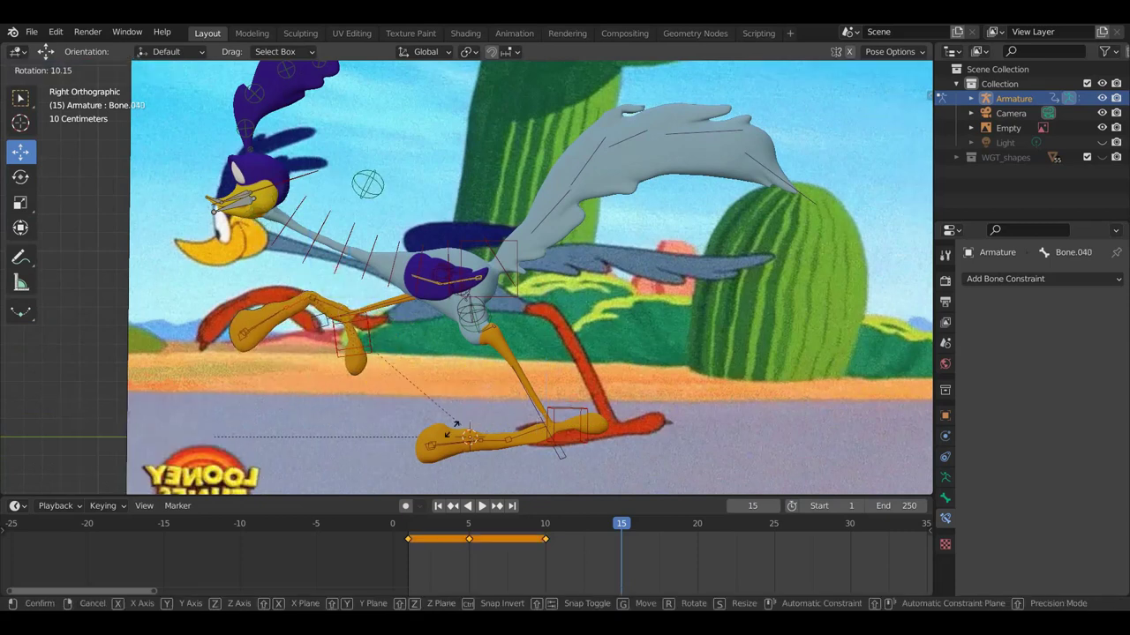
click(406, 435)
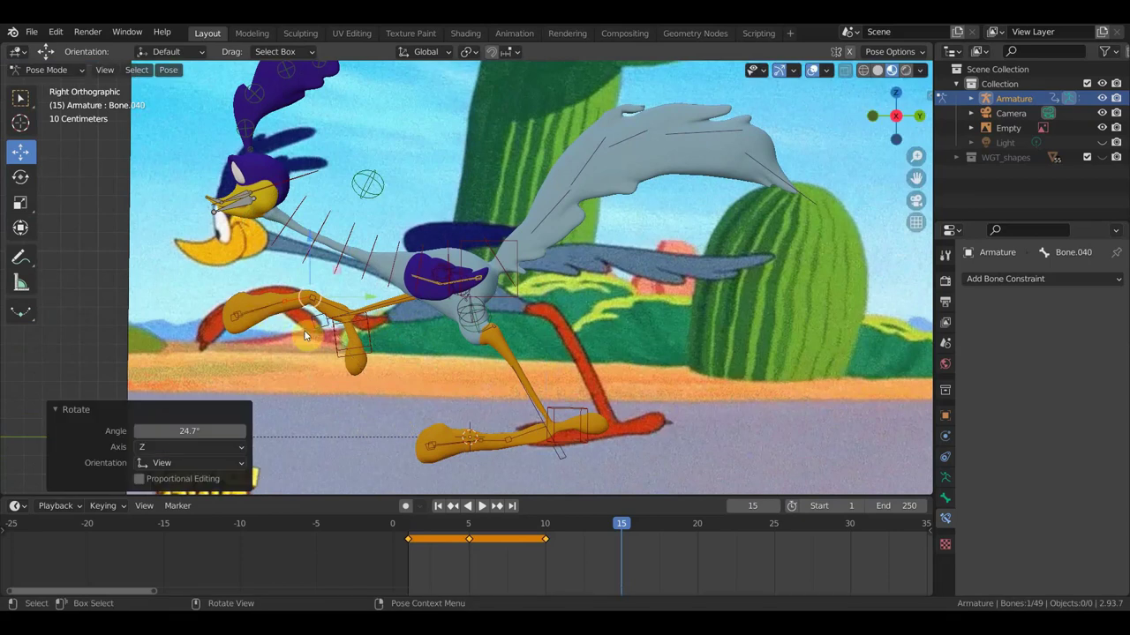
click(272, 320)
key(r)
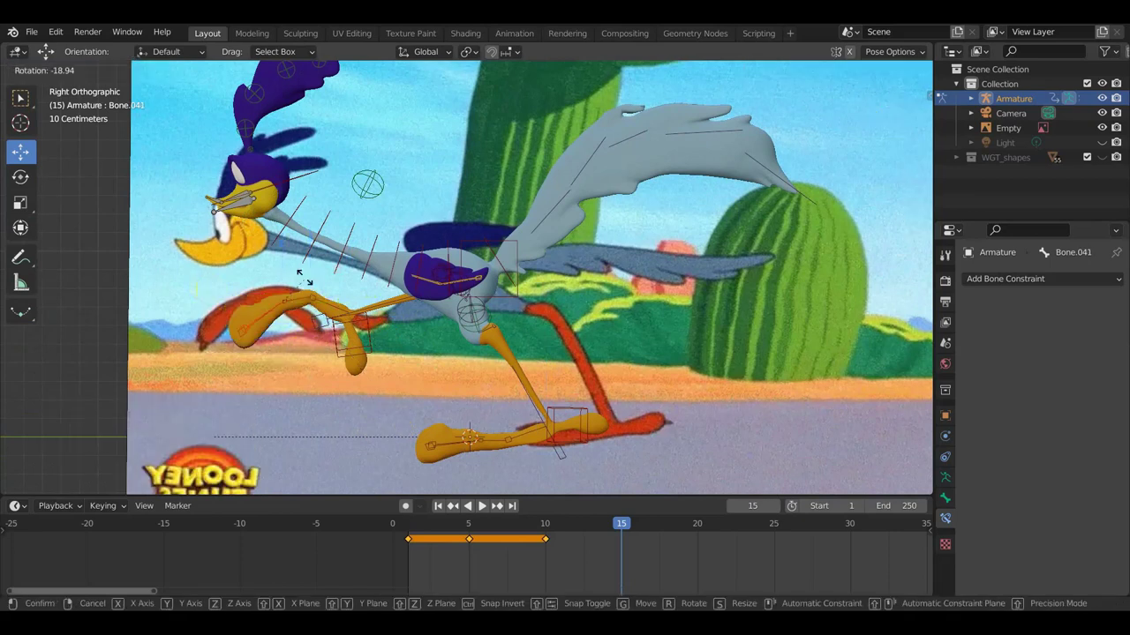
click(305, 279)
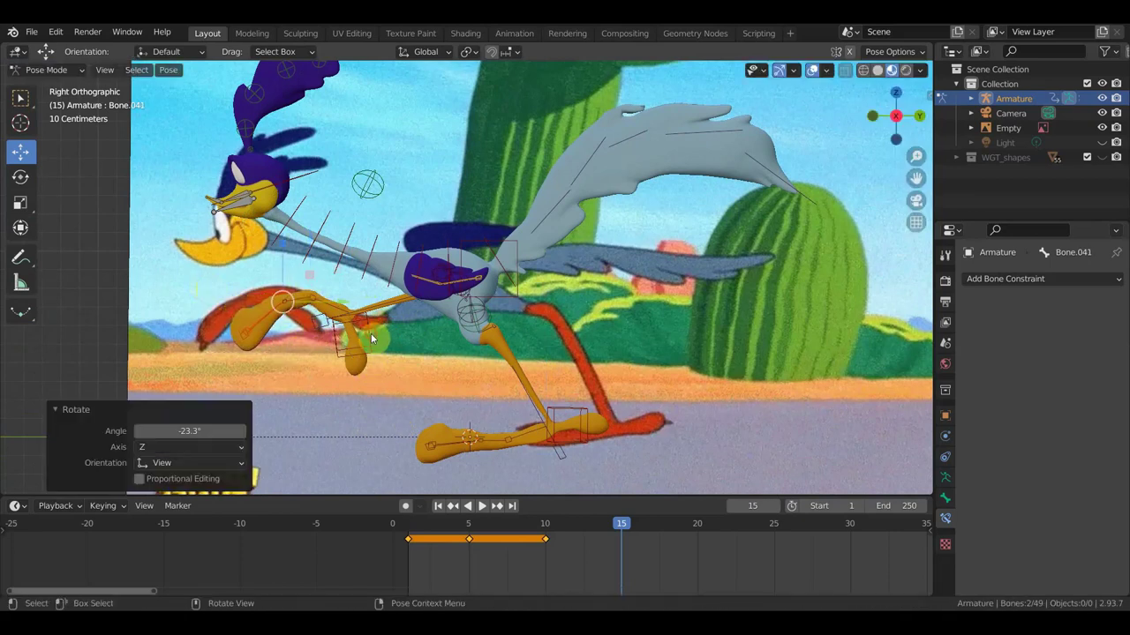
click(370, 334)
key(g)
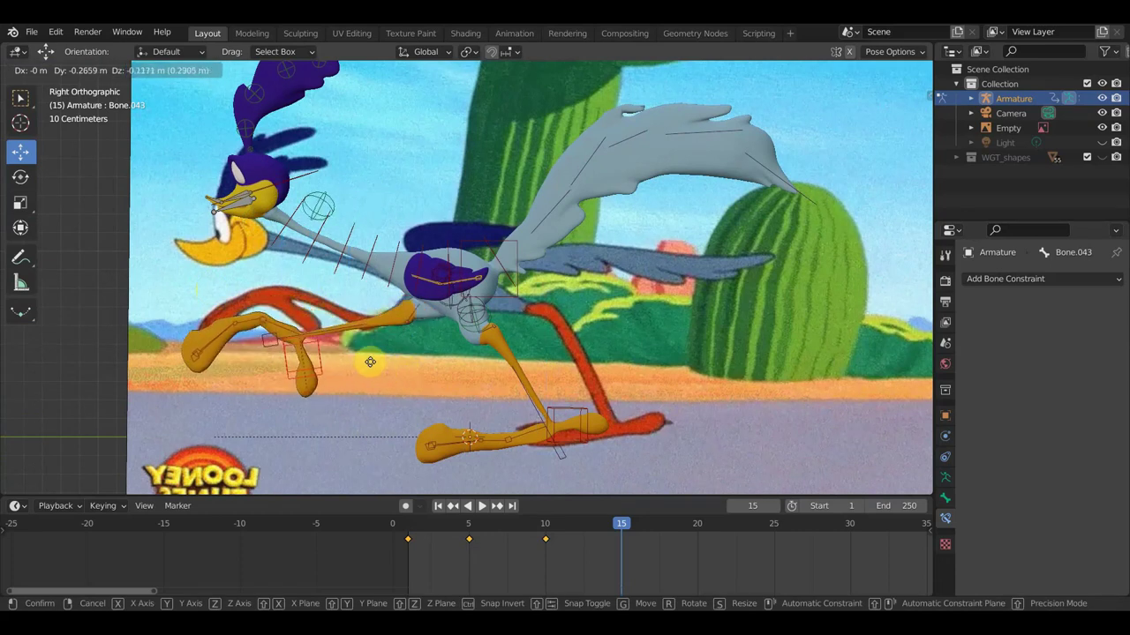
click(370, 357)
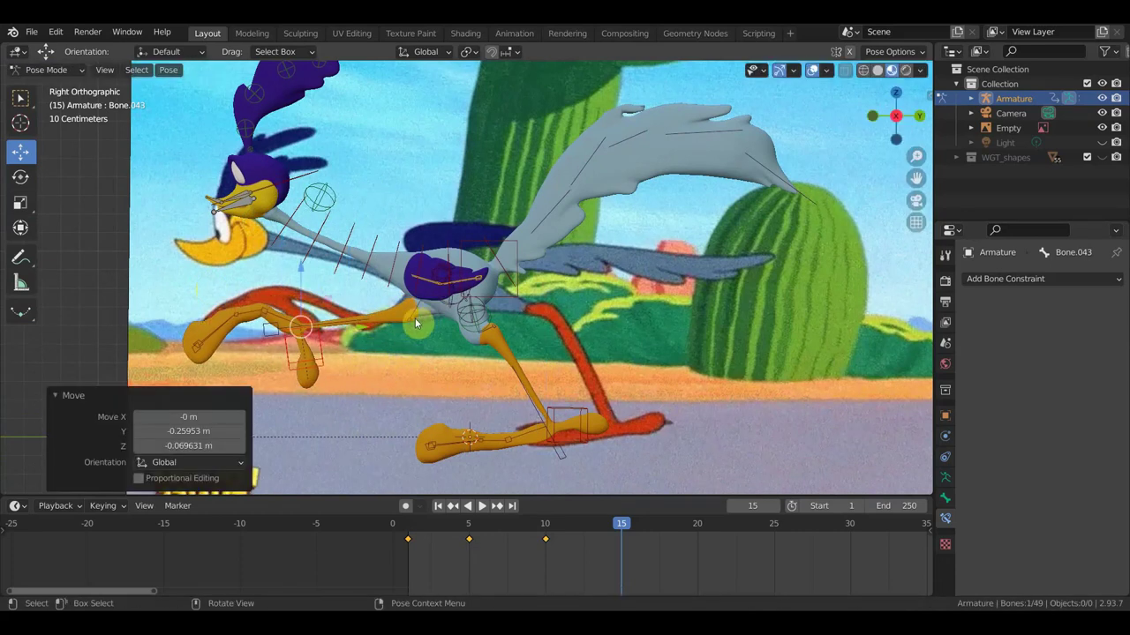
- Tilt the body bone -6.89° and pull tail tip Bone.022 down about 0.79 m
click(495, 250)
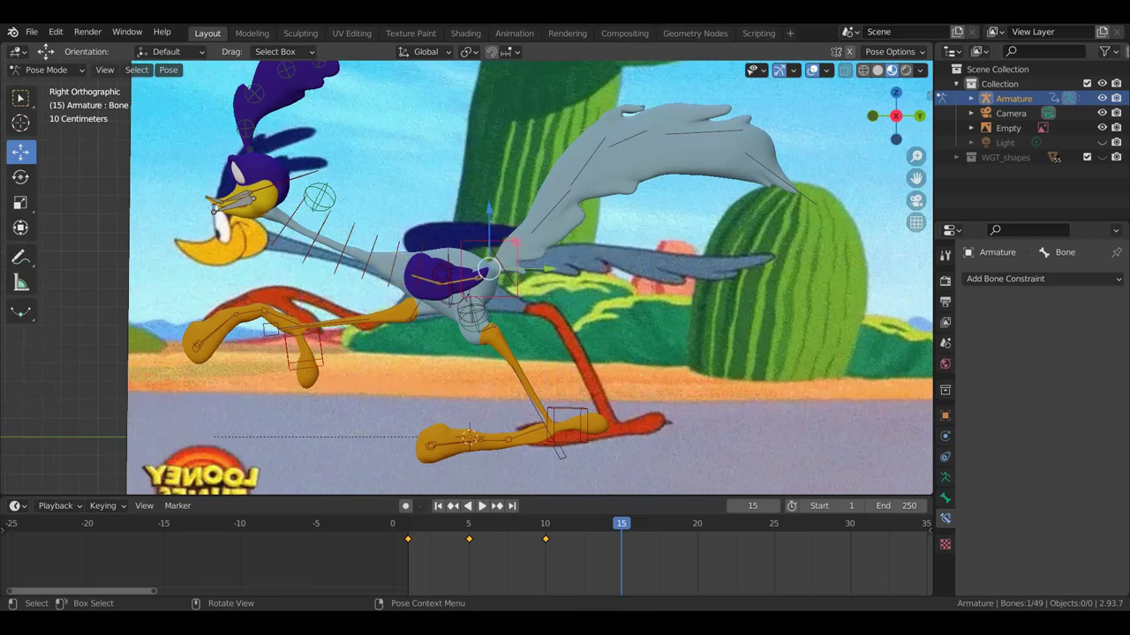
key(r)
click(628, 233)
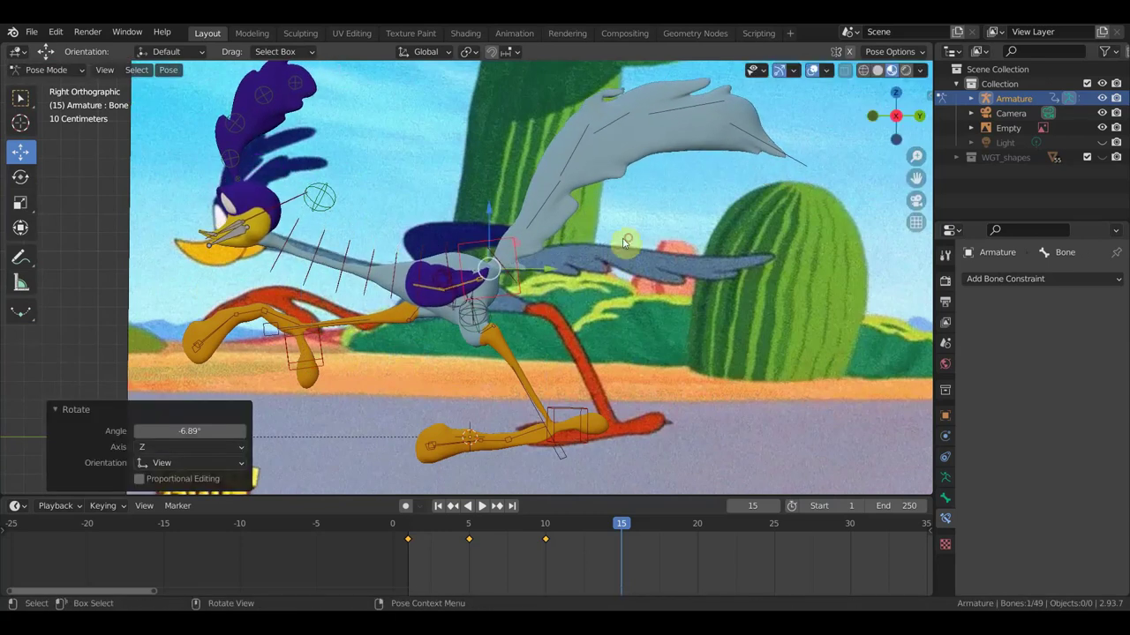
click(771, 150)
drag(775, 152, 829, 294)
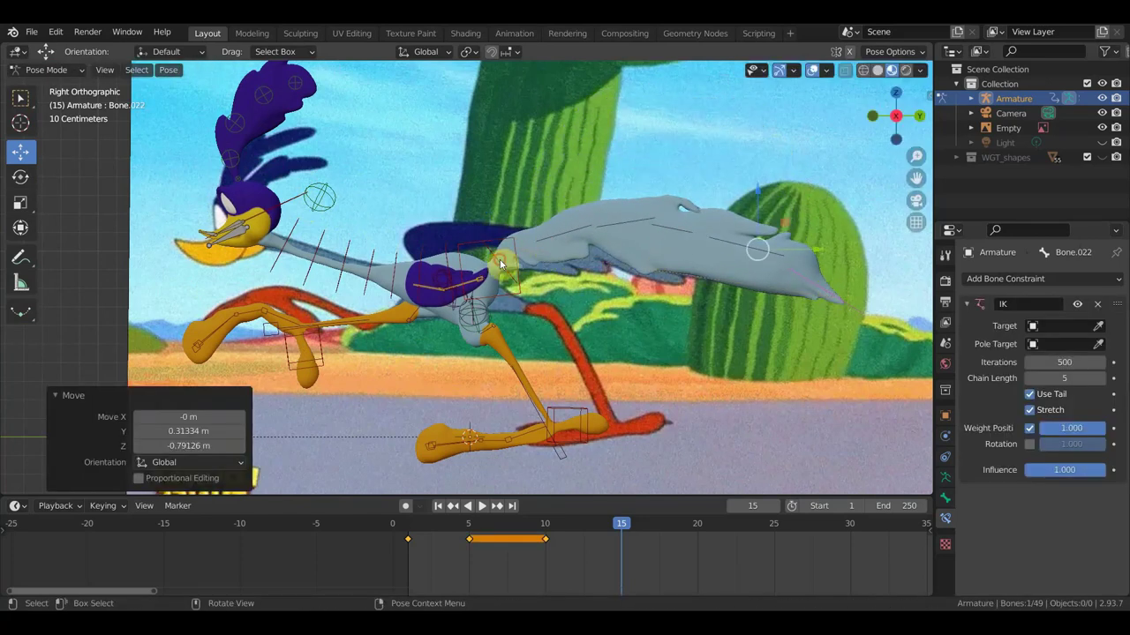
- Rotate the tail base about 7° and stretch the tail back along the reference tail
click(628, 288)
key(r)
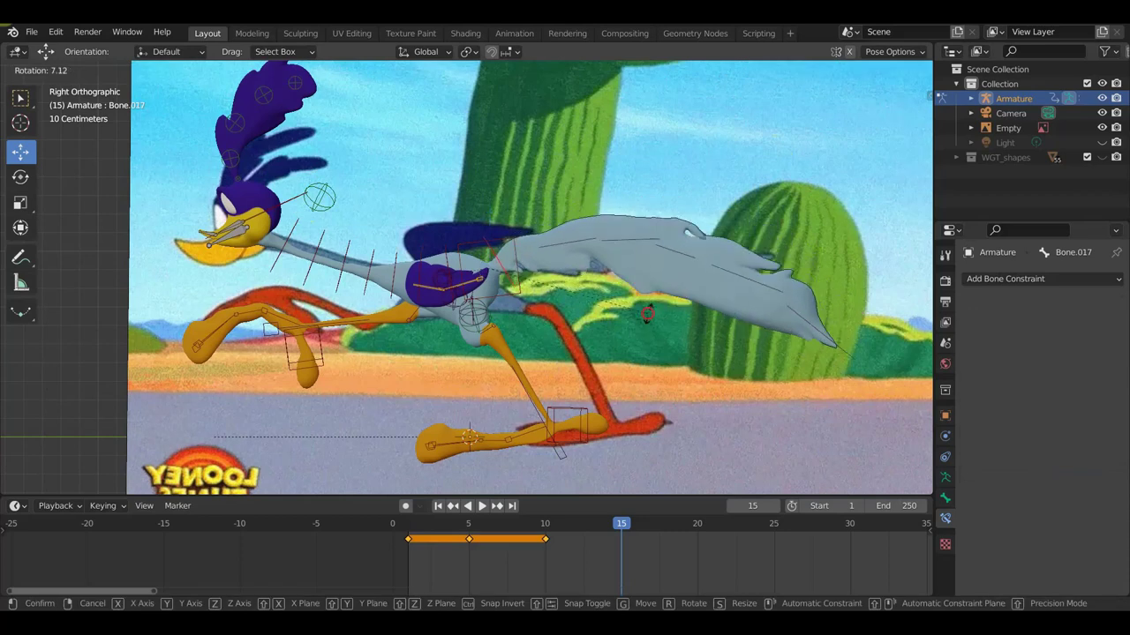
click(754, 291)
drag(808, 321, 743, 259)
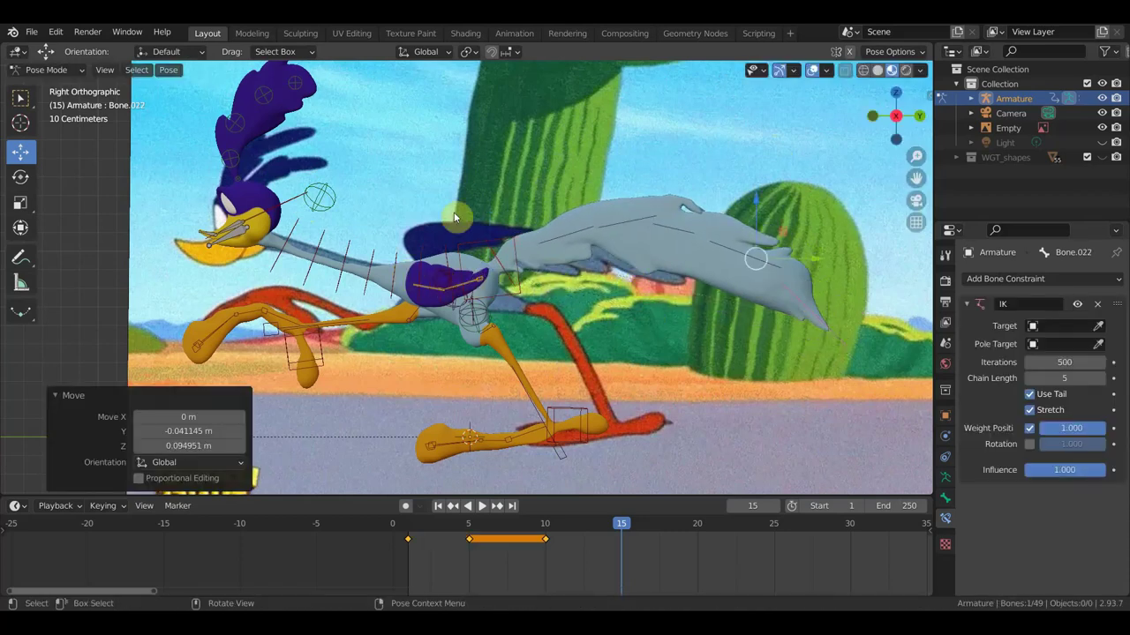
- Check the pose from other angles, then key location and rotation of all bones at frame 15
mouse_move(594, 367)
middle_down()
mouse_move(688, 391)
mouse_move(763, 378)
mouse_move(731, 374)
mouse_move(756, 371)
middle_up()
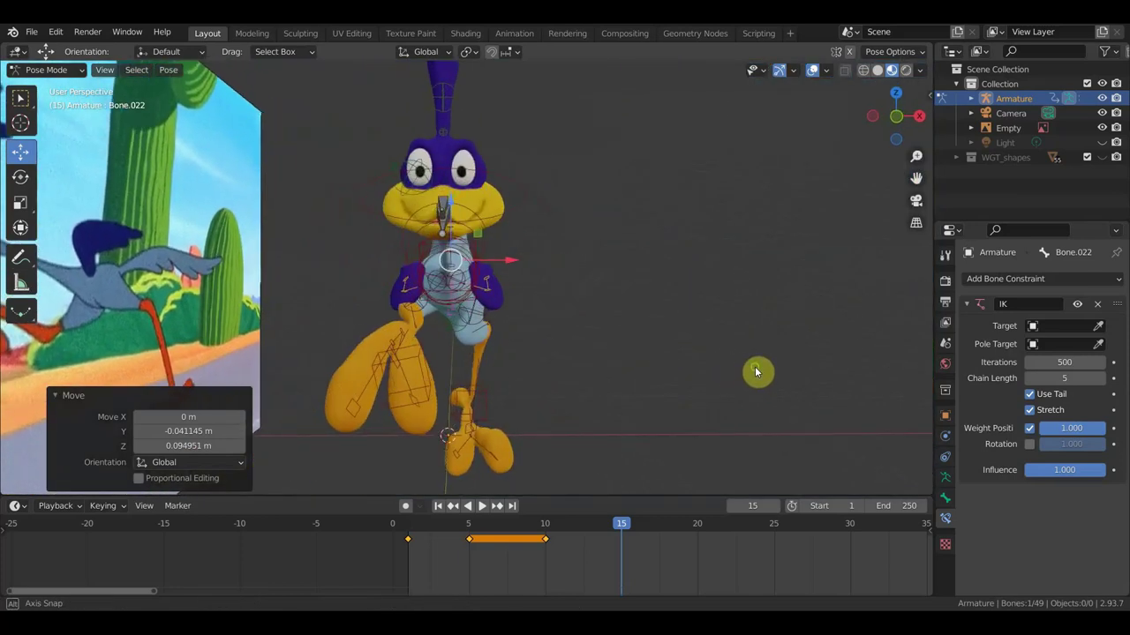
middle_drag(530, 373, 476, 424)
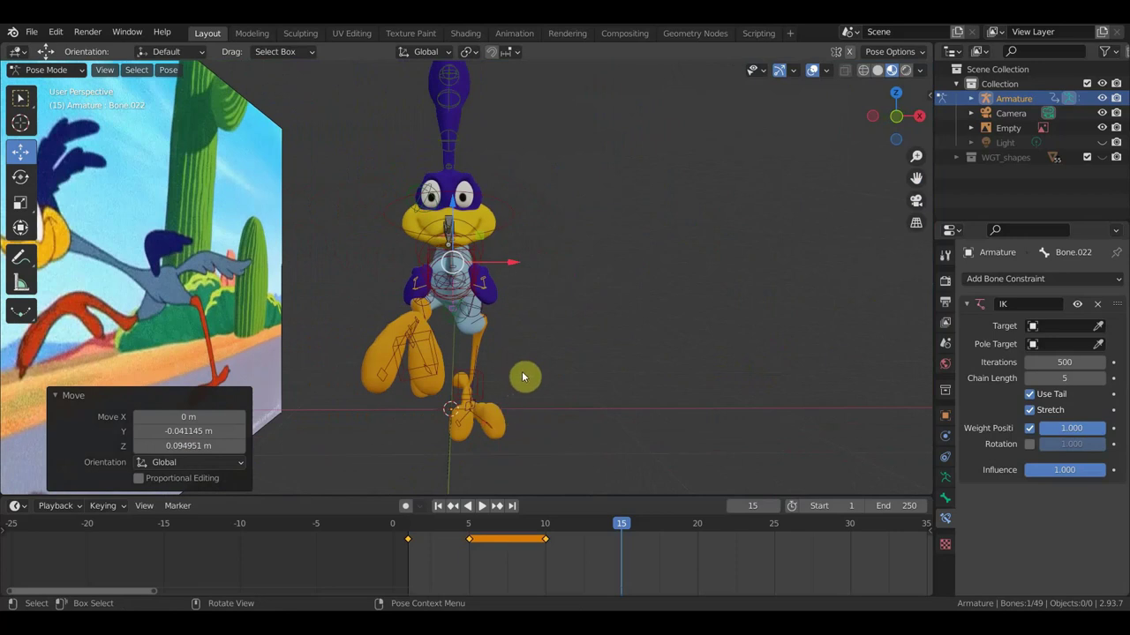
middle_drag(522, 377, 468, 368)
scroll(599, 385, up, 3)
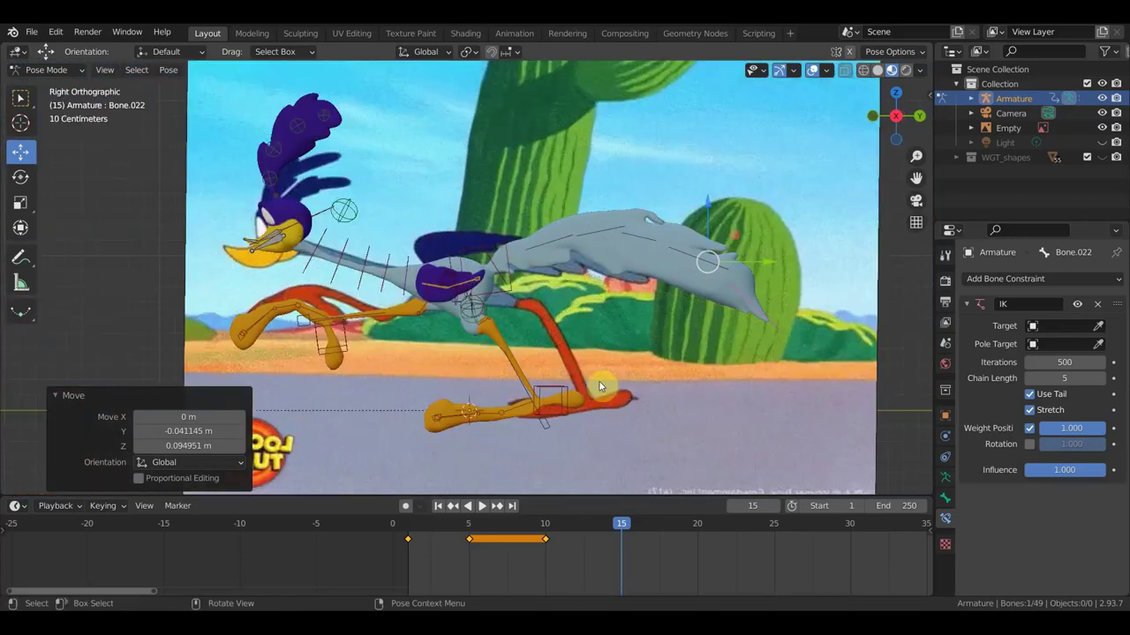
key(ctrl+z)
key(i)
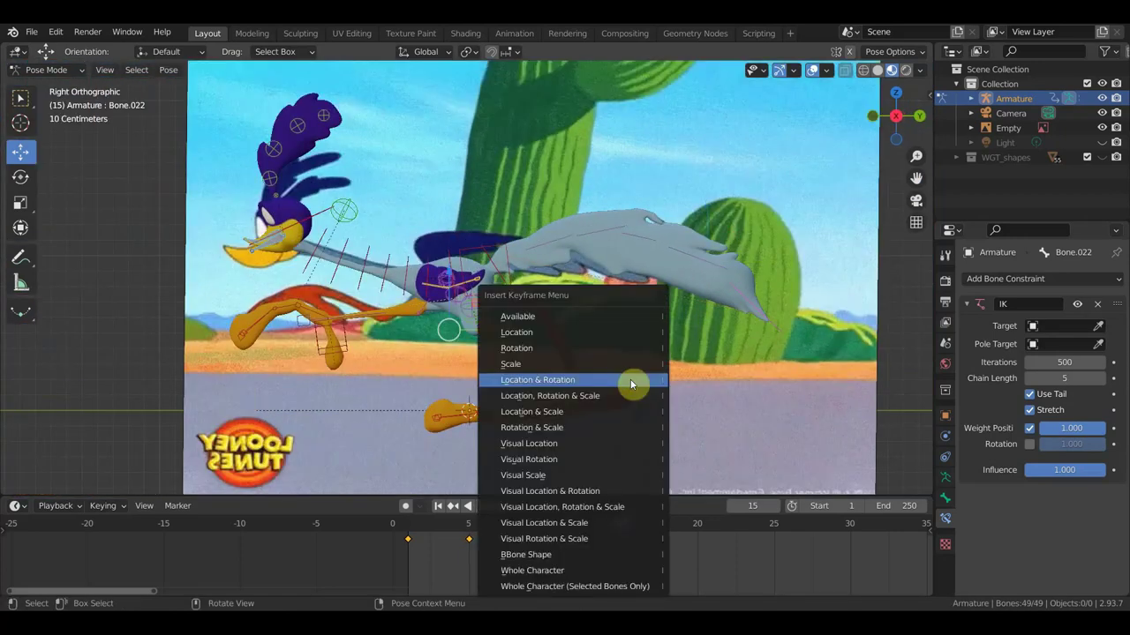
click(632, 382)
- Scrub back to the start to review the four poses, then forward to frame 20
mouse_move(622, 524)
mouse_down()
mouse_move(341, 512)
mouse_move(605, 525)
mouse_move(454, 525)
mouse_move(477, 525)
mouse_up()
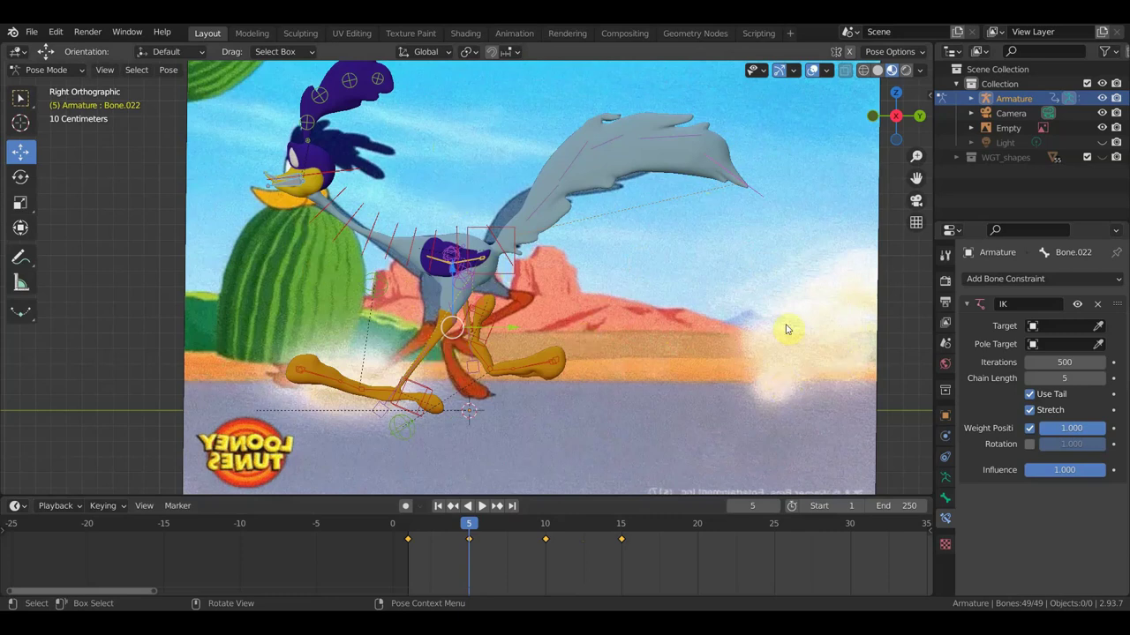
mouse_move(465, 524)
mouse_down()
mouse_move(628, 542)
mouse_move(373, 535)
mouse_move(525, 537)
mouse_move(701, 564)
mouse_up()
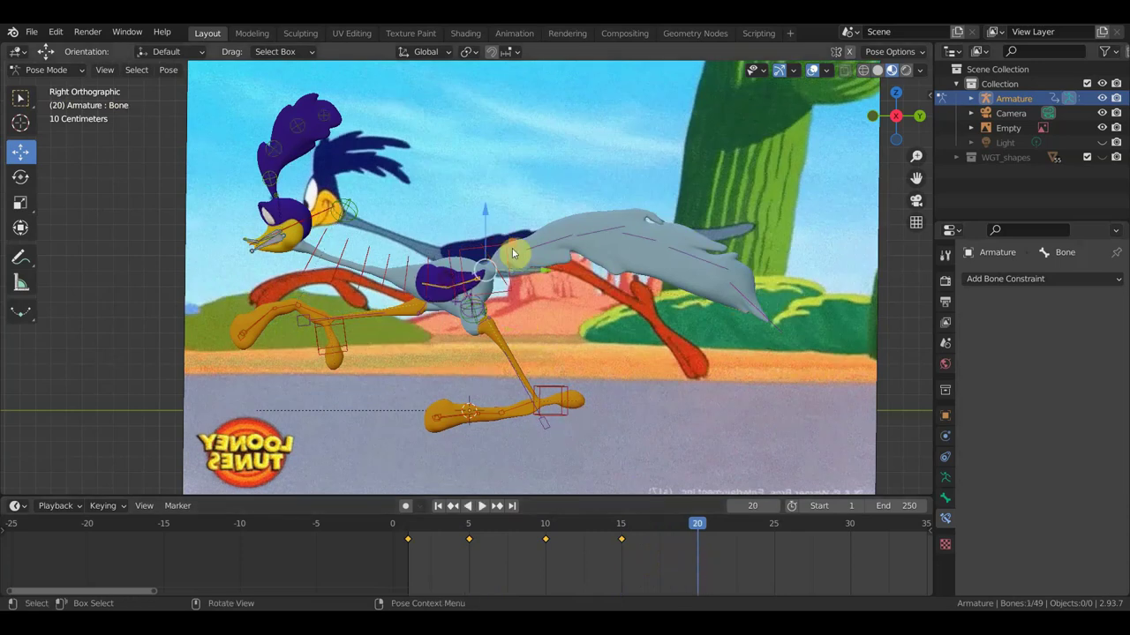
- Shift the upper body and give it a small tilt for frame 20
key(g)
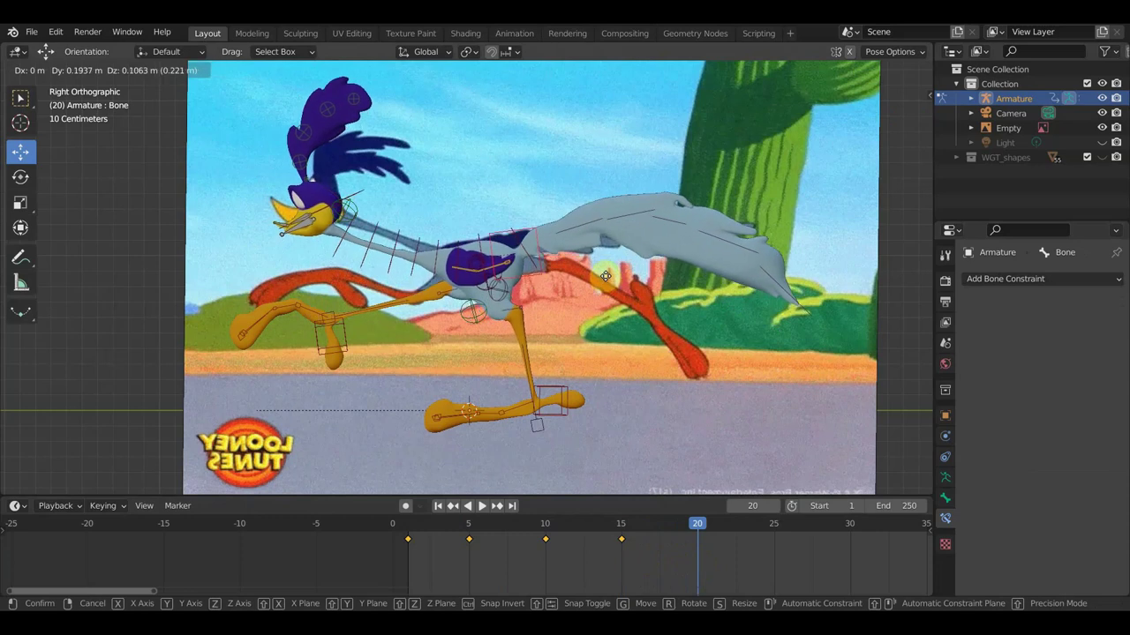
click(603, 274)
key(r)
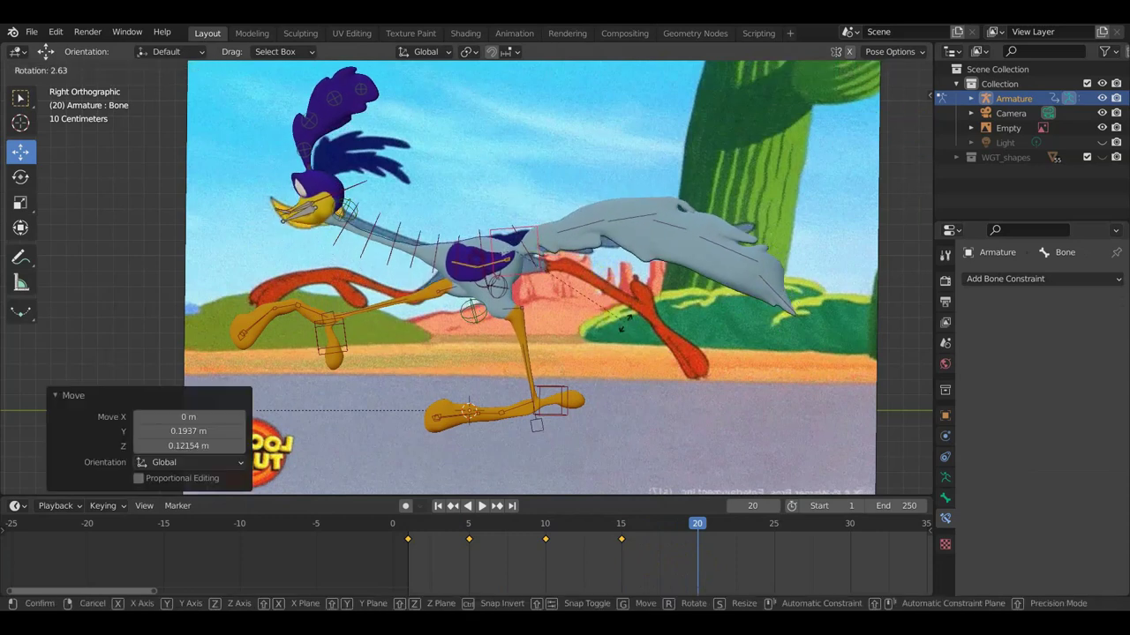
click(622, 329)
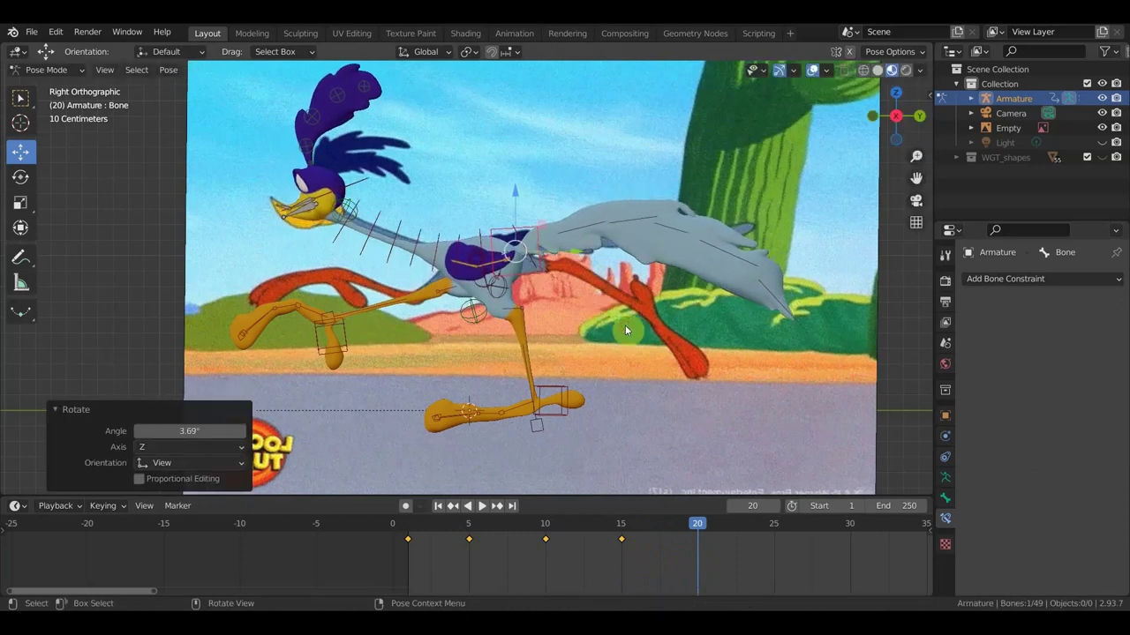
- Swing the forward foot up behind under the tail and raise the other foot's control Bone.043
click(566, 392)
key(g)
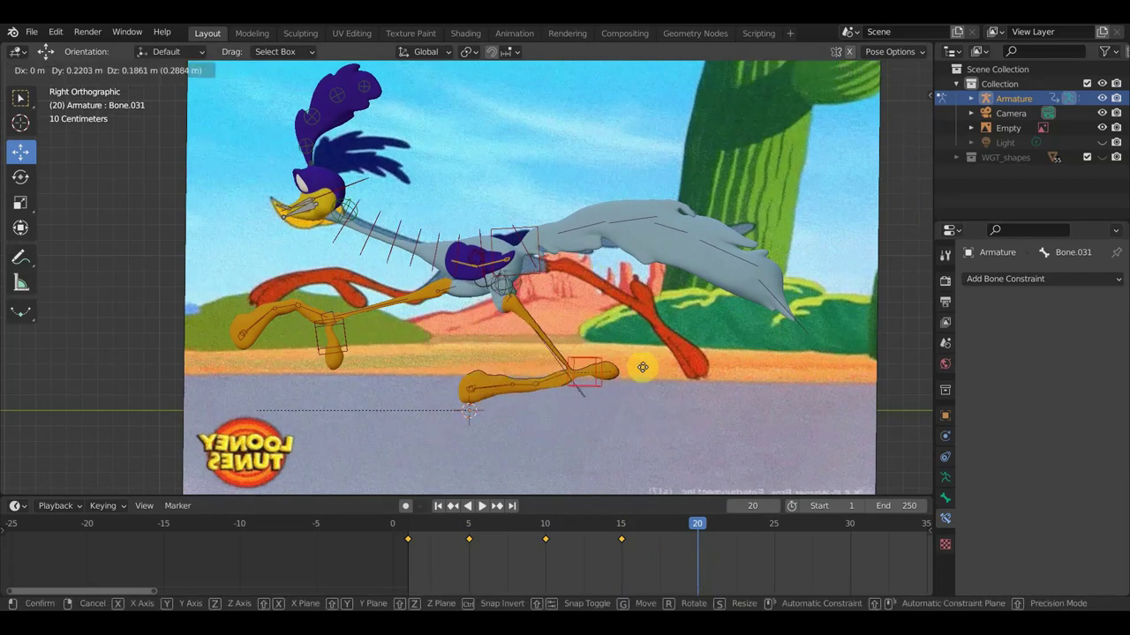
click(697, 389)
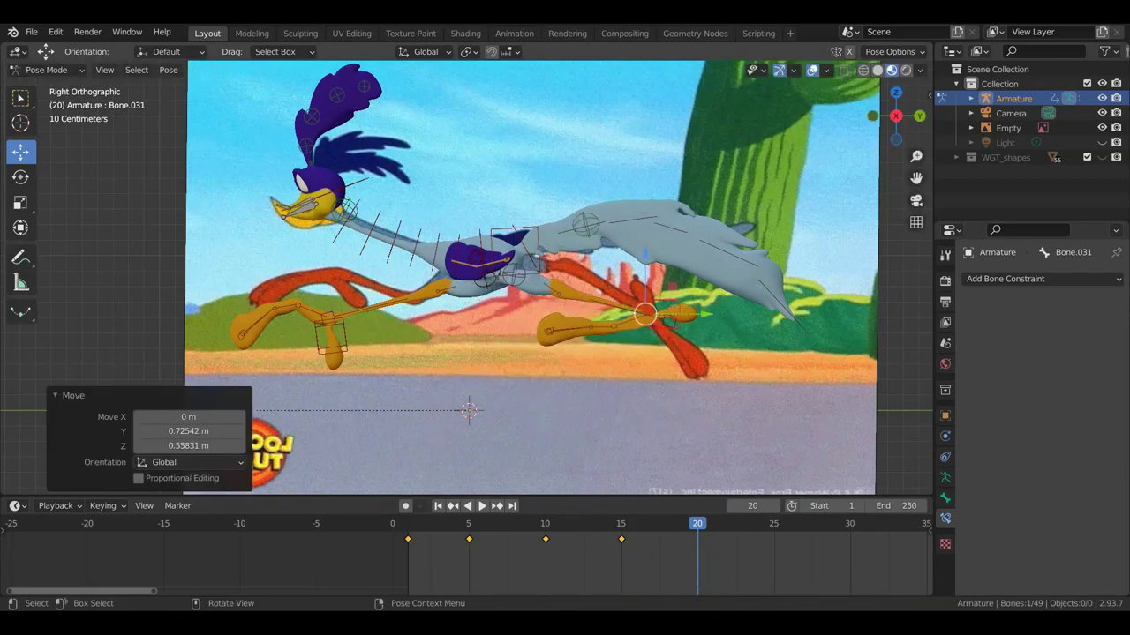
key(r)
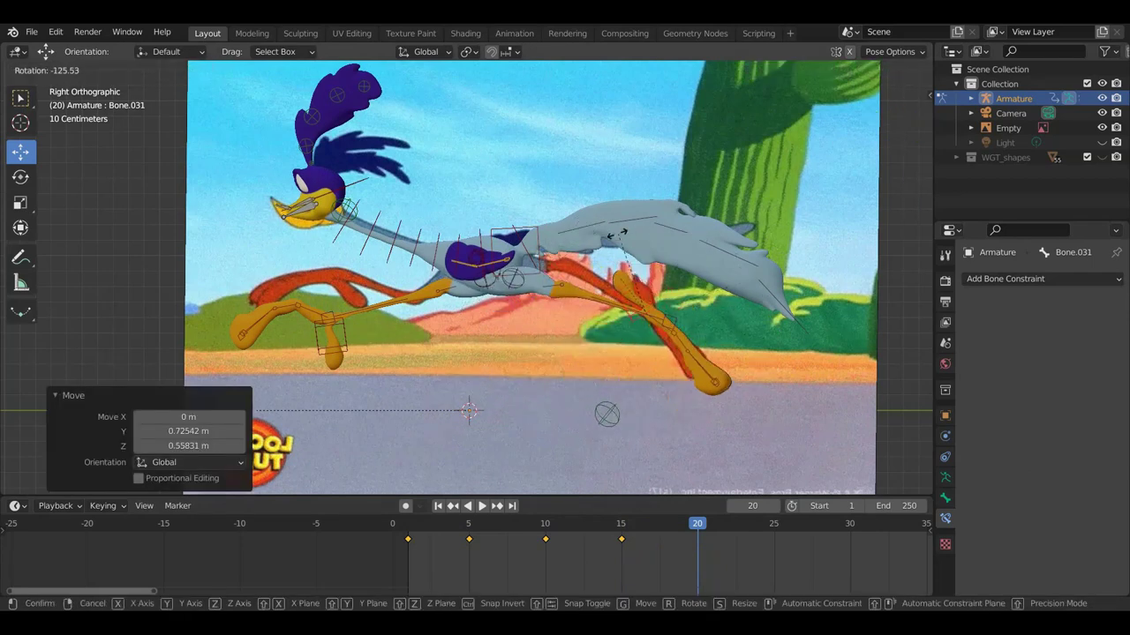
click(618, 238)
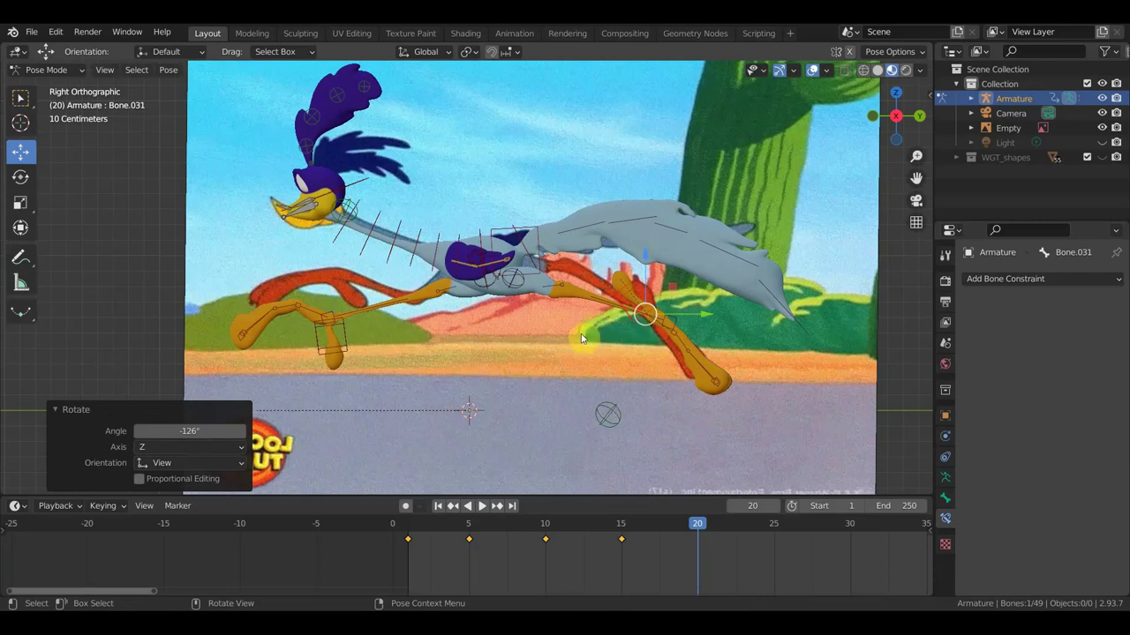
click(343, 334)
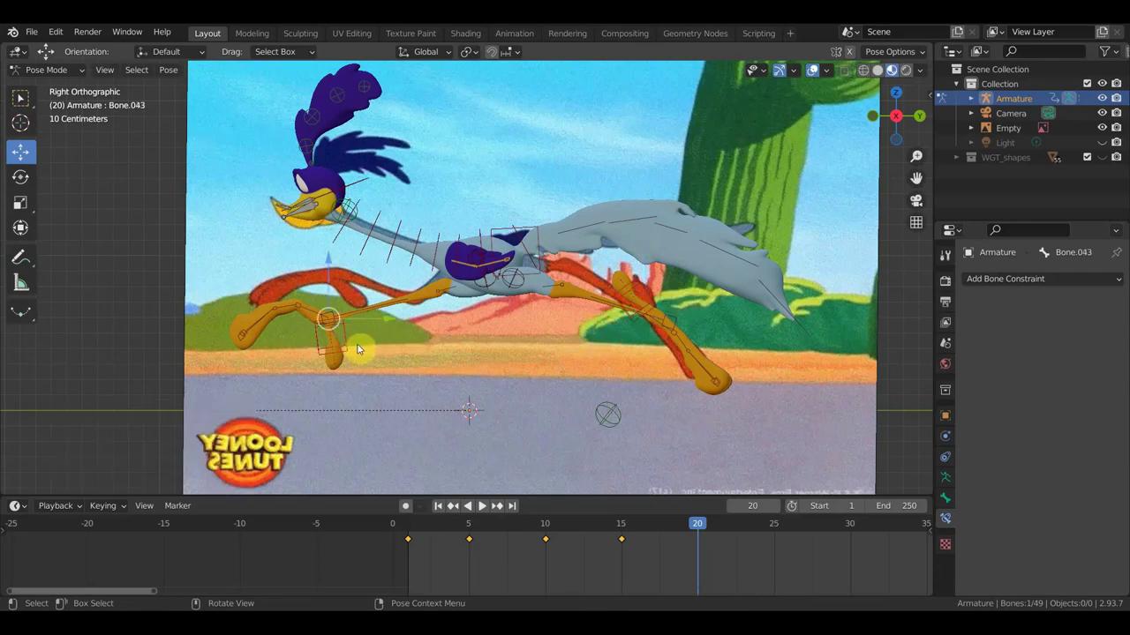
key(g)
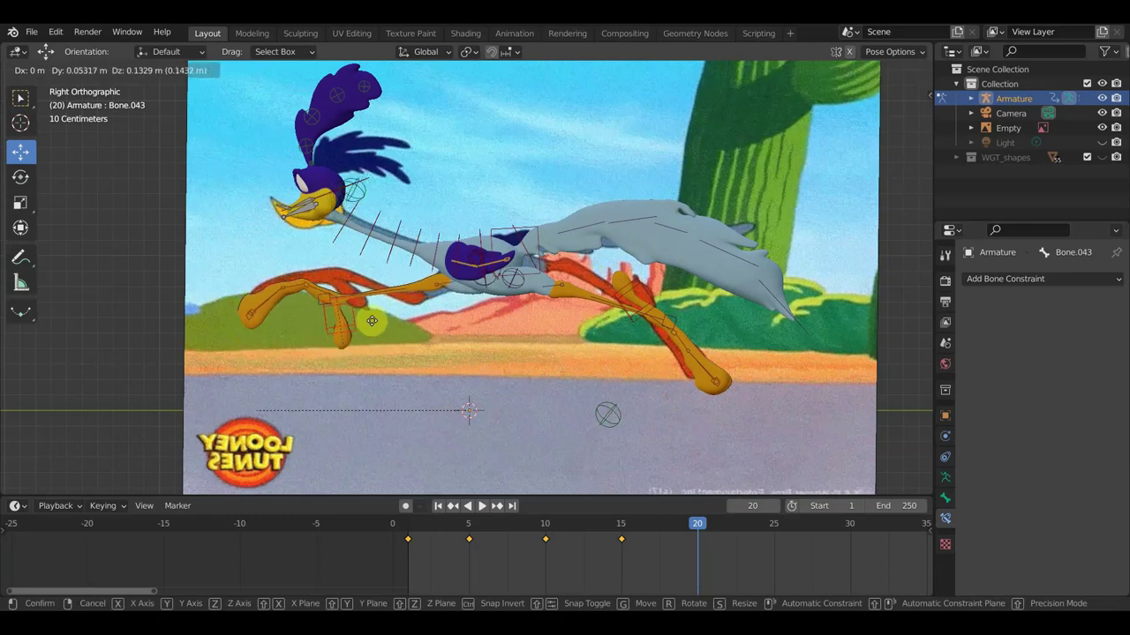
click(371, 325)
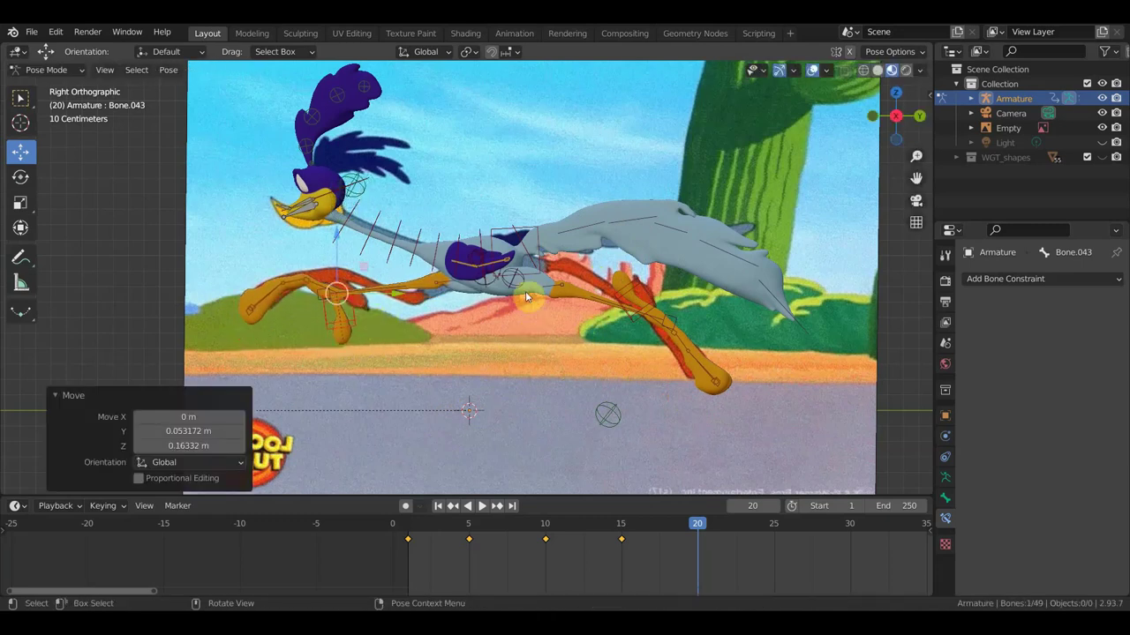
- Lift tail tip Bone.022 and key location and rotation of all bones at frame 20
click(790, 309)
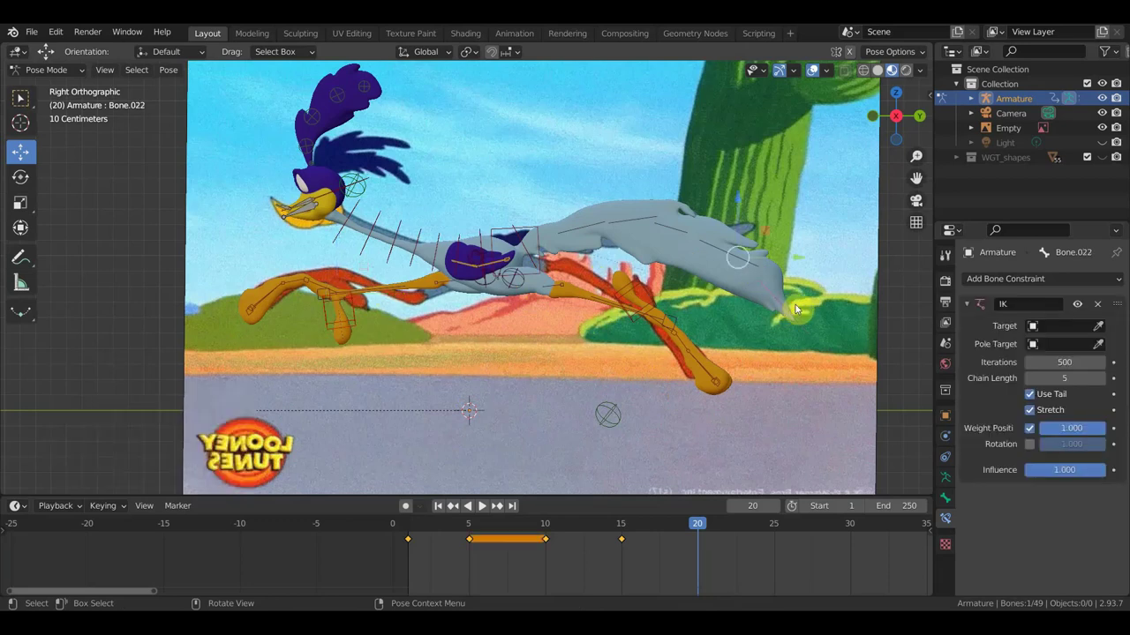
key(g)
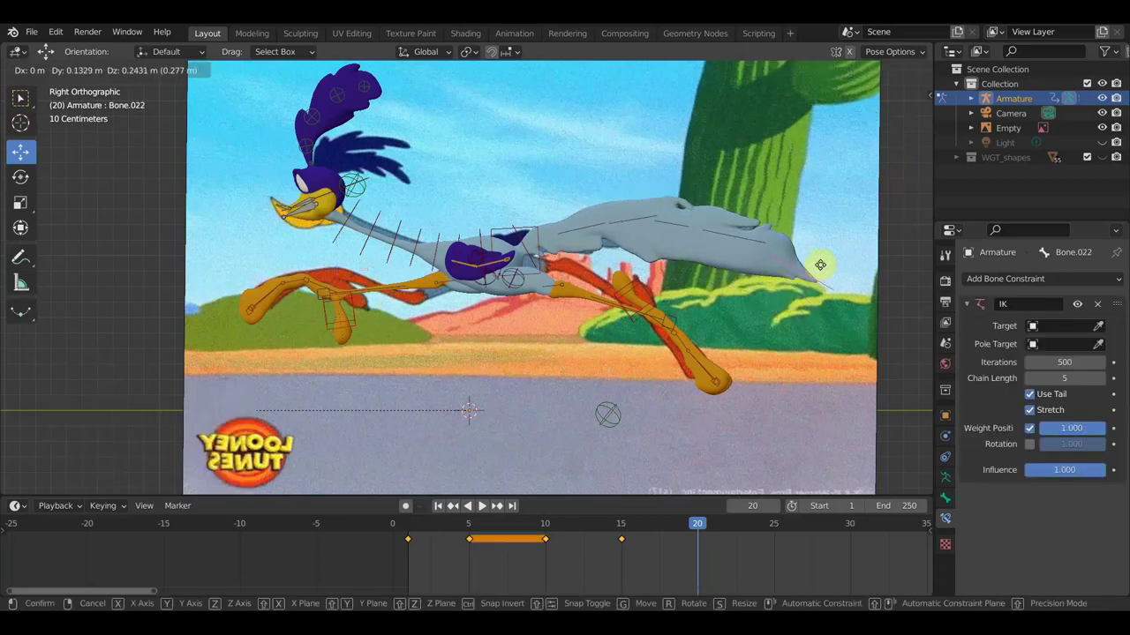
click(820, 264)
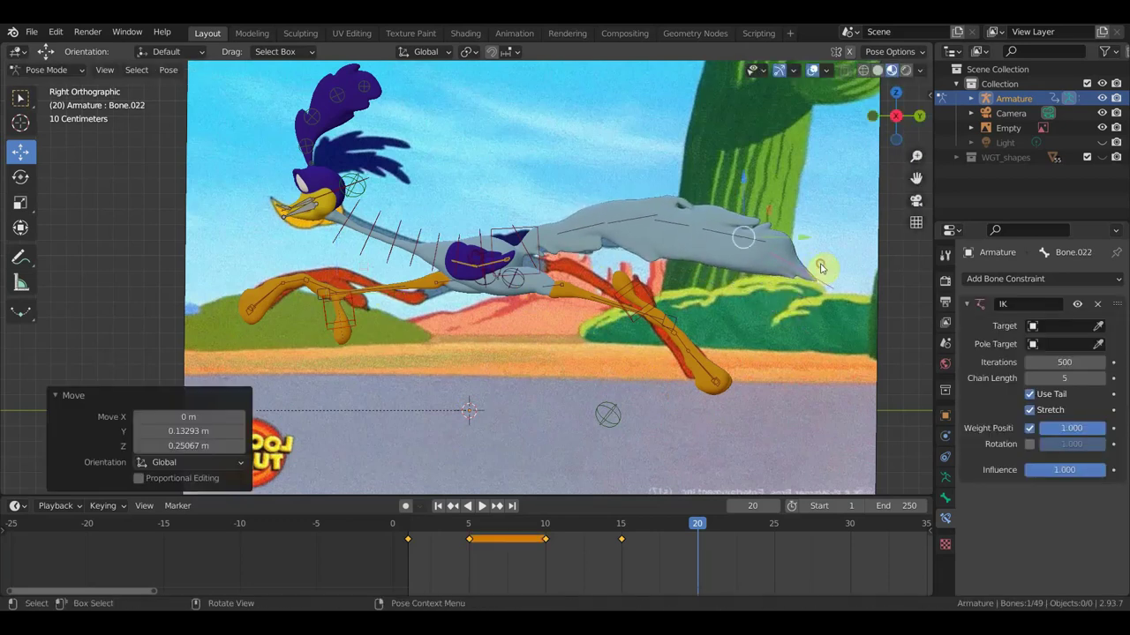
key(a)
key(i)
click(764, 293)
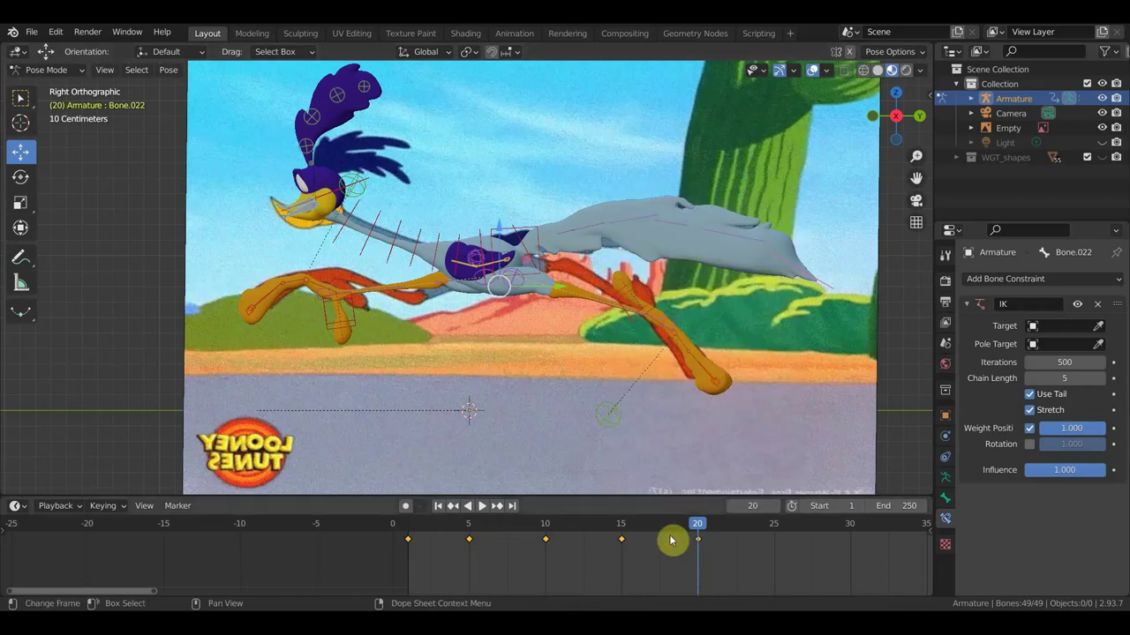
- At frame 25, shift foot bone Bone.031 -0.118 m in Y and up 0.080 m
mouse_move(697, 524)
mouse_down()
mouse_move(510, 524)
mouse_move(357, 497)
mouse_move(769, 512)
mouse_up()
mouse_move(733, 383)
middle_down()
mouse_move(706, 429)
mouse_move(687, 435)
mouse_move(715, 412)
middle_up()
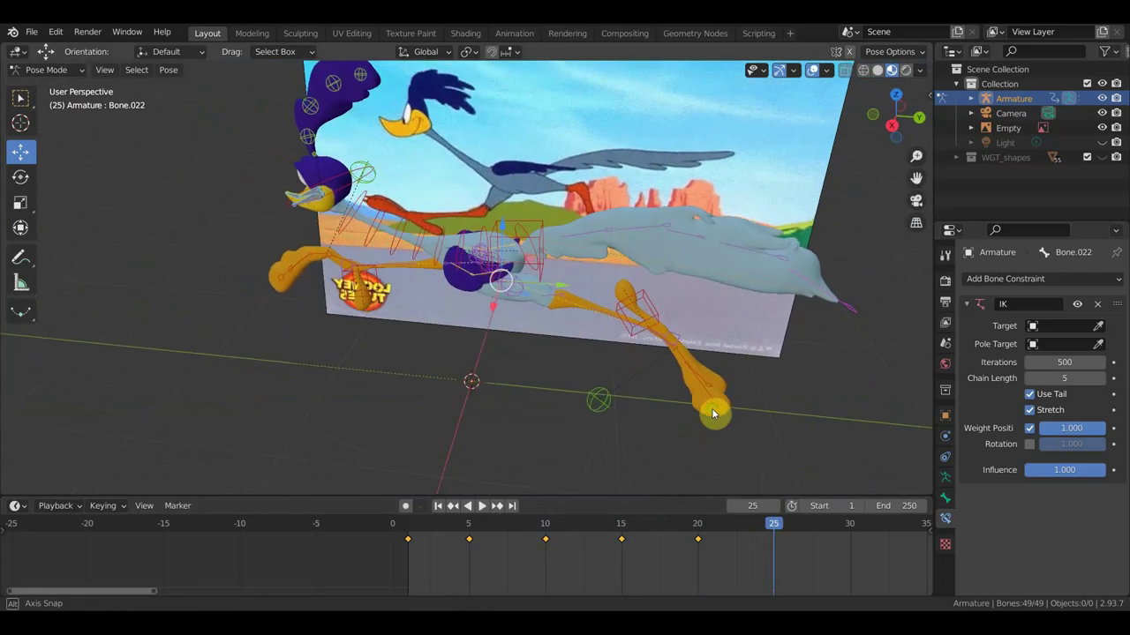
key(KP_1)
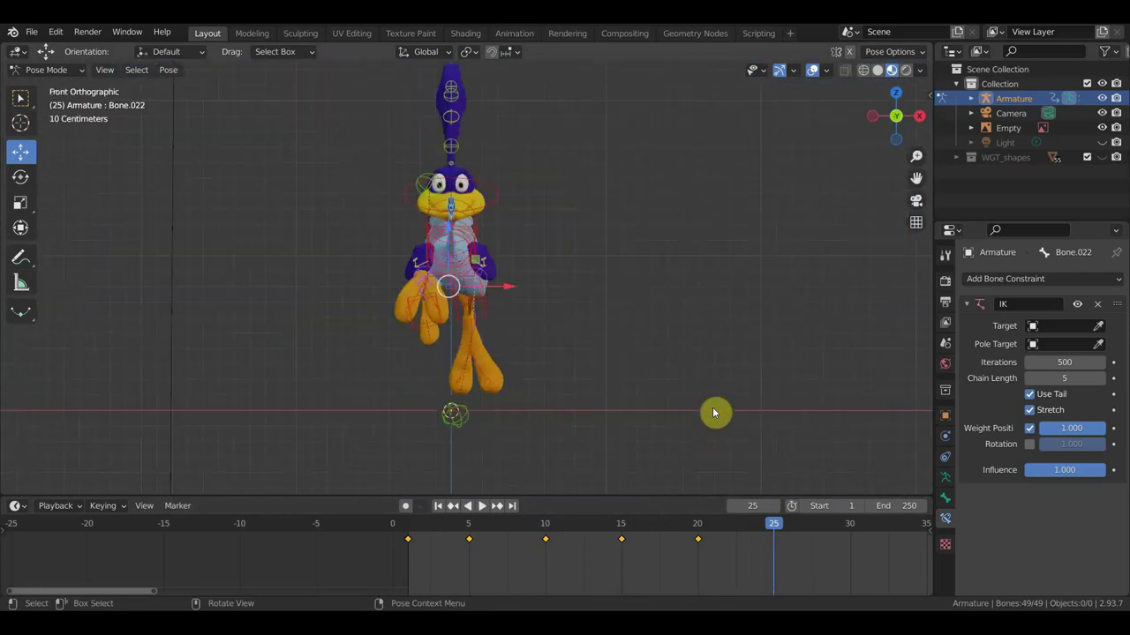
key(KP_3)
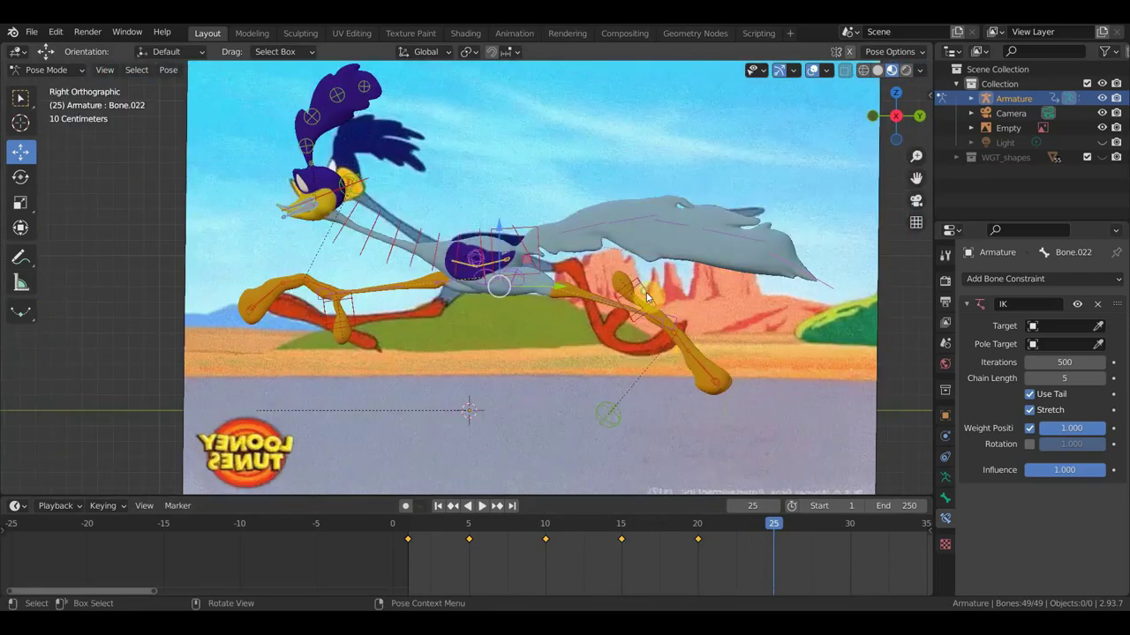
click(704, 329)
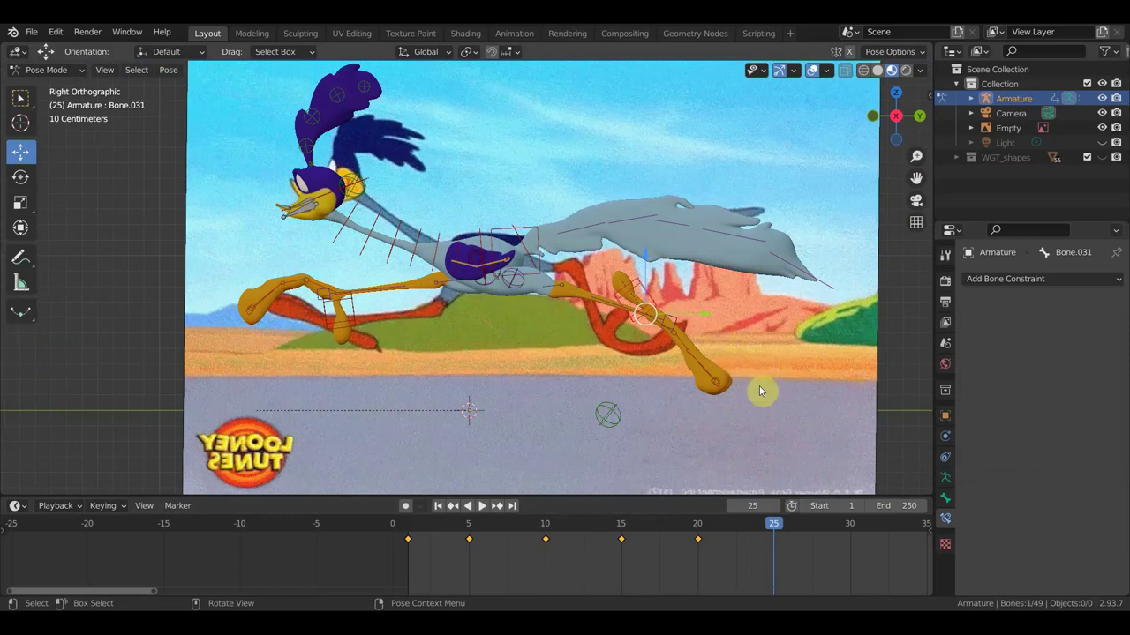
key(g)
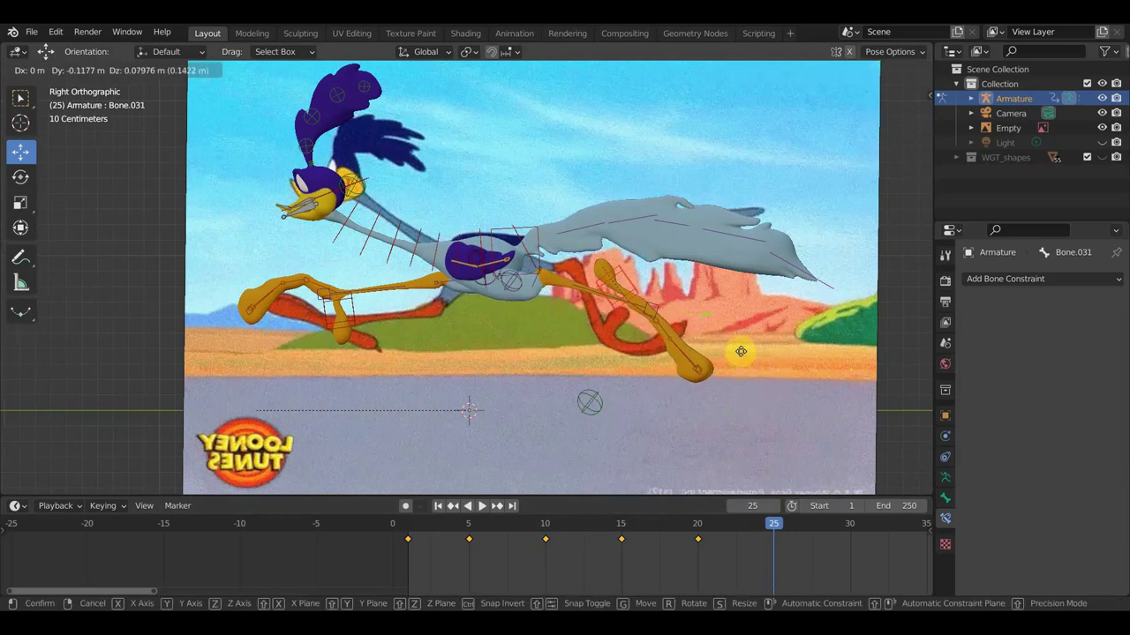
click(740, 352)
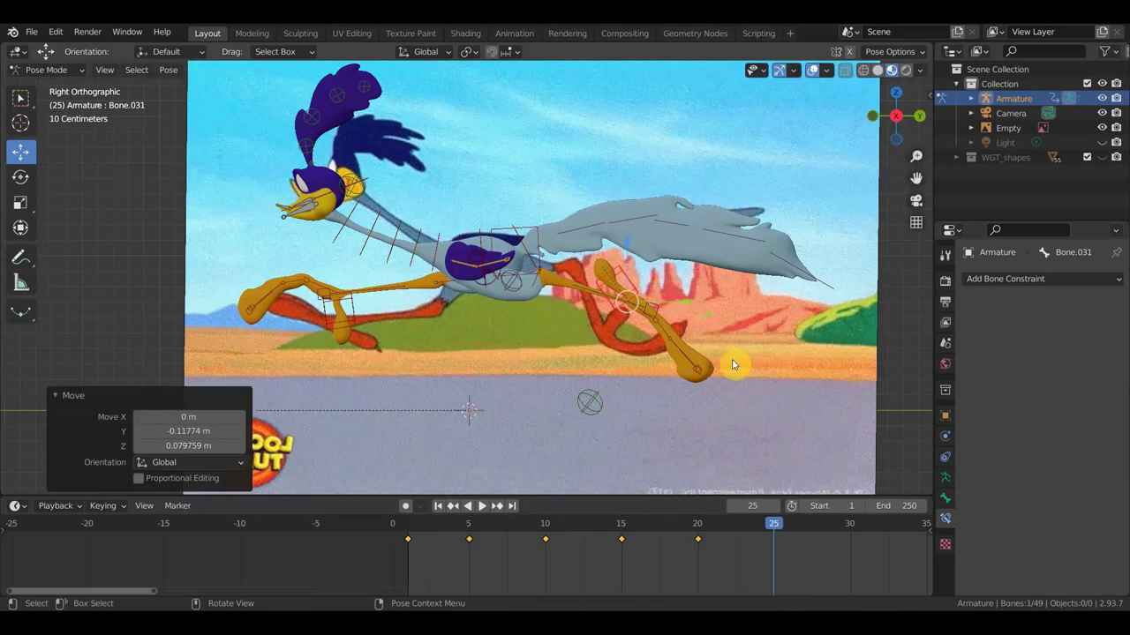
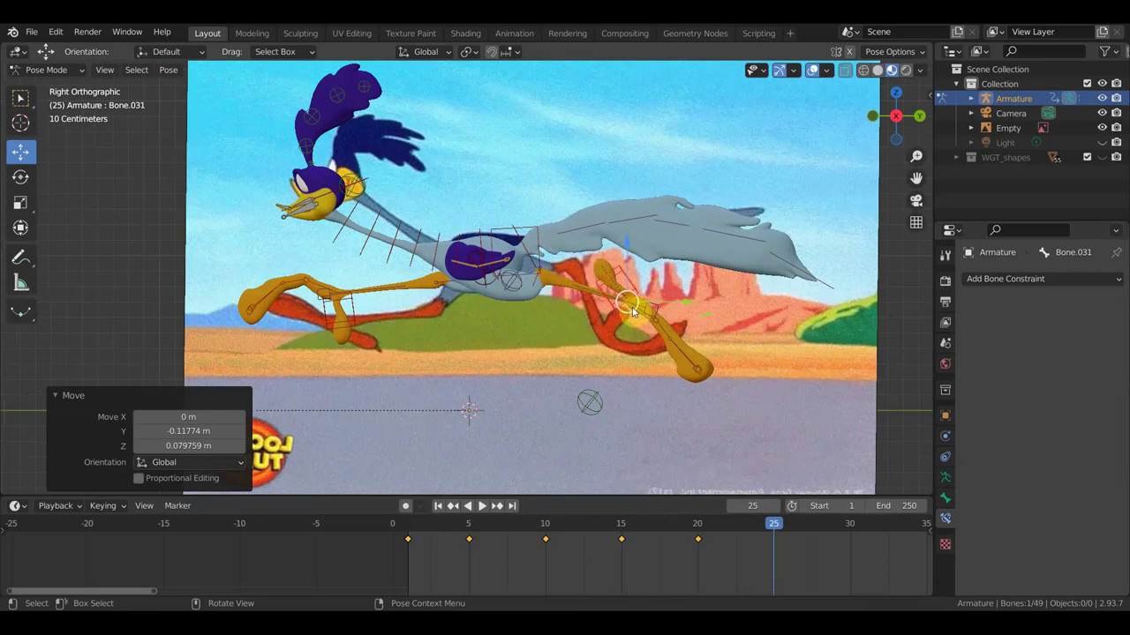
- At frame 25, rotate and move the back lower leg, then rotate the back foot
click(622, 281)
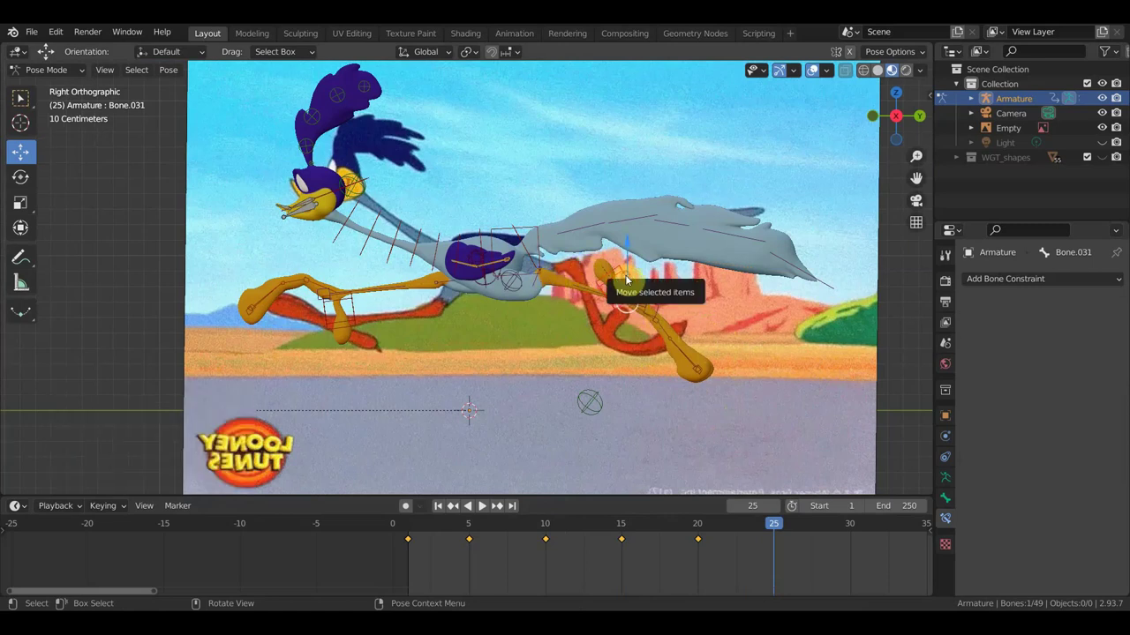
key(r)
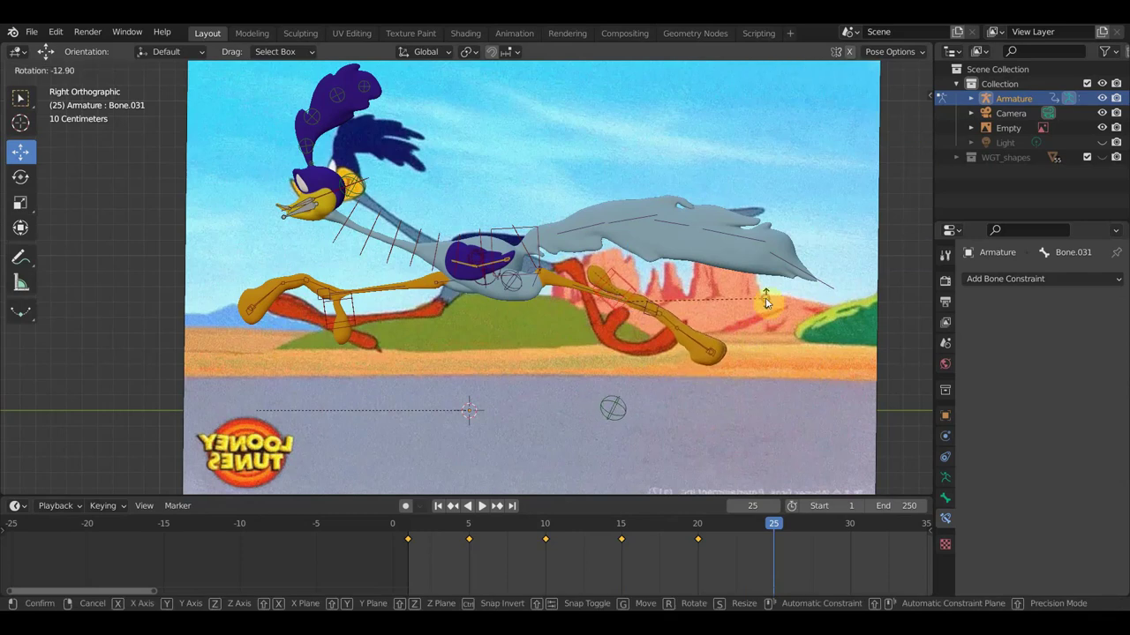
click(744, 320)
key(g)
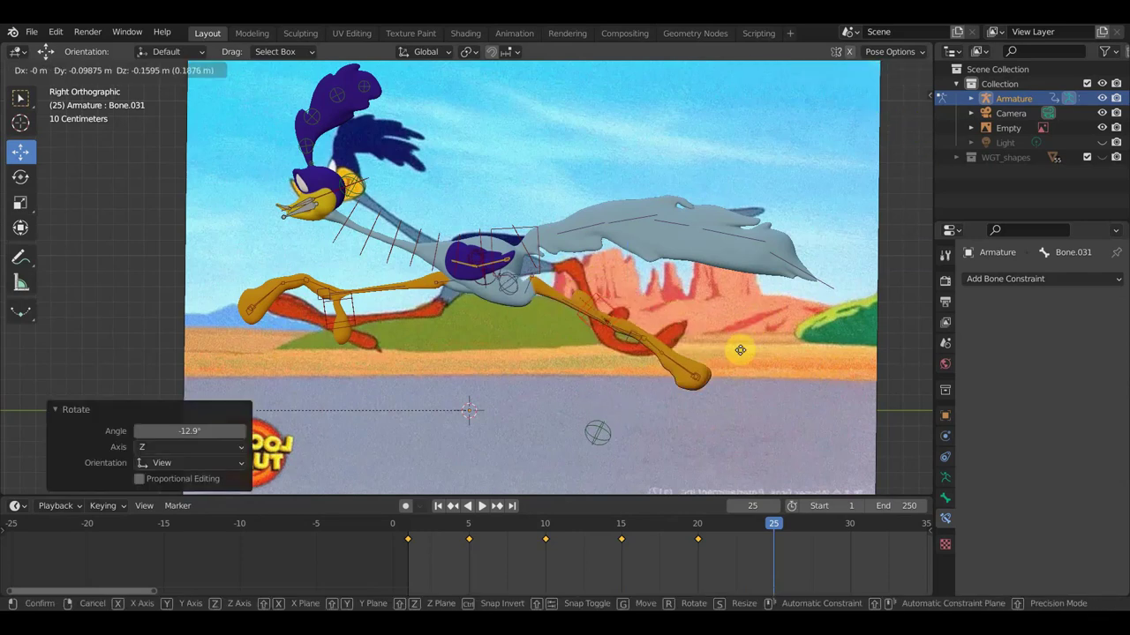
click(740, 355)
click(655, 348)
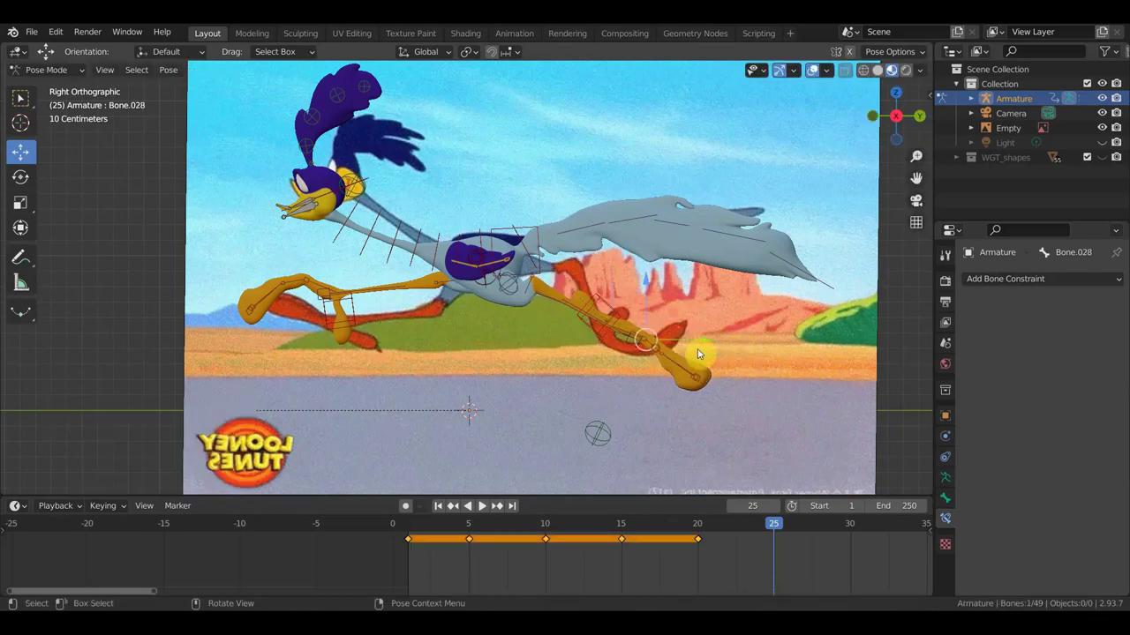
key(r)
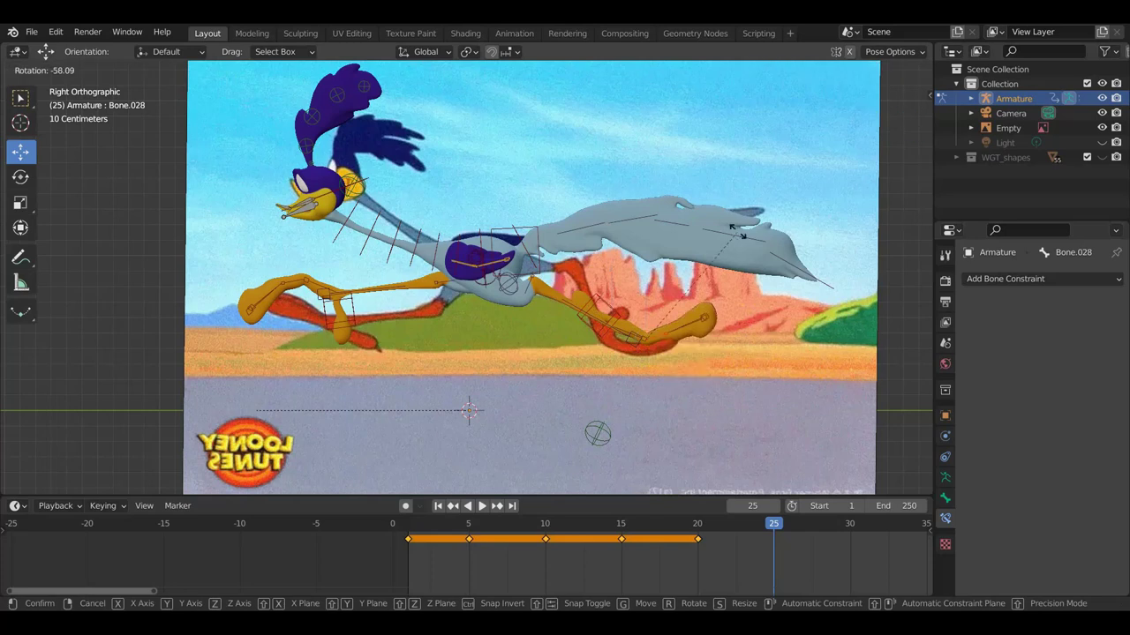
click(713, 274)
- Rotate the back lower leg 28.5° and reposition it to match the reference
click(614, 322)
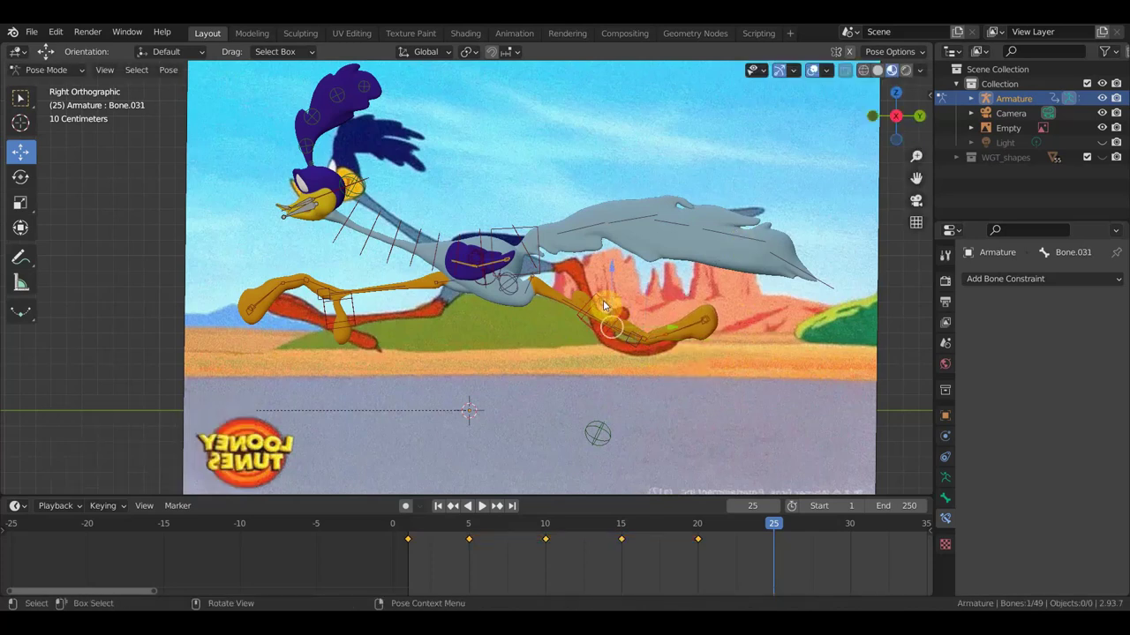
key(r)
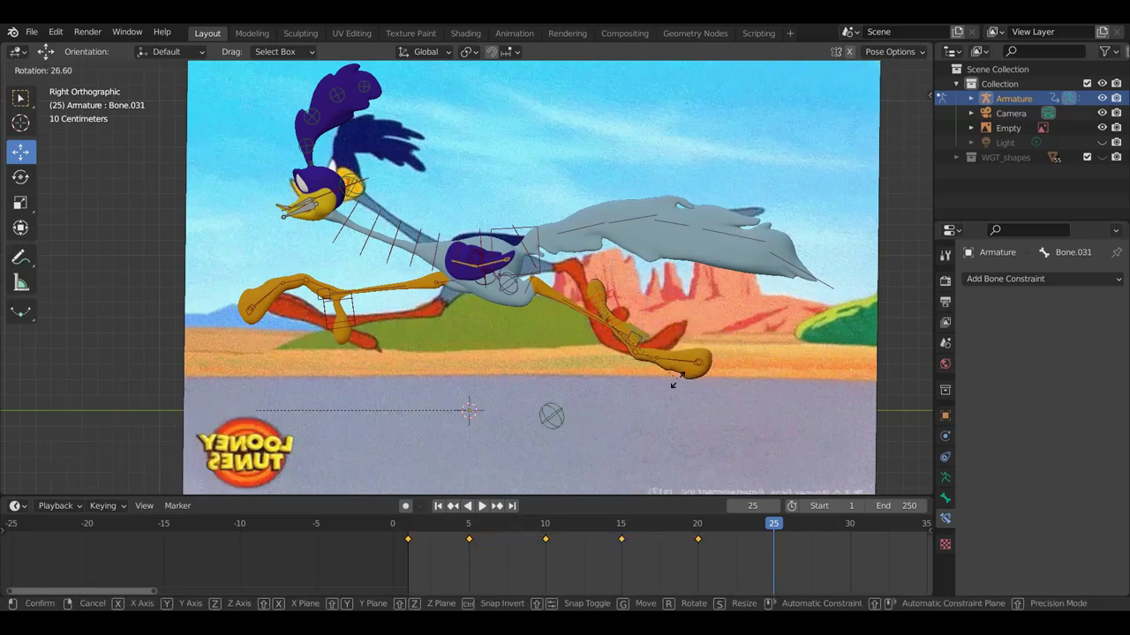
click(676, 383)
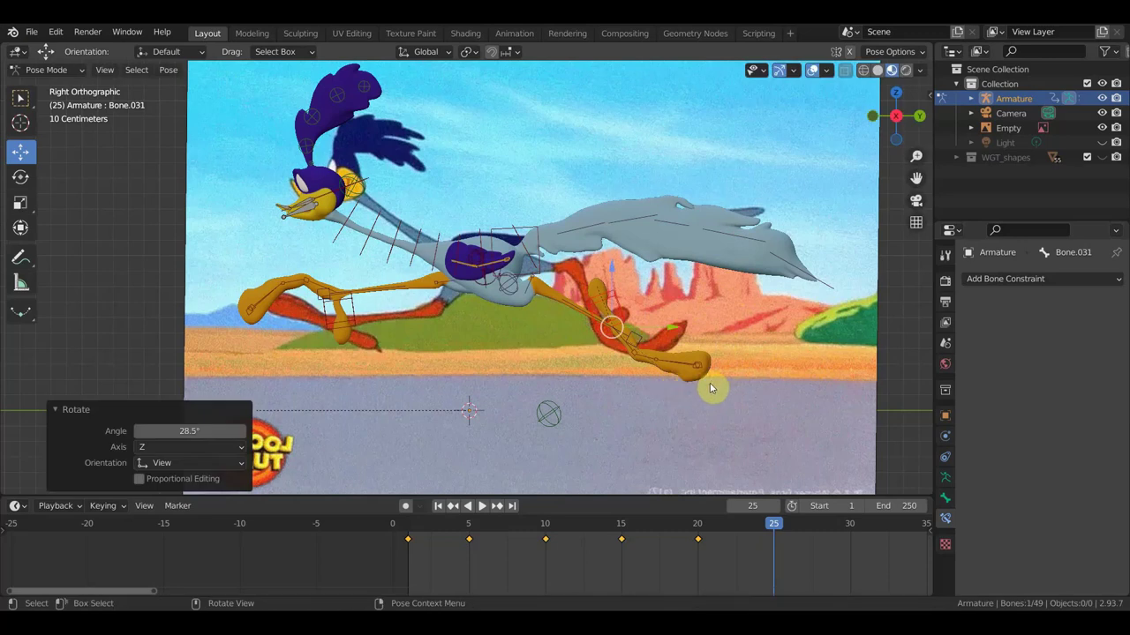
key(g)
click(714, 368)
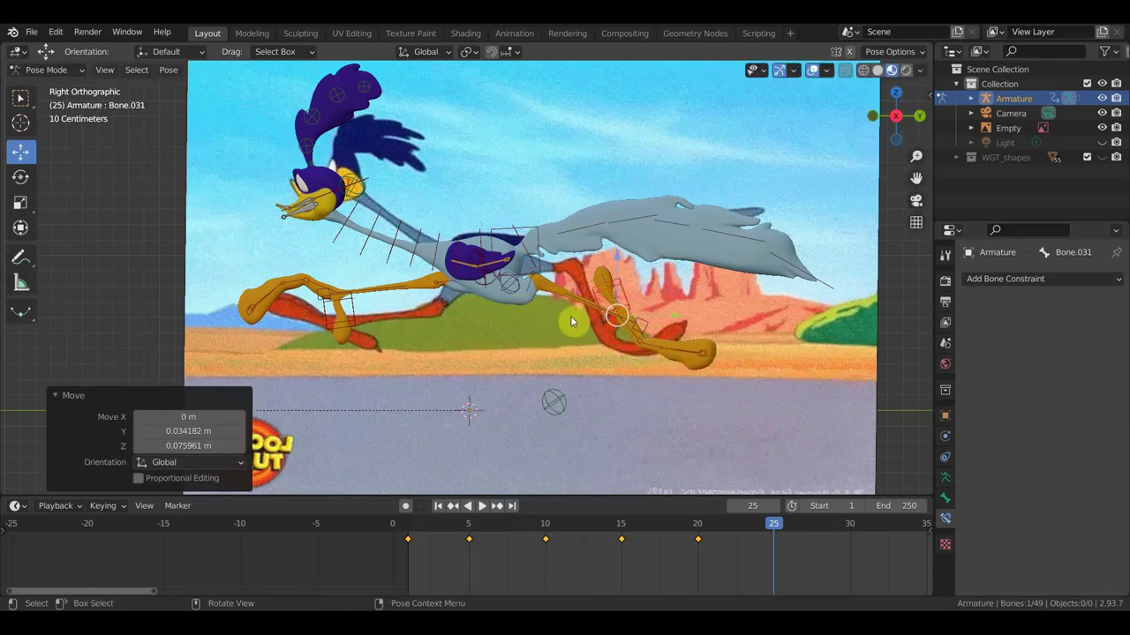
- Lower the front foot, rotate the front leg and foot 31.2°, then raise the front foot
click(356, 315)
key(g)
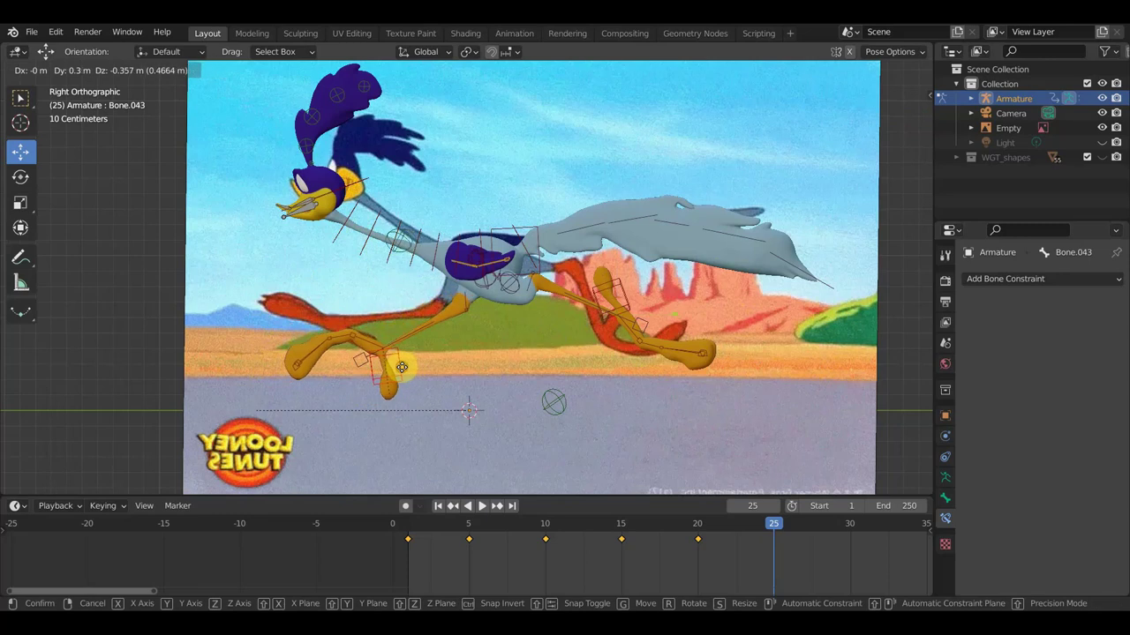
click(384, 354)
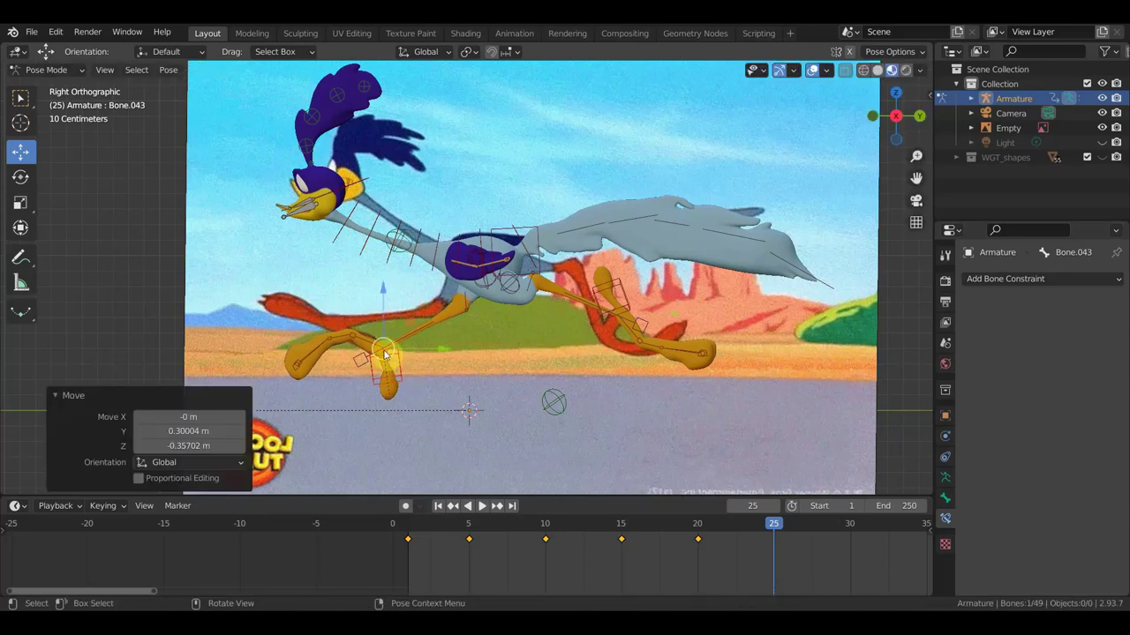
click(340, 341)
key(r)
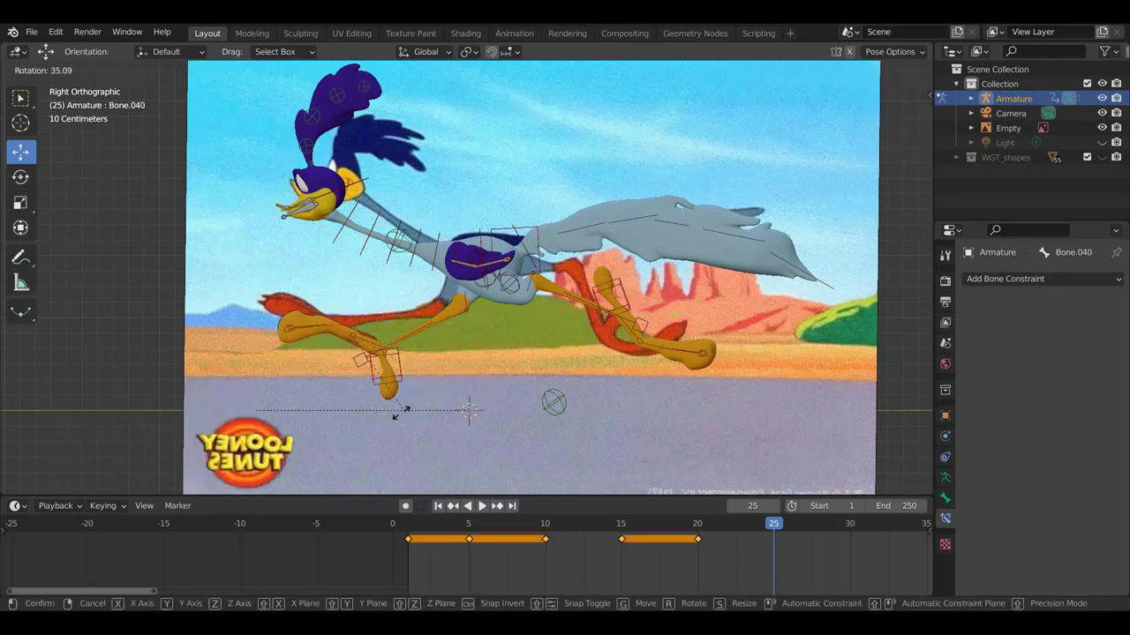
click(396, 414)
click(282, 294)
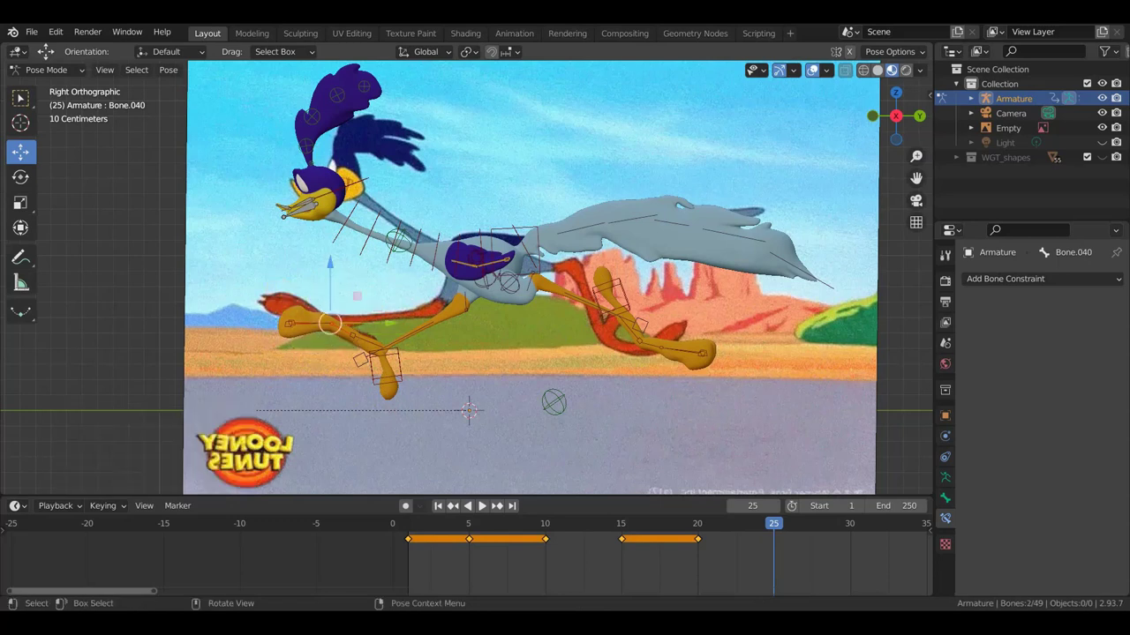
key(r)
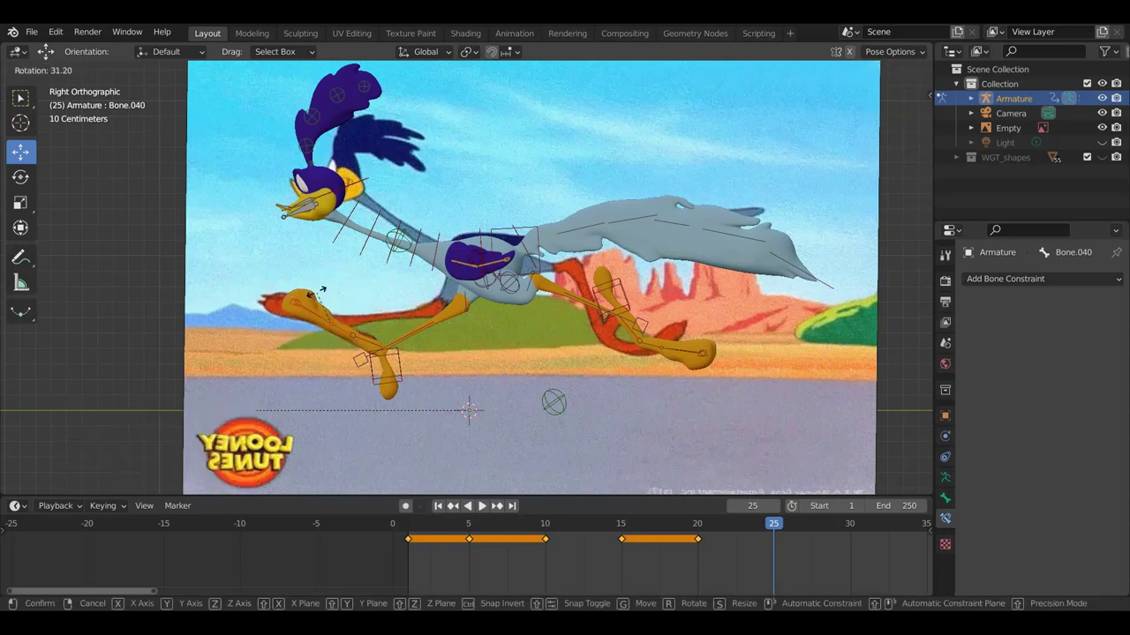
click(318, 294)
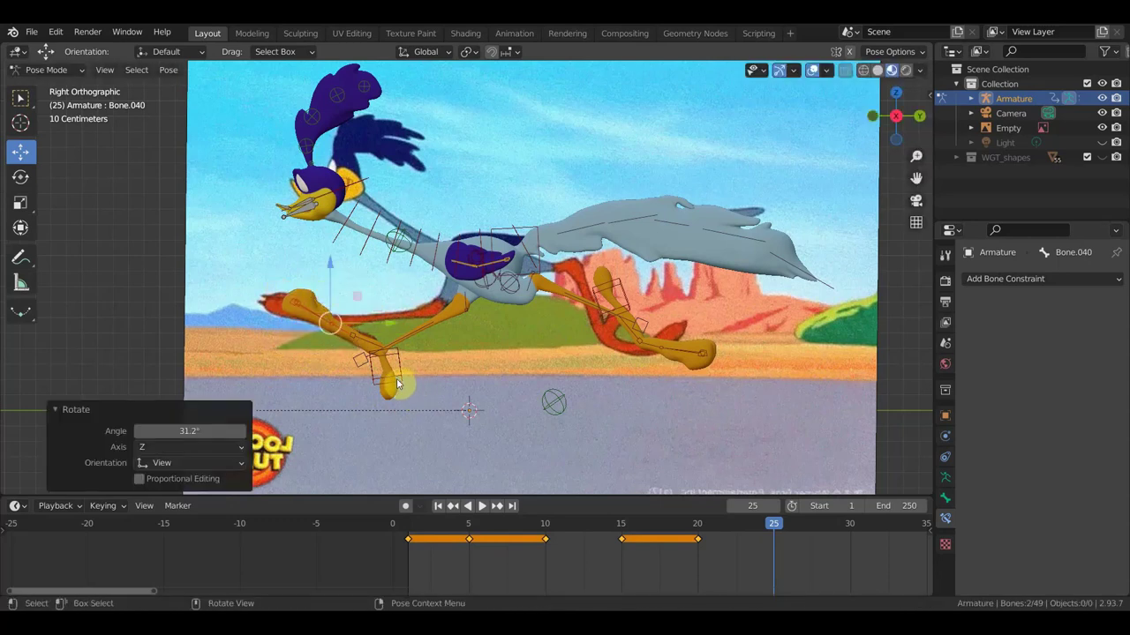
click(403, 377)
key(g)
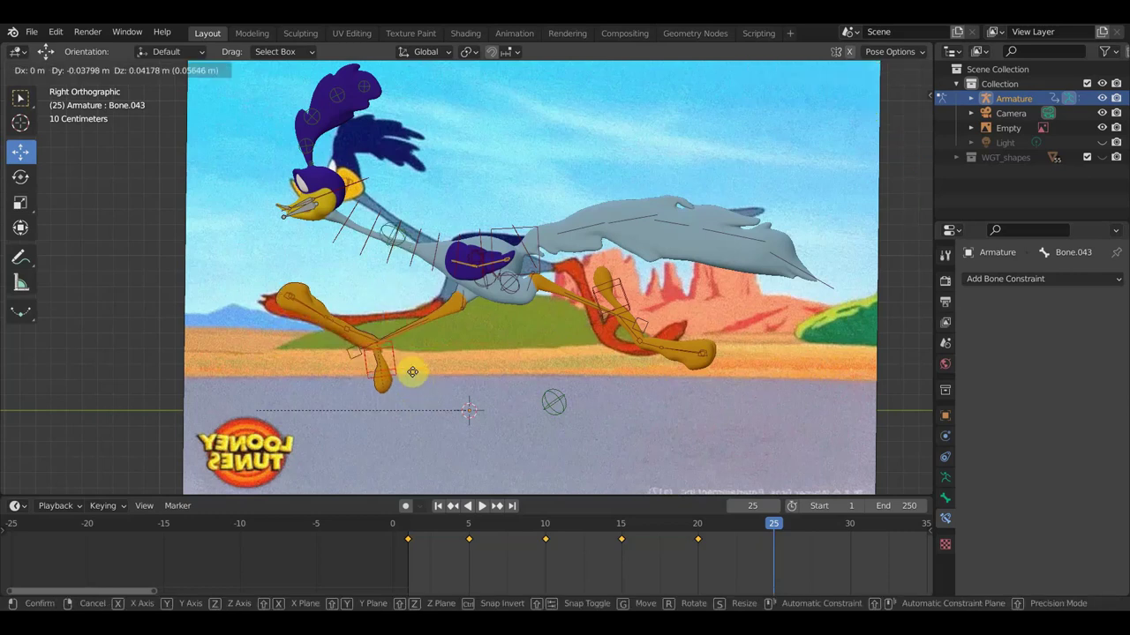
click(397, 357)
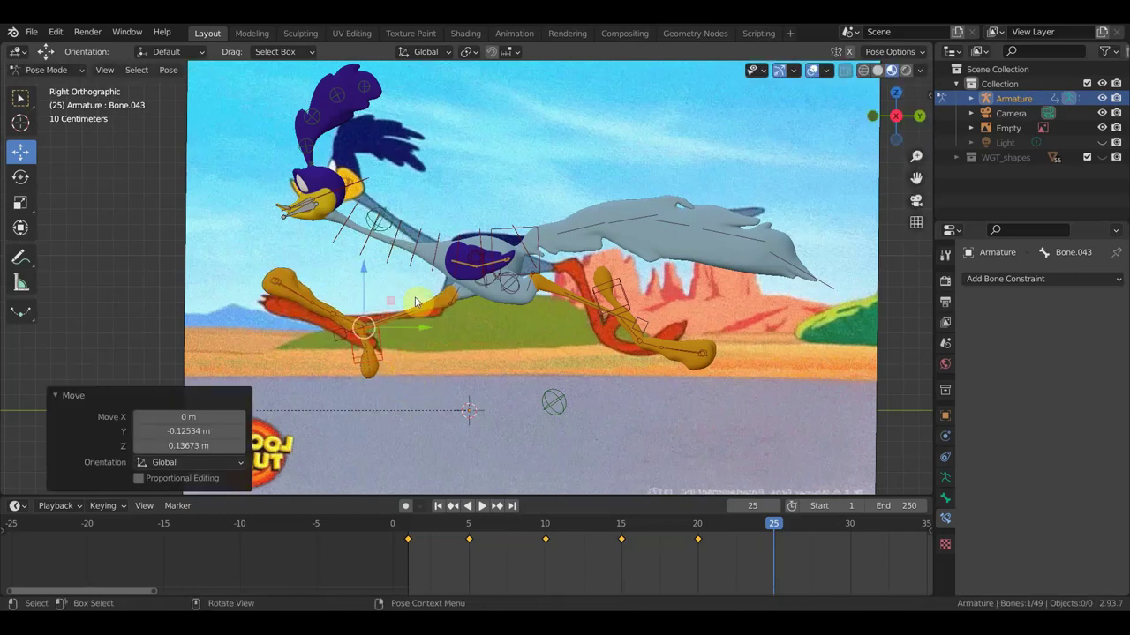
- Tilt the main body bone 8.46° and raise the tail about 0.43 m
click(530, 230)
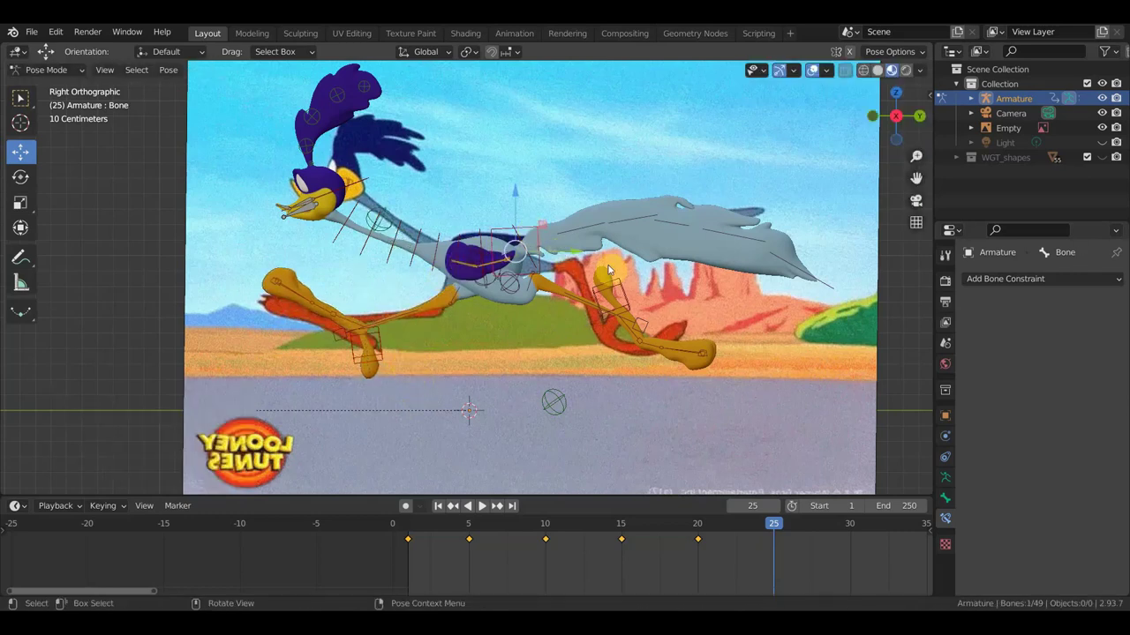
key(r)
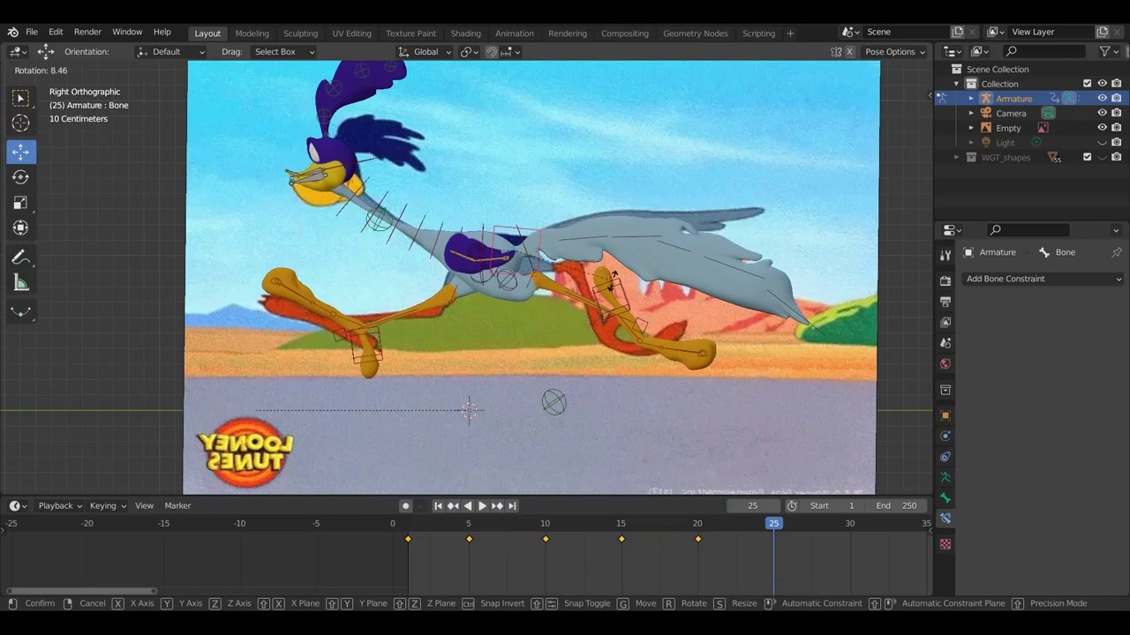
click(612, 279)
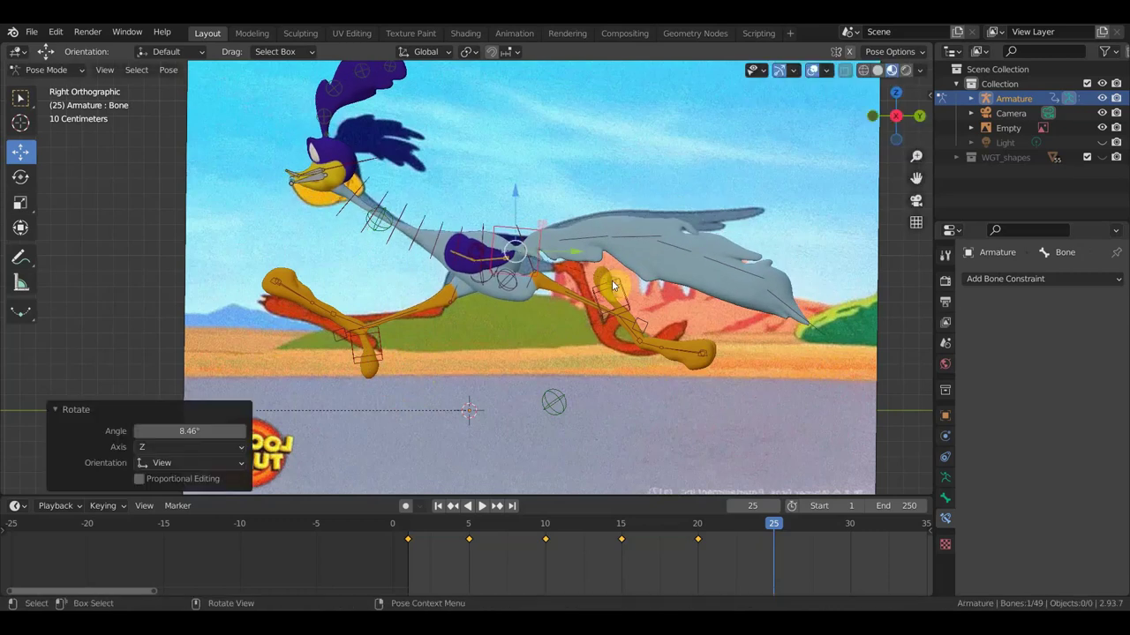
click(791, 310)
key(g)
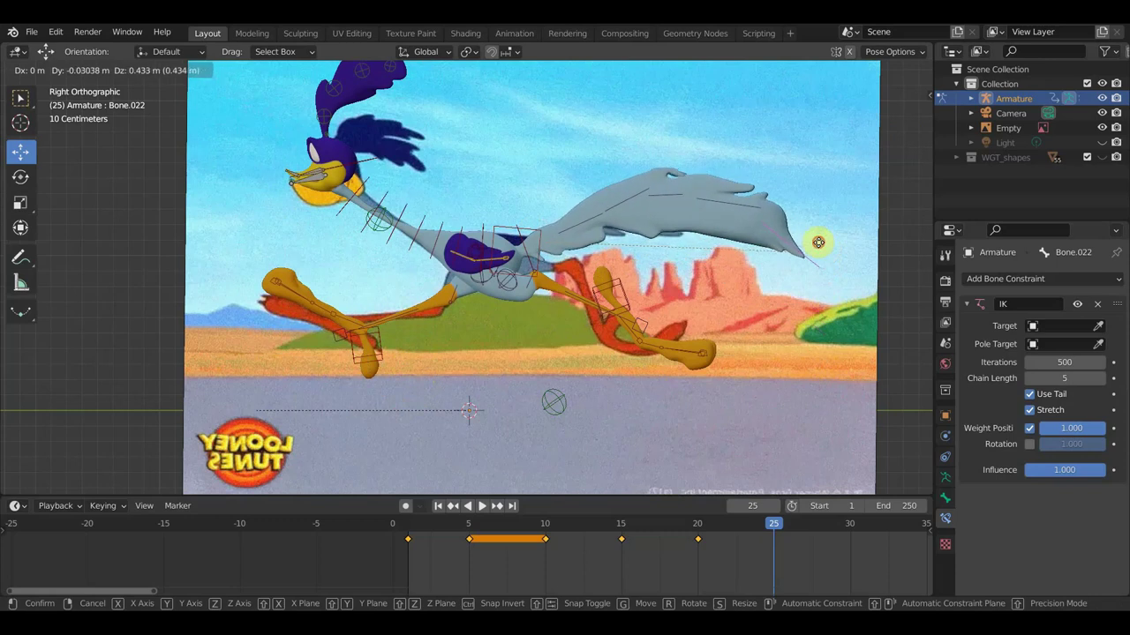
click(819, 246)
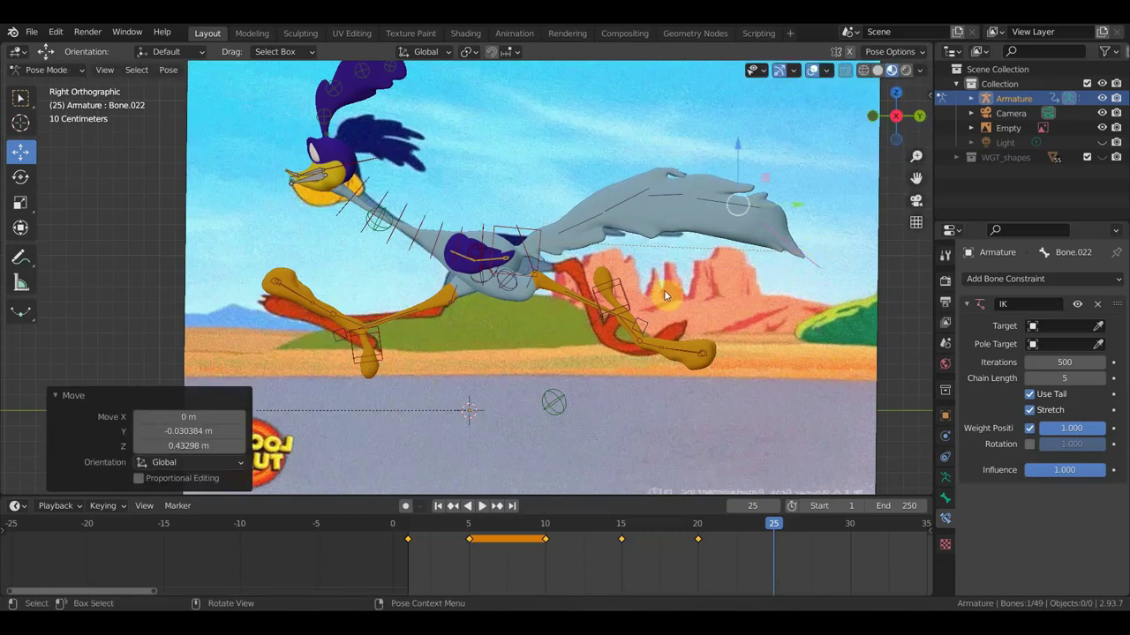
- Key Location & Rotation for all bones at frame 25 and play back the run cycle
key(a)
key(i)
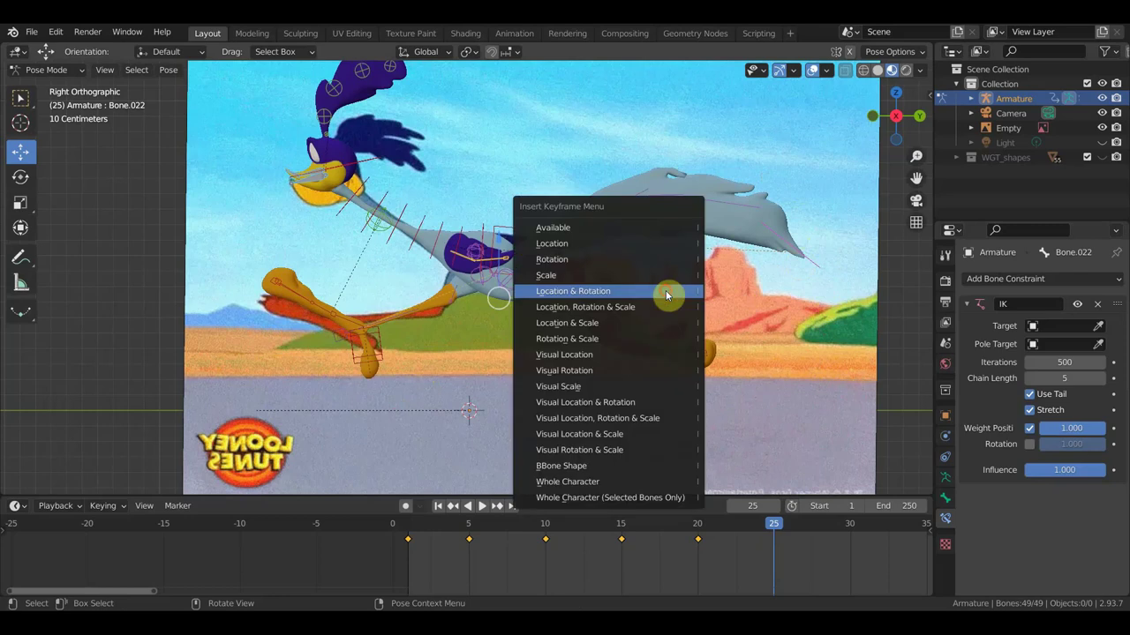
click(667, 292)
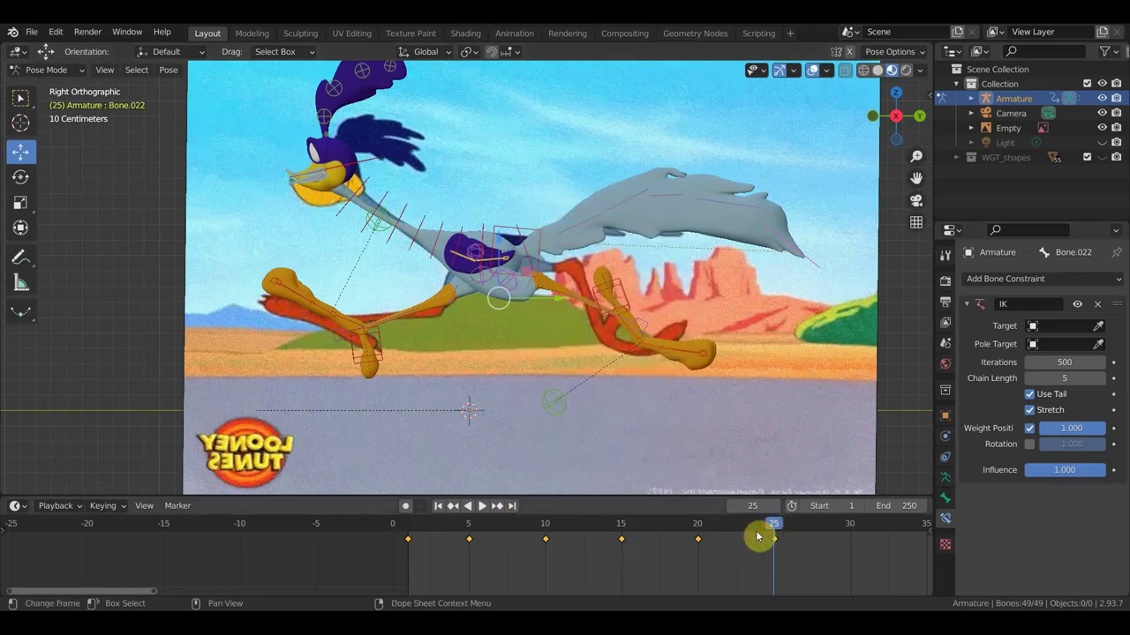
drag(768, 533, 441, 529)
click(450, 501)
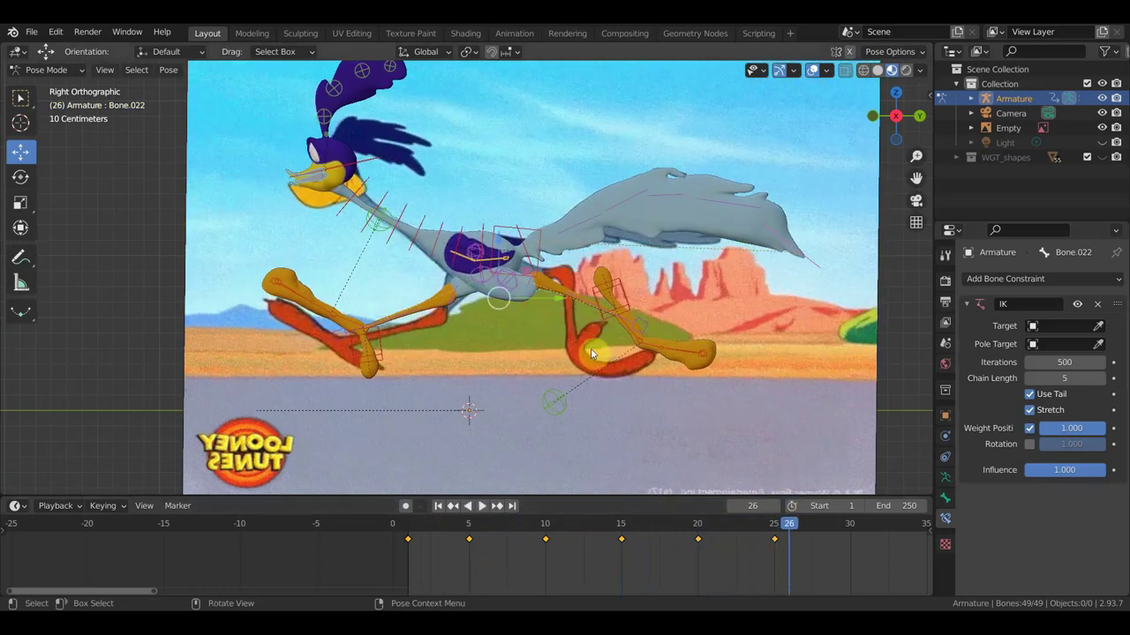
- Reposition the front foot and the back lower leg toward the frame 26 reference
click(381, 341)
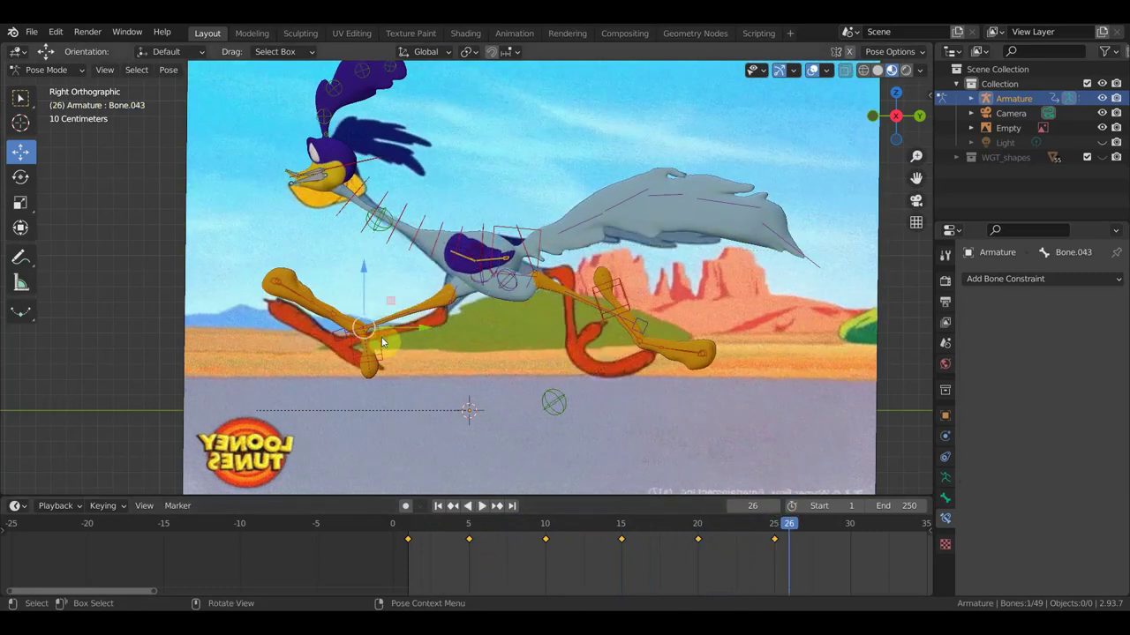
key(g)
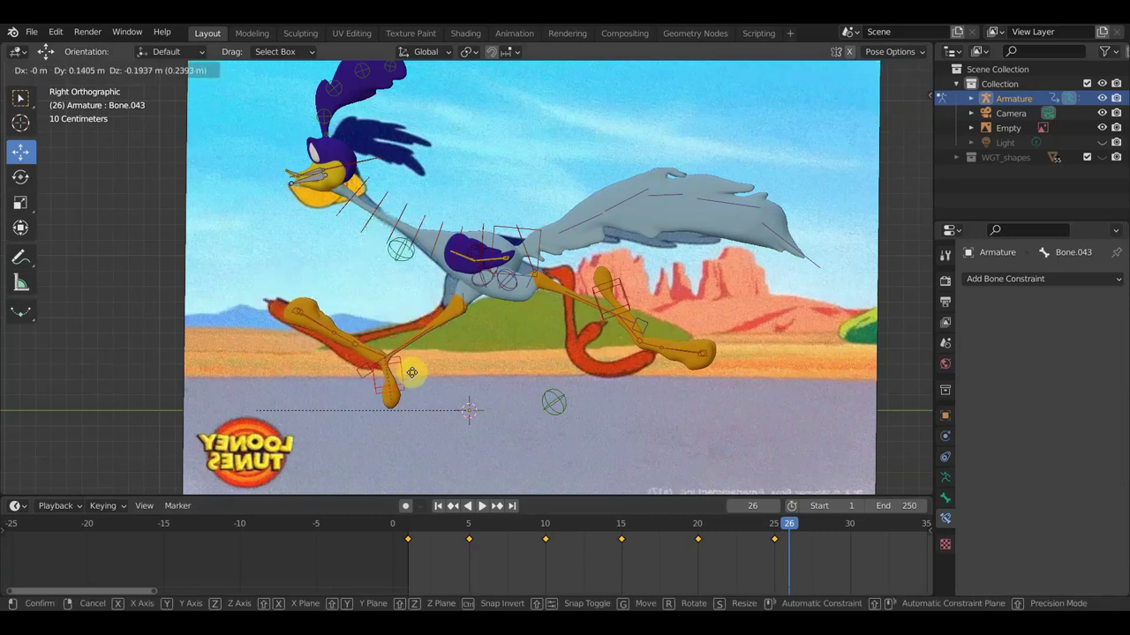
click(412, 372)
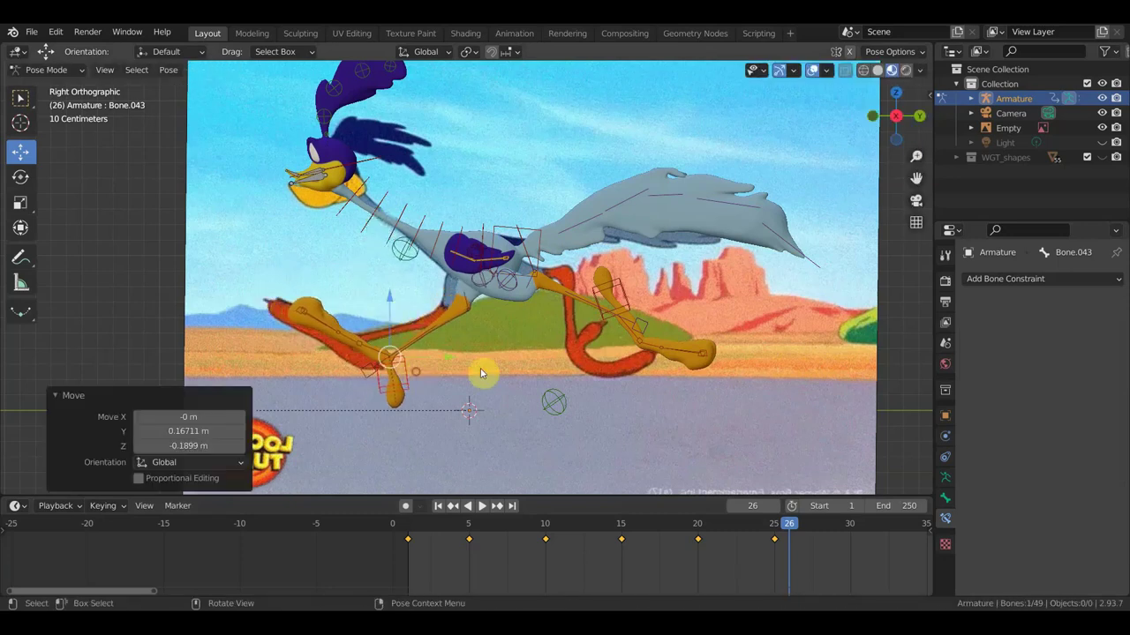
click(623, 297)
key(g)
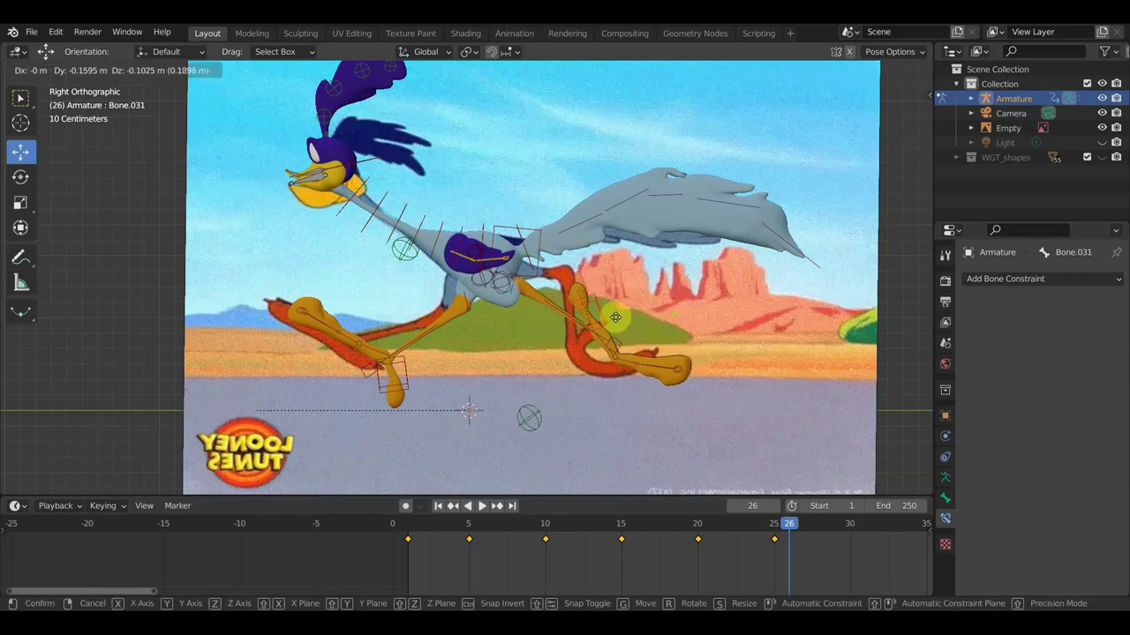
click(609, 305)
- Rotate and move the back leg bone, then shift the back foot bone up and left
key(r)
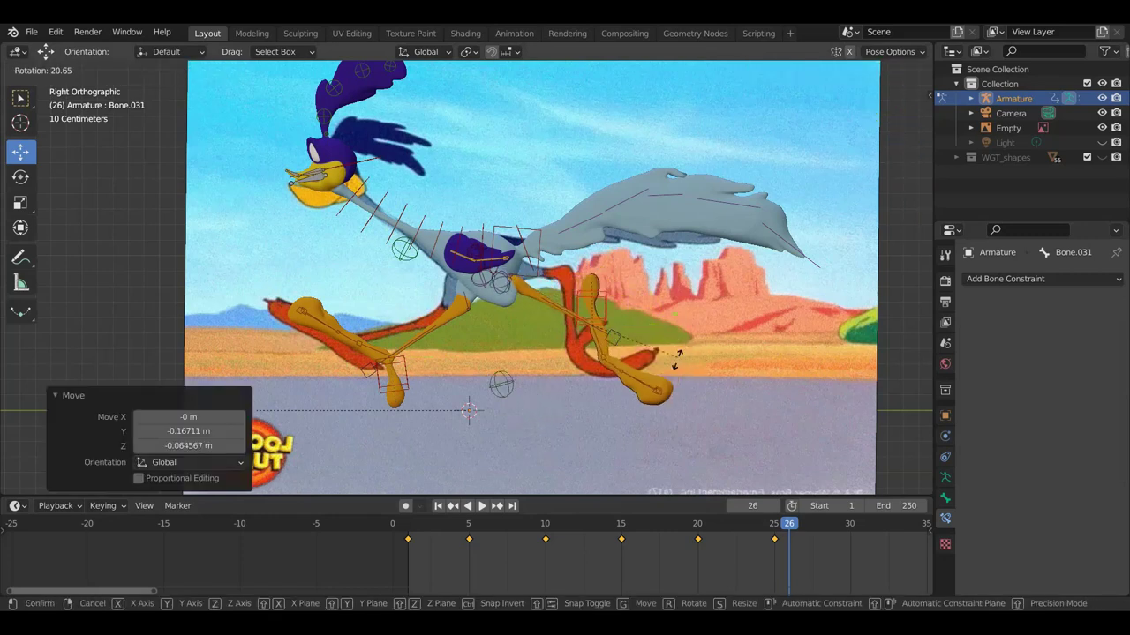
click(677, 363)
key(g)
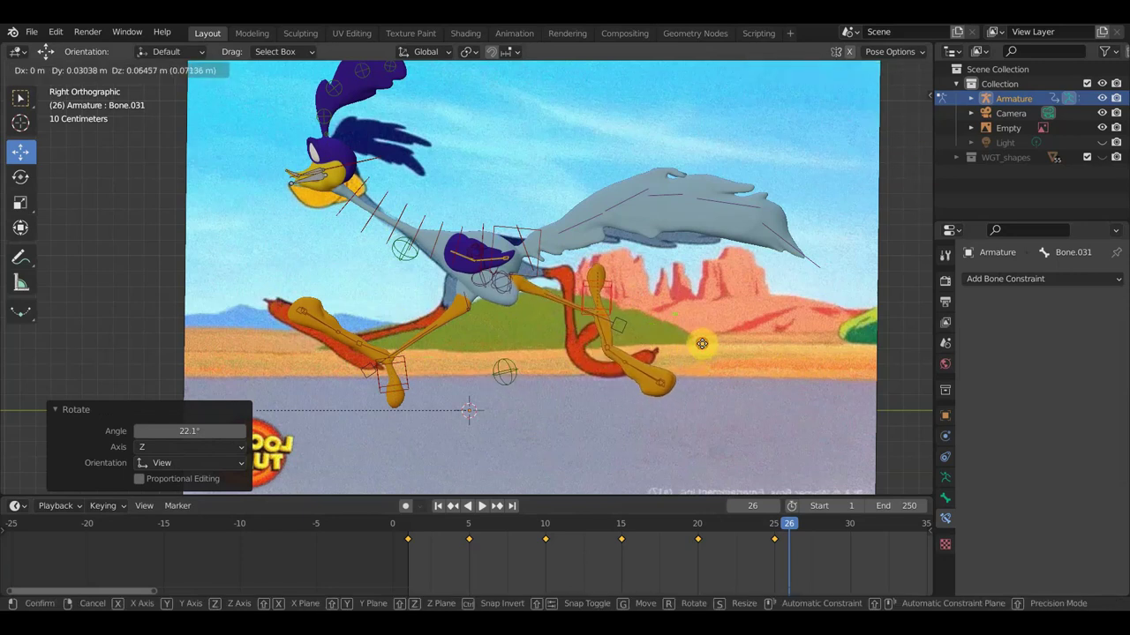
click(702, 344)
drag(703, 417, 650, 378)
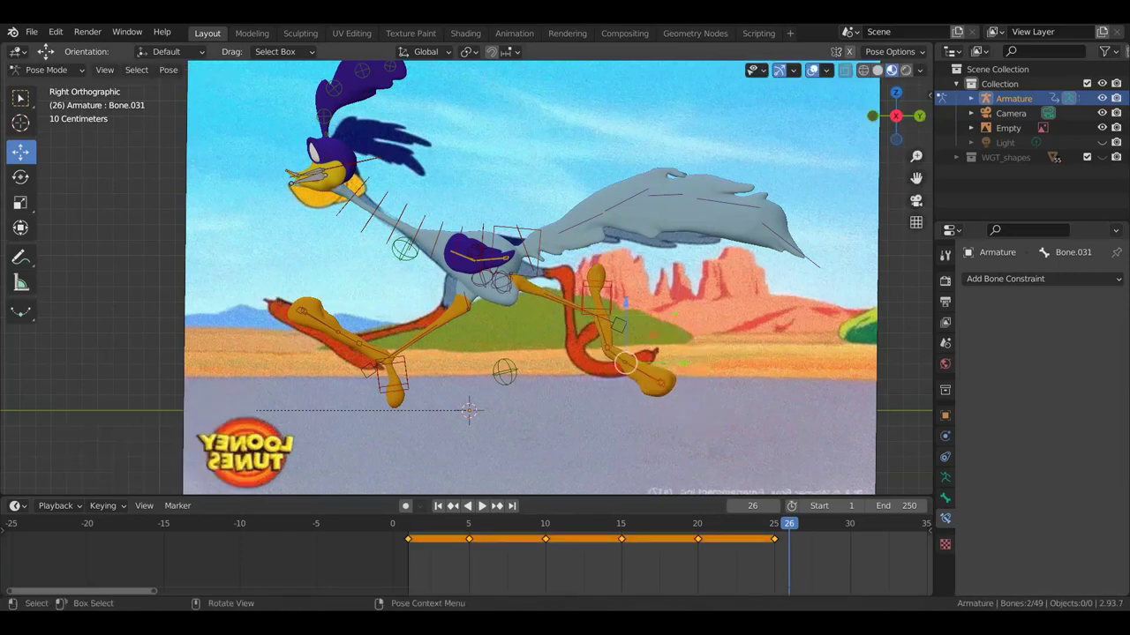
key(g)
click(706, 307)
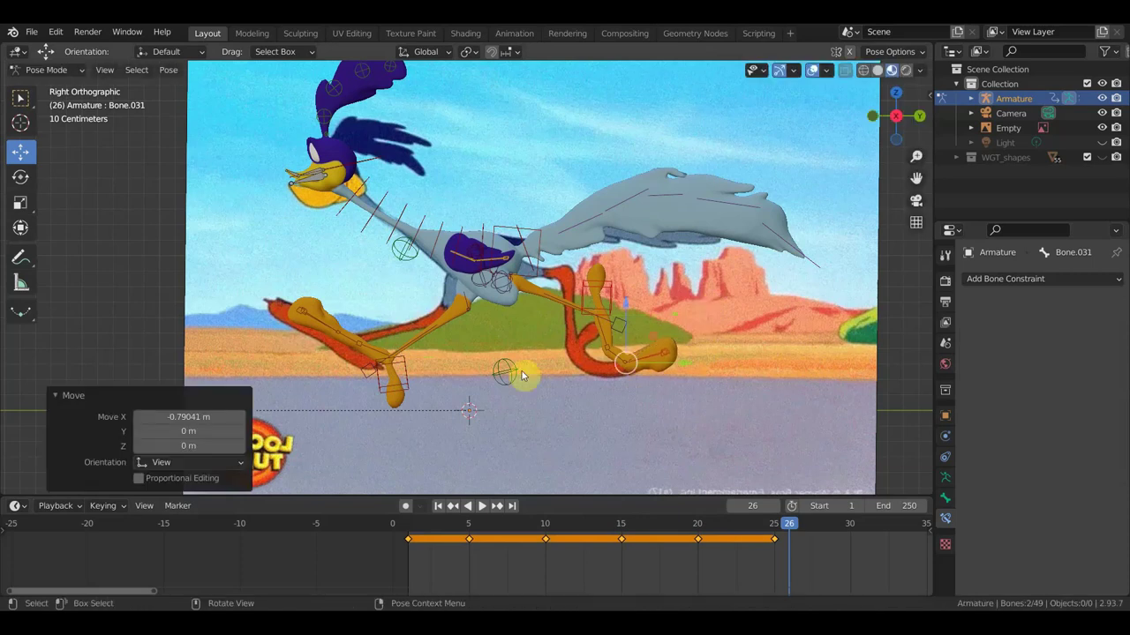
- Key Location & Rotation for all bones at frame 26, play it back, and return to frame 25
key(a)
key(i)
click(742, 356)
key(space)
click(773, 528)
- At frame 28, move the front lower leg, rotate it -38.1°, and rotate the front foot 37.1°
mouse_move(773, 530)
mouse_down()
mouse_move(851, 540)
mouse_move(817, 540)
mouse_up()
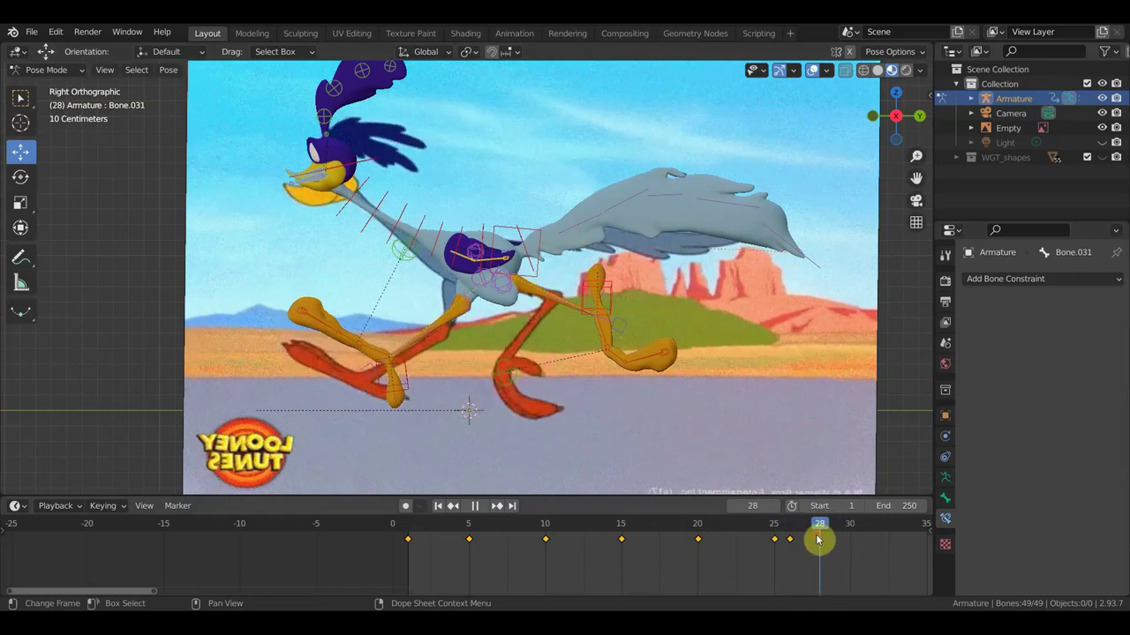
click(405, 371)
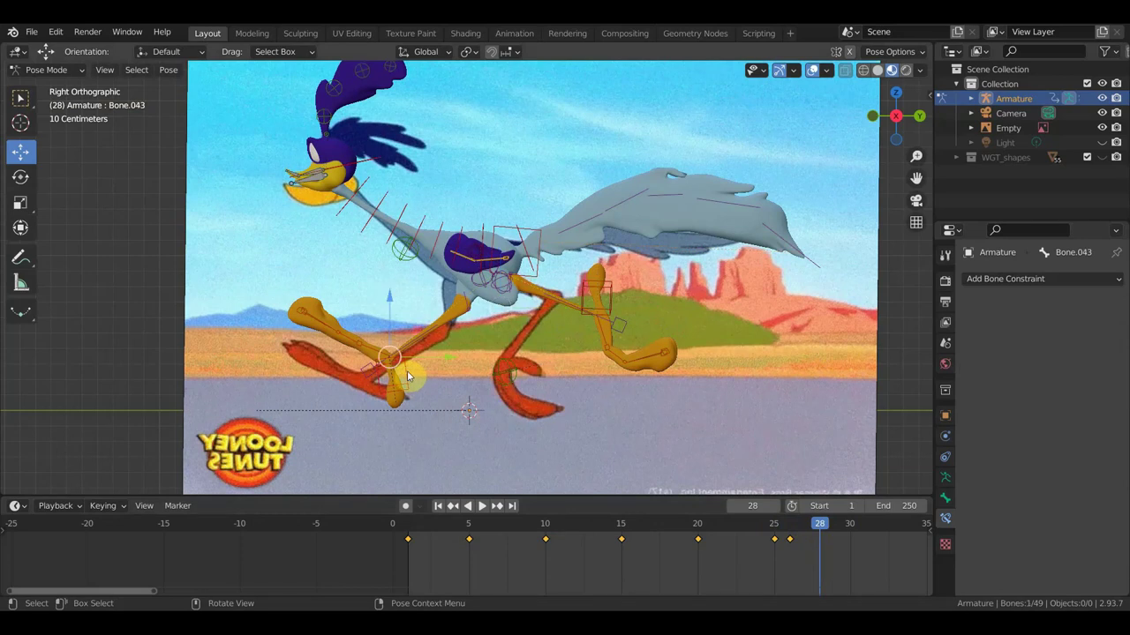
drag(406, 371, 415, 402)
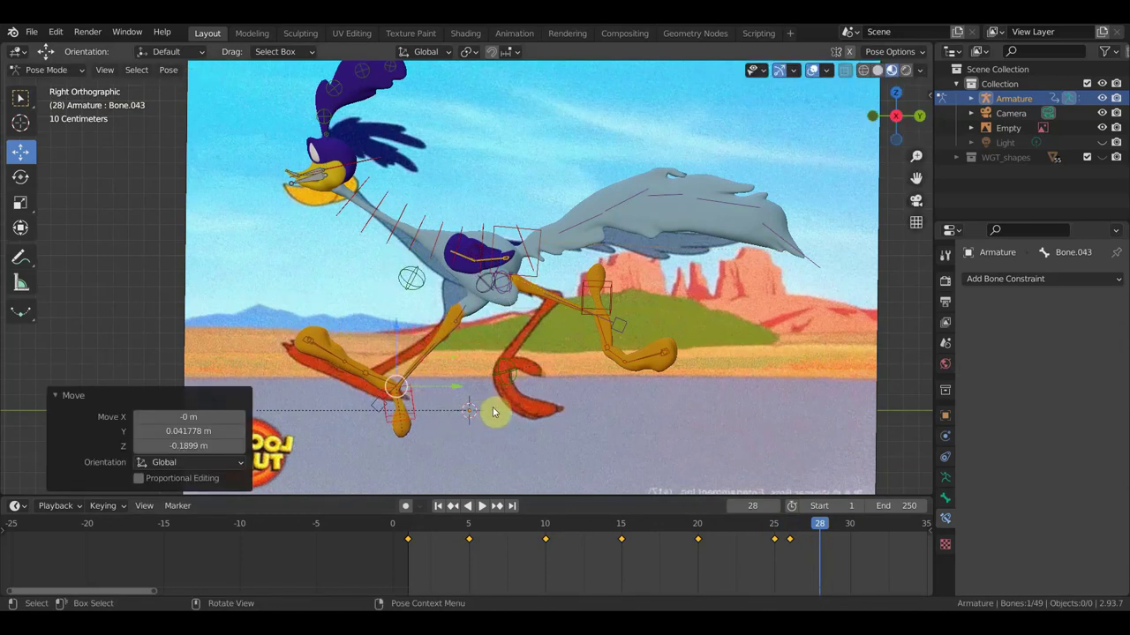
key(r)
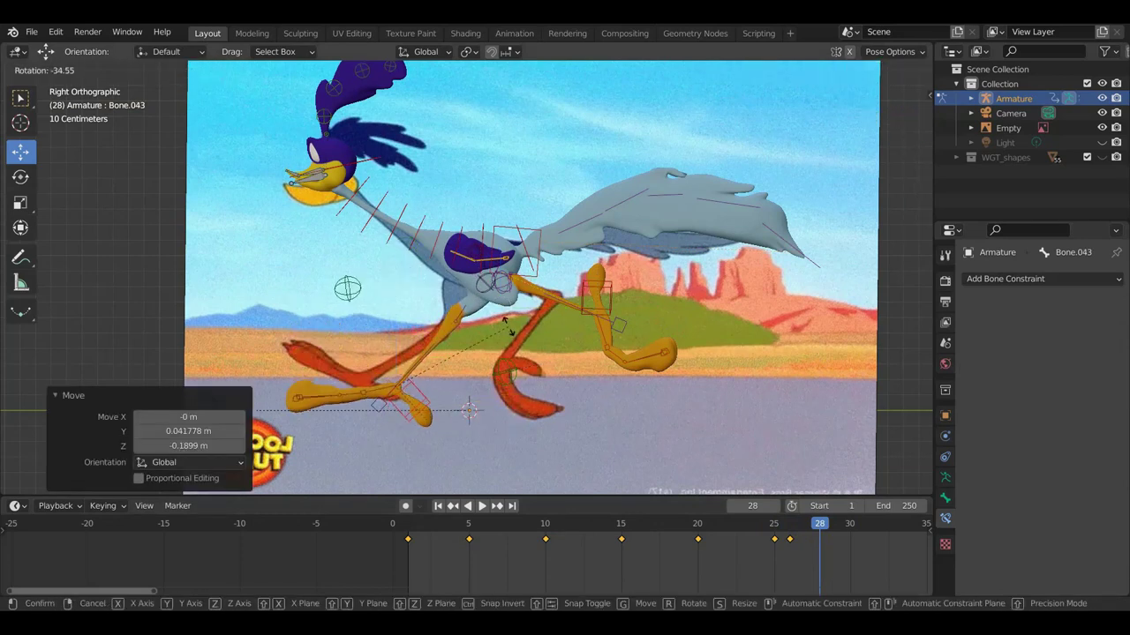
click(504, 327)
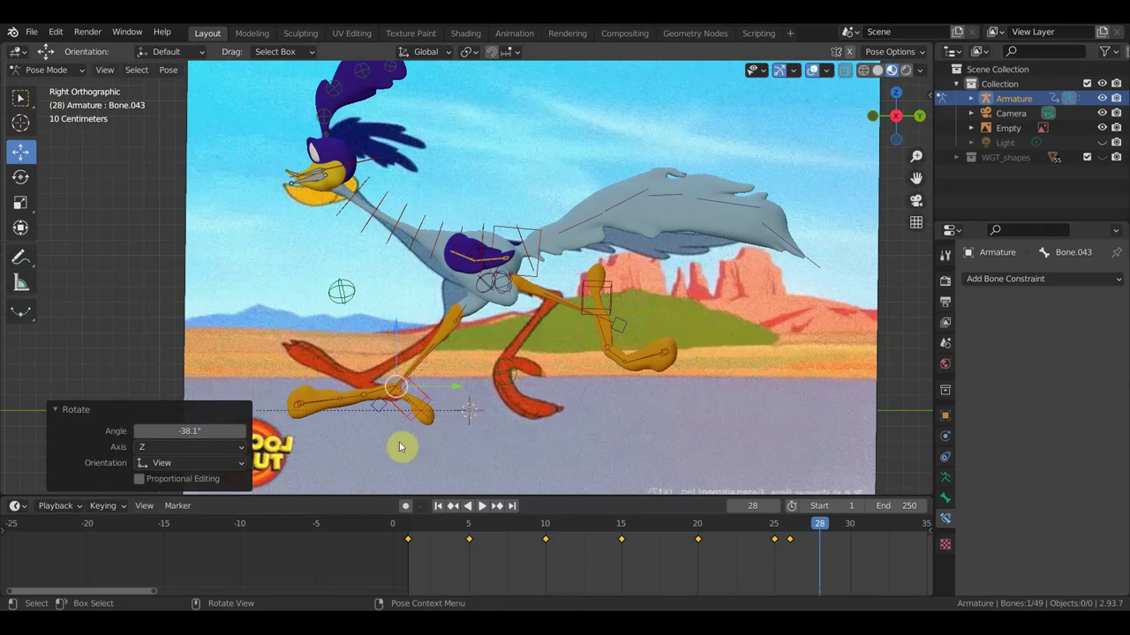
click(377, 396)
key(r)
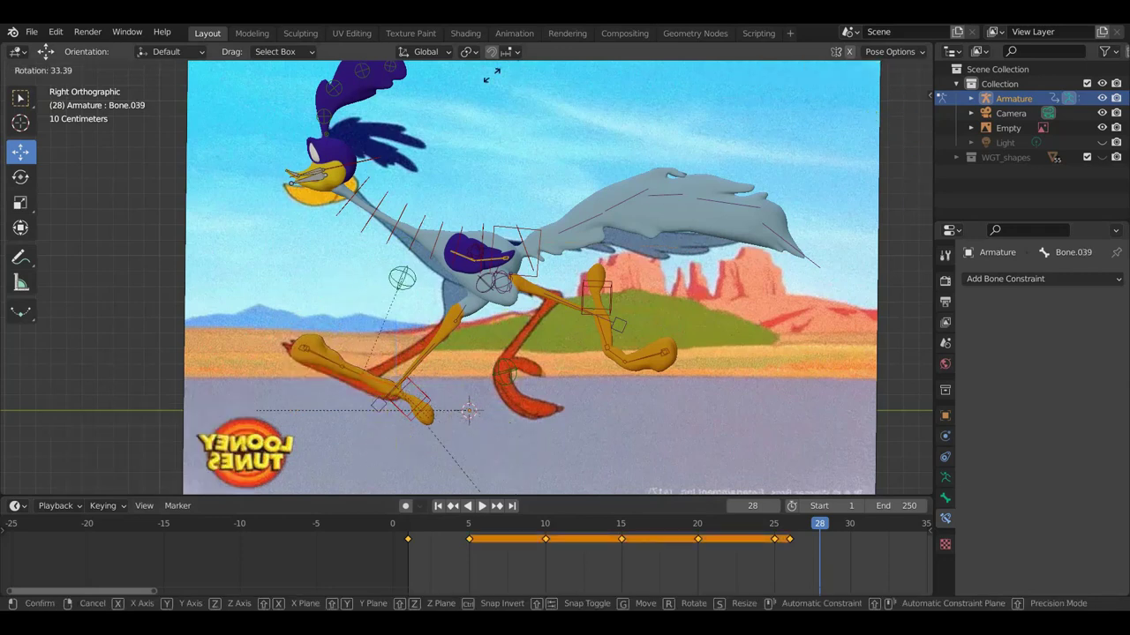
click(487, 82)
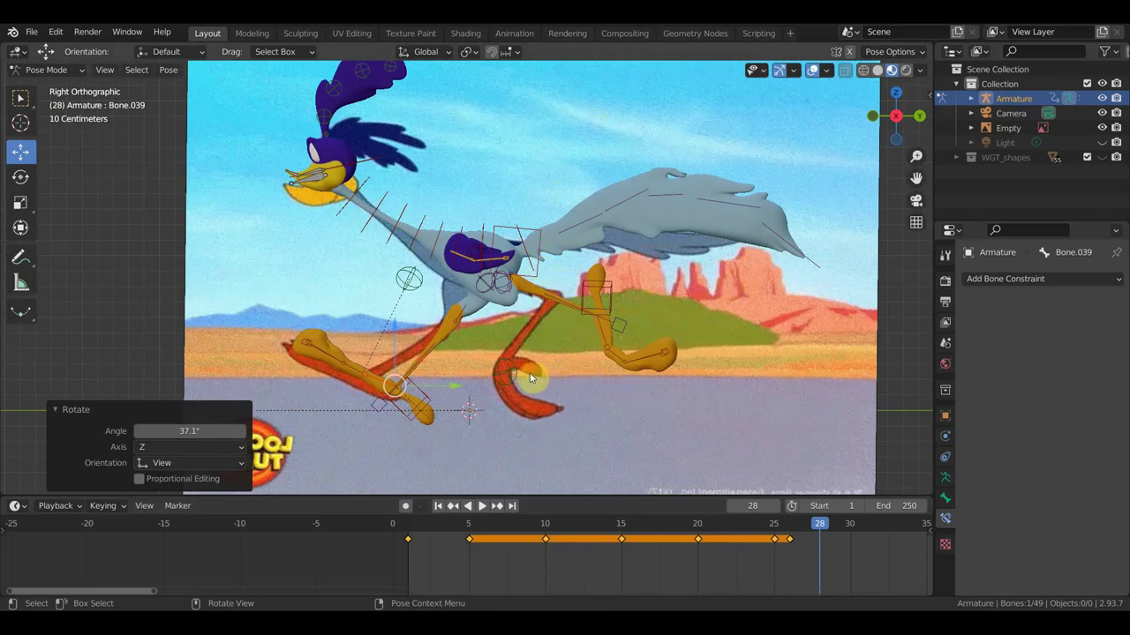
- Move the back foot control down-left, then refine the back leg and foot position and rotation
click(615, 296)
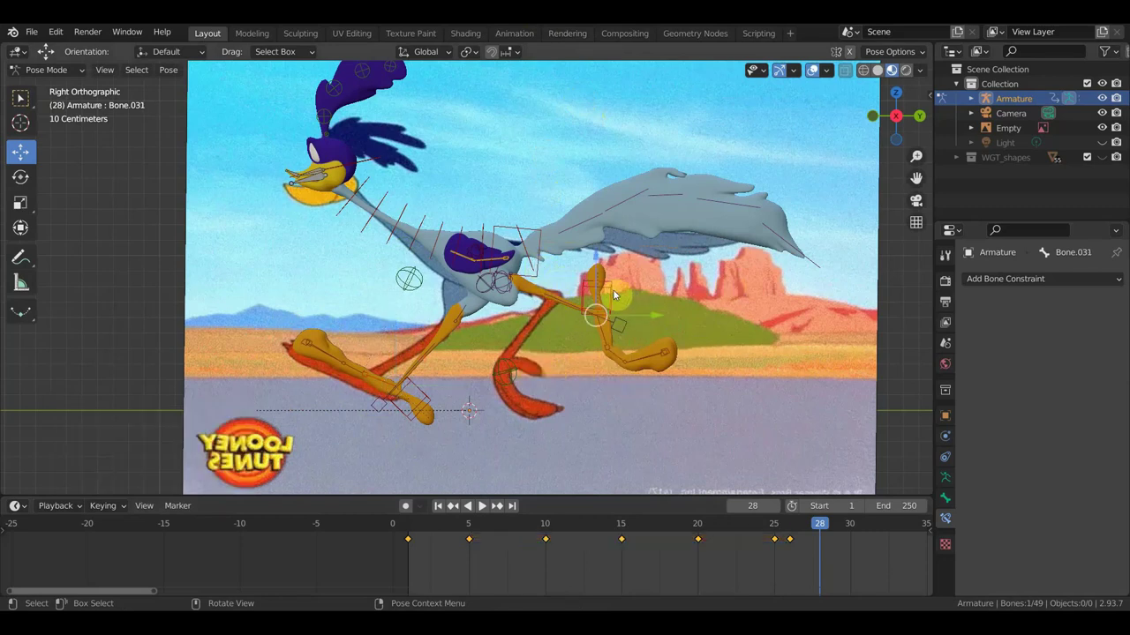
key(g)
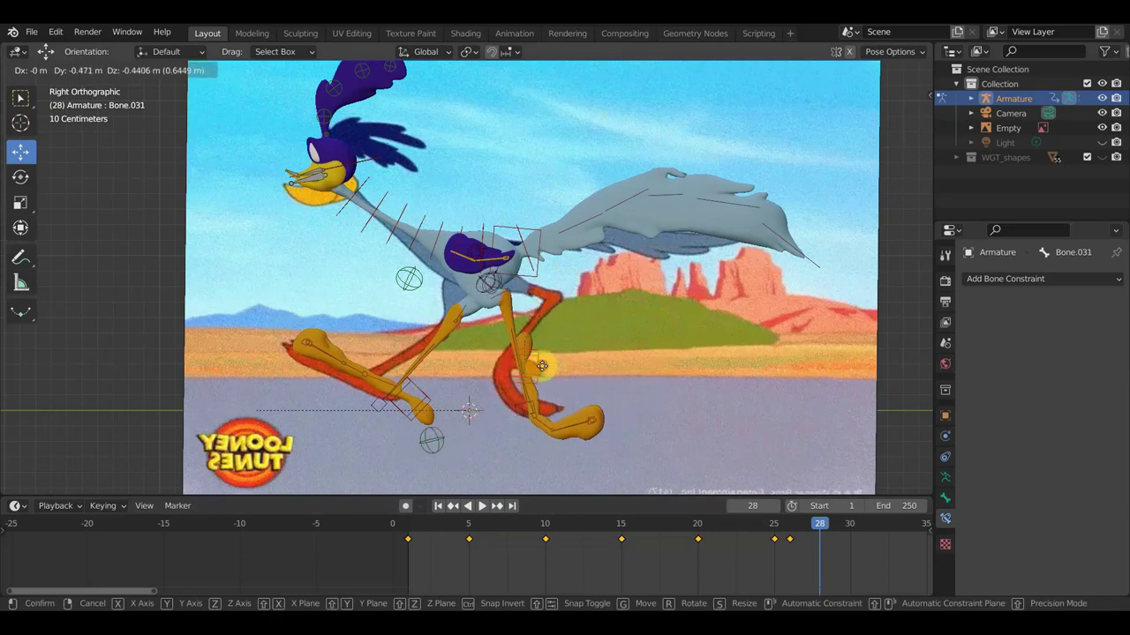
click(542, 360)
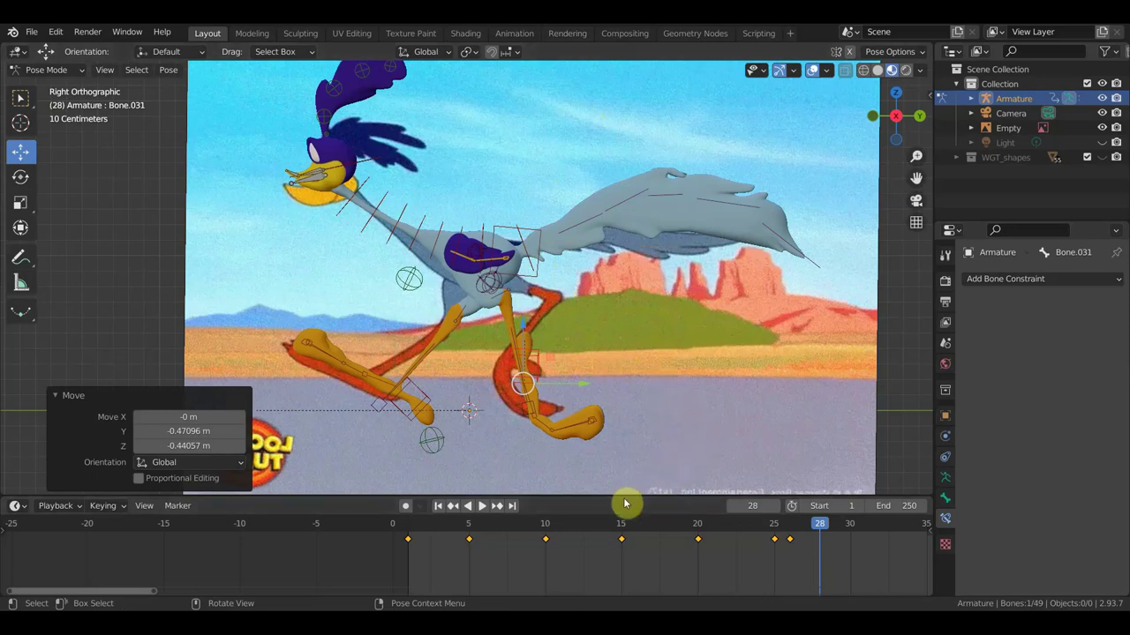
key(g)
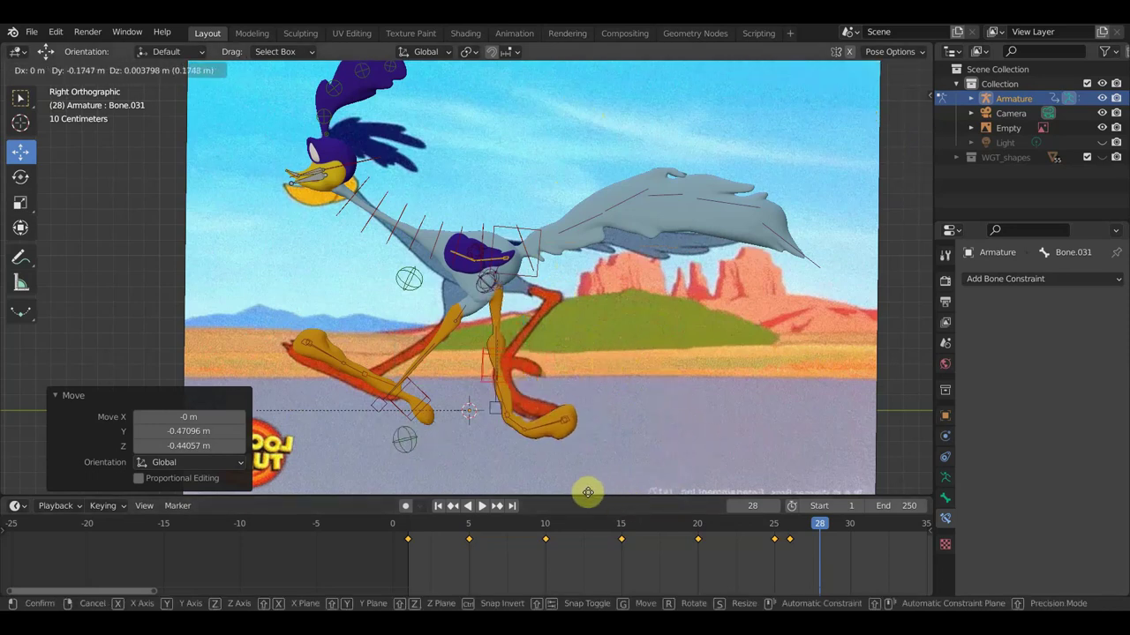
click(587, 490)
key(r)
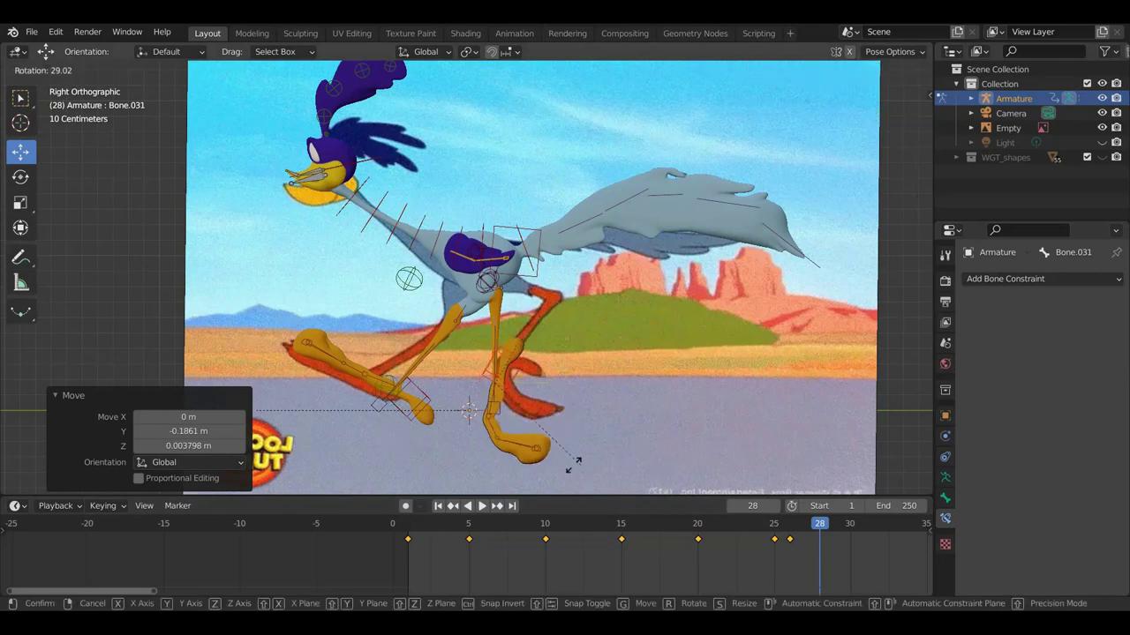
click(550, 456)
key(g)
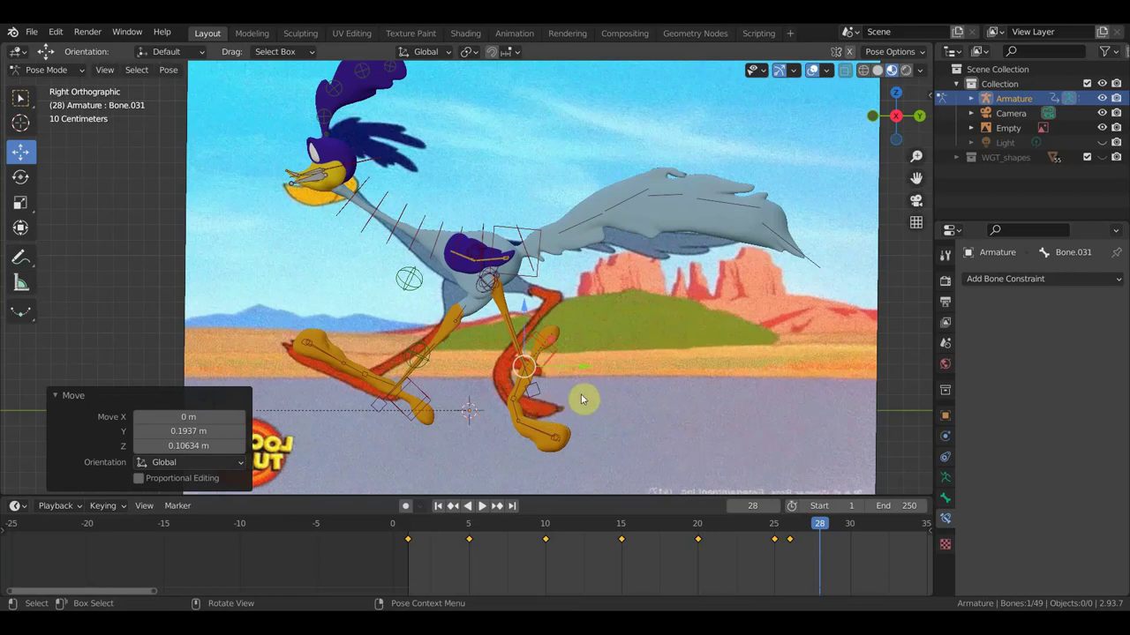
key(g)
click(579, 368)
- Check the legs in 3D, nudge the other foot control bone, and return to the side view
mouse_move(608, 343)
middle_down()
mouse_move(712, 441)
mouse_move(679, 391)
mouse_move(580, 361)
mouse_move(529, 375)
mouse_move(478, 411)
mouse_move(701, 411)
mouse_move(786, 383)
middle_up()
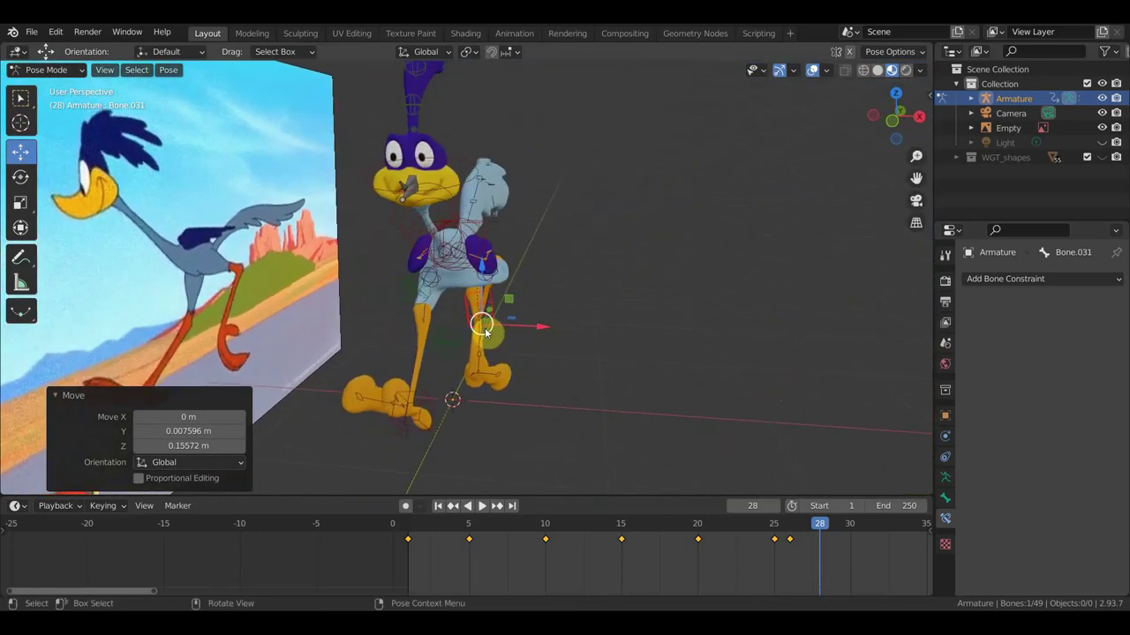
click(451, 347)
key(g)
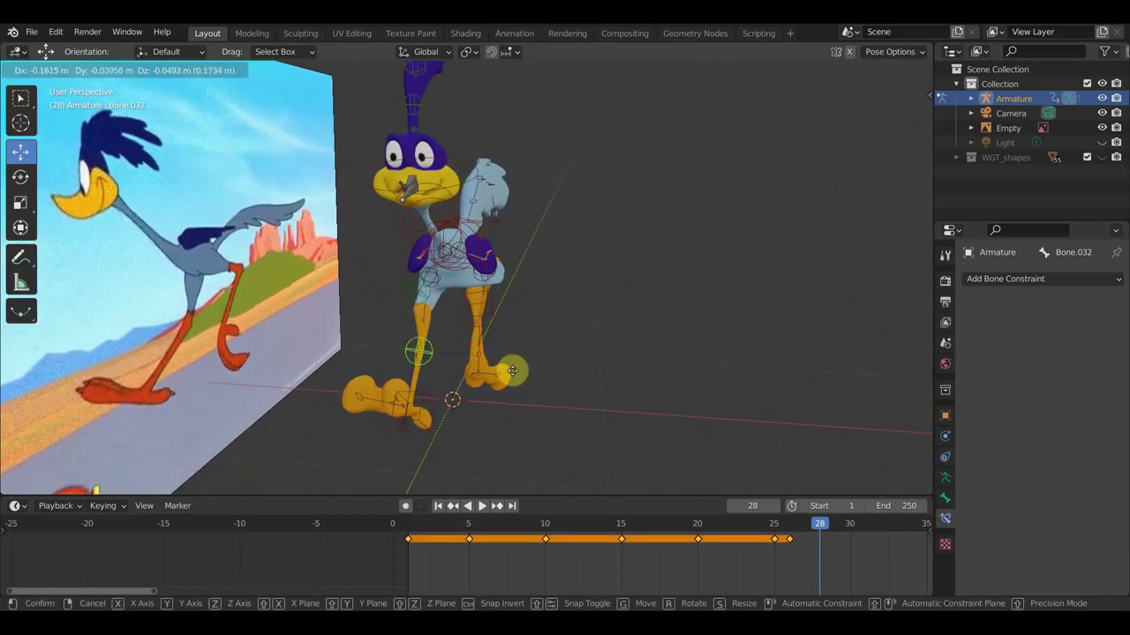
click(461, 376)
mouse_move(600, 381)
middle_down()
mouse_move(447, 366)
mouse_move(465, 291)
middle_up()
key(KP_3)
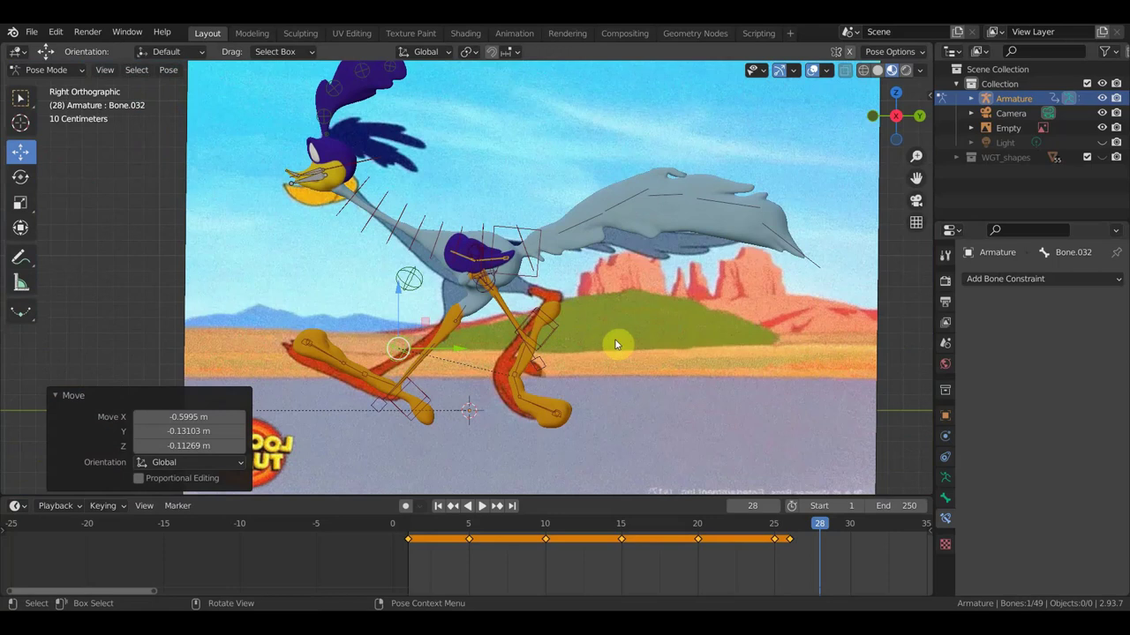
- Key Location & Rotation for all bones at frame 28
key(a)
key(i)
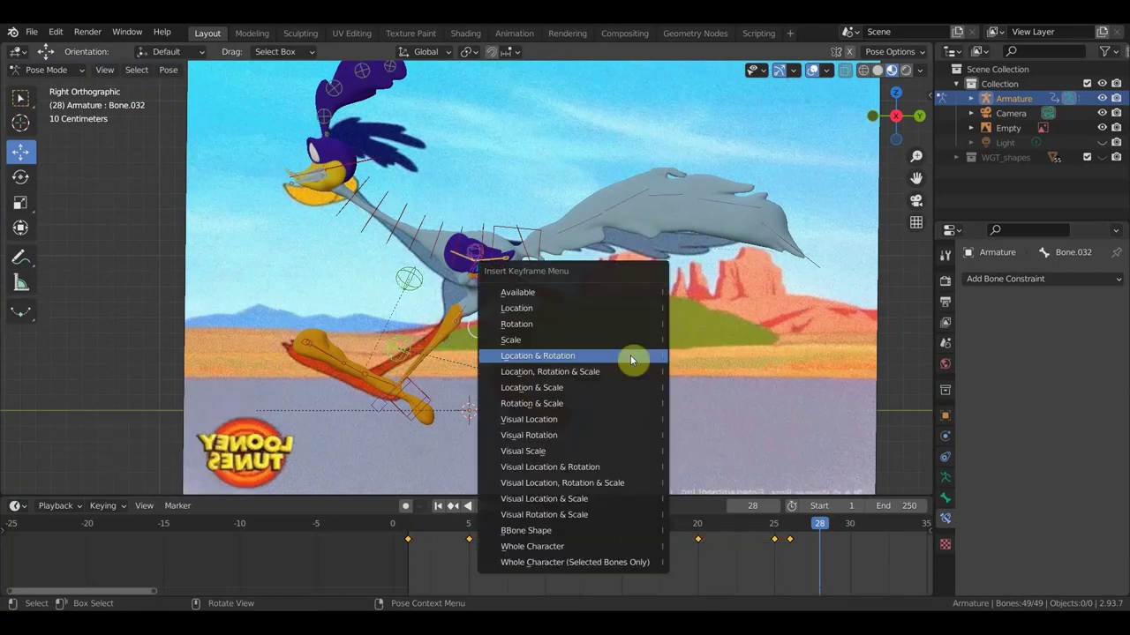
click(632, 359)
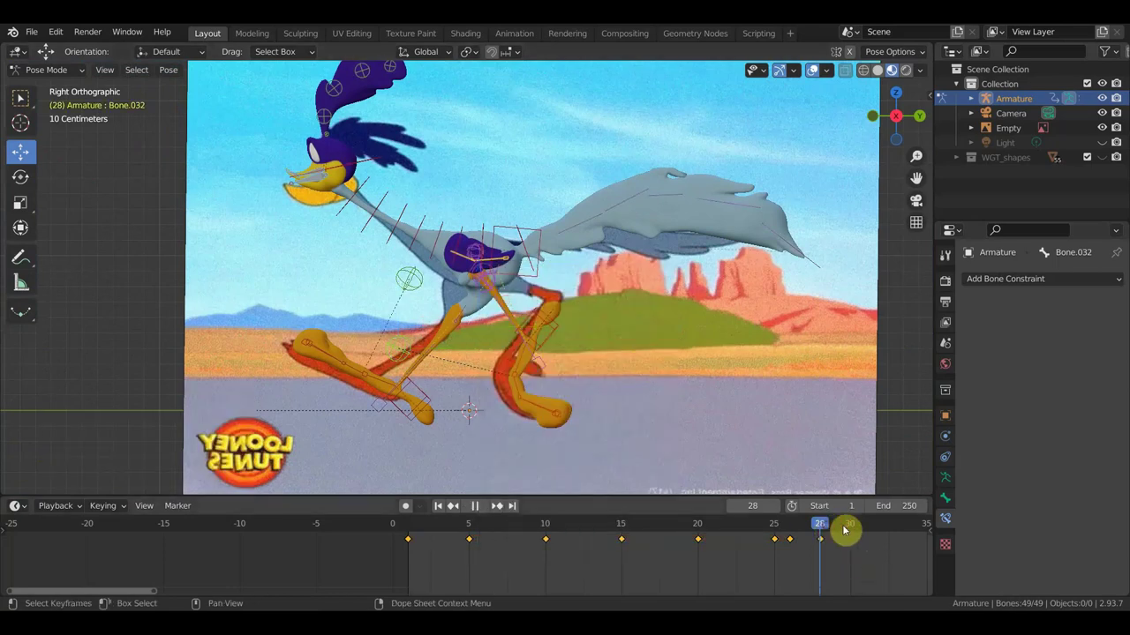
- At frame 30, swing the front lower leg back about -26° and move it down and right
drag(843, 529, 847, 529)
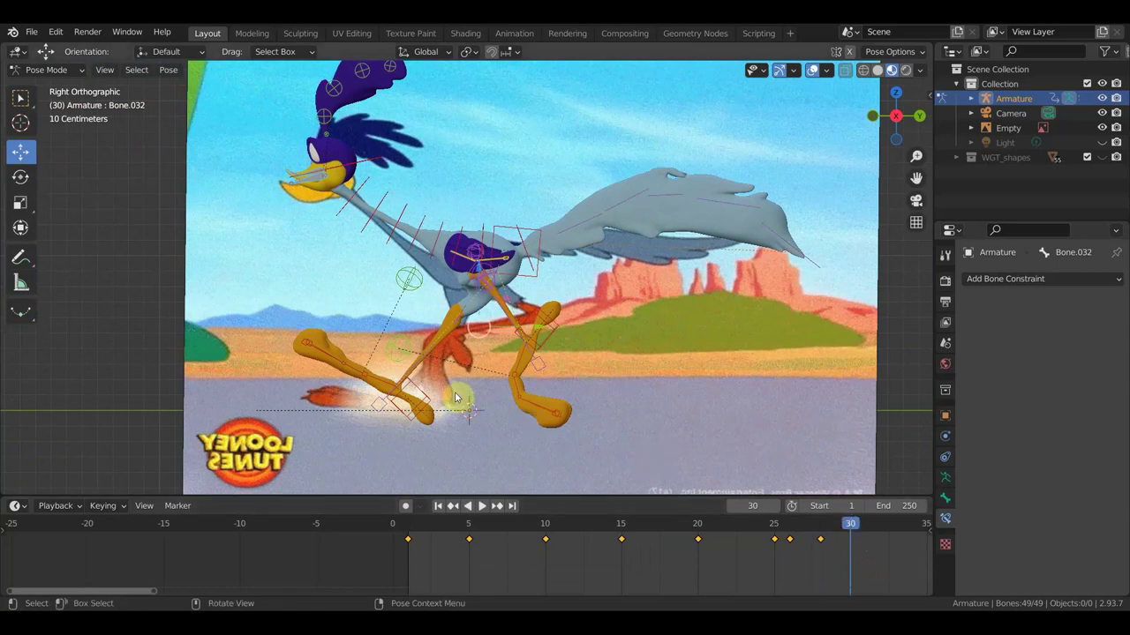
click(425, 389)
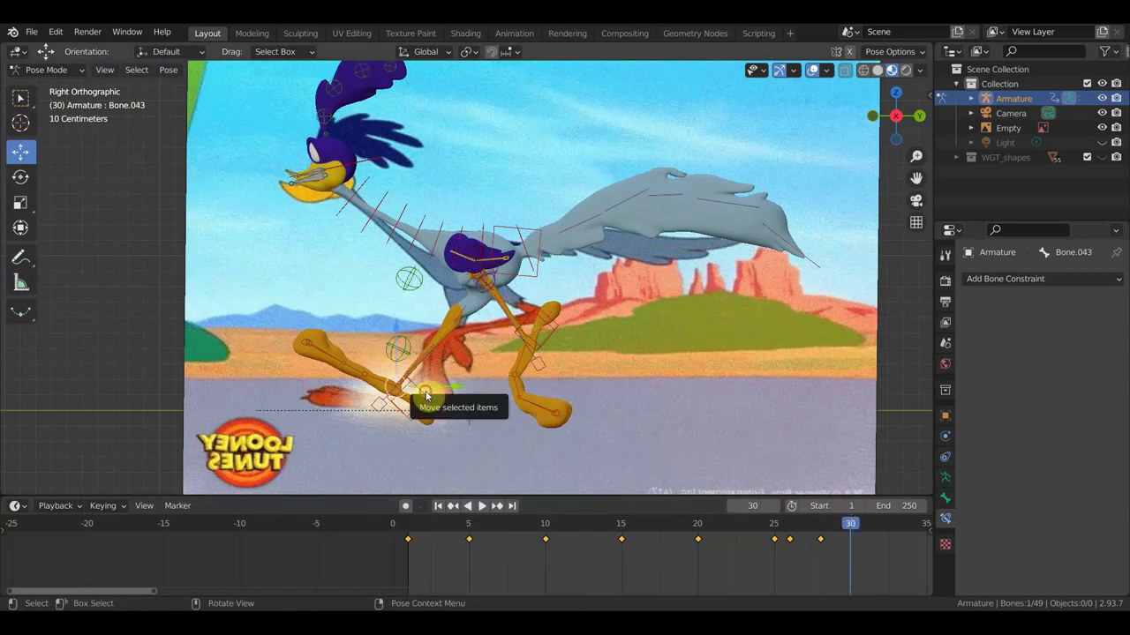
key(r)
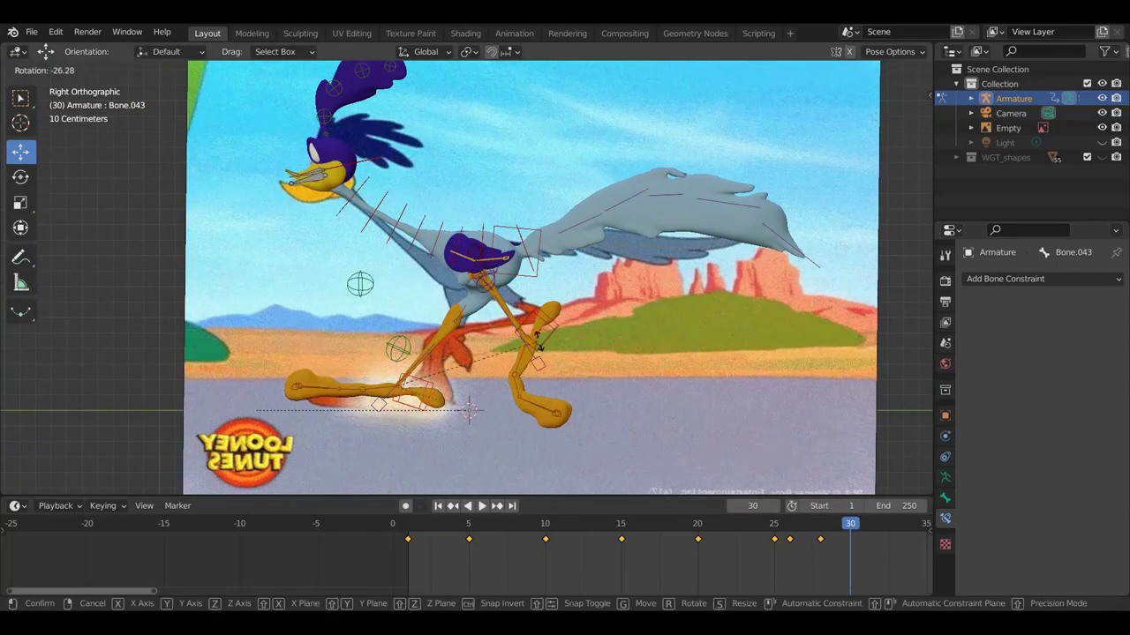
click(541, 347)
key(g)
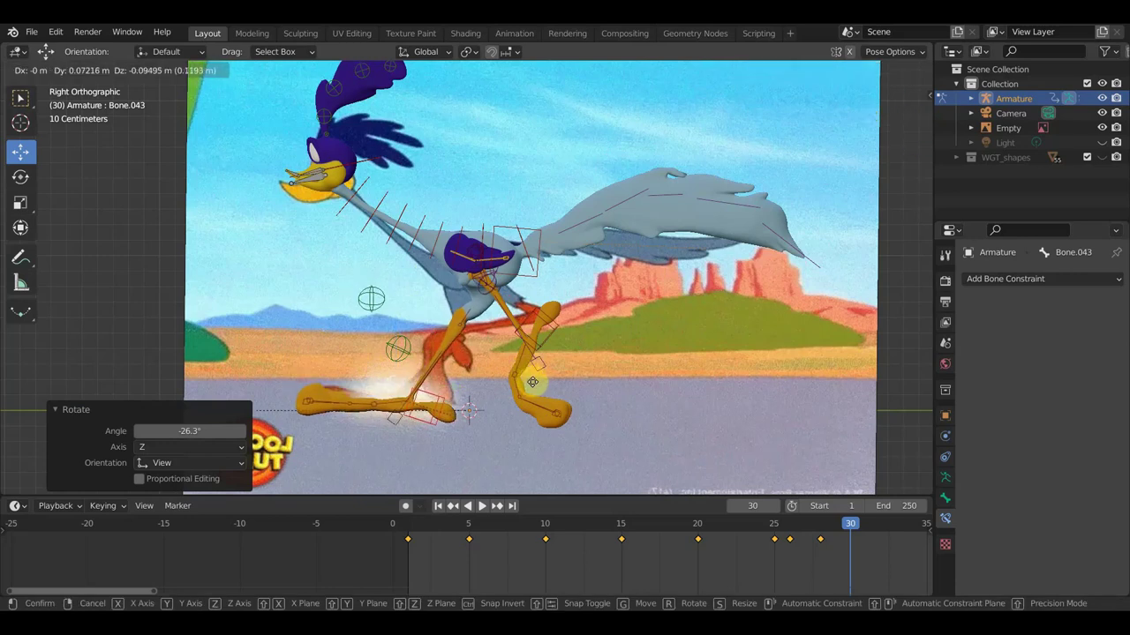
click(536, 389)
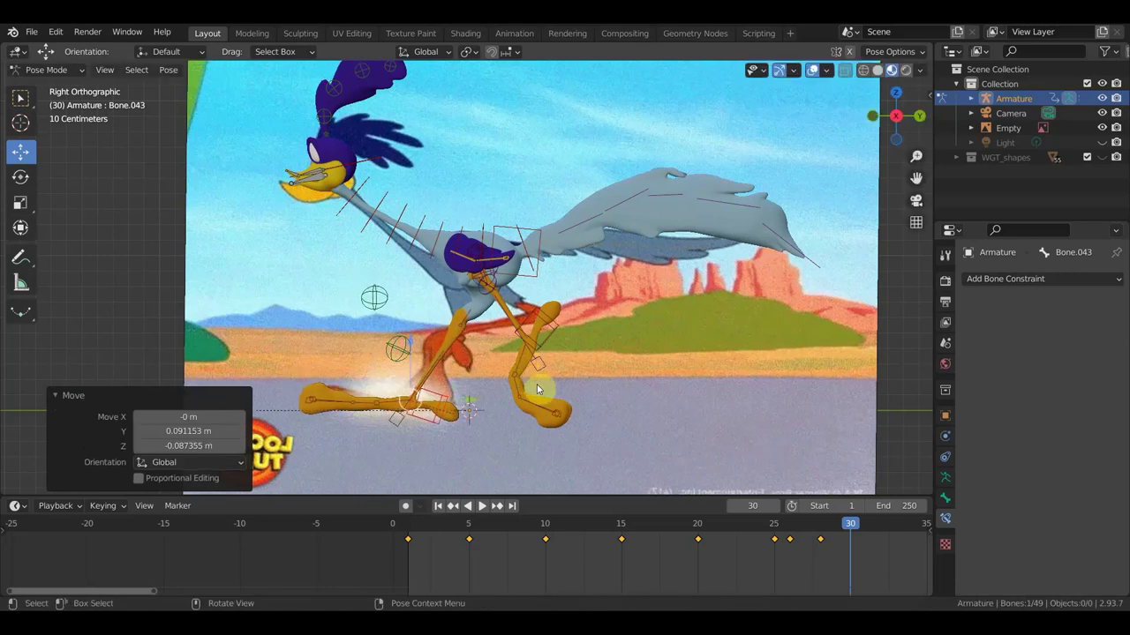
- Rotate the back leg bone 73.9° and reposition it
click(550, 323)
key(r)
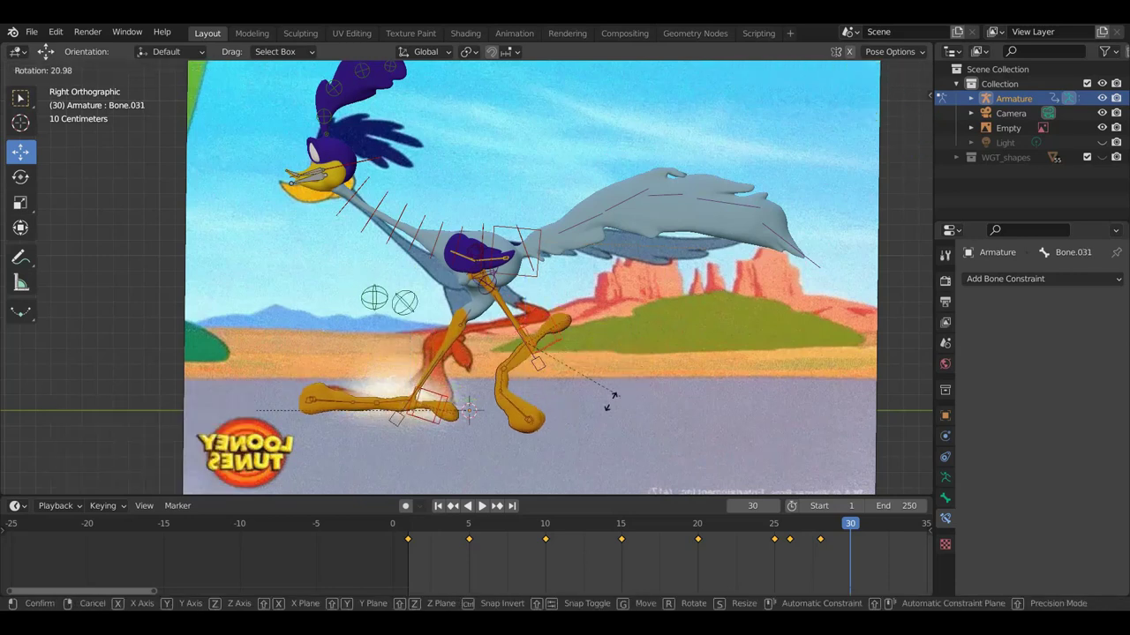
click(538, 441)
key(g)
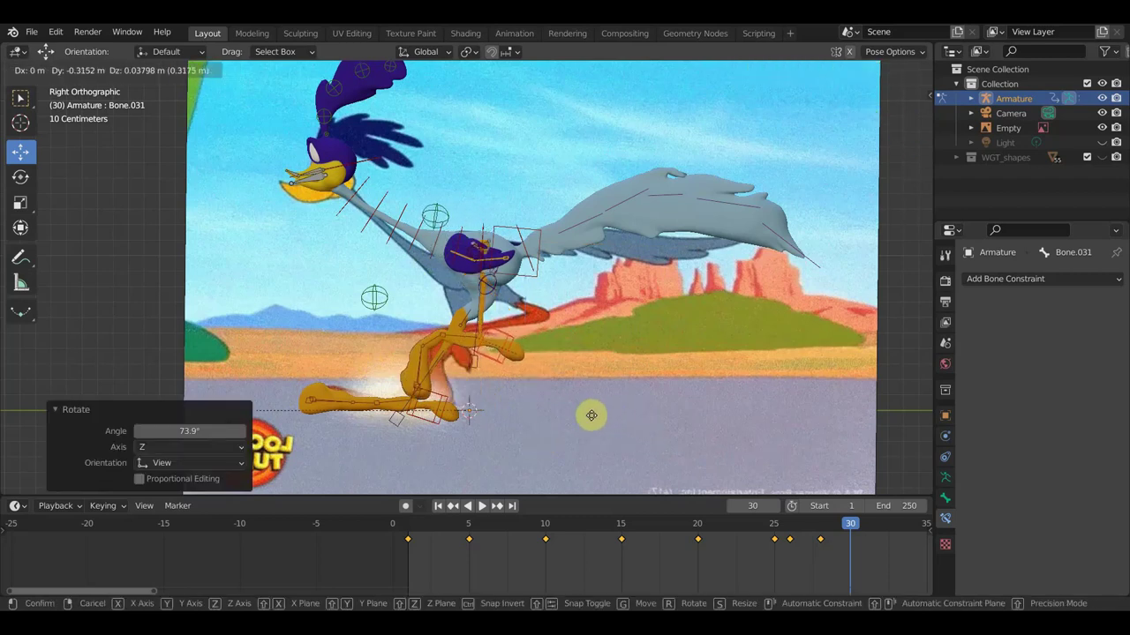
click(592, 416)
- Move the leg bone about -0.34656 m along Y to line up with the reference
mouse_move(645, 421)
middle_down()
mouse_move(566, 435)
mouse_move(638, 427)
middle_up()
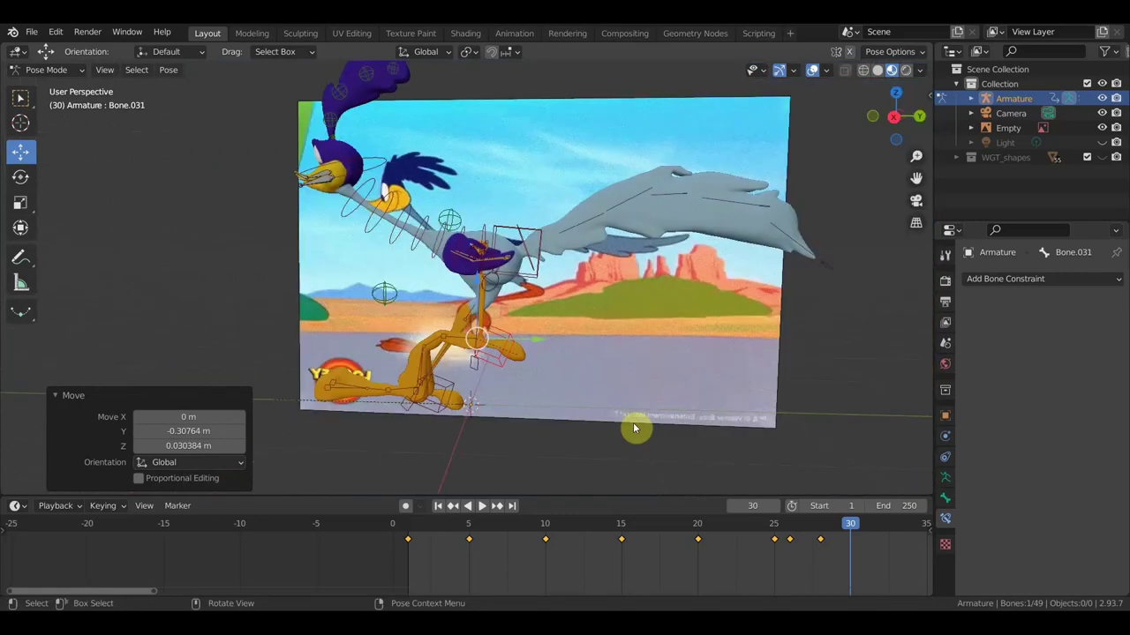
scroll(636, 427, up, 3)
mouse_move(540, 335)
middle_down()
mouse_move(543, 353)
mouse_move(706, 362)
mouse_move(648, 347)
mouse_move(585, 357)
middle_up()
key(g)
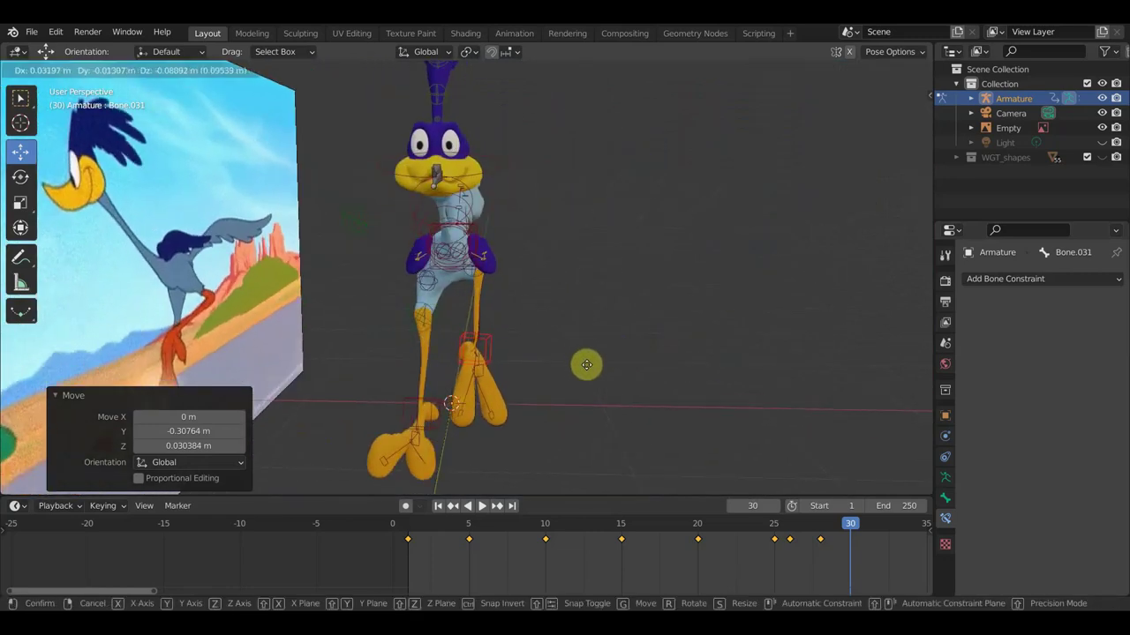
click(587, 365)
mouse_move(598, 371)
middle_down()
mouse_move(506, 378)
mouse_move(446, 368)
mouse_move(502, 331)
middle_up()
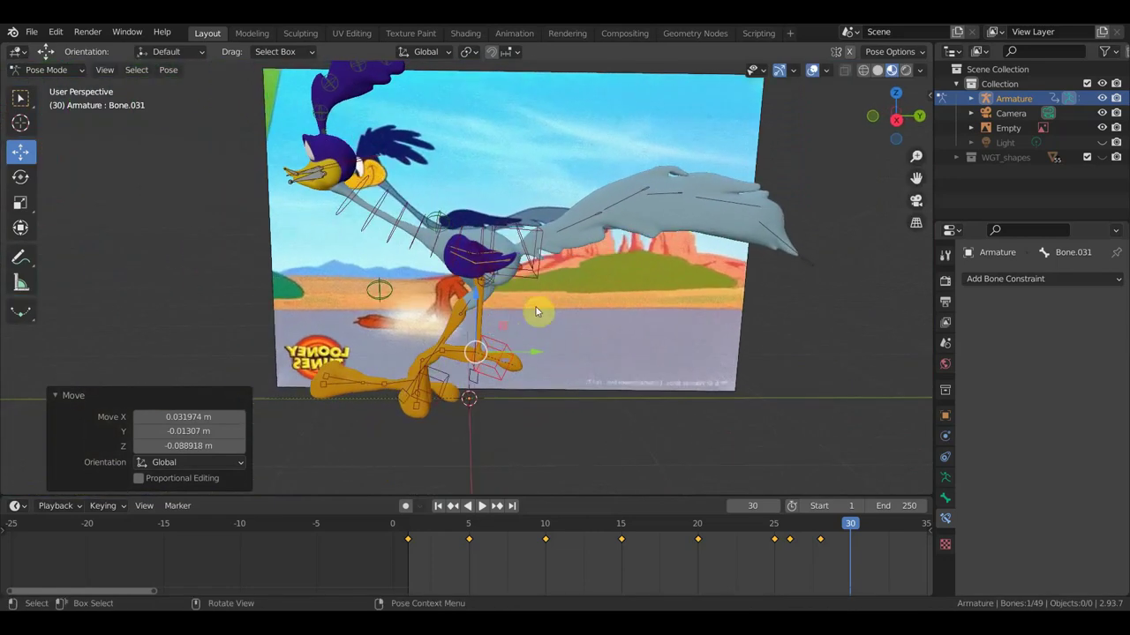
key(g)
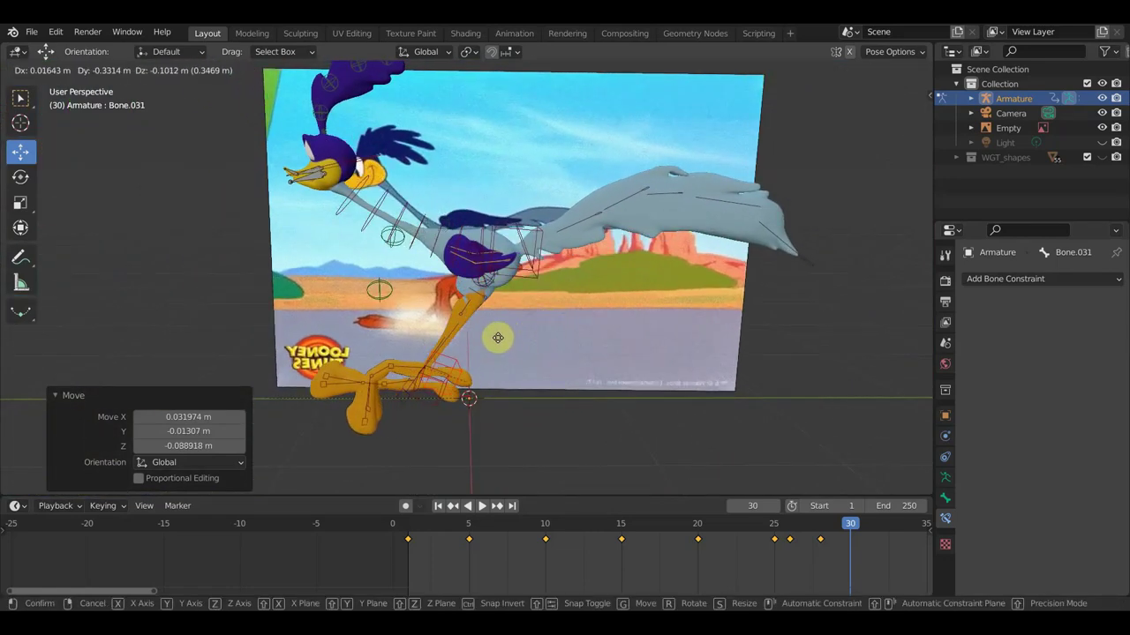
click(496, 334)
- Switch to right orthographic view and select the hip bone Bone.024
key(KP_5)
key(KP_3)
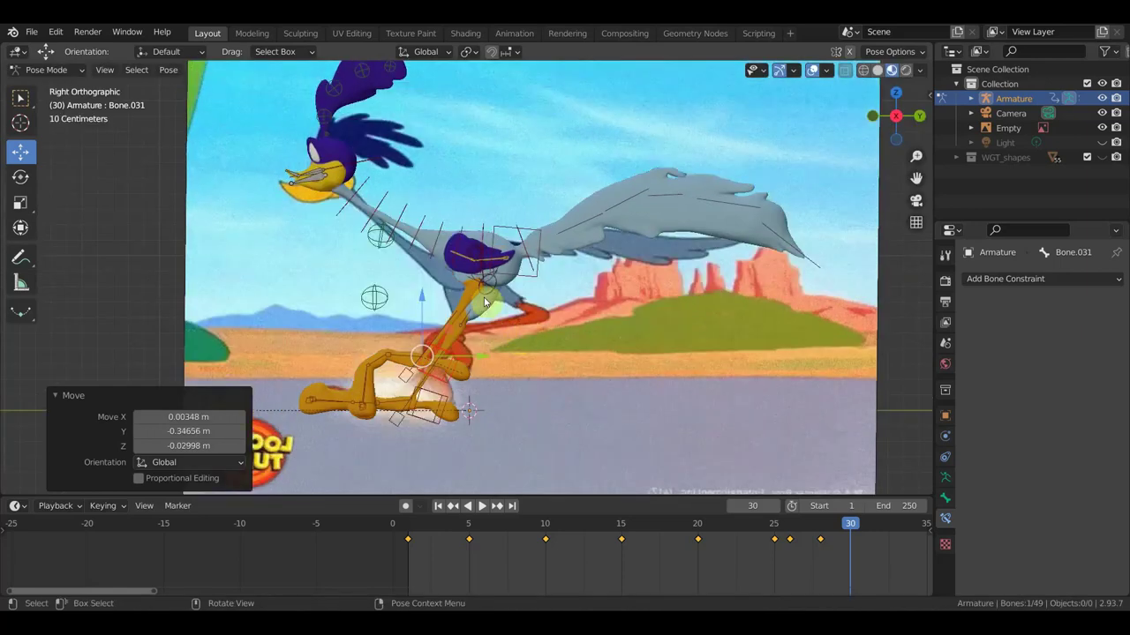
click(473, 283)
scroll(491, 295, up, 3)
- Rotate hip bone Bone.024 by -14.2°, then again by 8.6°, to tilt the hips
scroll(483, 300, up, 2)
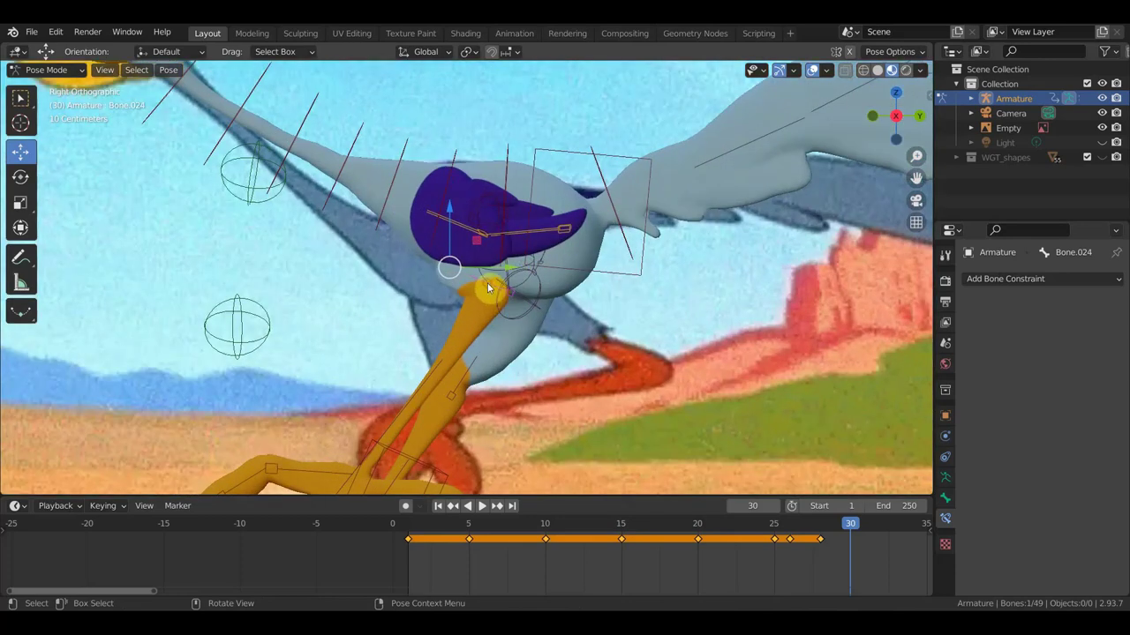
mouse_move(506, 300)
middle_down()
mouse_move(602, 327)
mouse_move(561, 313)
mouse_move(353, 313)
middle_up()
click(527, 296)
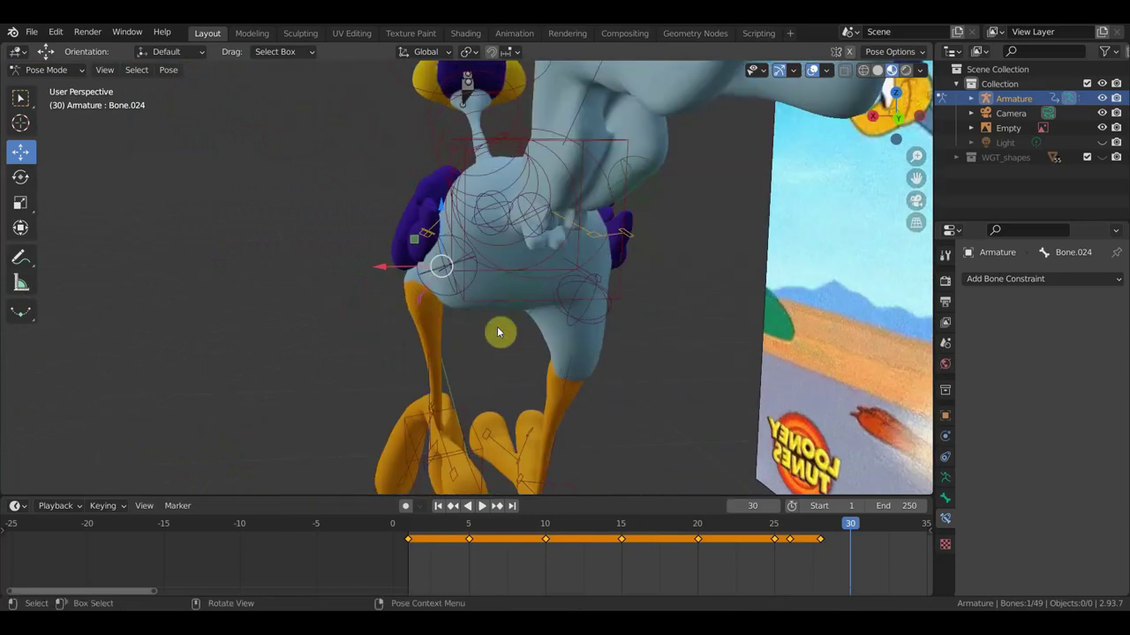
key(r)
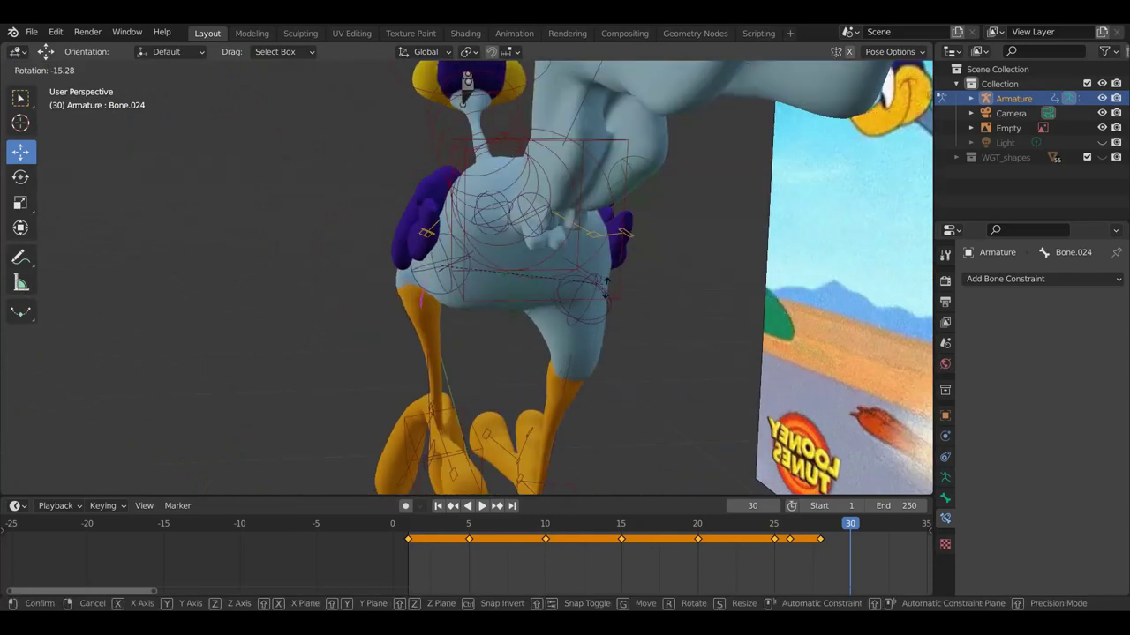
click(600, 296)
mouse_move(600, 297)
middle_down()
mouse_move(647, 351)
mouse_move(693, 349)
mouse_move(698, 335)
middle_up()
key(r)
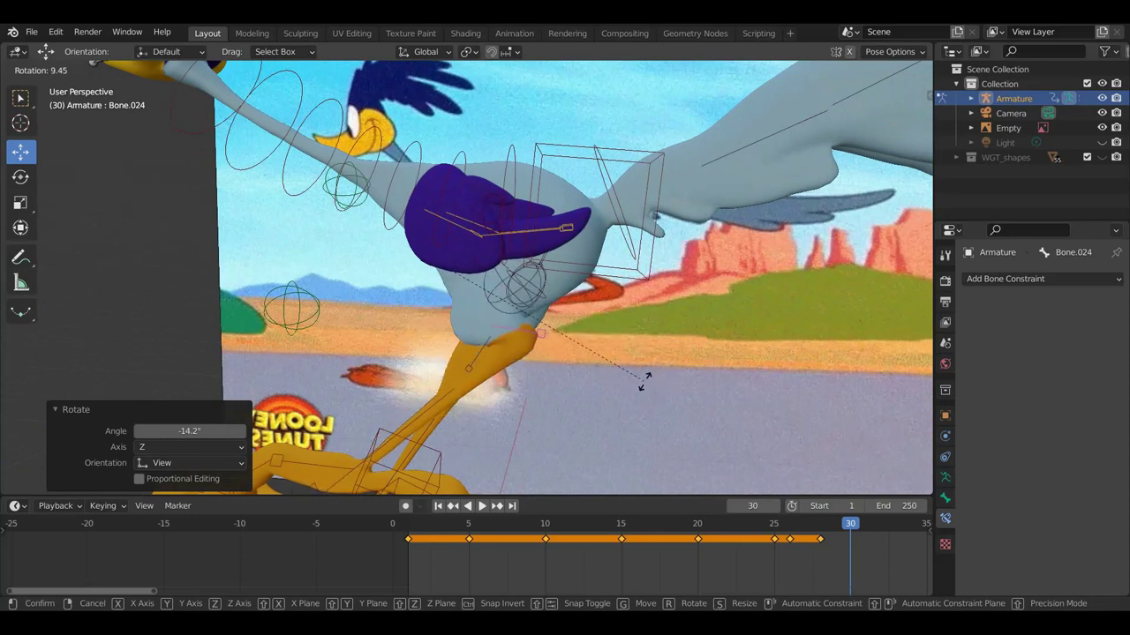
click(647, 377)
middle_drag(645, 383, 620, 405)
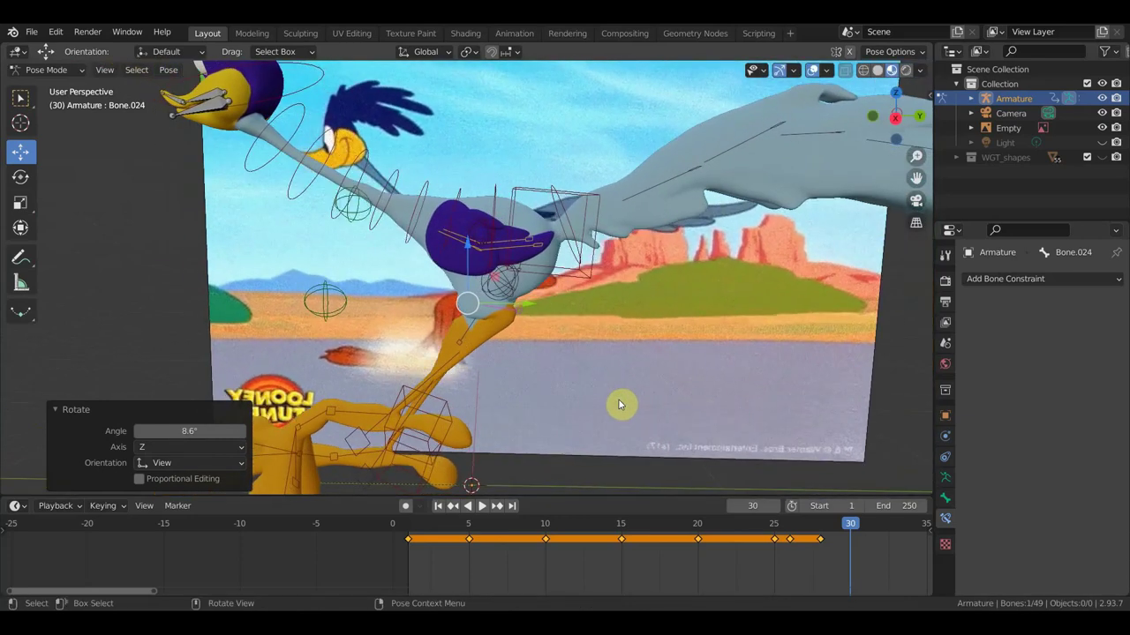
- In right orthographic view, move leg bone Bone.031 to match the reference
key(KP_3)
scroll(516, 469, down, 2)
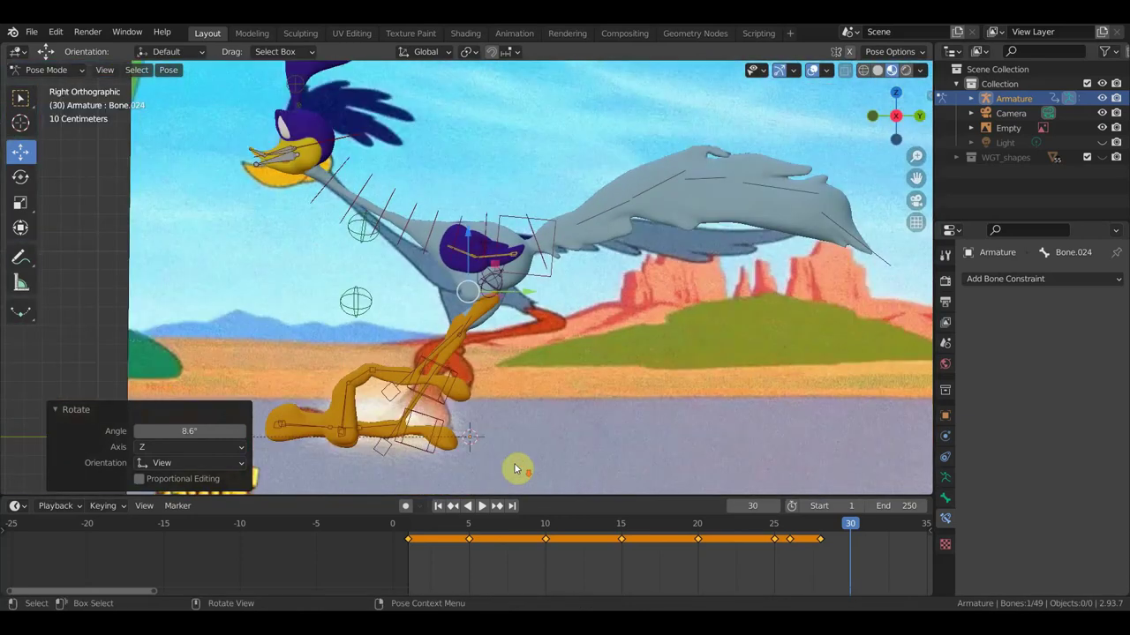
click(451, 375)
key(g)
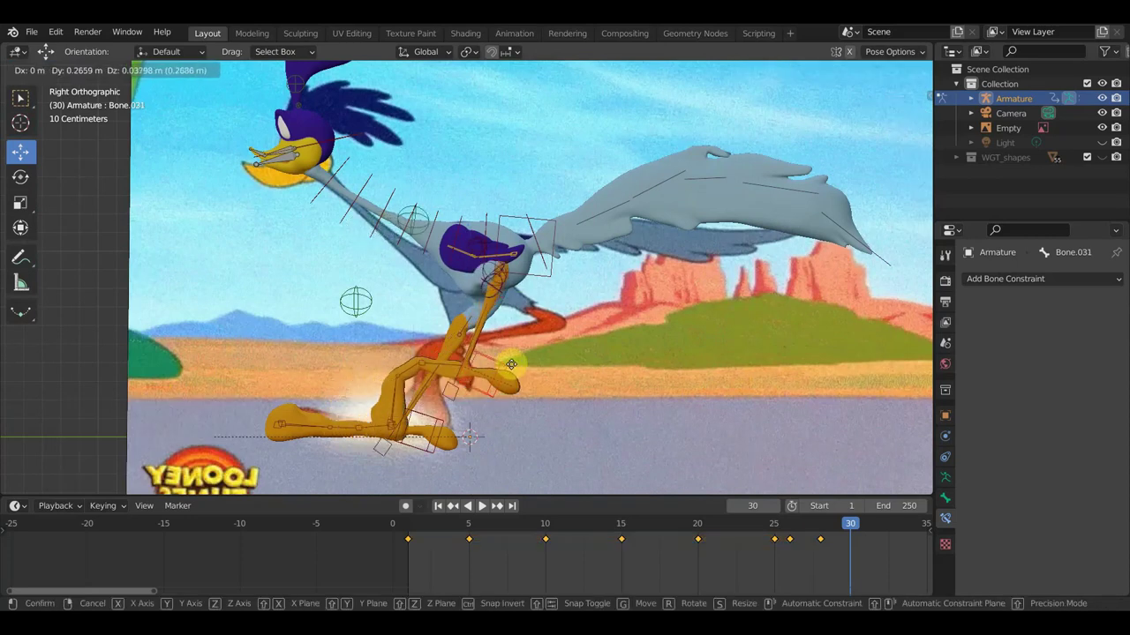
click(507, 374)
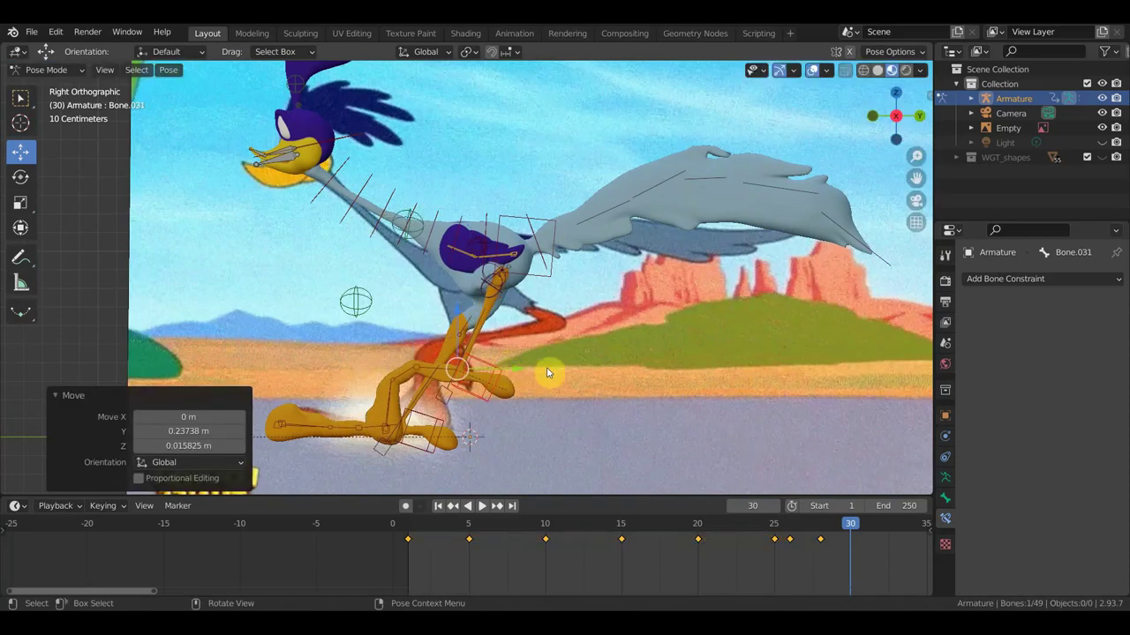
- Key Location & Rotation for all bones at frame 30, then scrub back to frame 7
key(a)
key(i)
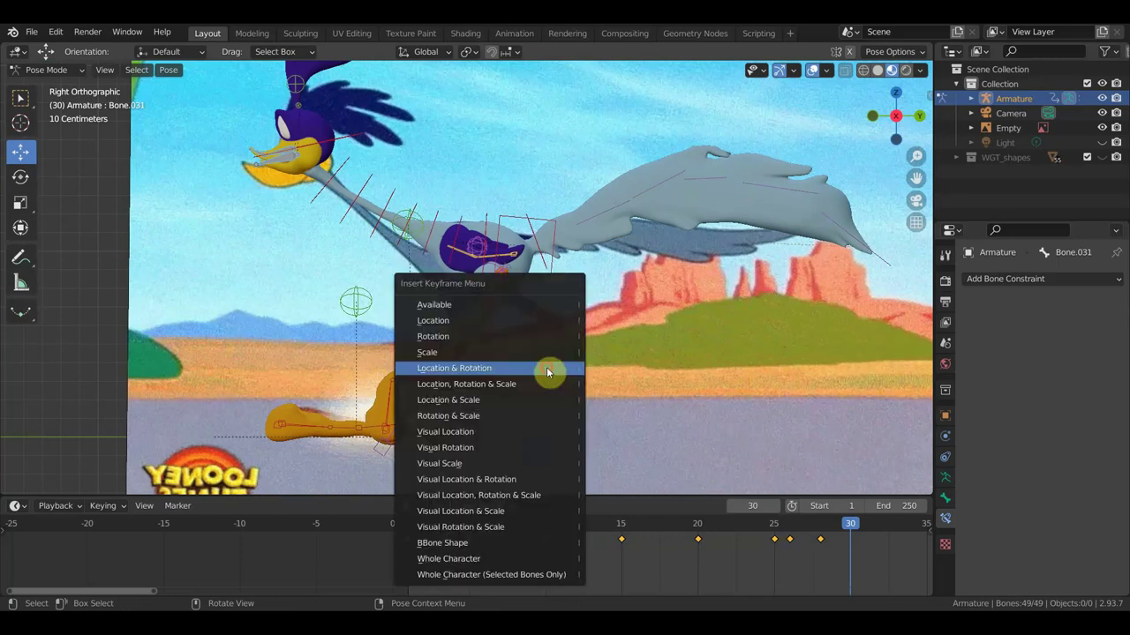
click(547, 371)
mouse_move(850, 530)
mouse_down()
mouse_move(341, 515)
mouse_move(910, 525)
mouse_move(789, 524)
mouse_move(798, 569)
mouse_up()
- At frame 35, plant foot bone Bone.043 forward on the ground and raise leg Bone.031 forward
mouse_move(799, 569)
middle_down()
mouse_move(623, 588)
mouse_move(433, 525)
mouse_move(406, 541)
middle_up()
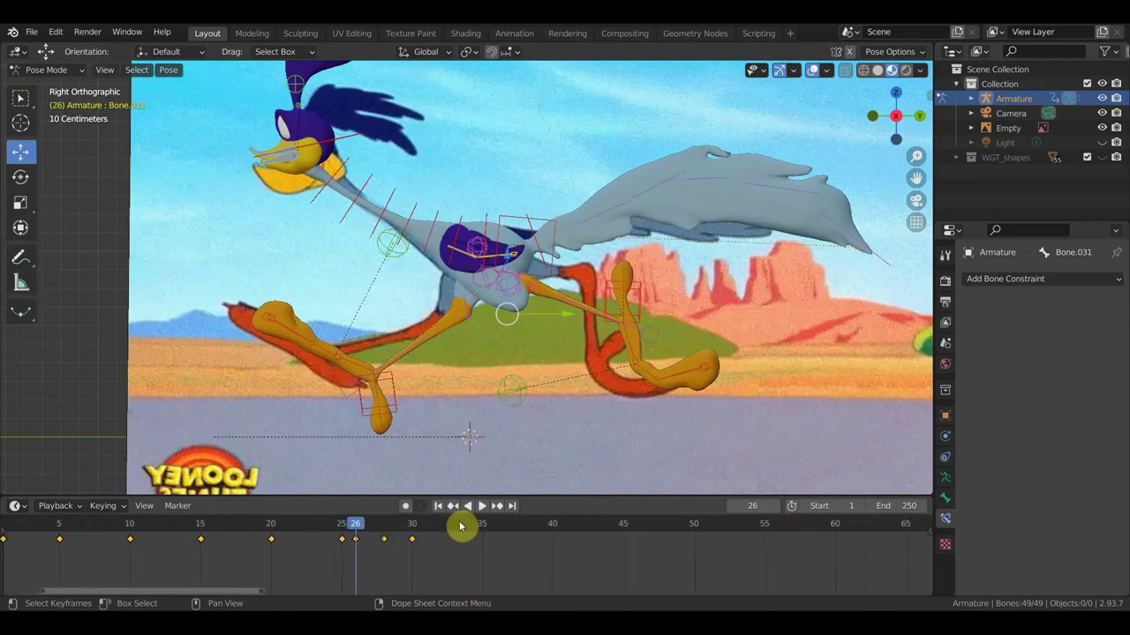
drag(490, 529, 482, 530)
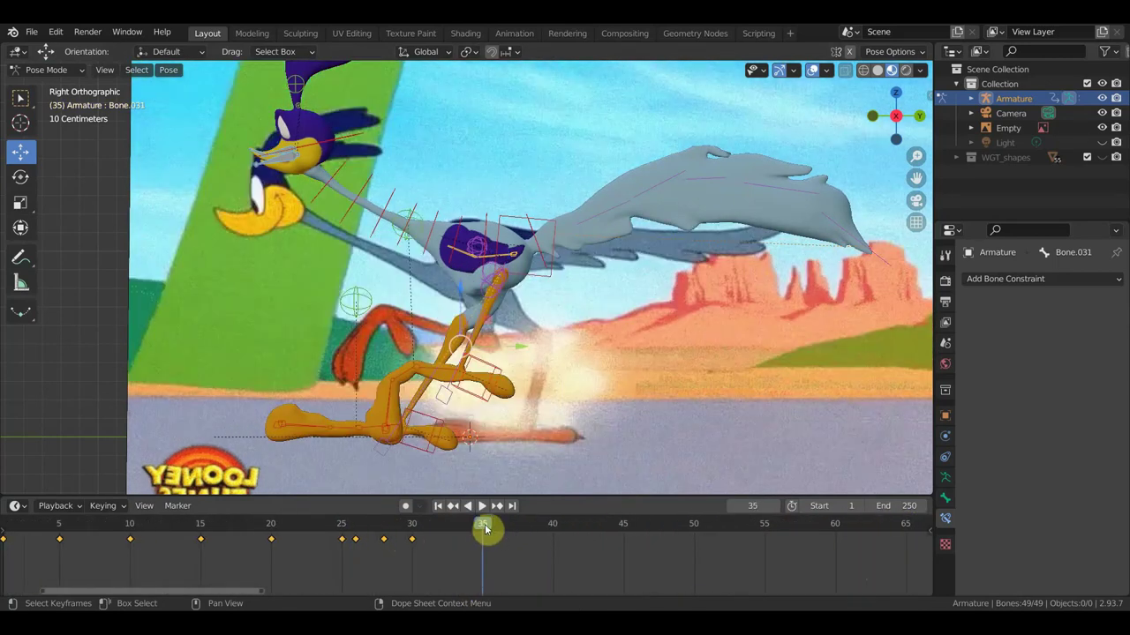
click(434, 422)
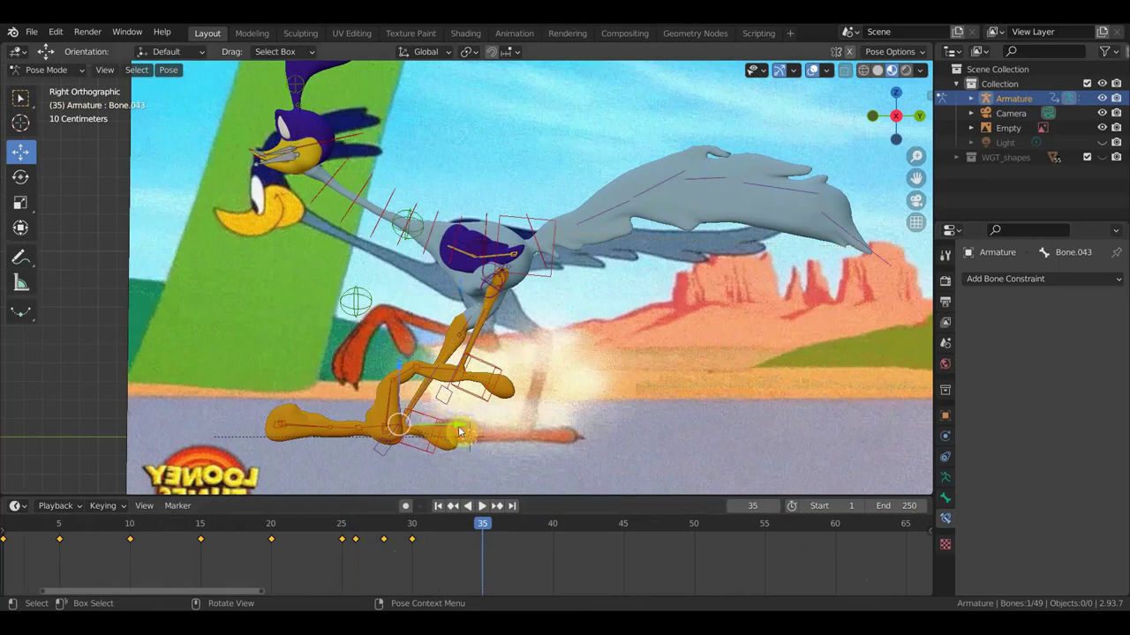
key(g)
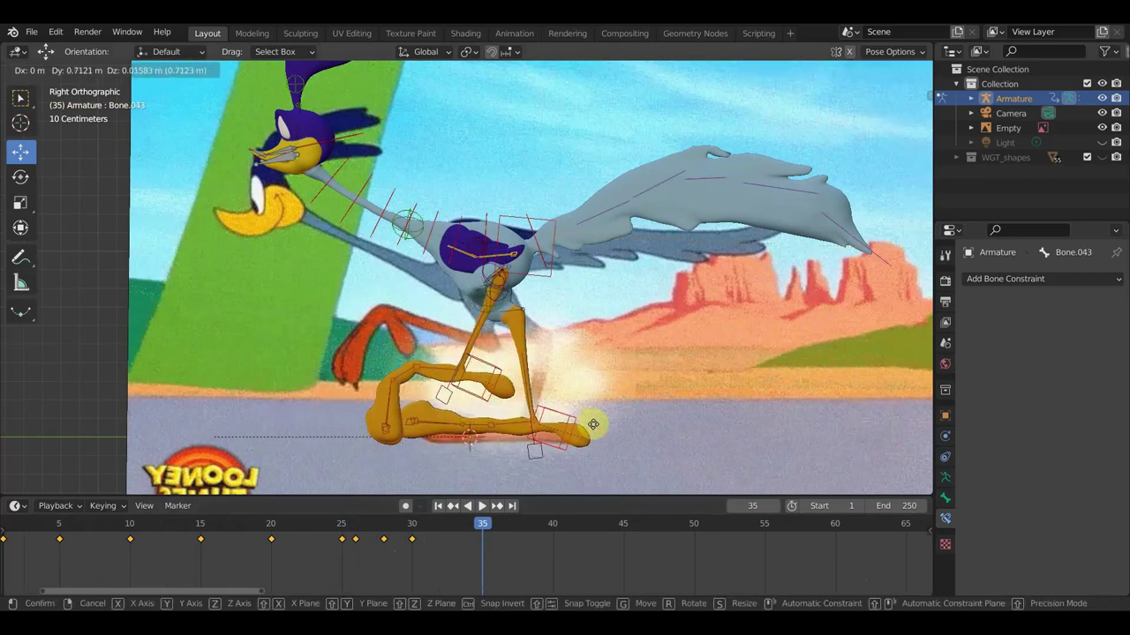
click(602, 432)
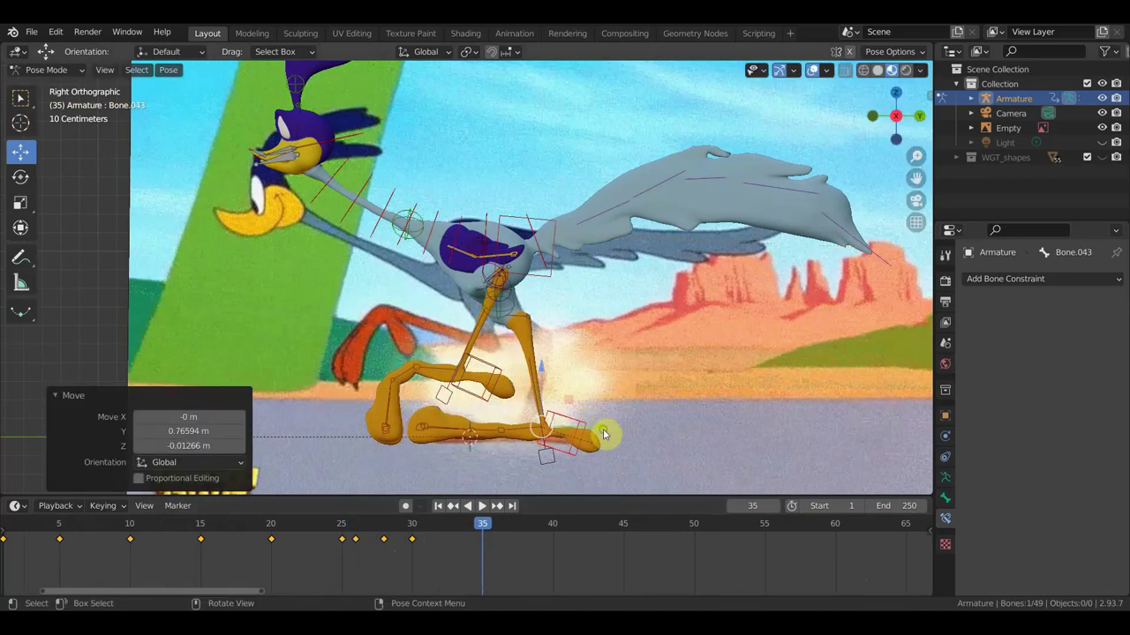
click(491, 367)
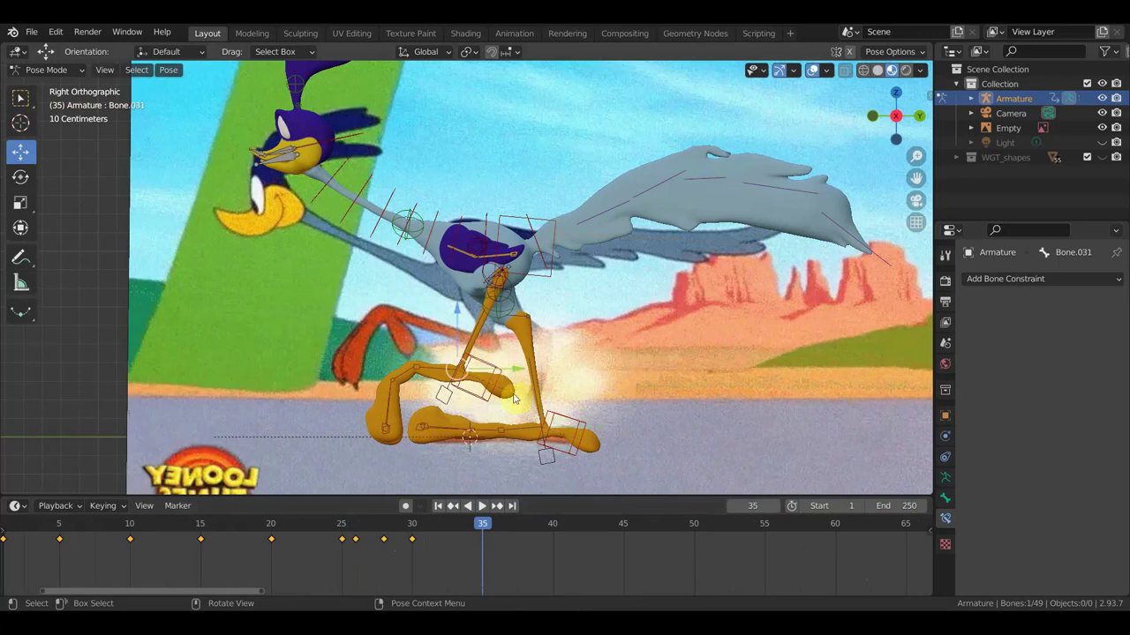
key(g)
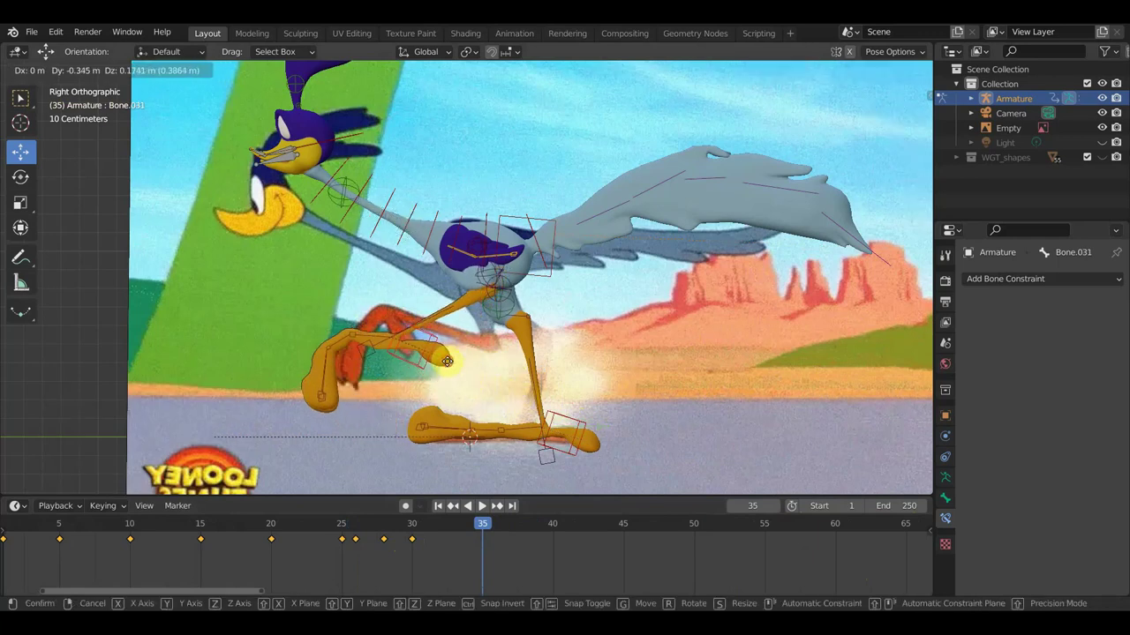
click(448, 362)
- Rotate hip bone Bone.024 by -6.02° and return to the right-side orthographic view
mouse_move(500, 298)
middle_down()
mouse_move(536, 321)
mouse_move(660, 323)
mouse_move(596, 303)
middle_up()
scroll(535, 315, up, 3)
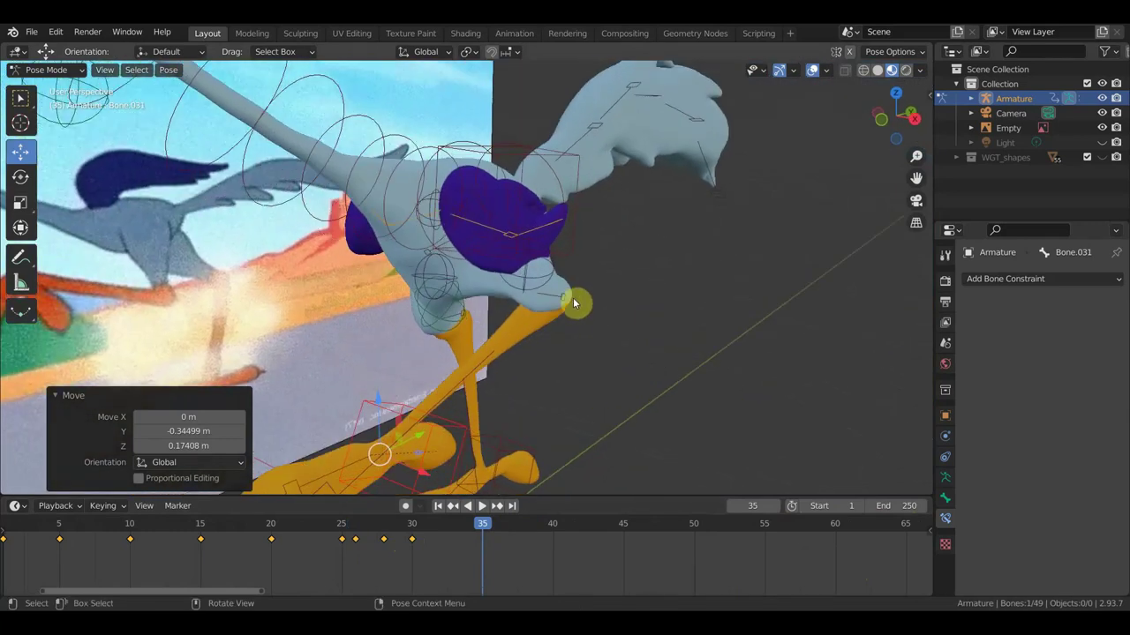
click(553, 297)
mouse_move(693, 324)
alt+middle_down()
mouse_move(726, 316)
mouse_move(735, 322)
mouse_move(723, 331)
alt+middle_up()
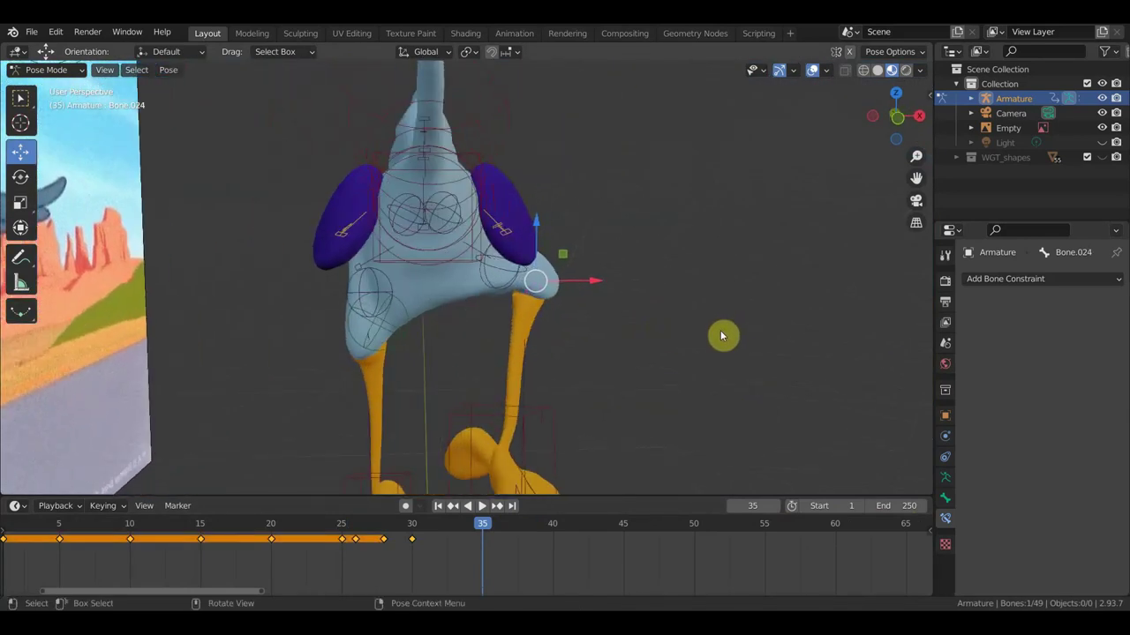
key(r)
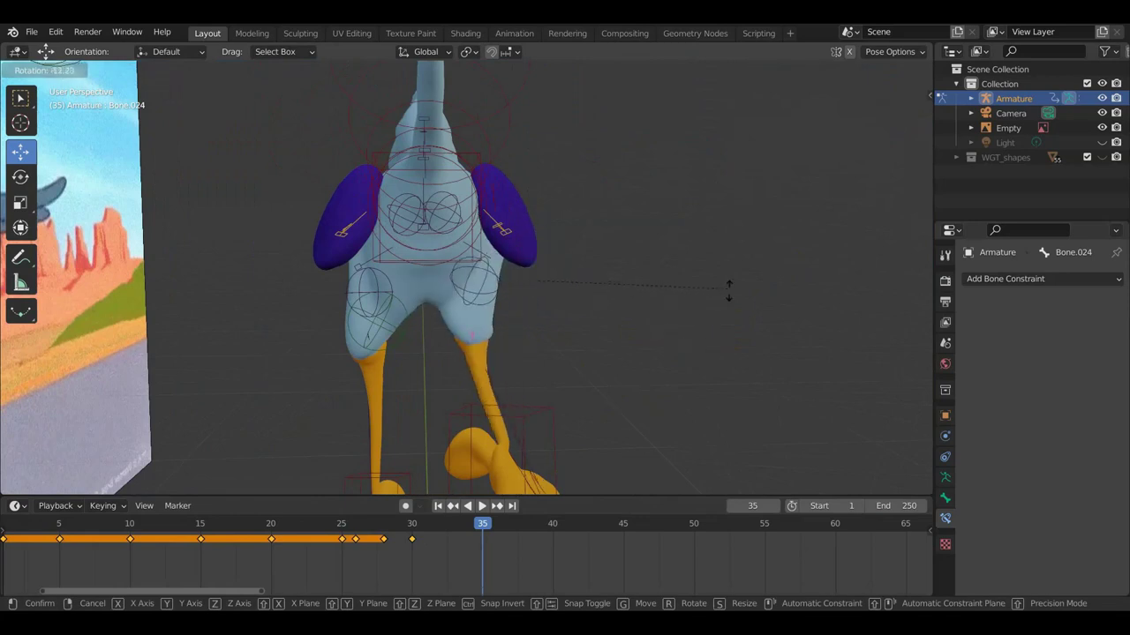
click(712, 311)
mouse_move(575, 356)
middle_down()
mouse_move(505, 350)
mouse_move(536, 326)
mouse_move(545, 337)
middle_up()
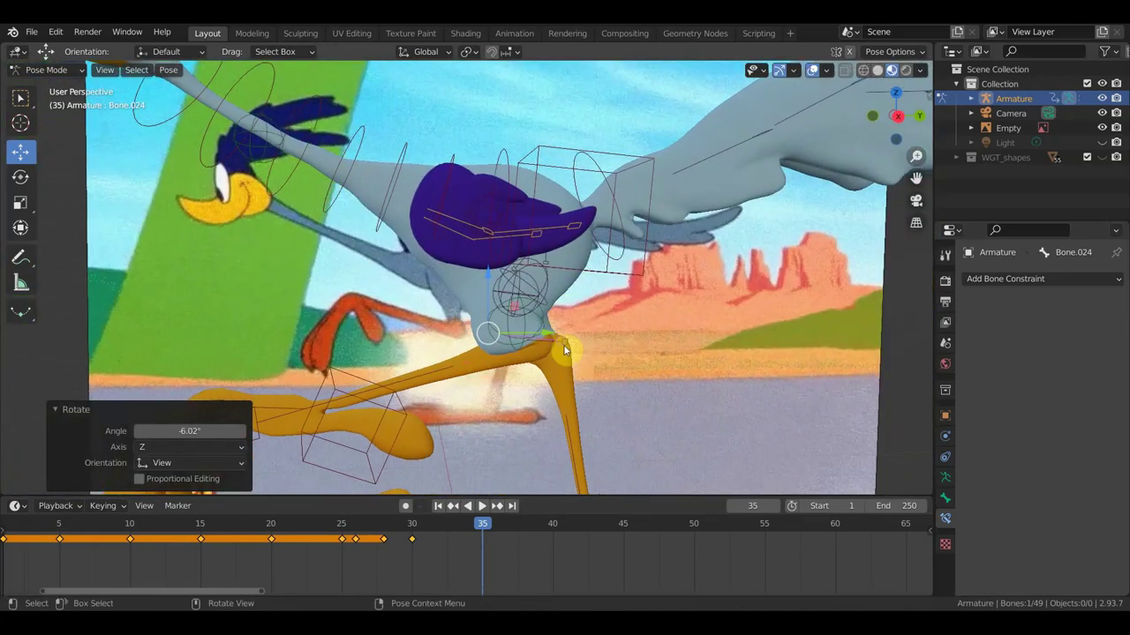
key(KP_3)
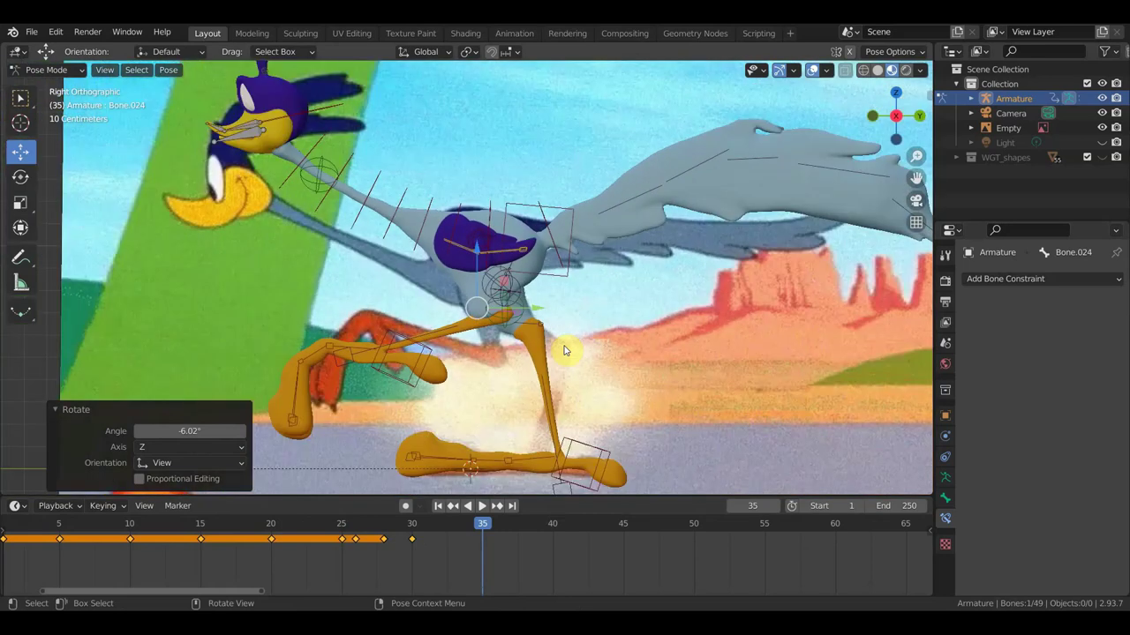
- Tilt the root bone -3.54°, lower it 0.0422 m, then tilt it to -5.14°
click(536, 207)
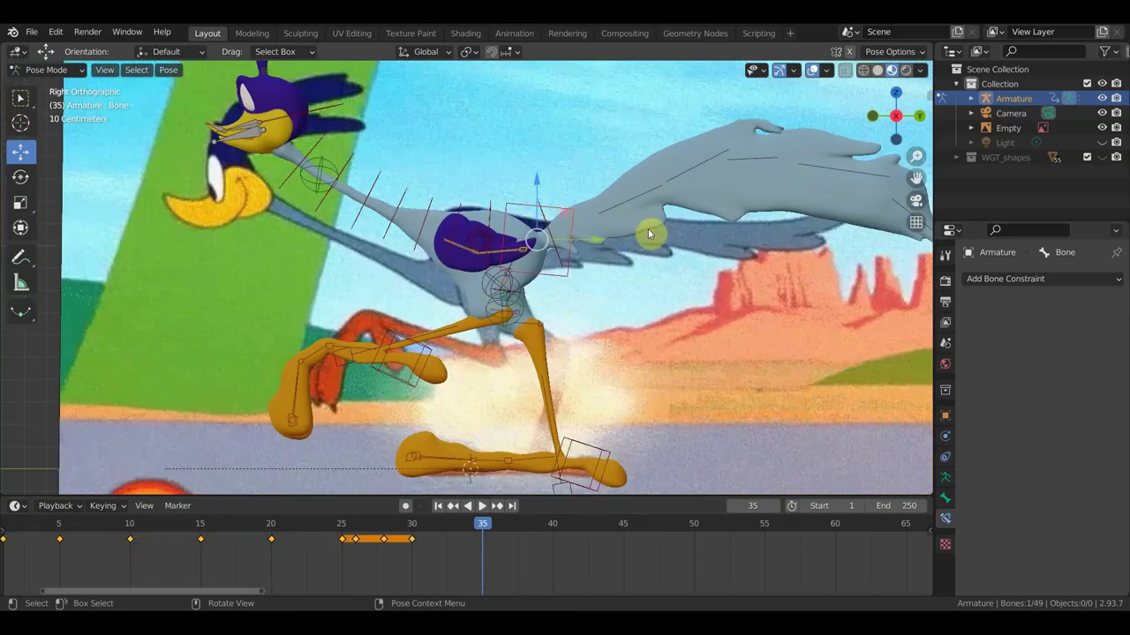
key(r)
click(679, 233)
key(g)
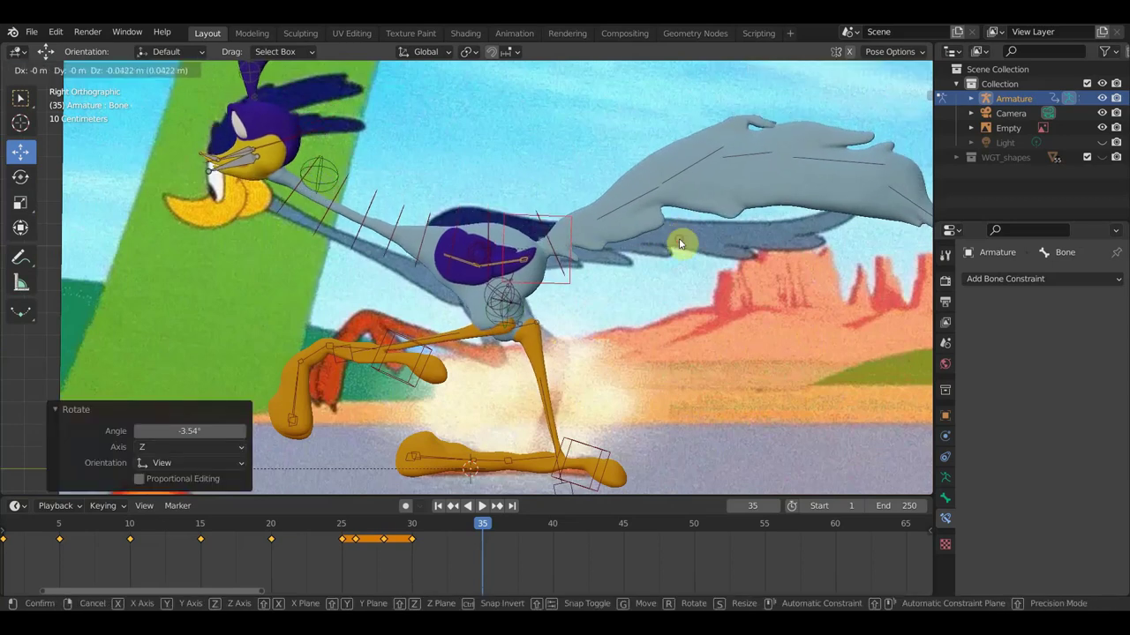
click(680, 243)
key(r)
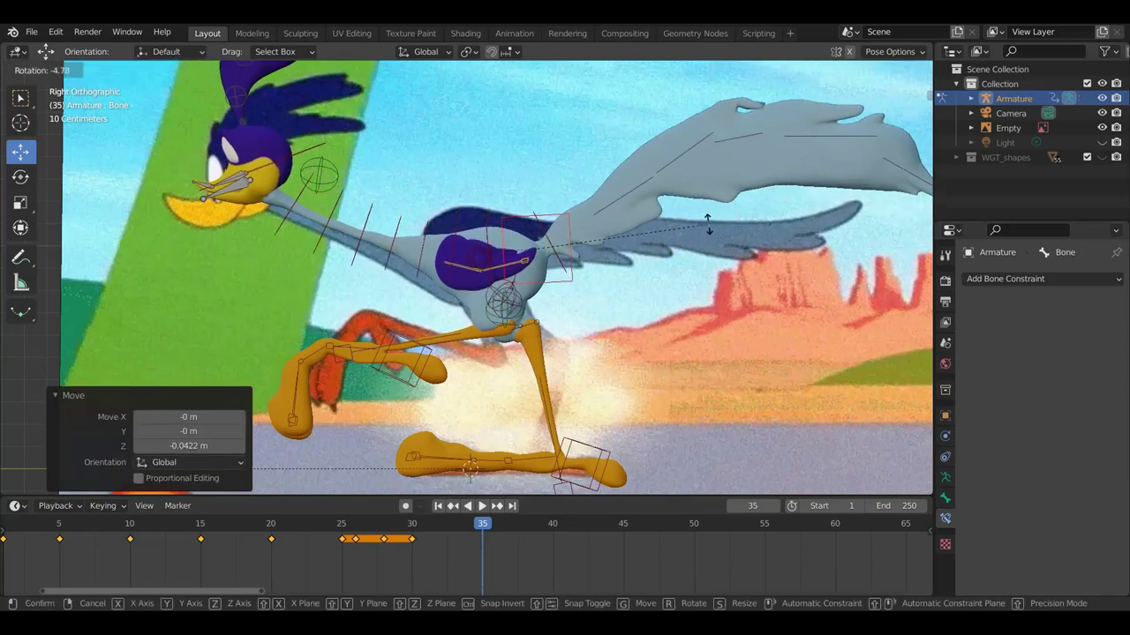
click(708, 228)
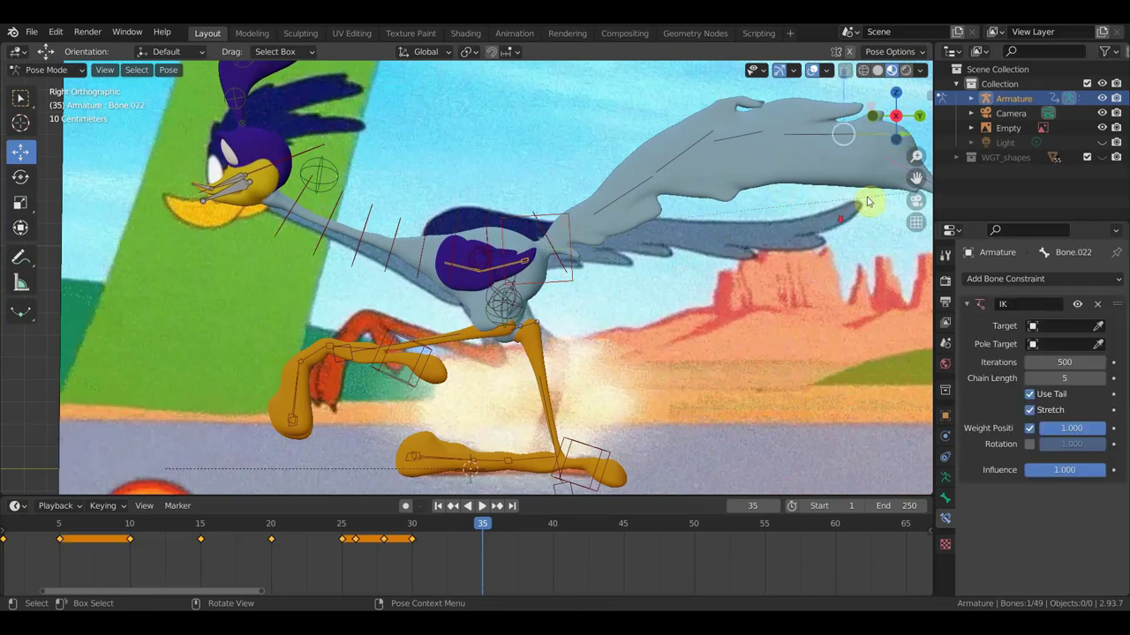
- Lower tail bone Bone.022 and keyframe all bones at frame 35
scroll(826, 241, down, 3)
key(g)
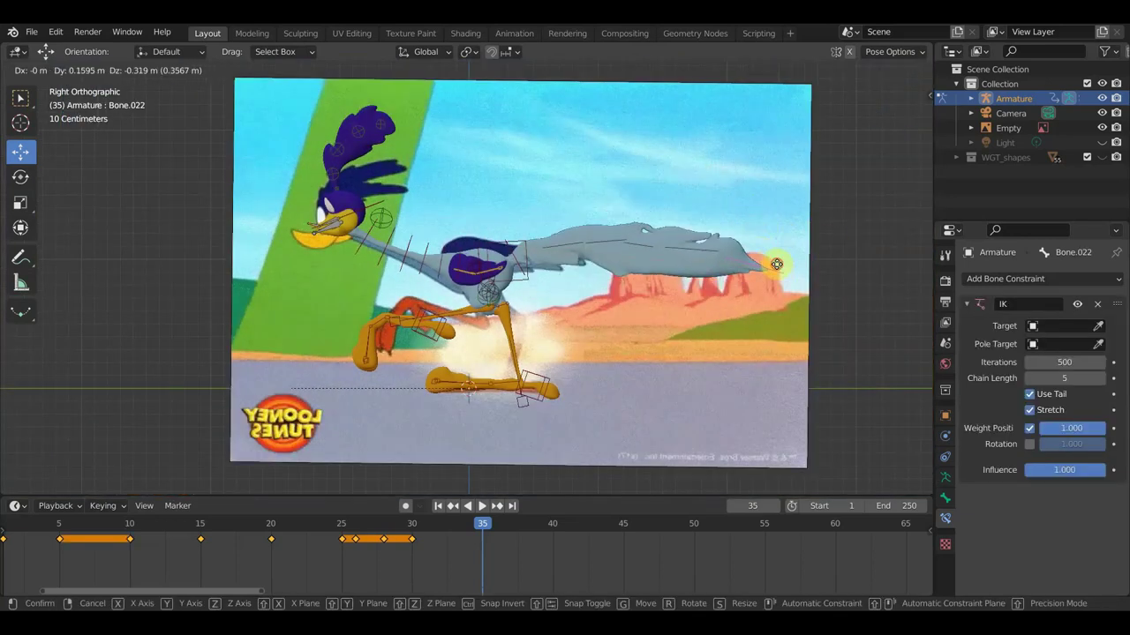
click(776, 263)
key(a)
key(i)
click(603, 314)
mouse_move(485, 526)
mouse_down()
mouse_move(236, 516)
mouse_move(404, 522)
mouse_move(552, 549)
mouse_up()
- Rotate and reposition both foot bones, nudging one foot slightly lower, to match the reference
click(537, 377)
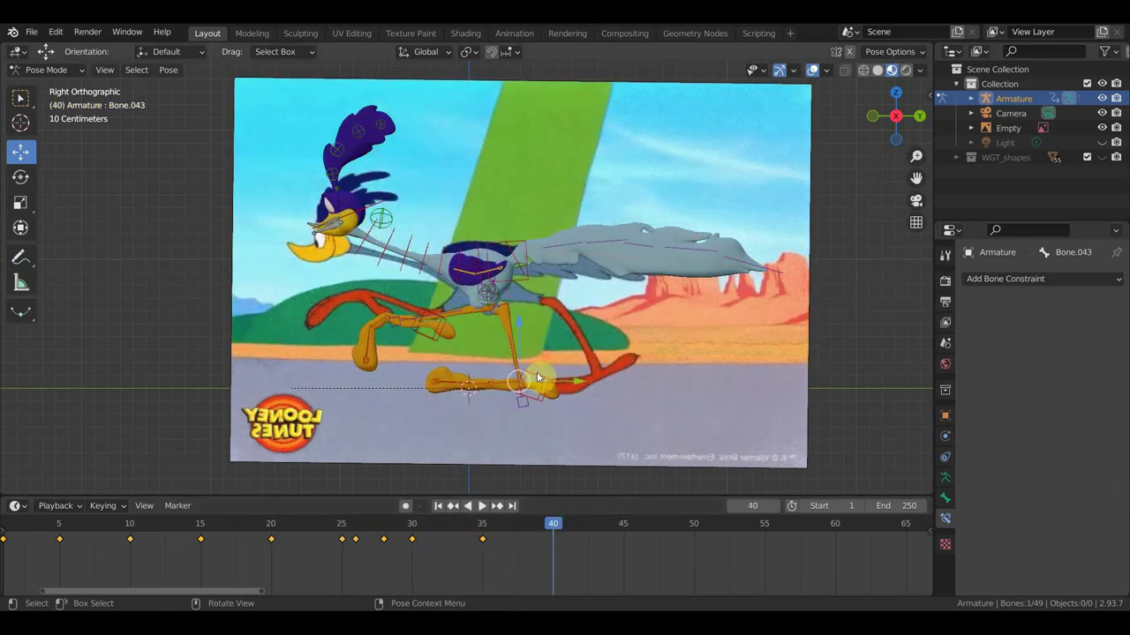
key(r)
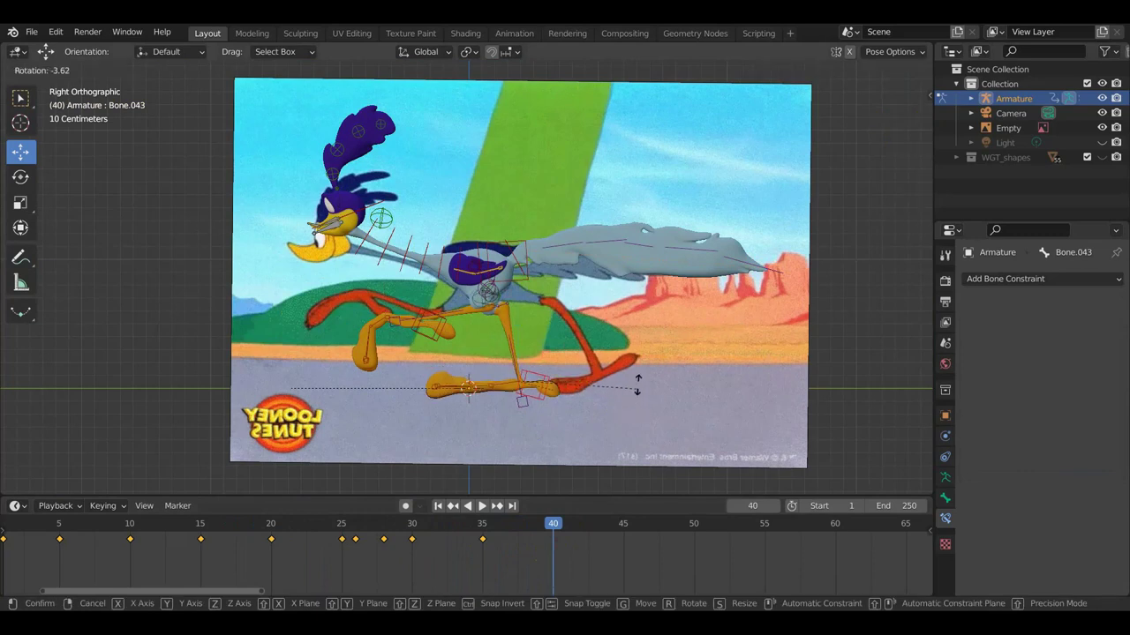
click(619, 381)
key(g)
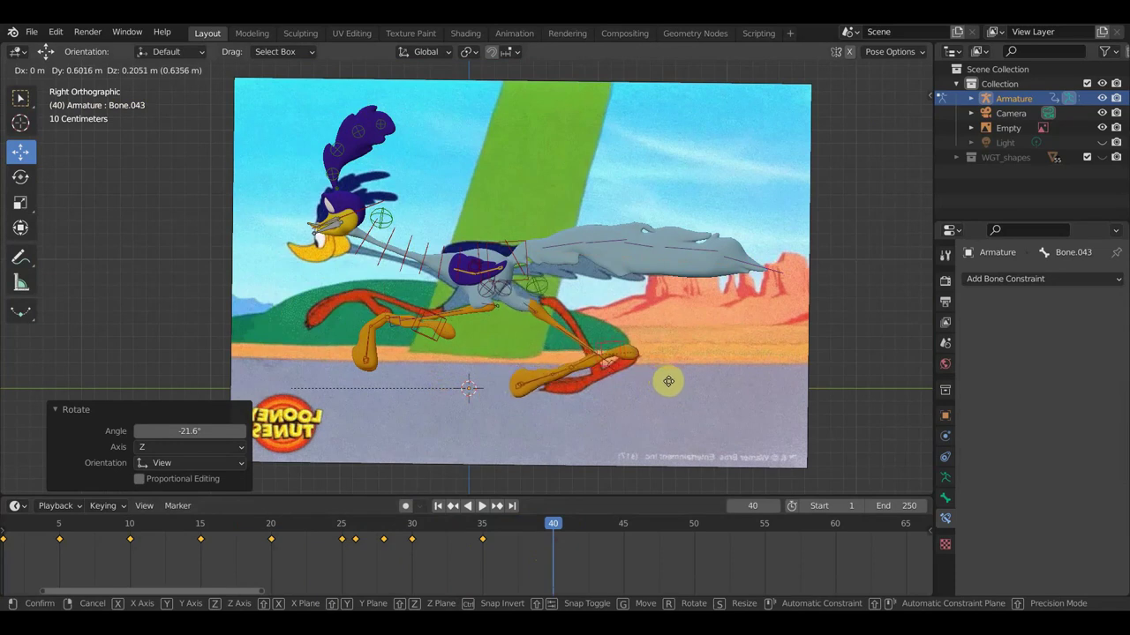
click(673, 387)
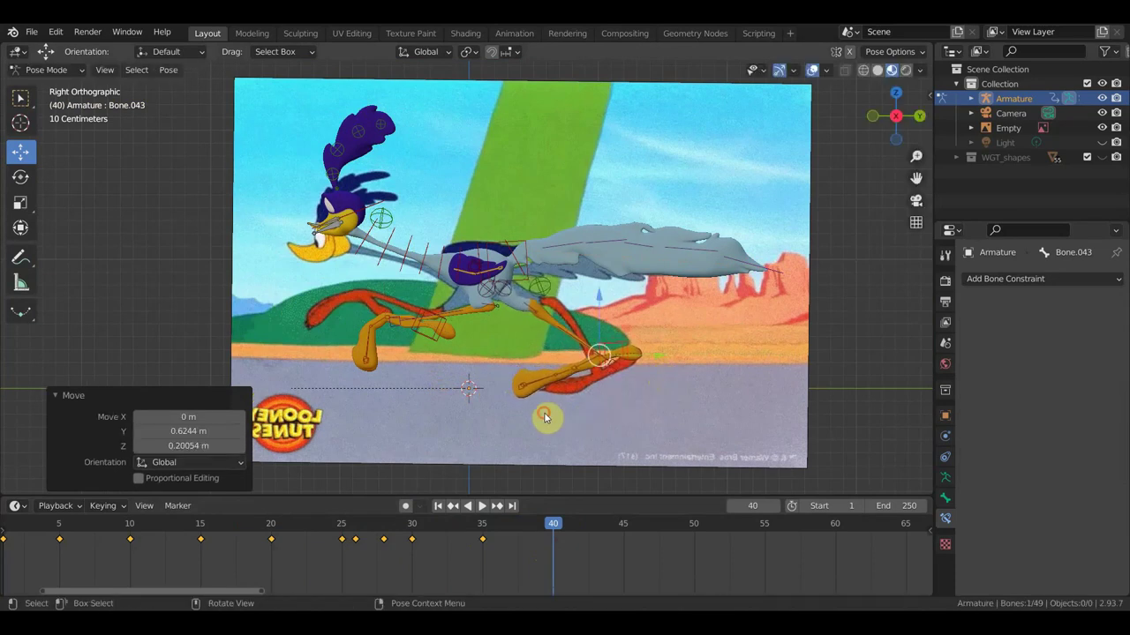
shift+click(529, 378)
key(r)
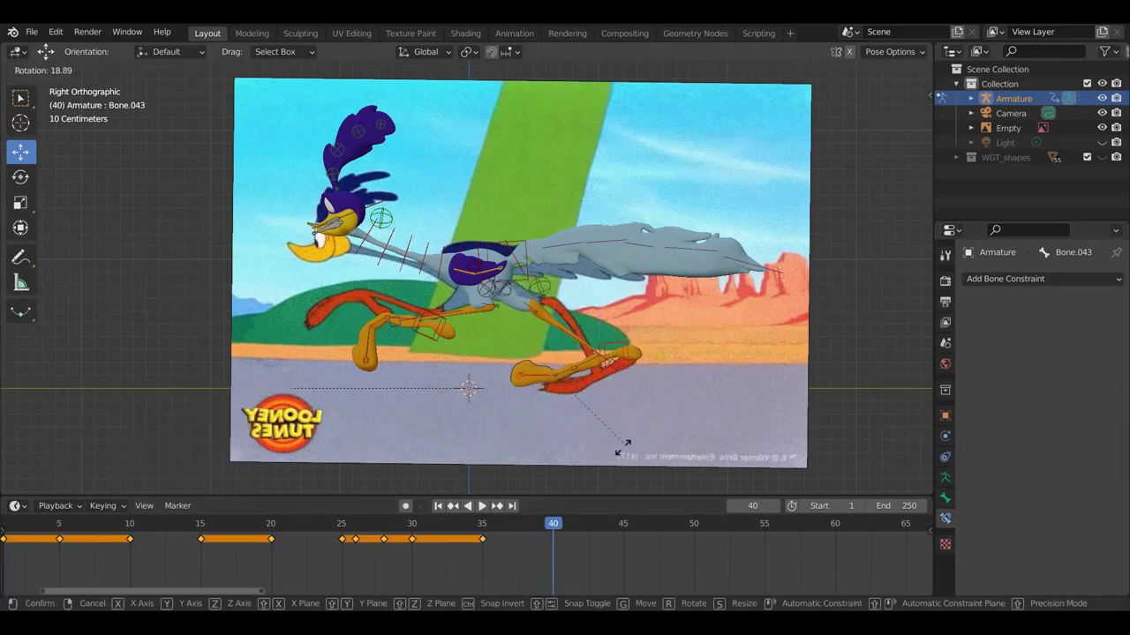
click(616, 451)
click(616, 351)
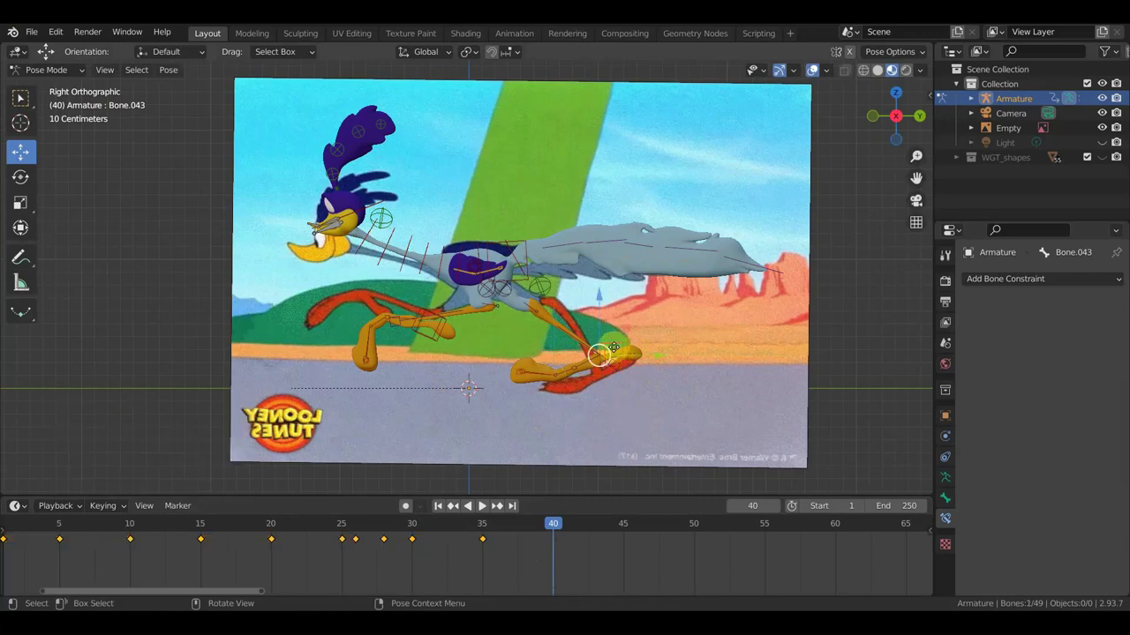
key(g)
click(616, 364)
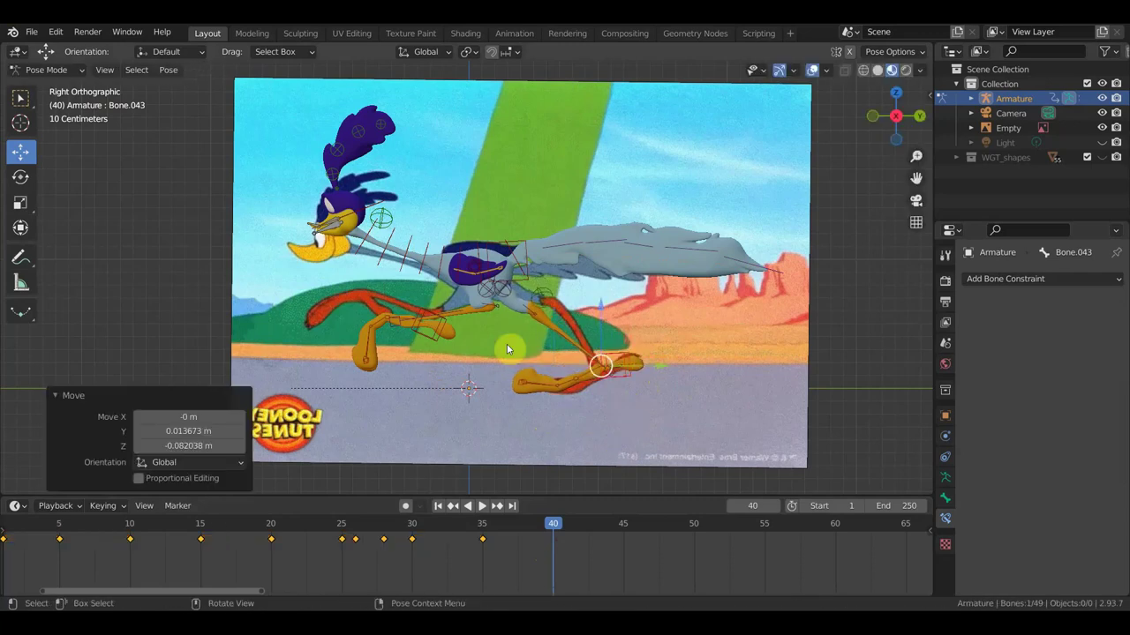
- Move raised leg Bone.031, rotate it 22.3°, and tilt the main body bone
click(431, 338)
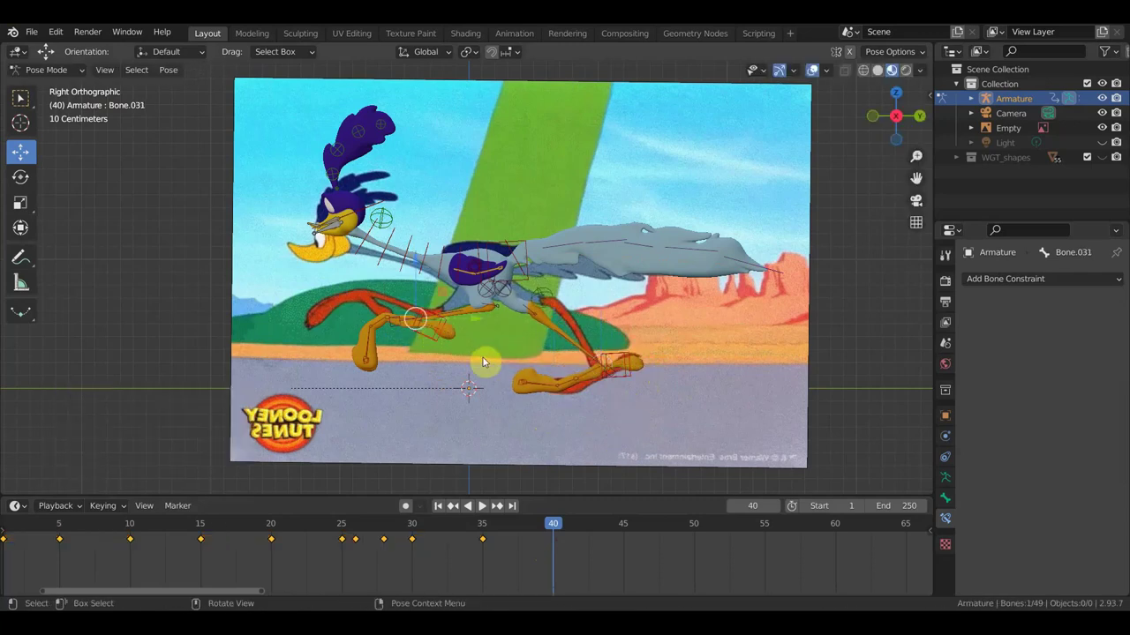
key(g)
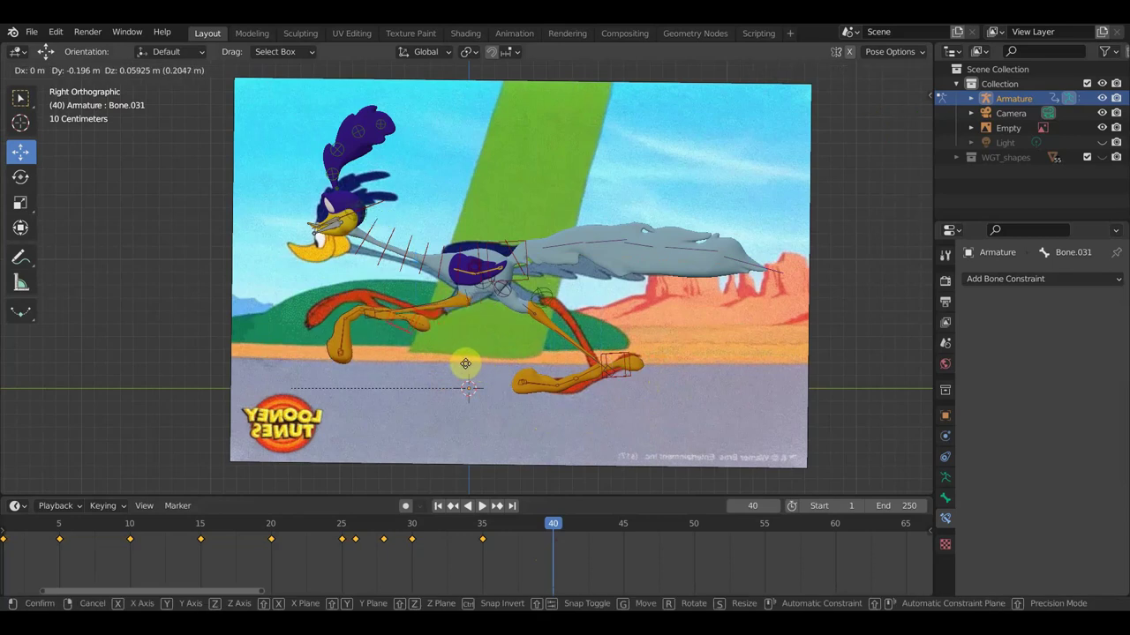
click(464, 356)
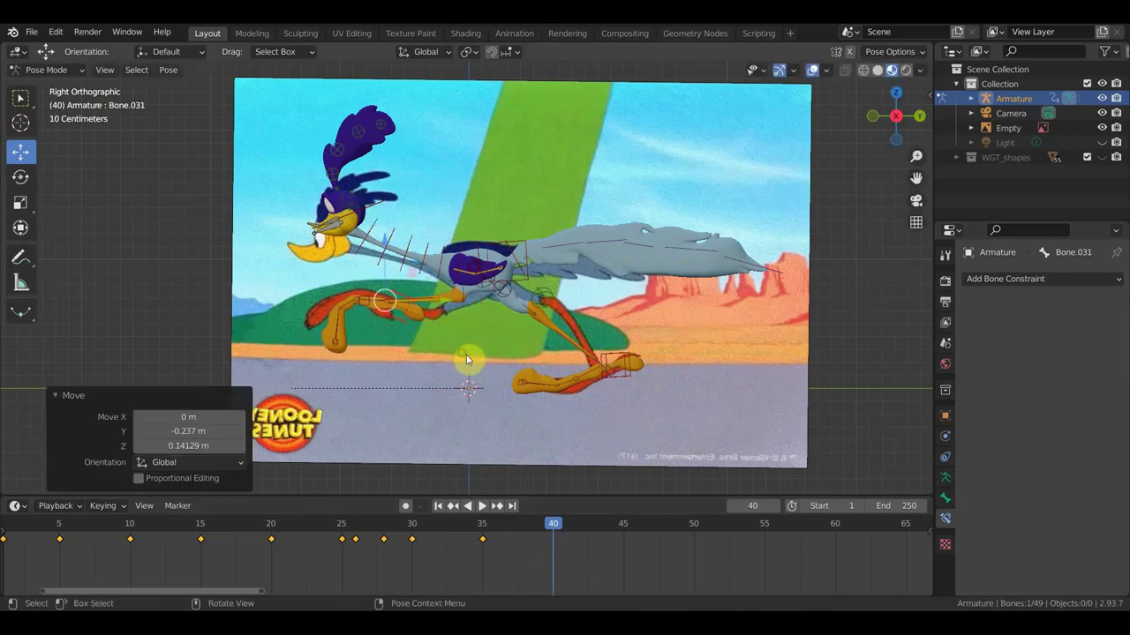
key(r)
click(493, 409)
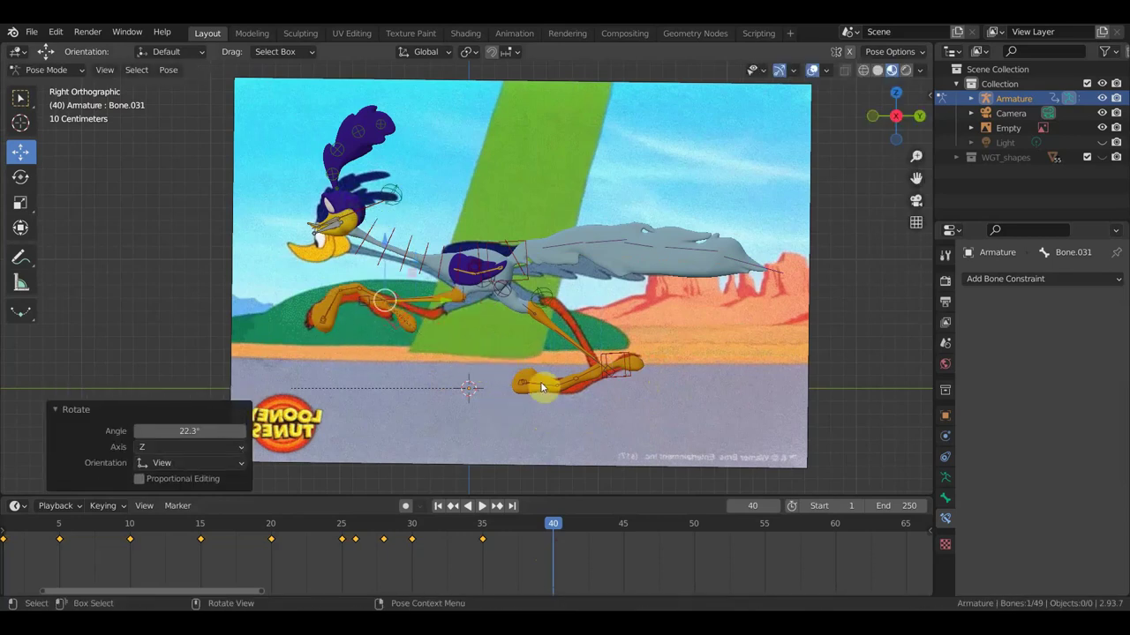
click(512, 244)
key(r)
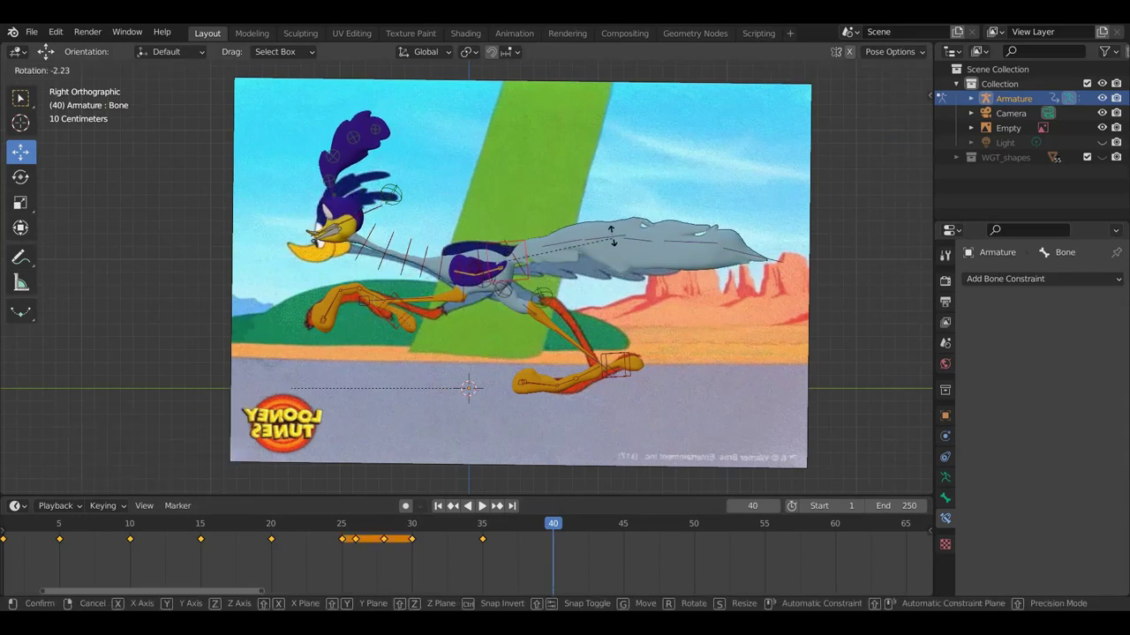
click(615, 236)
- Key Location & Rotation on all bones at frame 40
key(a)
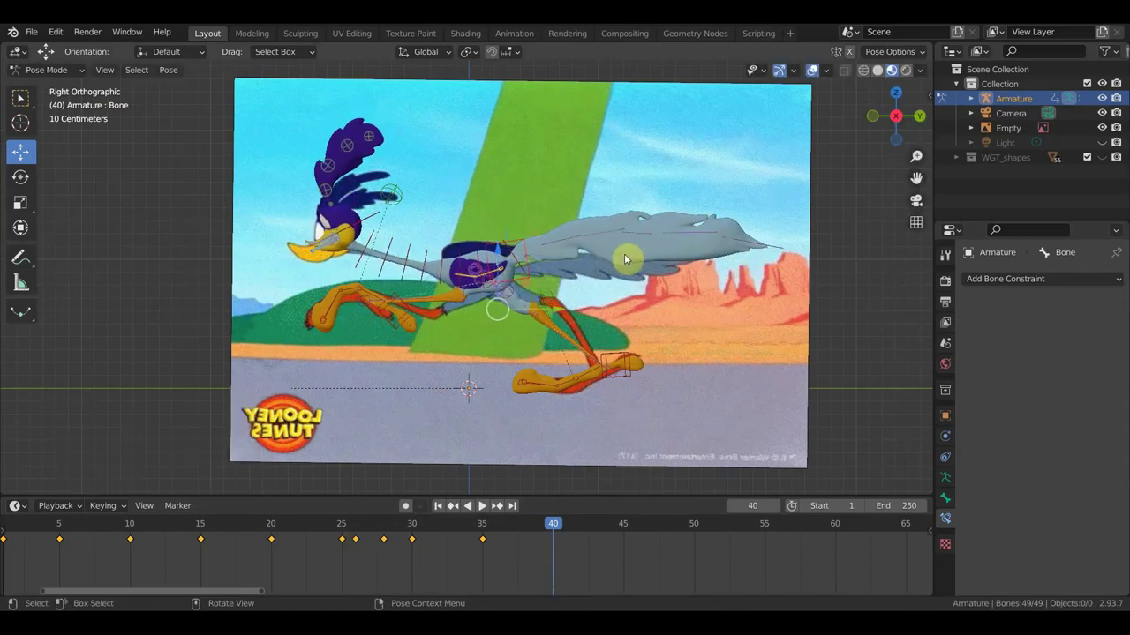
key(i)
click(620, 257)
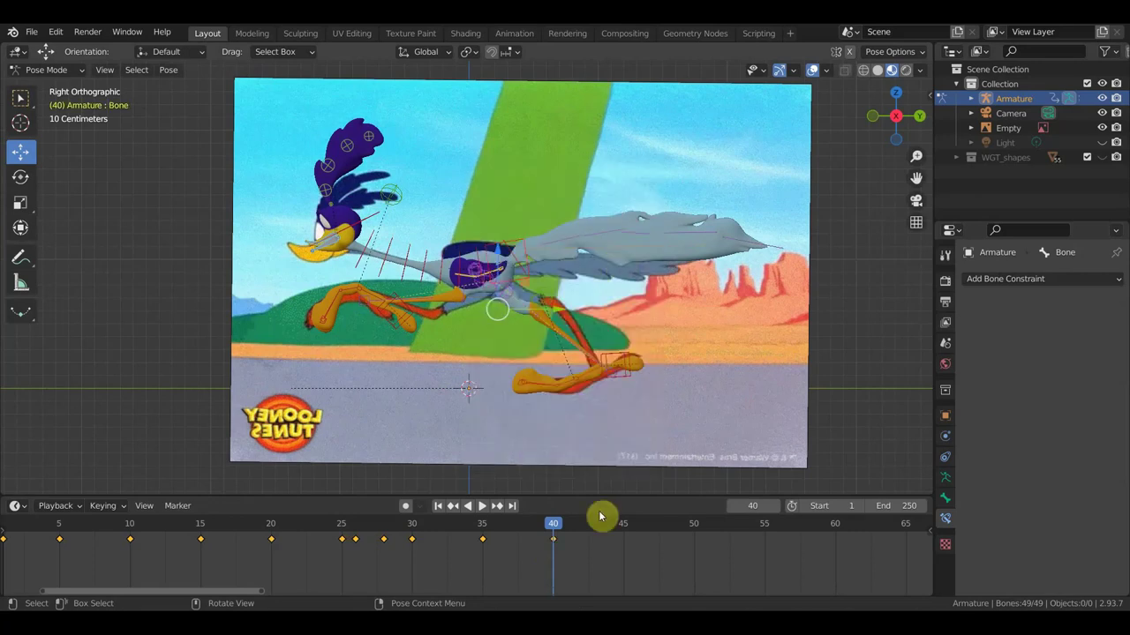
mouse_move(554, 530)
mouse_down()
mouse_move(355, 524)
mouse_move(423, 530)
mouse_up()
- At frame 30, shift and rotate the body bone, then lower it slightly along Z
drag(382, 527, 412, 530)
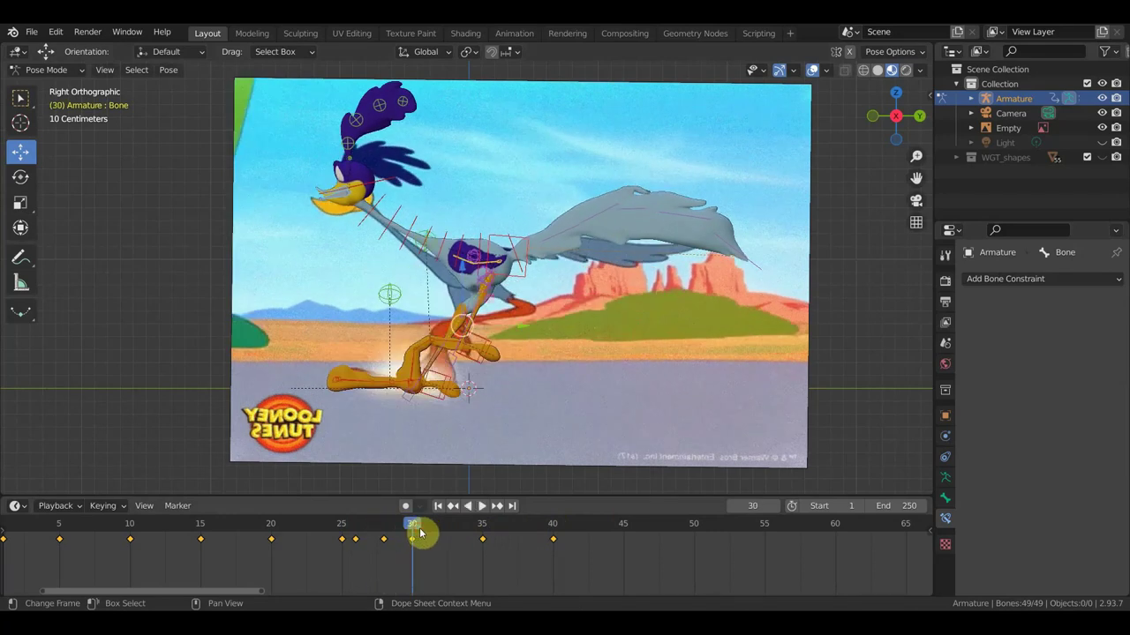
click(510, 258)
click(519, 241)
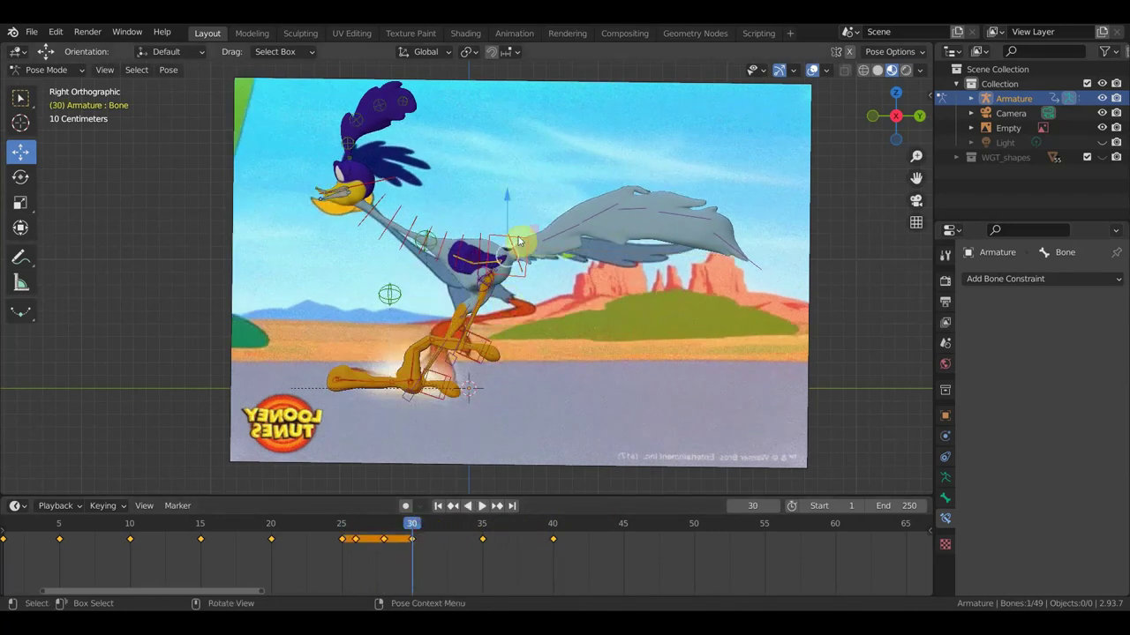
drag(590, 276, 598, 286)
key(r)
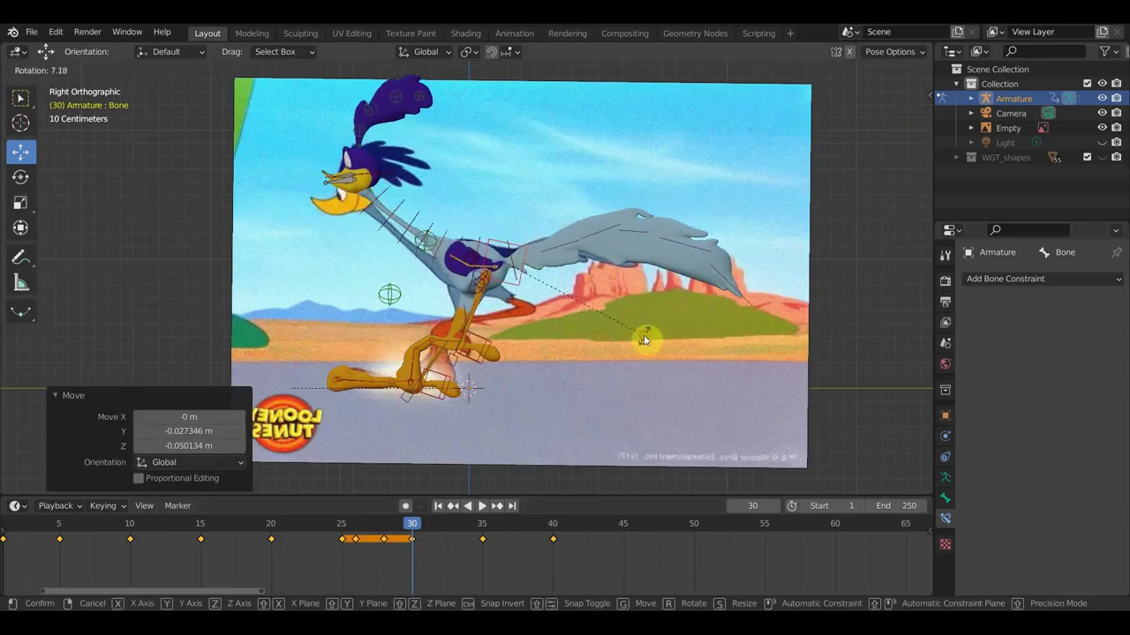
click(628, 320)
key(g)
key(z)
click(622, 323)
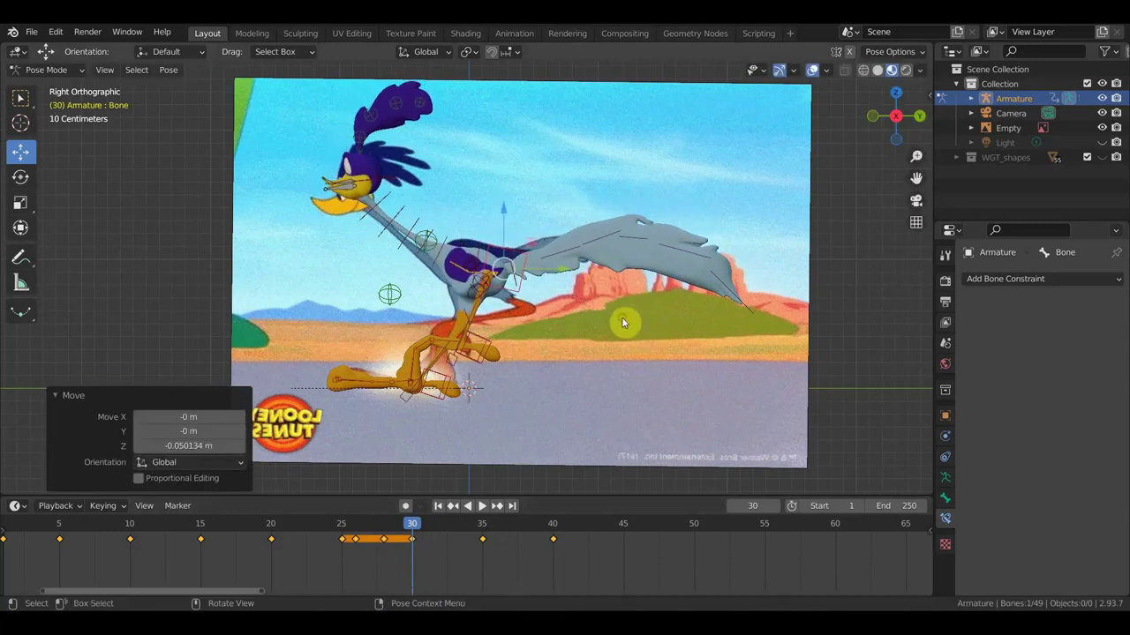
- Key Location & Rotation on all bones at frame 30
key(a)
key(i)
click(621, 320)
drag(416, 523, 618, 512)
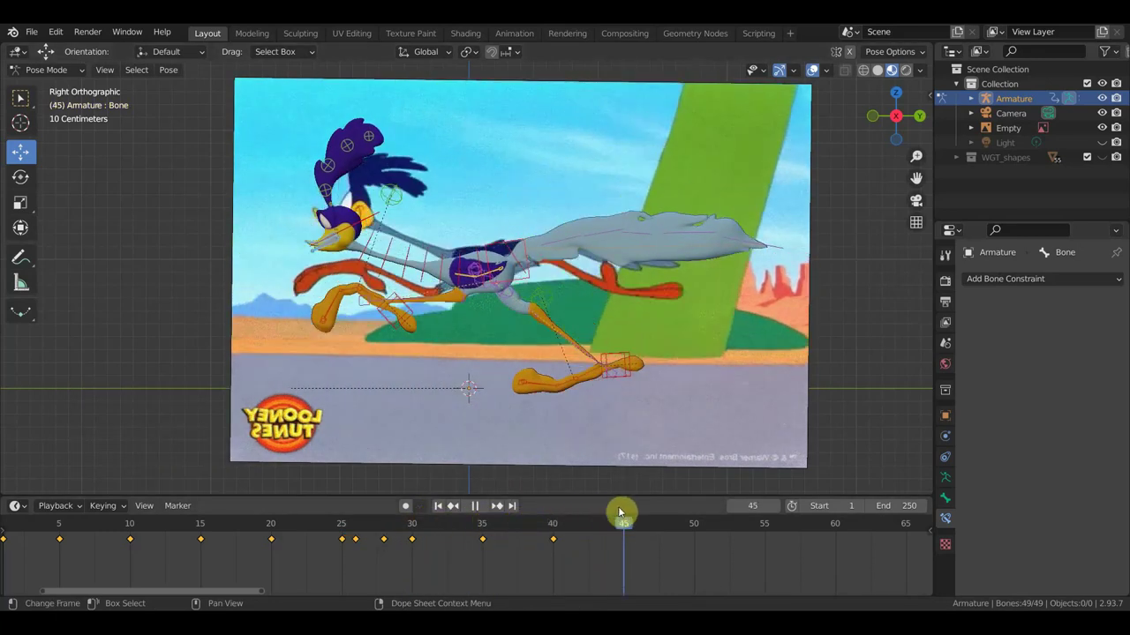
- At frame 45, raise the body bone up and forward and tilt it 5.57°
click(504, 250)
click(510, 250)
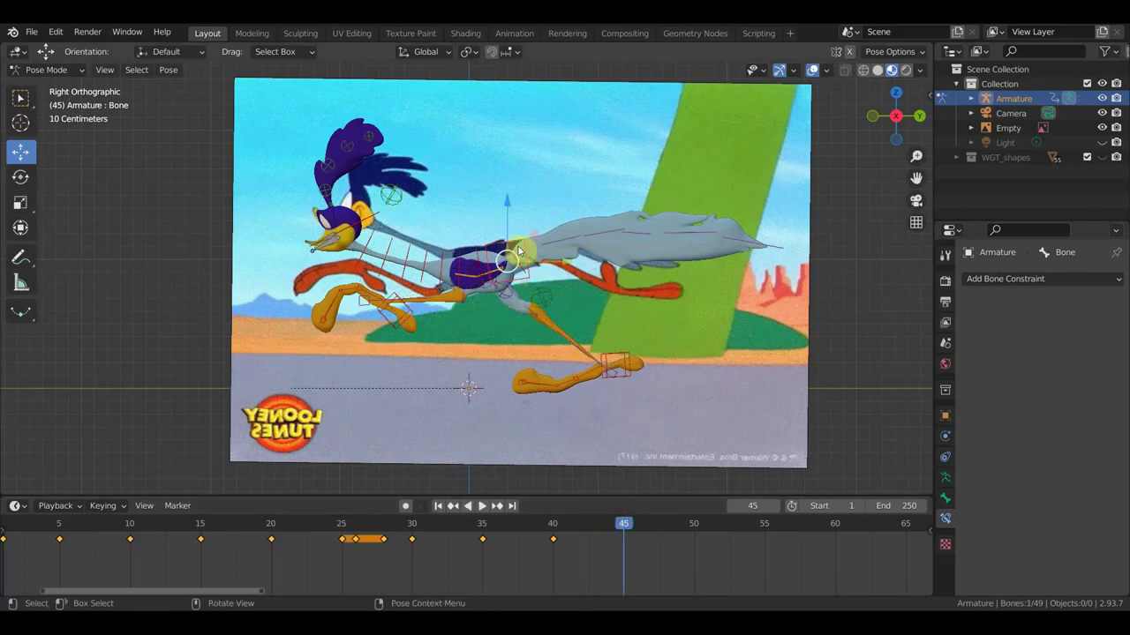
drag(519, 252, 526, 241)
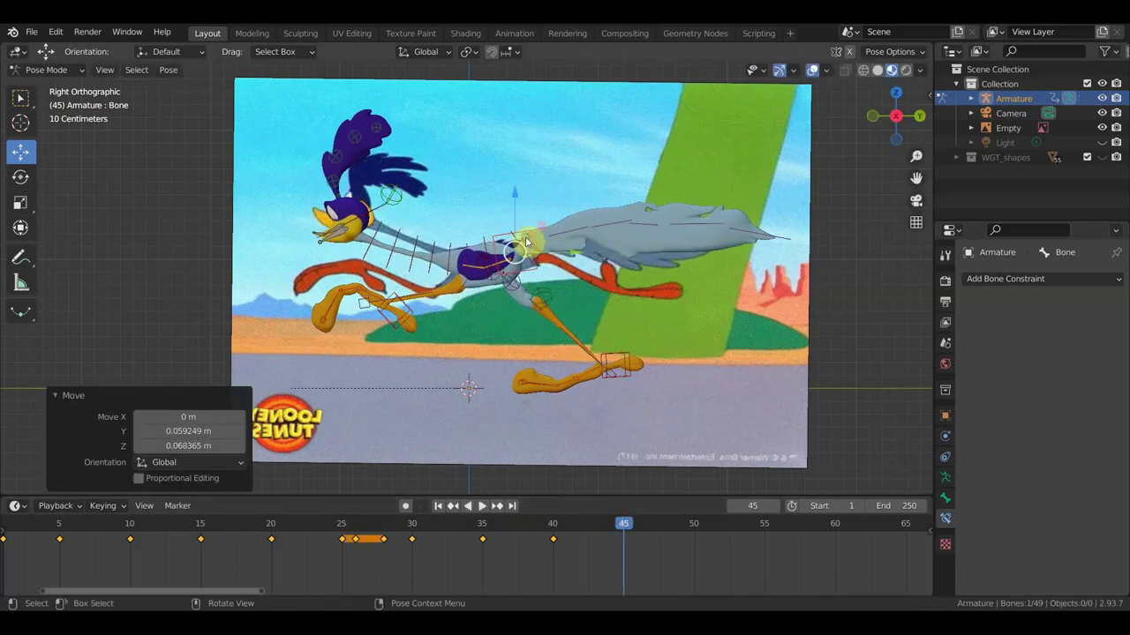
key(r)
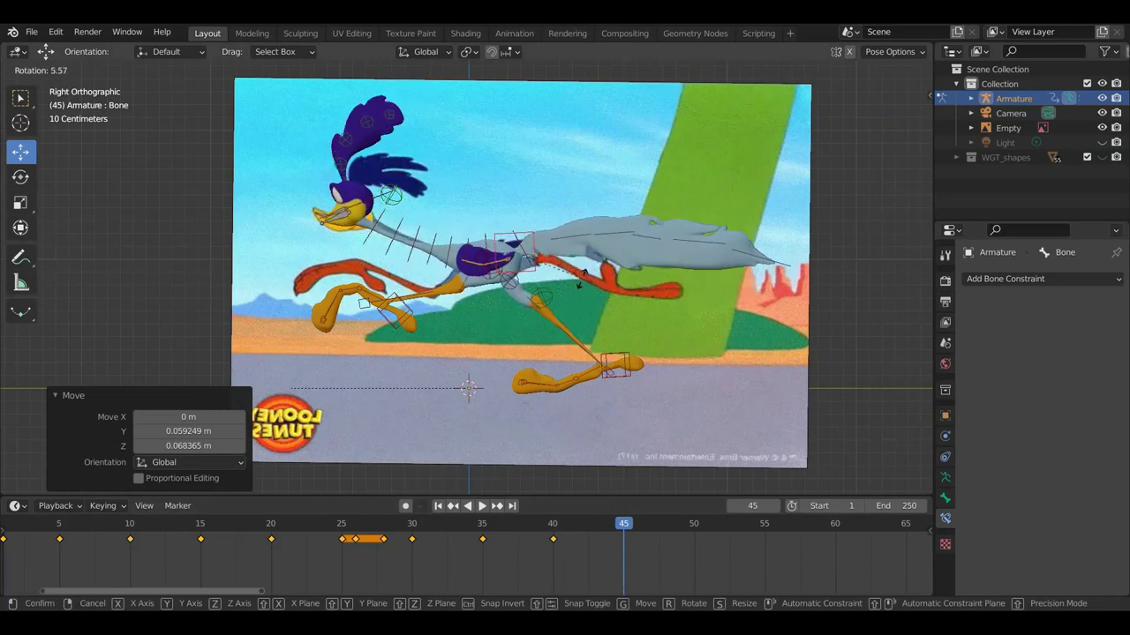
click(520, 327)
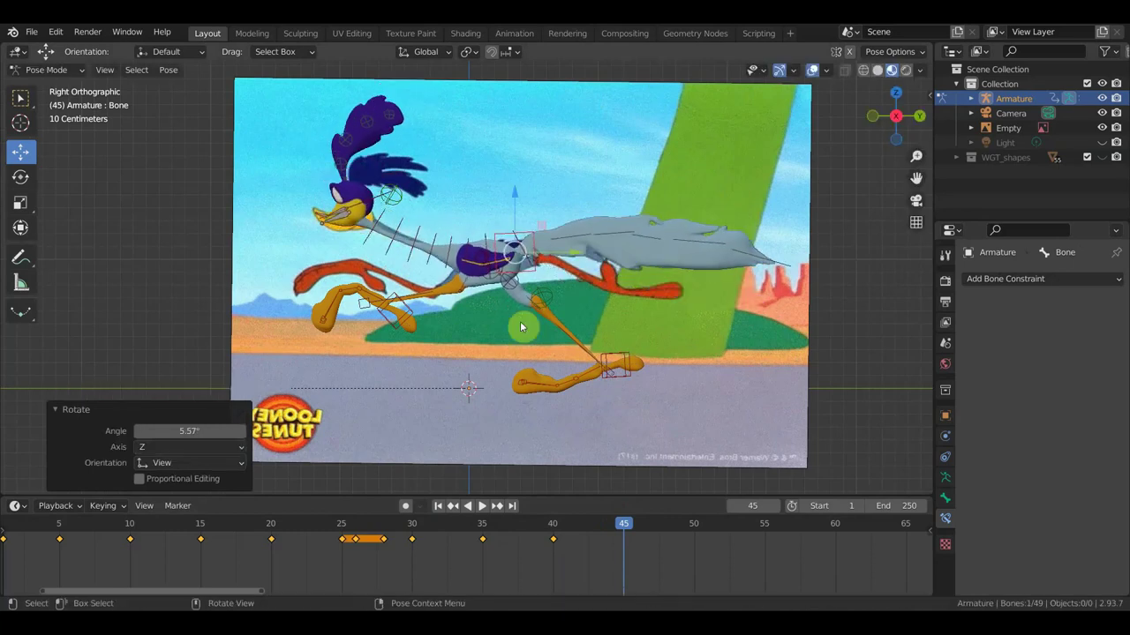
- Move rear leg Bone.031 up and back and rotate body control Bone.024 by -67.4°
click(407, 311)
key(g)
click(439, 309)
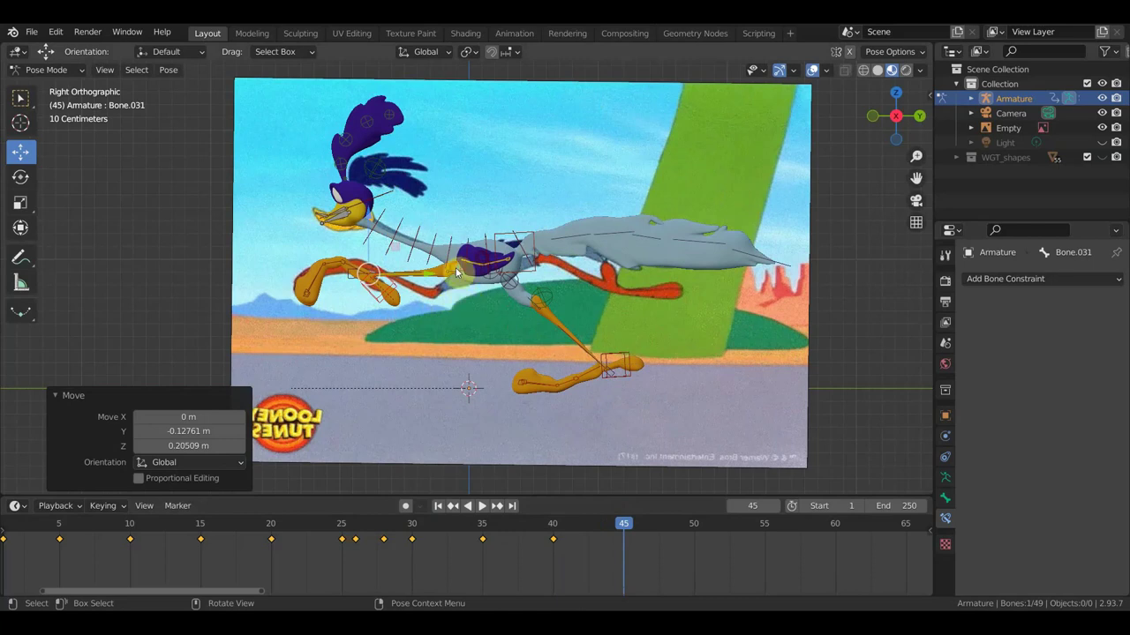
click(459, 272)
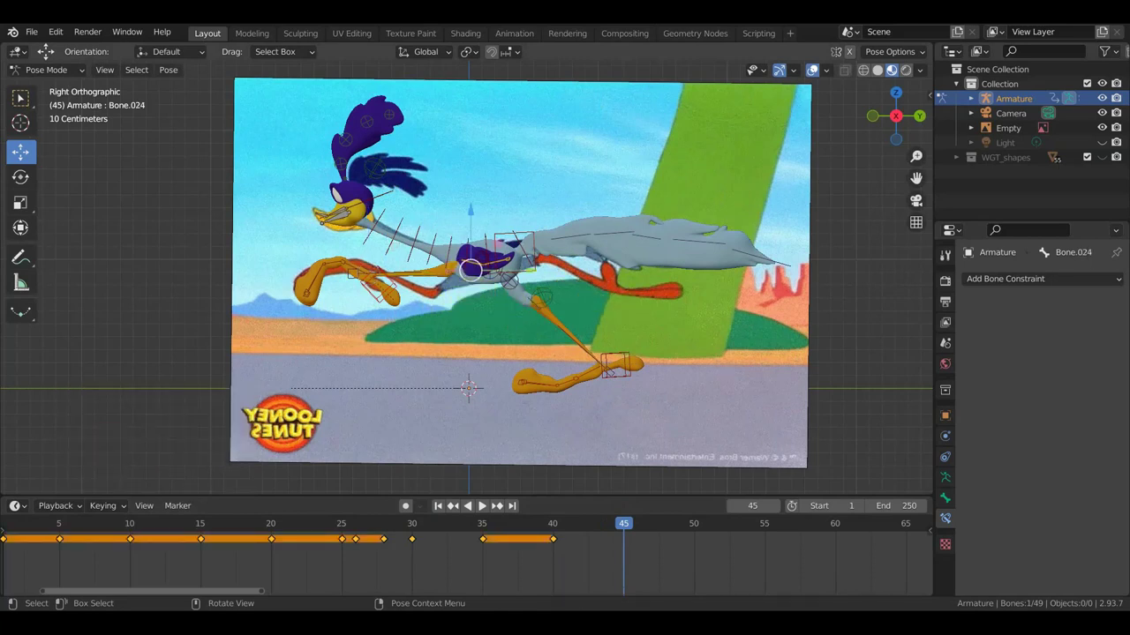
key(r)
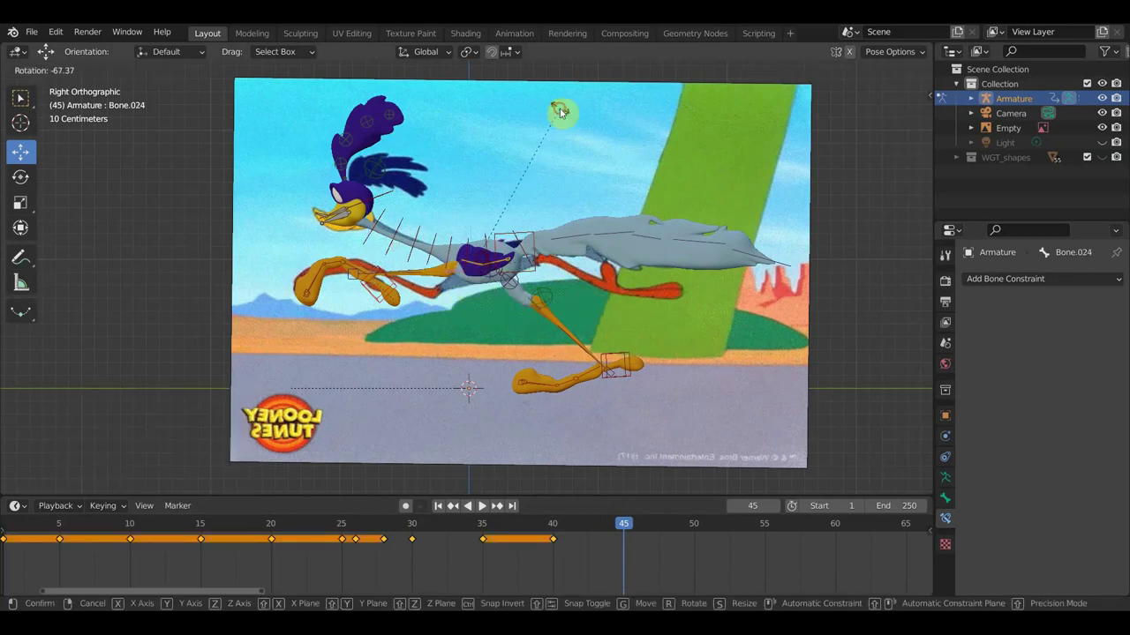
click(560, 107)
middle_drag(560, 108, 739, 263)
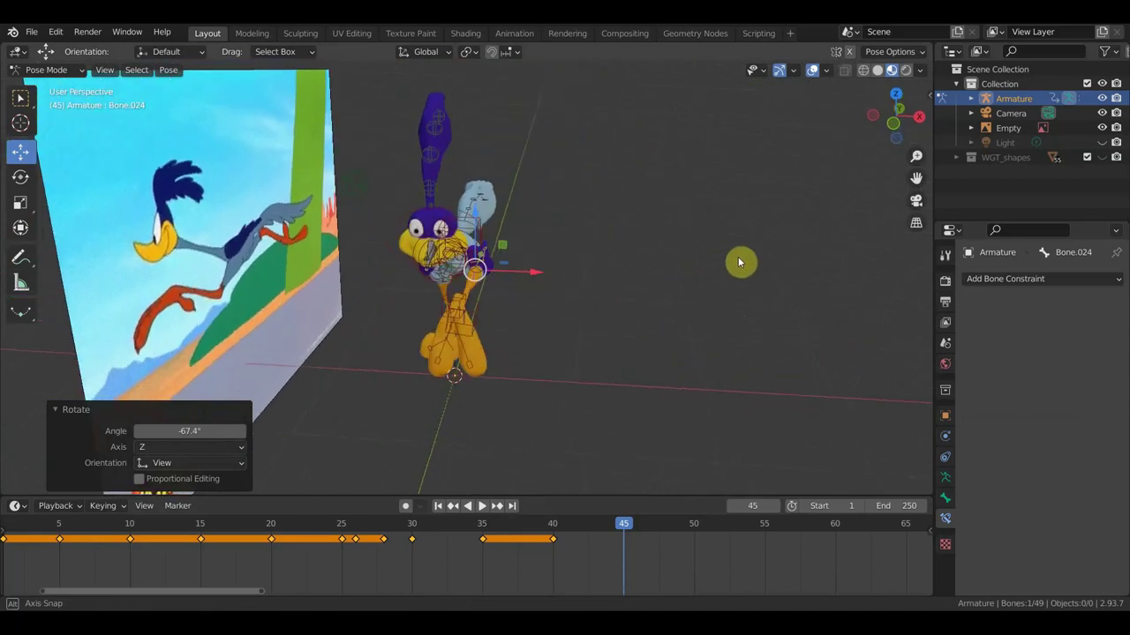
- Rotate the body control further, settling the hip at 32.1°
key(r)
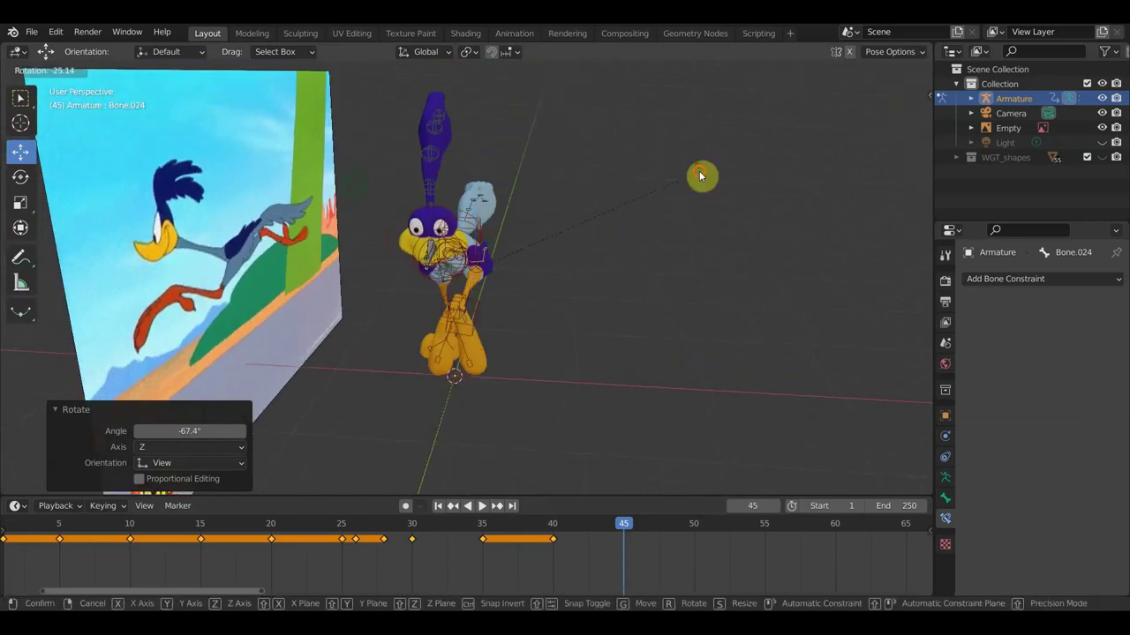
click(697, 168)
middle_drag(644, 295, 497, 290)
scroll(465, 284, up, 3)
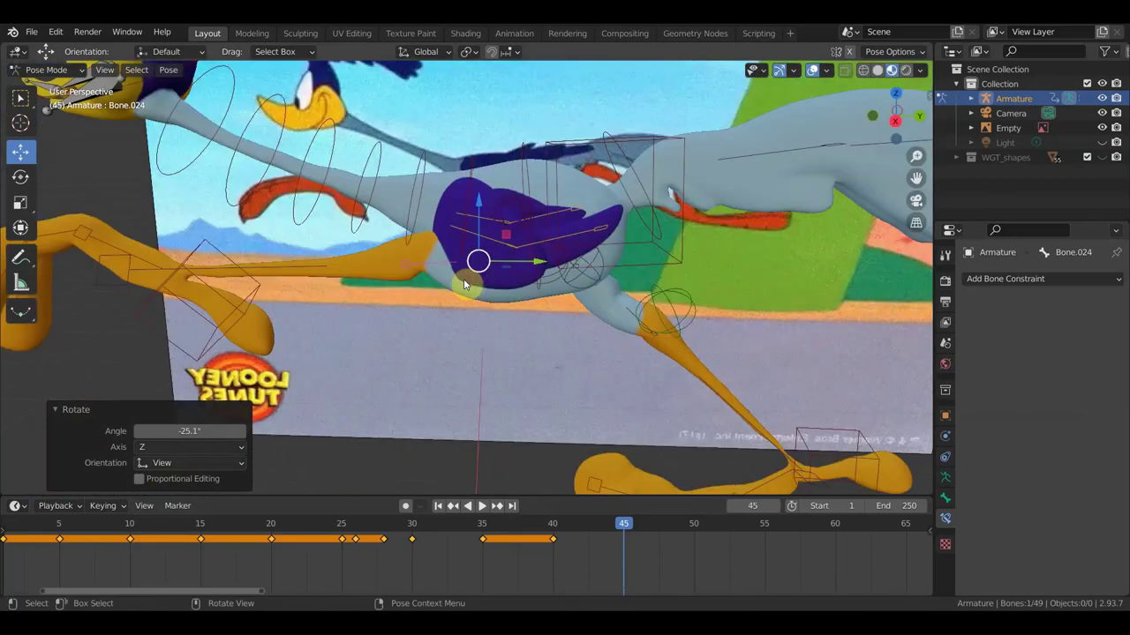
key(r)
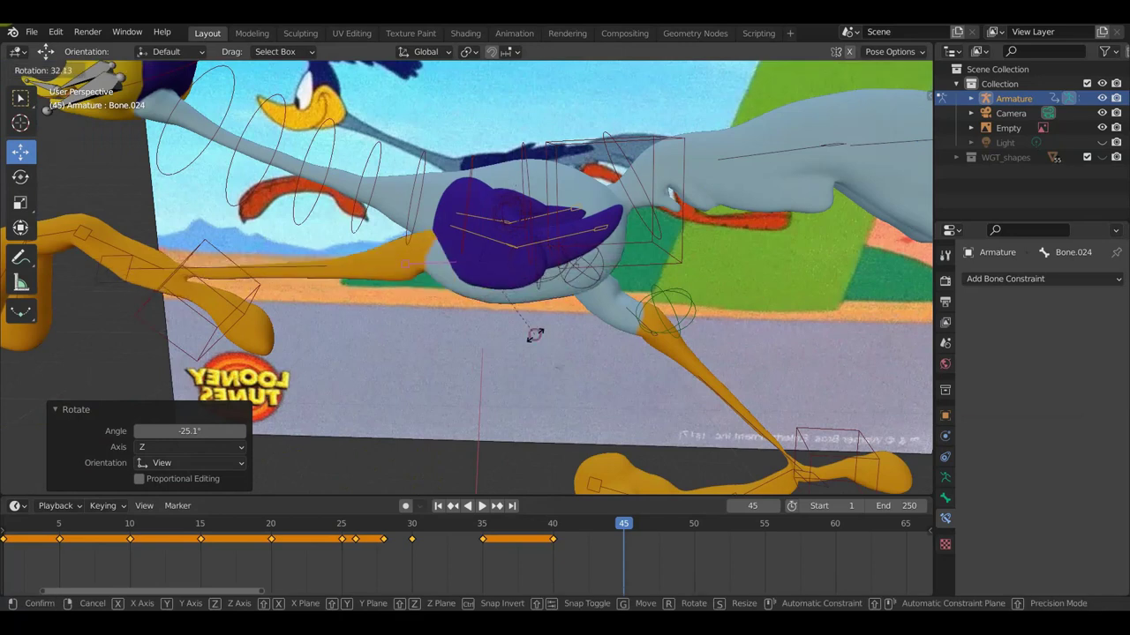
click(535, 334)
scroll(434, 316, down, 3)
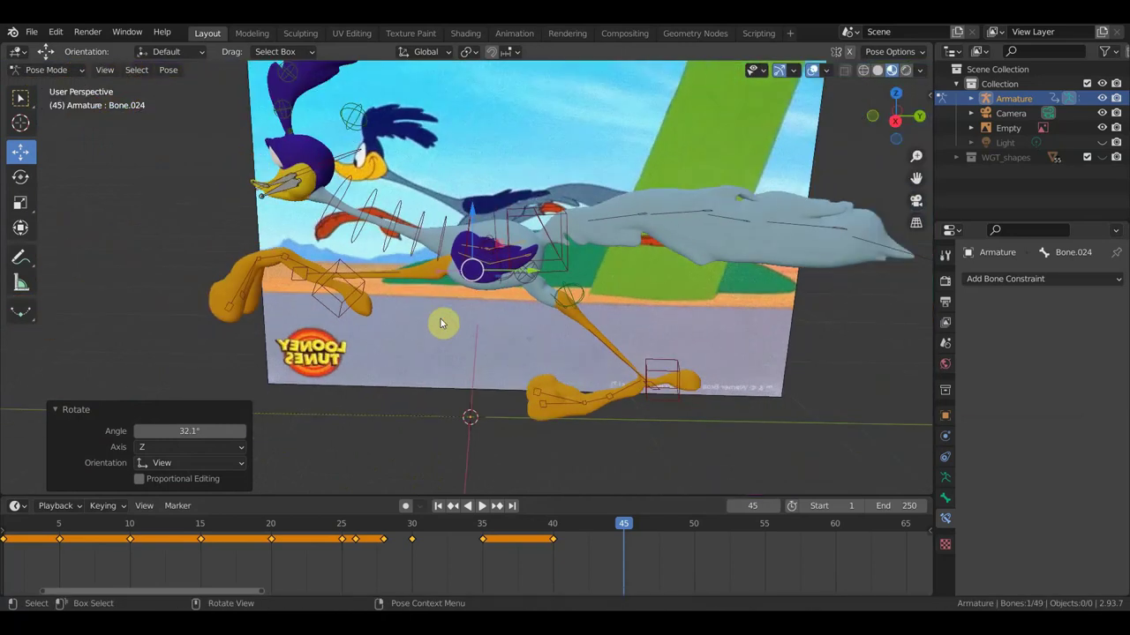
- In right side view, rotate the forward leg 14.7° and move it higher to match the reference
key(KP_3)
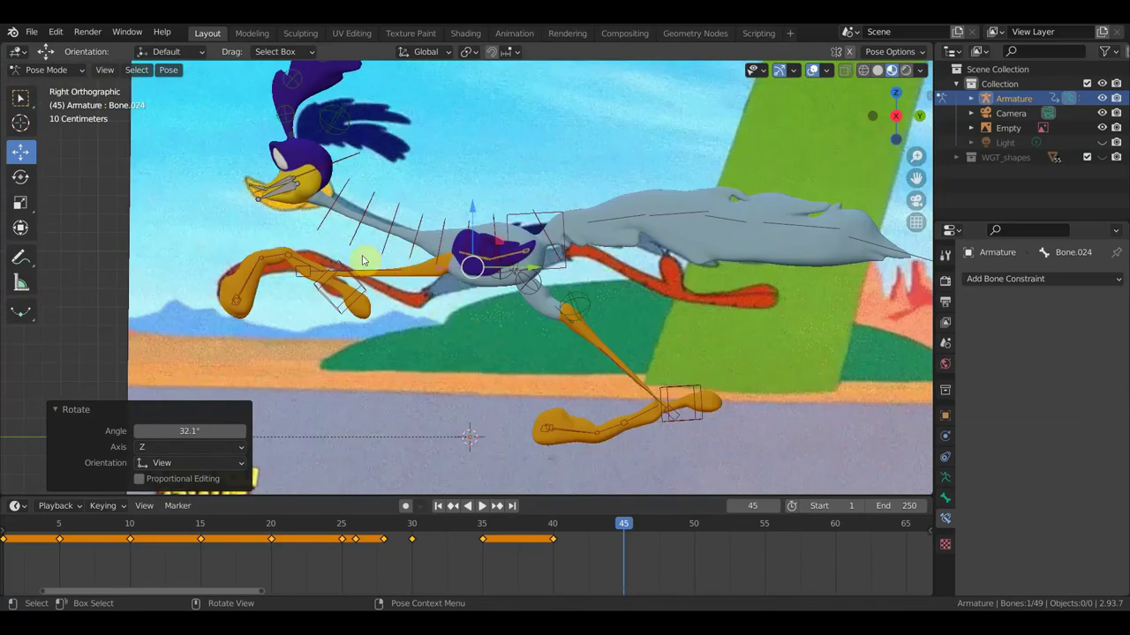
click(360, 291)
key(r)
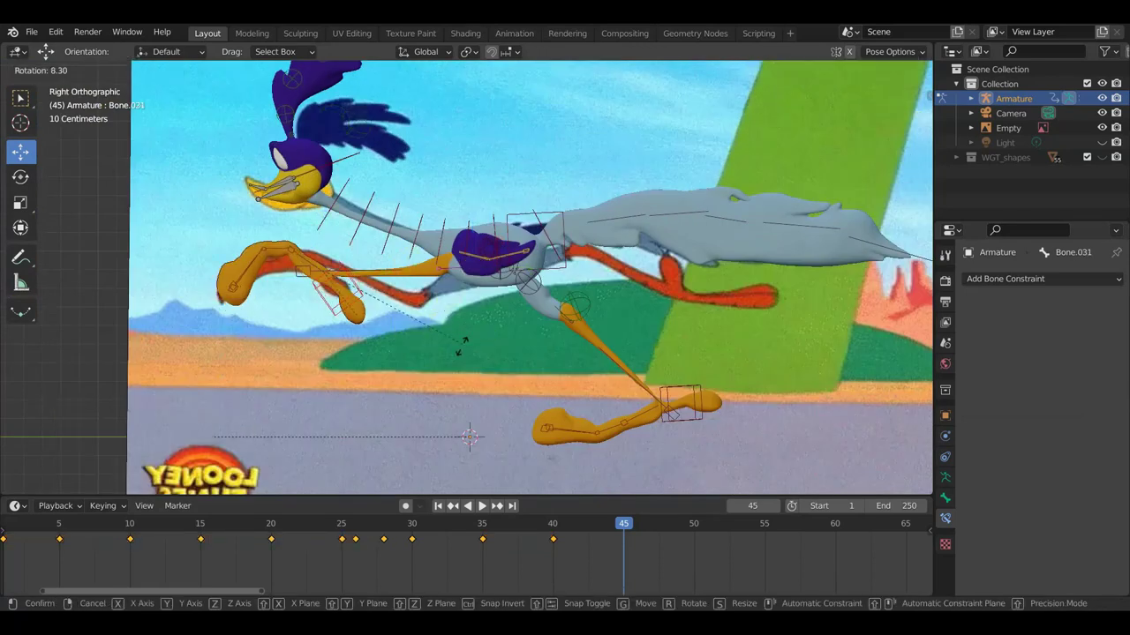
click(442, 353)
key(g)
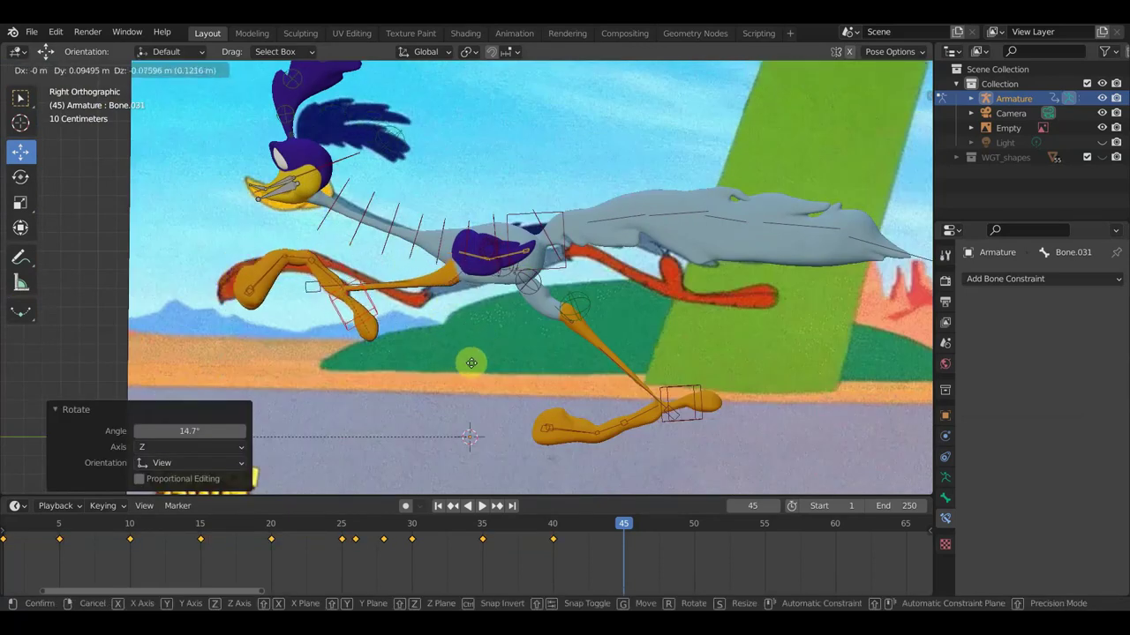
click(473, 390)
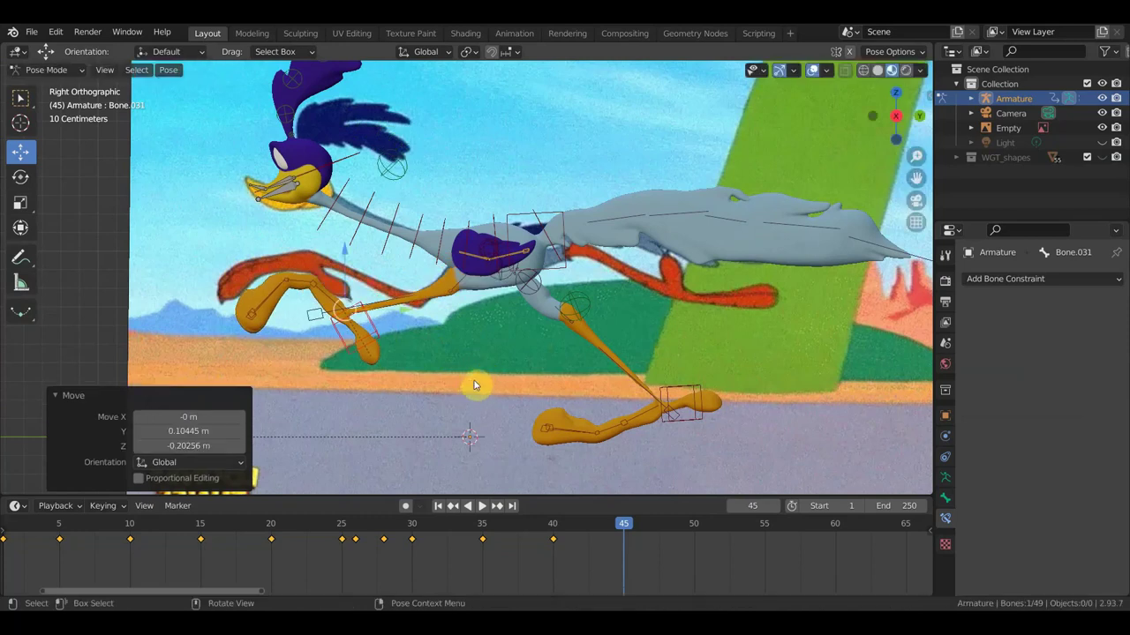
key(g)
click(470, 362)
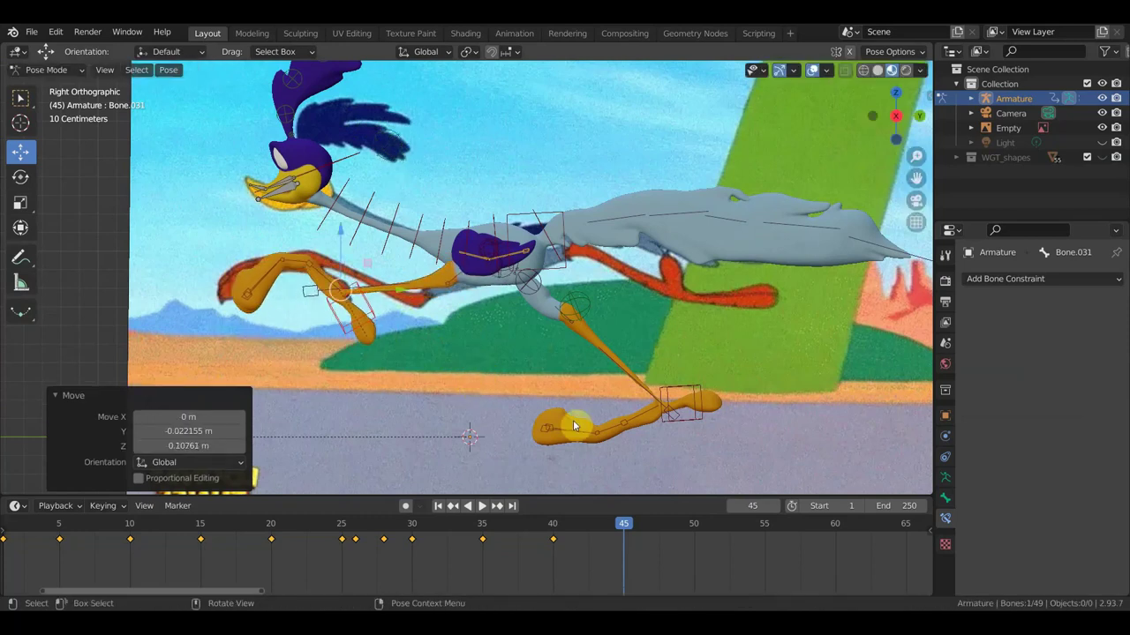
click(673, 391)
- Rotate the rear leg to -101° and move the rear foot upward
key(r)
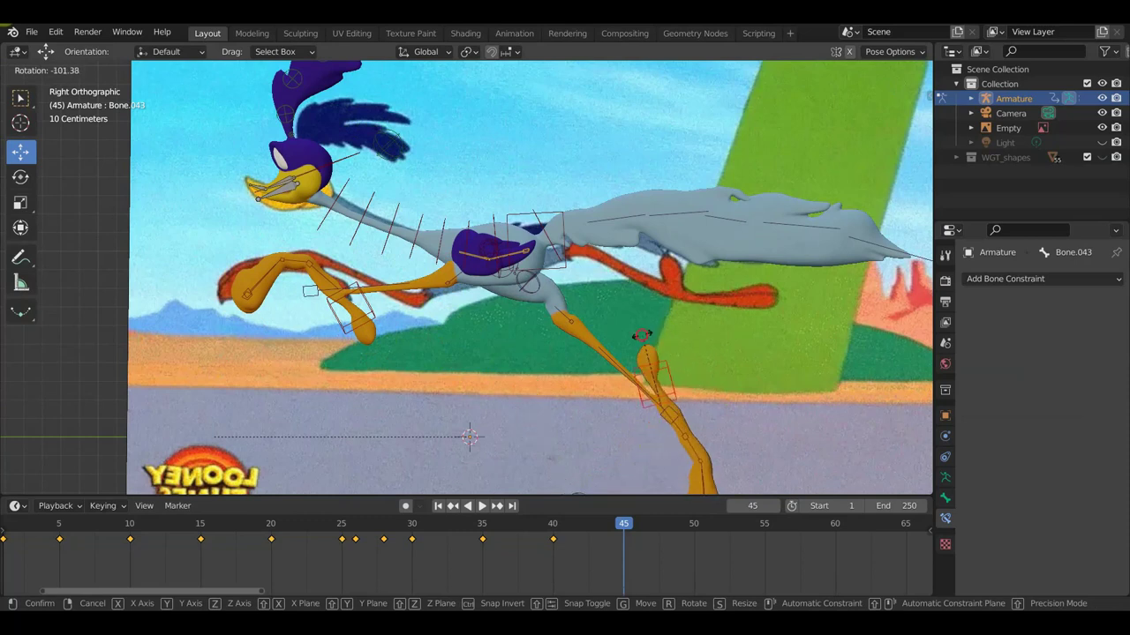
click(660, 355)
key(g)
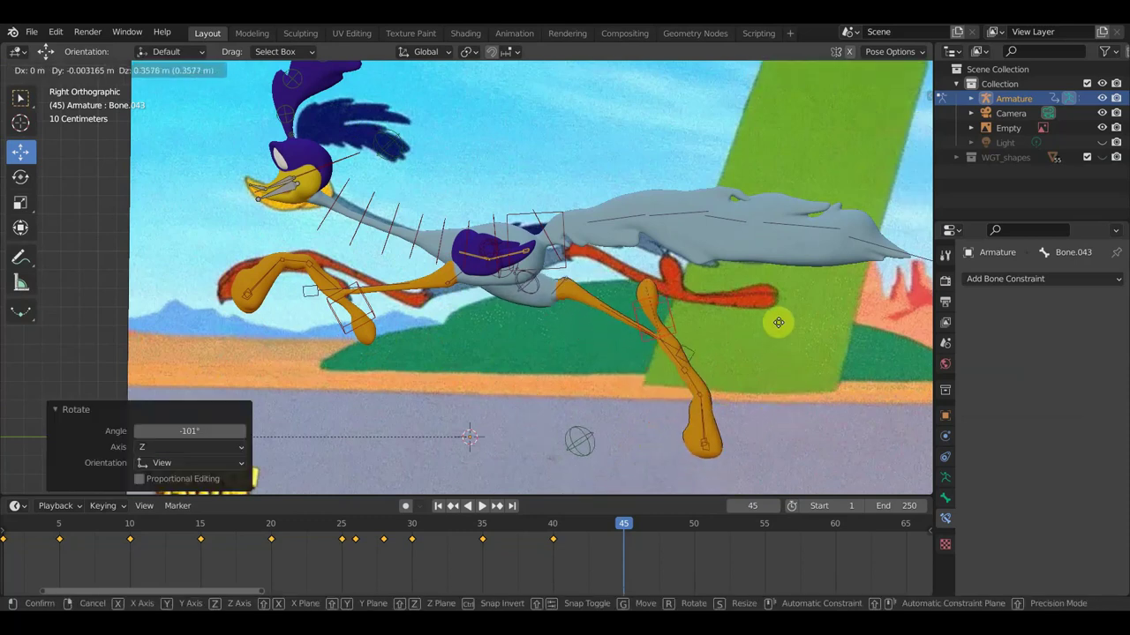
click(783, 302)
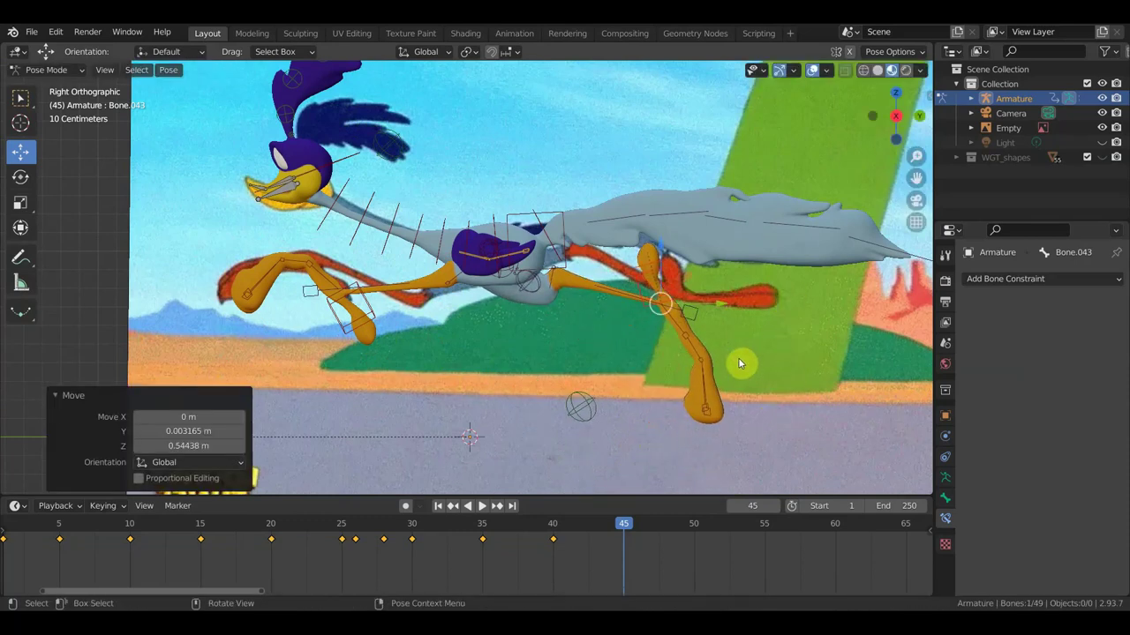
- Rotate the rear foot bones to -66.9° to match the reference
drag(763, 456, 679, 397)
drag(664, 353, 666, 354)
key(r)
click(821, 414)
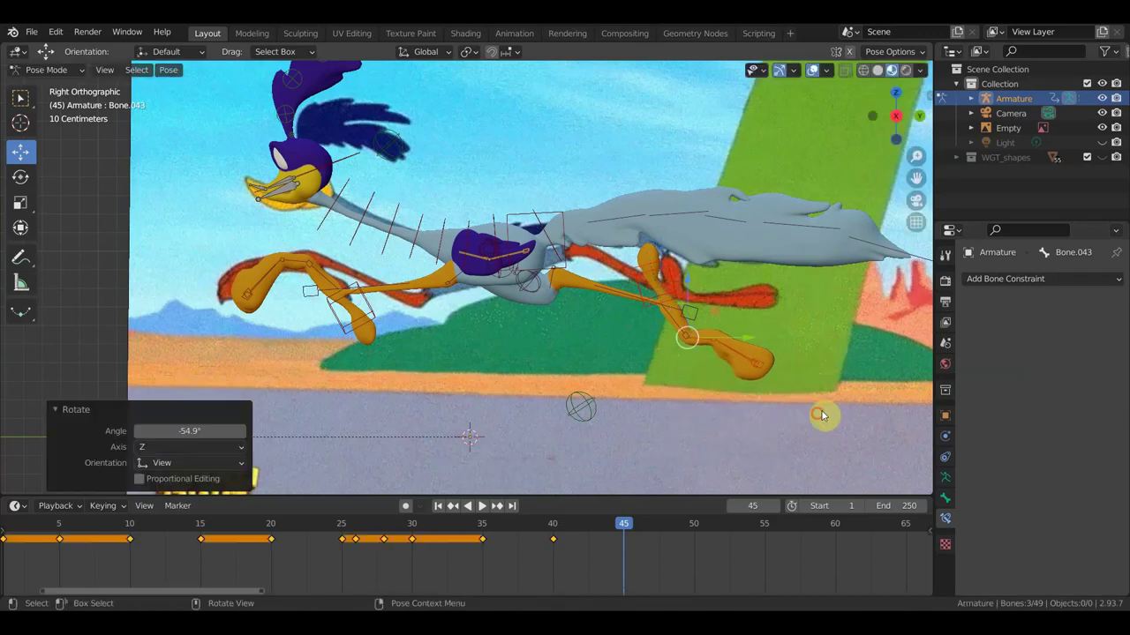
shift+click(725, 339)
key(r)
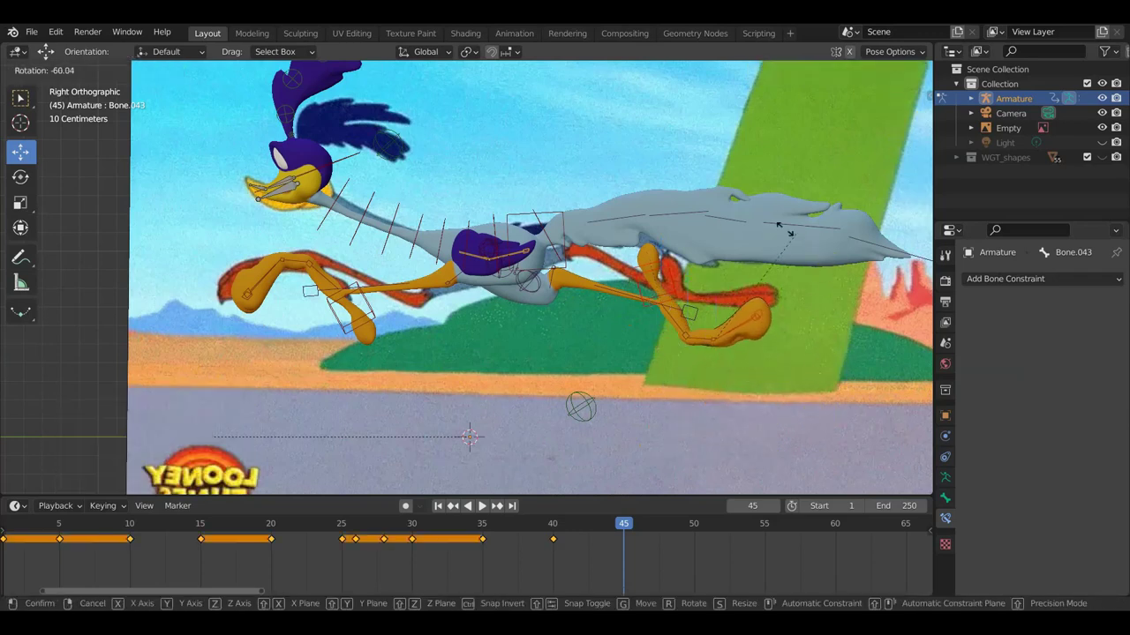
click(781, 233)
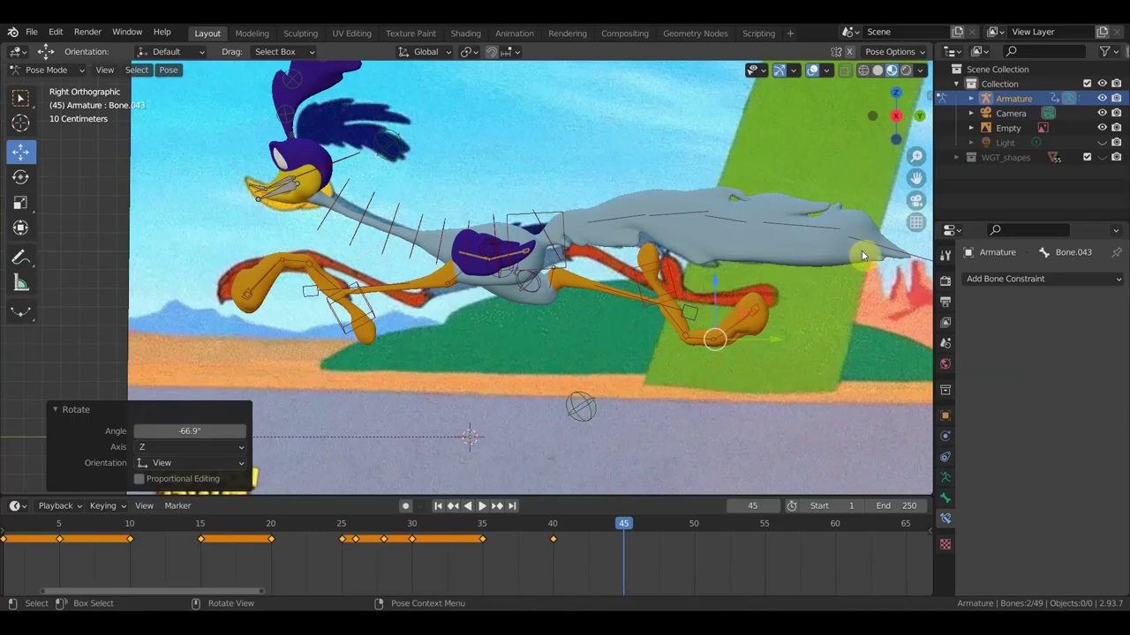
- Reposition the tail tip bone and key the full pose at frame 45
click(896, 253)
key(g)
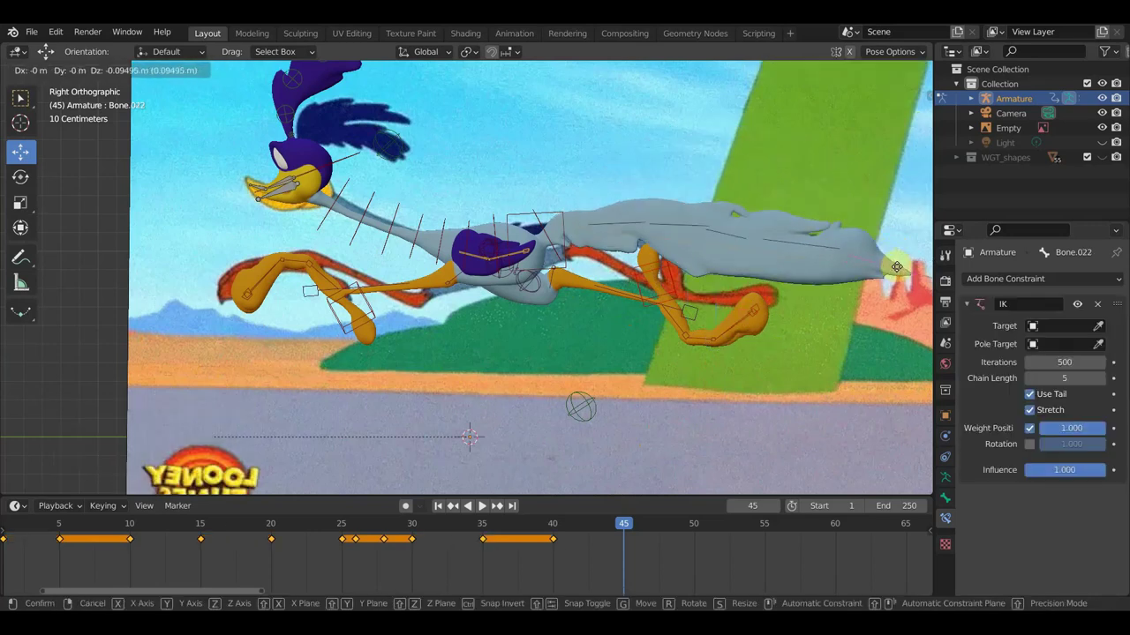
click(895, 261)
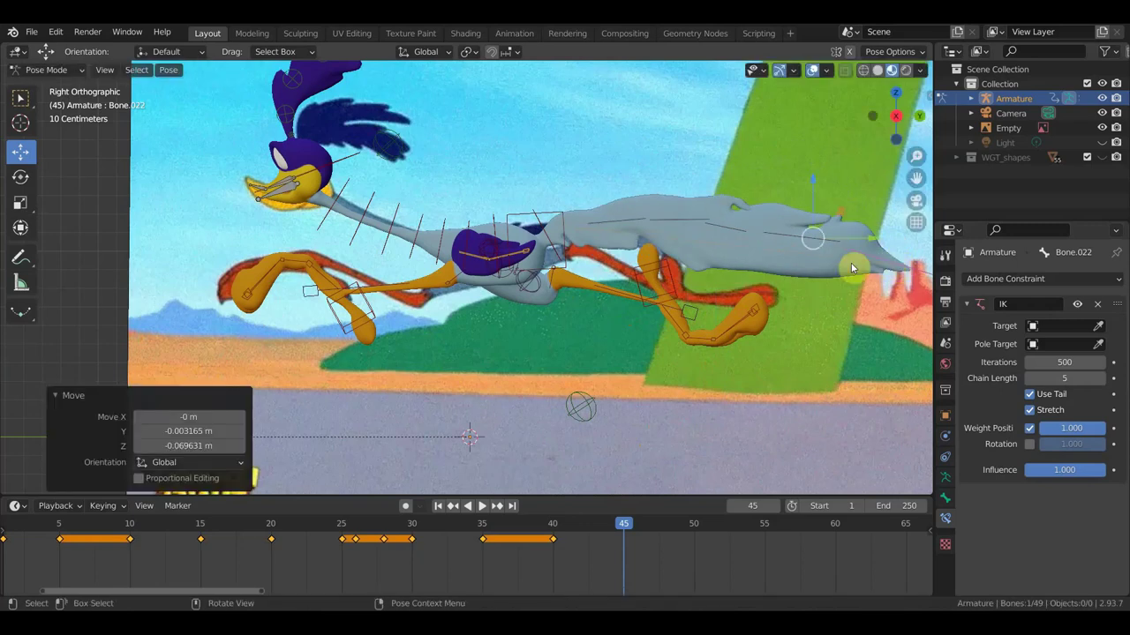
key(a)
key(i)
click(733, 303)
drag(642, 536, 553, 536)
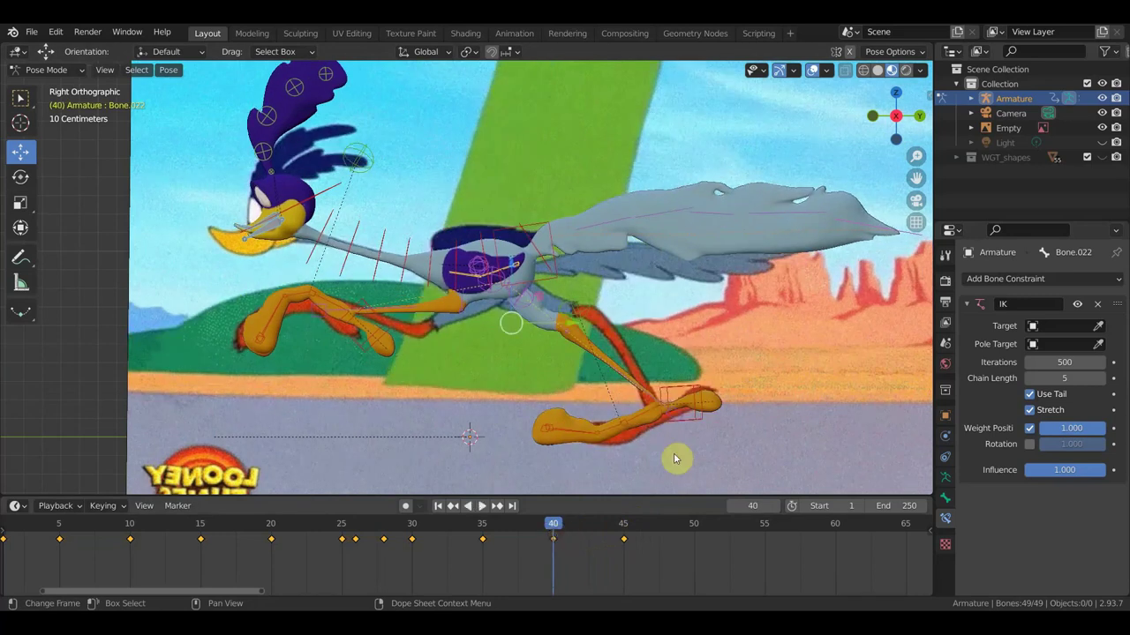
- At frame 40, rotate the tail base bone 7.89°
click(861, 220)
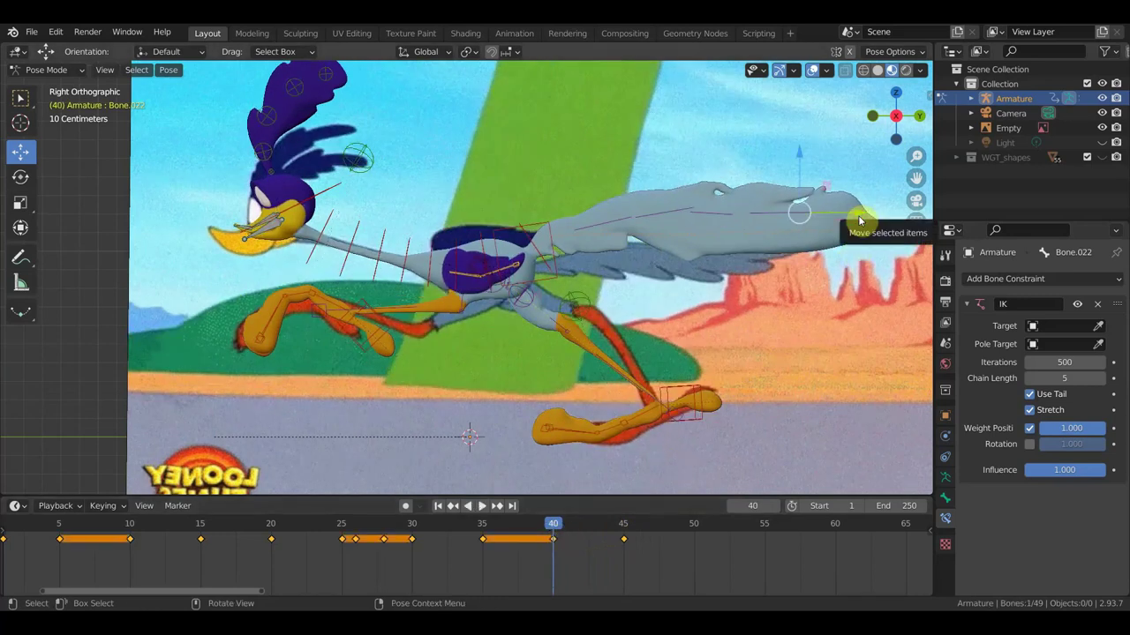
click(533, 252)
key(r)
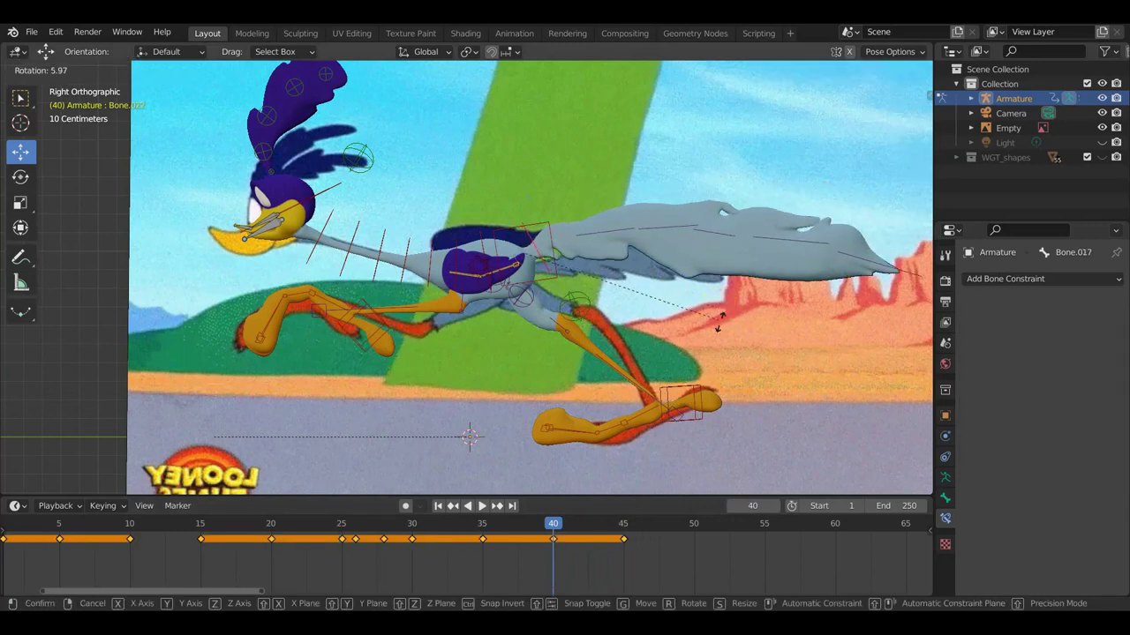
click(729, 336)
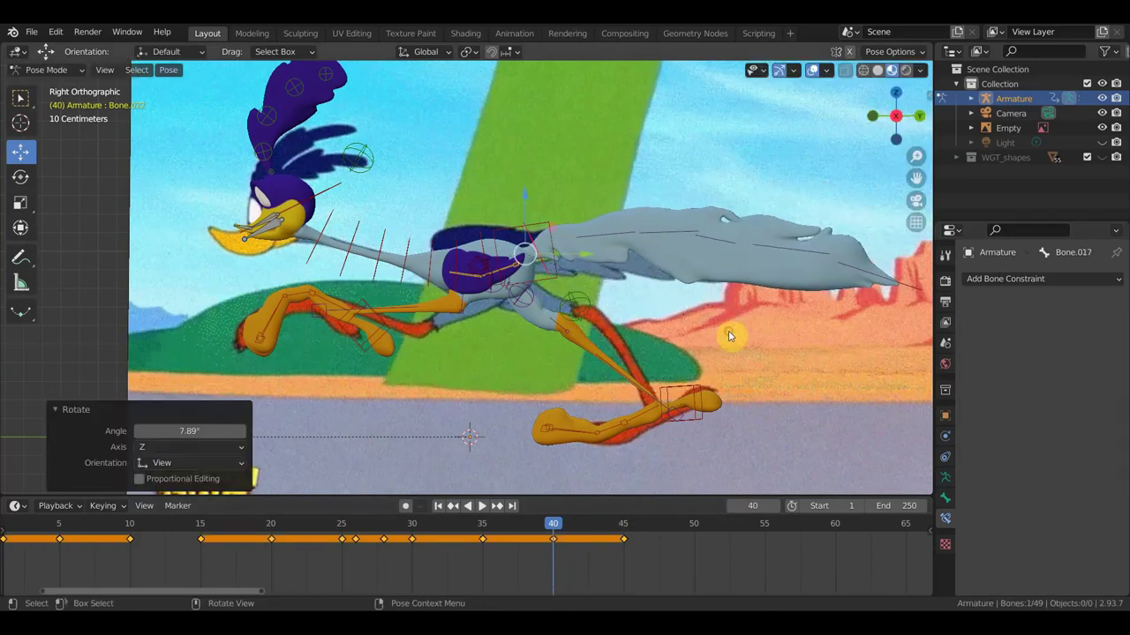
- Key all bones at frame 40 and set the scene end frame to 45
key(a)
key(i)
click(730, 326)
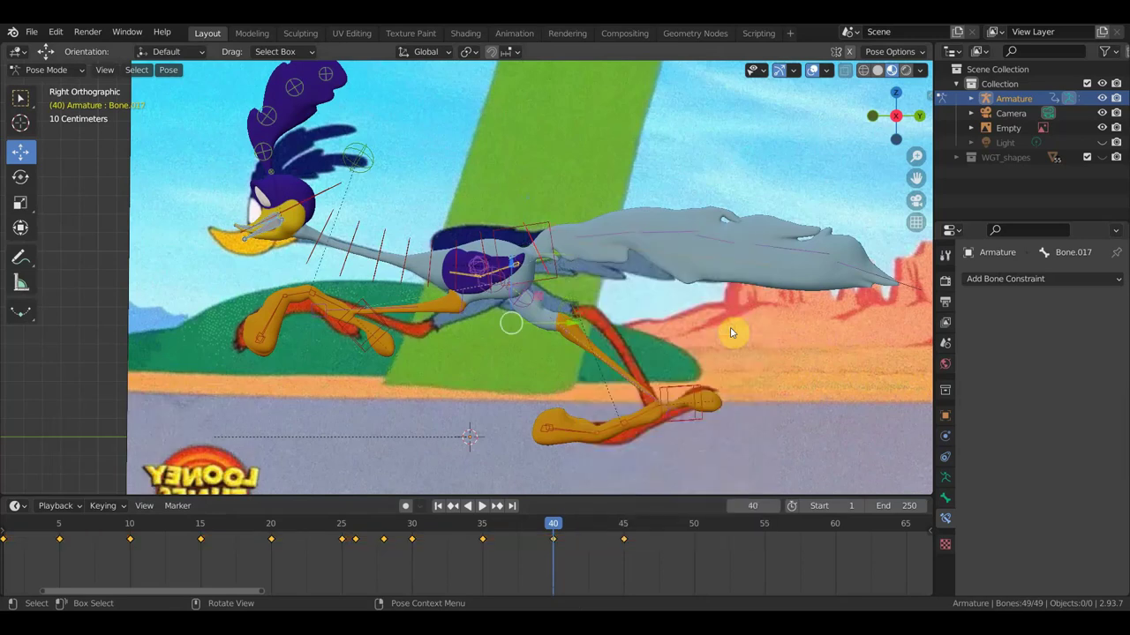
mouse_move(559, 527)
mouse_down()
mouse_move(822, 535)
mouse_move(491, 522)
mouse_move(622, 543)
mouse_up()
text(45)
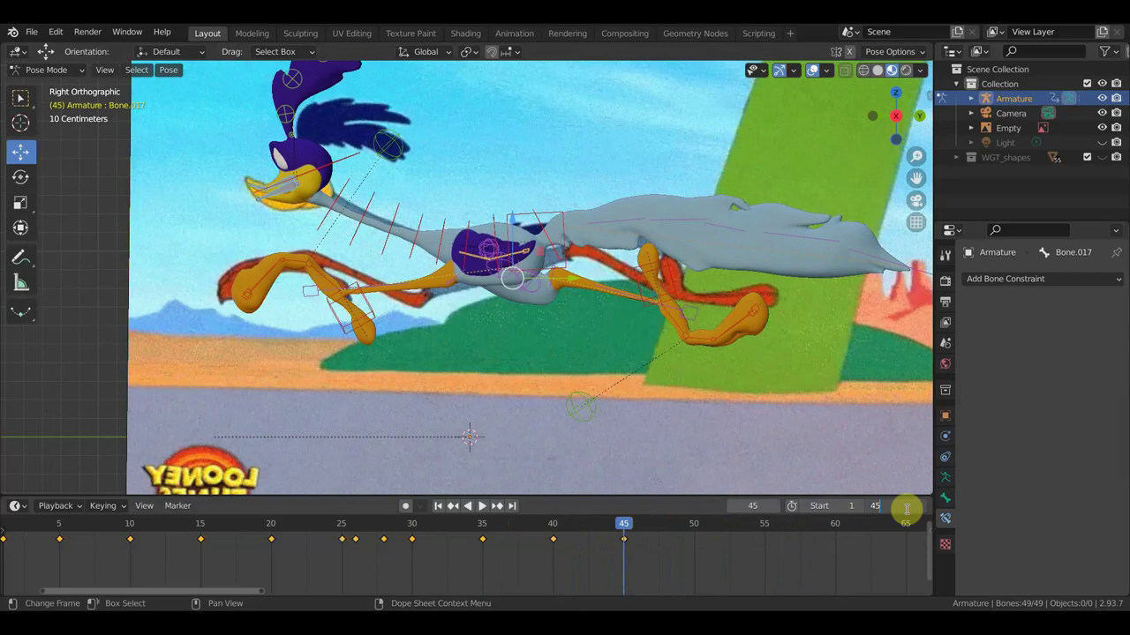
key(Return)
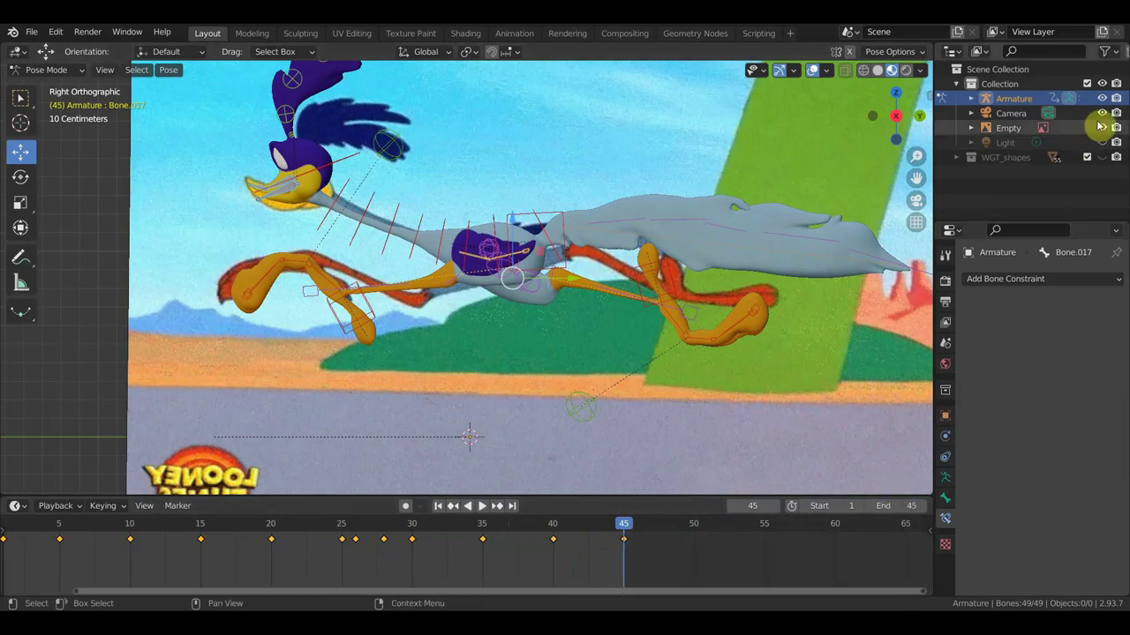
- Play back the 45-frame run cycle with and without the reference image to check the motion
click(1102, 128)
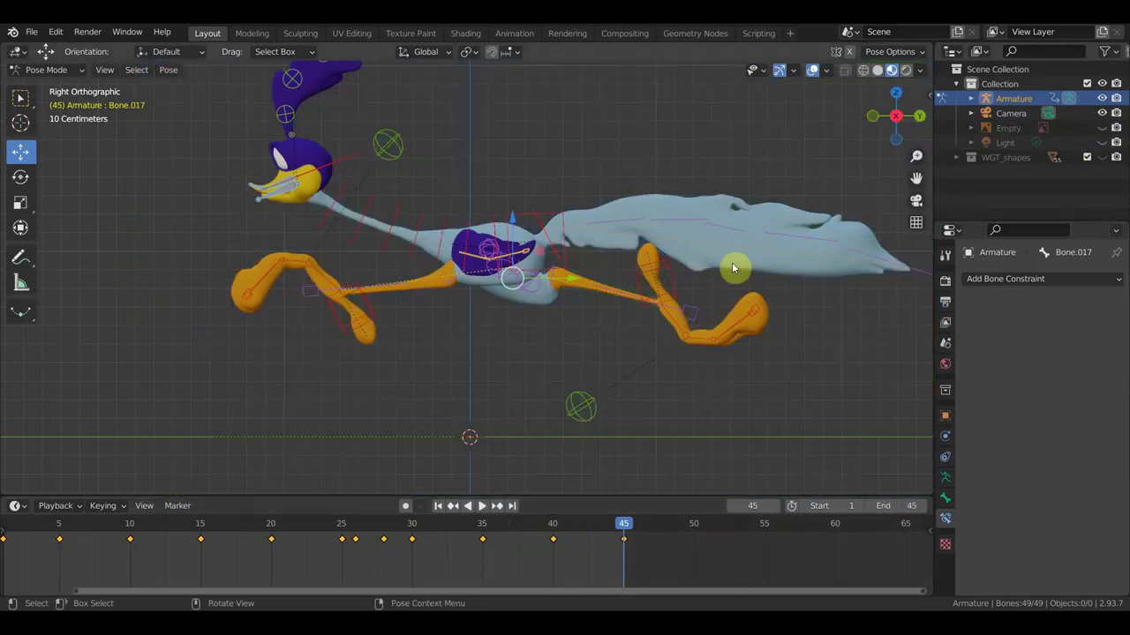
key(space)
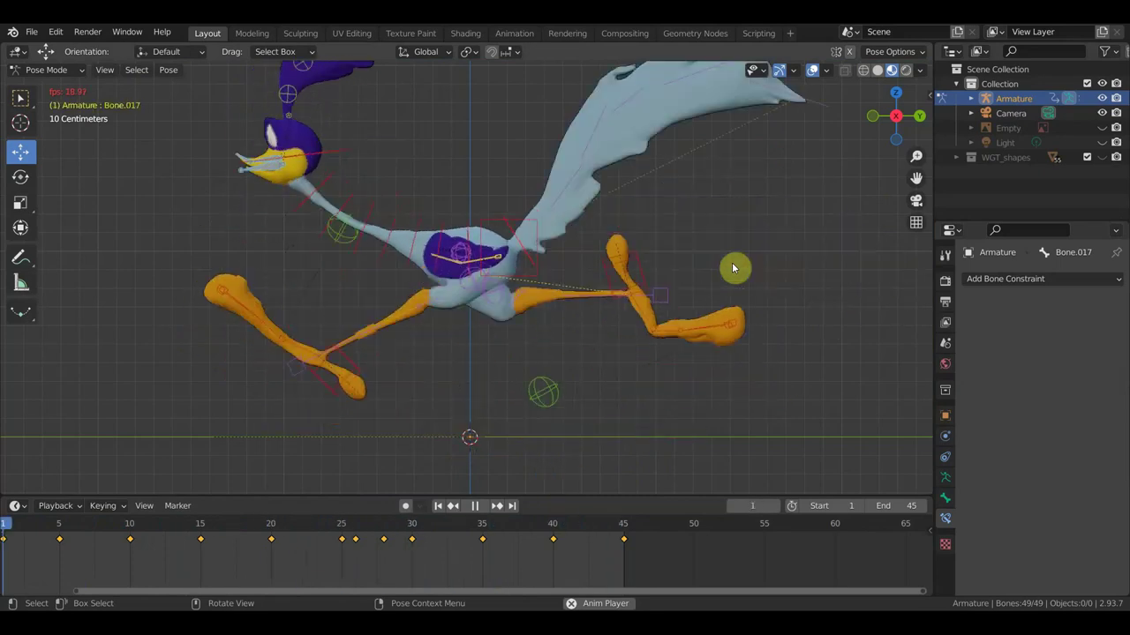
key(space)
key(KP_3)
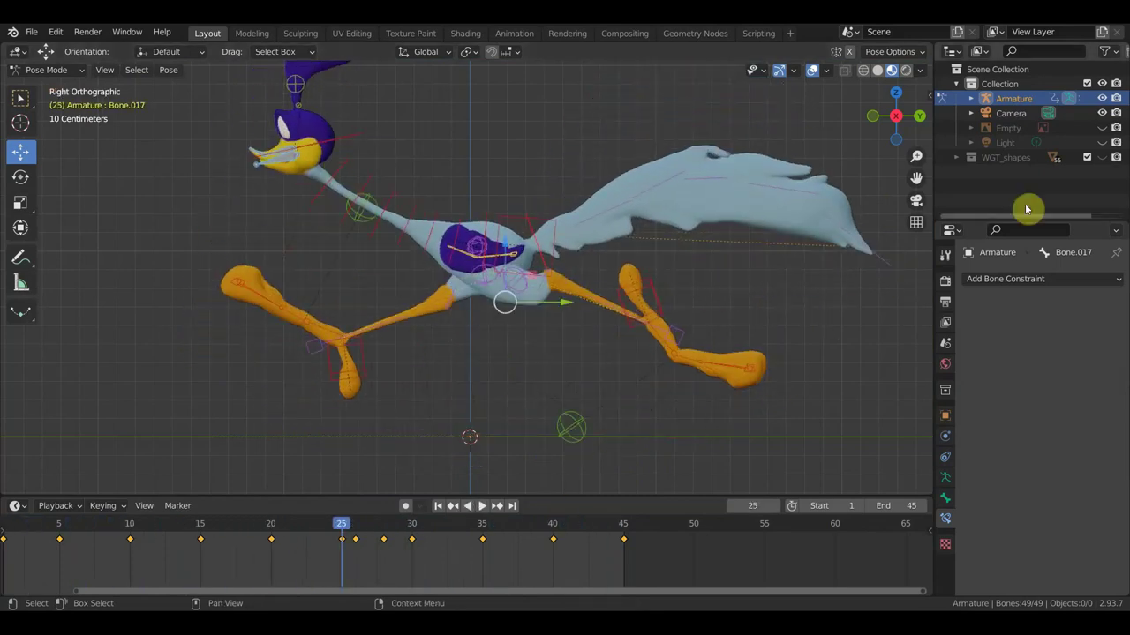
click(1103, 128)
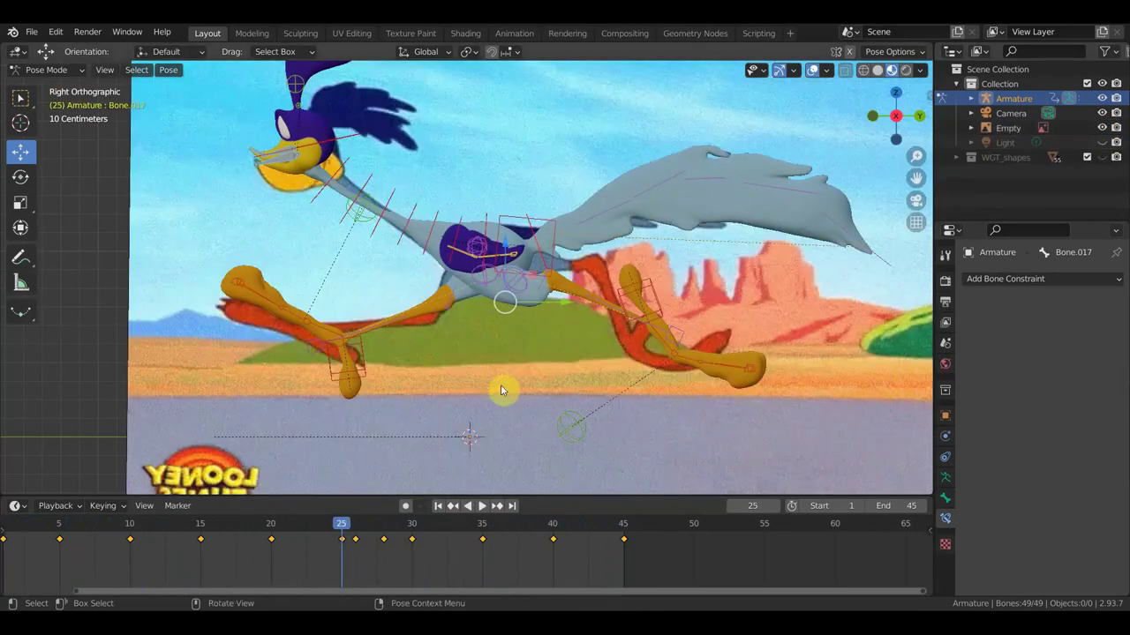
middle_drag(320, 561, 522, 580)
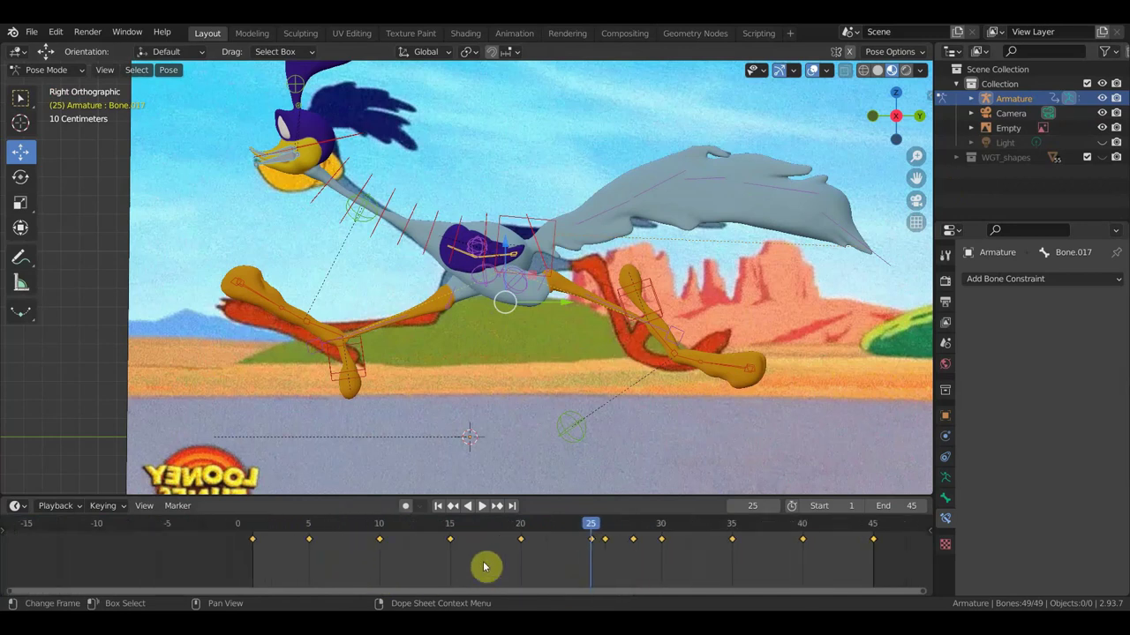
click(416, 534)
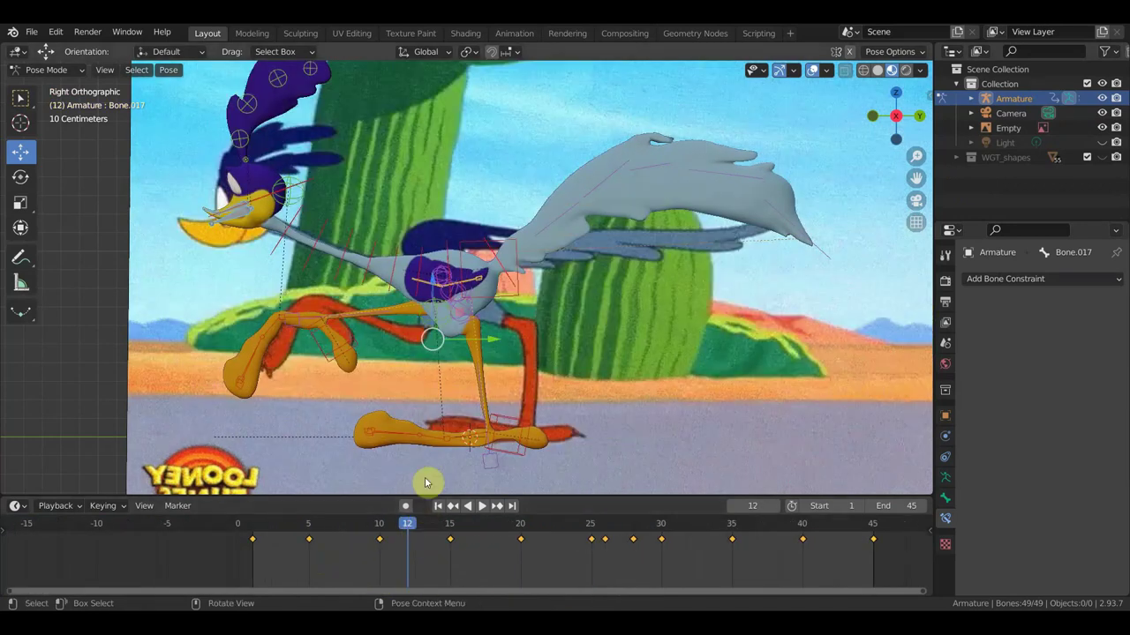
mouse_move(411, 524)
mouse_down()
mouse_move(244, 535)
mouse_move(308, 548)
mouse_up()
key(space)
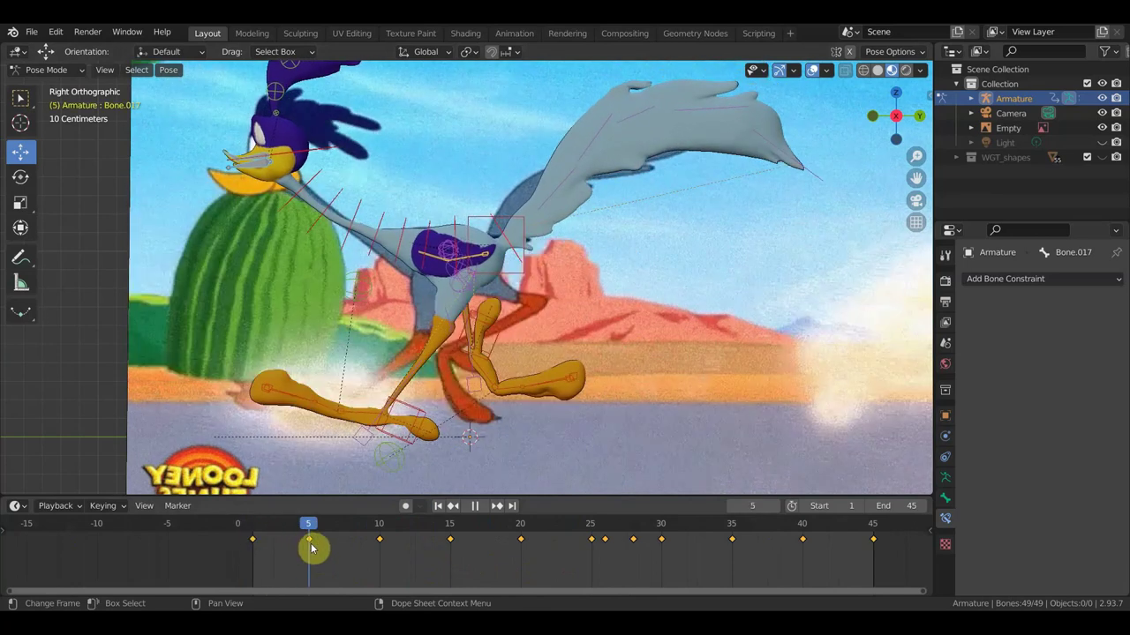
mouse_move(325, 551)
mouse_down()
mouse_move(451, 575)
mouse_move(781, 597)
mouse_move(623, 574)
mouse_move(646, 577)
mouse_up()
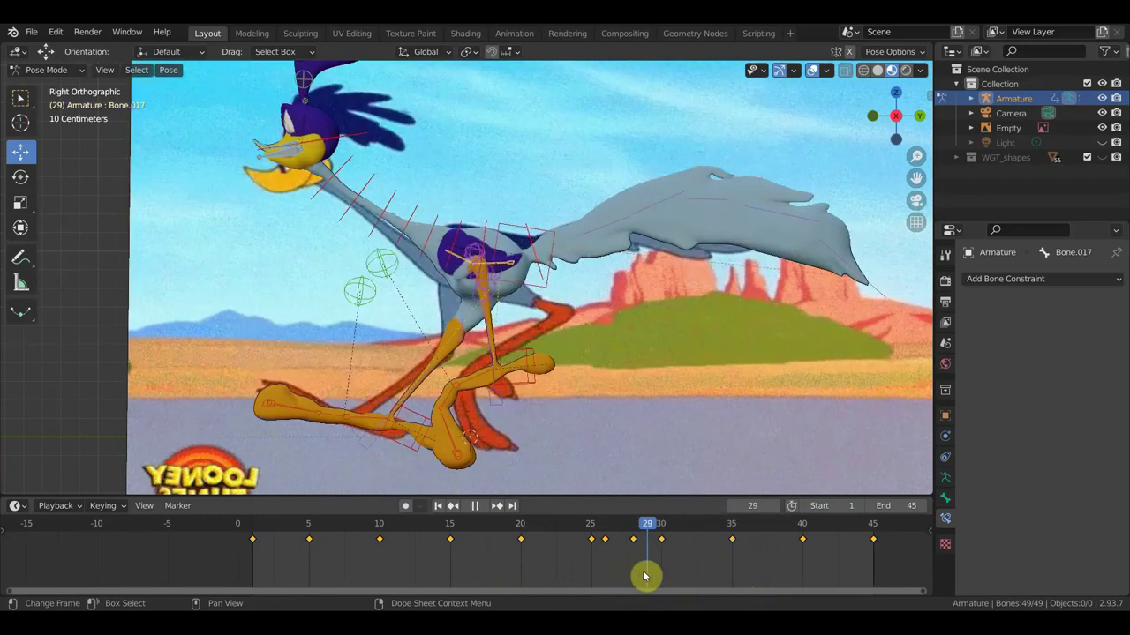
- At frame 25, check the rig in side and perspective views and select wing bone Bone.034
mouse_move(618, 415)
middle_down()
mouse_move(608, 403)
mouse_move(683, 406)
mouse_move(591, 408)
mouse_move(527, 436)
mouse_move(552, 423)
middle_up()
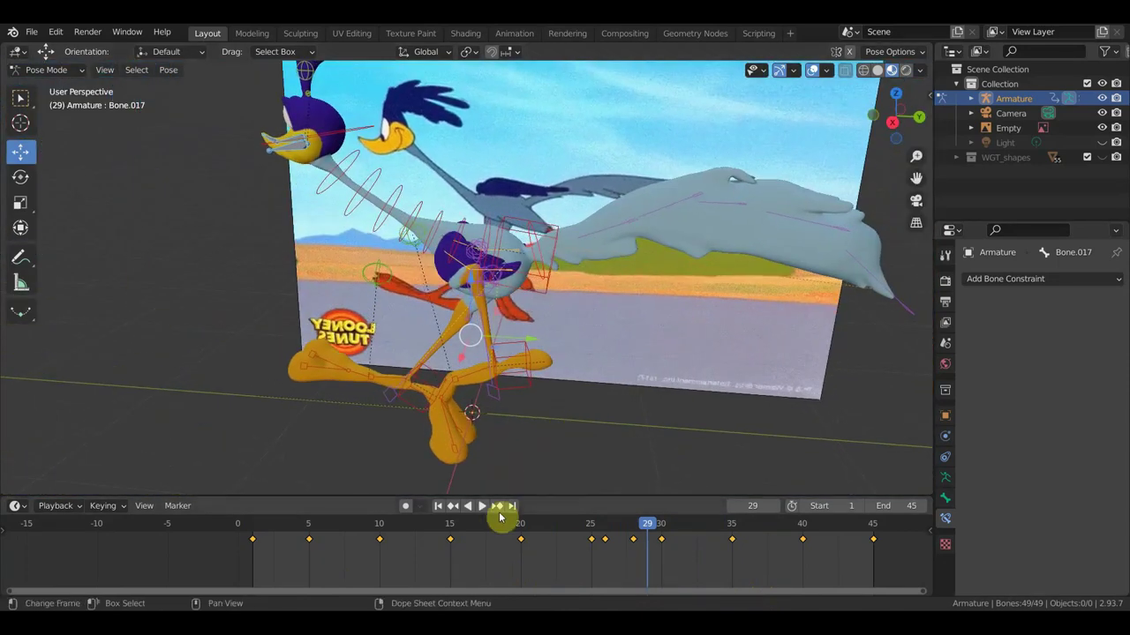
click(590, 527)
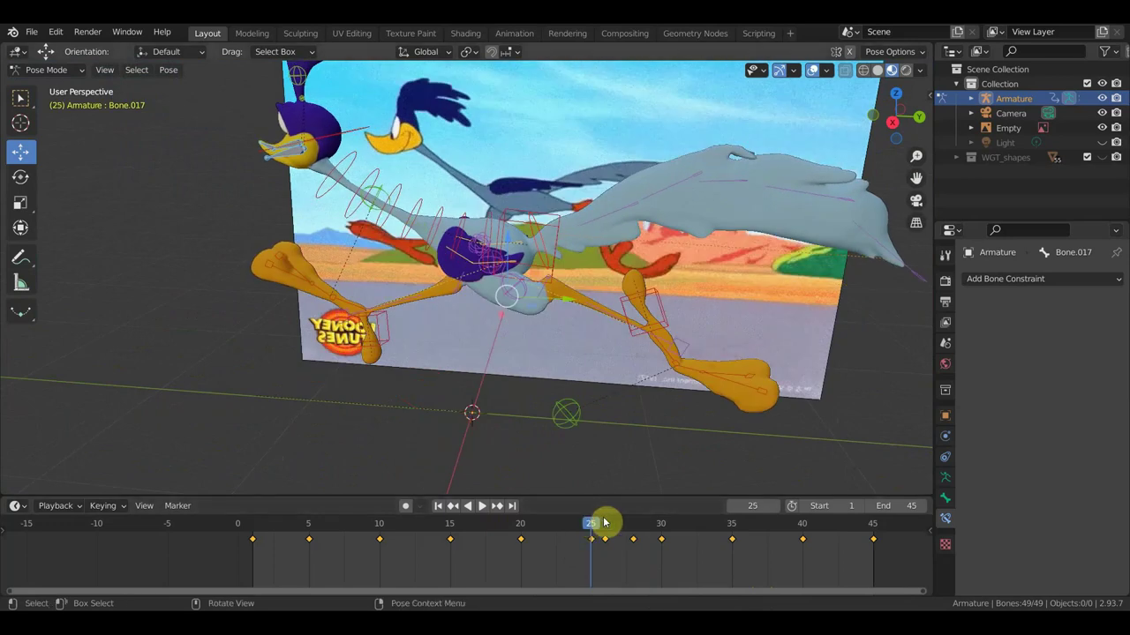
key(KP_3)
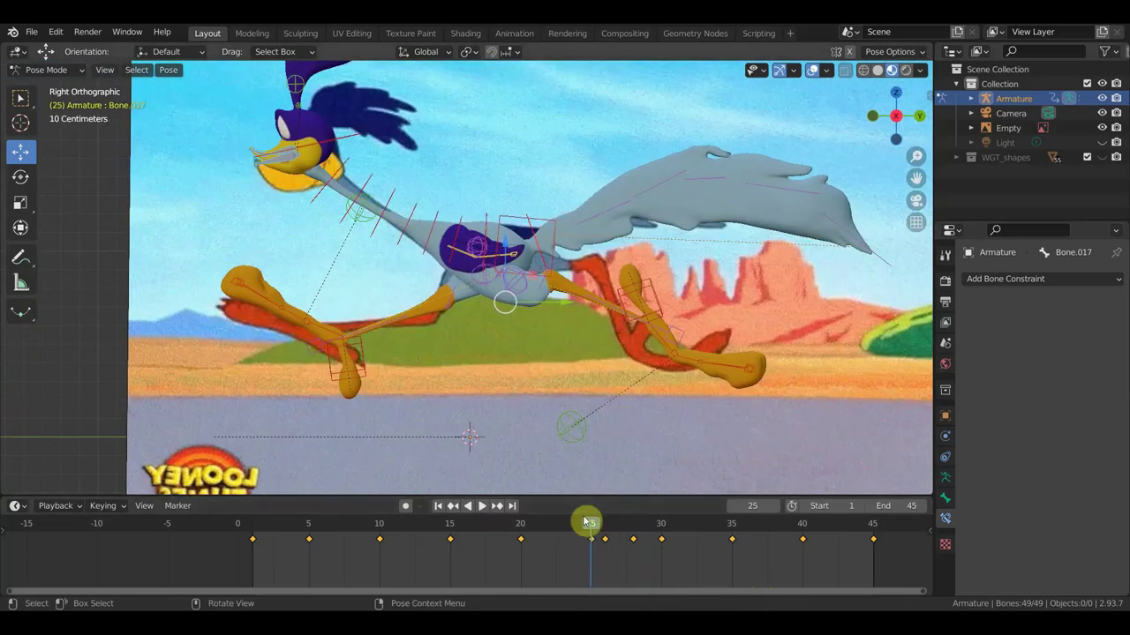
middle_drag(567, 367, 477, 269)
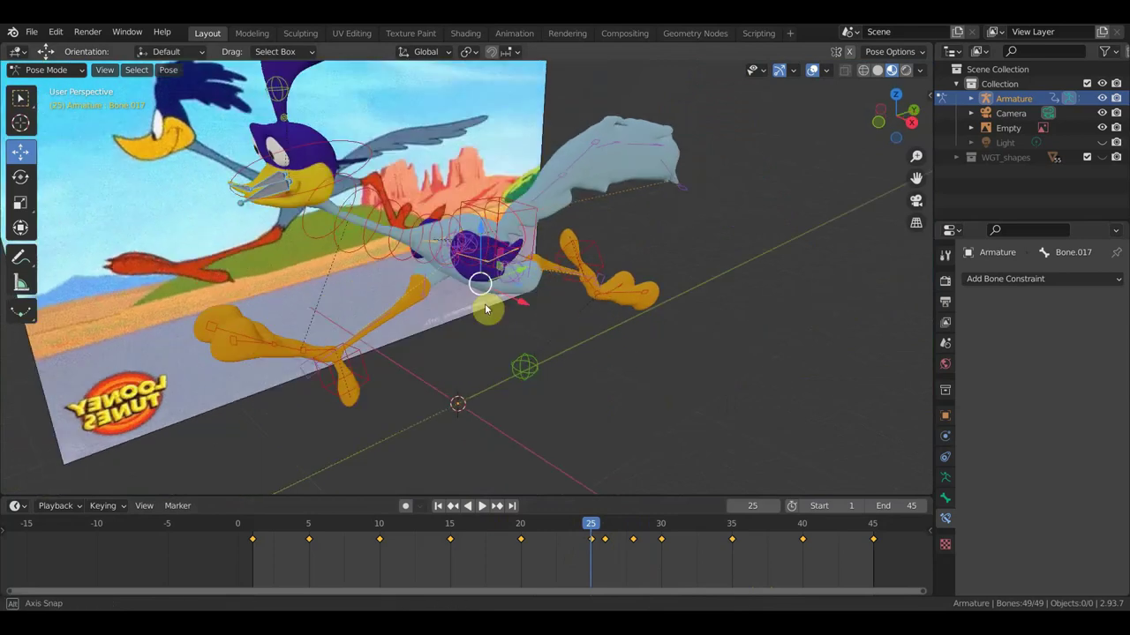
click(472, 259)
- Rotate the wing bones at frame 25: first wing to 22°, plus Bone.035, Bone.047 (-30.6°) and Bone.048 (-18.2°)
key(KP_1)
key(r)
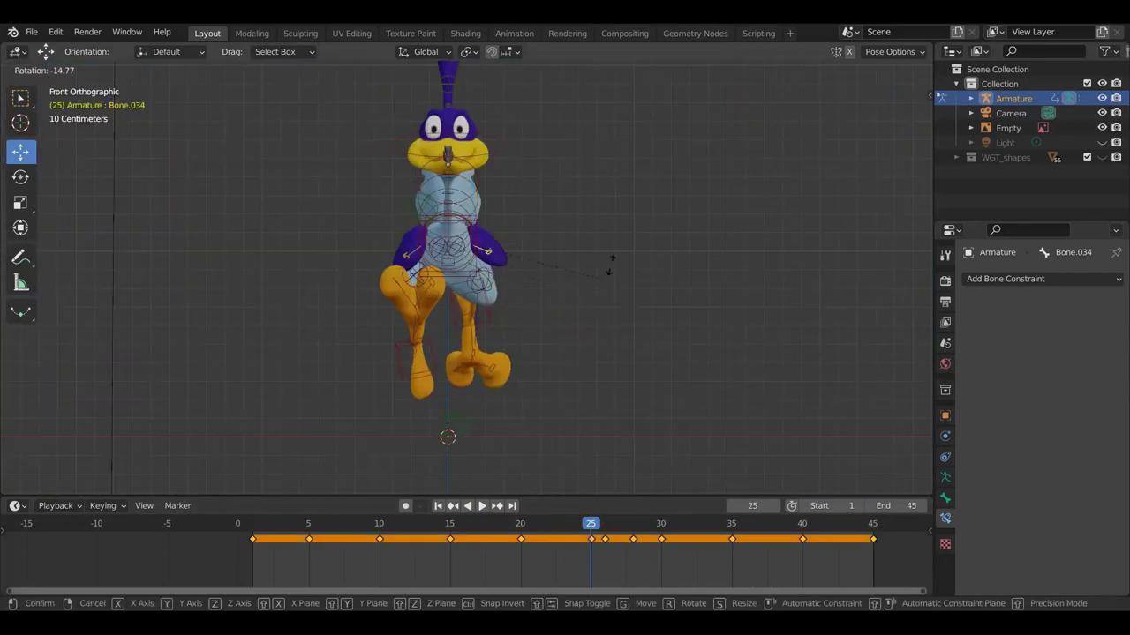
click(619, 186)
middle_drag(620, 186, 618, 388)
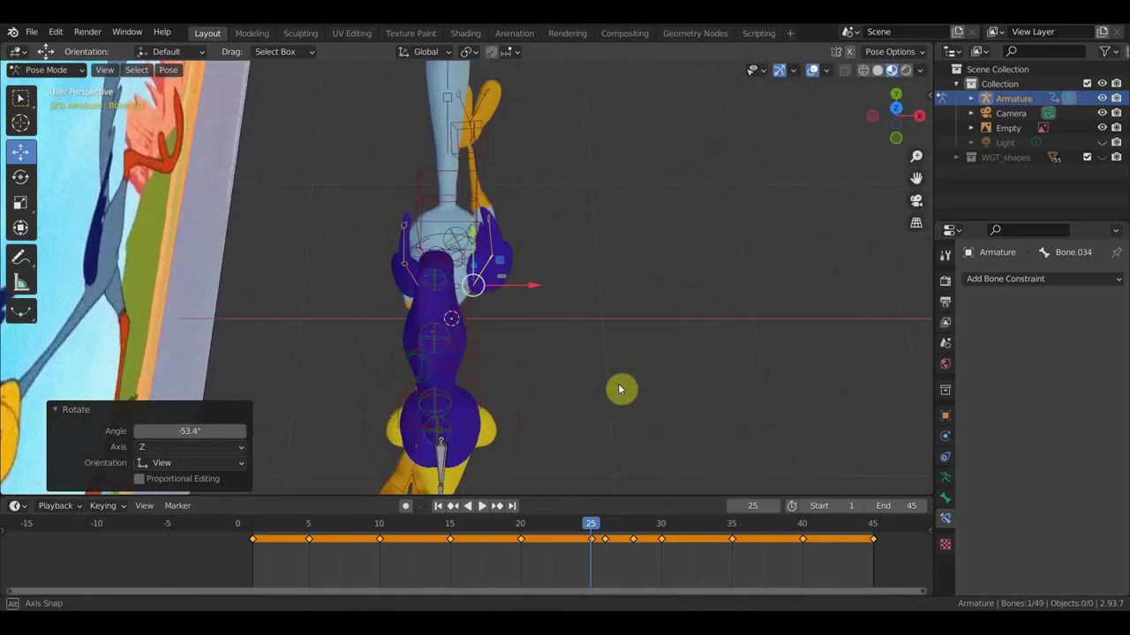
middle_drag(671, 340, 679, 383)
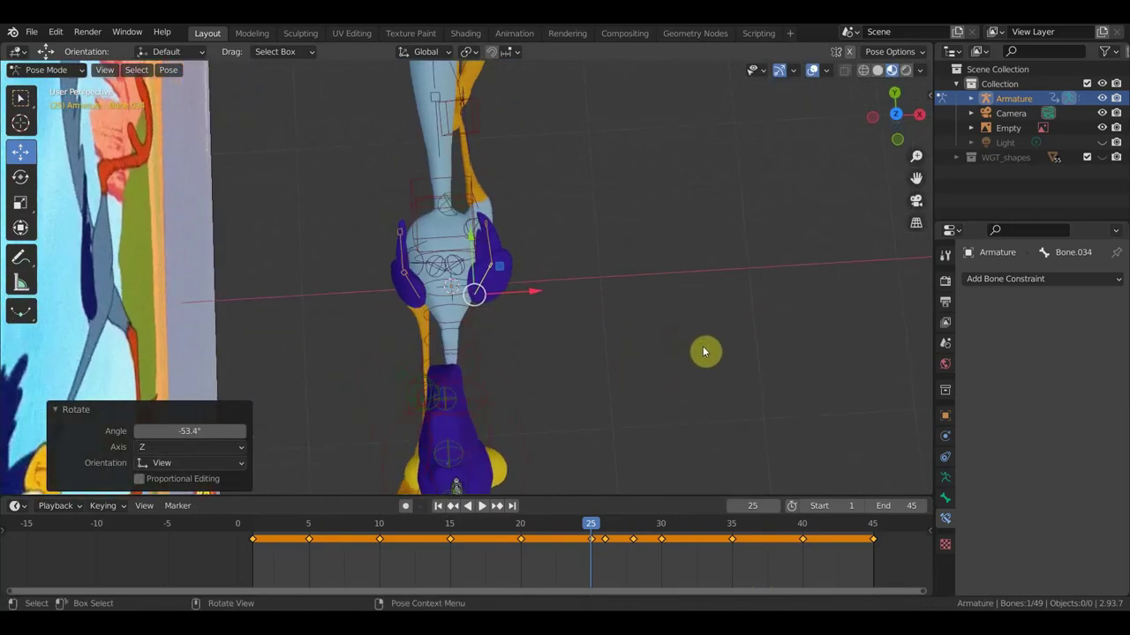
key(r)
click(680, 434)
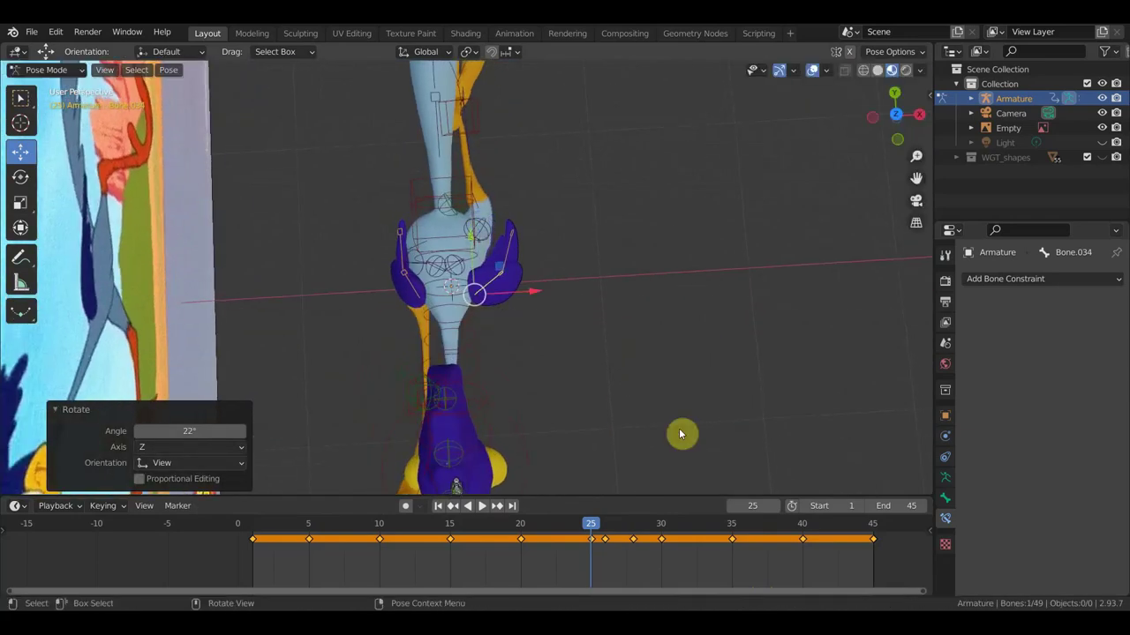
click(503, 256)
key(r)
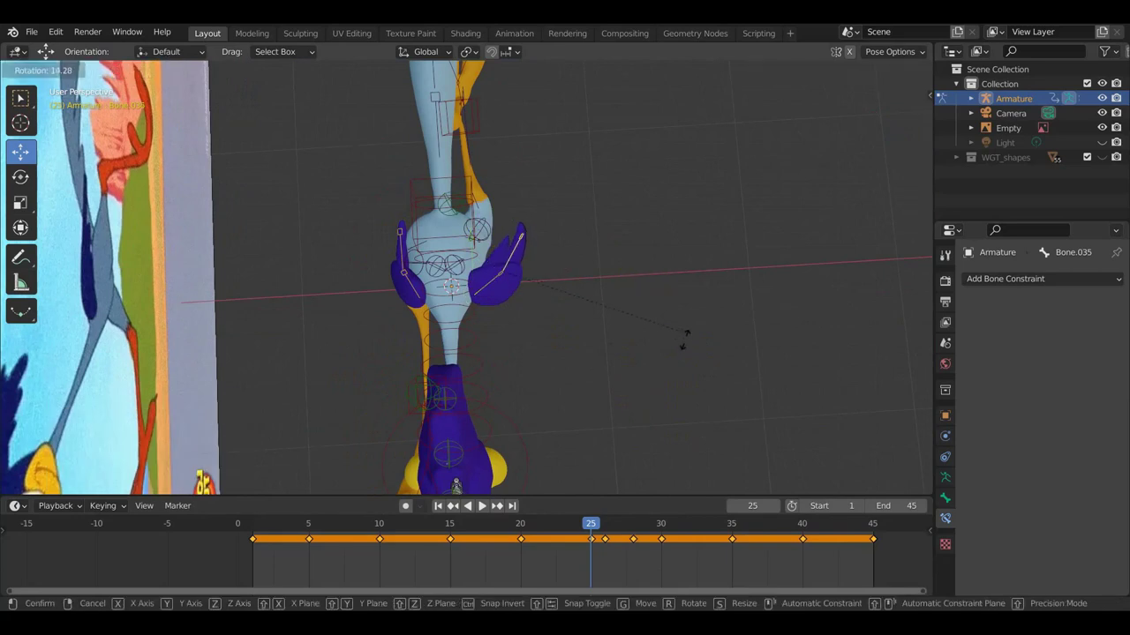
click(685, 347)
click(415, 291)
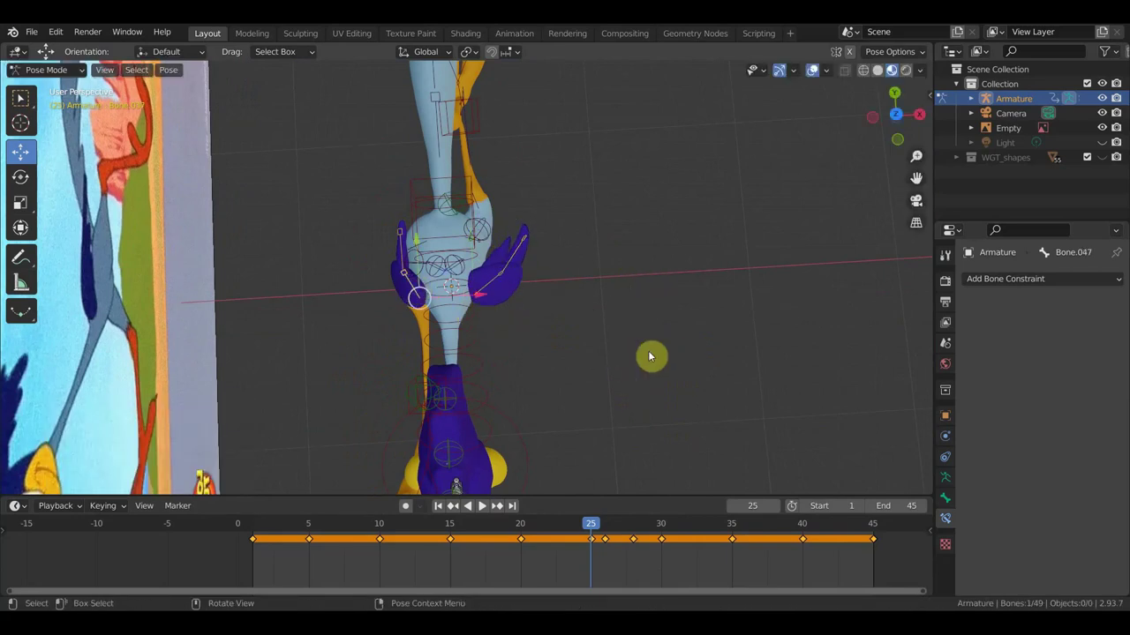
key(r)
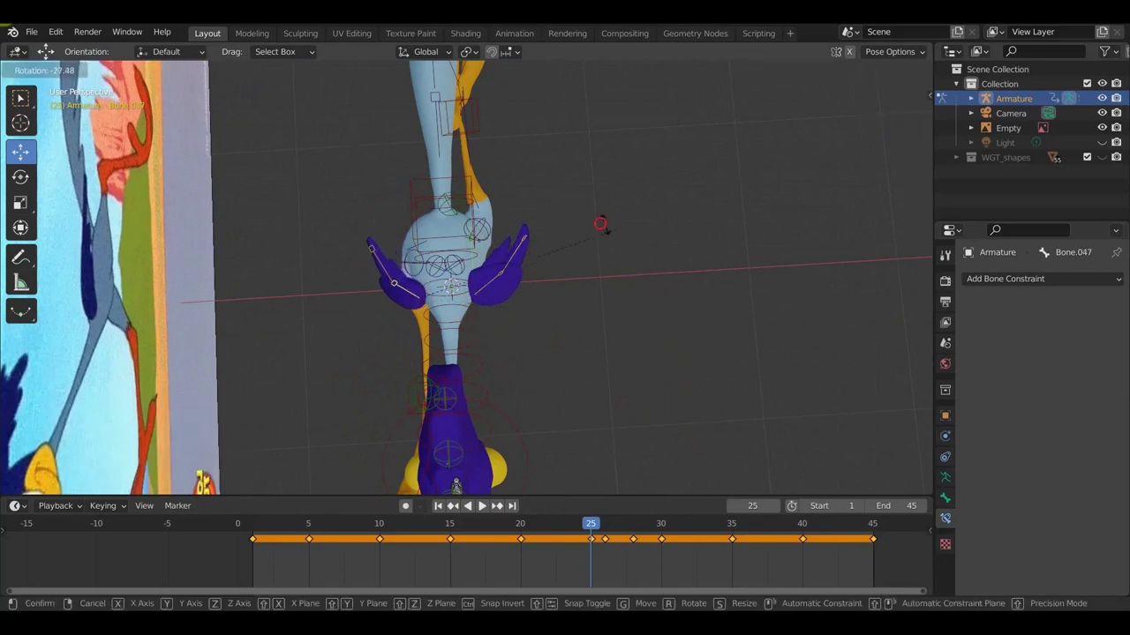
click(588, 233)
click(378, 266)
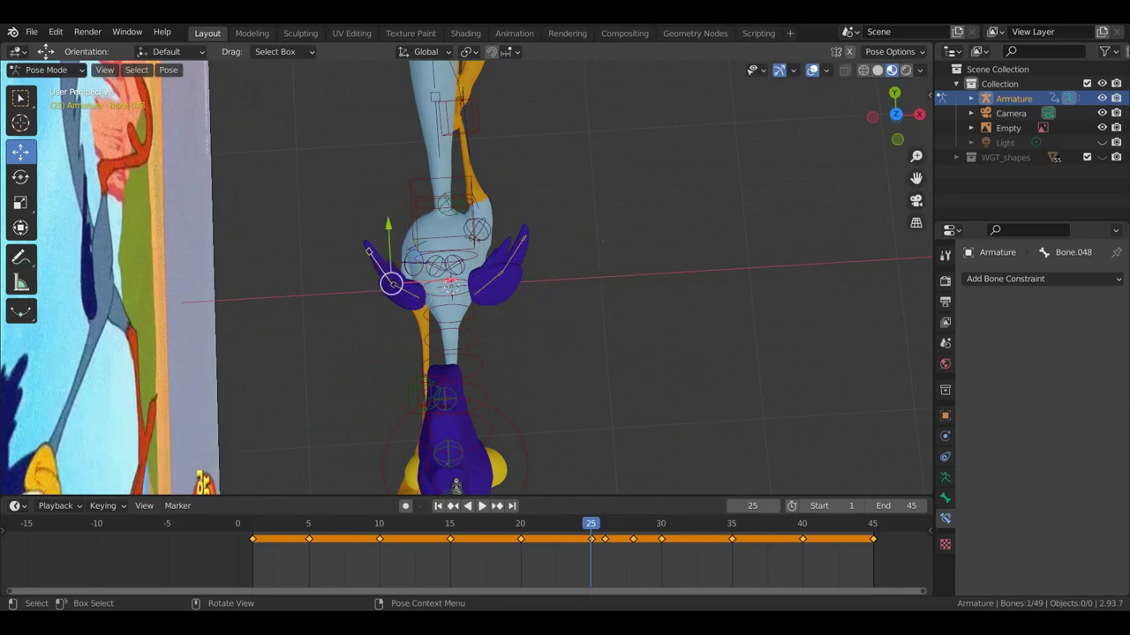
key(r)
click(553, 217)
- Refine the Bone.047 wing angle against the reference, settling on -20.6°
mouse_move(627, 391)
middle_down()
mouse_move(716, 259)
mouse_move(666, 249)
mouse_move(624, 258)
middle_up()
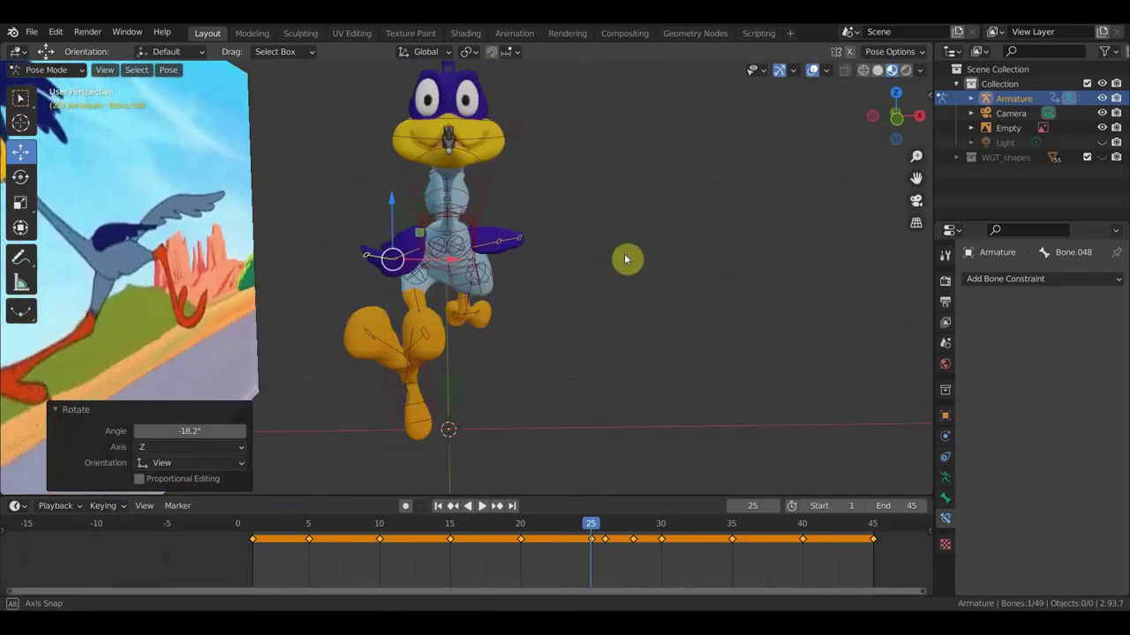
click(413, 258)
key(r)
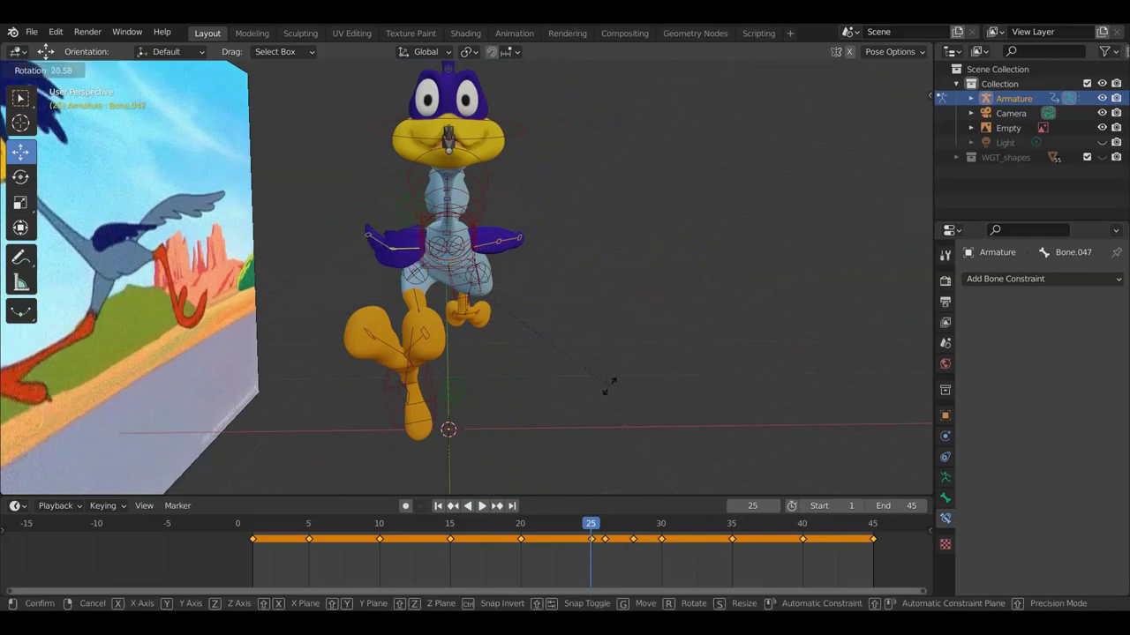
click(592, 394)
mouse_move(653, 396)
middle_down()
mouse_move(719, 487)
mouse_move(785, 33)
middle_up()
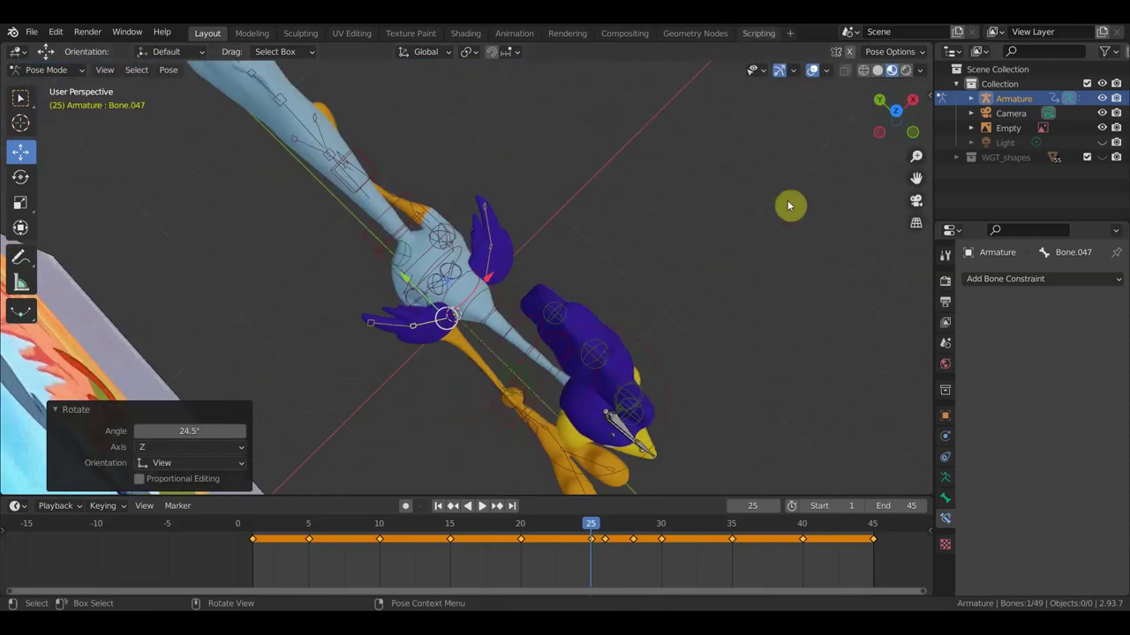
drag(189, 431, 168, 431)
alt+middle_drag(669, 338, 636, 237)
key(r)
middle_drag(581, 301, 476, 295)
mouse_move(597, 315)
middle_down()
mouse_move(558, 432)
mouse_move(578, 462)
middle_up()
key(r)
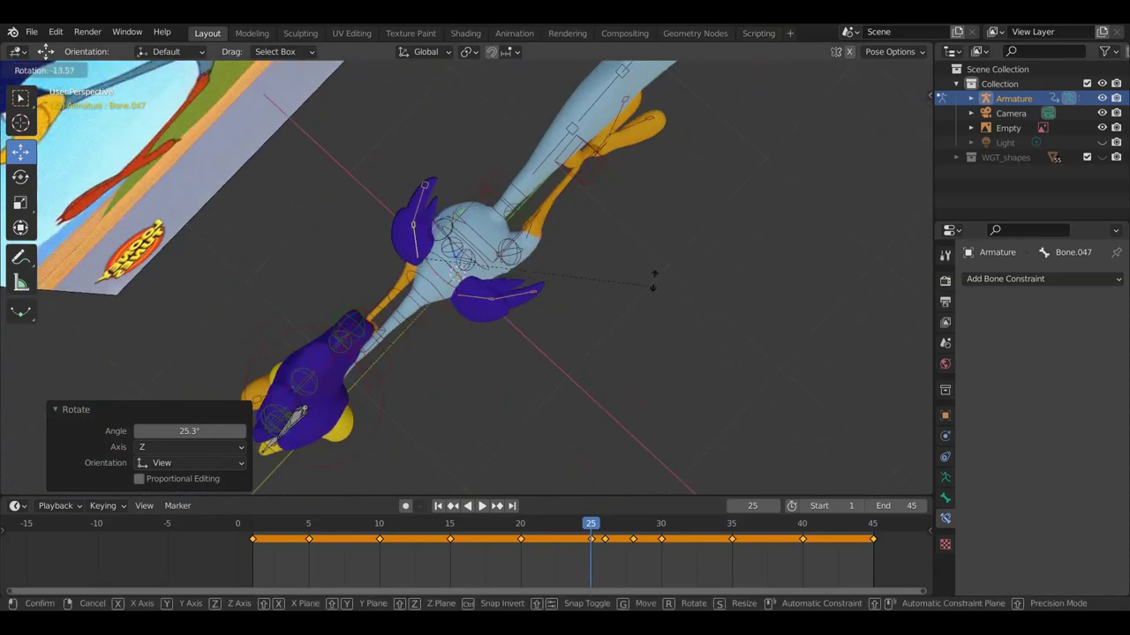
click(640, 257)
mouse_move(625, 323)
middle_down()
mouse_move(694, 176)
mouse_move(694, 151)
mouse_move(555, 159)
middle_up()
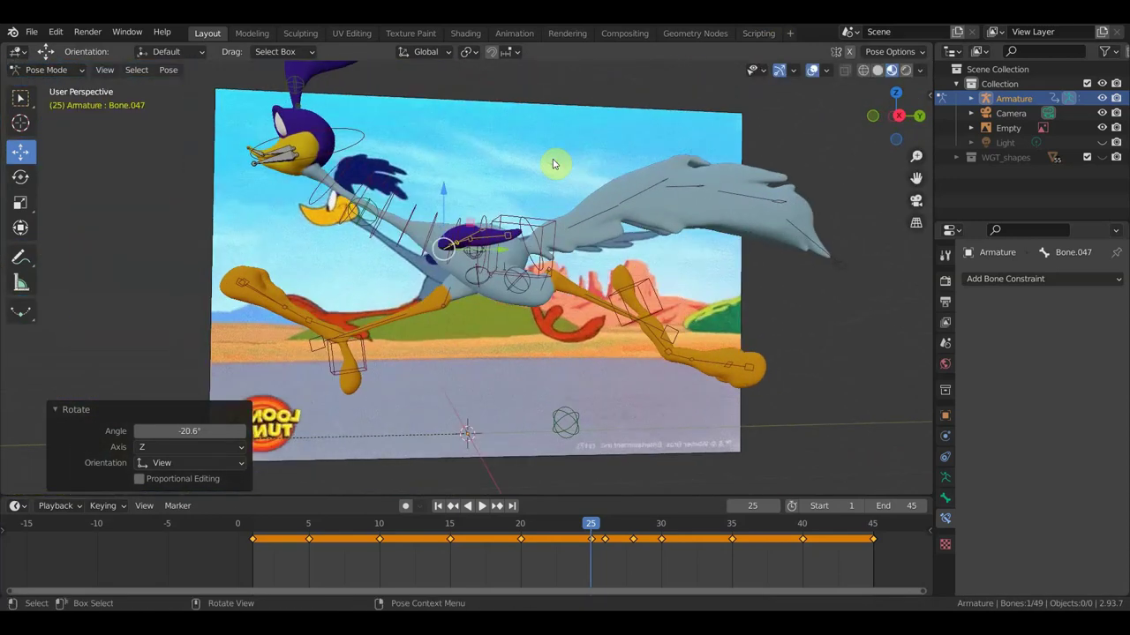
- Key location and rotation for every bone of the rig at frame 25
key(a)
key(i)
click(554, 164)
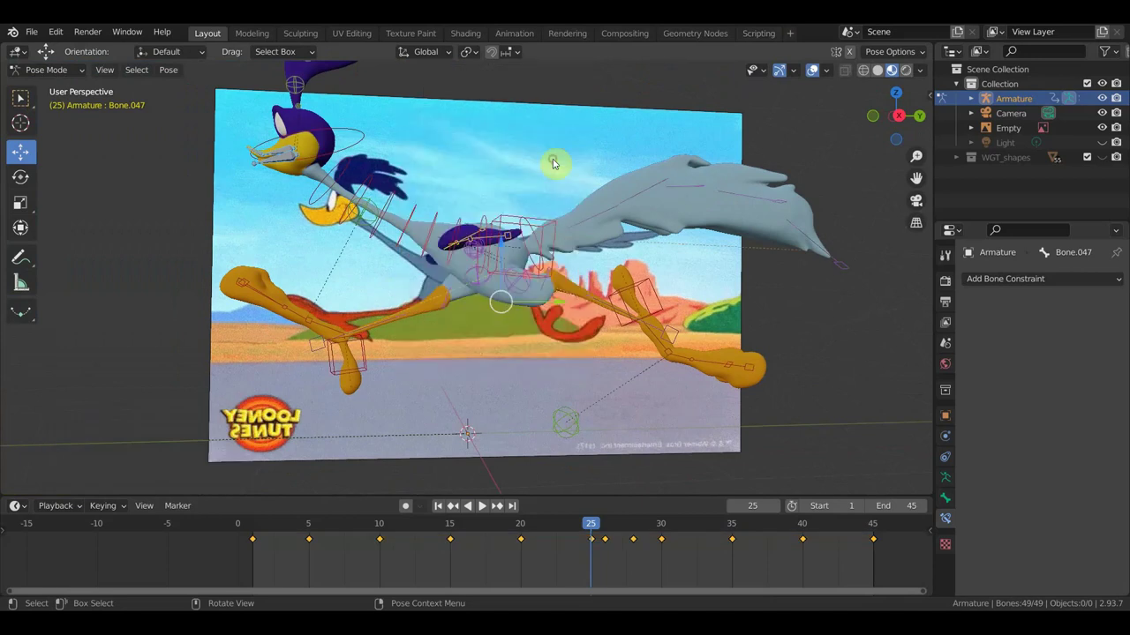
- Preview the frame 30 pose, then return to frame 25
click(667, 527)
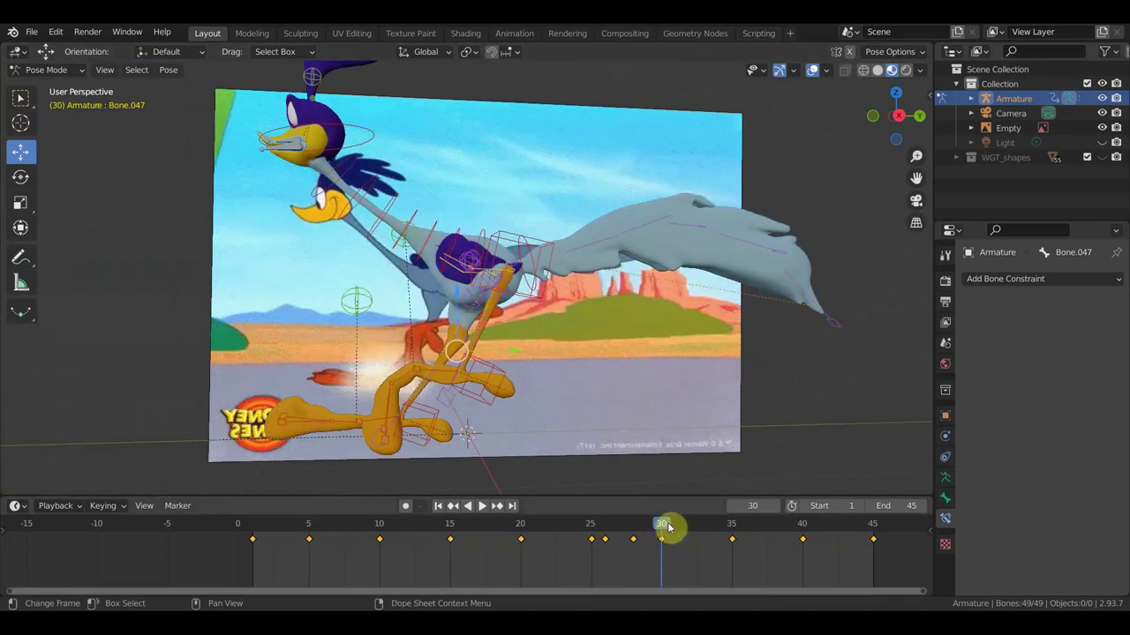
mouse_move(646, 365)
middle_down()
mouse_move(639, 447)
mouse_move(741, 383)
middle_up()
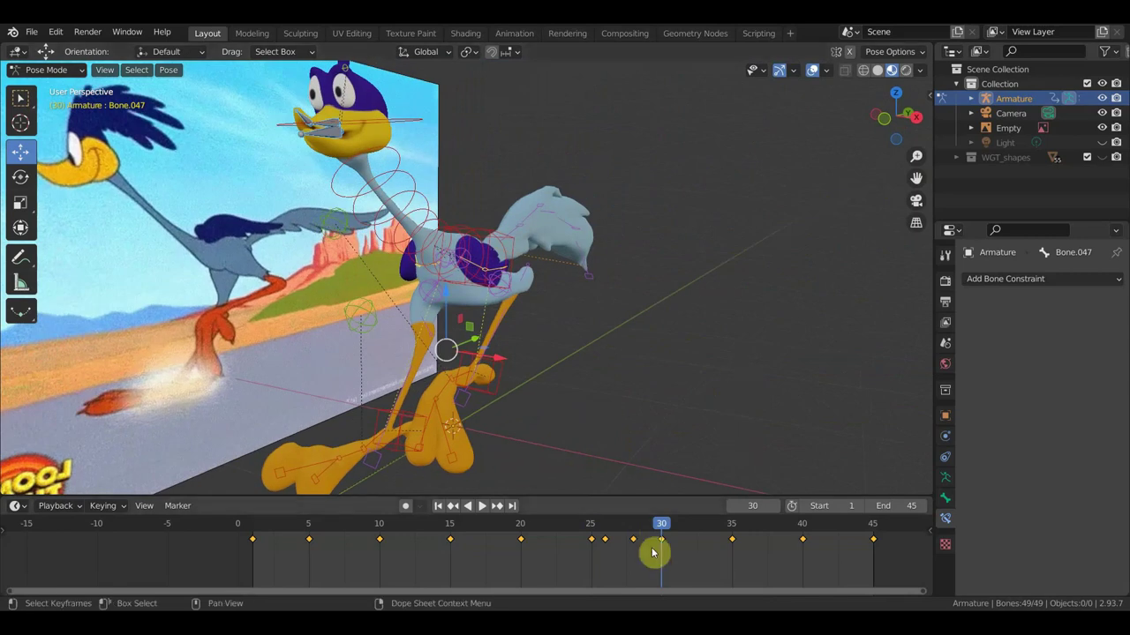
click(589, 528)
- Select the wing and chest bones Bone.034, Bone.047, Bone.048, Bone.046 and Bone.033
mouse_move(574, 442)
middle_down()
mouse_move(496, 294)
mouse_move(577, 309)
middle_up()
click(490, 267)
middle_drag(523, 248, 650, 306)
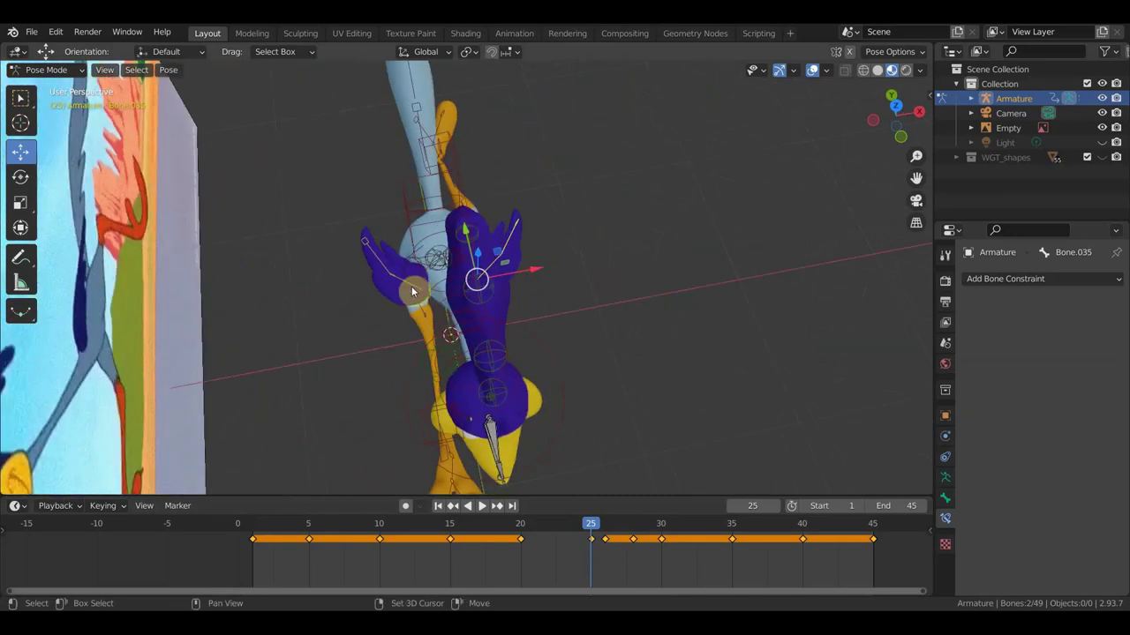
shift+click(381, 265)
scroll(396, 277, up, 5)
scroll(397, 277, up, 1)
scroll(379, 285, down, 1)
shift+click(433, 312)
scroll(432, 312, down, 3)
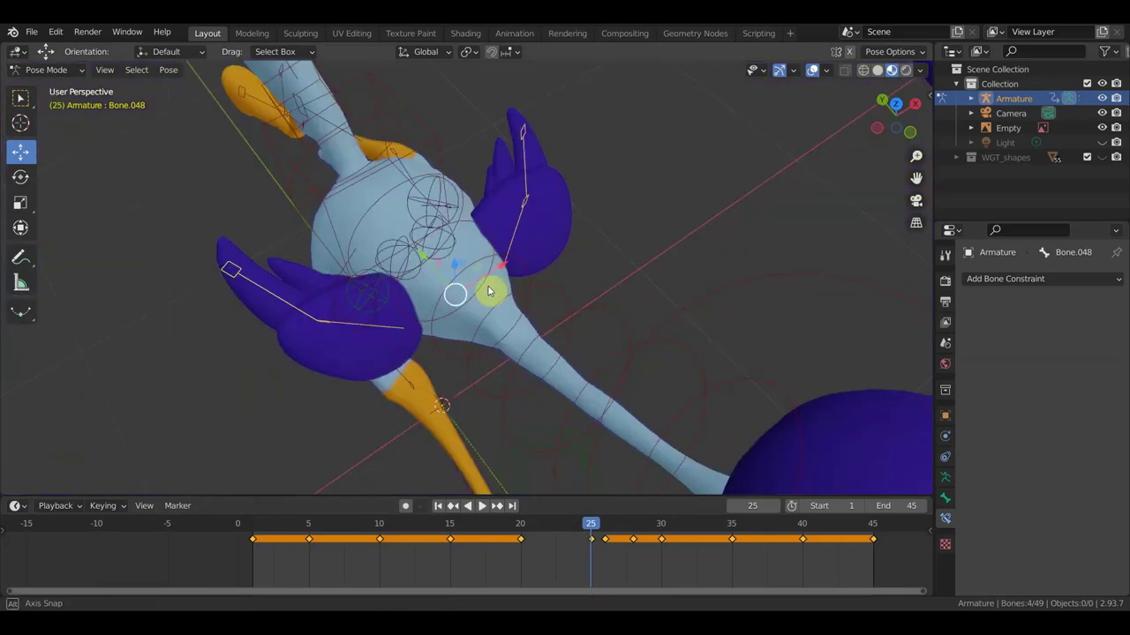
scroll(432, 313, down, 2)
scroll(444, 306, down, 1)
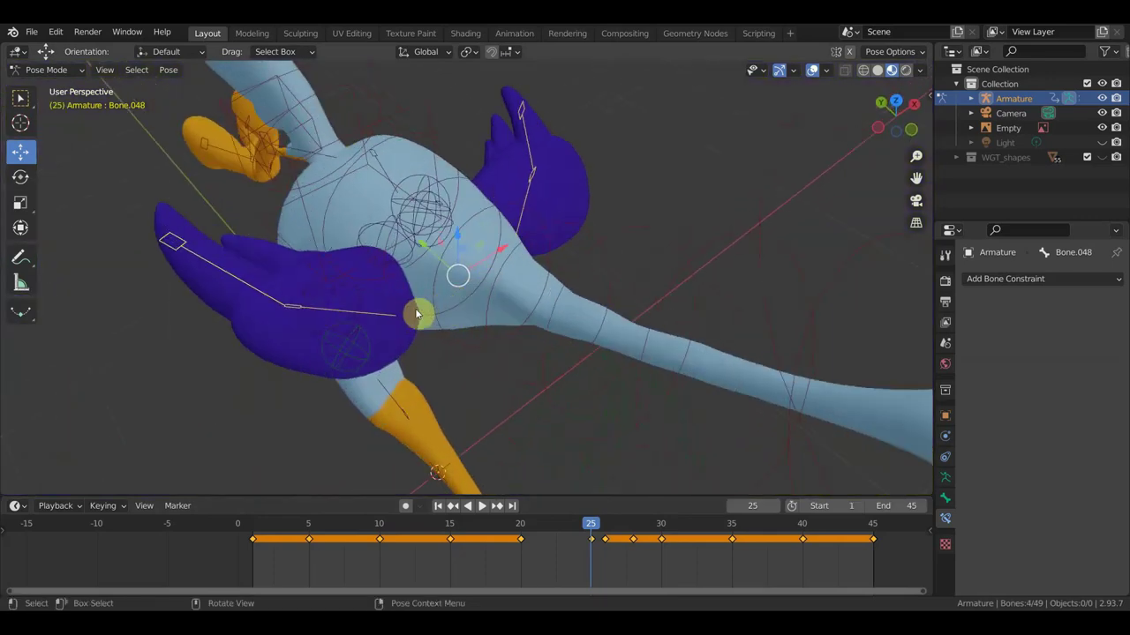
shift+click(407, 257)
shift+click(442, 224)
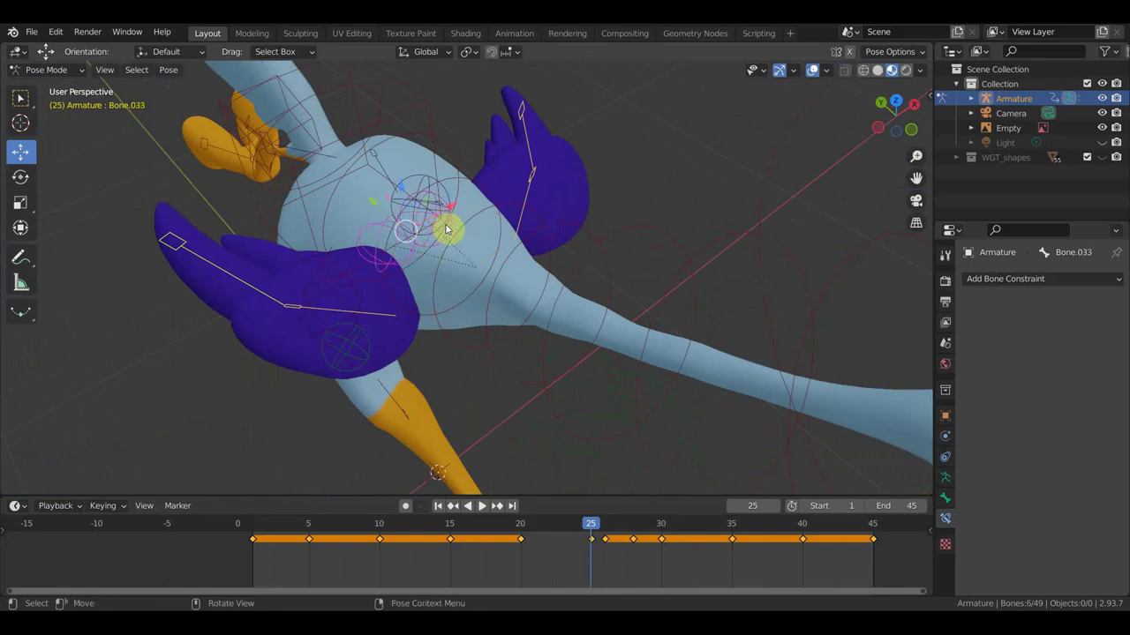
mouse_move(504, 282)
middle_down()
mouse_move(383, 252)
mouse_move(497, 292)
middle_up()
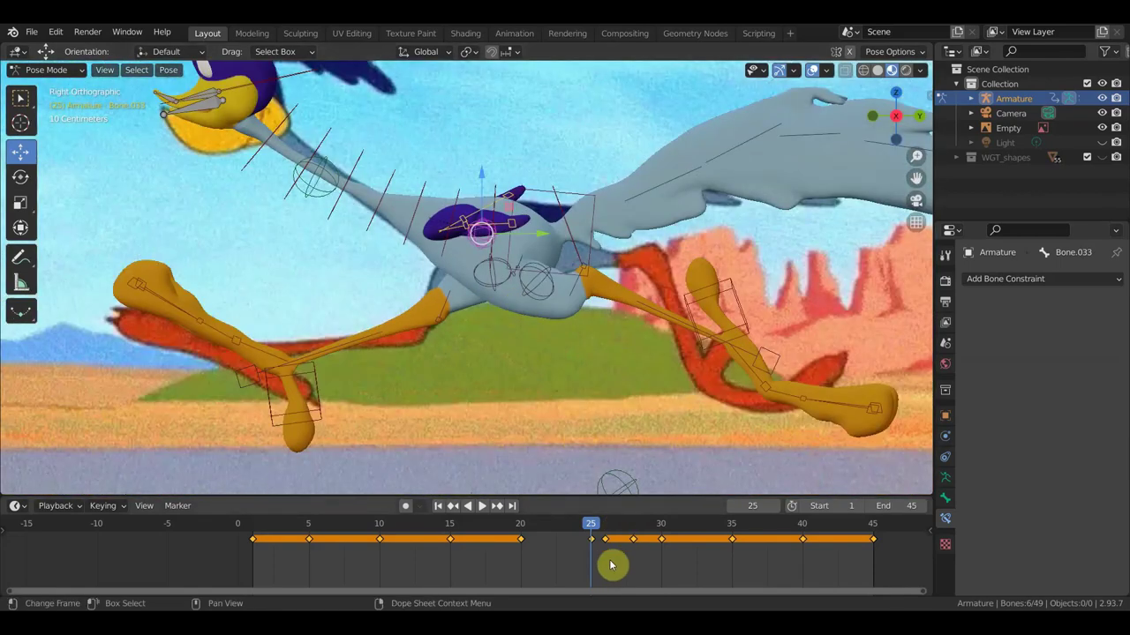
- Slide the frame 25 keyframe to frame 30 and preview the in-between pose at frame 29
click(592, 540)
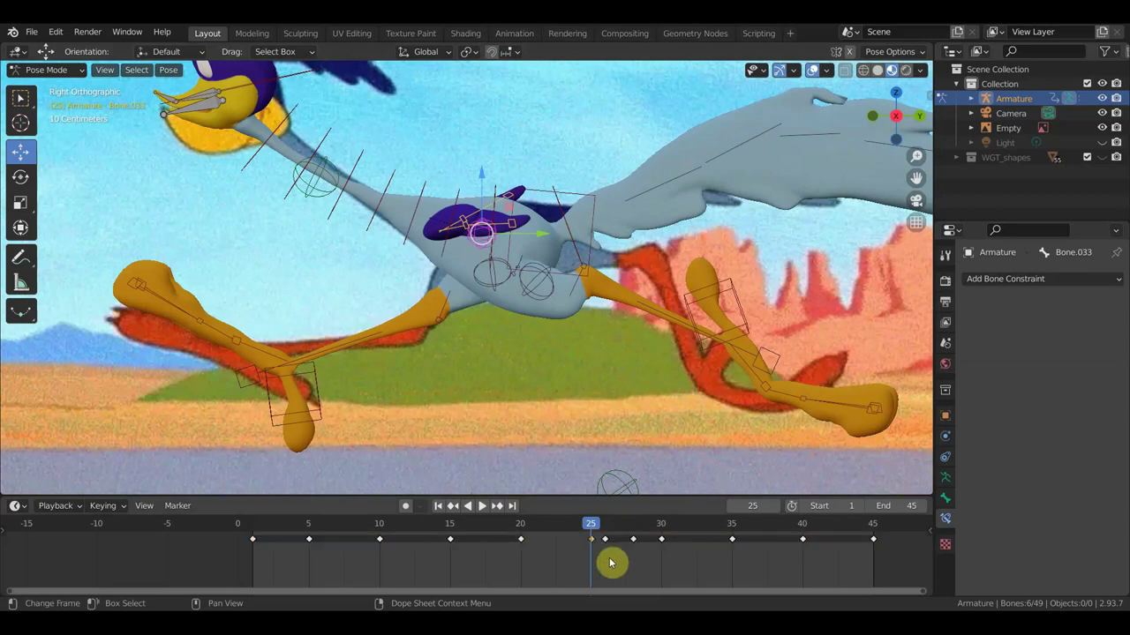
key(g)
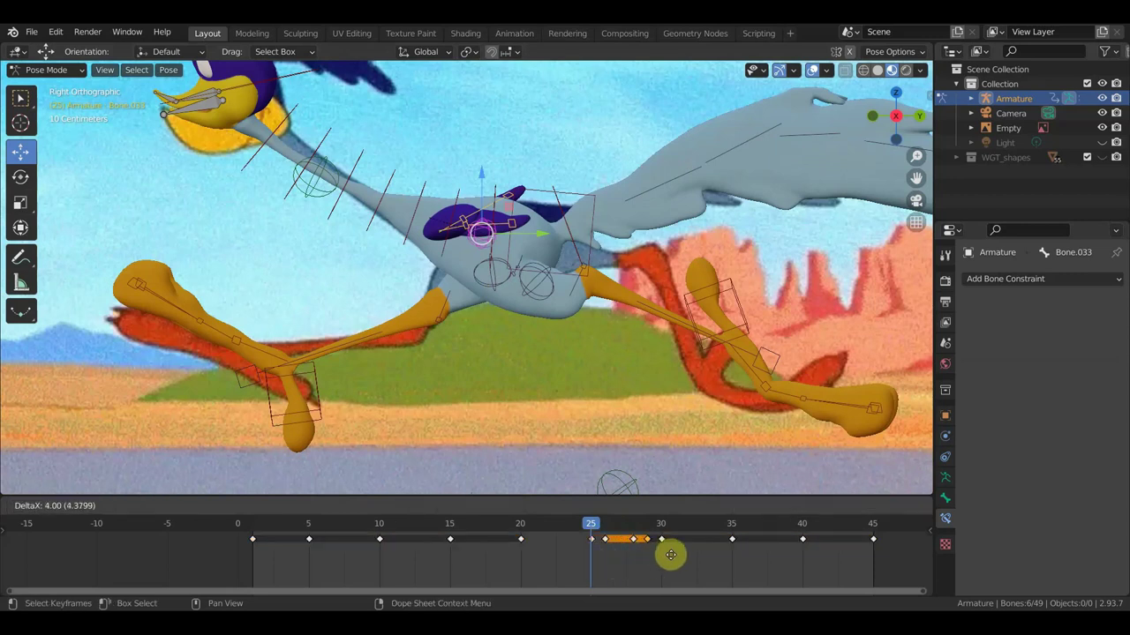
click(676, 556)
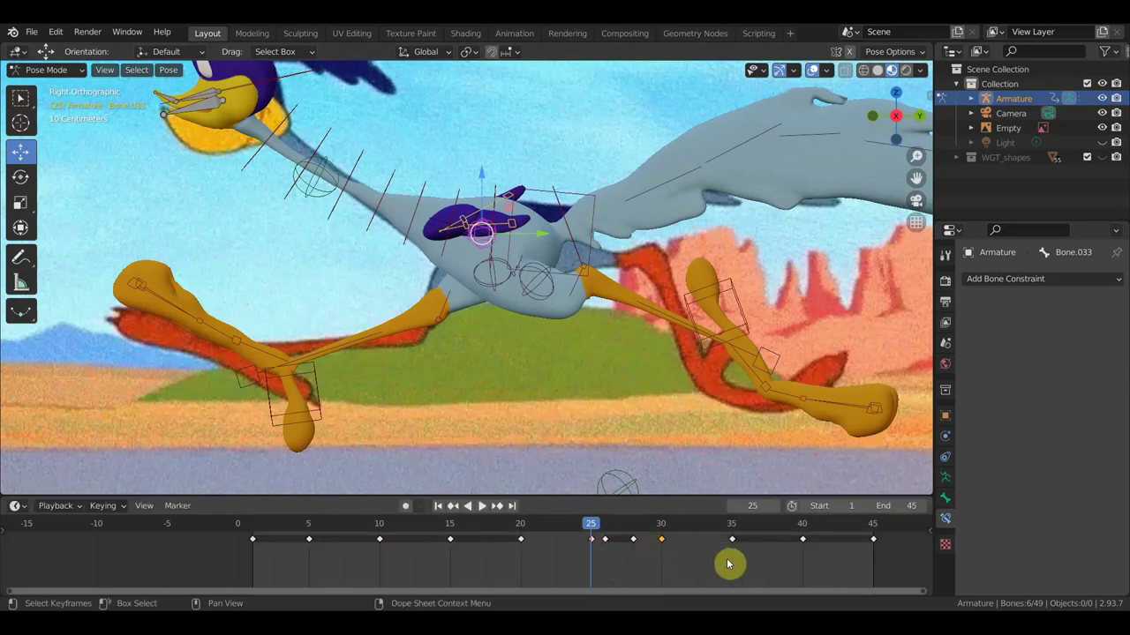
mouse_move(590, 523)
mouse_down()
mouse_move(746, 547)
mouse_move(733, 543)
mouse_up()
mouse_move(730, 411)
middle_down()
mouse_move(735, 424)
mouse_move(865, 386)
mouse_move(847, 397)
middle_up()
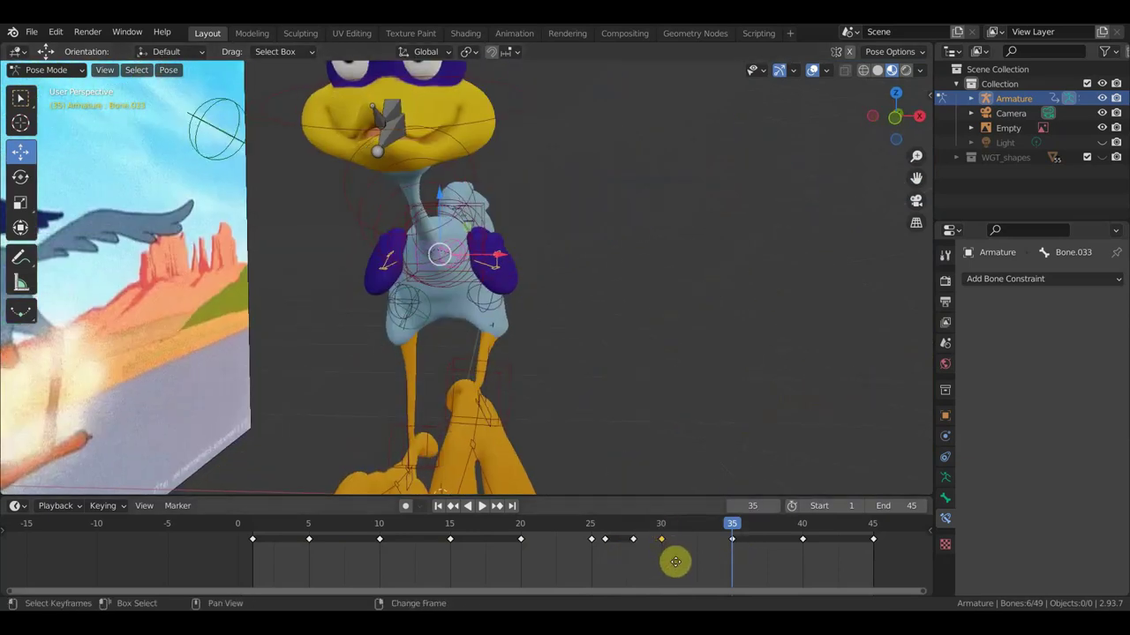
- Move the frame 30 keyframe to frame 35 and select the Bone.001 body bone
key(g)
click(743, 569)
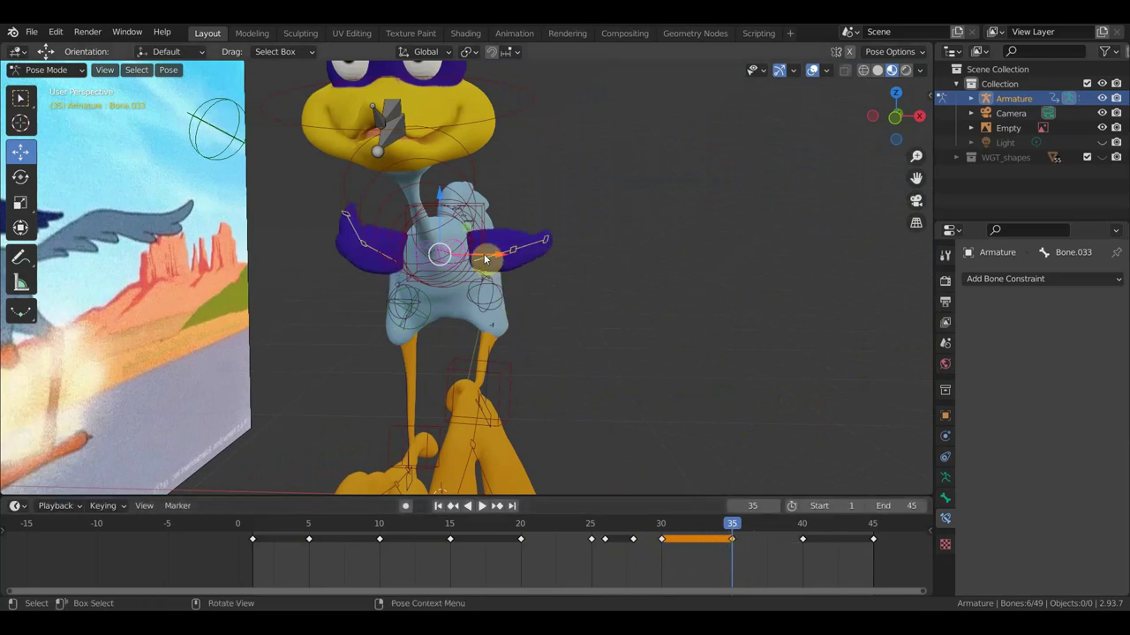
click(484, 256)
middle_drag(588, 312, 600, 311)
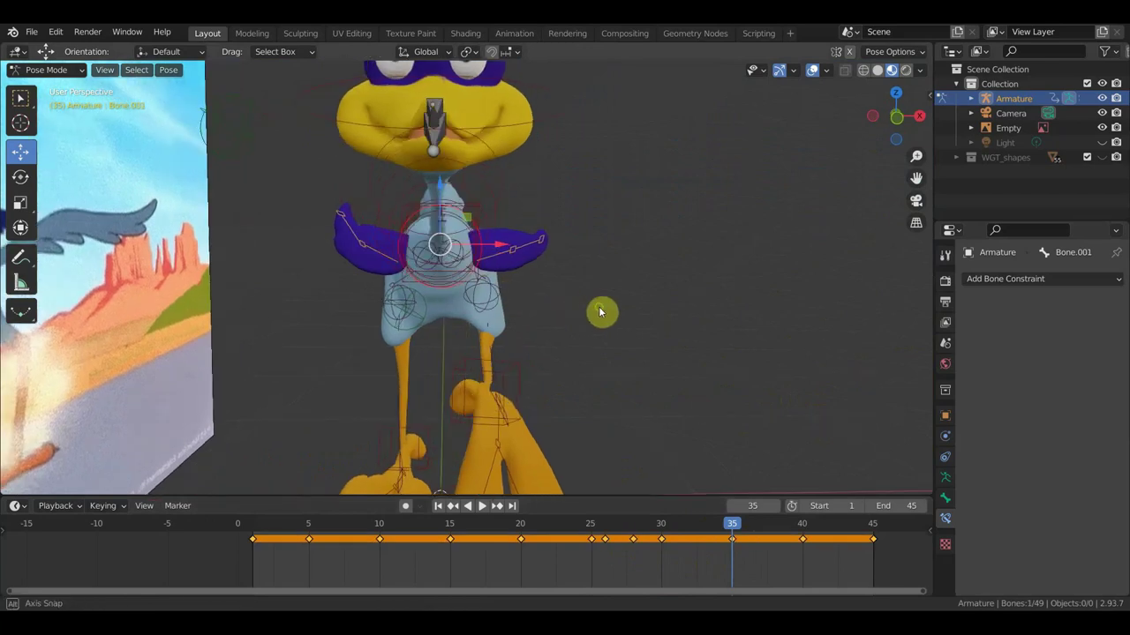
- Rotate the left wing Bone.047 to 25.6° and the right wing to -17.3°
click(497, 251)
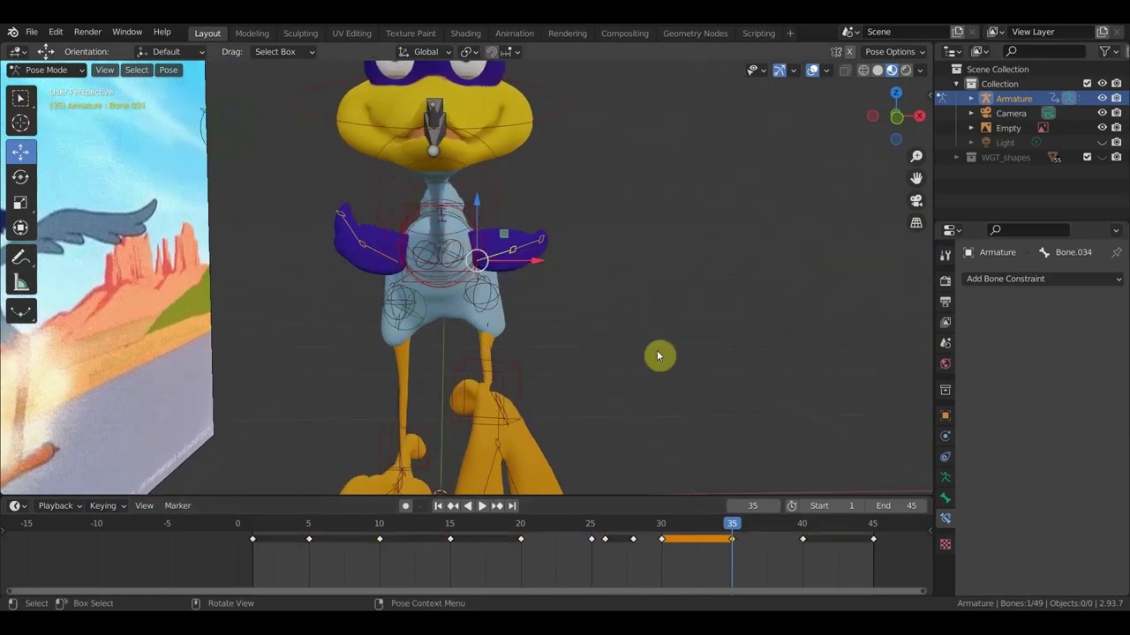
key(r)
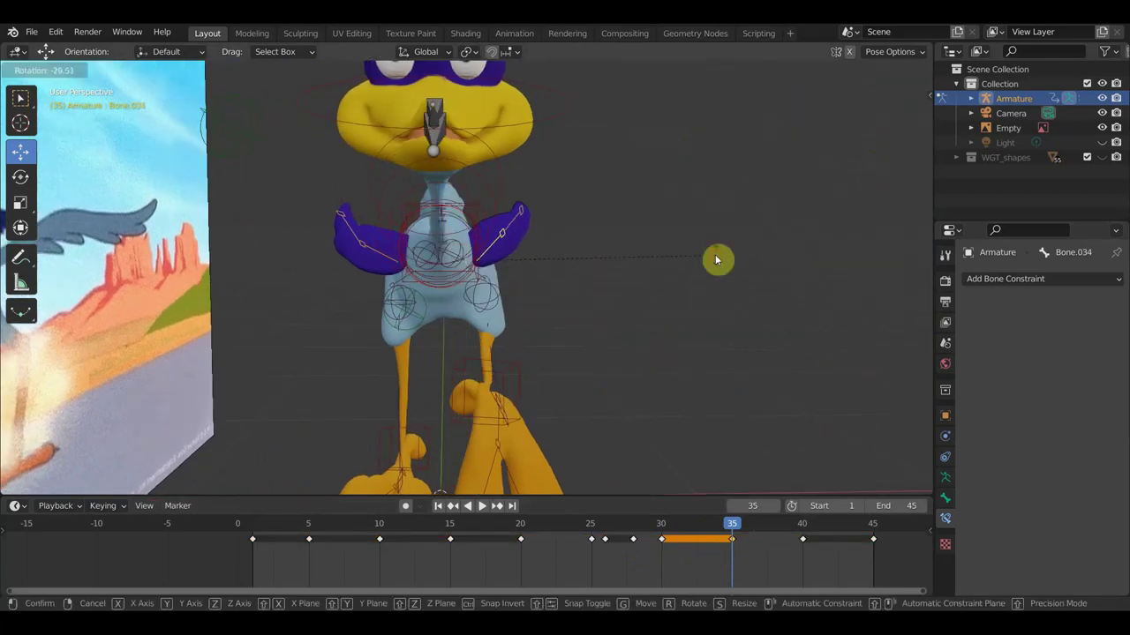
click(715, 260)
click(394, 261)
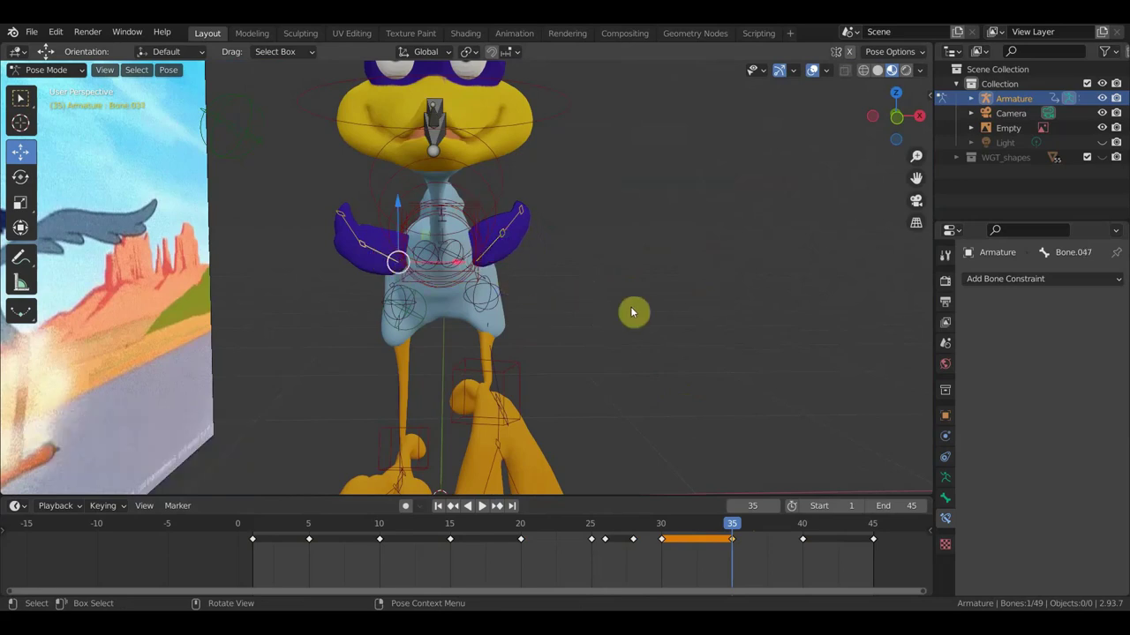
key(r)
click(574, 389)
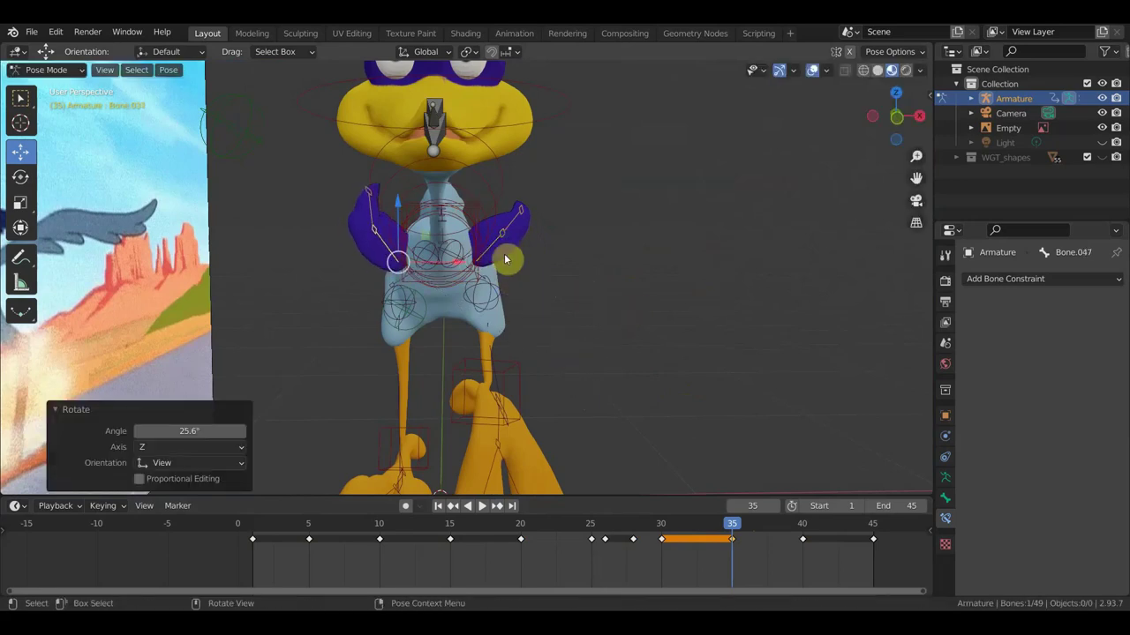
click(494, 246)
key(r)
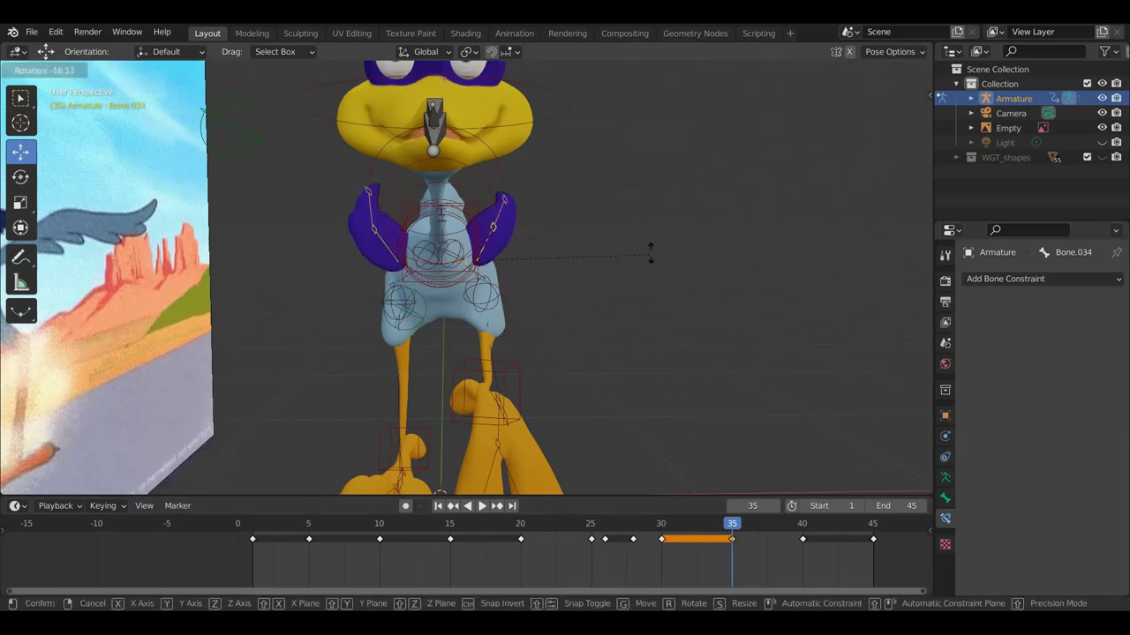
click(652, 256)
- Nudge the torso bone Bone.033 and the chest bone Bone.046 slightly
click(461, 238)
click(461, 239)
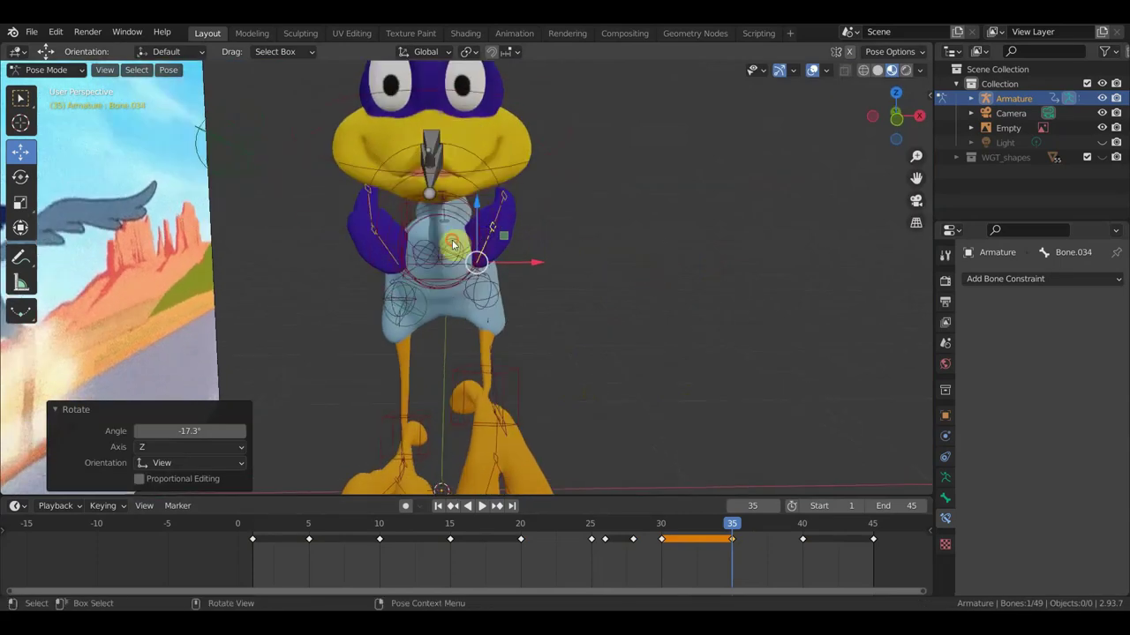
key(g)
click(529, 310)
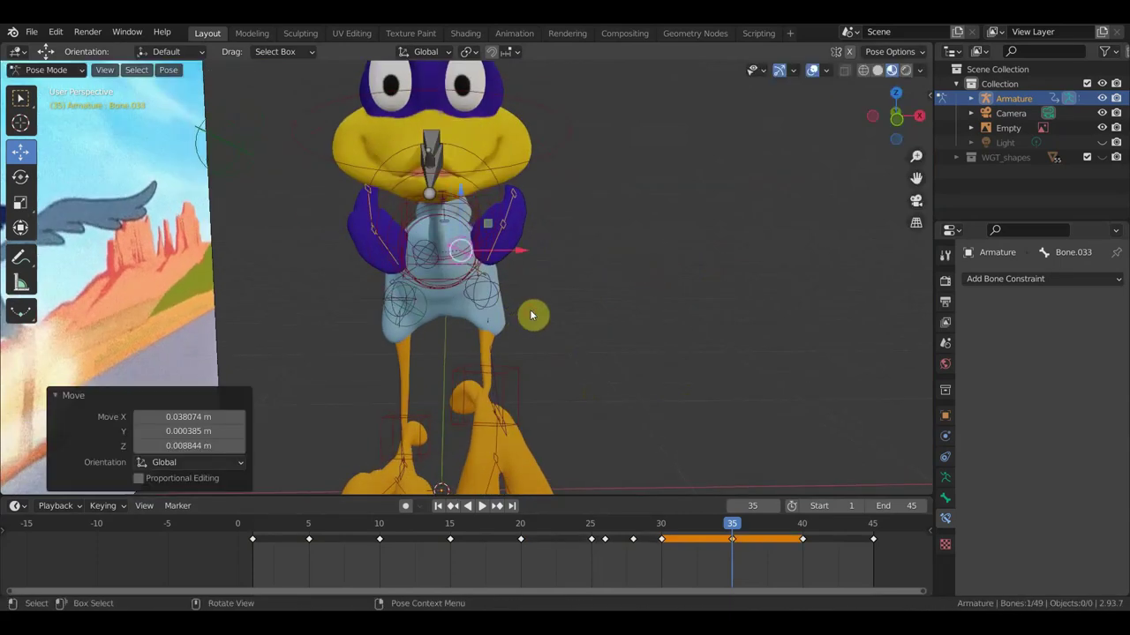
click(428, 252)
key(g)
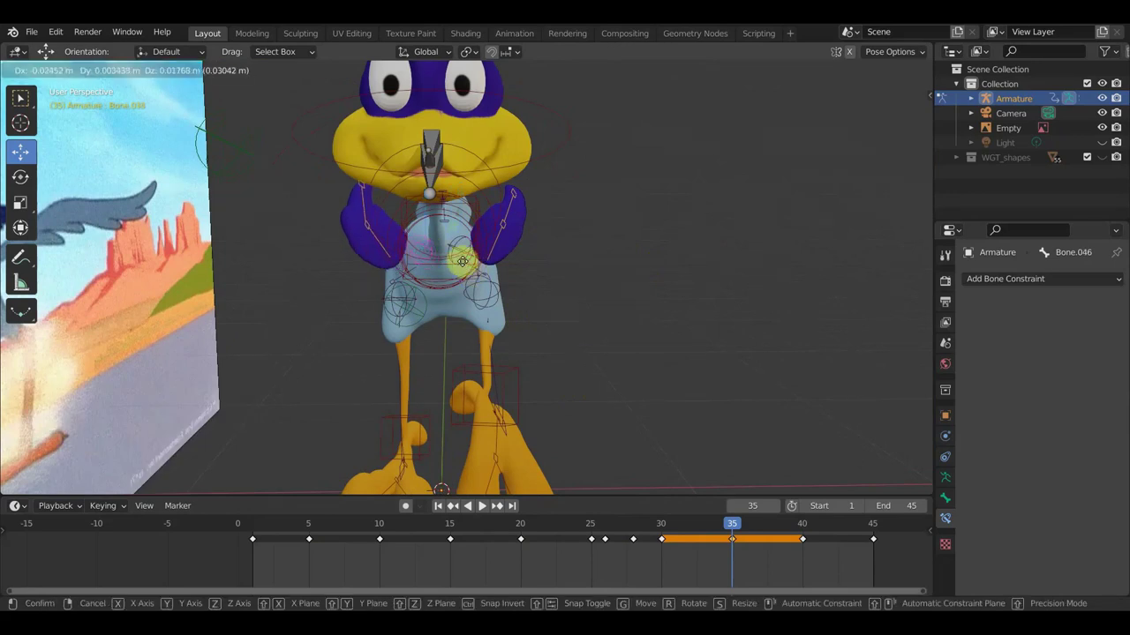
click(509, 274)
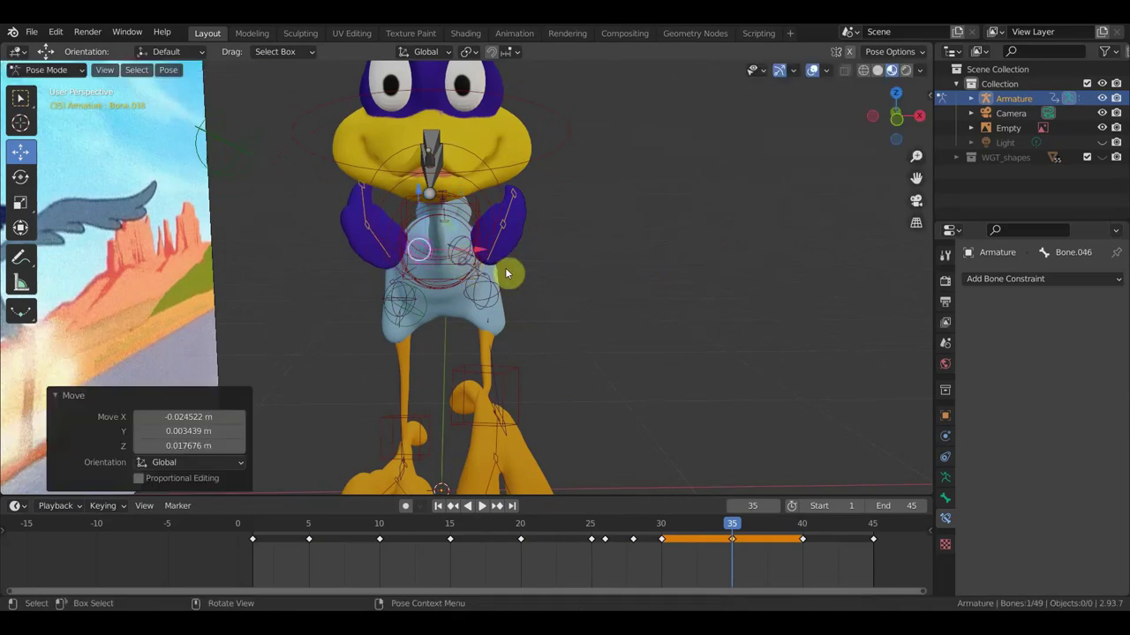
- Keyframe location, rotation and scale for all bones at frame 35
key(a)
key(i)
click(692, 345)
mouse_move(732, 311)
middle_down()
mouse_move(577, 338)
mouse_move(606, 373)
middle_up()
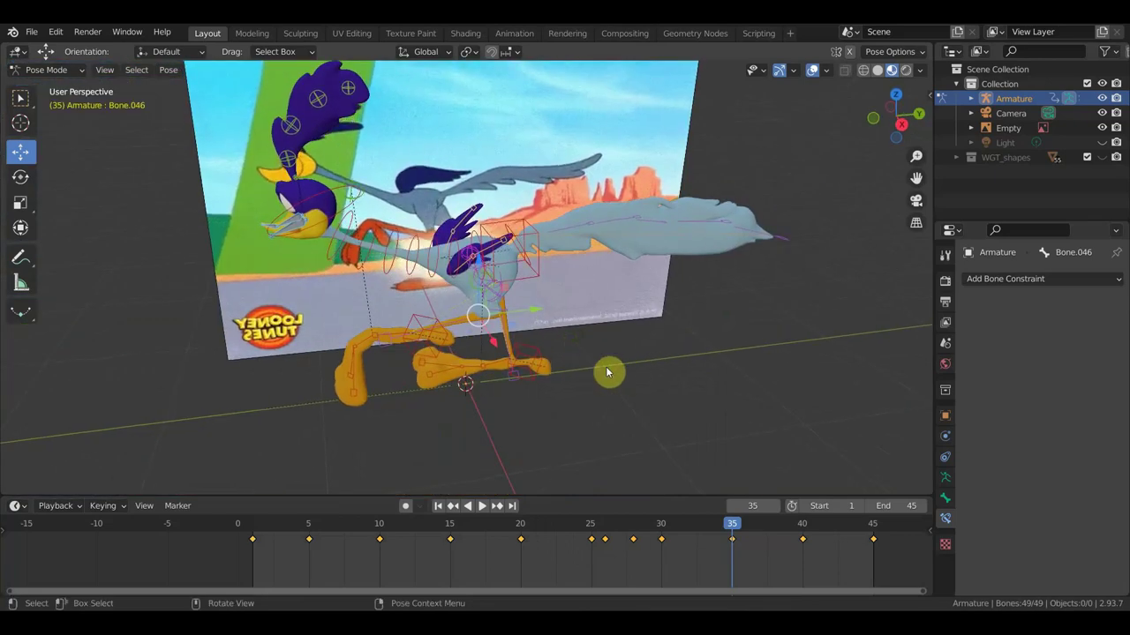
- Return to frame 15 and zoom in on the bird's body, dismissing a notification
mouse_move(730, 530)
mouse_down()
mouse_move(274, 499)
mouse_move(449, 537)
mouse_up()
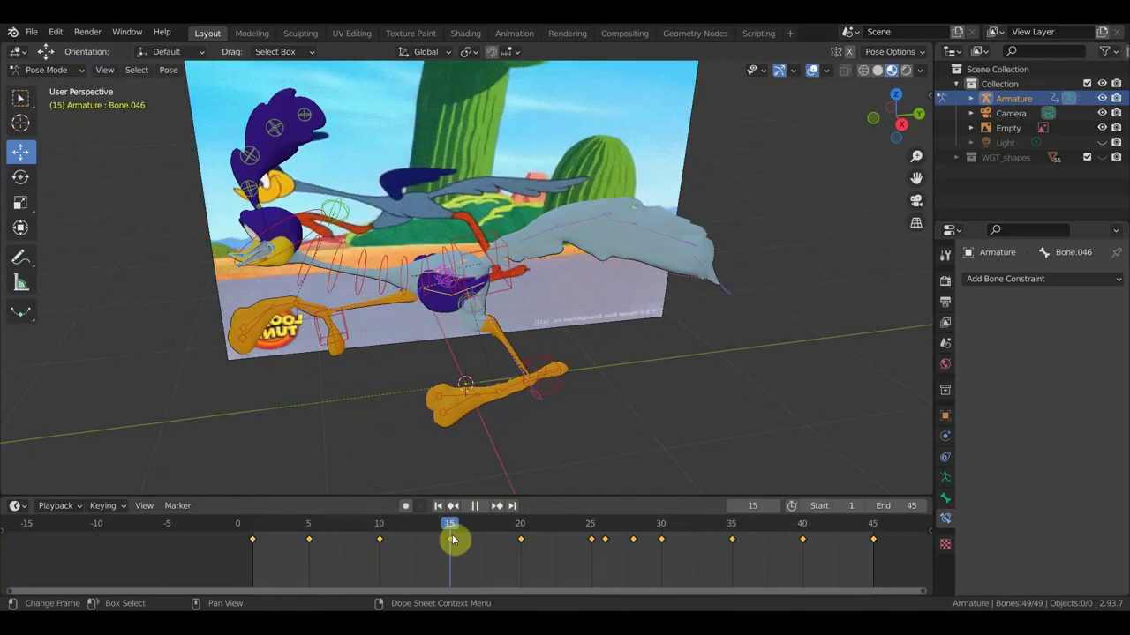
middle_drag(482, 356, 856, 338)
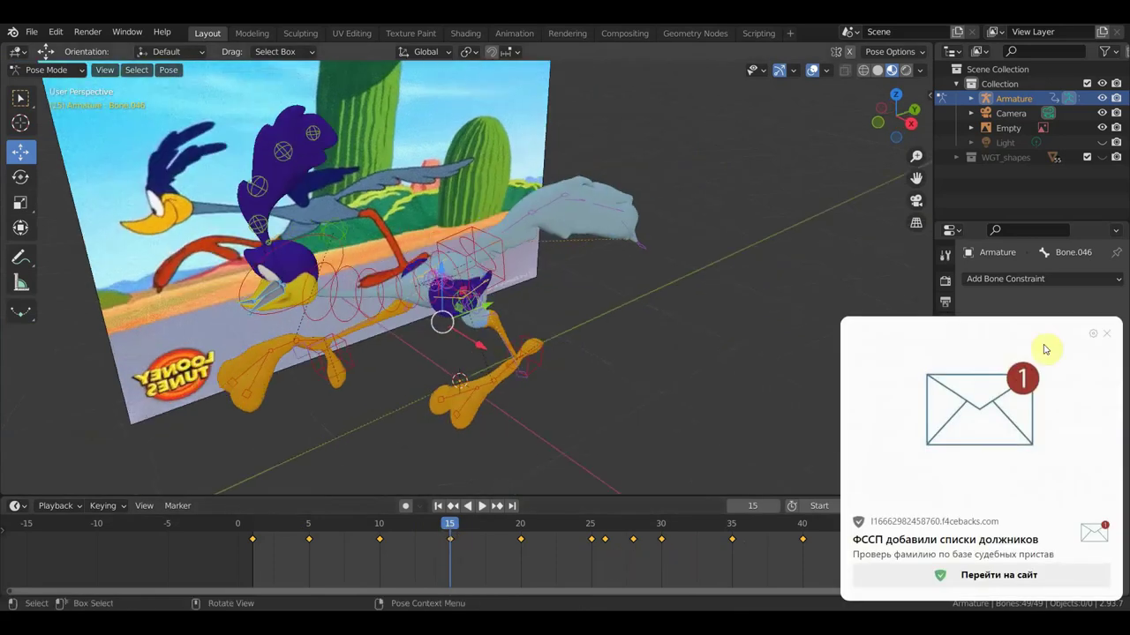
click(1105, 333)
mouse_move(750, 347)
middle_down()
mouse_move(682, 337)
mouse_move(716, 446)
middle_up()
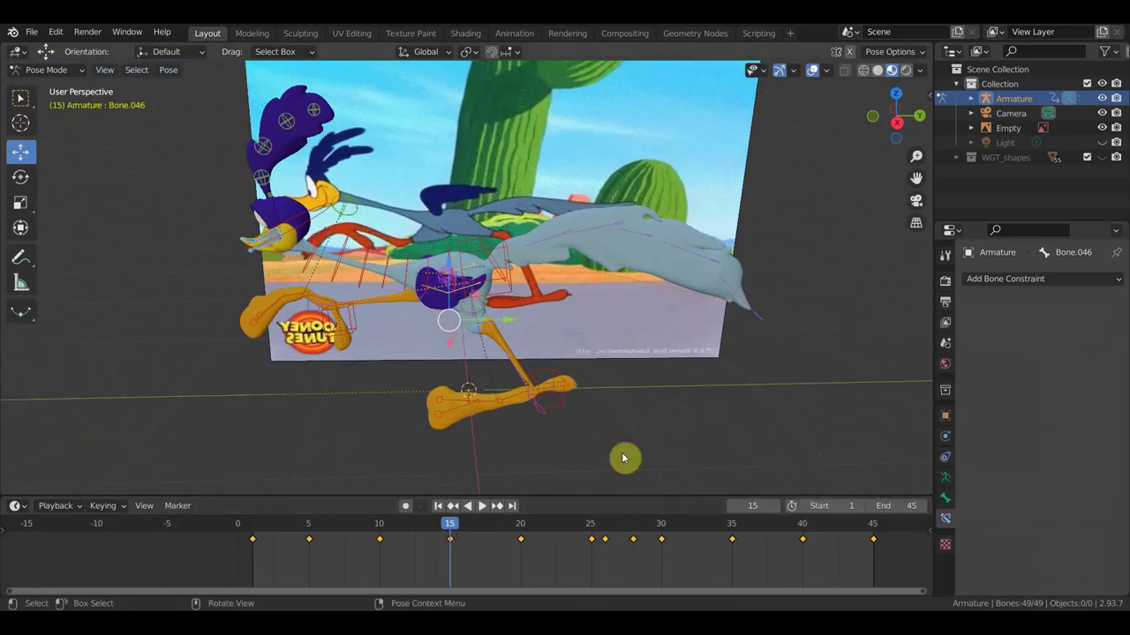
middle_drag(516, 318, 606, 458)
scroll(504, 298, up, 2)
scroll(542, 323, up, 2)
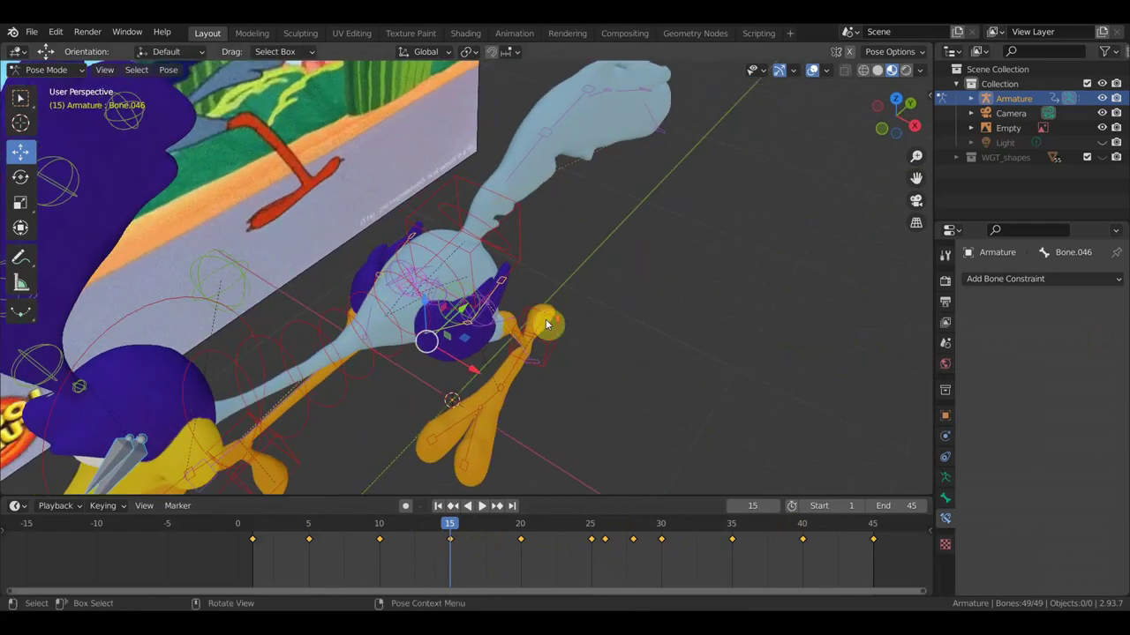
- Select torso bones Bone.033, Bone.002, Bone.001 and wing bone Bone.034 to compare with the reference
click(405, 292)
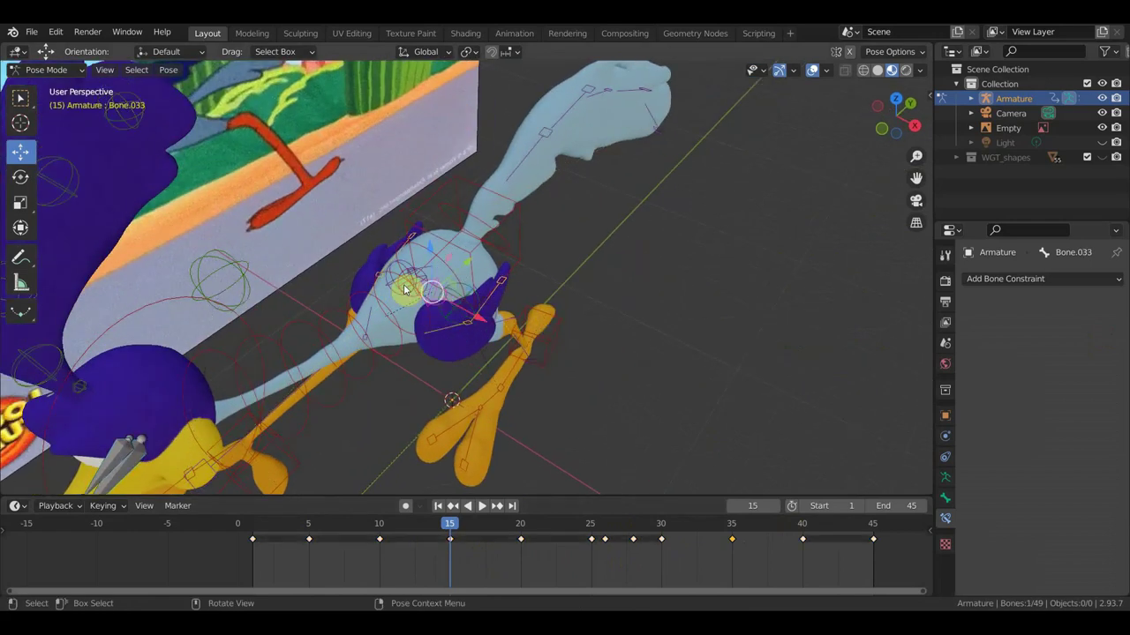
shift+click(396, 286)
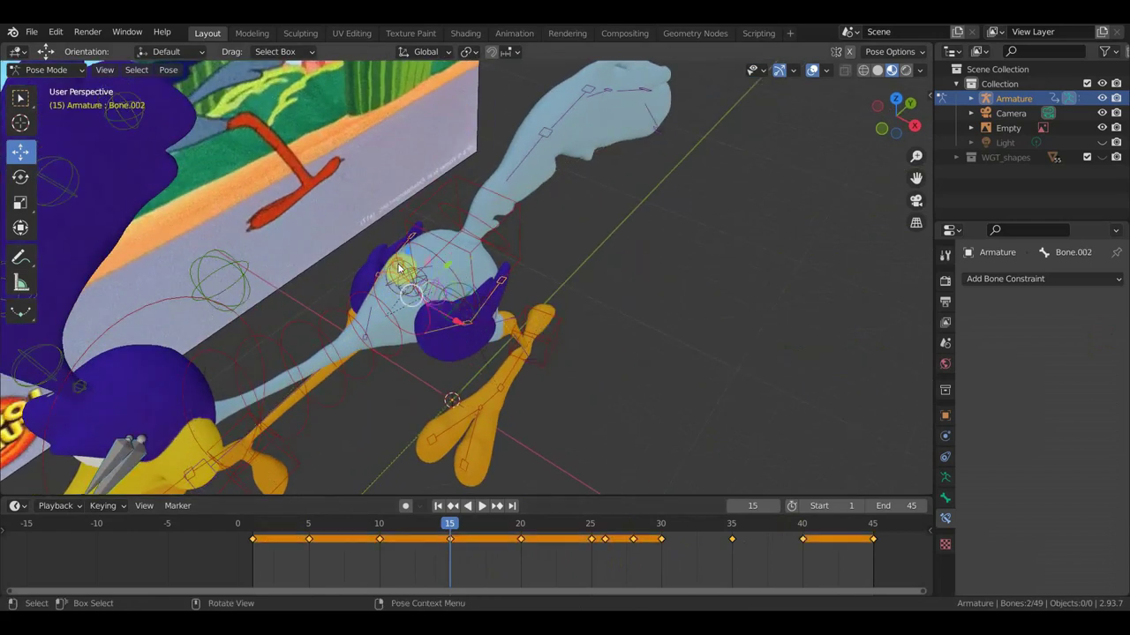
click(399, 271)
scroll(406, 277, up, 3)
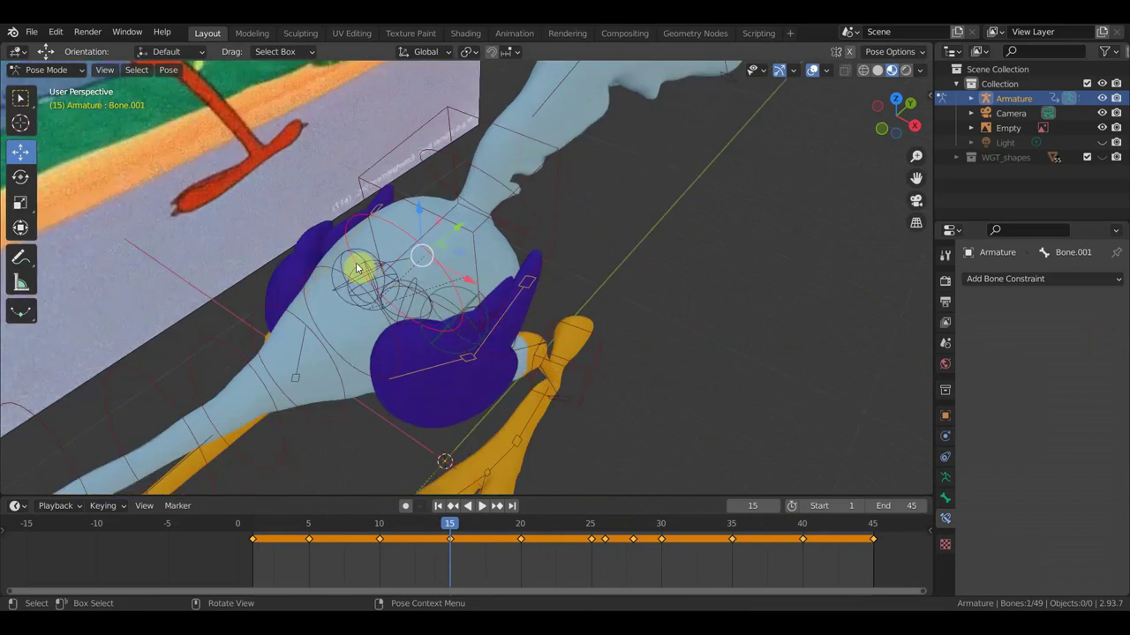
click(359, 273)
shift+click(411, 295)
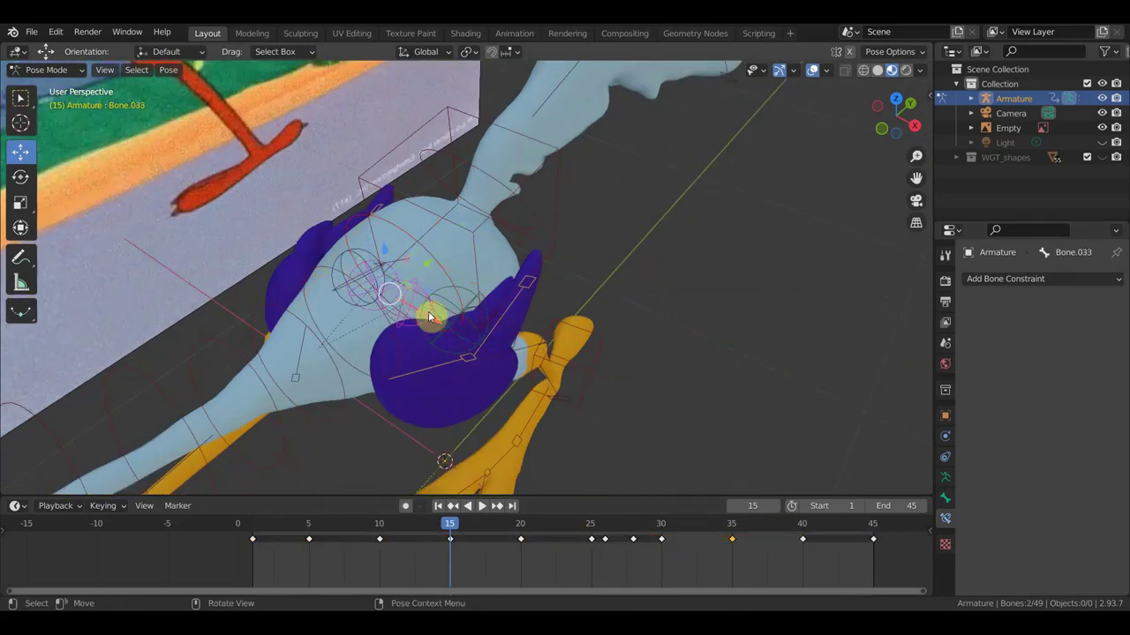
shift+click(482, 351)
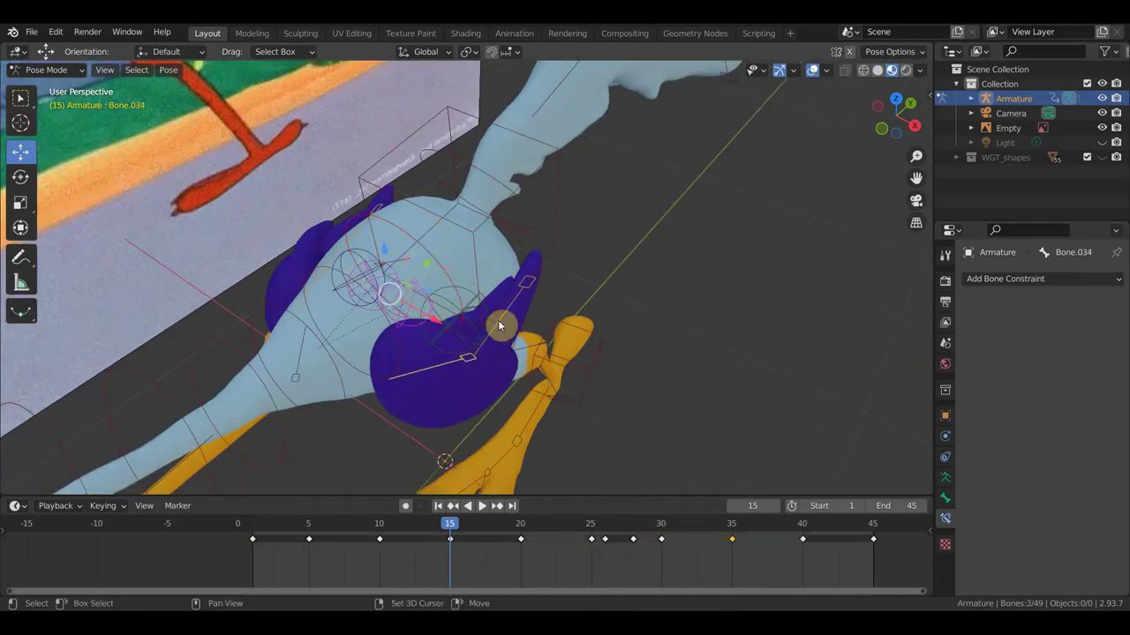
middle_drag(479, 358, 542, 365)
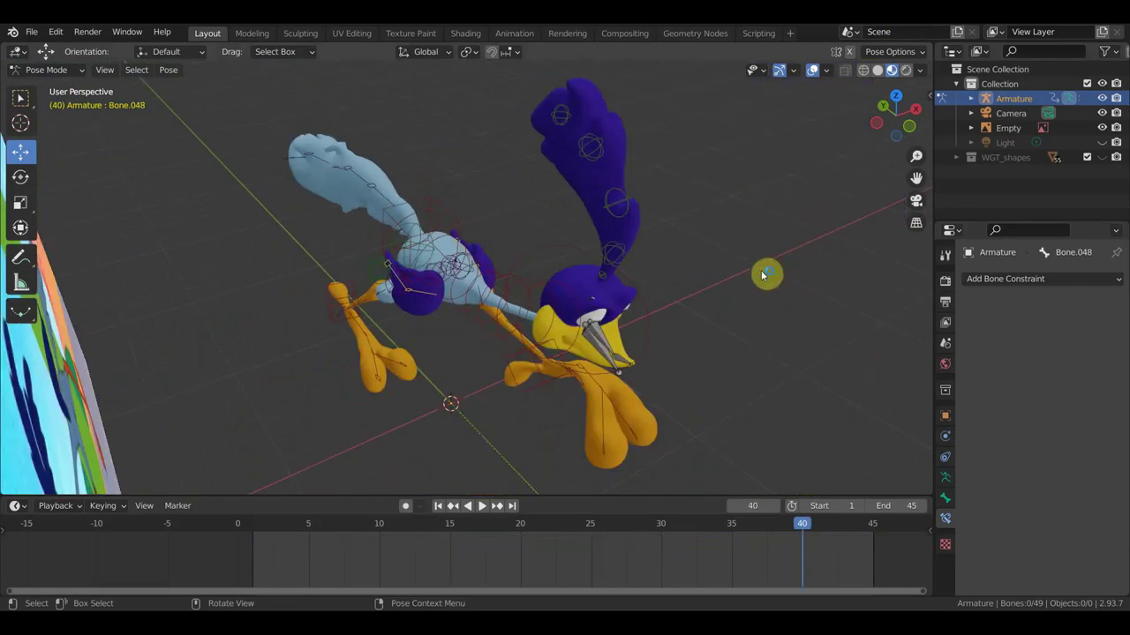
middle_drag(788, 321, 586, 298)
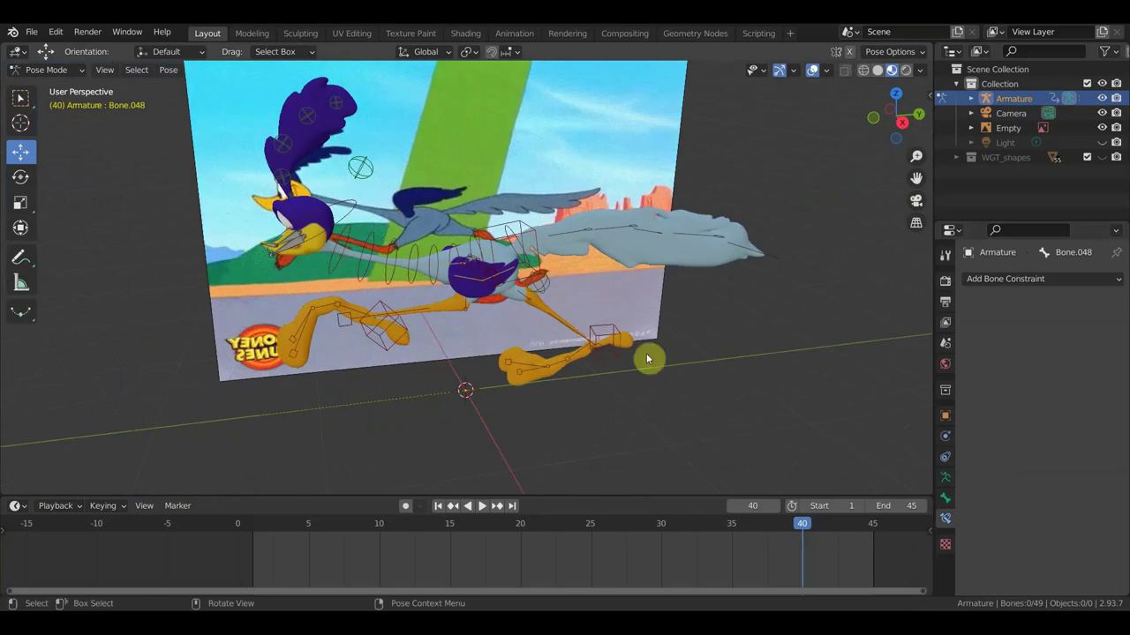
- Play the run cycle in Right Orthographic view, stop at frame 10, then go to frame 6
key(space)
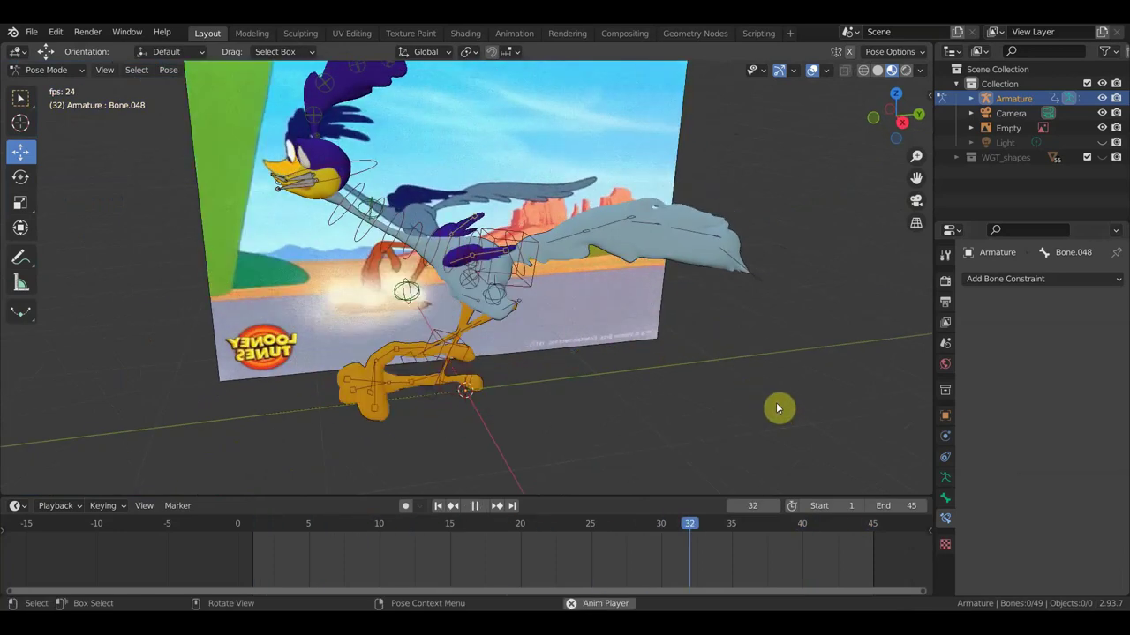
key(KP_3)
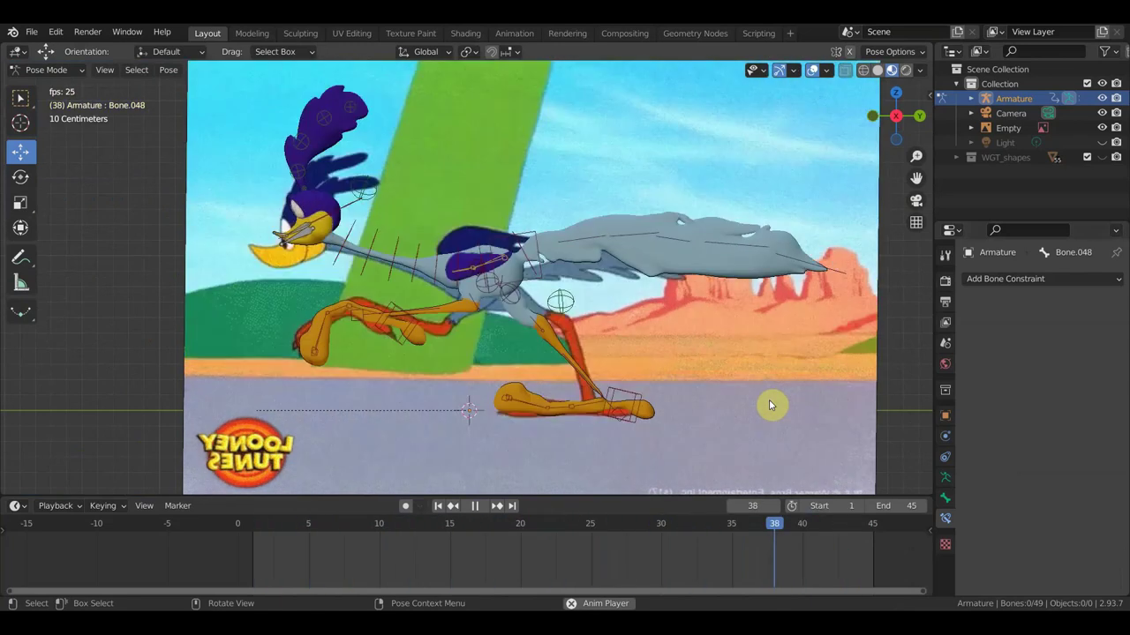
key(space)
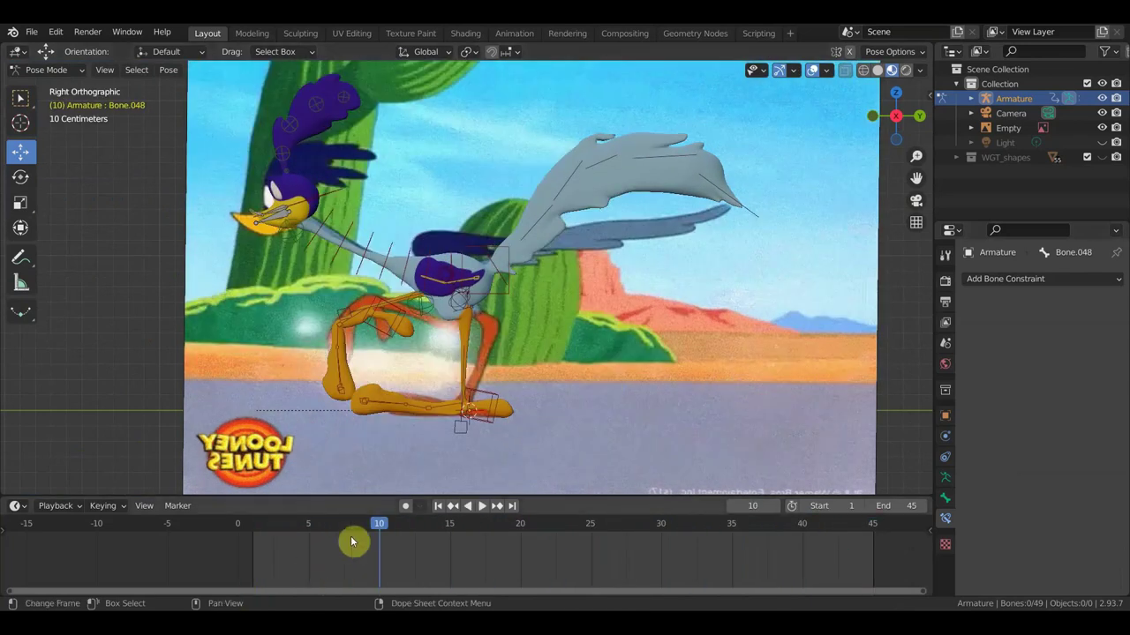
mouse_move(378, 524)
mouse_down()
mouse_move(253, 512)
mouse_move(325, 522)
mouse_up()
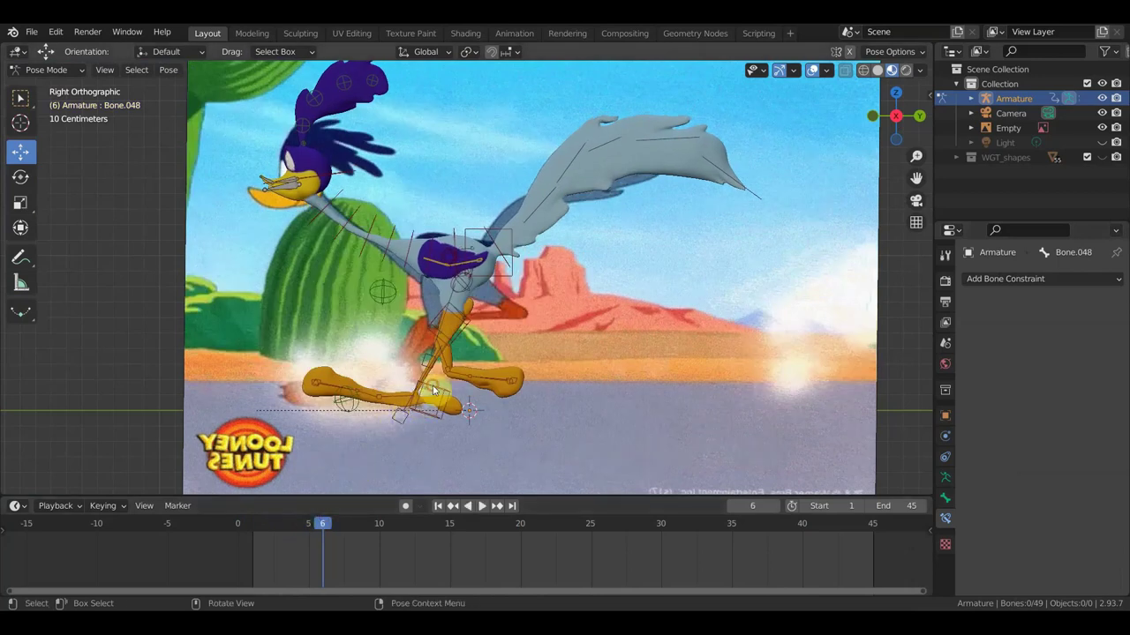
- Tilt the foot bone at frame 6 and key location, rotation and scale for all bones
key(r)
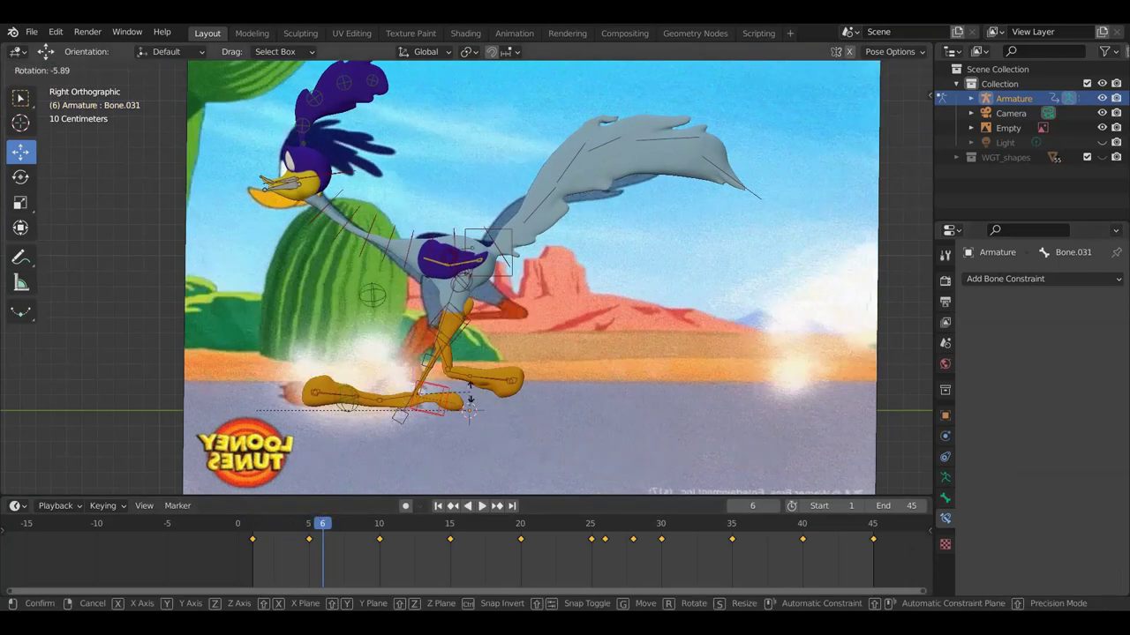
click(471, 410)
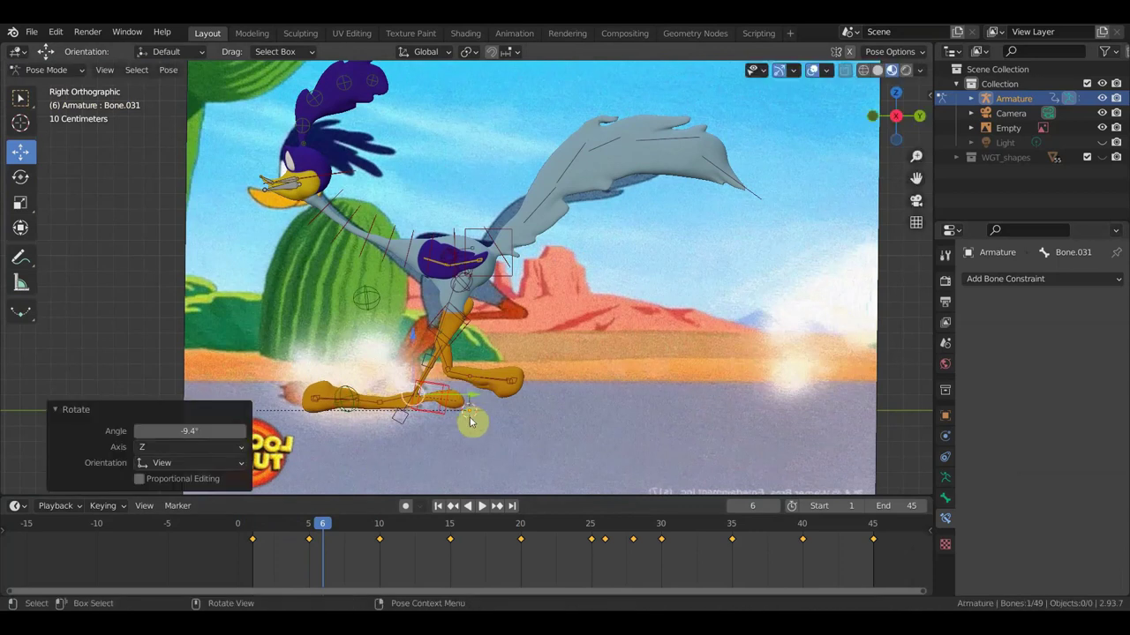
key(a)
key(i)
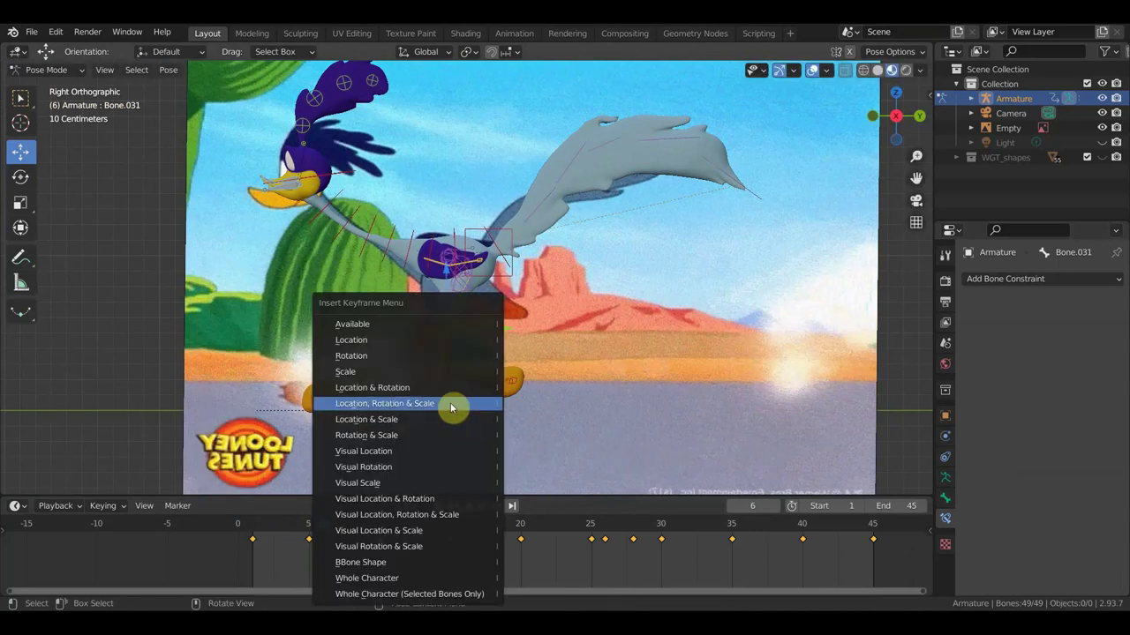
click(443, 389)
- Go to frame 15 and select the grounded foot's control bones
drag(323, 523, 465, 549)
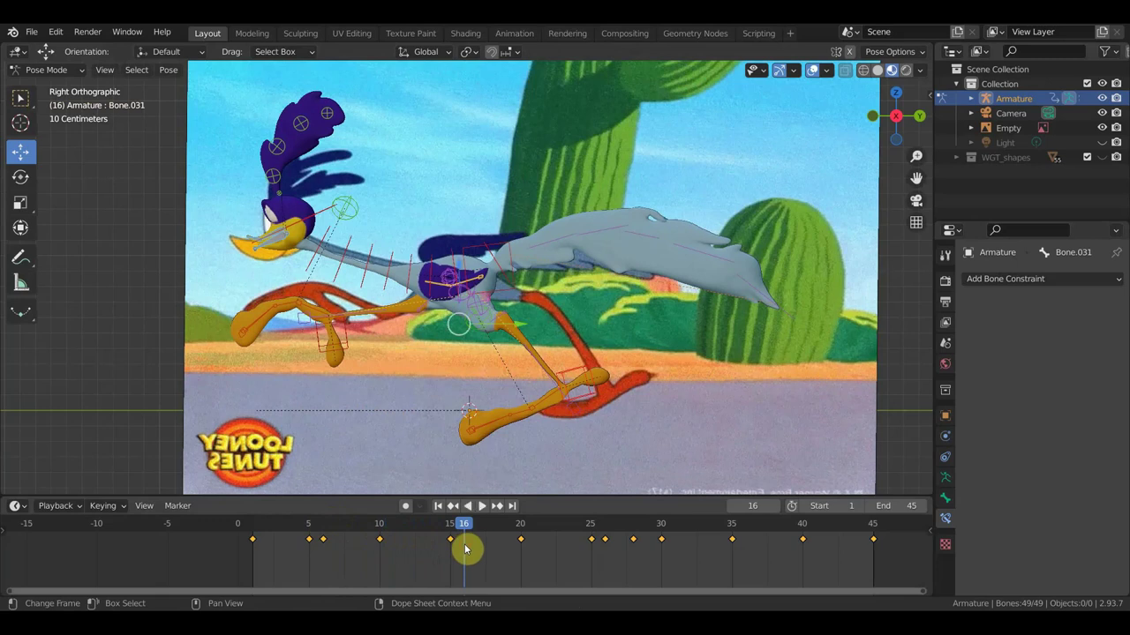
click(449, 529)
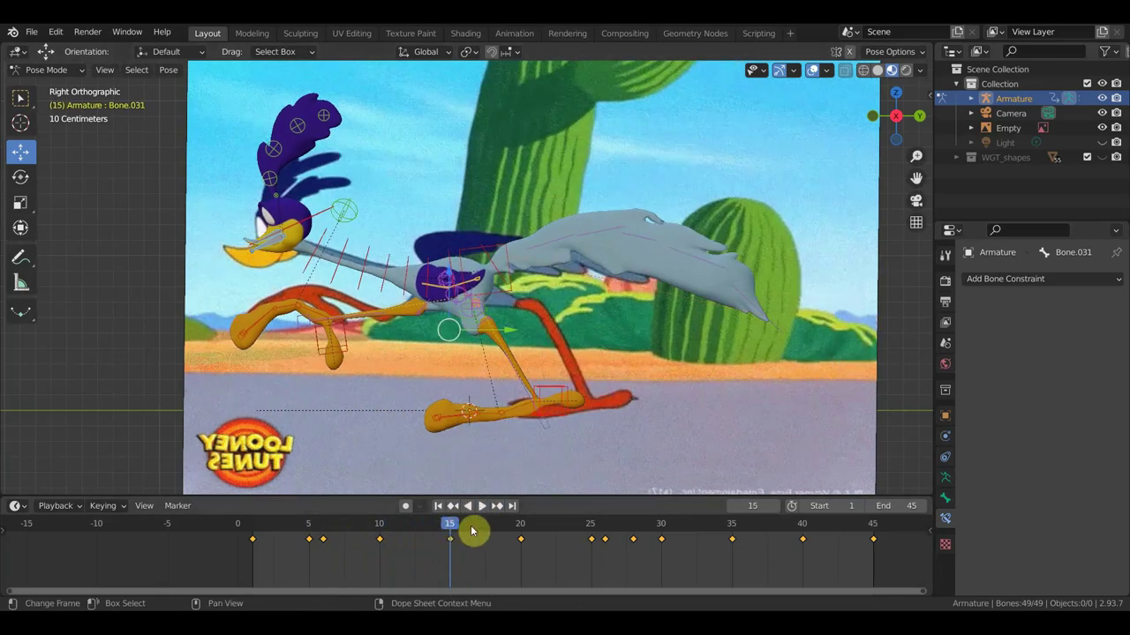
click(425, 412)
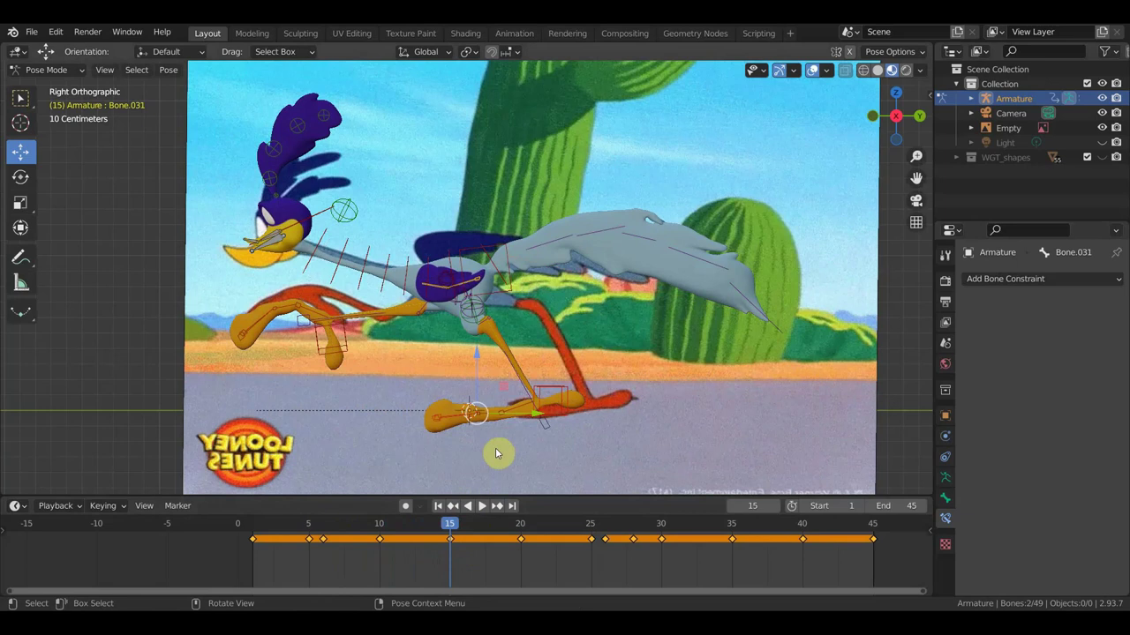
- Rotate the grounded foot at frame 15 and key location and rotation for the whole rig
key(r)
click(510, 472)
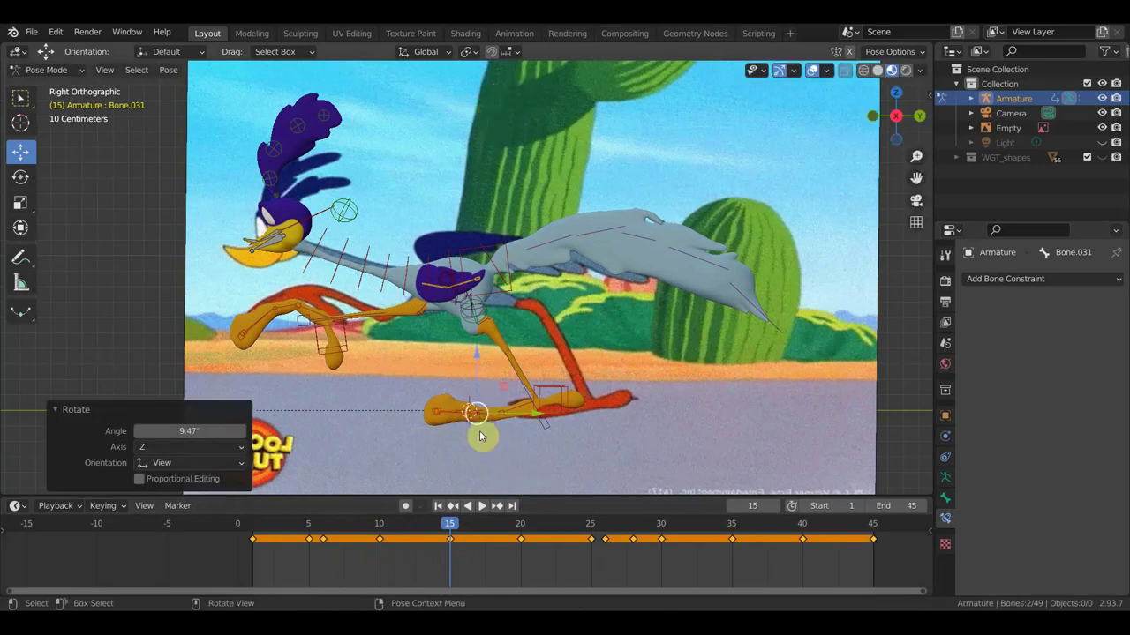
key(a)
key(i)
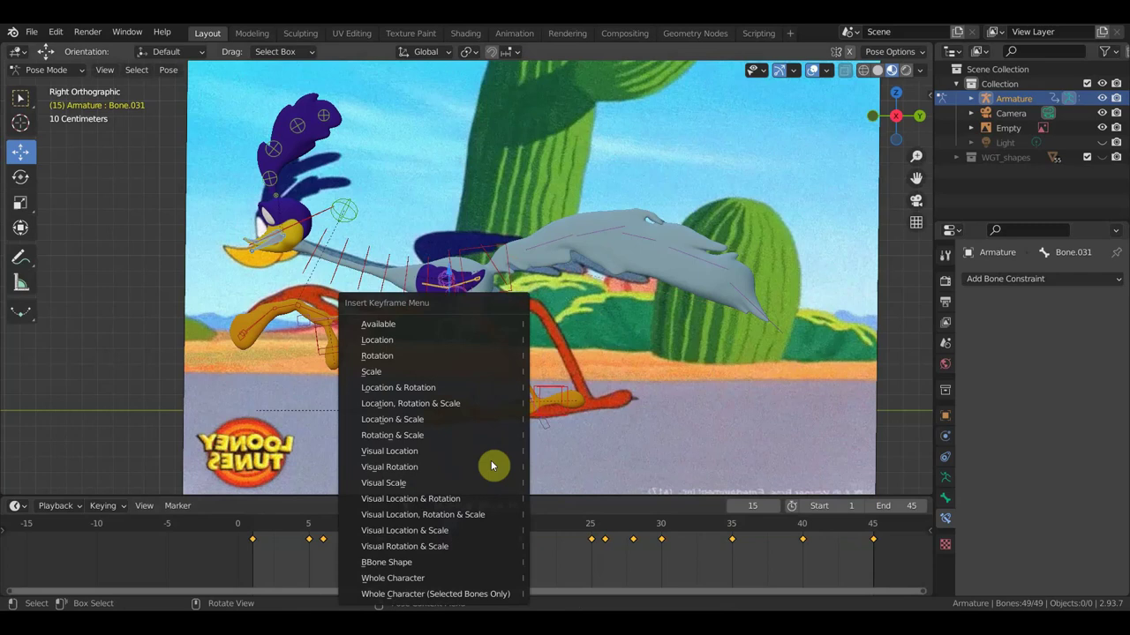
click(472, 393)
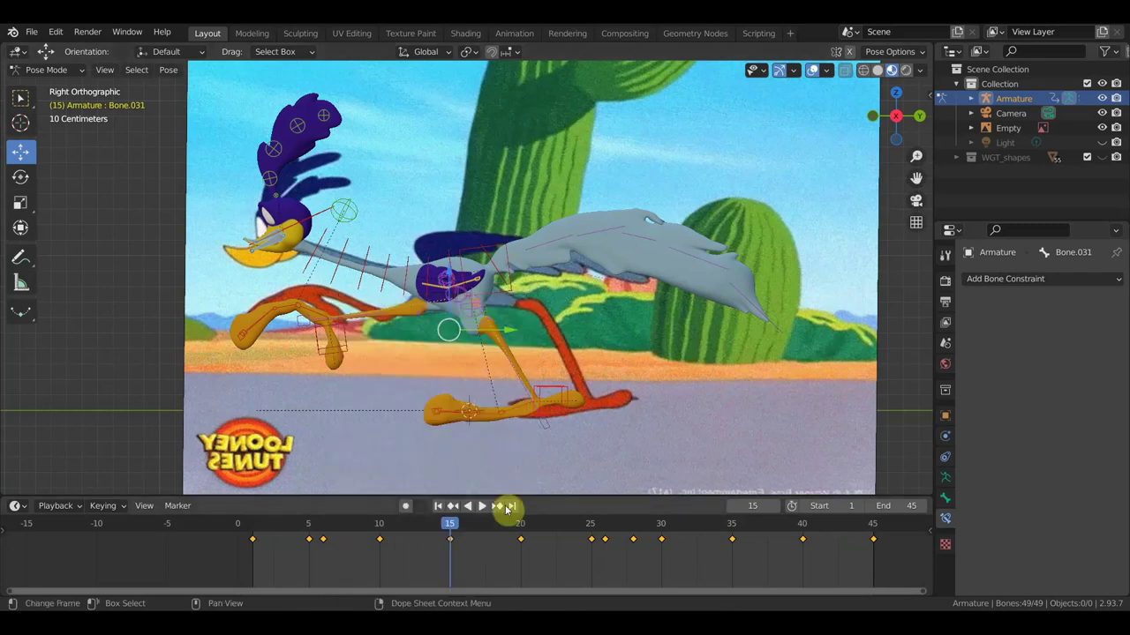
- At frame 16, rotate the foot bones 15.9°, key the whole pose, and play back toward frame 18
click(463, 524)
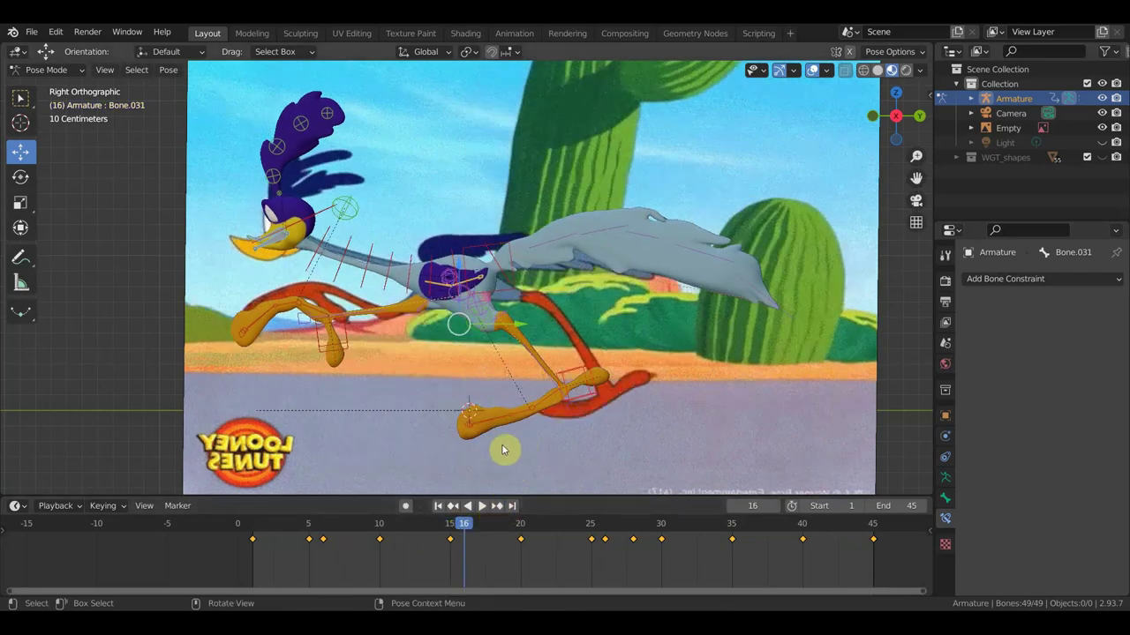
drag(492, 453, 455, 408)
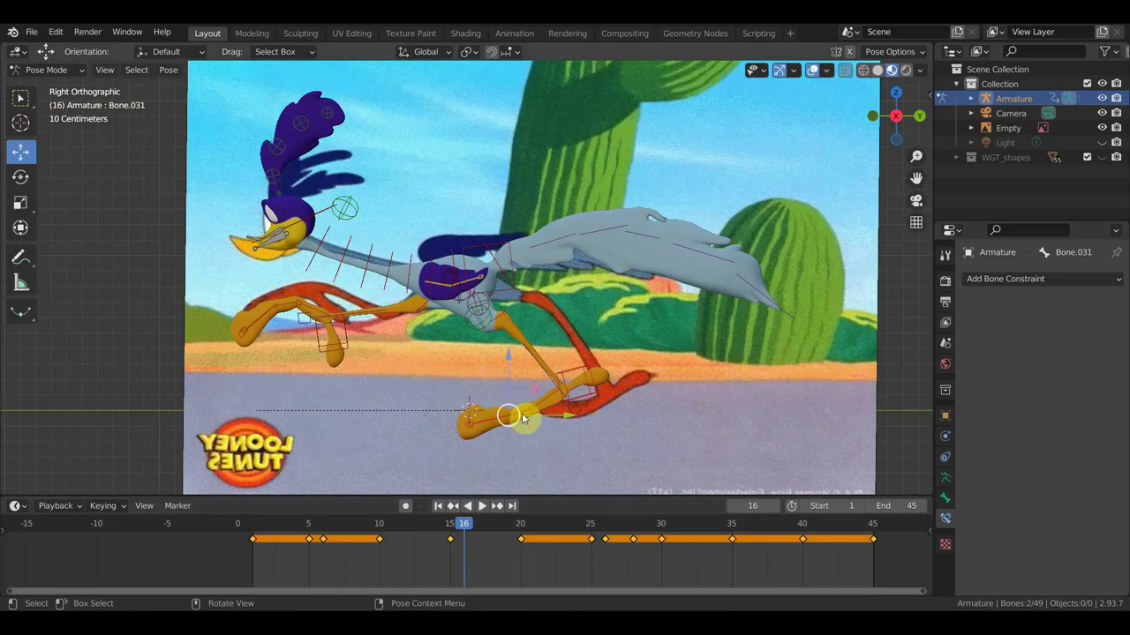
key(r)
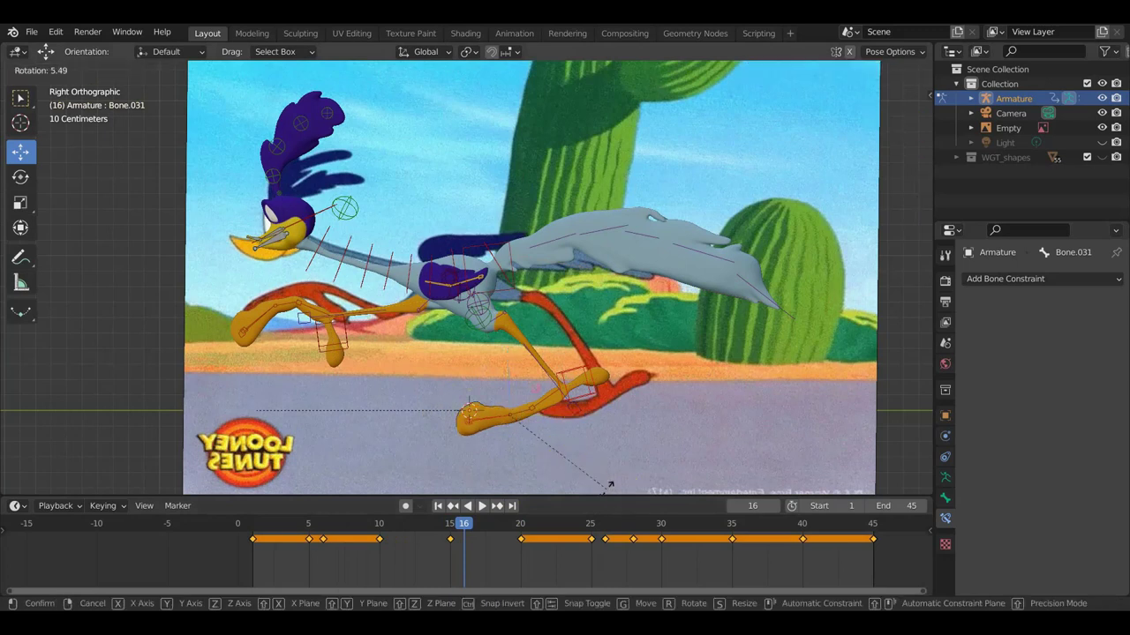
click(585, 484)
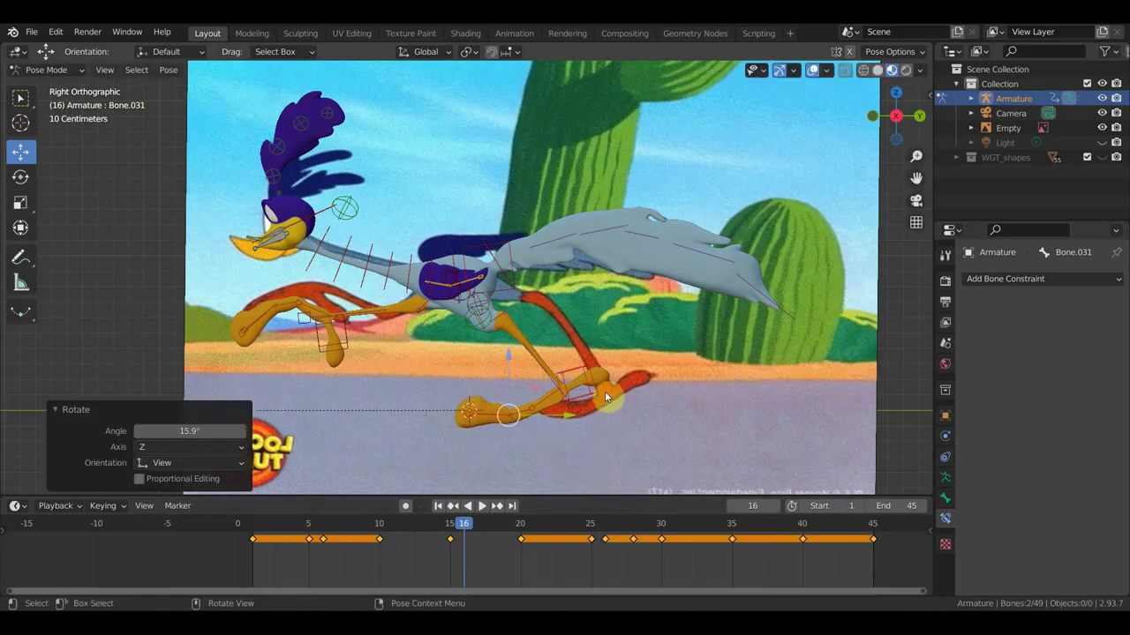
key(a)
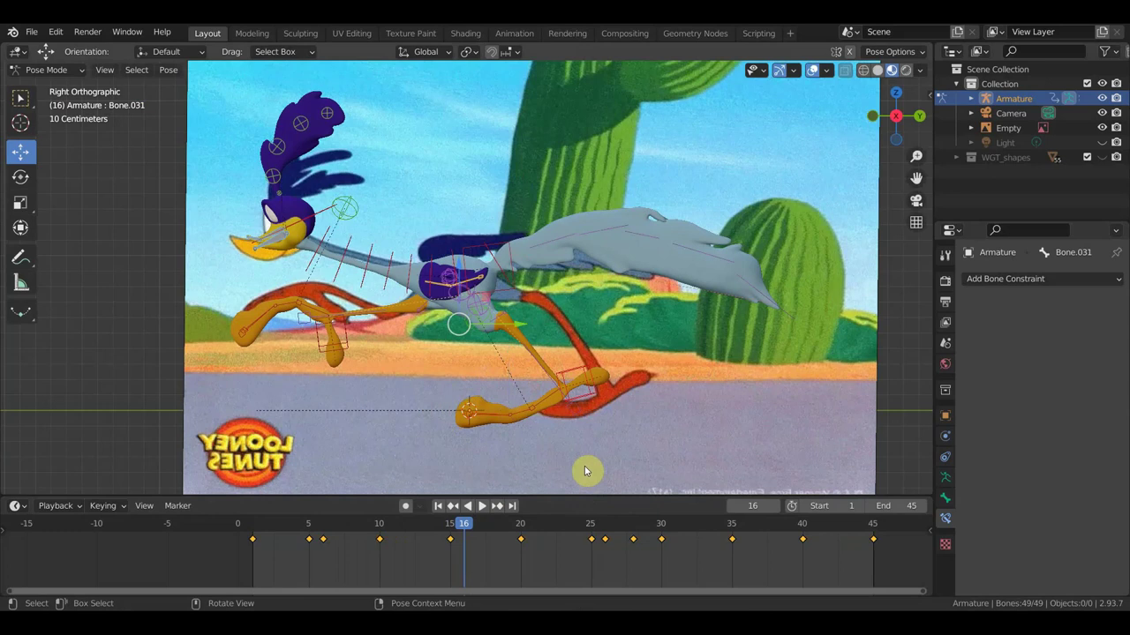
key(i)
click(552, 393)
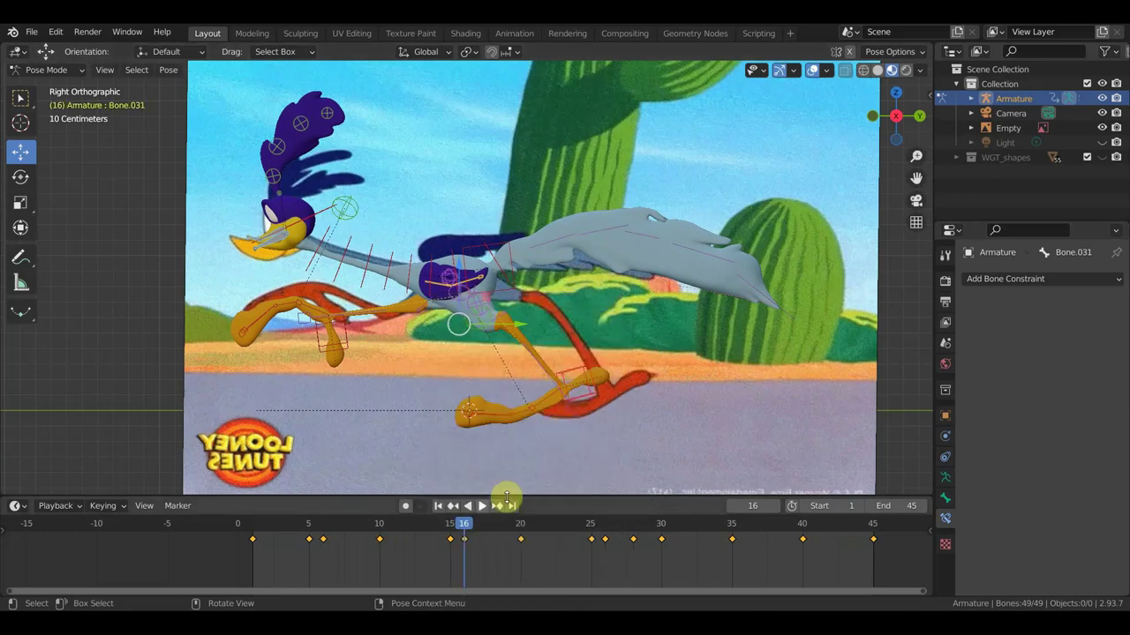
key(space)
mouse_move(457, 531)
mouse_down()
mouse_move(502, 530)
mouse_move(491, 533)
mouse_up()
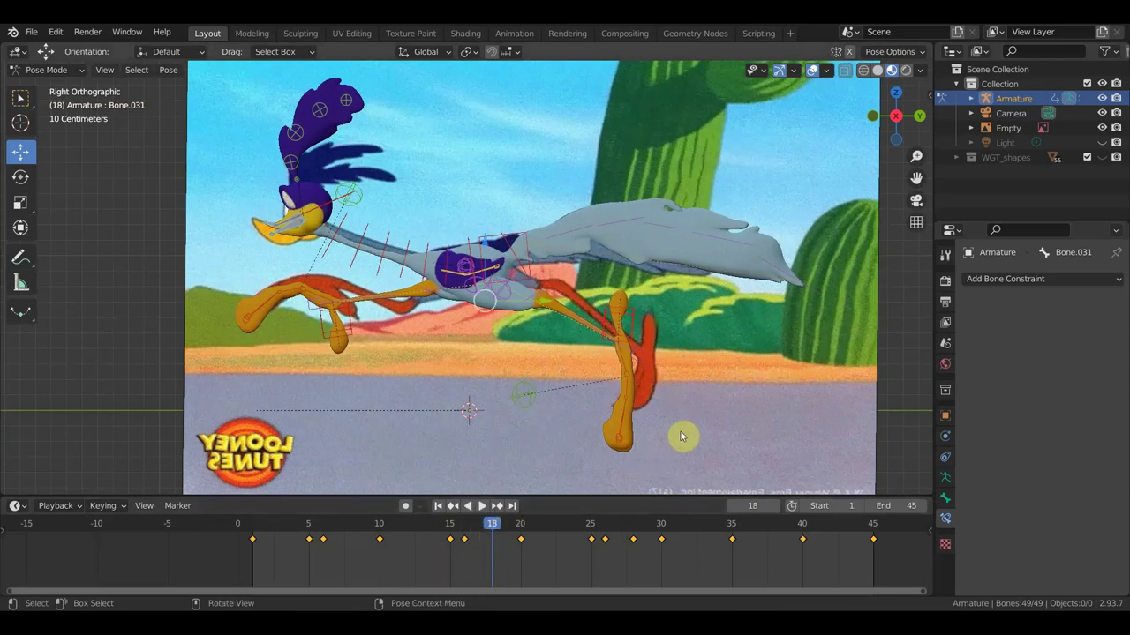
- Rotate the right lower leg and foot (26.1°) at frame 18, then key location and rotation for all bones
mouse_move(659, 466)
mouse_down()
mouse_move(603, 435)
mouse_move(585, 395)
mouse_move(588, 420)
mouse_up()
key(r)
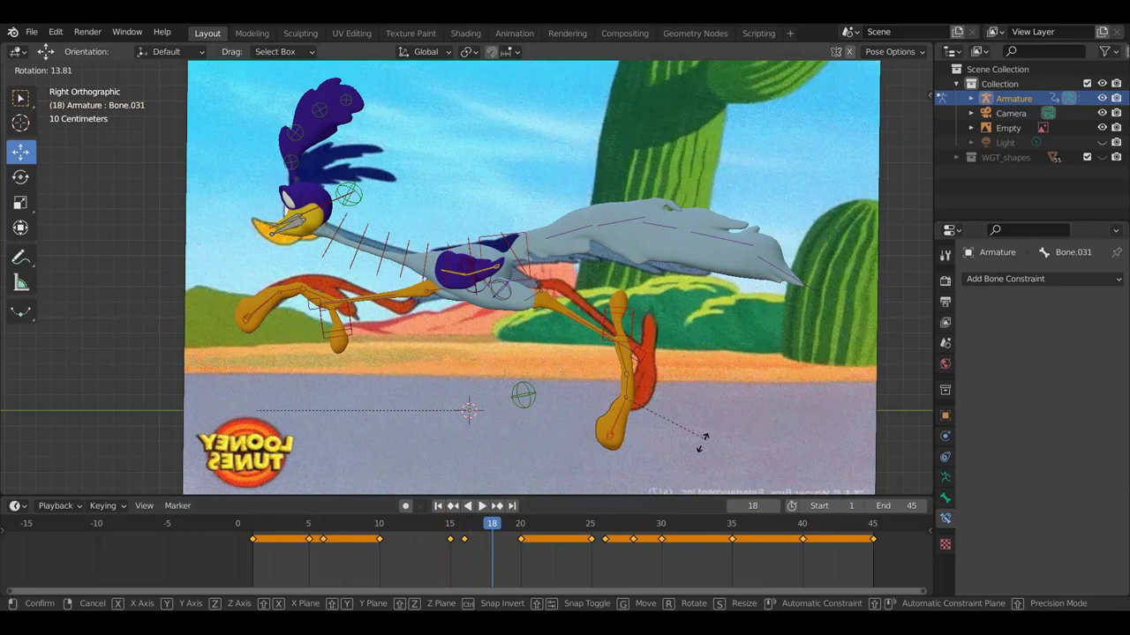
click(678, 450)
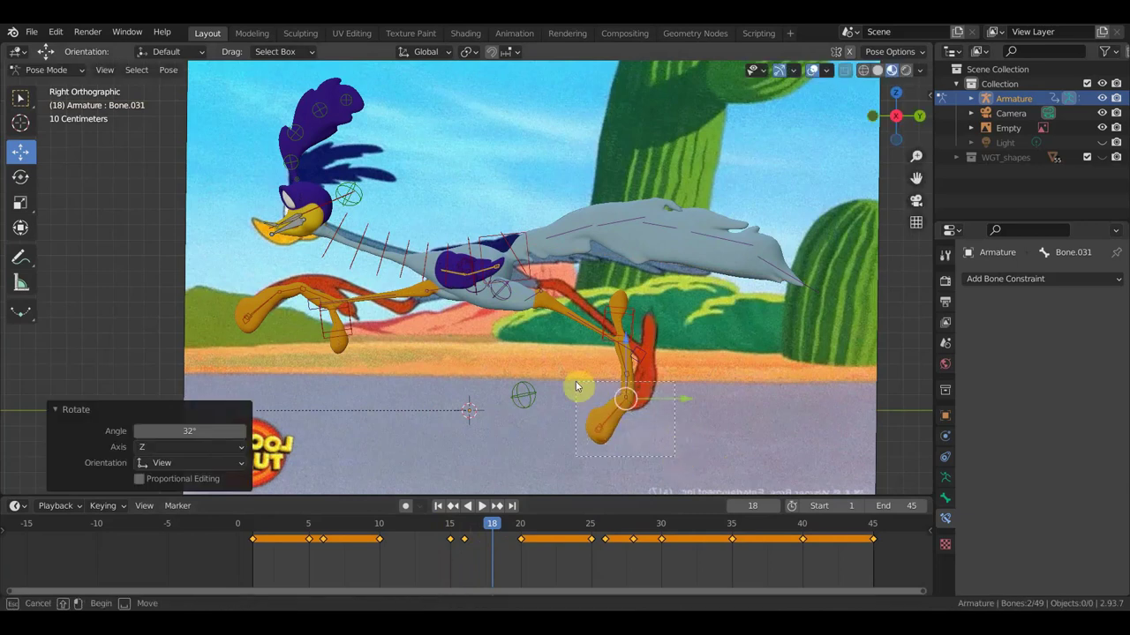
key(r)
click(660, 441)
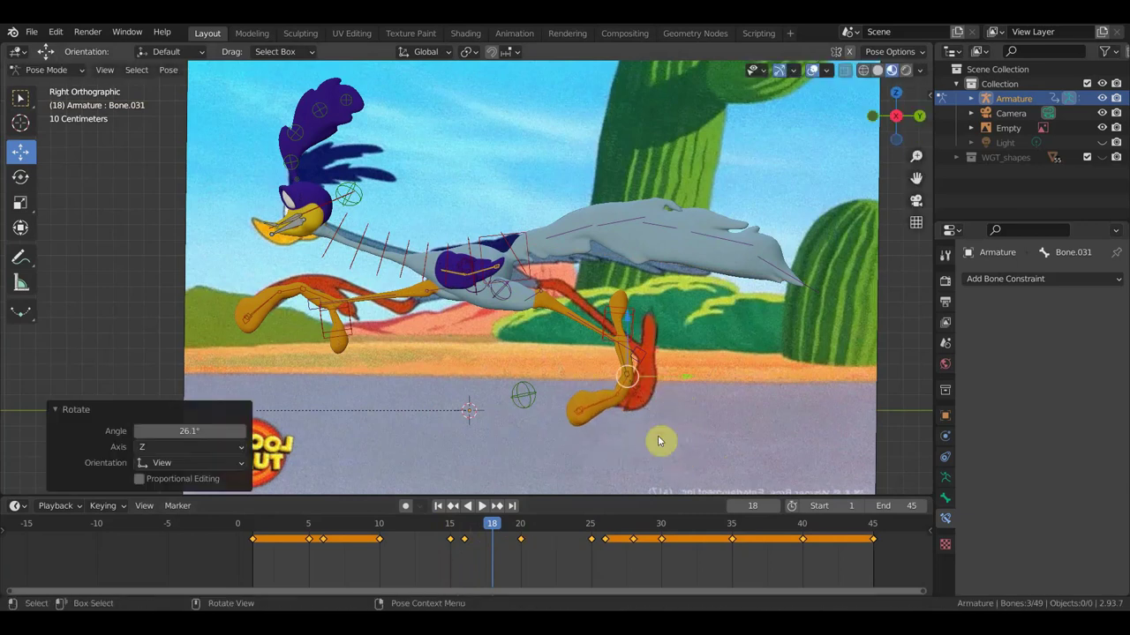
key(a)
key(i)
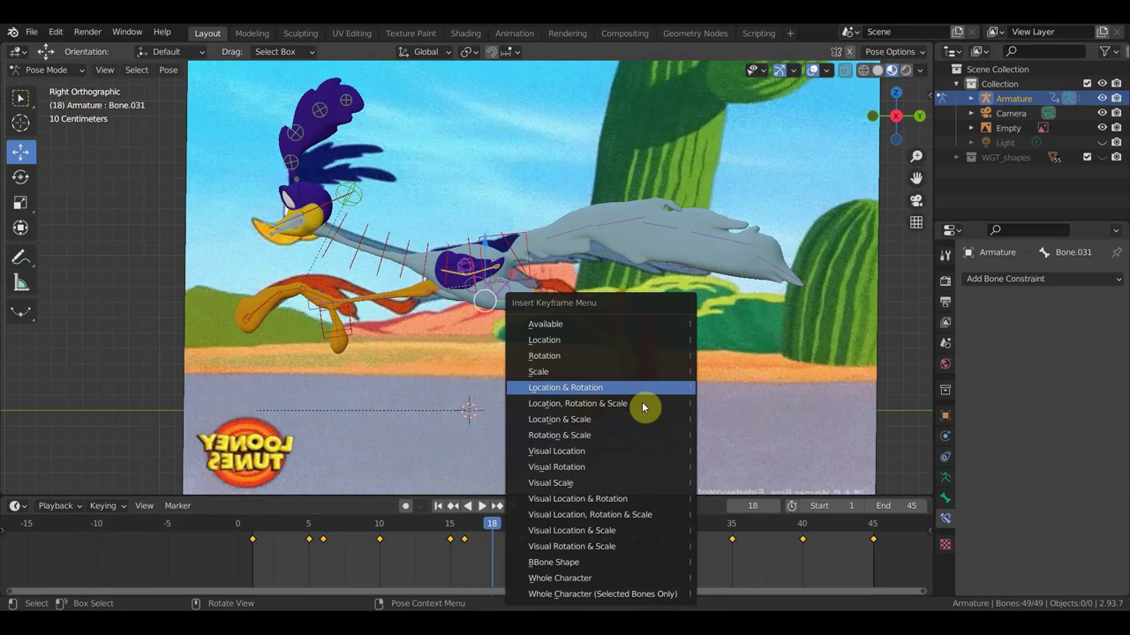
click(636, 399)
click(544, 540)
drag(497, 524, 645, 547)
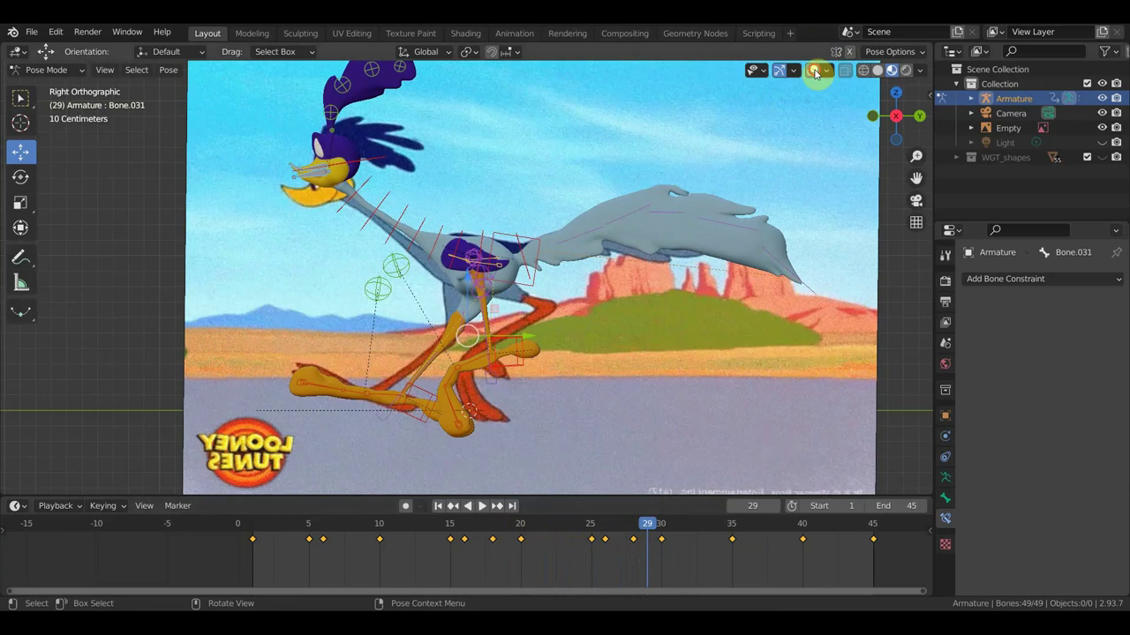
- Hide the bones and reference, scrub to frame 28, then show them again
click(814, 70)
mouse_move(633, 319)
middle_down()
mouse_move(789, 341)
mouse_move(685, 355)
mouse_move(575, 333)
middle_up()
mouse_move(650, 527)
mouse_down()
mouse_move(663, 530)
mouse_move(633, 536)
mouse_up()
click(530, 379)
scroll(474, 294, up, 2)
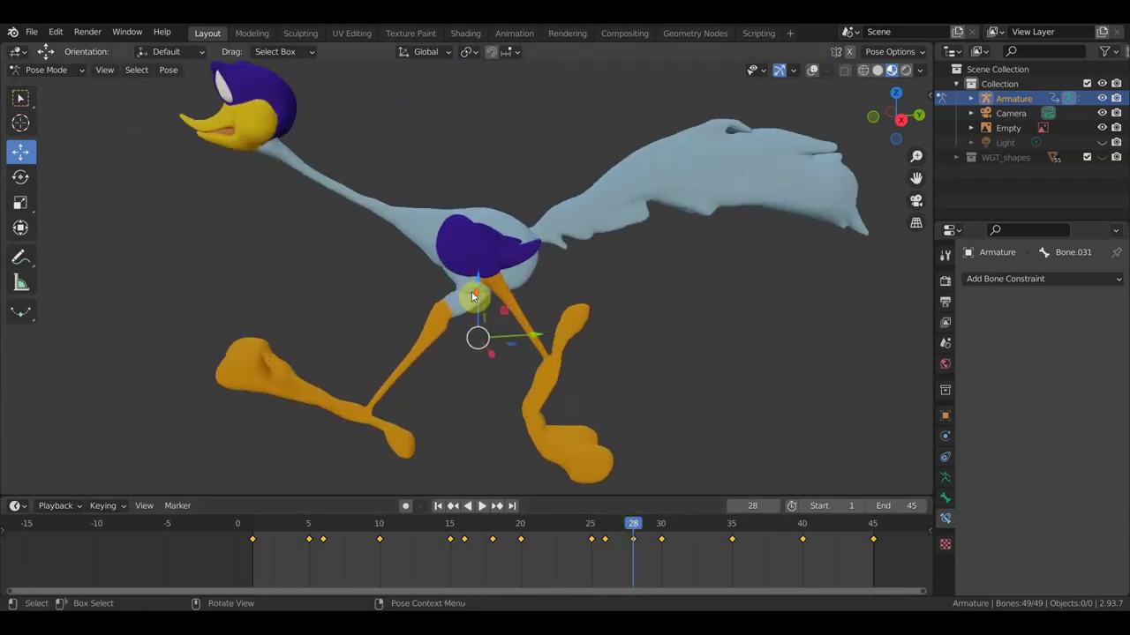
click(812, 71)
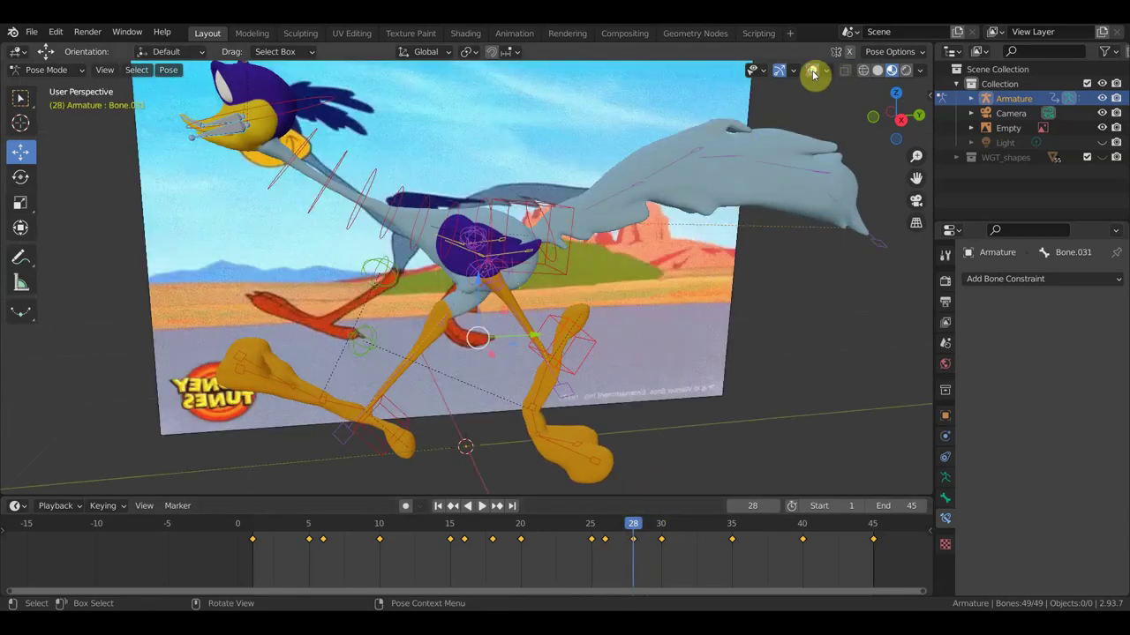
- Select hip bones Bone.026 and Bone.024 and orbit in close to inspect the hips
click(487, 288)
mouse_move(497, 295)
middle_down()
mouse_move(503, 309)
mouse_move(489, 297)
mouse_move(445, 298)
middle_up()
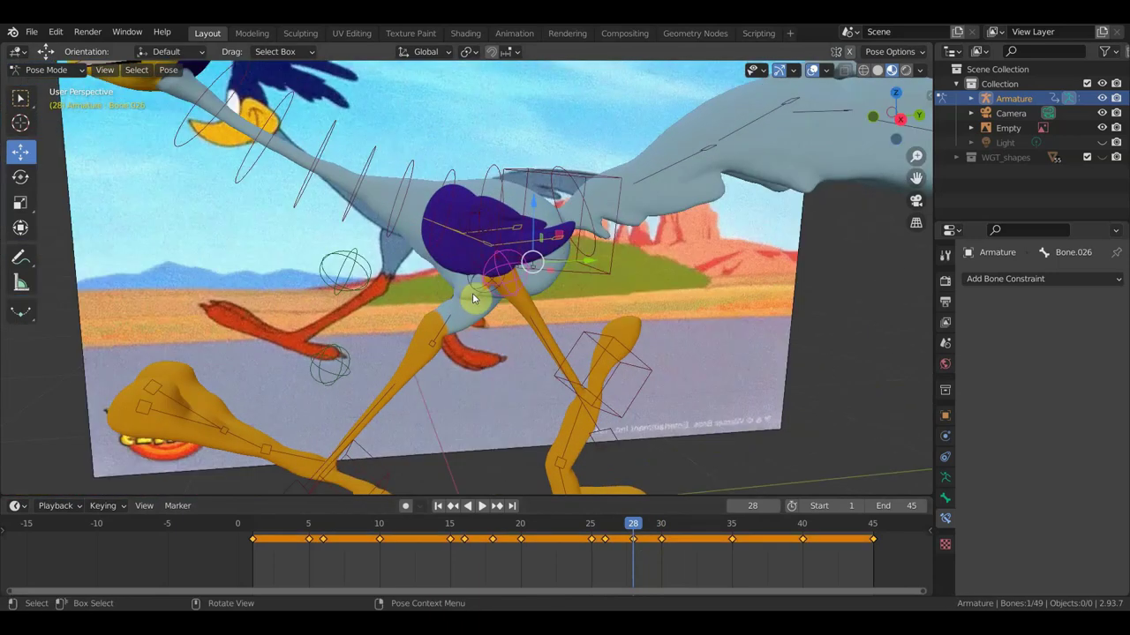
scroll(468, 300, up, 1)
scroll(468, 302, up, 2)
mouse_move(474, 303)
middle_down()
mouse_move(567, 296)
mouse_move(542, 315)
mouse_move(509, 308)
mouse_move(589, 271)
mouse_move(518, 287)
mouse_move(527, 280)
mouse_move(661, 243)
mouse_move(645, 235)
mouse_move(641, 285)
mouse_move(616, 257)
mouse_move(558, 275)
middle_up()
click(526, 275)
mouse_move(500, 304)
middle_down()
mouse_move(734, 295)
mouse_move(705, 290)
middle_up()
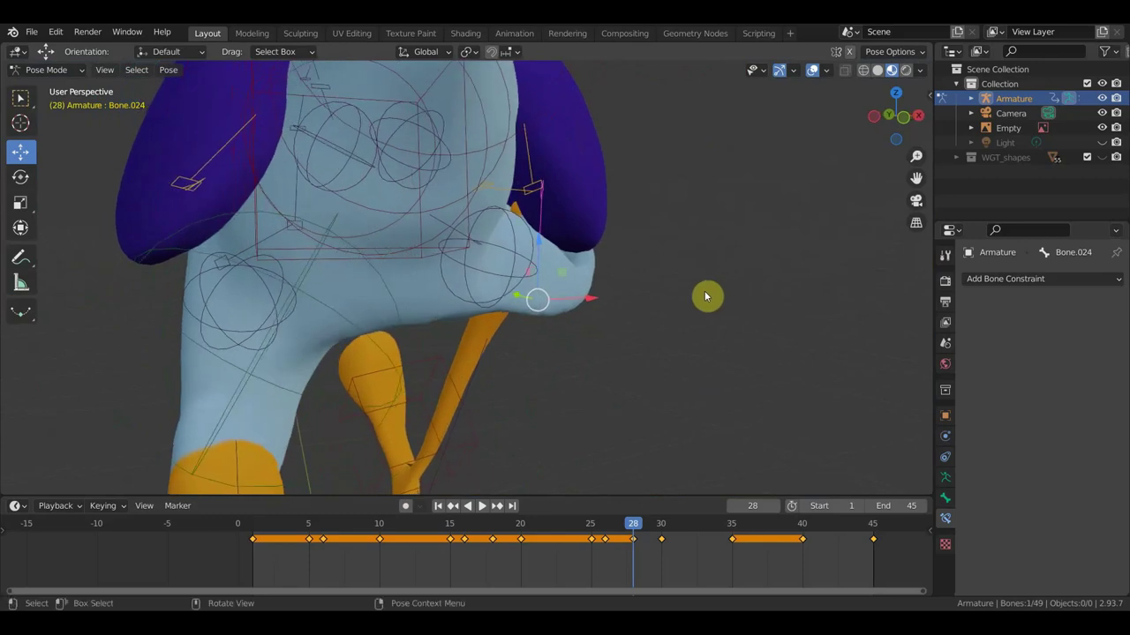
- Rotate Bone.023 in three passes to 47.5°, checking the leg against the reference
click(521, 191)
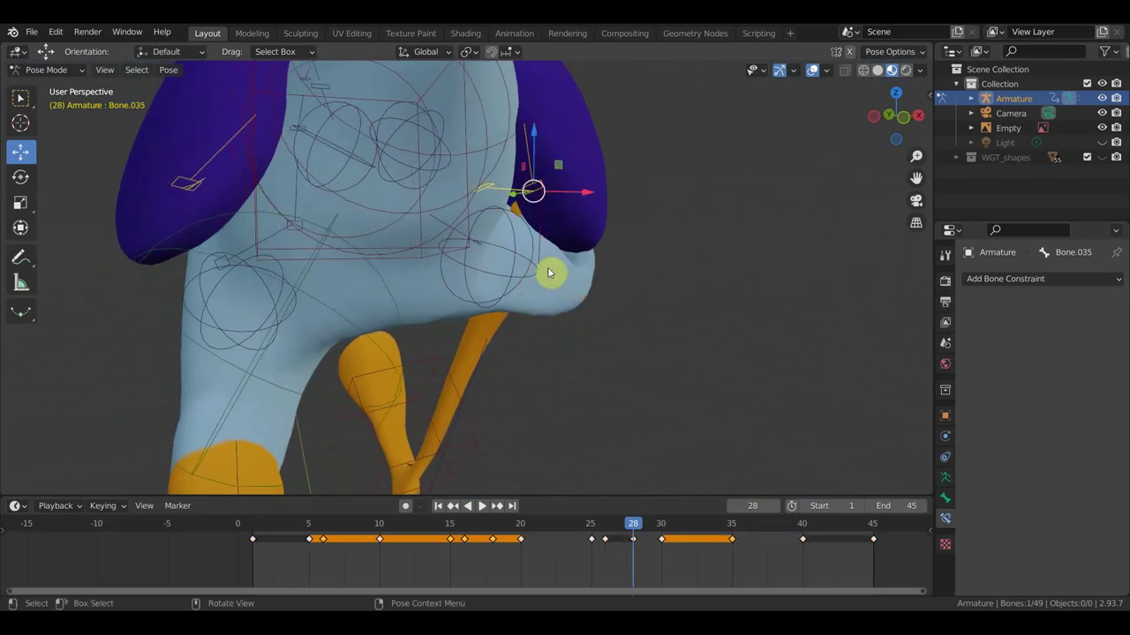
click(458, 234)
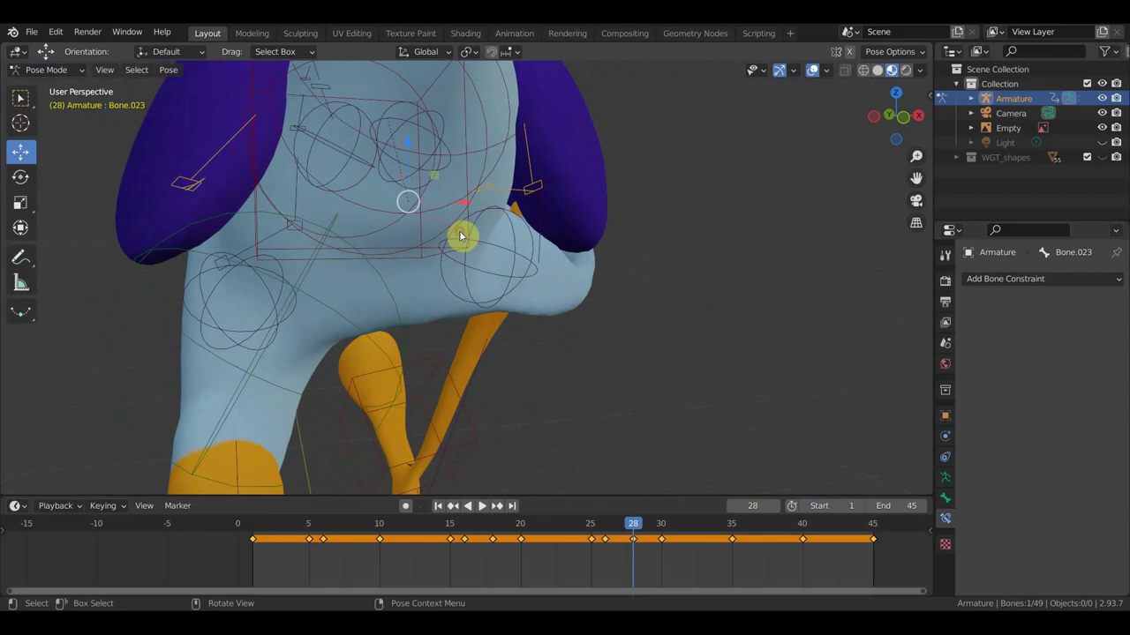
key(r)
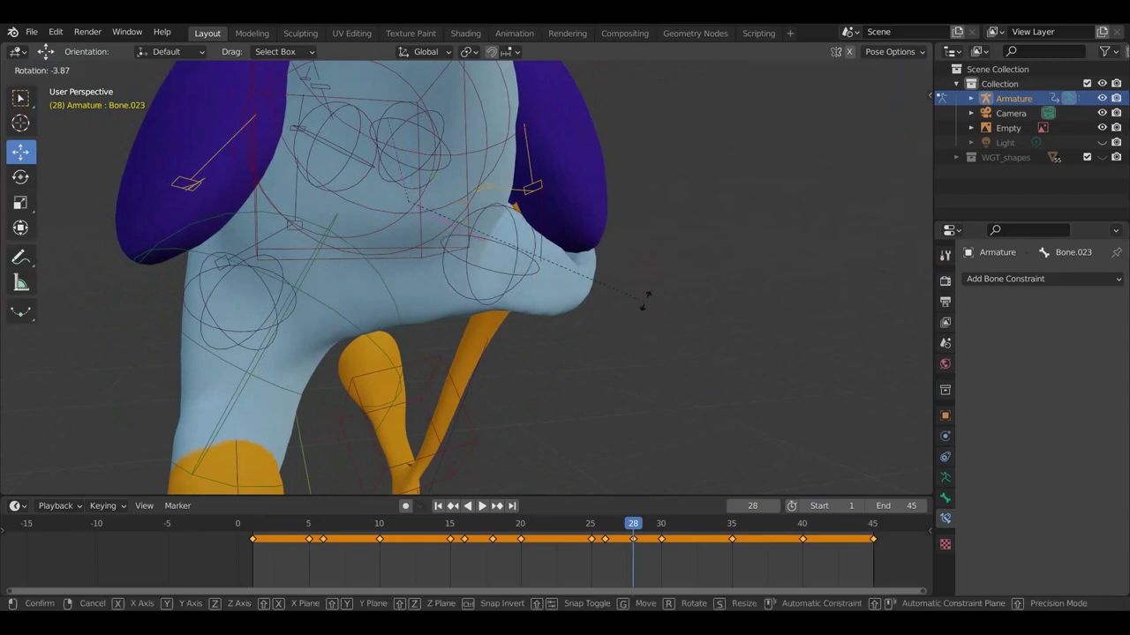
click(638, 330)
mouse_move(638, 330)
middle_down()
mouse_move(482, 343)
mouse_move(453, 331)
middle_up()
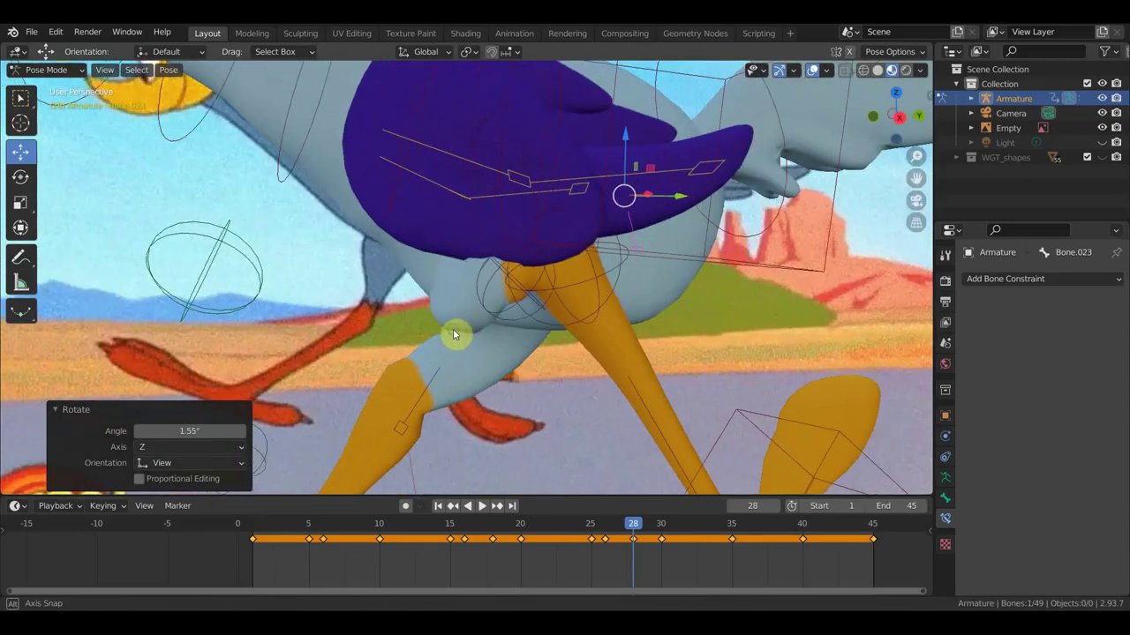
key(r)
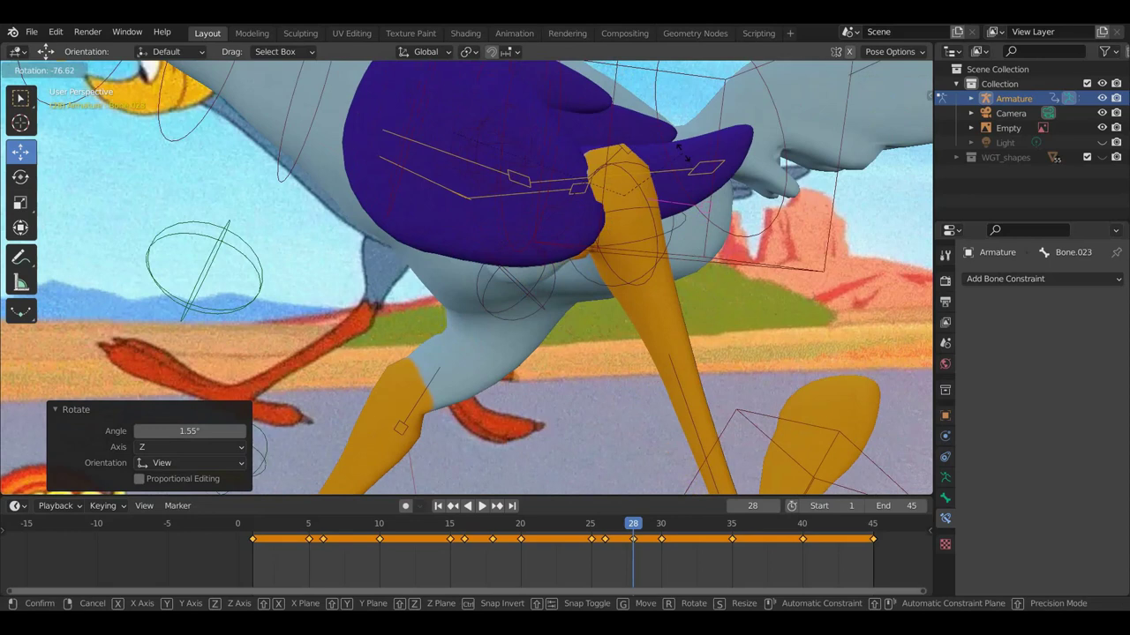
click(706, 195)
mouse_move(706, 194)
middle_down()
mouse_move(666, 254)
mouse_move(575, 256)
middle_up()
key(r)
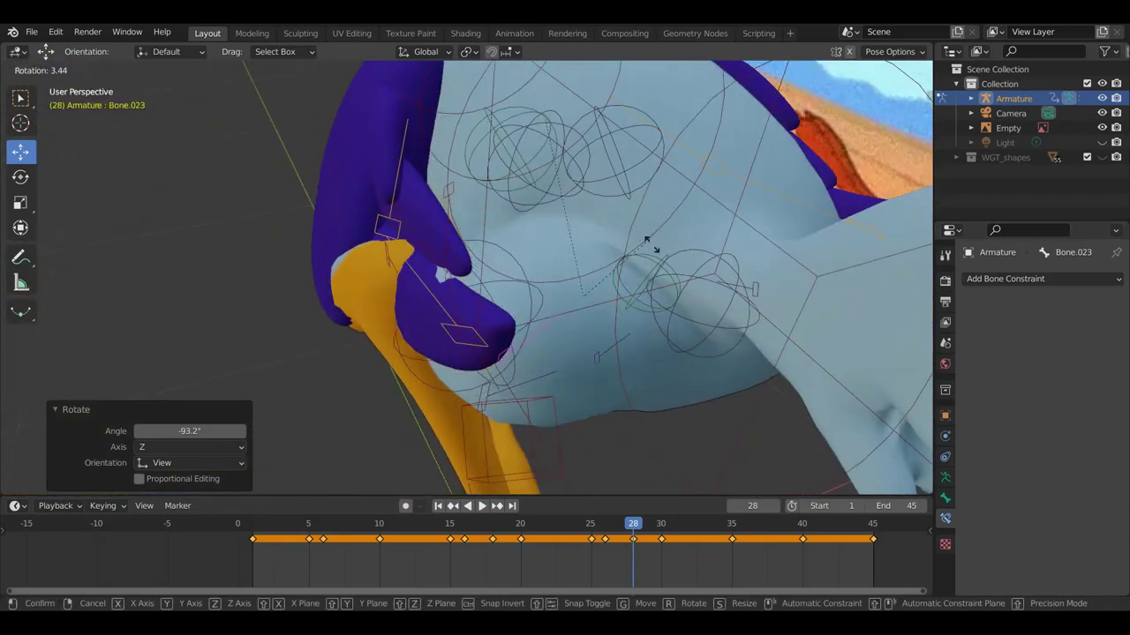
click(596, 298)
middle_drag(598, 297, 703, 278)
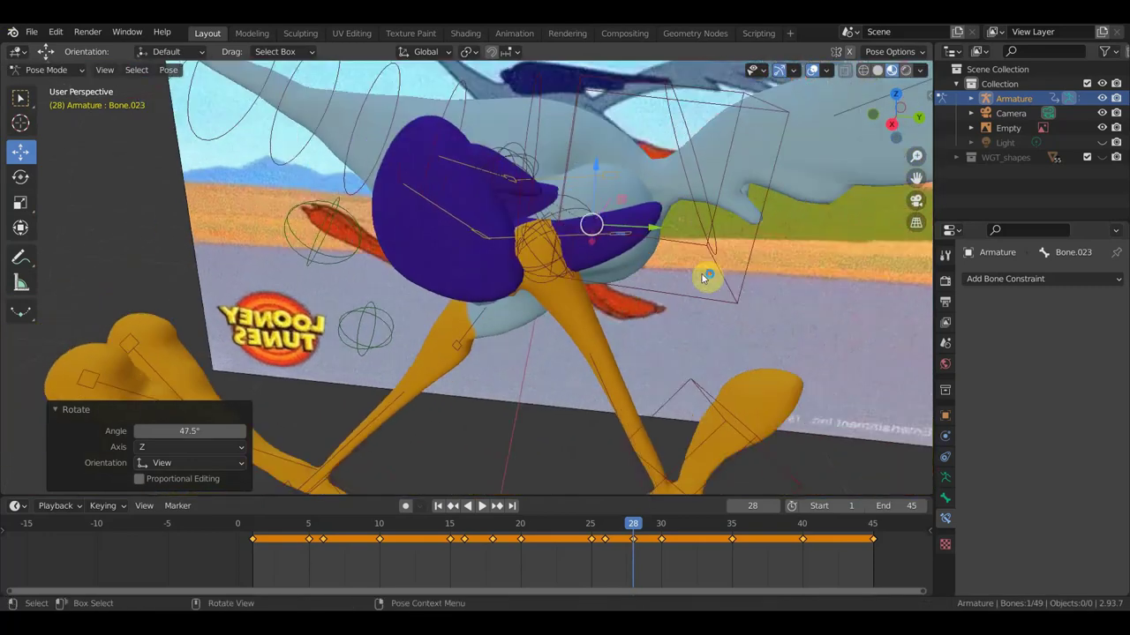
middle_drag(630, 300, 660, 373)
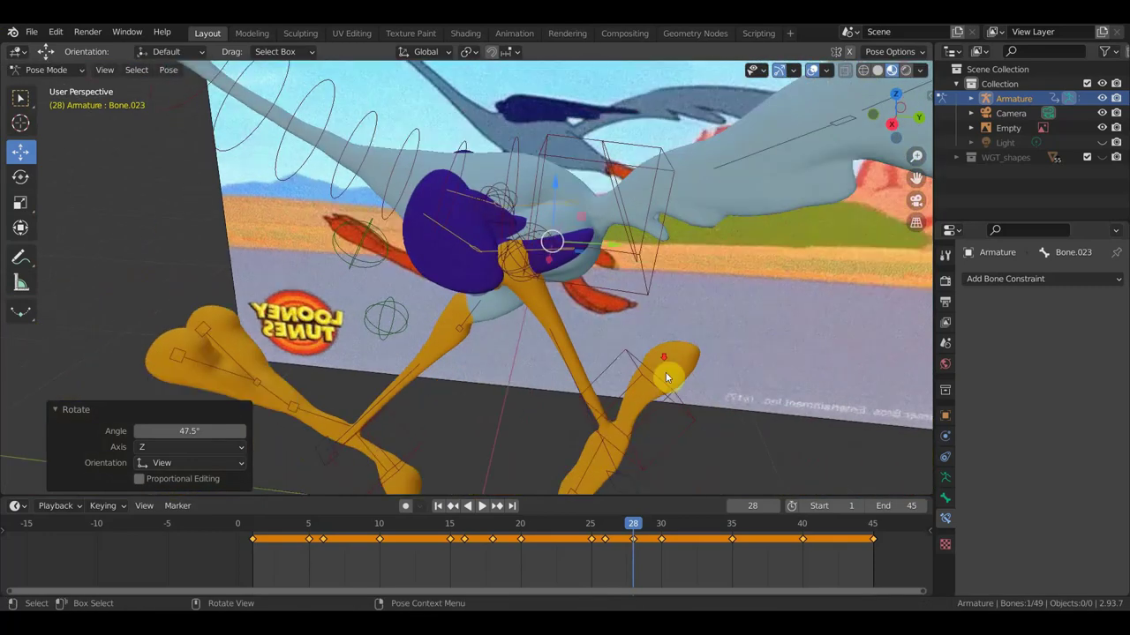
- In right-side view, move foot control Bone.031 by 0.16265 m in Y and 0.037365 m in Z
click(636, 365)
key(KP_3)
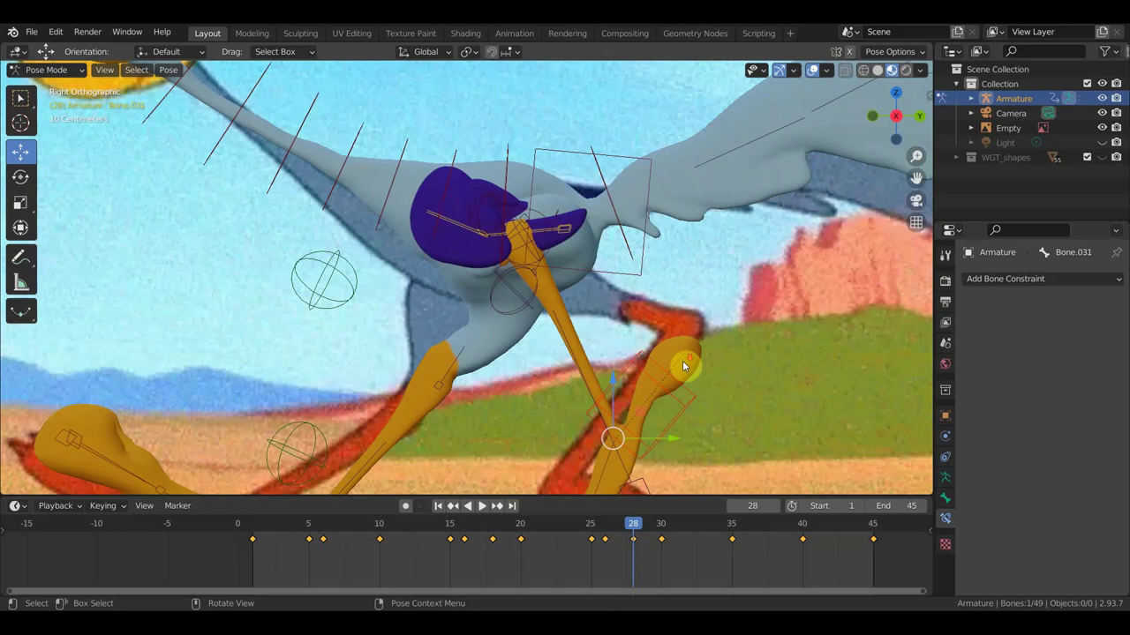
scroll(675, 362, down, 2)
key(g)
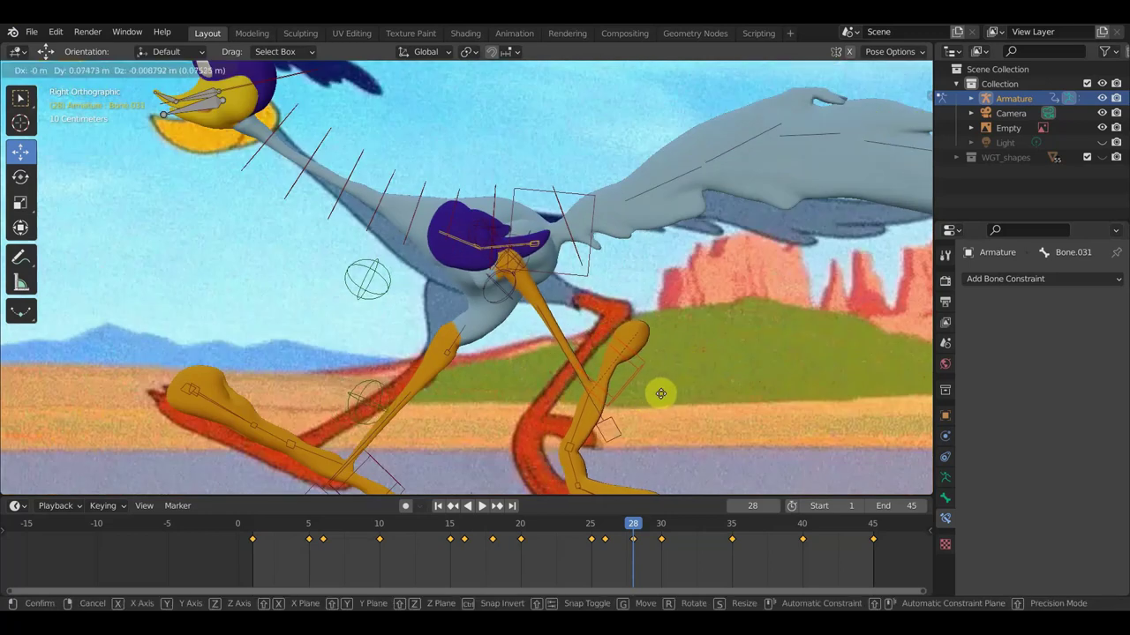
click(685, 381)
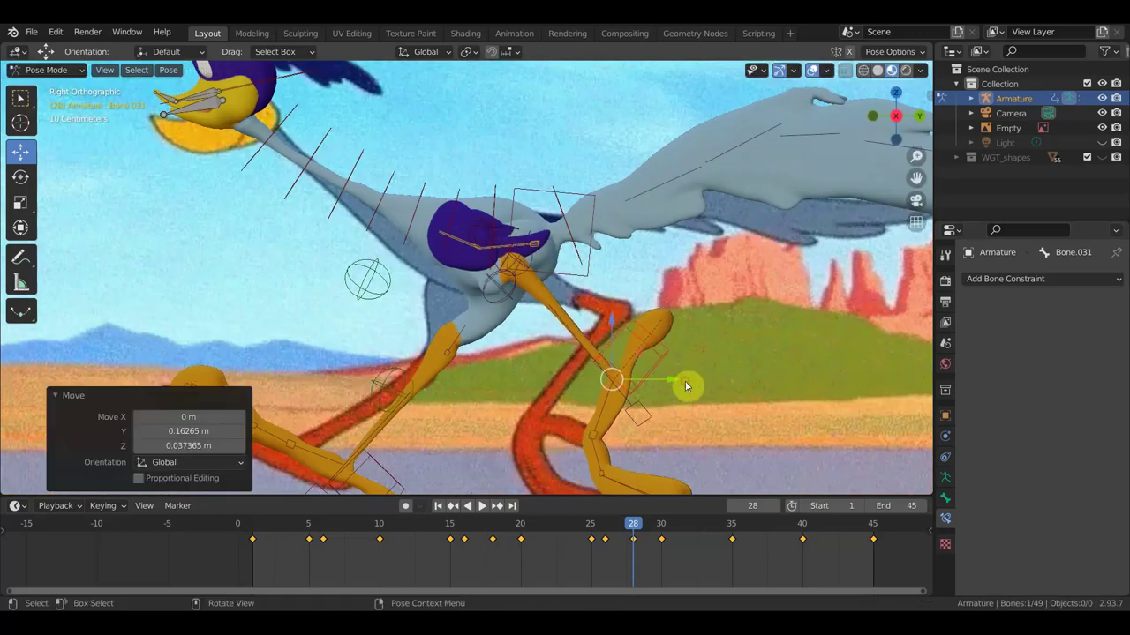
mouse_move(600, 285)
middle_down()
mouse_move(619, 312)
mouse_move(658, 318)
middle_up()
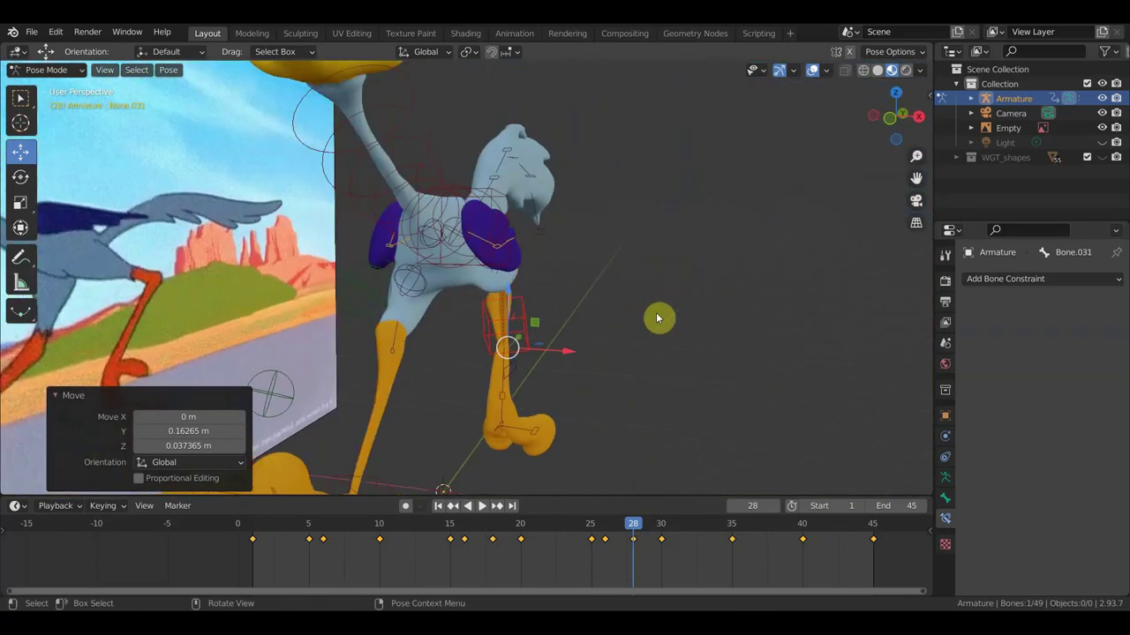
- Keyframe the whole rig's pose at frame 28 and move the playhead to frame 32
key(a)
key(i)
click(651, 327)
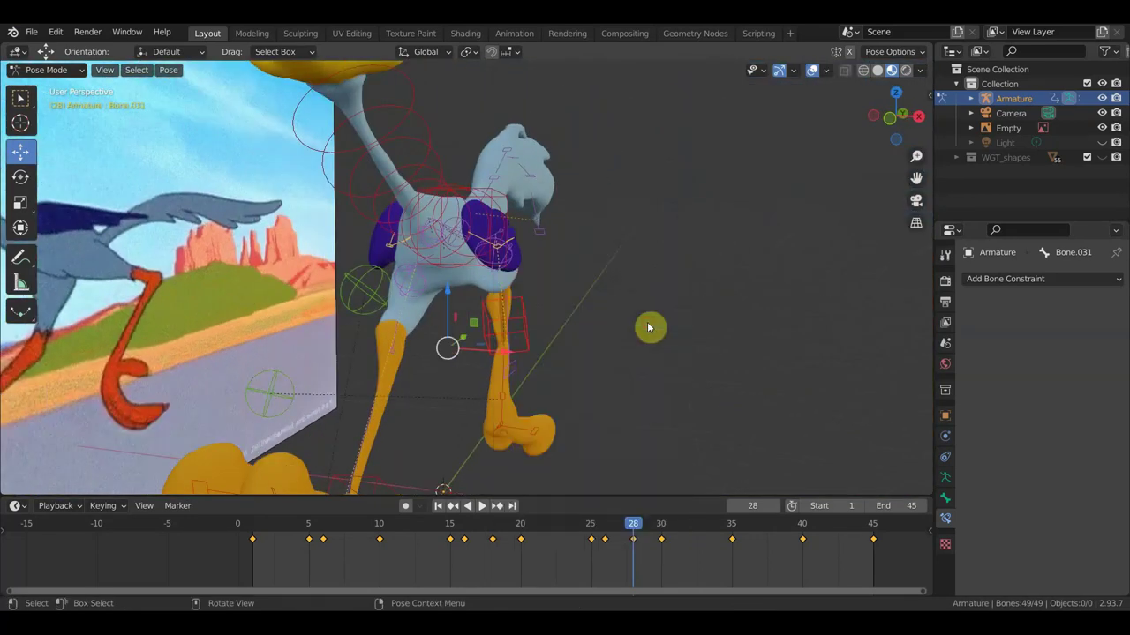
mouse_move(638, 524)
mouse_down()
mouse_move(532, 527)
mouse_move(711, 523)
mouse_move(689, 523)
mouse_up()
- Orbit toward the bird's back, zoom in, and start rotating leg bone Bone.024
mouse_move(696, 487)
middle_down()
mouse_move(626, 409)
mouse_move(448, 409)
middle_up()
mouse_move(438, 328)
middle_down()
mouse_move(512, 363)
mouse_move(585, 361)
mouse_move(559, 335)
mouse_move(645, 366)
mouse_move(448, 389)
middle_up()
scroll(521, 331, up, 1)
scroll(507, 336, up, 1)
scroll(538, 345, up, 1)
click(569, 350)
key(r)
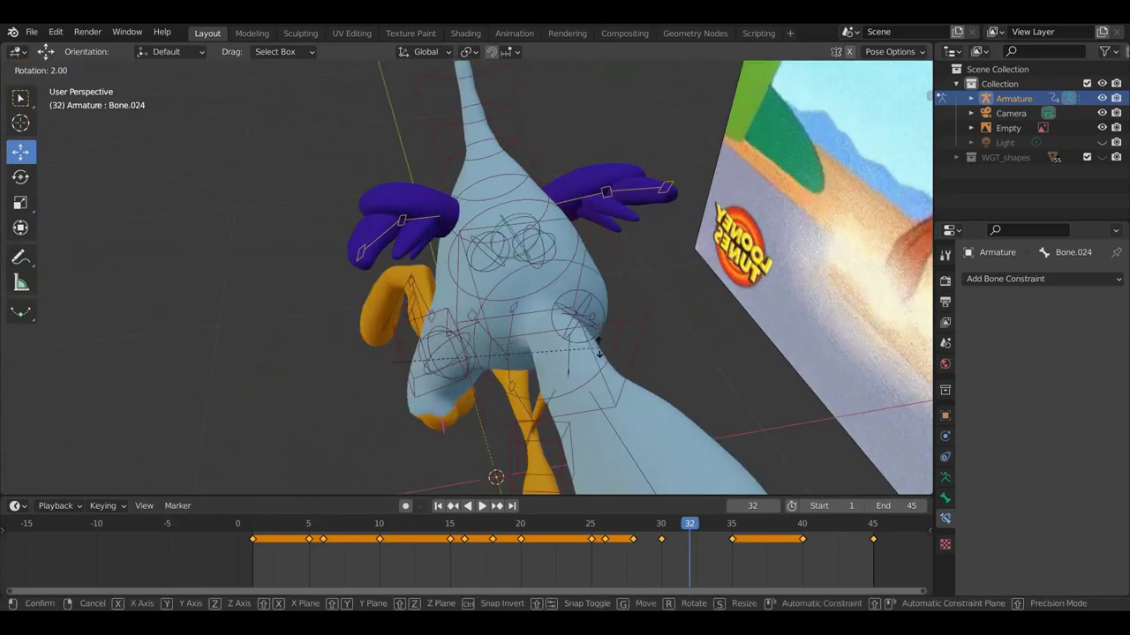
- Confirm Bone.024's rotation and keyframe the whole rig at frame 32
click(583, 362)
mouse_move(584, 362)
middle_down()
mouse_move(680, 308)
mouse_move(676, 342)
middle_up()
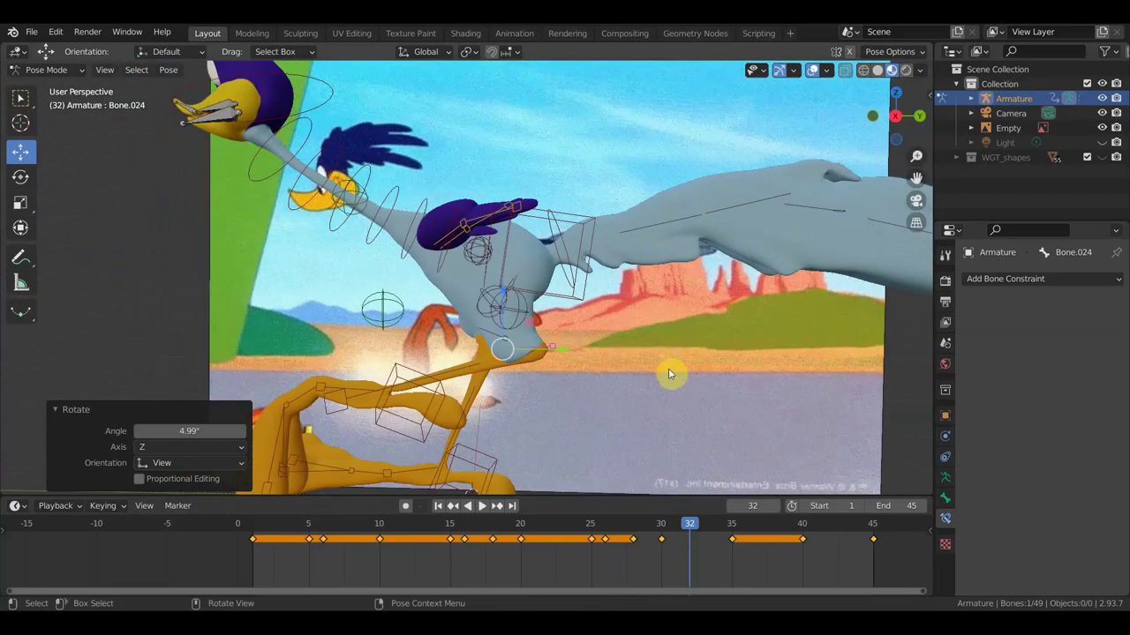
key(a)
key(i)
click(668, 368)
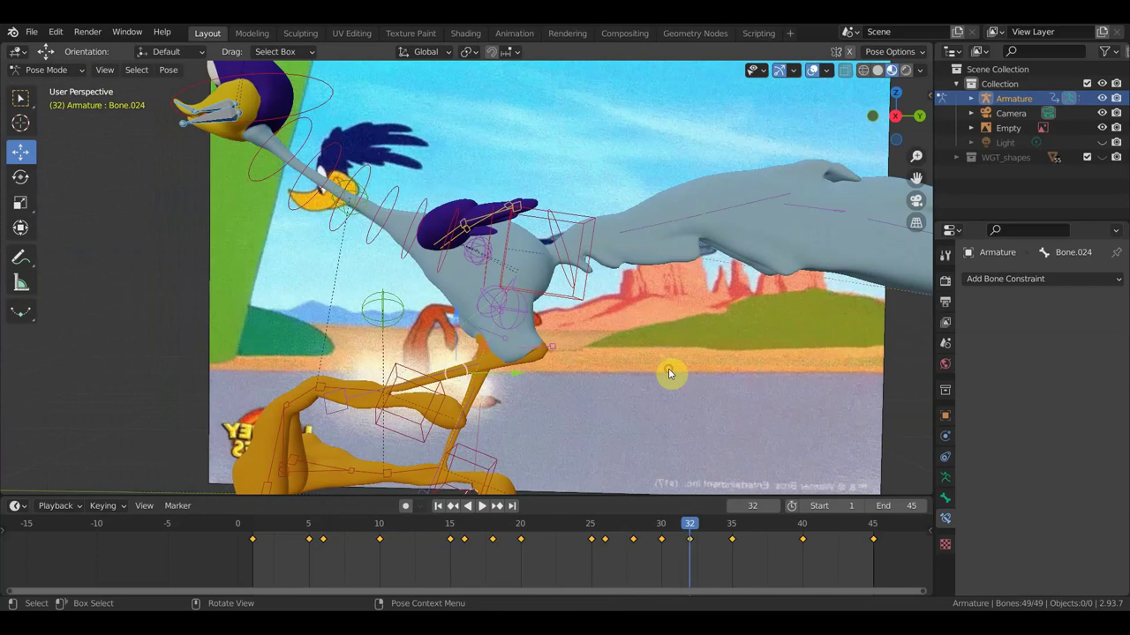
- Preview toward frame 35, then rotate Bone.024 in two passes to 18.6°
mouse_move(703, 529)
mouse_down()
mouse_move(775, 547)
mouse_move(647, 550)
mouse_move(689, 550)
mouse_up()
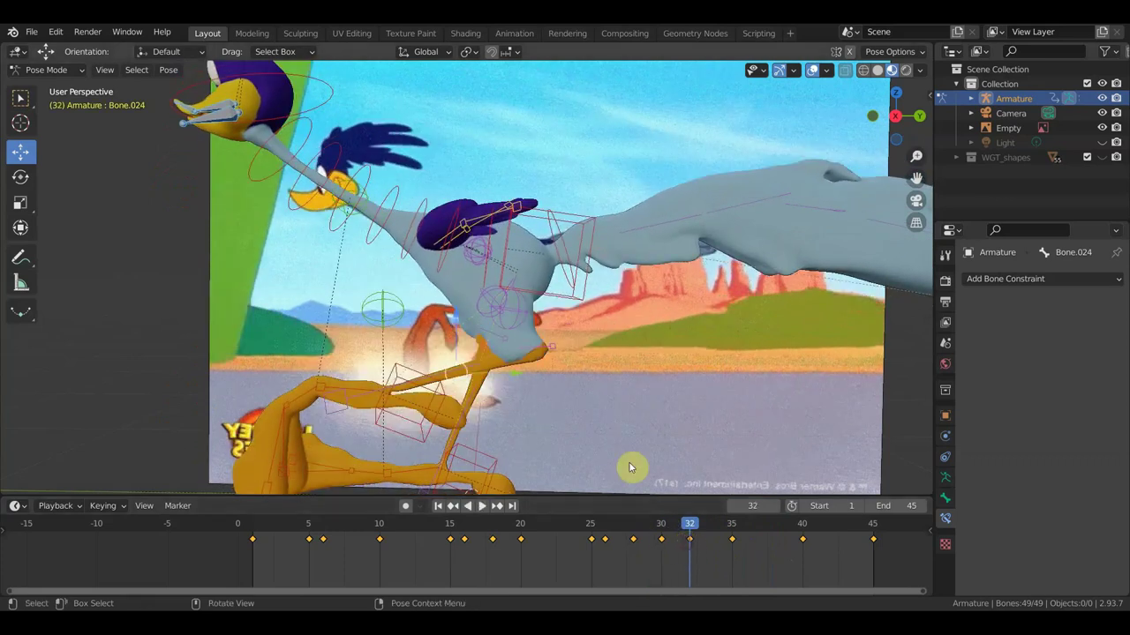
click(505, 344)
mouse_move(507, 345)
middle_down()
mouse_move(625, 376)
mouse_move(668, 371)
middle_up()
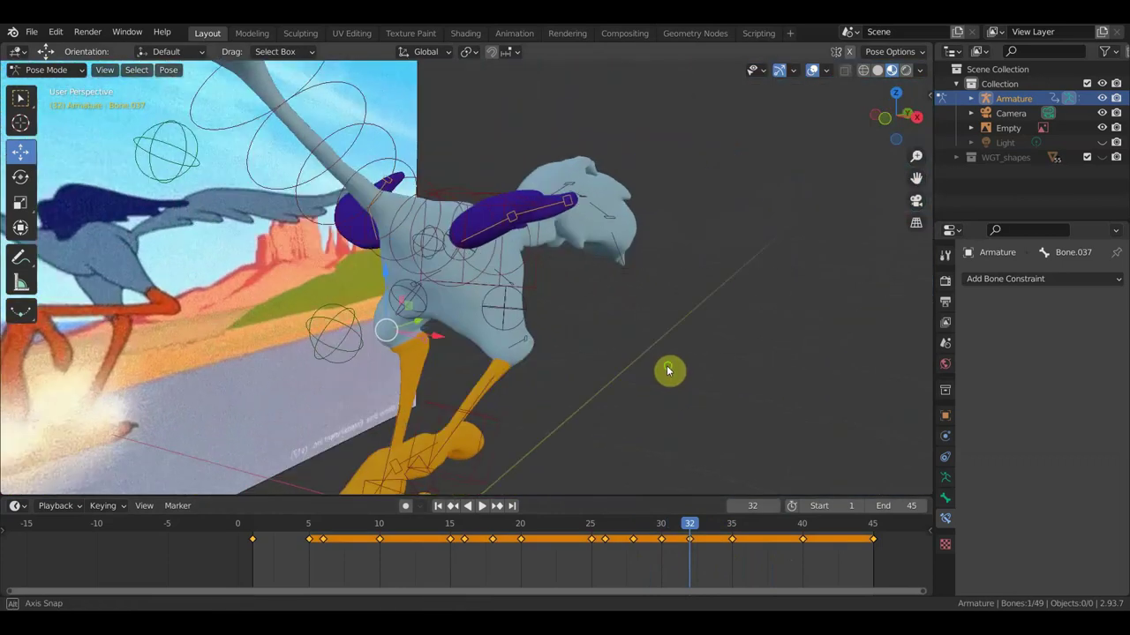
click(550, 361)
mouse_move(550, 359)
middle_down()
mouse_move(605, 373)
mouse_move(624, 365)
middle_up()
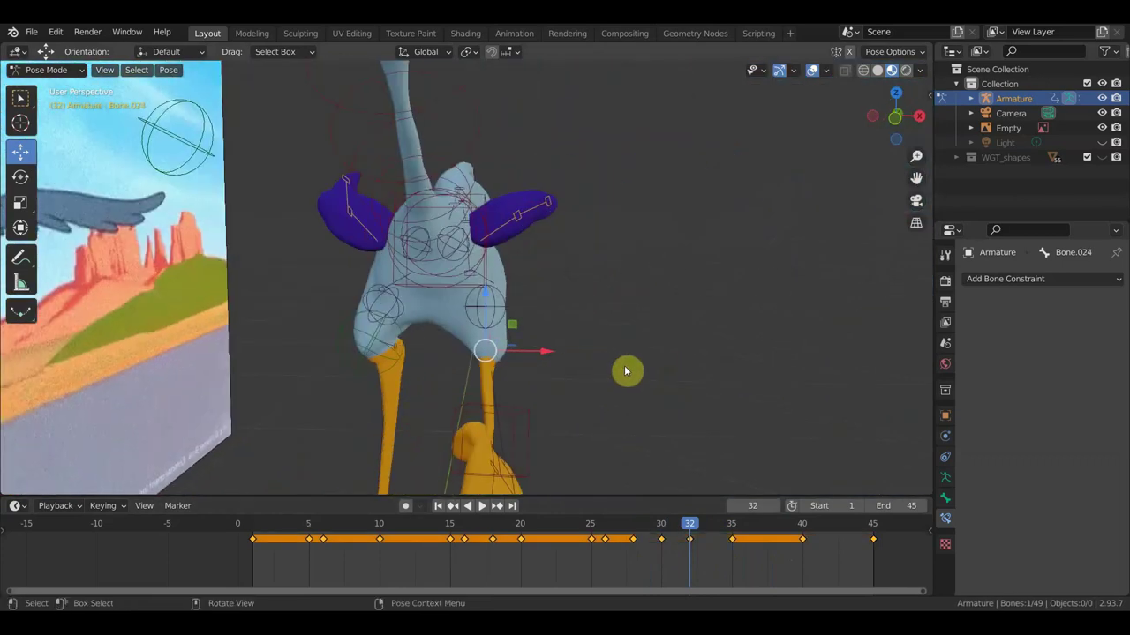
key(r)
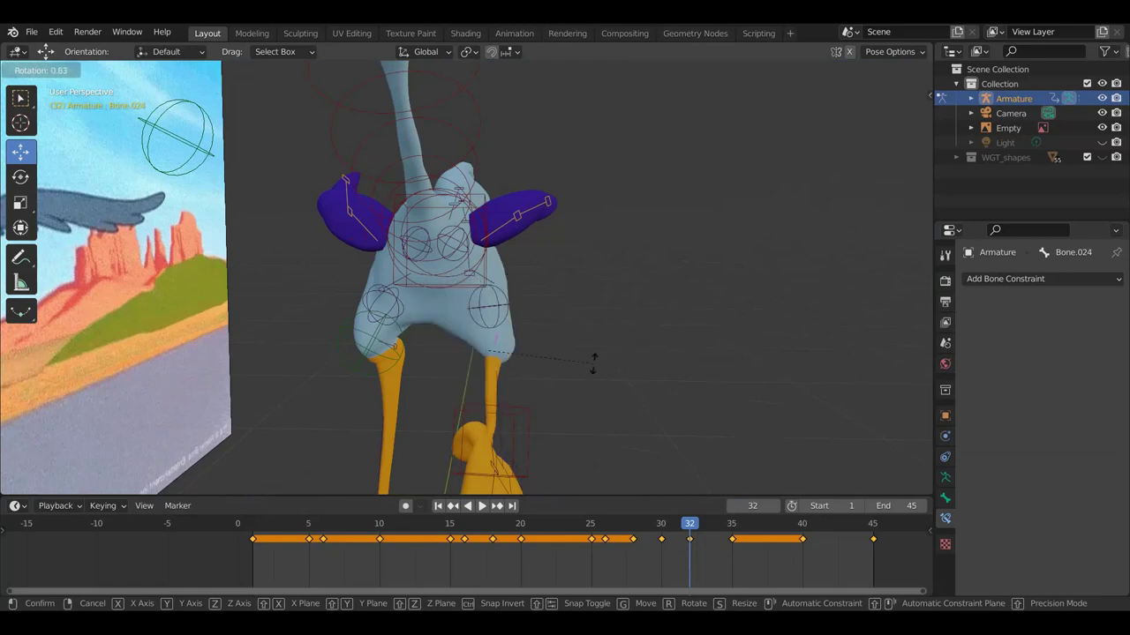
click(596, 369)
middle_drag(650, 421, 512, 421)
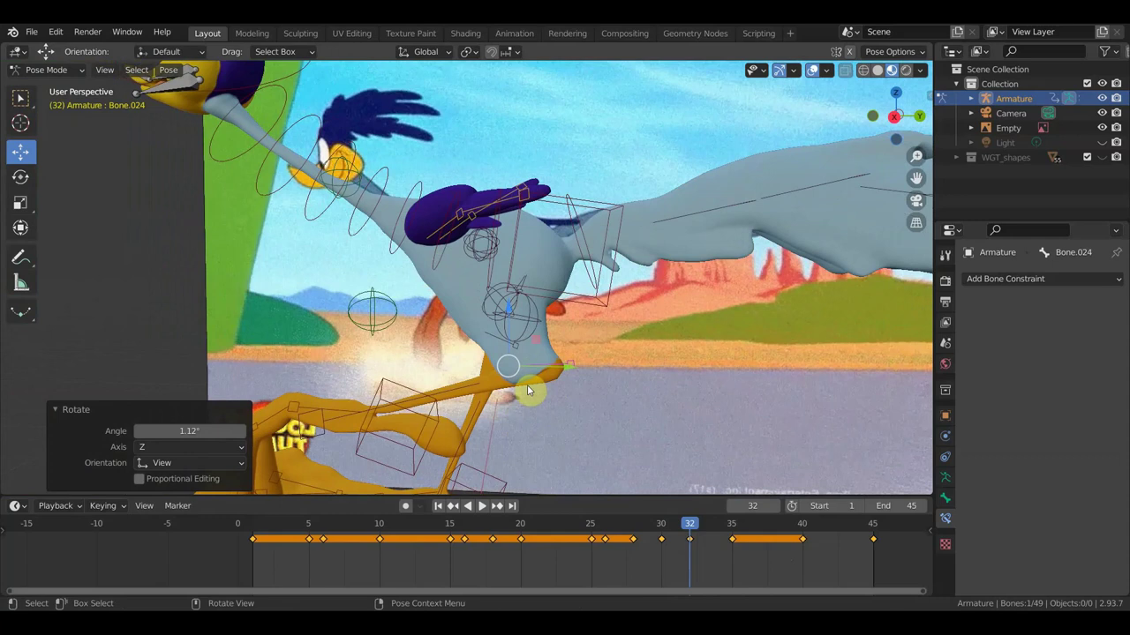
key(r)
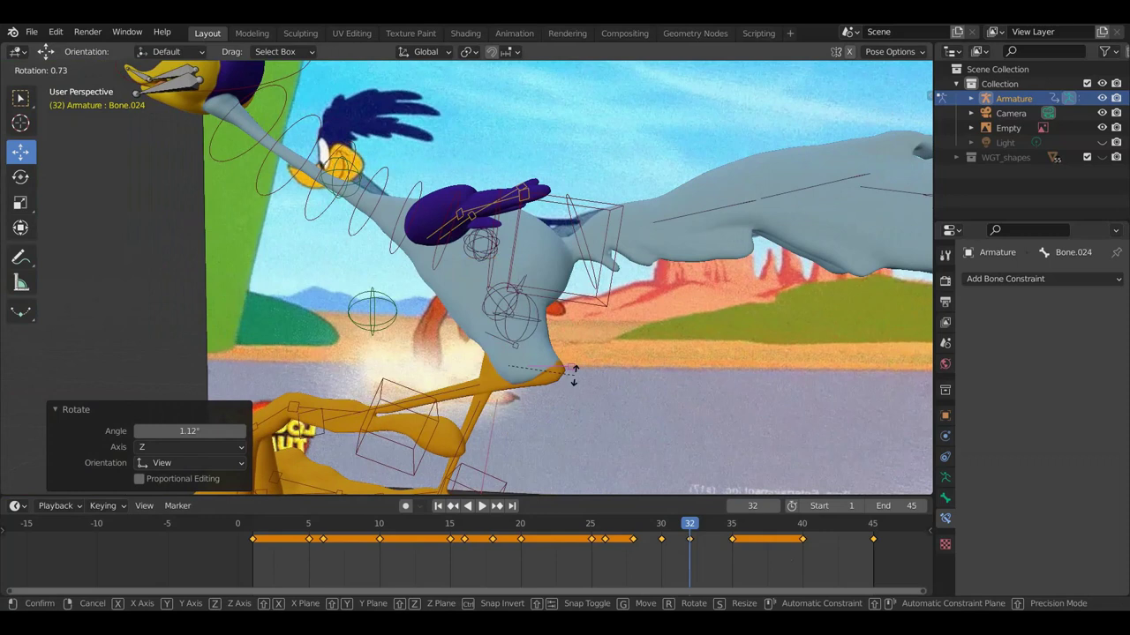
click(561, 395)
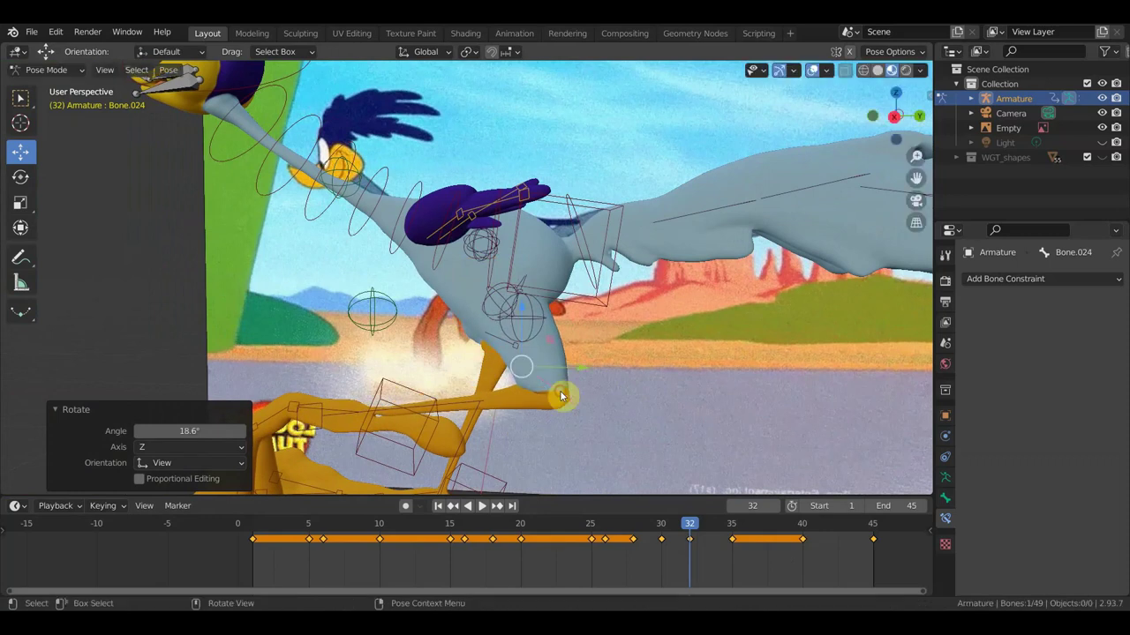
- Return to right-side view, re-key the whole pose at frame 32, and advance to frame 35
key(KP_3)
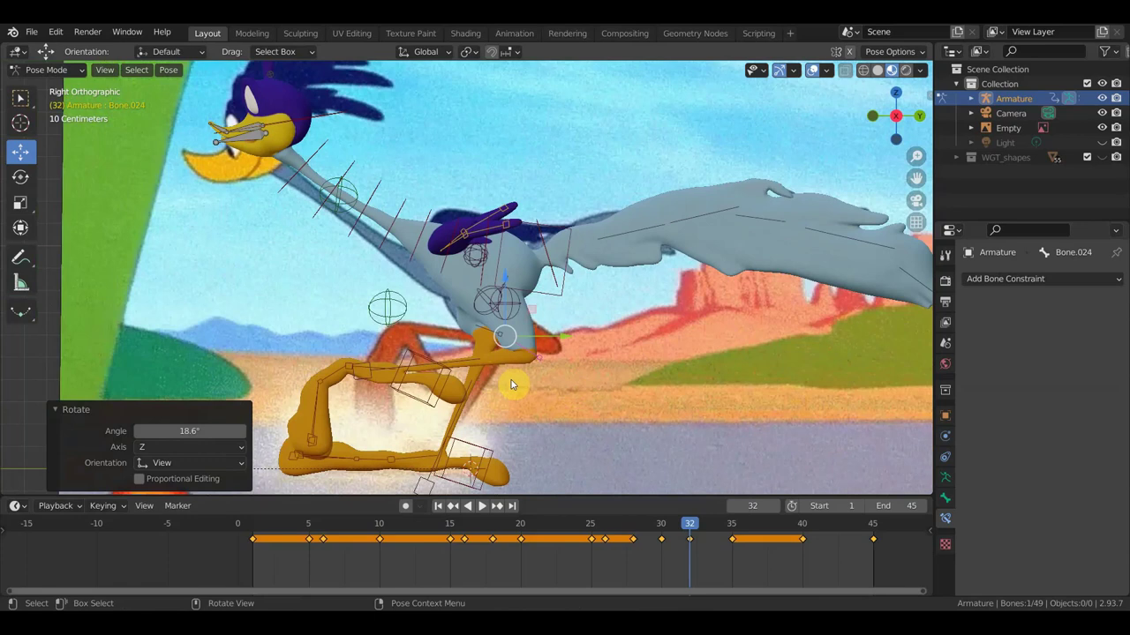
key(a)
key(i)
click(680, 381)
drag(697, 536, 741, 540)
- Rotate hip bone Bone.024 by 11.3° at frame 35
scroll(500, 333, up, 3)
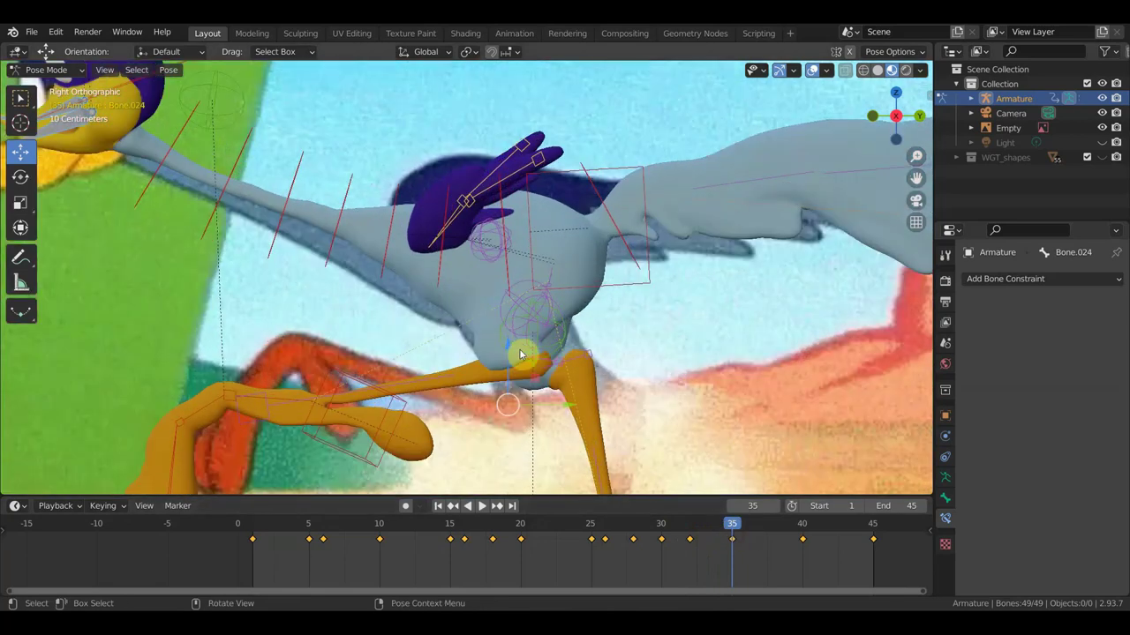
click(519, 358)
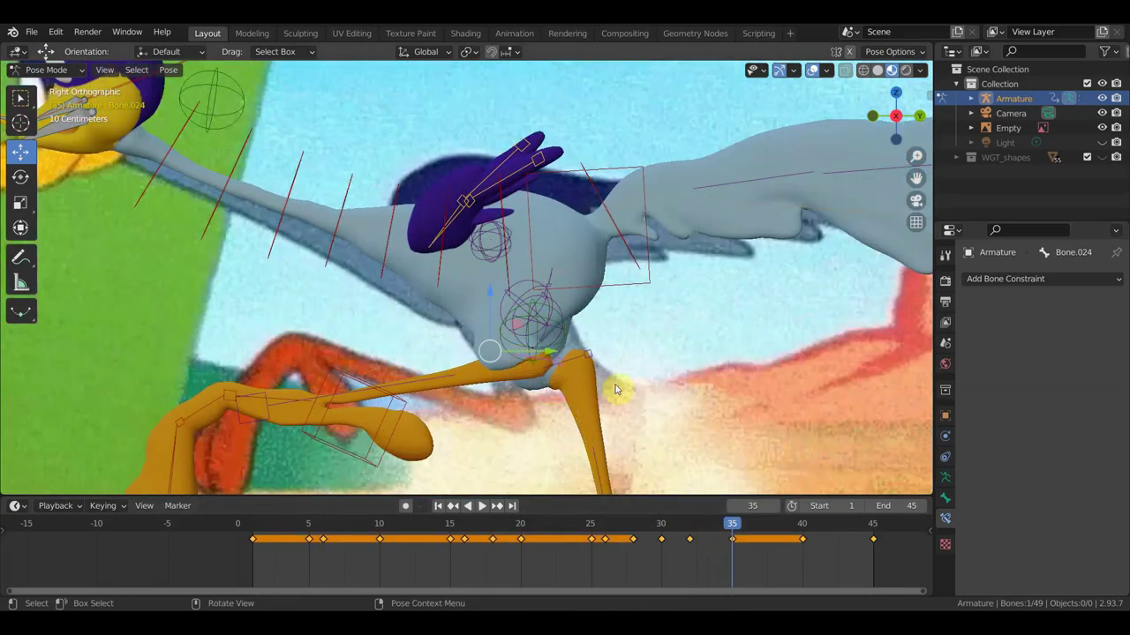
key(r)
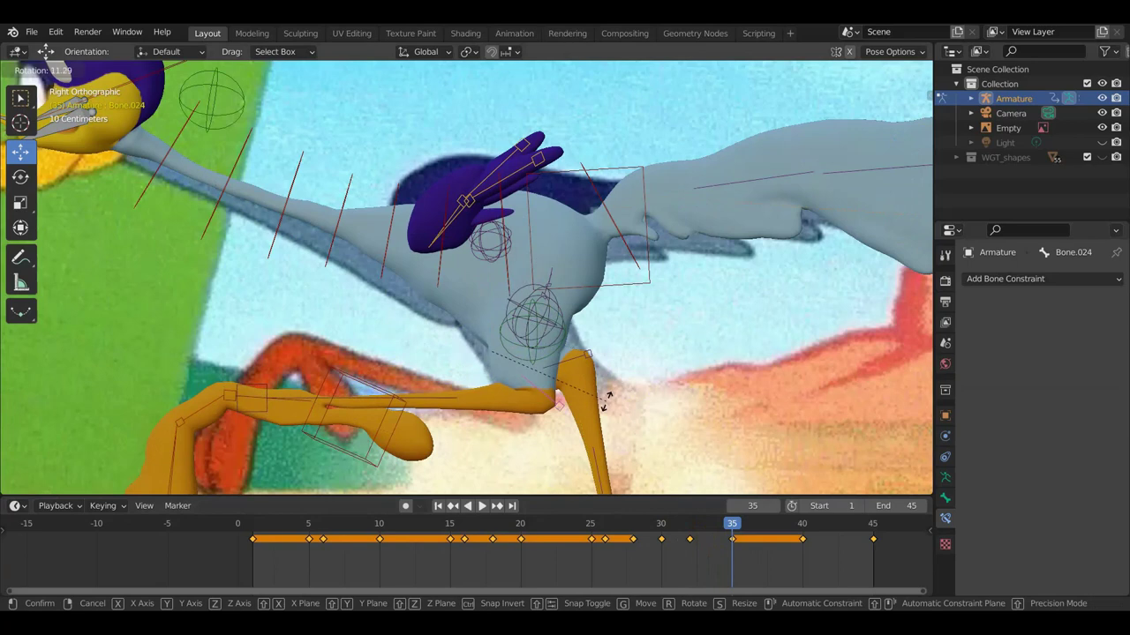
click(606, 401)
scroll(607, 402, down, 2)
scroll(607, 401, down, 1)
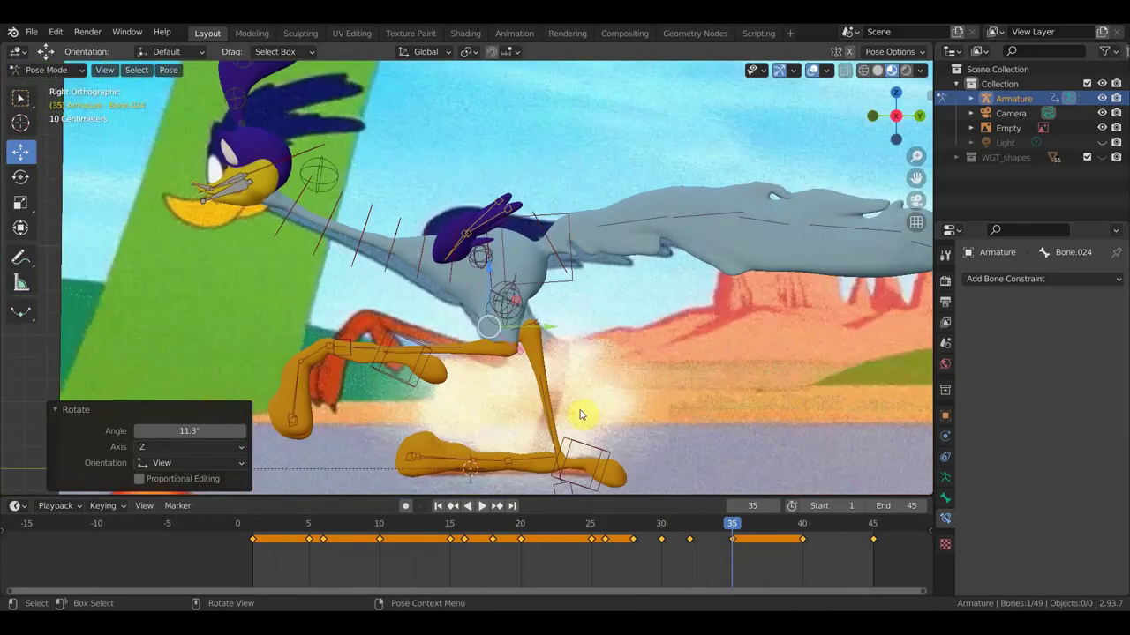
- Insert Location & Rotation keys for all bones, play back, and return to frame 28
key(a)
key(i)
key(Up)
click(558, 391)
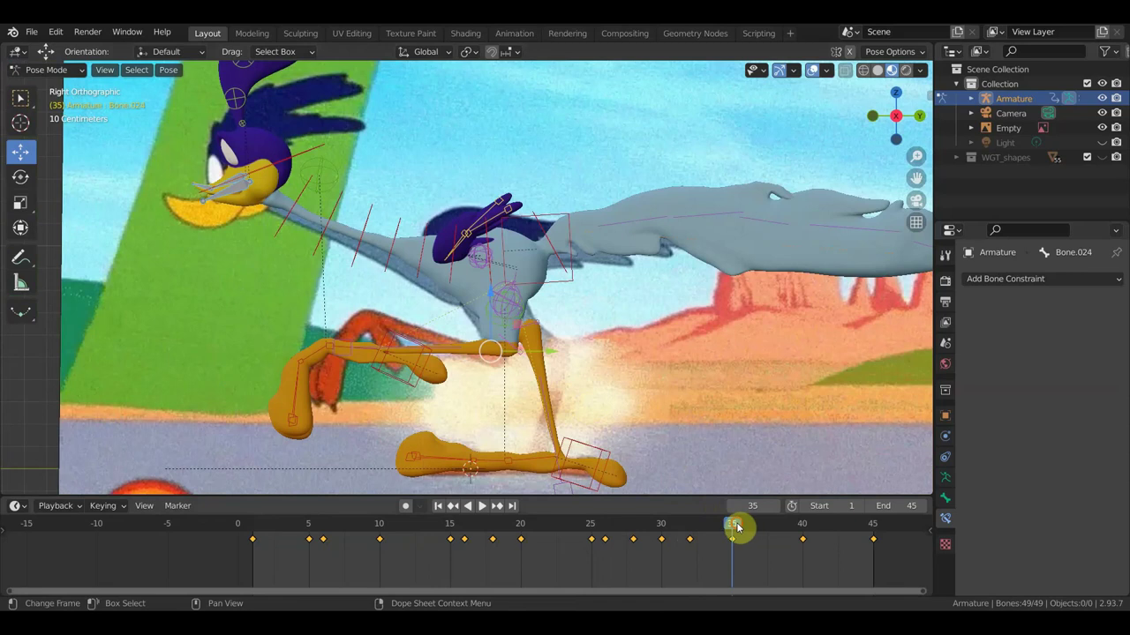
key(space)
mouse_move(796, 539)
mouse_down()
mouse_move(825, 541)
mouse_move(597, 532)
mouse_move(633, 540)
mouse_up()
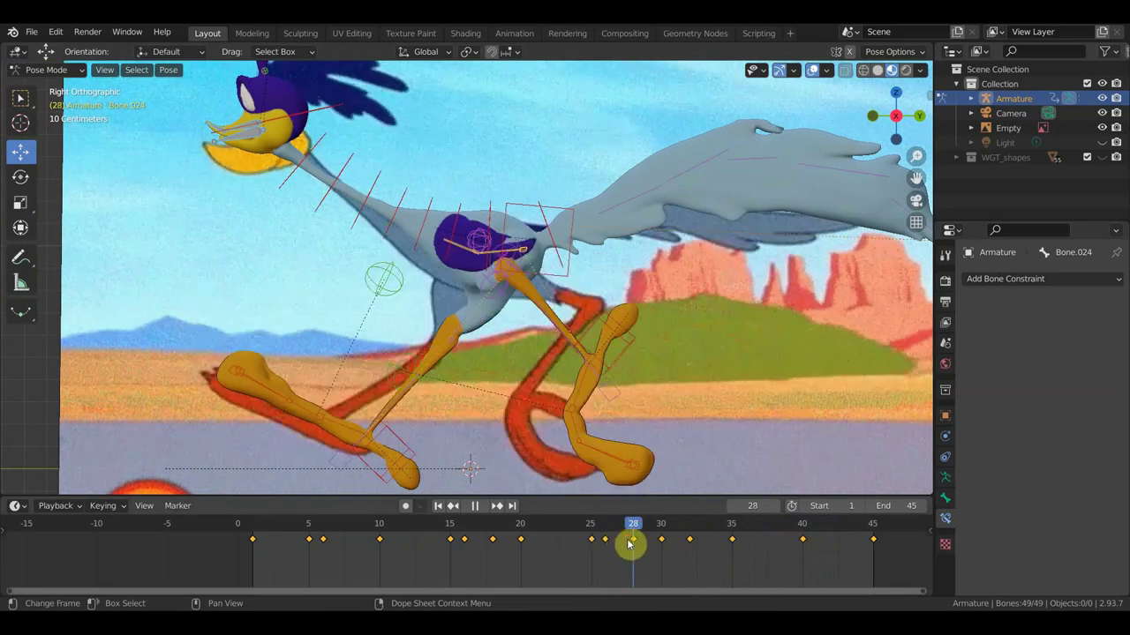
- Inspect bones Bone.026, Bone.024 and Bone.037 around the hips from several angles
scroll(494, 292, up, 4)
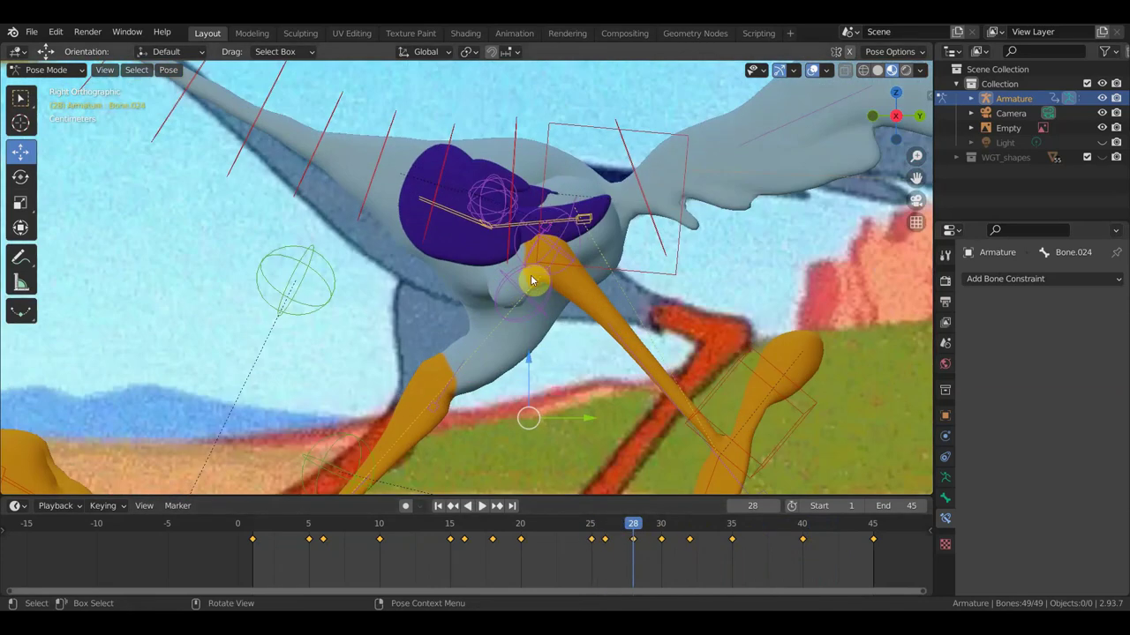
scroll(530, 281, up, 1)
mouse_move(569, 271)
middle_down()
mouse_move(629, 279)
mouse_move(550, 255)
middle_up()
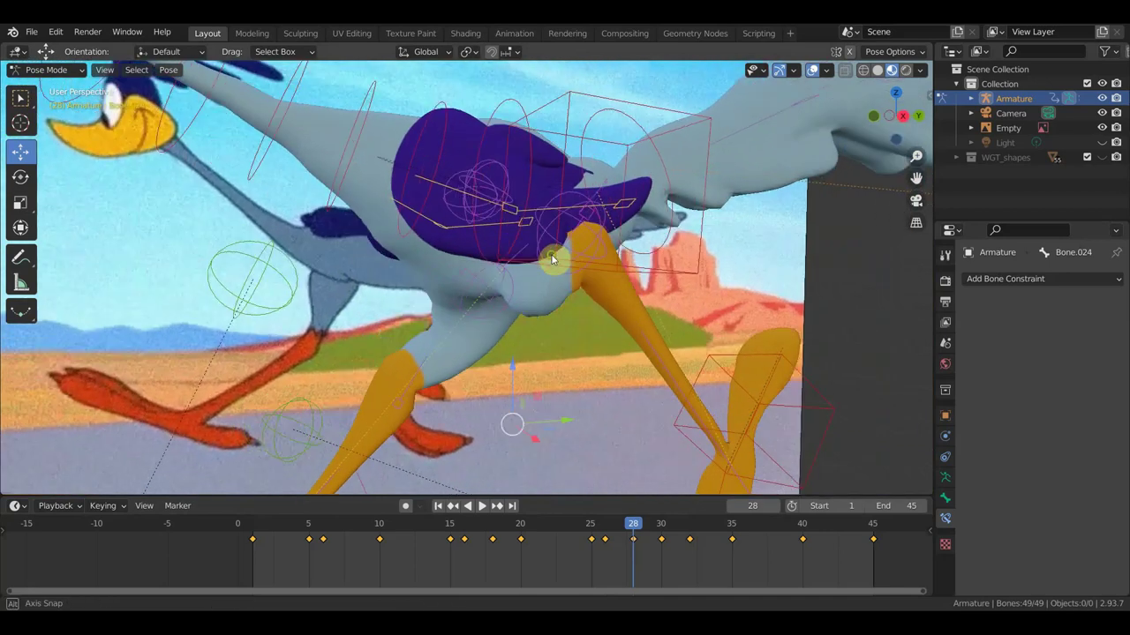
click(571, 258)
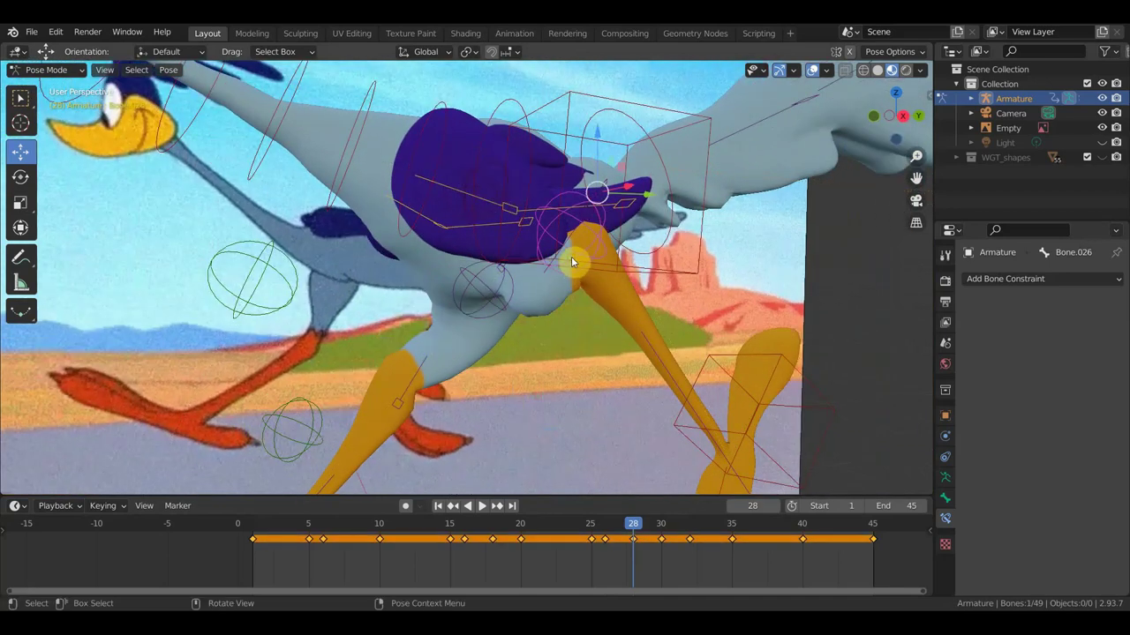
mouse_move(576, 279)
middle_down()
mouse_move(553, 279)
mouse_move(581, 278)
mouse_move(567, 259)
mouse_move(579, 270)
mouse_move(483, 295)
mouse_move(487, 229)
mouse_move(575, 206)
mouse_move(609, 233)
mouse_move(613, 244)
mouse_move(596, 256)
middle_up()
click(569, 262)
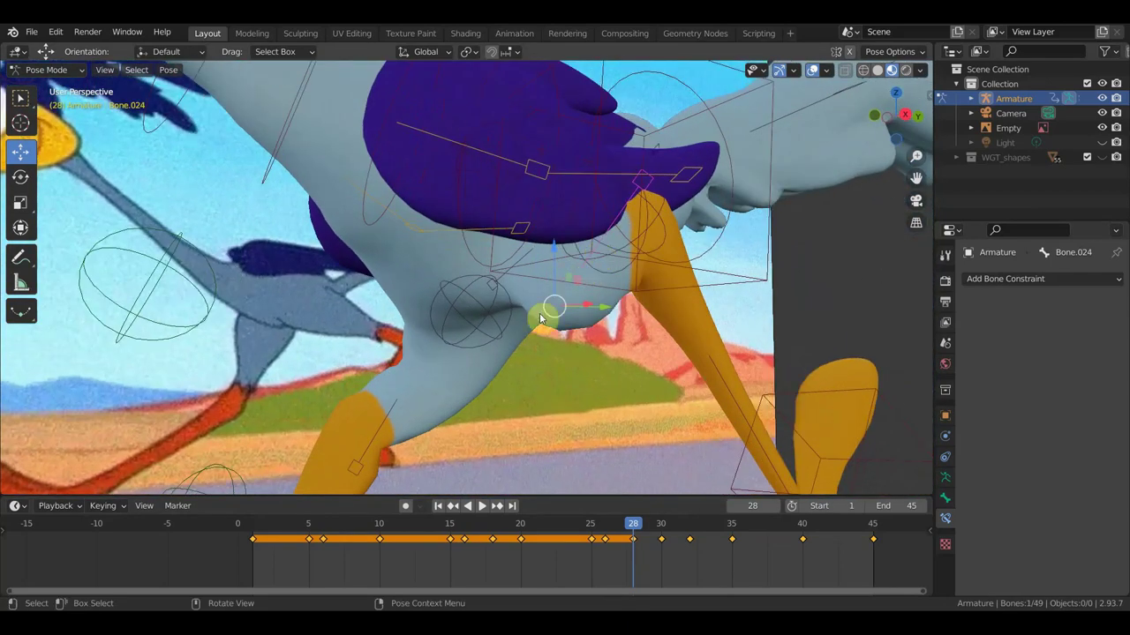
click(382, 439)
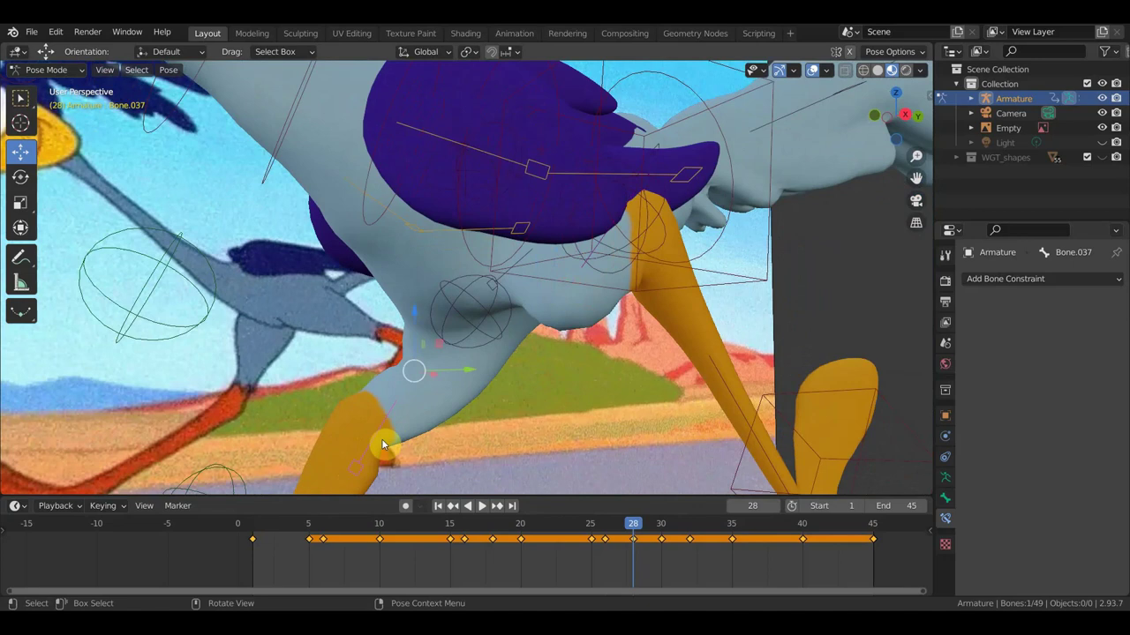
middle_drag(706, 300, 637, 271)
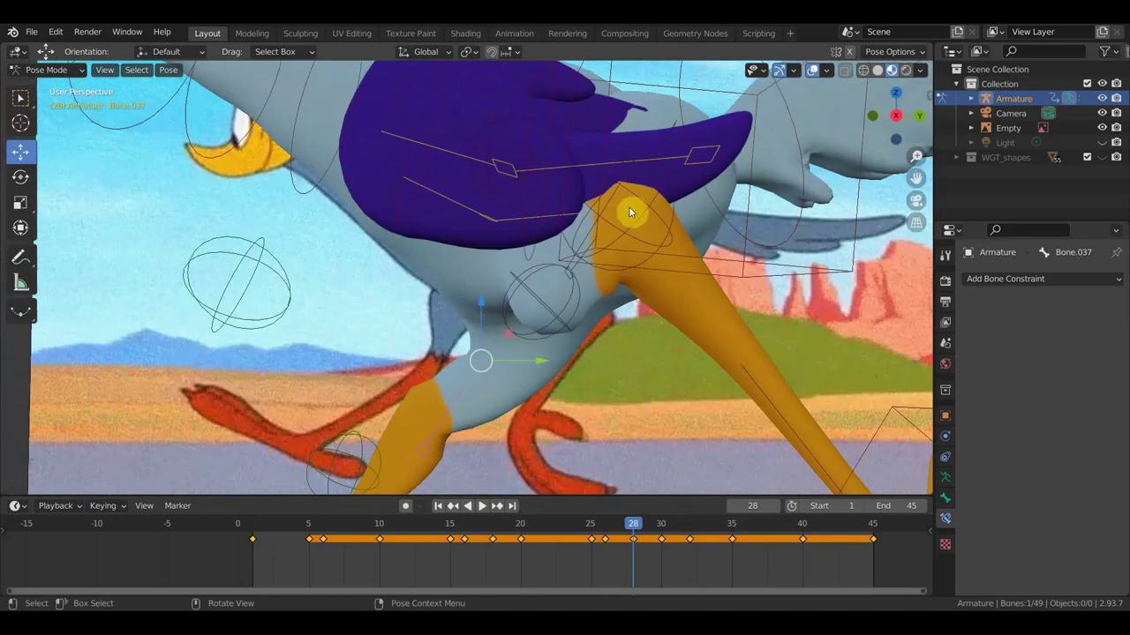
click(613, 200)
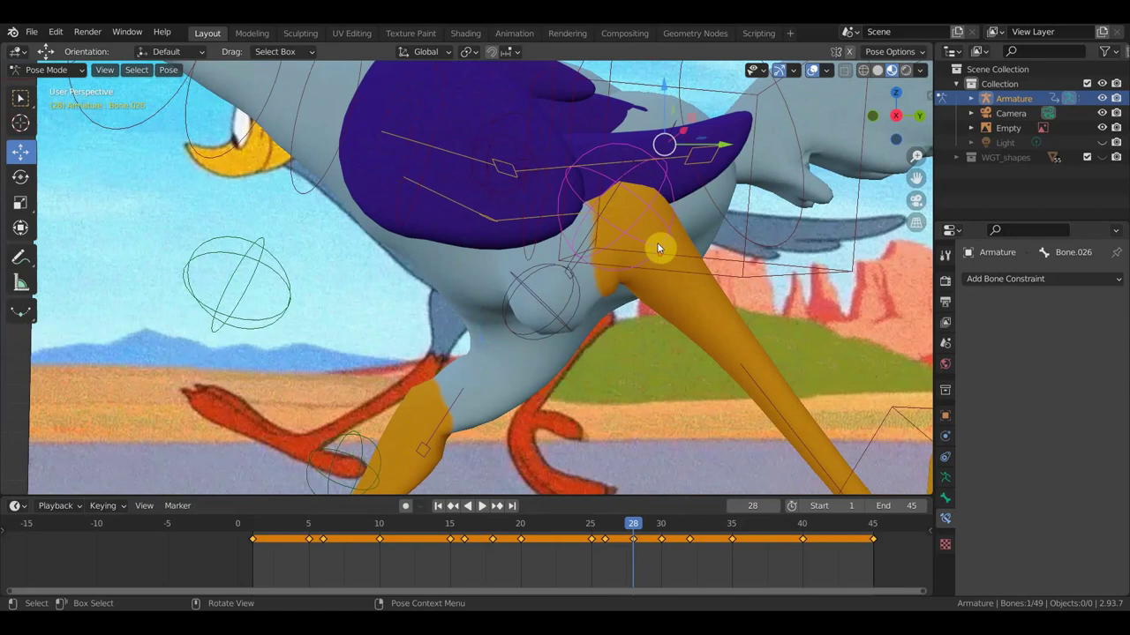
scroll(658, 249, up, 2)
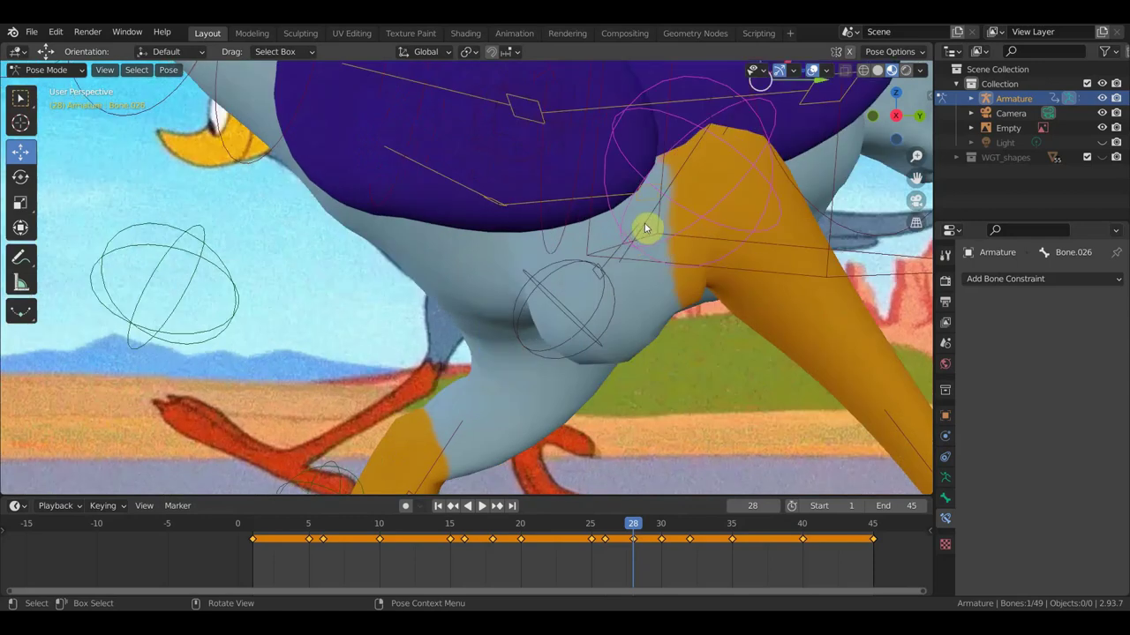
- Rotate thigh bone Bone.036 slightly, then select the hip bone and orbit around it
click(632, 233)
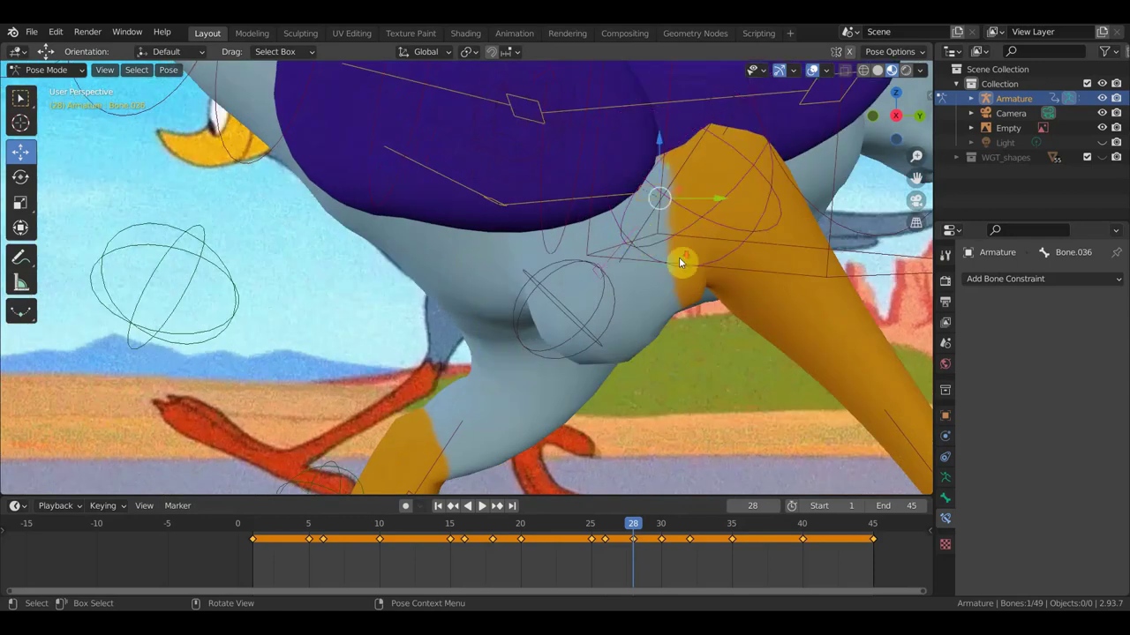
scroll(679, 258, down, 2)
key(r)
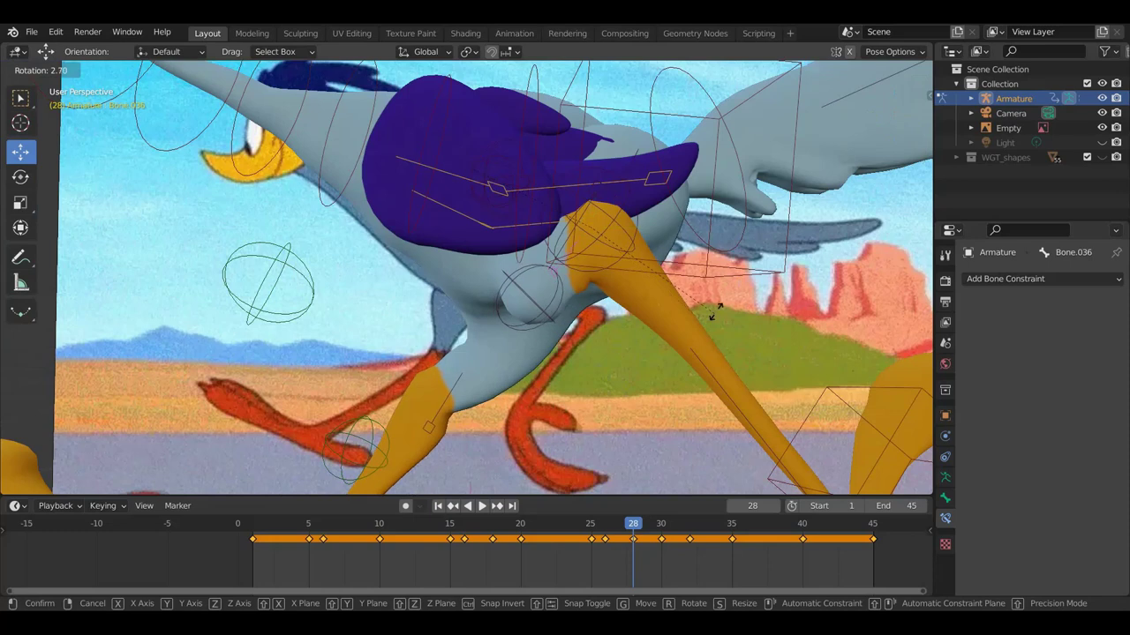
click(715, 307)
click(598, 254)
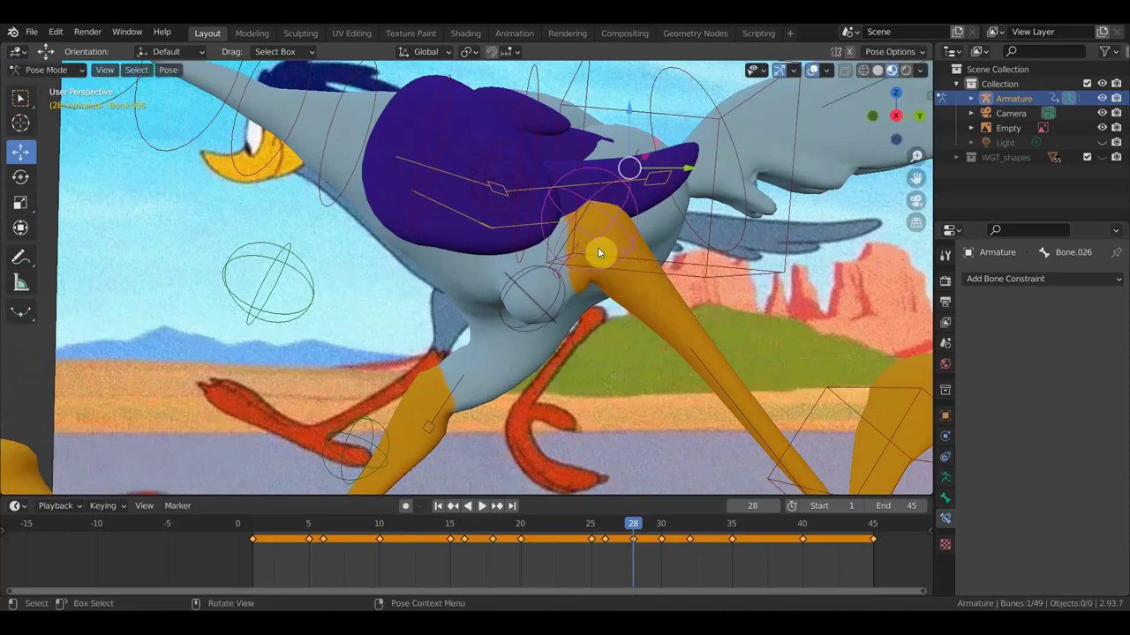
middle_drag(643, 252, 530, 302)
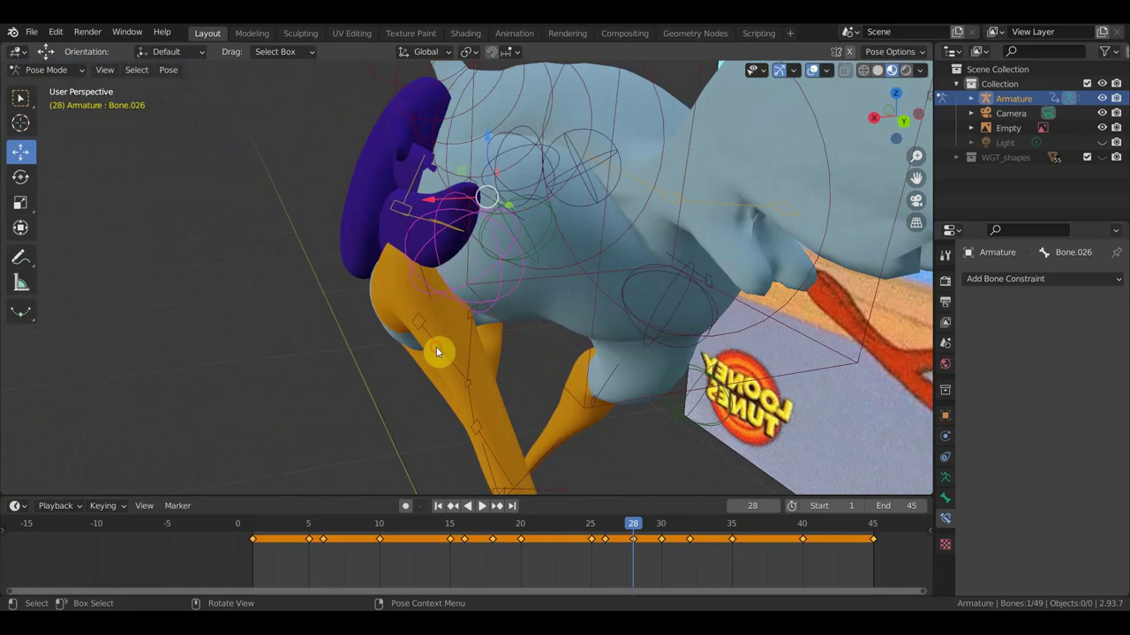
- Rotate the bone under the bird's body (Bone.041) by 10.8°
click(436, 346)
mouse_move(437, 346)
middle_down()
mouse_move(630, 336)
mouse_move(454, 355)
middle_up()
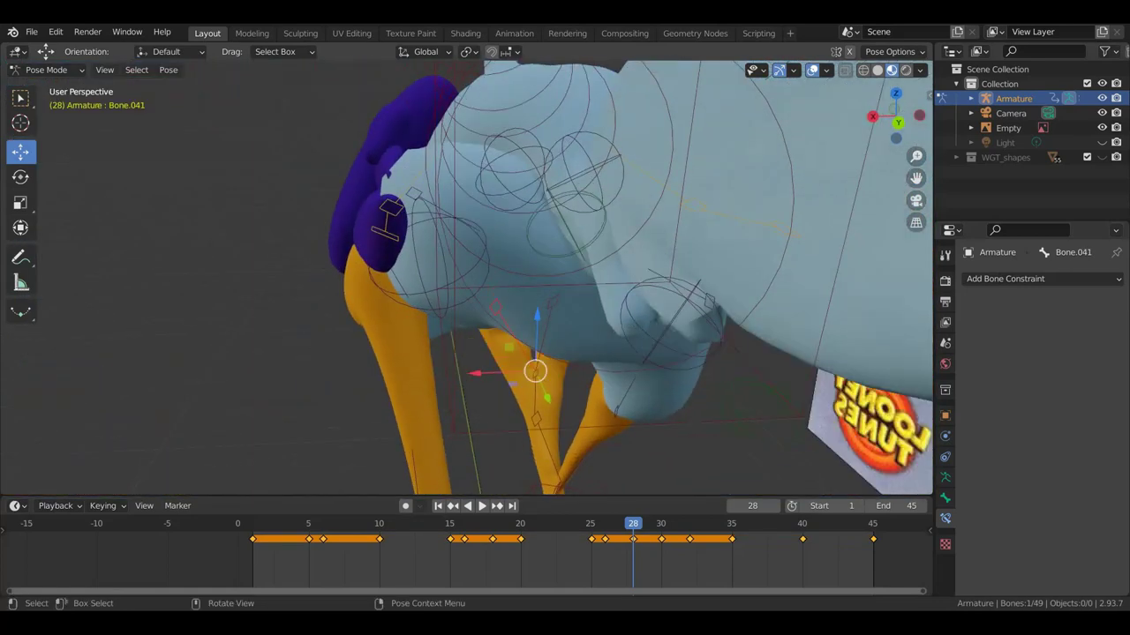
key(r)
click(509, 347)
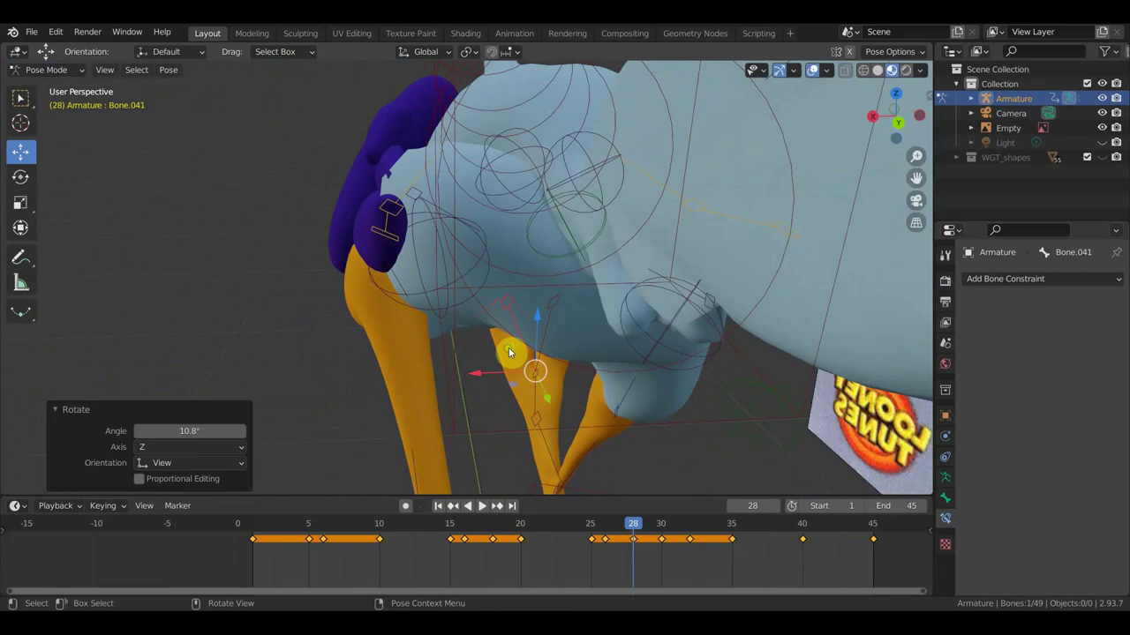
mouse_move(409, 315)
middle_down()
mouse_move(392, 301)
mouse_move(411, 320)
mouse_move(453, 271)
mouse_move(530, 250)
mouse_move(506, 228)
middle_up()
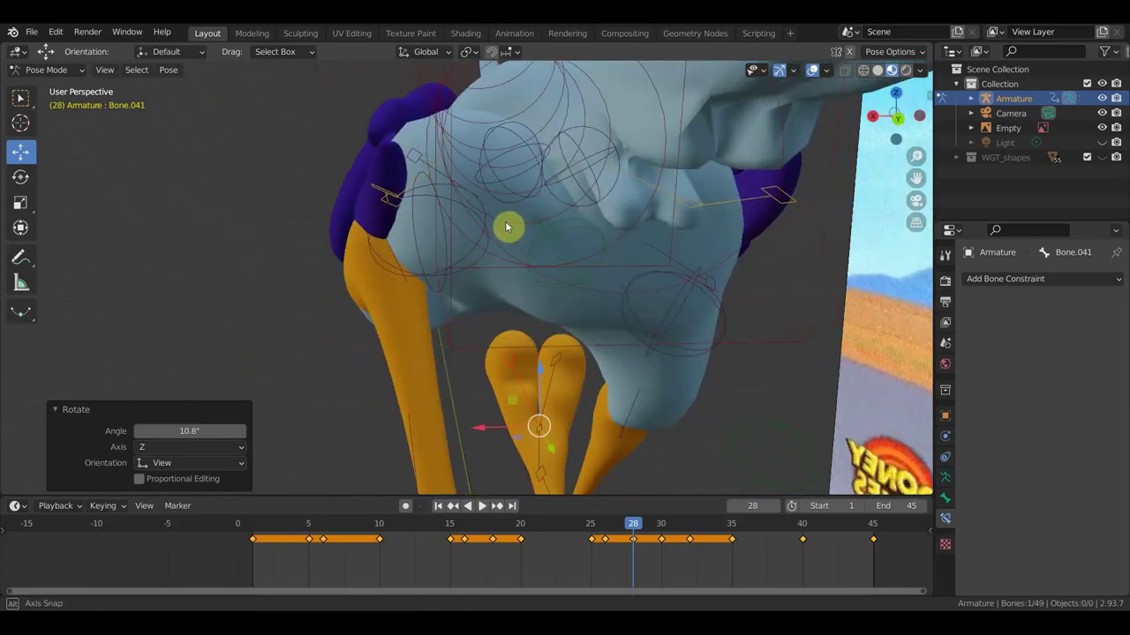
- Rotate upper front leg bone Bone.024 in three passes: 7.01°, 3.82° and -2.33°
click(410, 265)
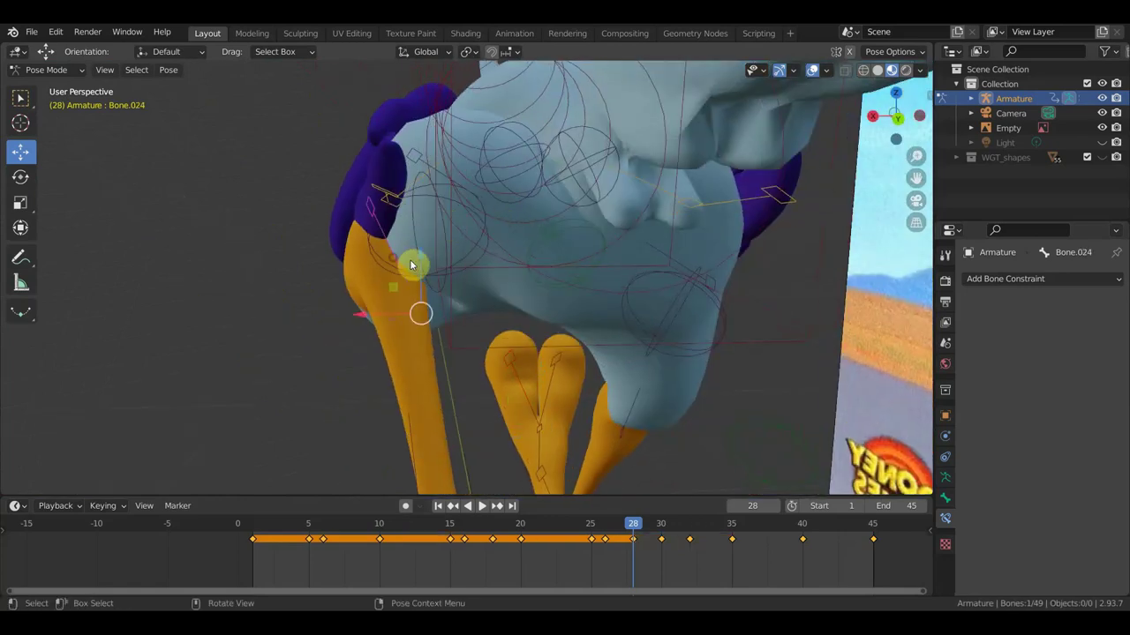
mouse_move(424, 263)
middle_down()
mouse_move(620, 281)
mouse_move(609, 293)
mouse_move(658, 285)
mouse_move(598, 312)
mouse_move(560, 273)
mouse_move(597, 305)
mouse_move(660, 297)
mouse_move(651, 315)
mouse_move(670, 306)
middle_up()
key(r)
click(606, 284)
key(r)
click(652, 303)
key(r)
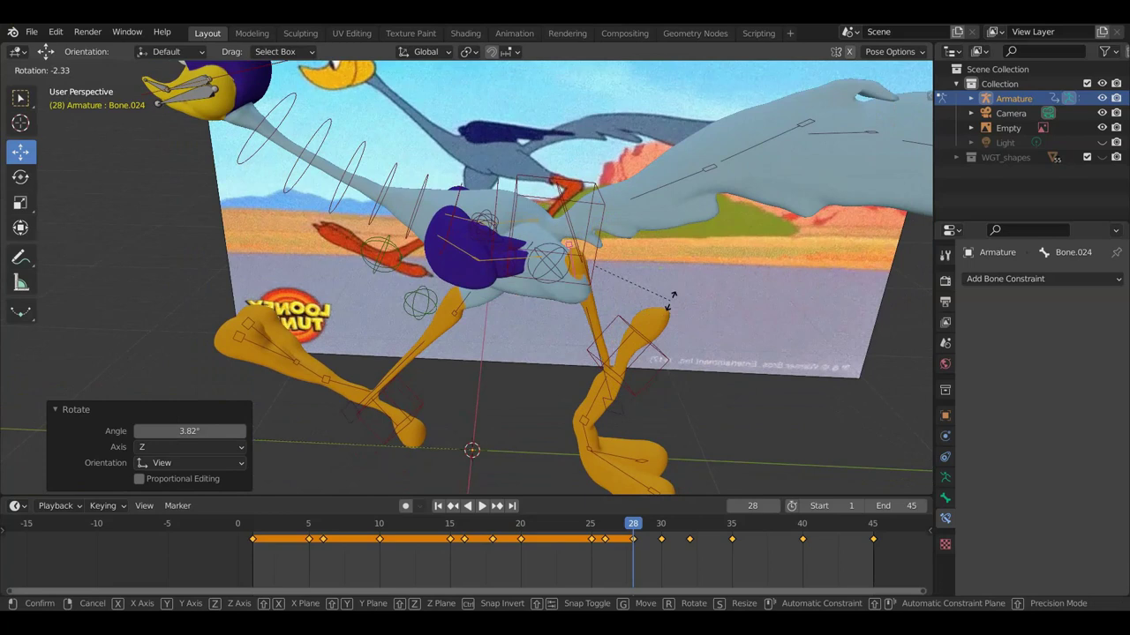
click(671, 304)
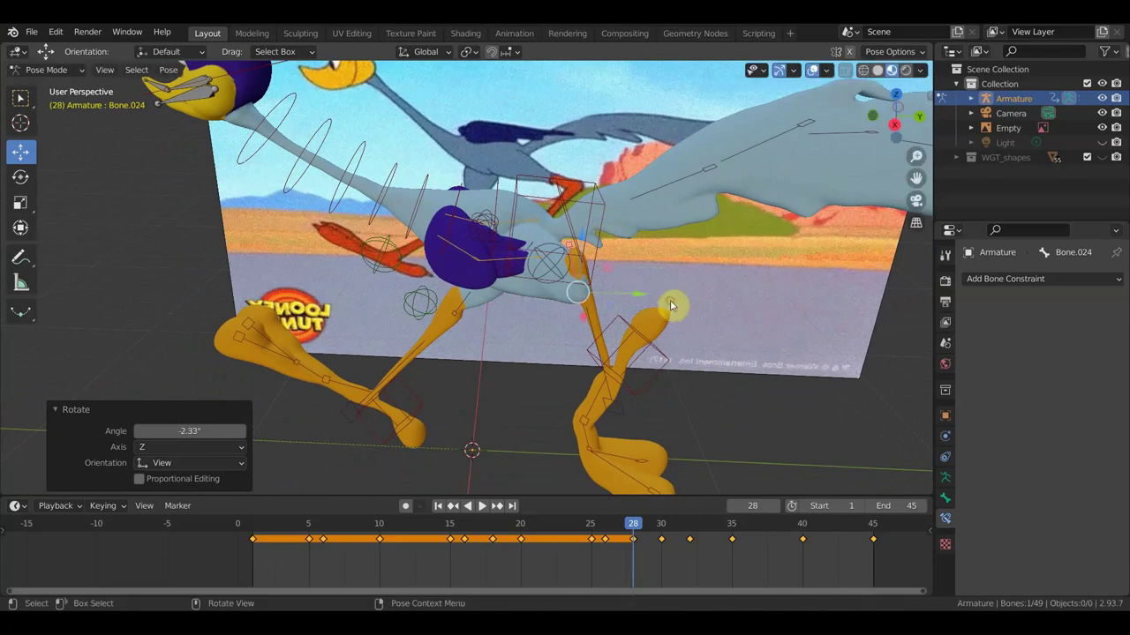
- In Right Ortho view, move front foot Bone.031 to match the reference and keyframe the whole pose at frame 28
click(653, 356)
key(KP_3)
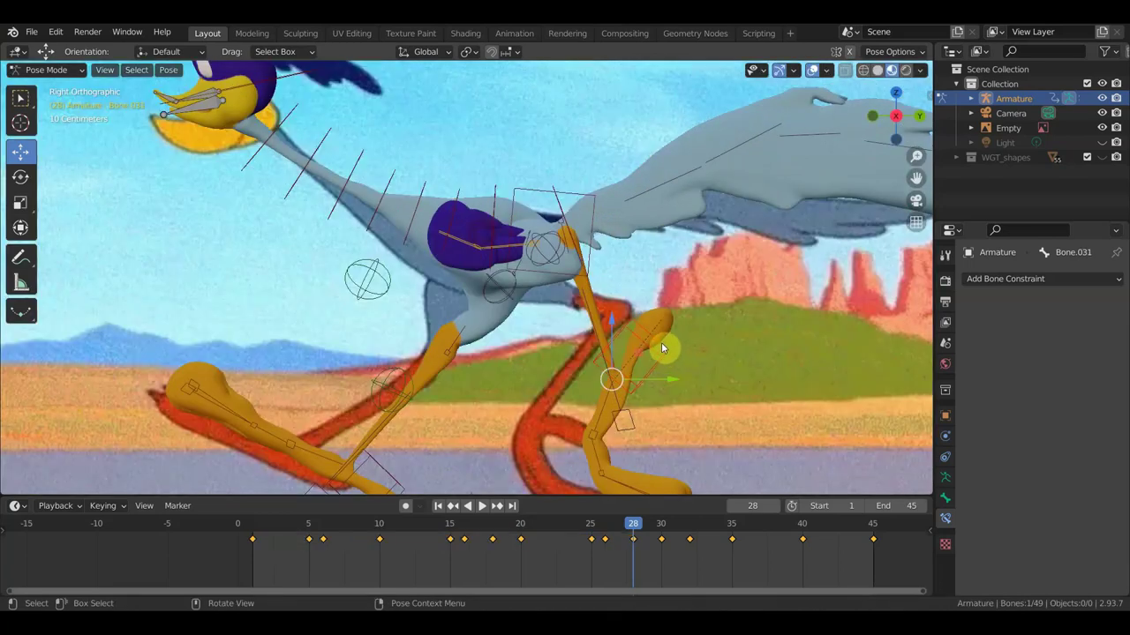
key(g)
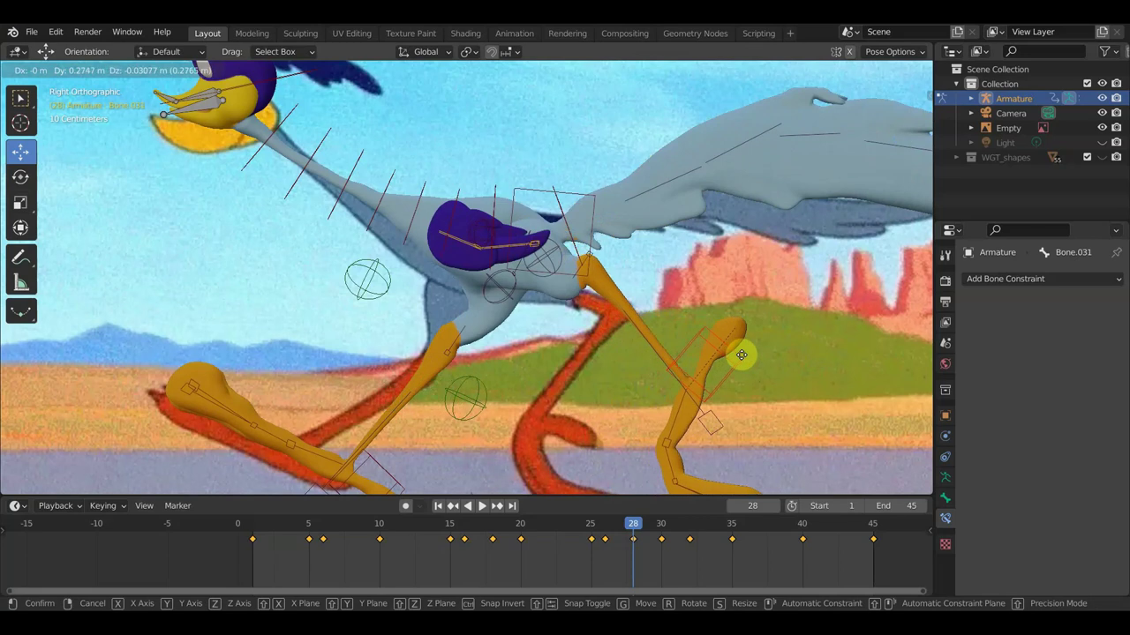
click(750, 357)
key(a)
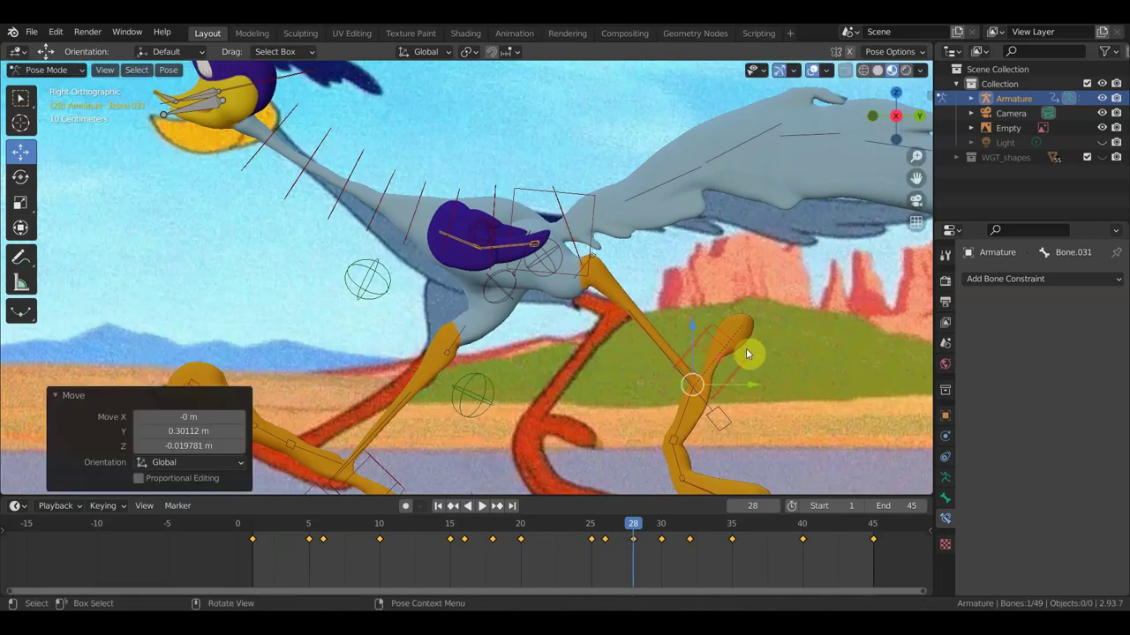
key(i)
click(746, 351)
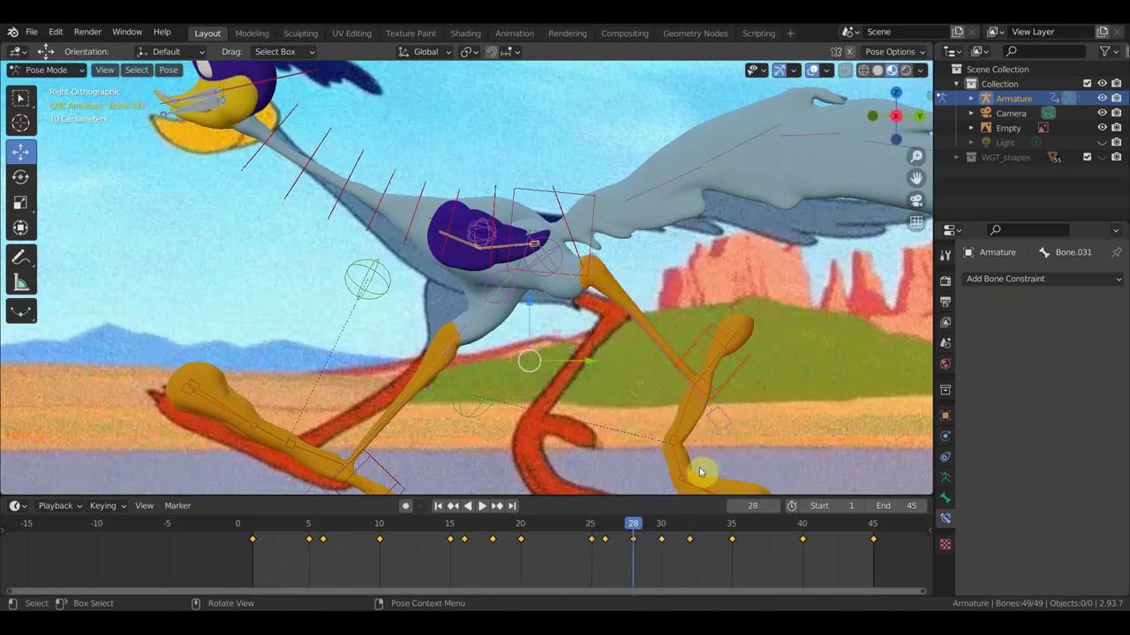
- Preview the run cycle, then rotate the front foot 27.1° and reposition it
key(space)
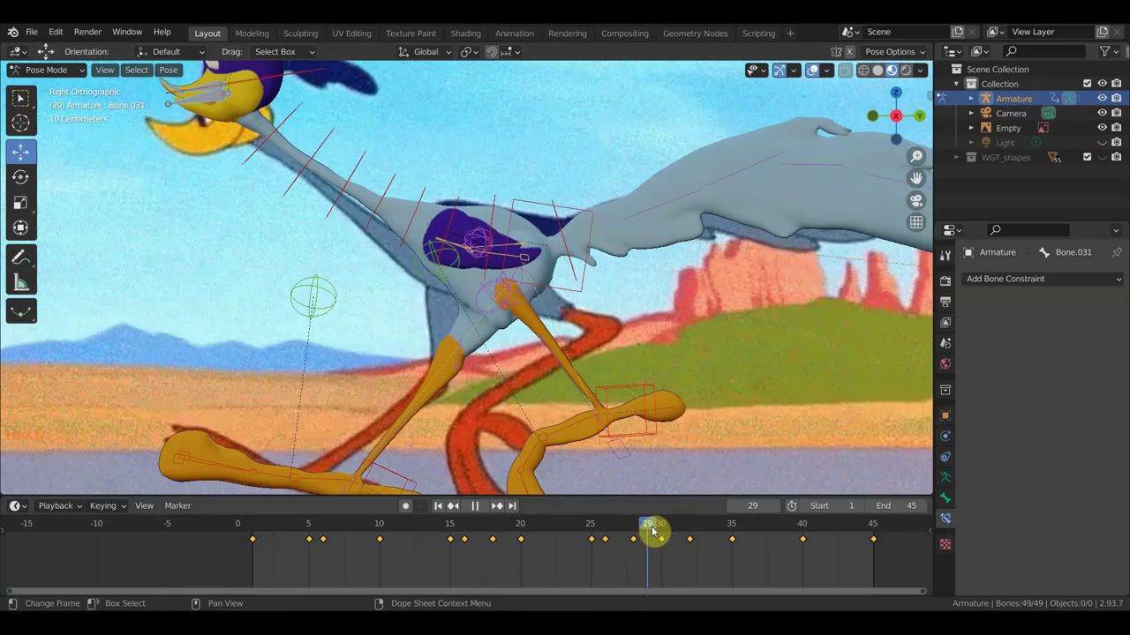
mouse_move(651, 533)
mouse_down()
mouse_move(600, 522)
mouse_move(631, 523)
mouse_up()
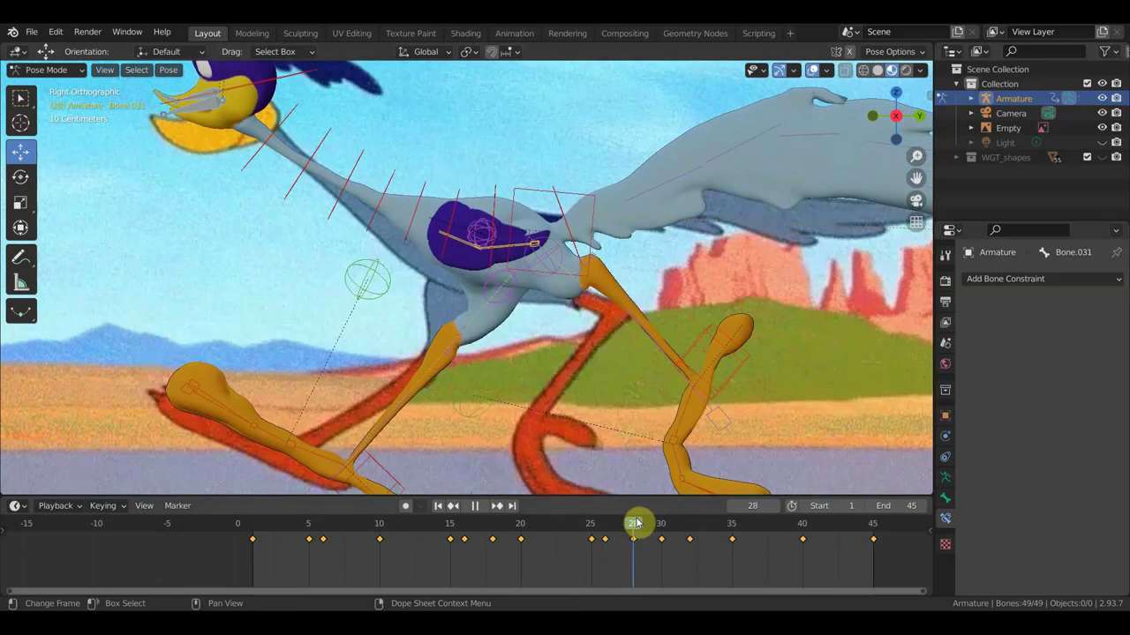
click(703, 338)
scroll(788, 413, down, 2)
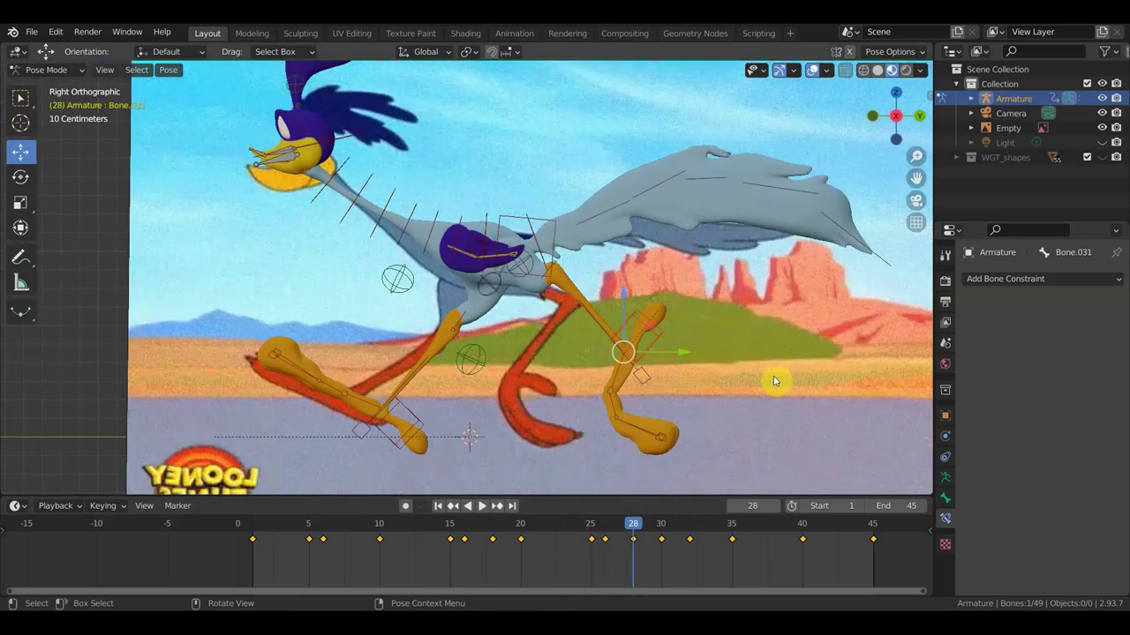
key(r)
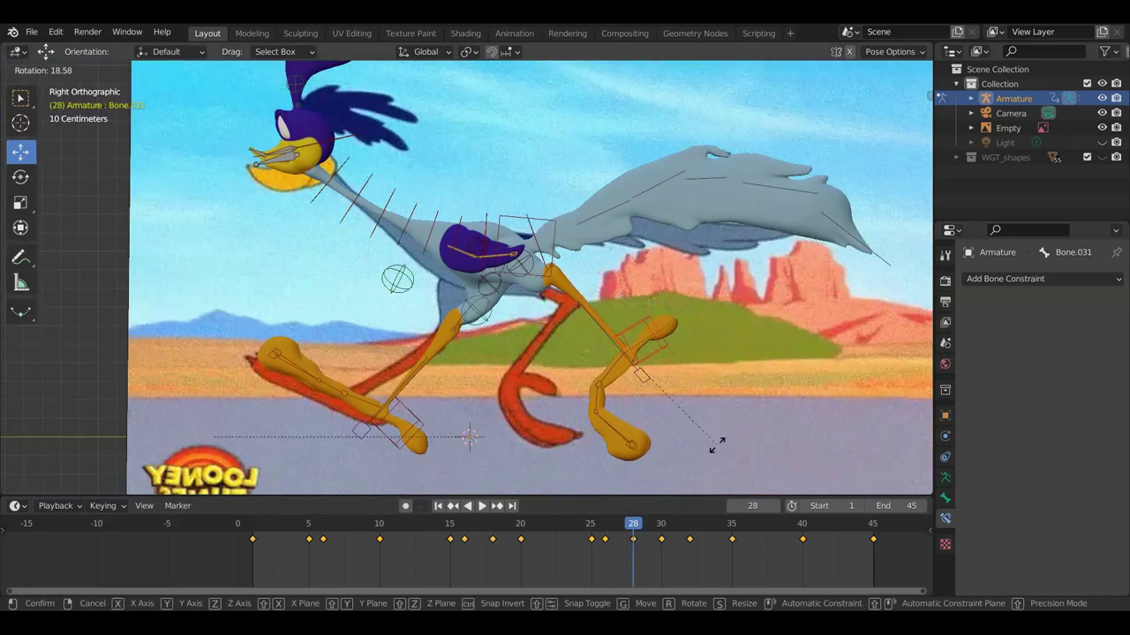
click(699, 455)
key(g)
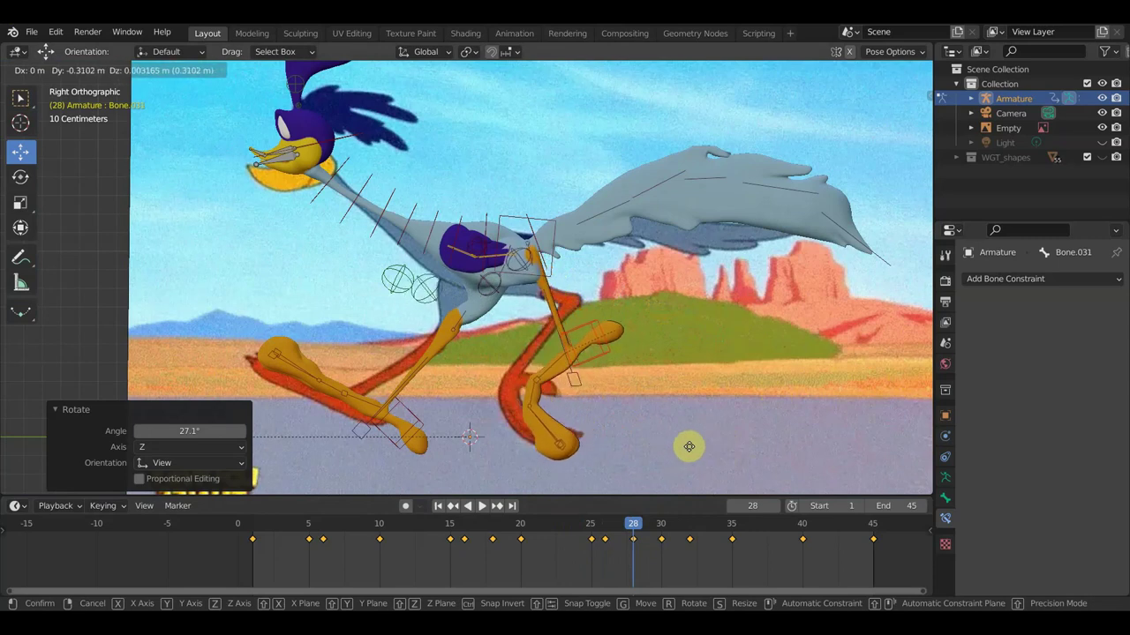
click(709, 455)
scroll(603, 362, up, 1)
scroll(602, 362, up, 2)
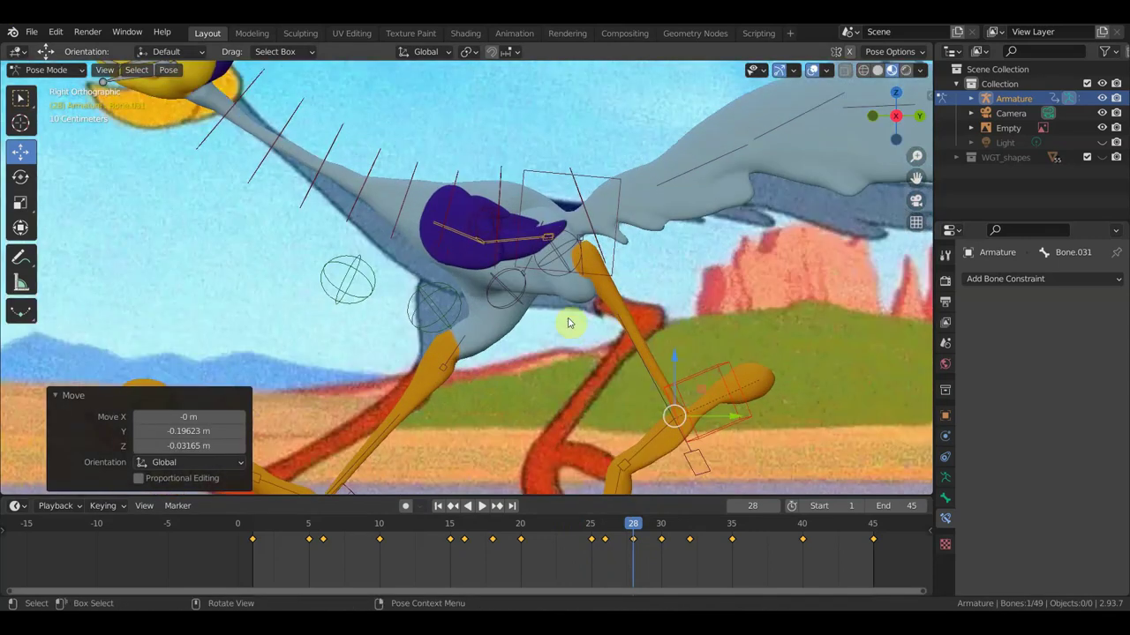
- Rotate upper front leg bone Bone.024 by 5.49° and begin a further rotation
click(582, 278)
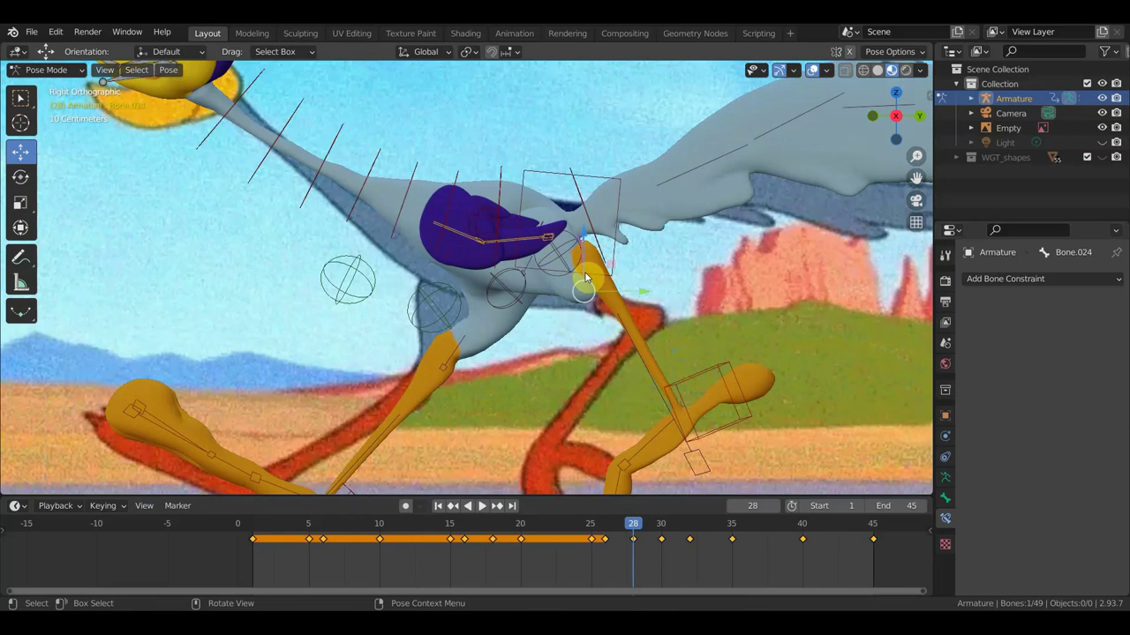
key(r)
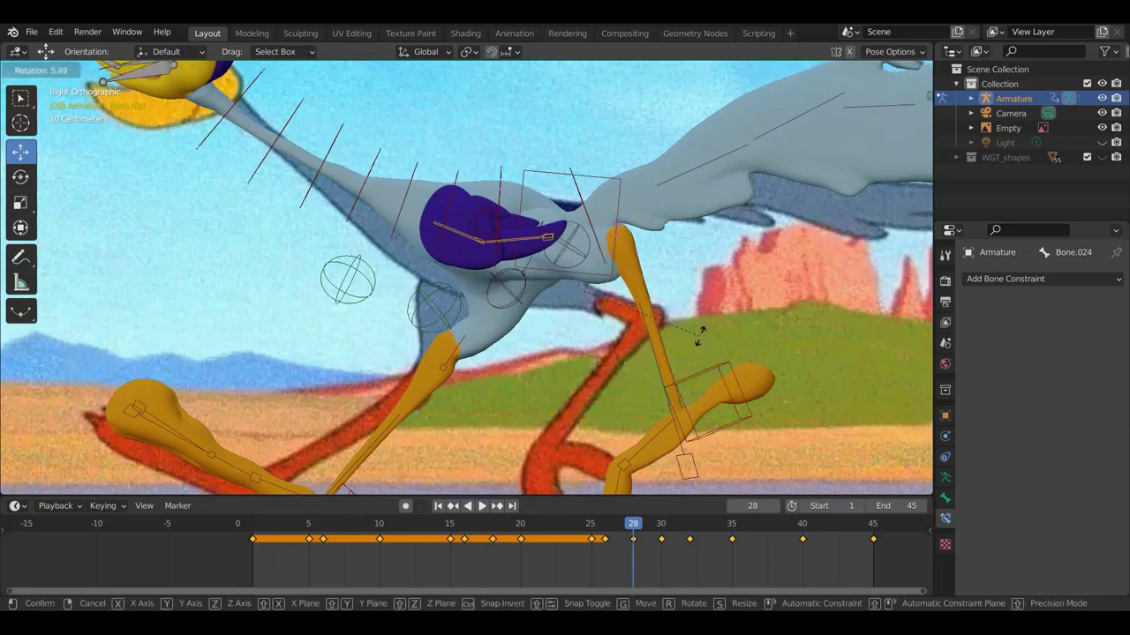
click(700, 340)
key(r)
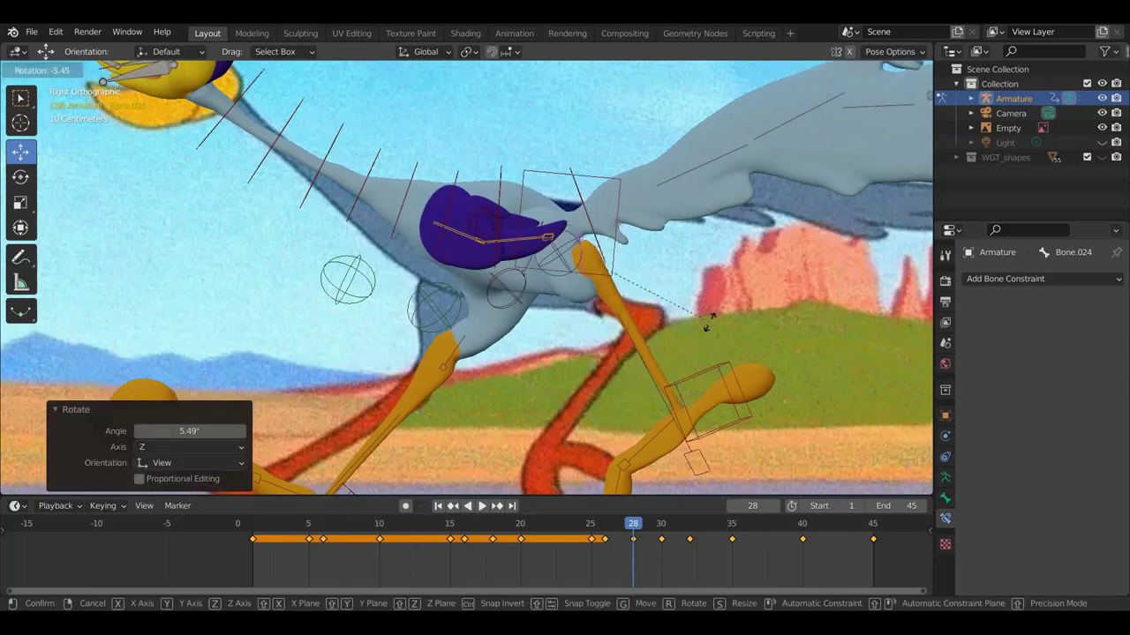
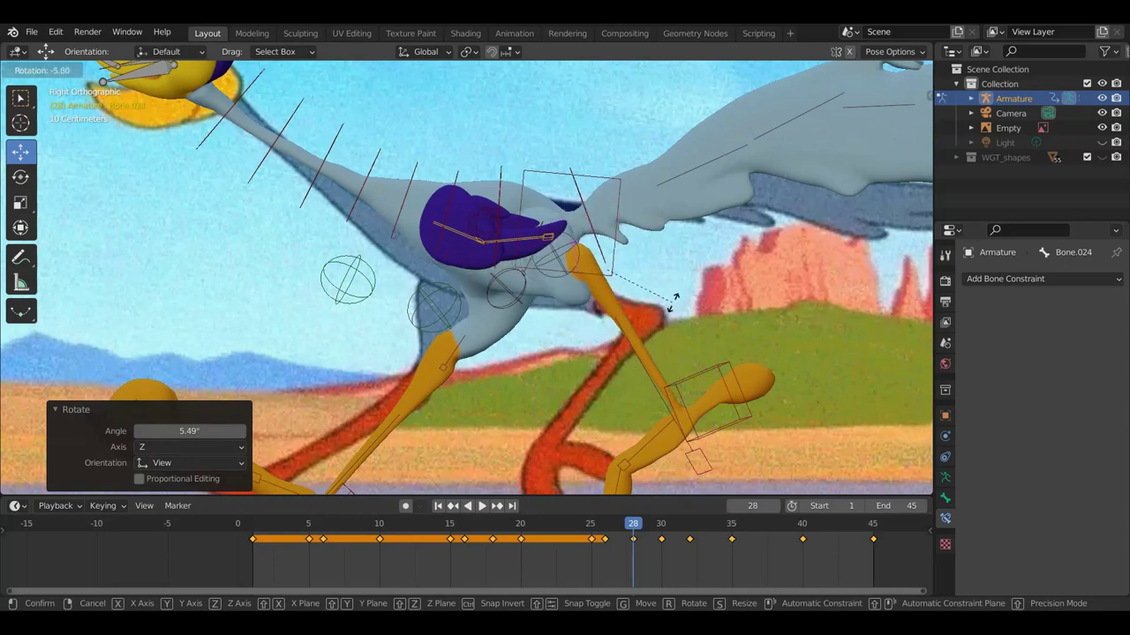
- Fine-tune the leg bone rotation at frame 28 to about 0.31°
click(673, 309)
middle_drag(695, 307, 575, 396)
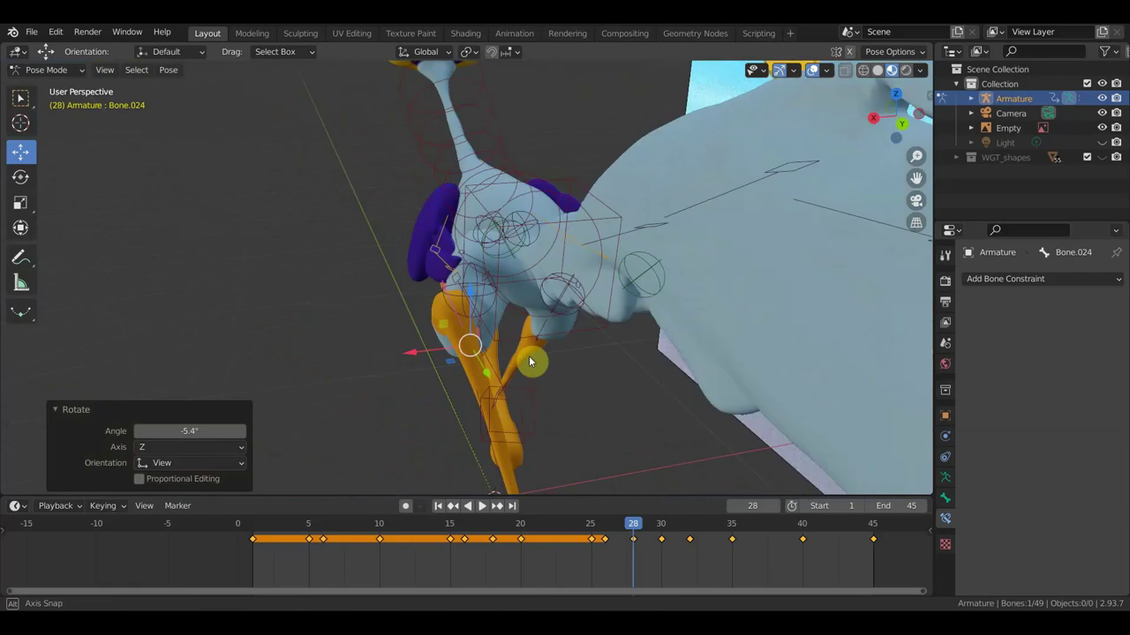
key(r)
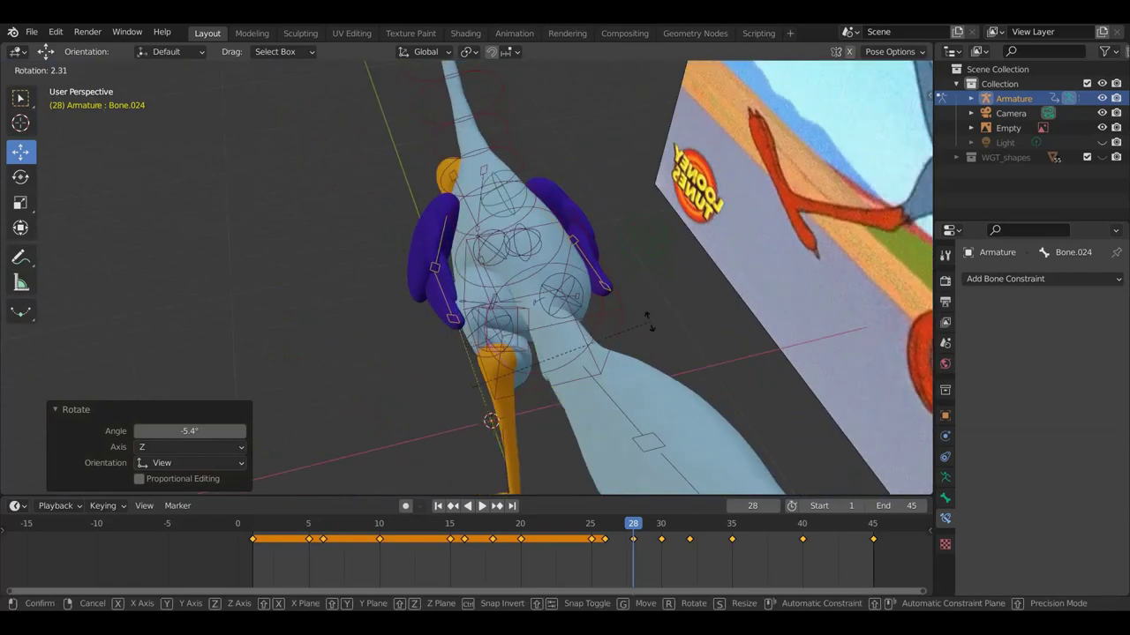
click(615, 335)
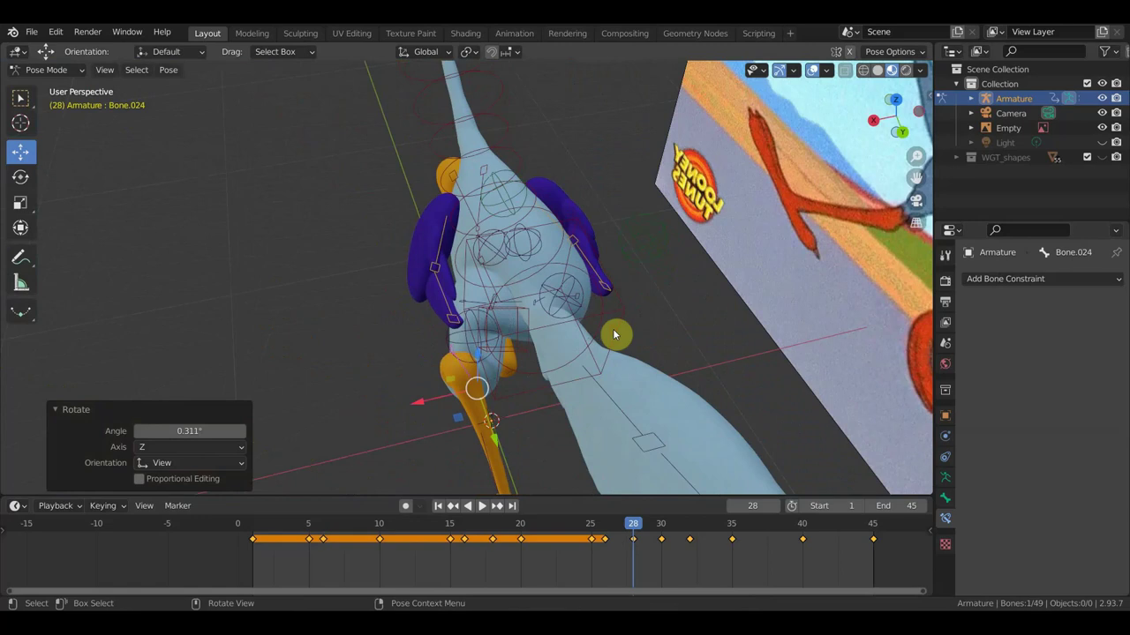
key(KP_3)
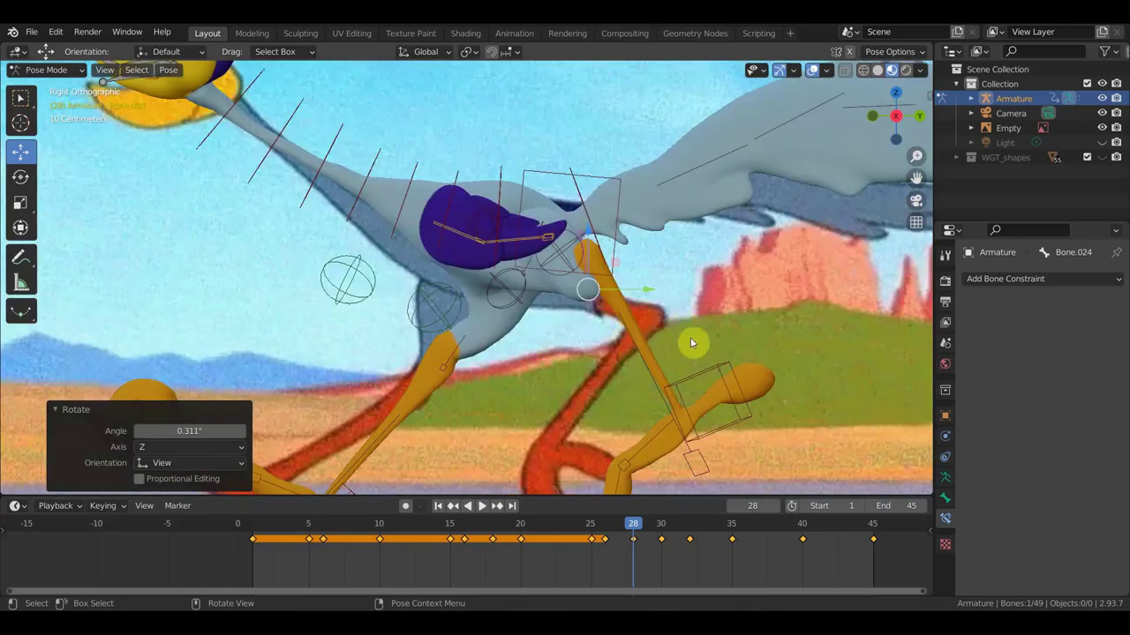
- Keyframe every bone of the rig at frame 28, then move to frame 30
key(a)
key(alt+g)
key(alt+r)
key(k)
click(690, 338)
scroll(691, 344, down, 4)
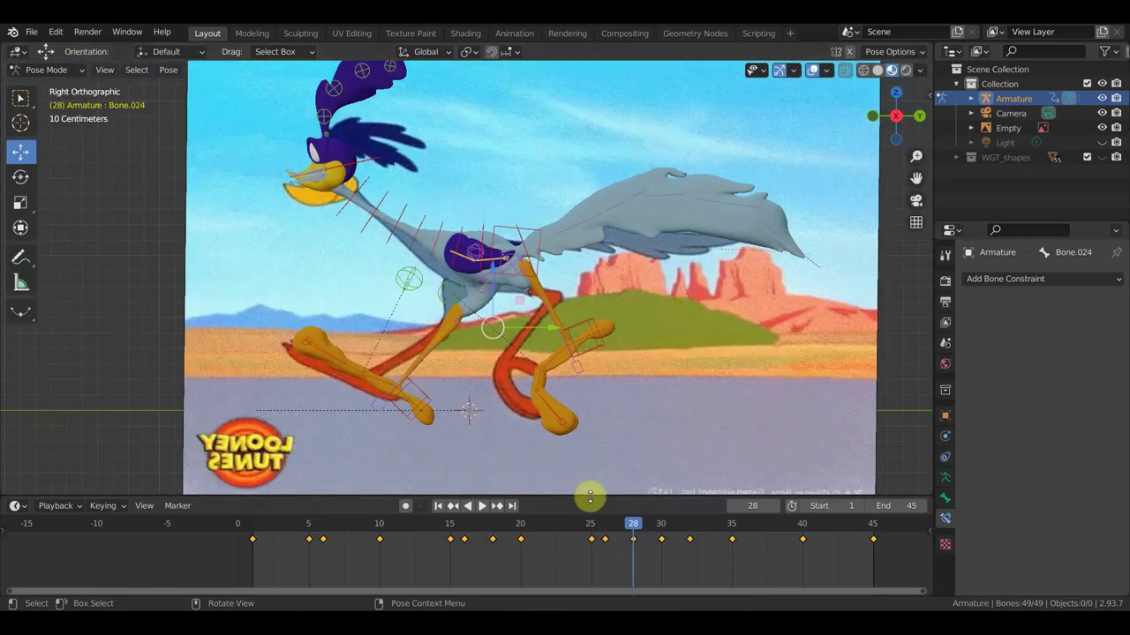
drag(641, 526, 663, 540)
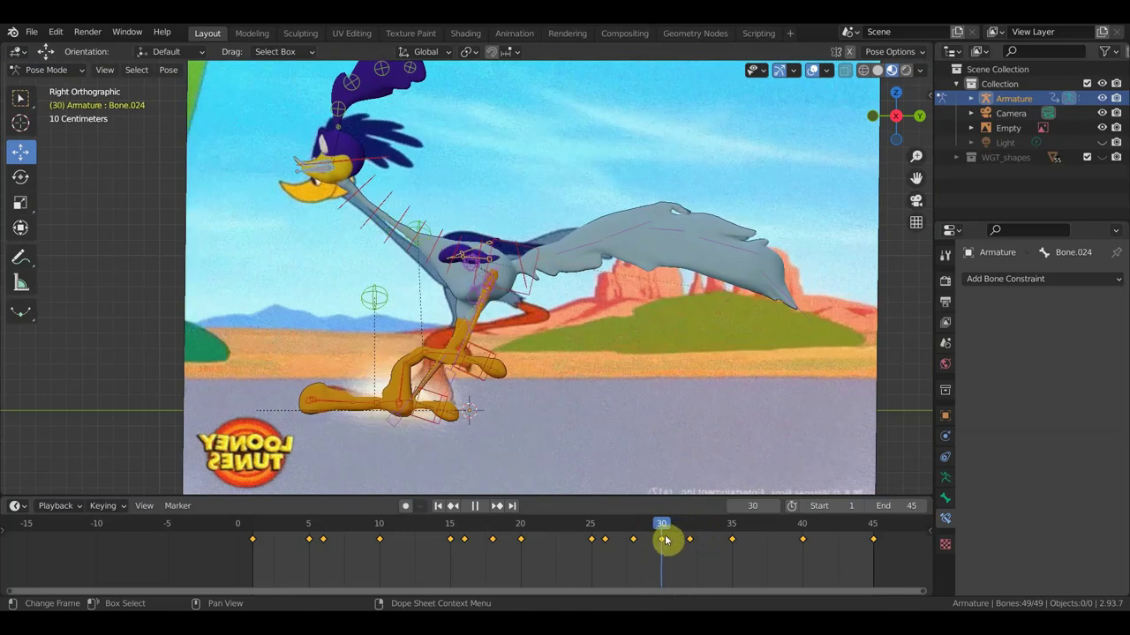
- Select the body bone Bone.024 and tilt it 2.15°
scroll(515, 369, up, 3)
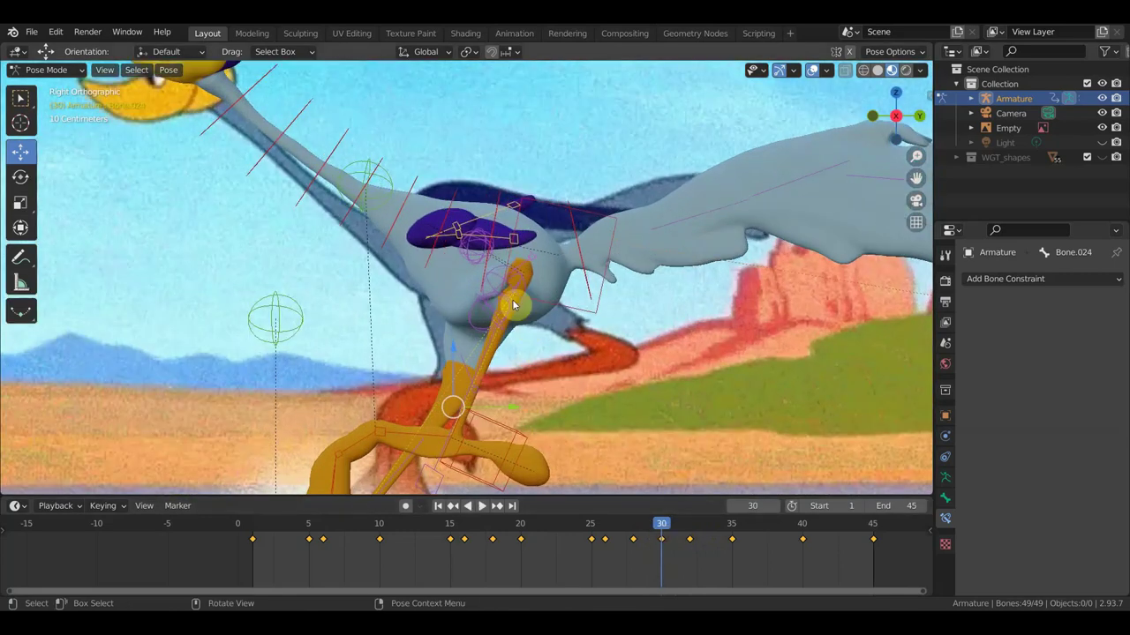
scroll(519, 290, up, 2)
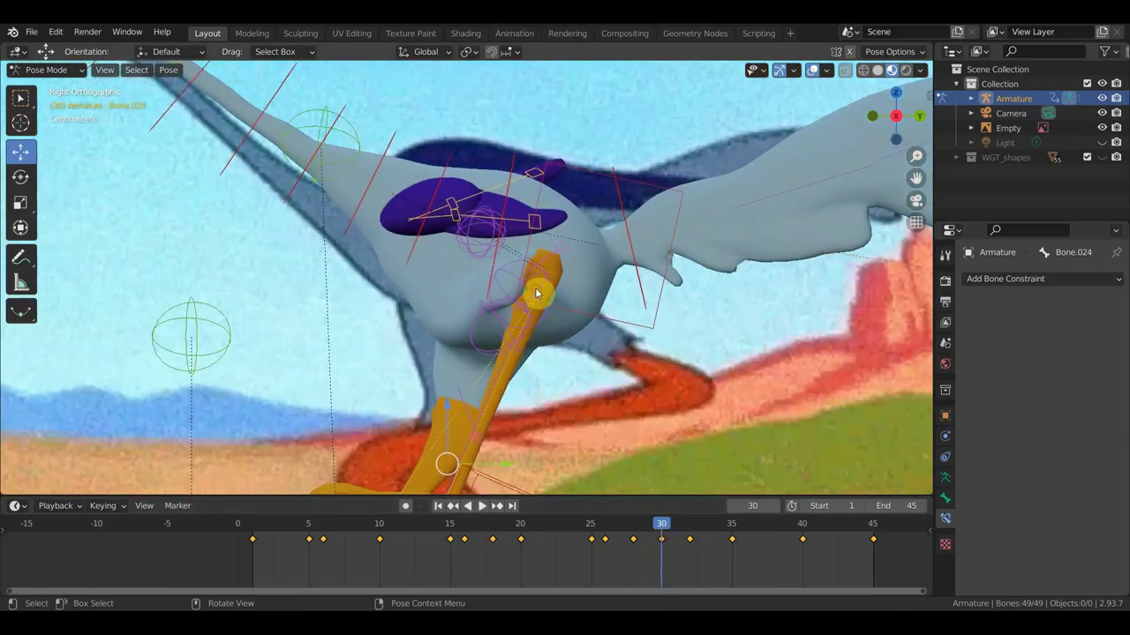
click(537, 295)
mouse_move(536, 295)
middle_down()
mouse_move(628, 325)
mouse_move(644, 316)
mouse_move(618, 327)
middle_up()
click(622, 263)
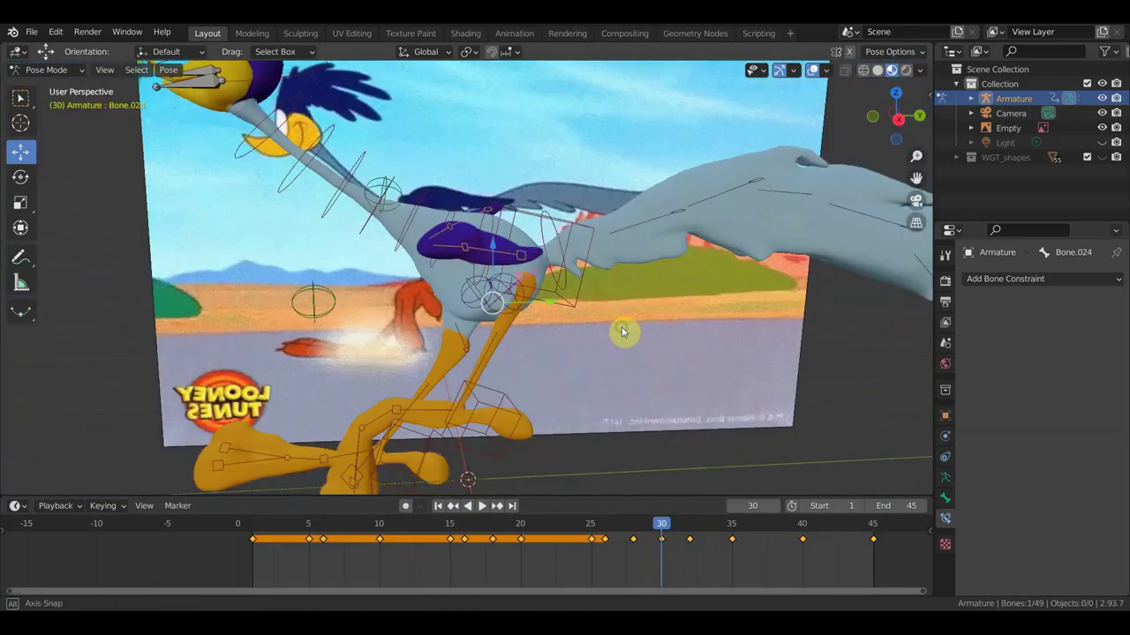
key(r)
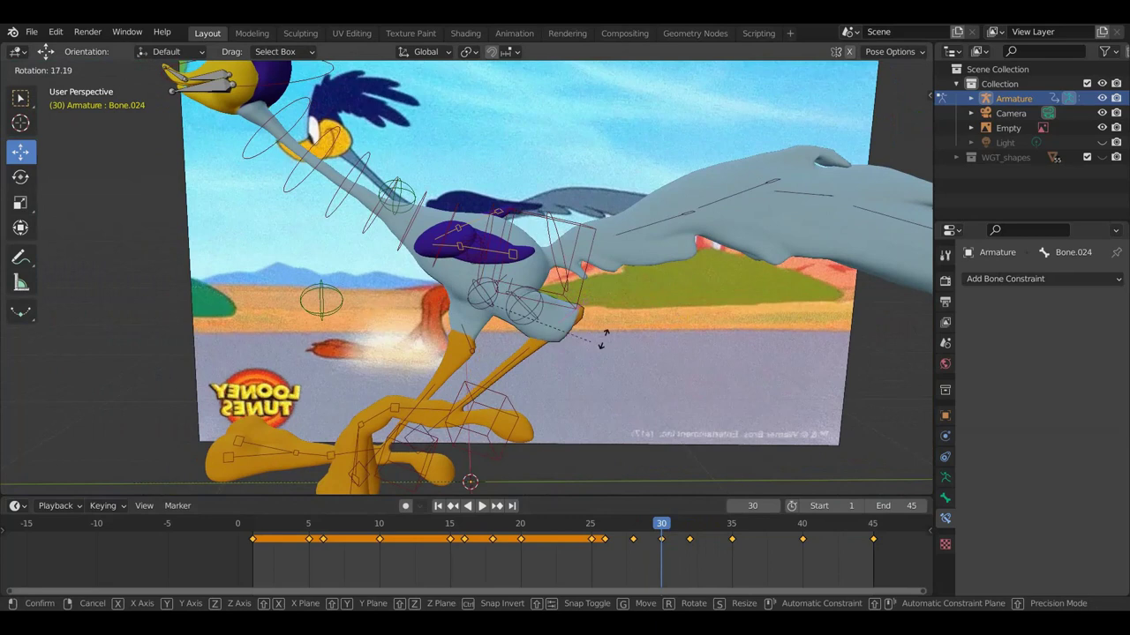
click(624, 322)
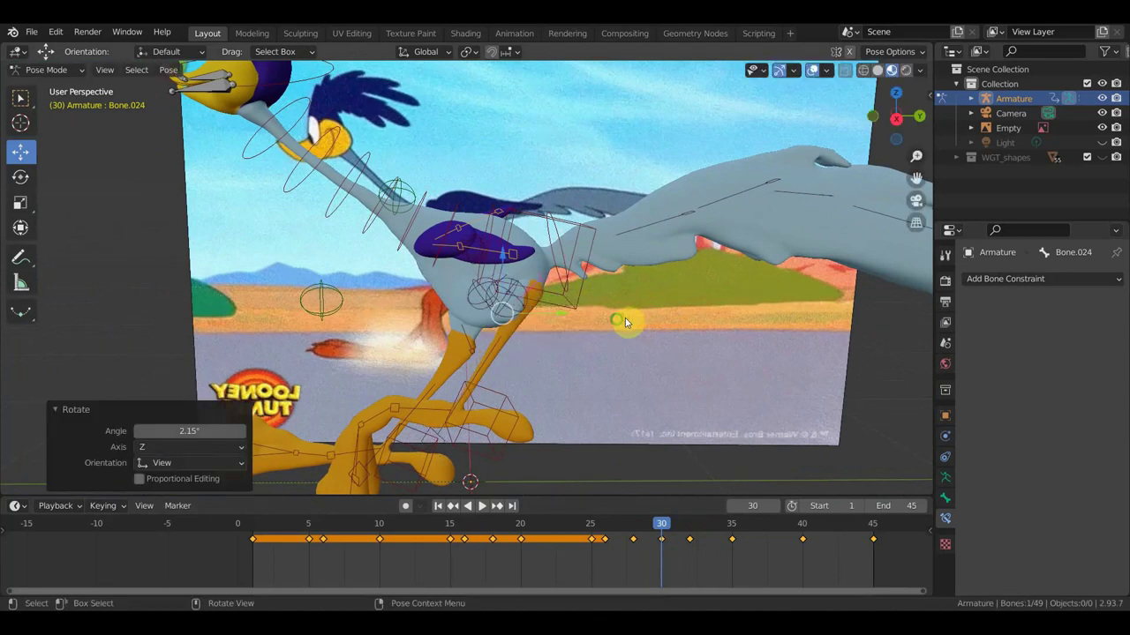
- Rotate Bone.024 twice more, by 3.83° and then -3.46°
middle_drag(625, 322, 494, 416)
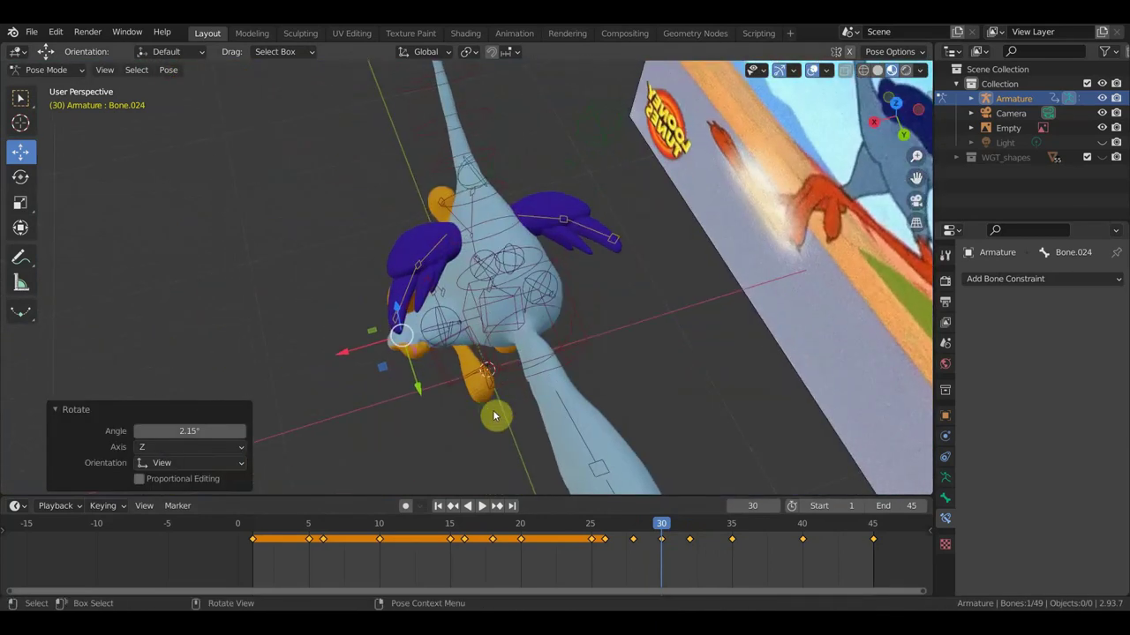
key(r)
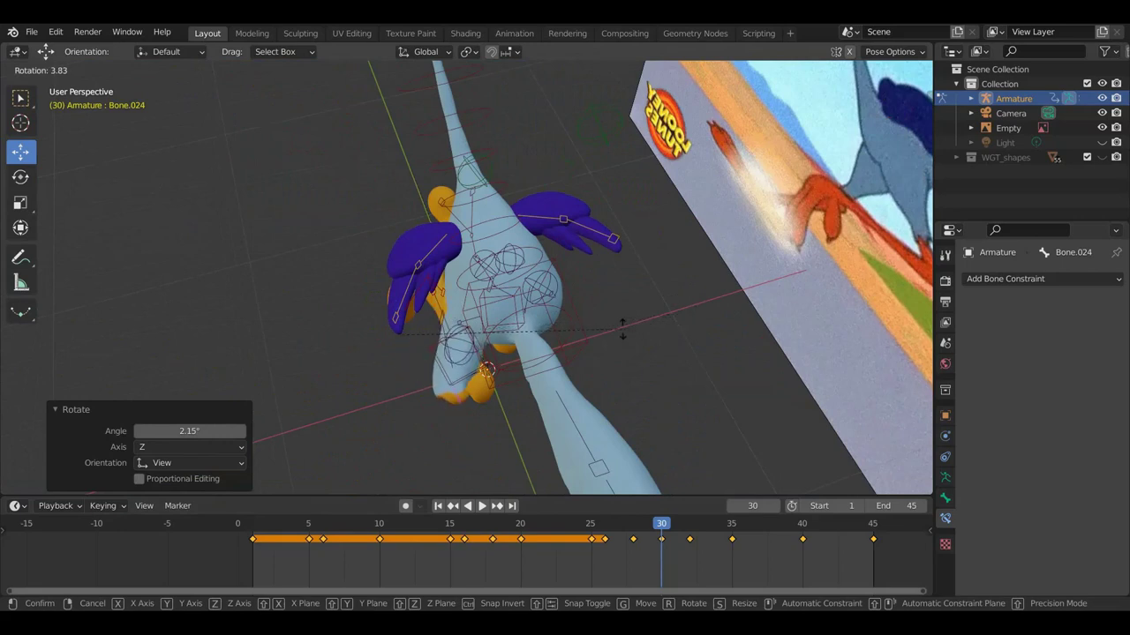
click(622, 327)
middle_drag(612, 336, 750, 245)
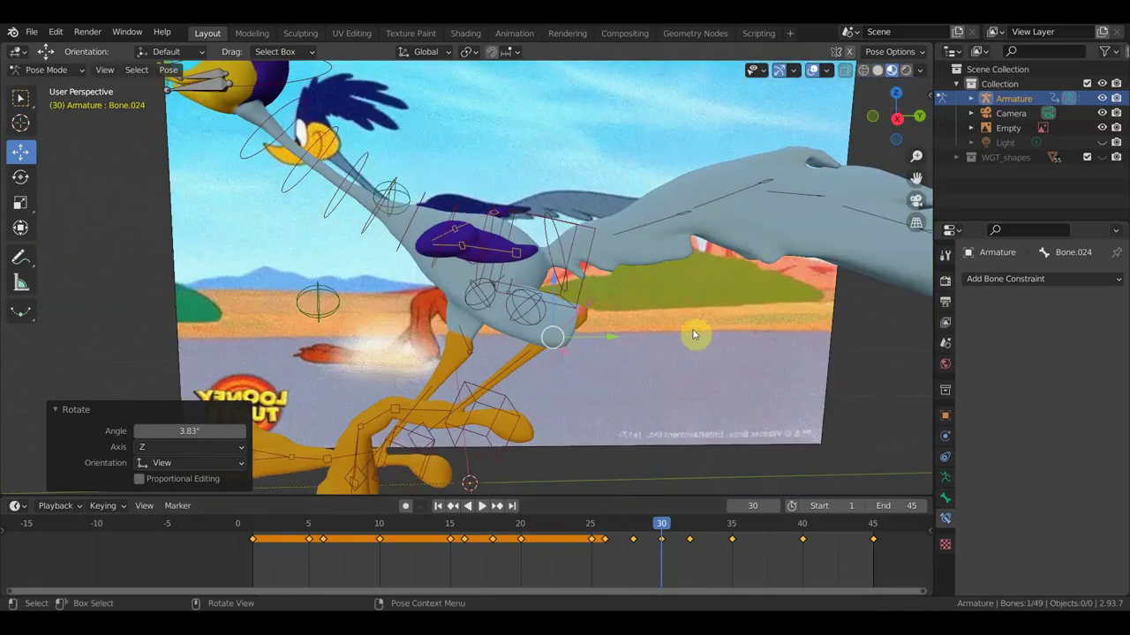
key(r)
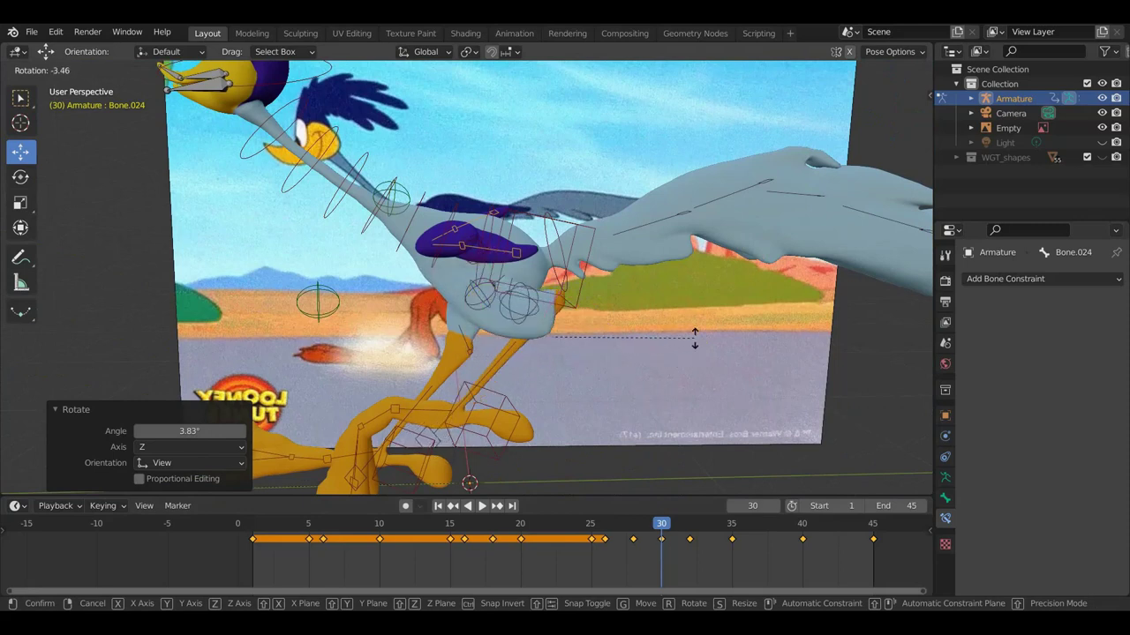
click(695, 339)
- In right side view, lift the Bone.031 leg forward and up toward the body
key(KP_3)
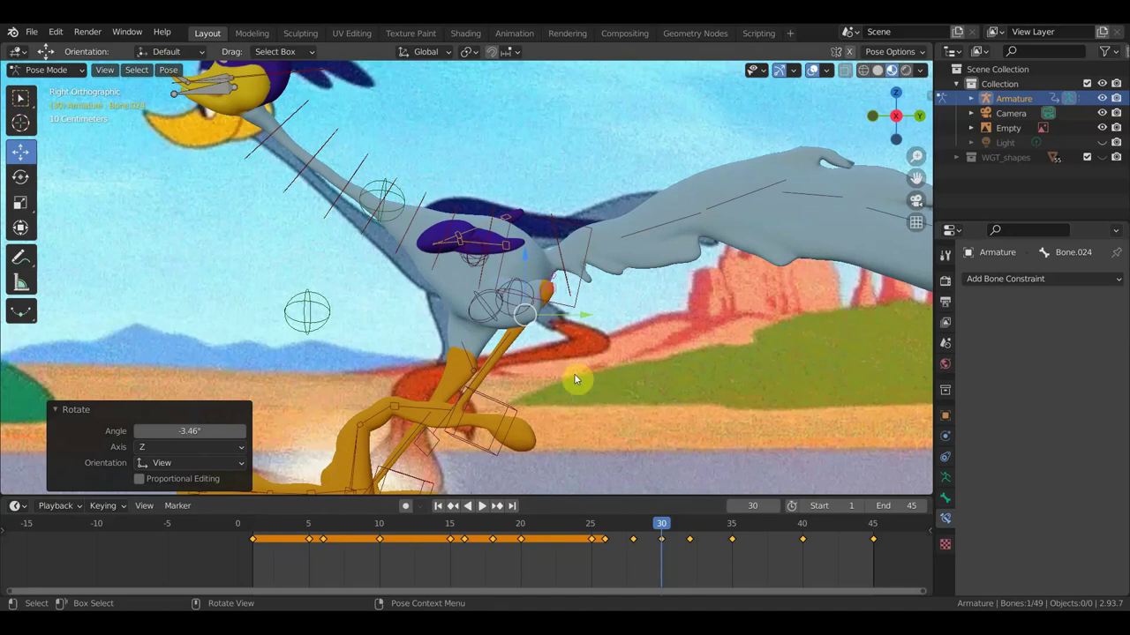
click(506, 387)
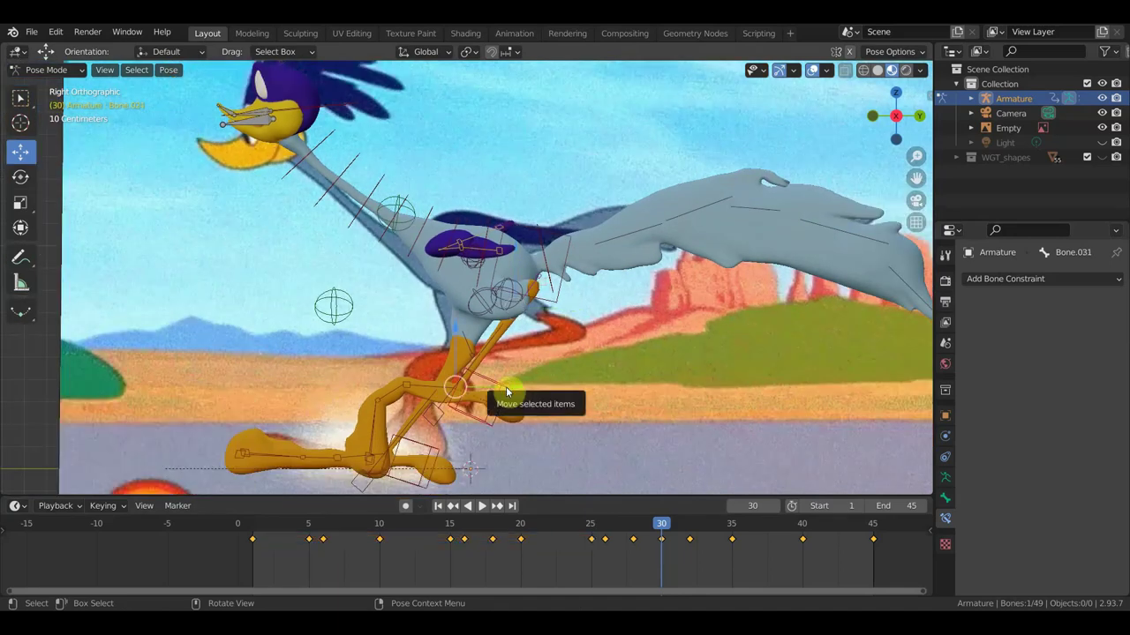
mouse_move(508, 391)
mouse_down()
mouse_move(596, 405)
mouse_move(548, 359)
mouse_up()
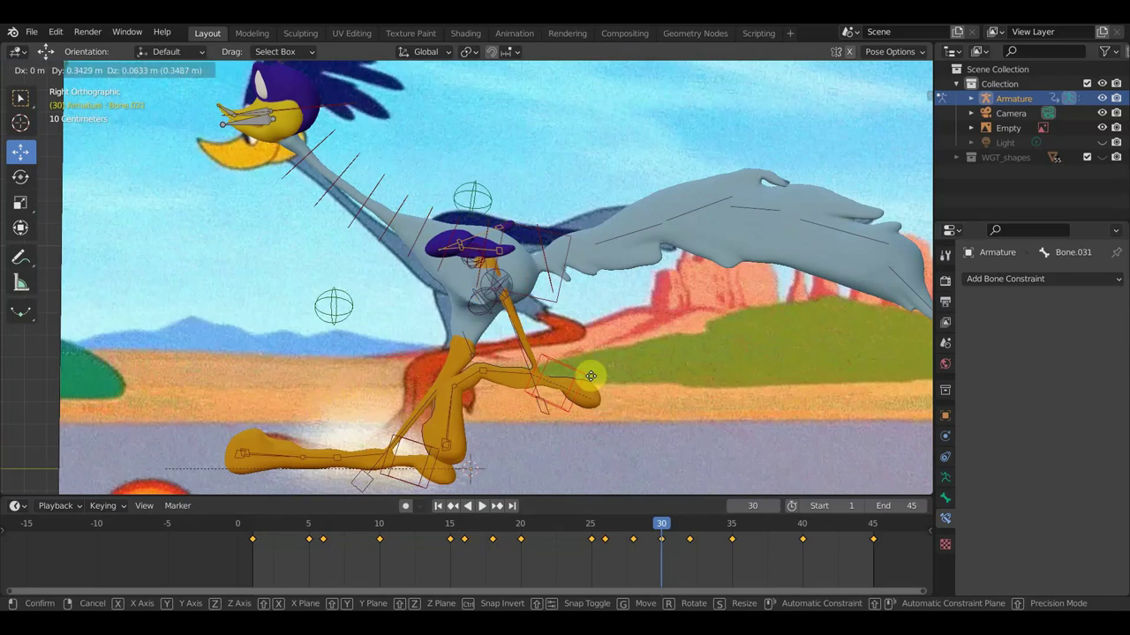
drag(548, 359, 538, 363)
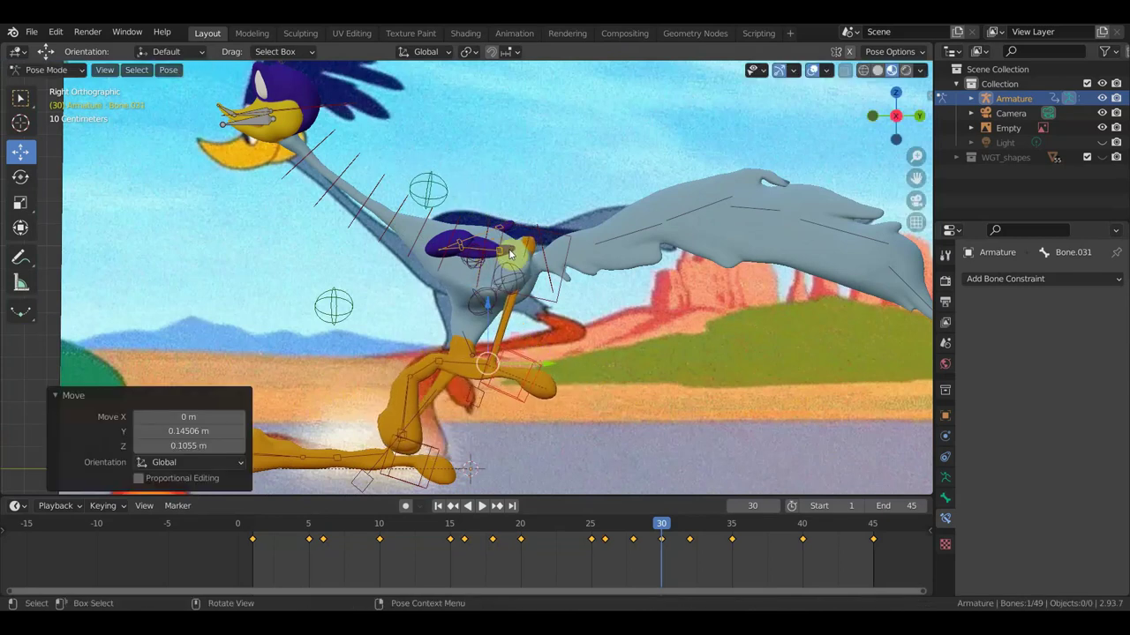
- Tilt the body bone Bone.024 to 44.8°
click(526, 250)
key(r)
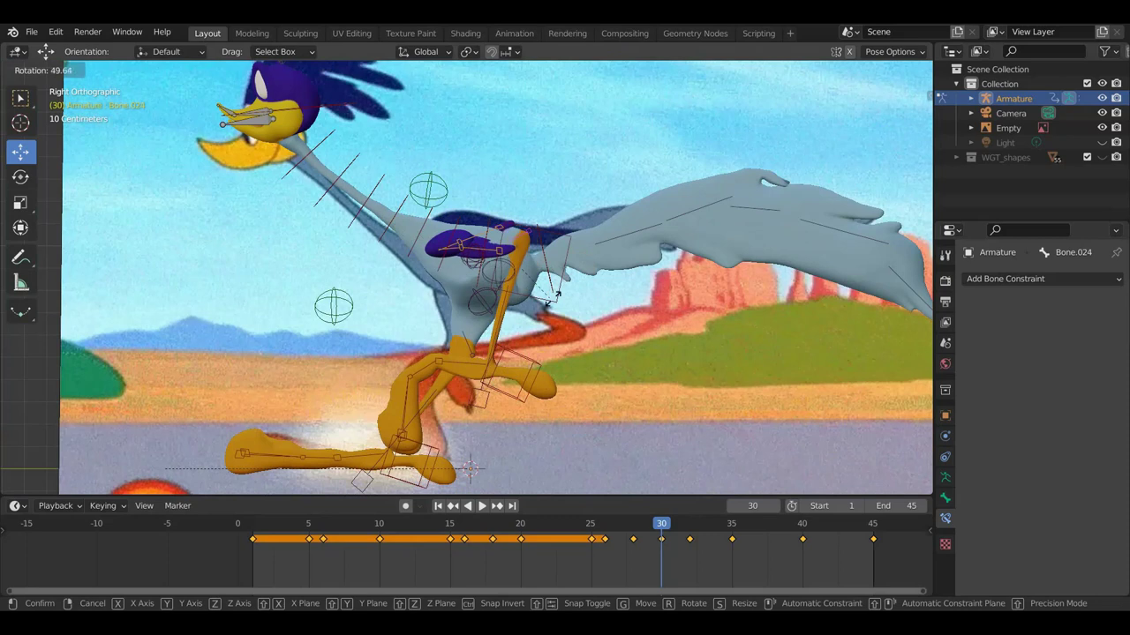
click(554, 294)
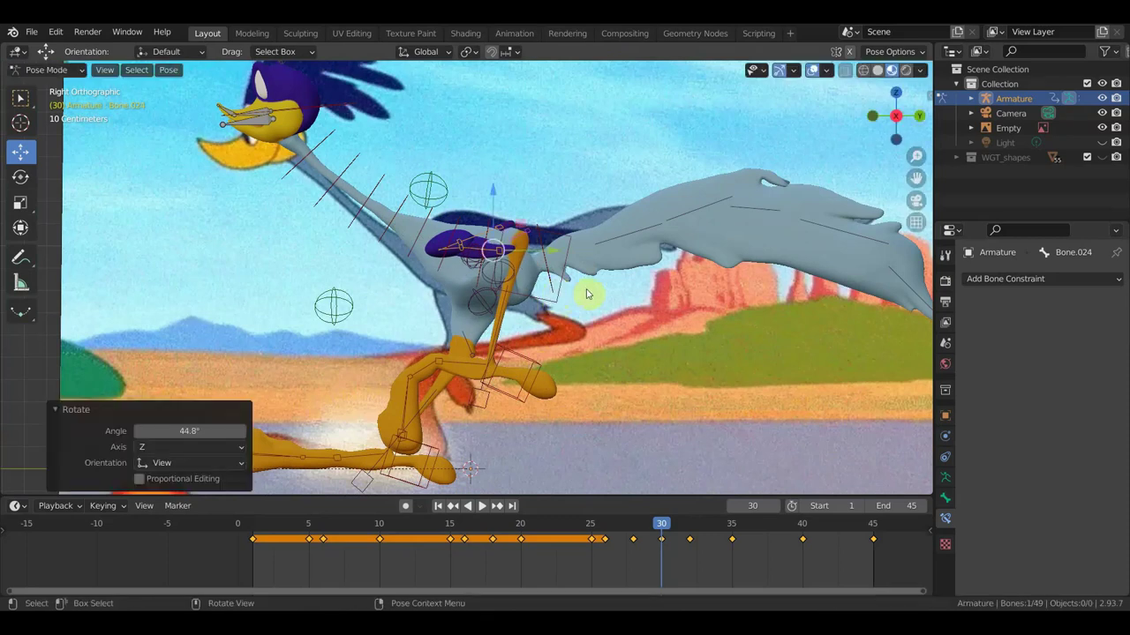
mouse_move(491, 273)
middle_down()
mouse_move(606, 315)
mouse_move(686, 281)
middle_up()
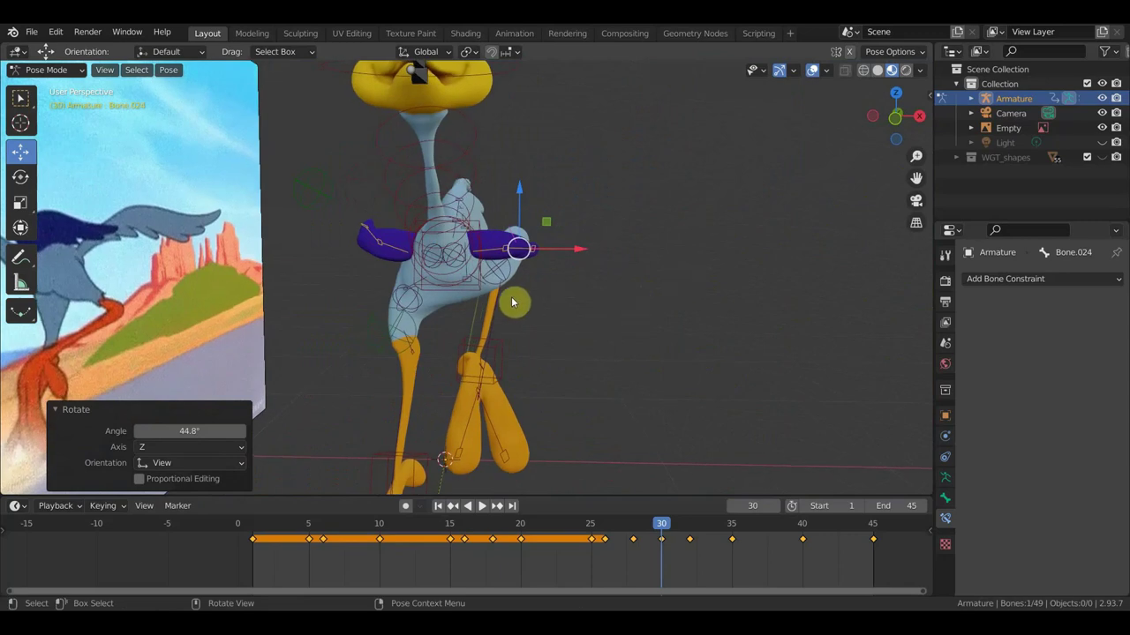
- Rotate the wing bone Bone.026, and rotate Bone.030 by 3.79°
click(512, 270)
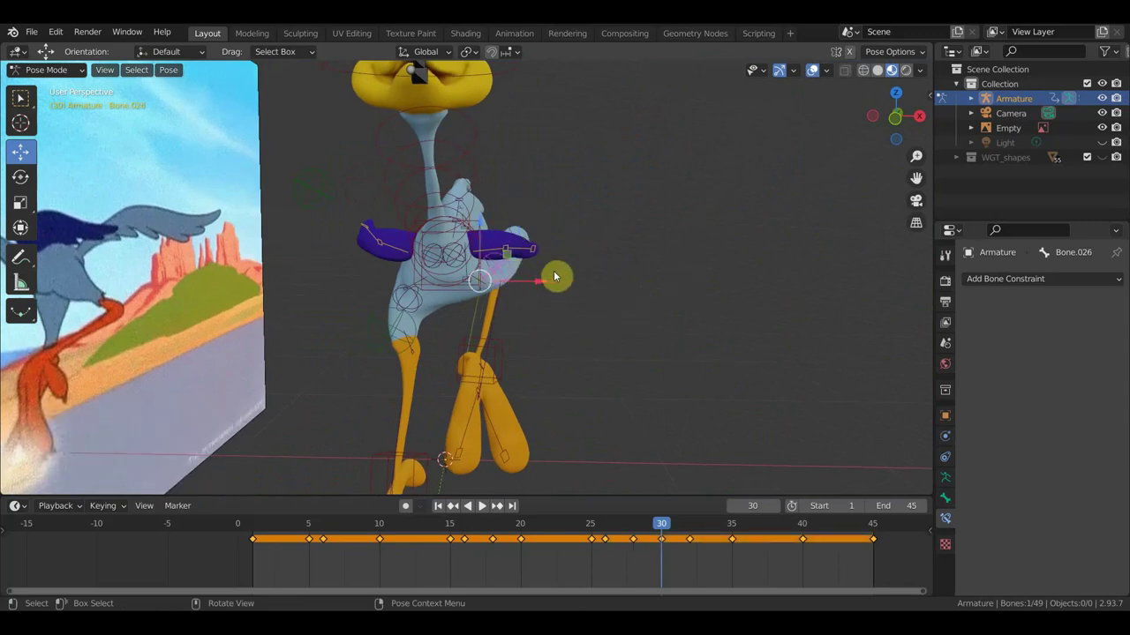
key(r)
click(623, 304)
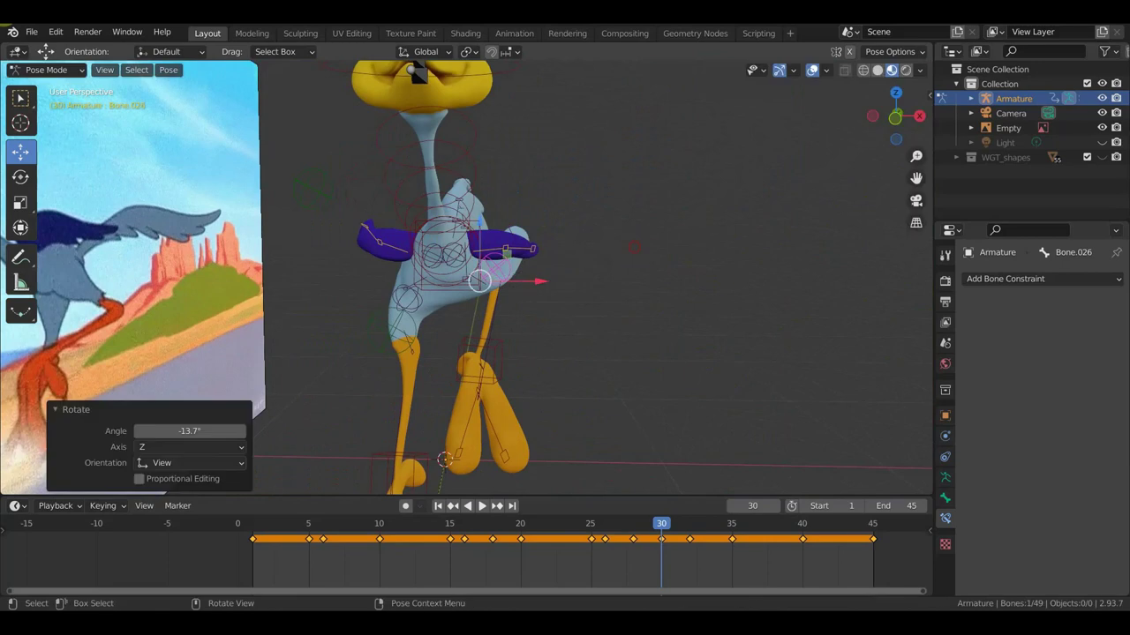
mouse_move(618, 304)
middle_down()
mouse_move(358, 324)
mouse_move(323, 373)
mouse_move(379, 327)
mouse_move(425, 321)
mouse_move(393, 291)
middle_up()
click(443, 286)
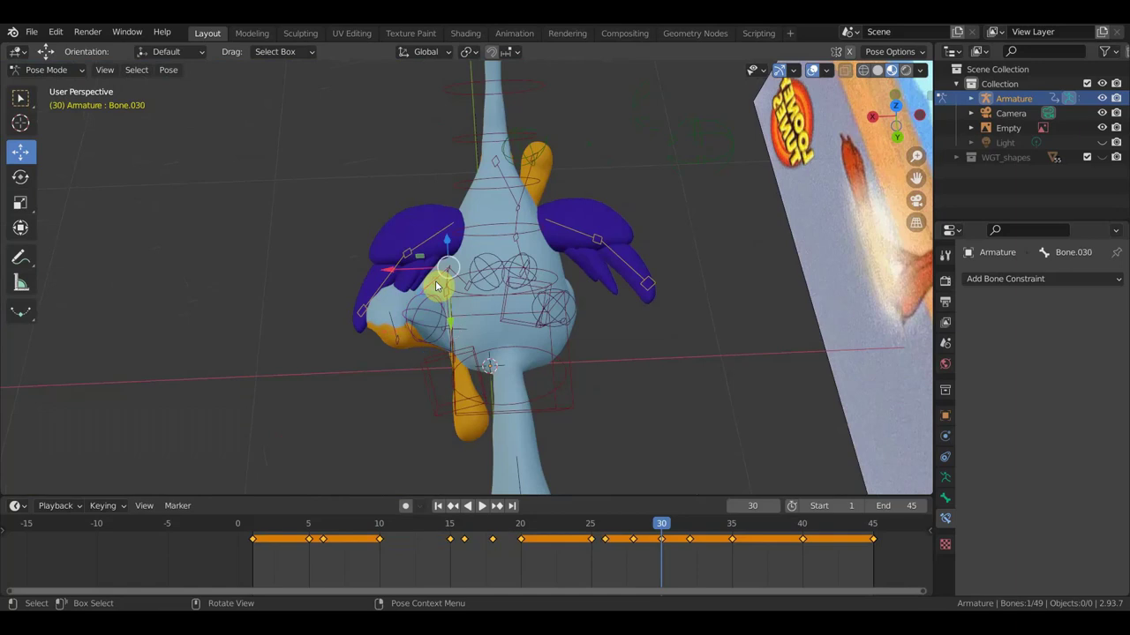
key(r)
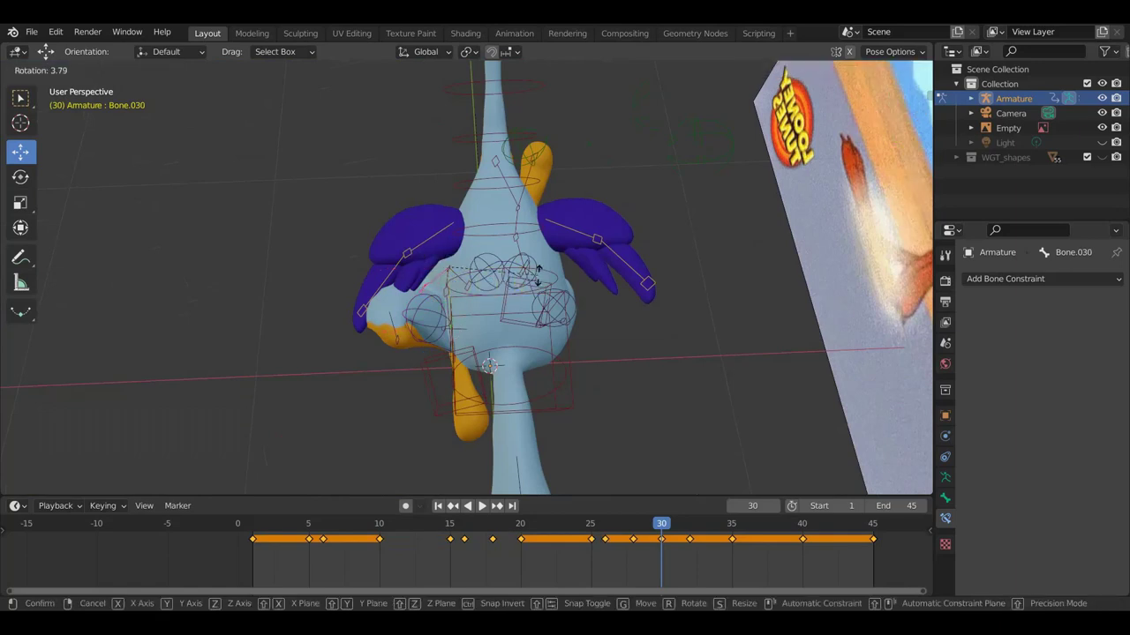
click(534, 275)
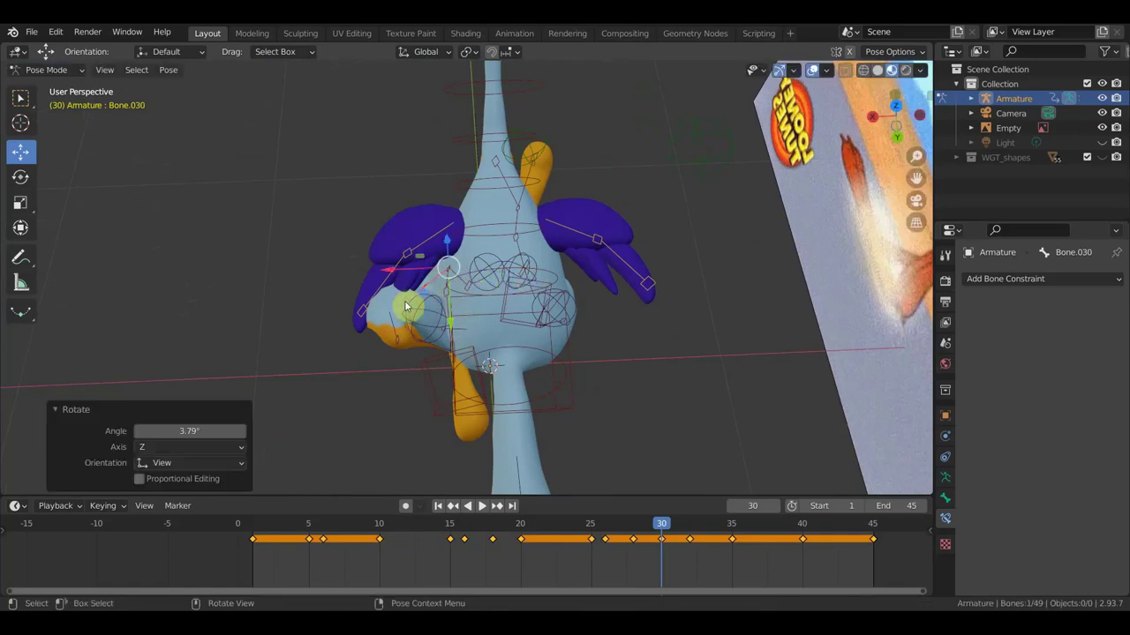
mouse_move(435, 309)
middle_down()
mouse_move(670, 200)
mouse_move(587, 226)
middle_up()
- Rotate the body bone Bone.024 at frame 30
click(548, 224)
key(r)
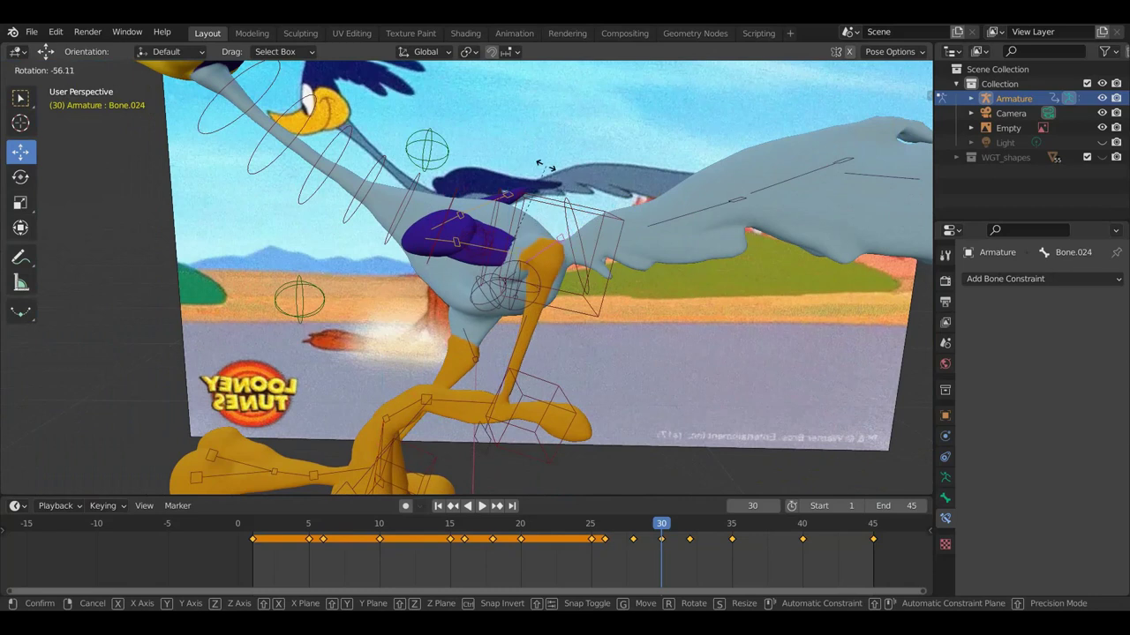
click(508, 190)
middle_drag(565, 262, 739, 268)
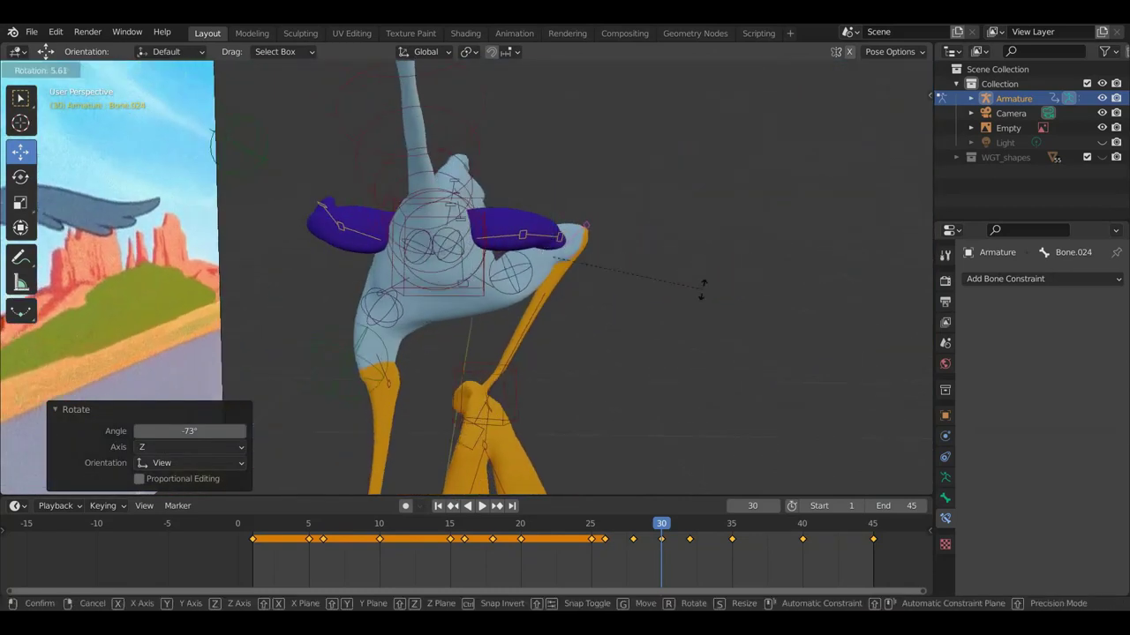
- Turn the upper leg bone in two rotations, ending at 47.5°
key(r)
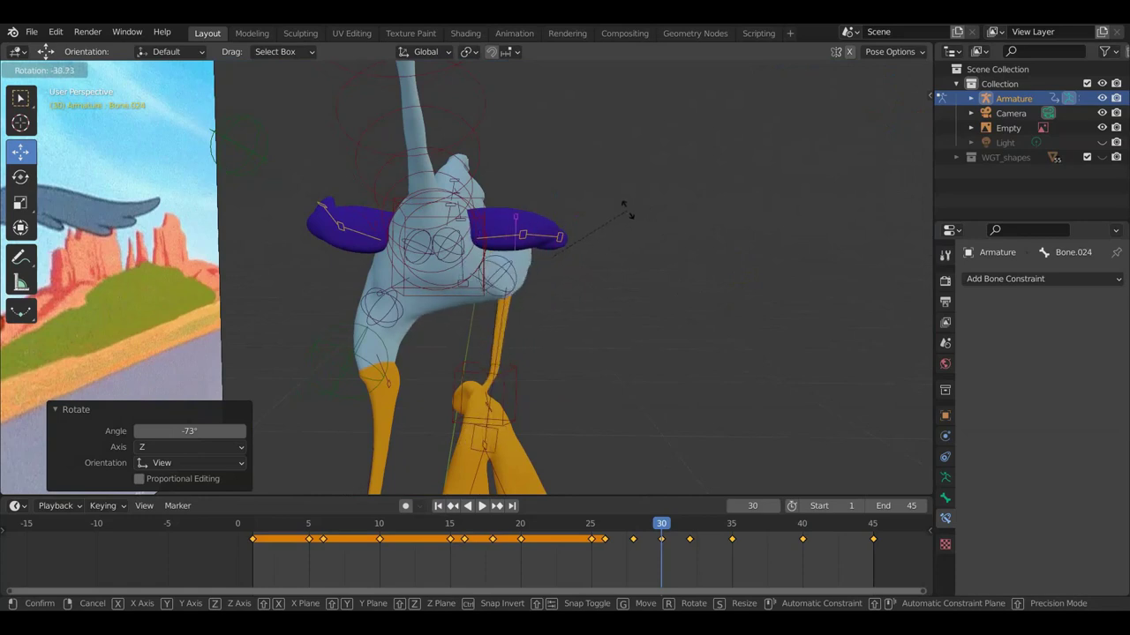
click(625, 210)
mouse_move(636, 231)
middle_down()
mouse_move(469, 232)
mouse_move(461, 248)
middle_up()
key(r)
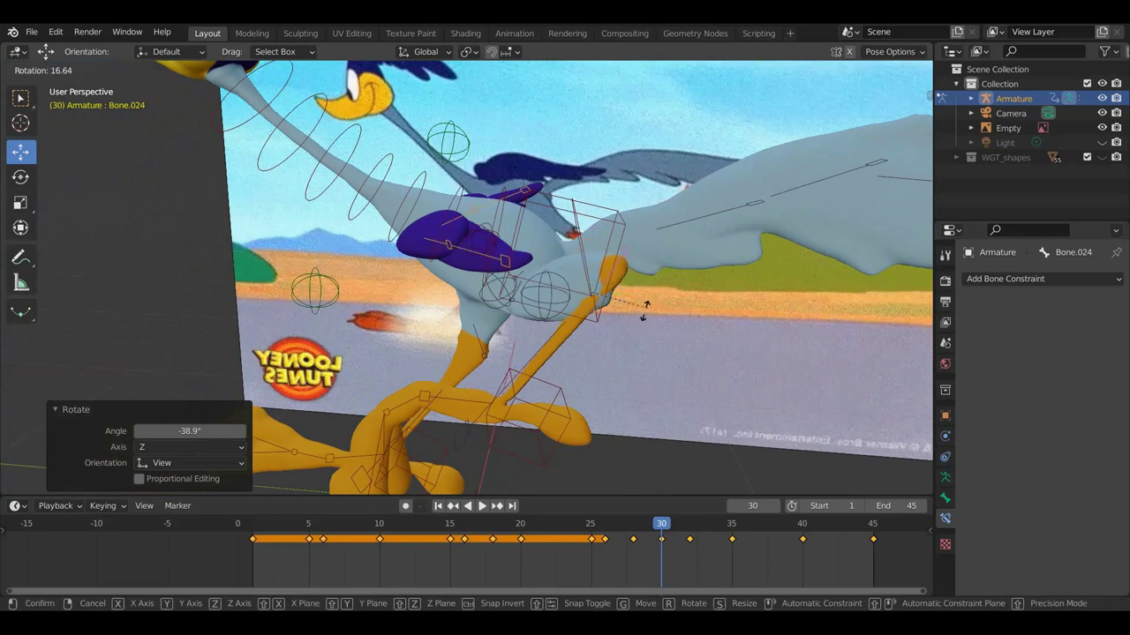
click(624, 325)
middle_drag(623, 326, 648, 313)
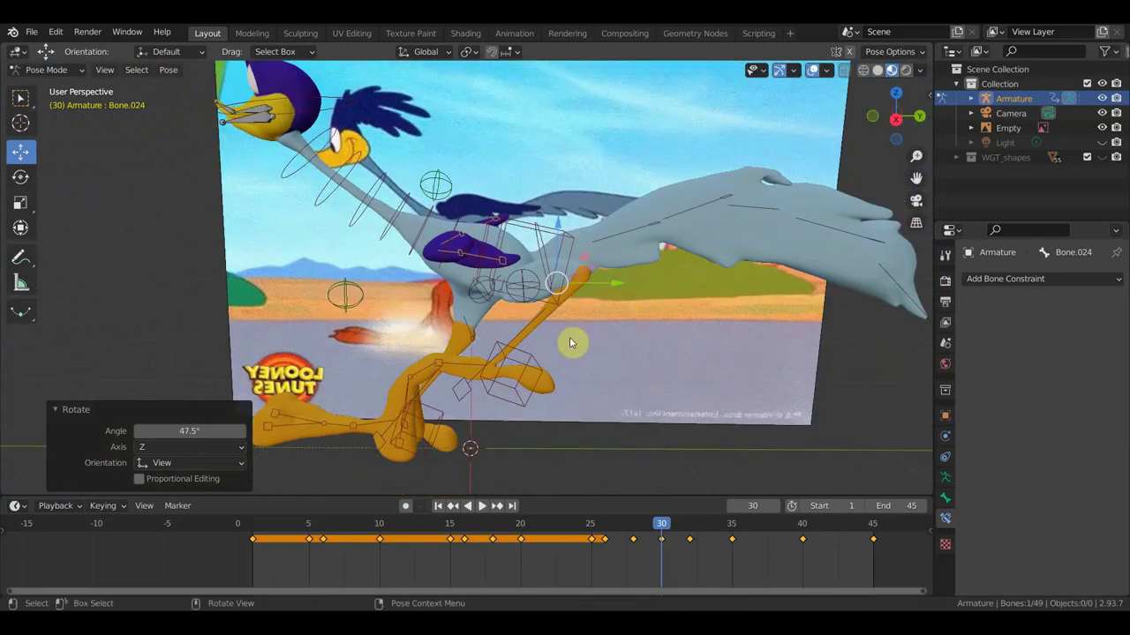
- Lower the foot control Bone.031 in side view, moving it about 0.237 m
click(536, 366)
key(KP_3)
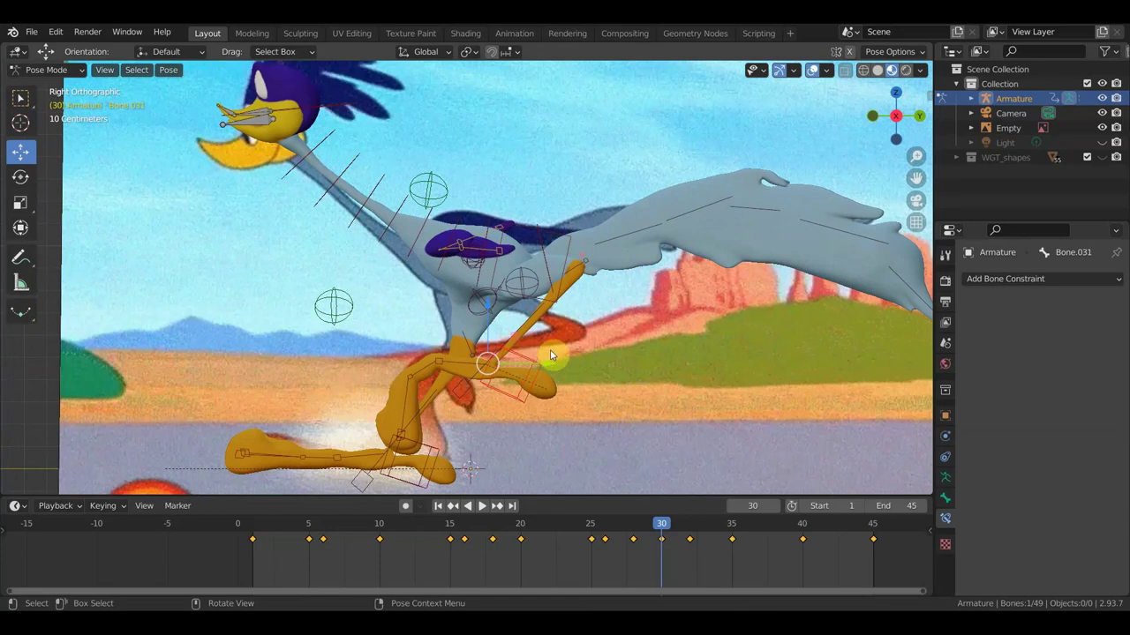
key(g)
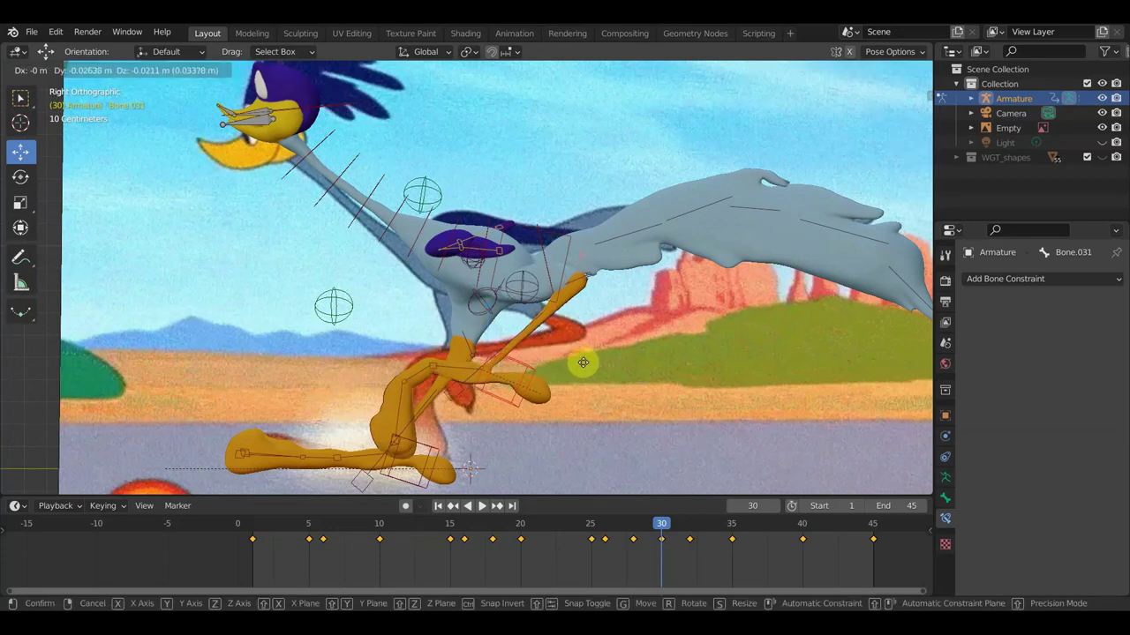
click(535, 358)
- Keyframe all bones at frame 30, then step ahead to frame 31
key(a)
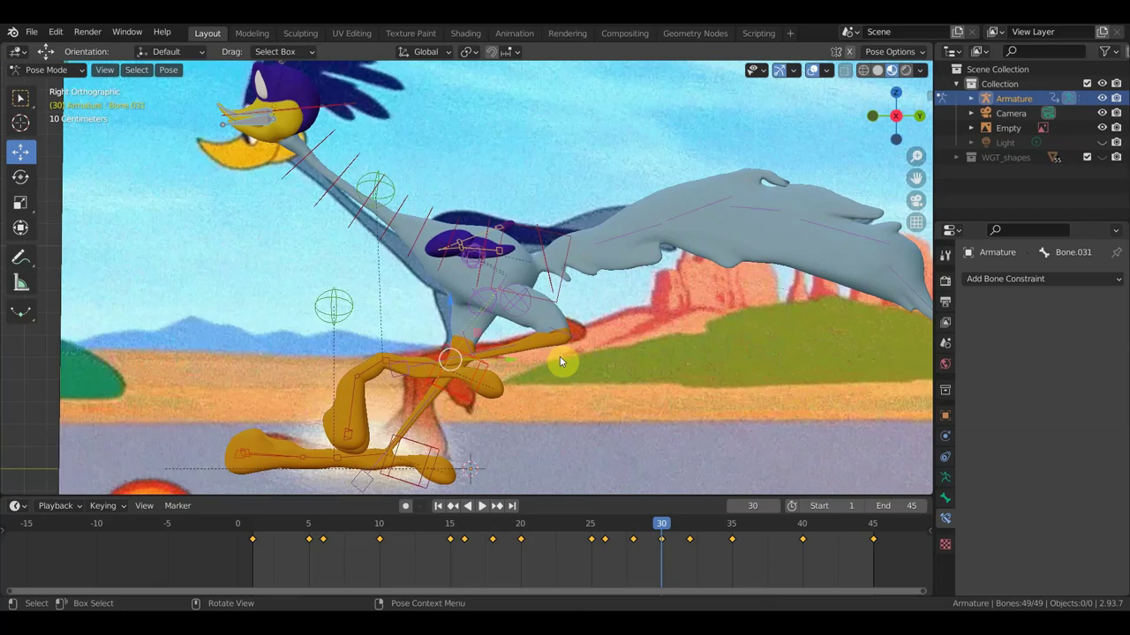
key(i)
click(561, 360)
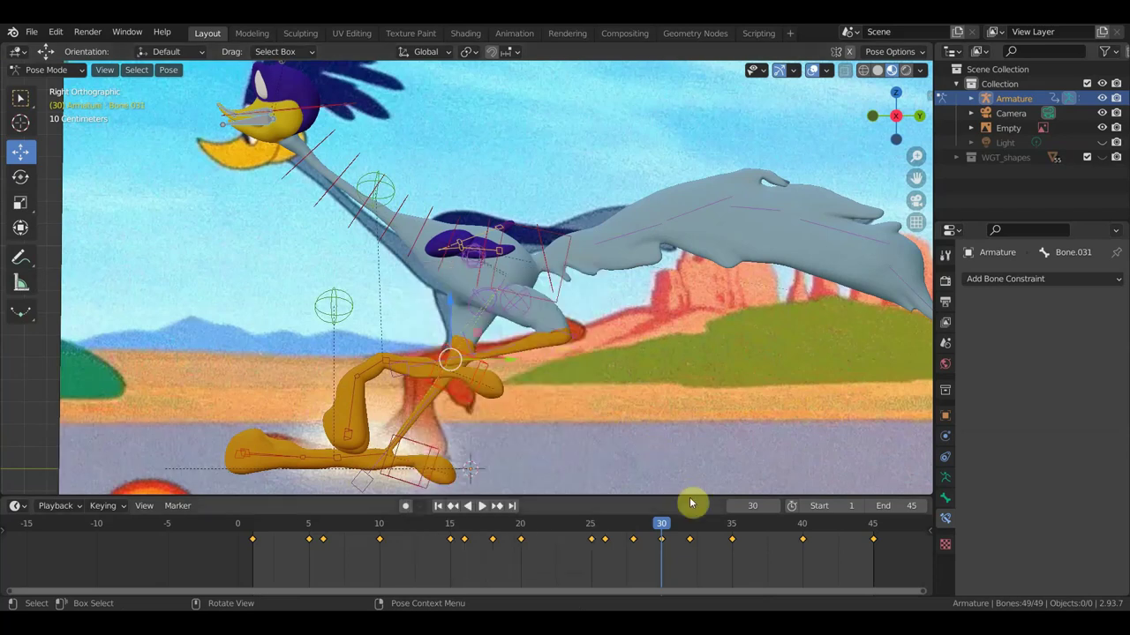
mouse_move(663, 524)
mouse_down()
mouse_move(716, 545)
mouse_move(877, 555)
mouse_up()
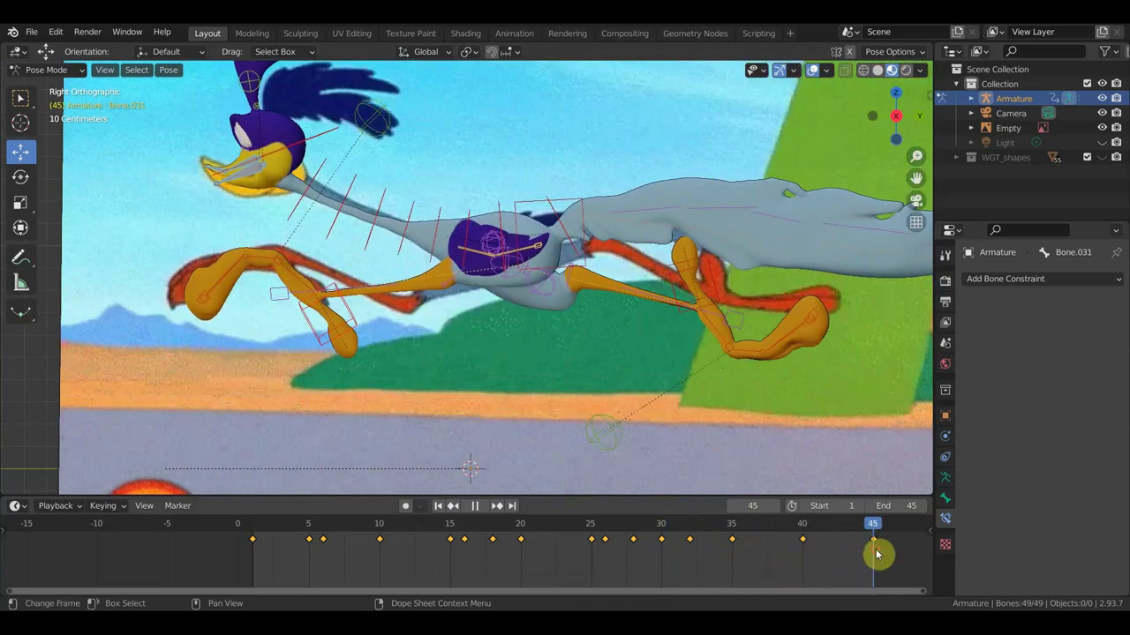
- Play the running loop, stop it, and scrub to frame 18
key(space)
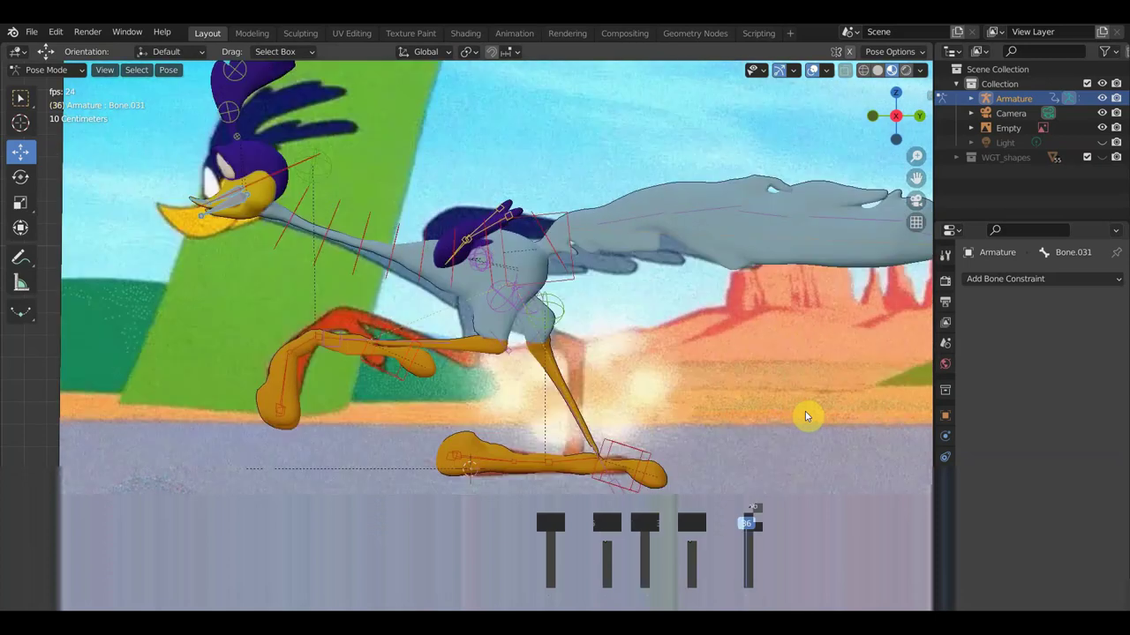
key(space)
mouse_move(515, 524)
mouse_down()
mouse_move(315, 515)
mouse_move(634, 520)
mouse_move(628, 527)
mouse_up()
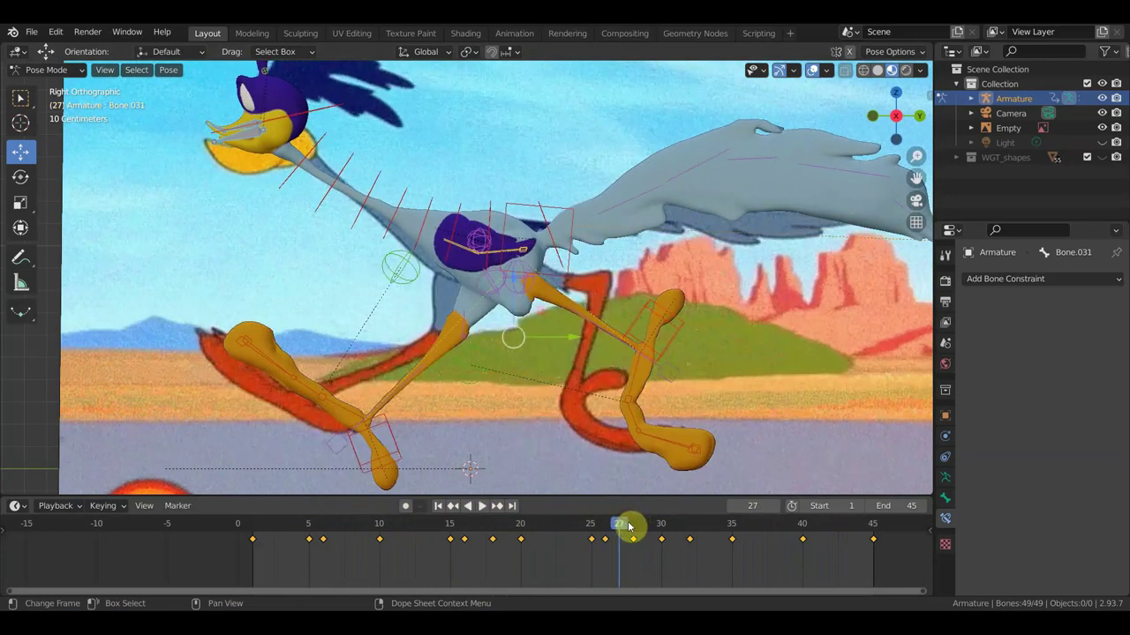
- Delete the frame 28 keyframe, replay the loop, and go back to frame 28
click(633, 539)
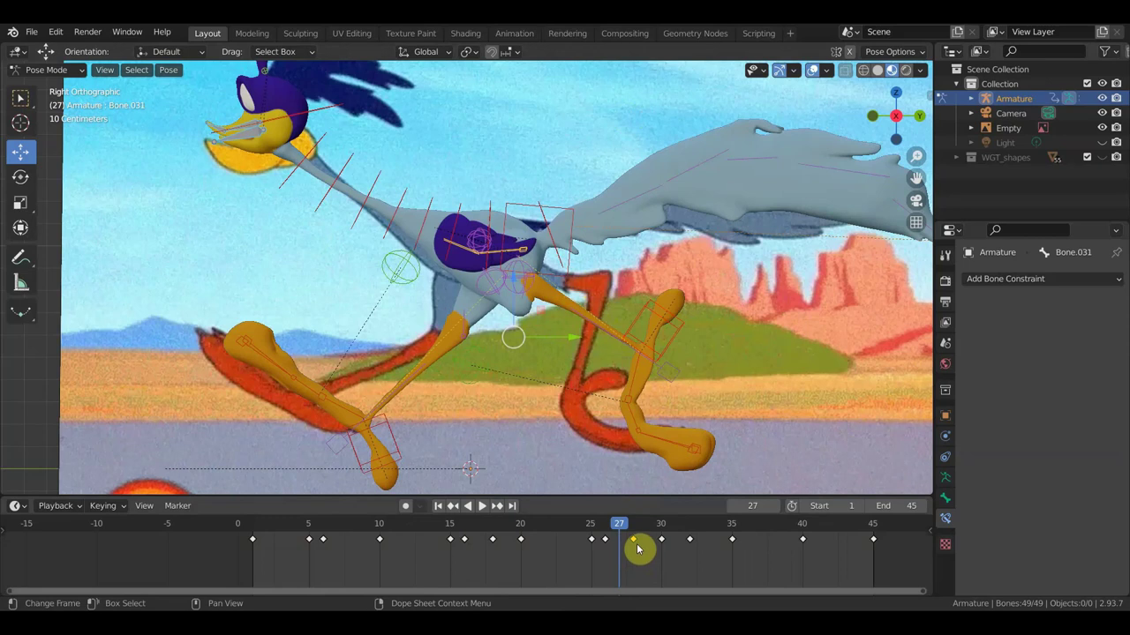
key(Delete)
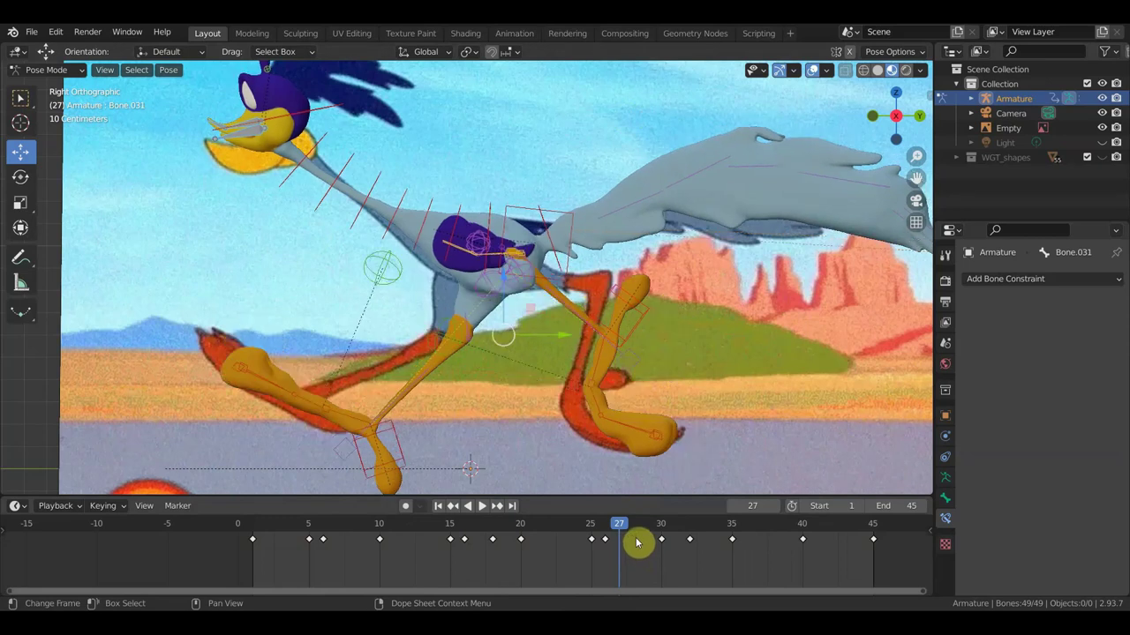
key(space)
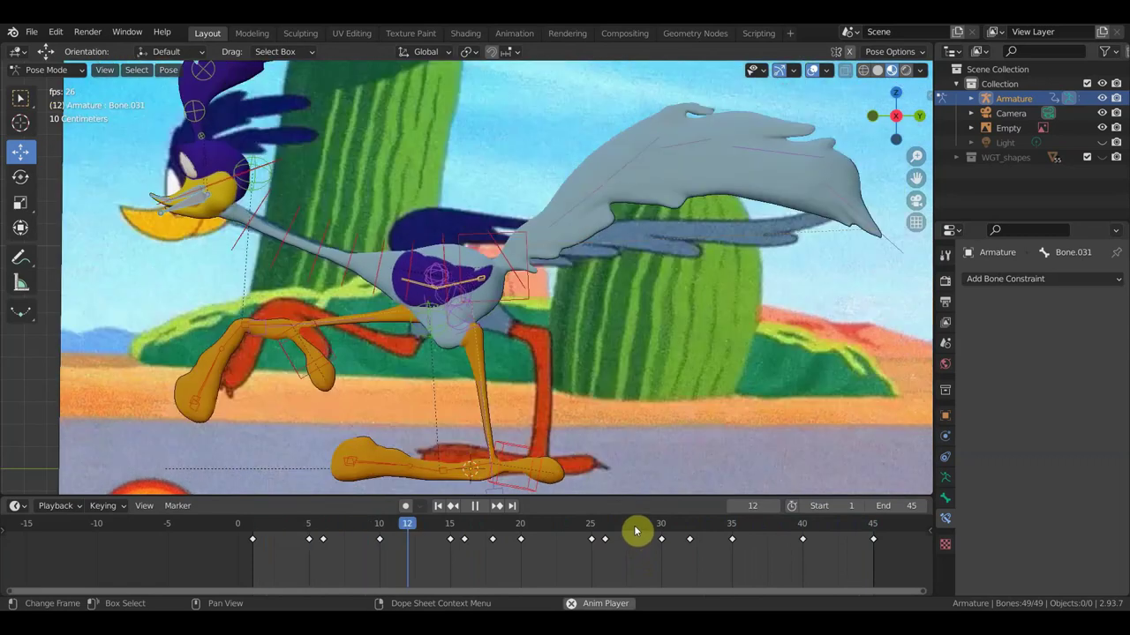
key(space)
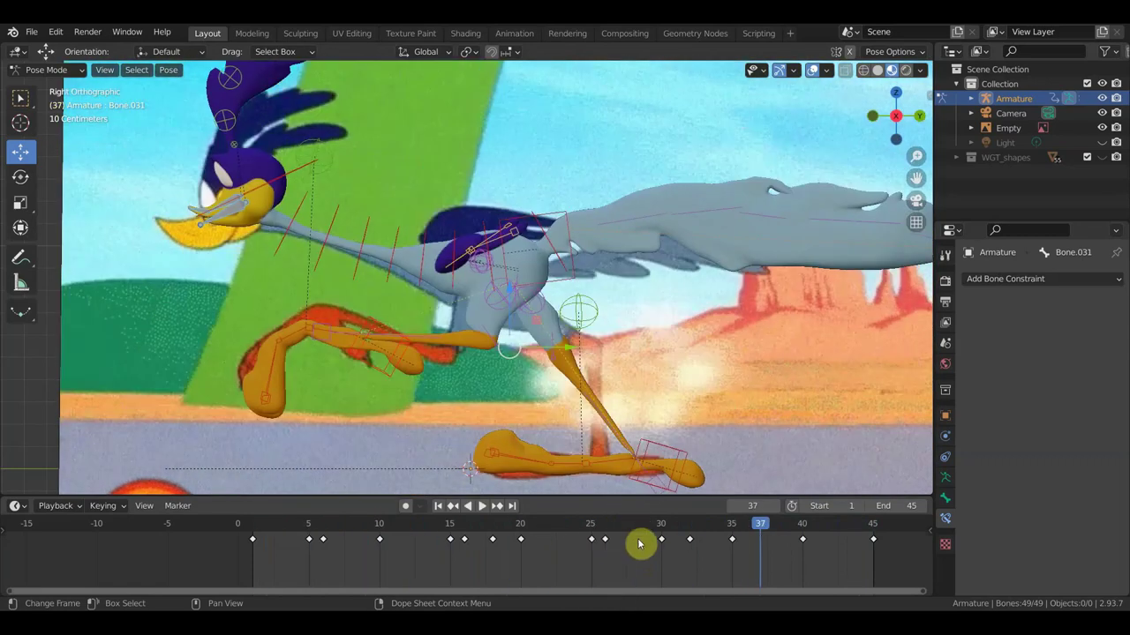
click(634, 530)
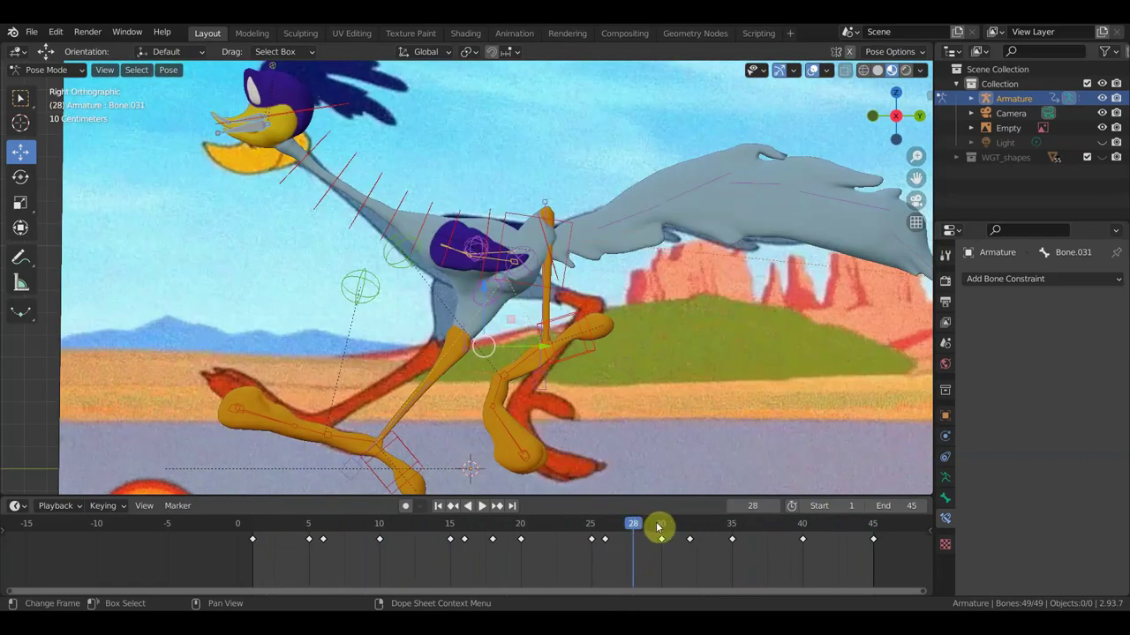
- Rotate the upper leg bone Bone.024 in two passes, ending at 16°
mouse_move(636, 530)
mouse_down()
mouse_move(608, 530)
mouse_move(637, 529)
mouse_up()
click(544, 231)
mouse_move(545, 232)
middle_down()
mouse_move(599, 284)
mouse_move(601, 244)
mouse_move(655, 284)
mouse_move(645, 278)
middle_up()
click(601, 243)
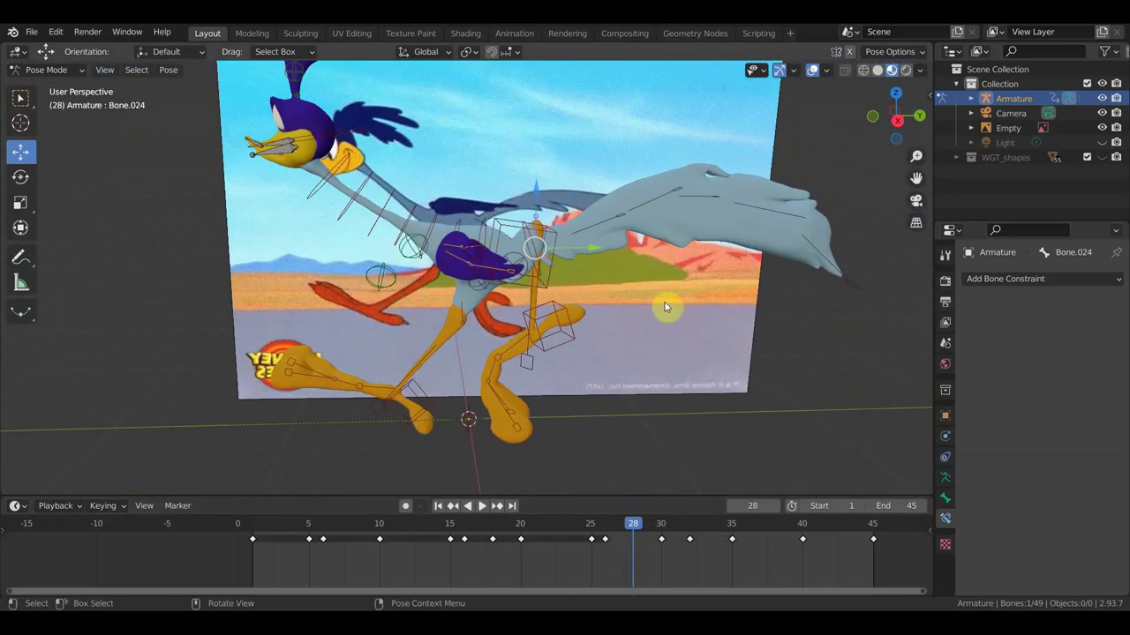
key(r)
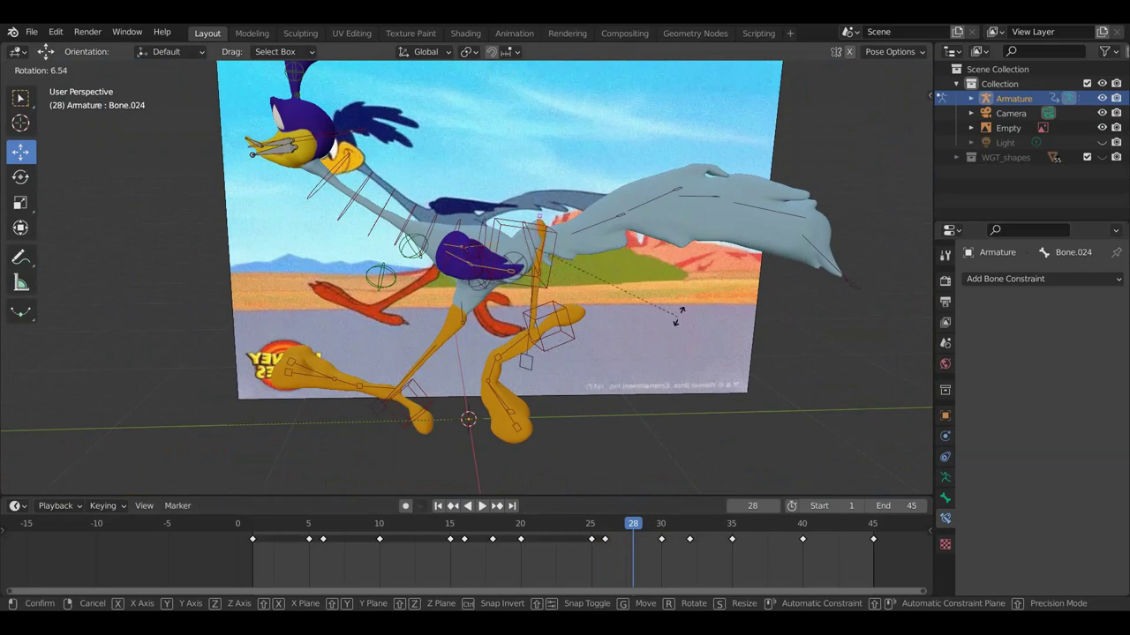
click(711, 267)
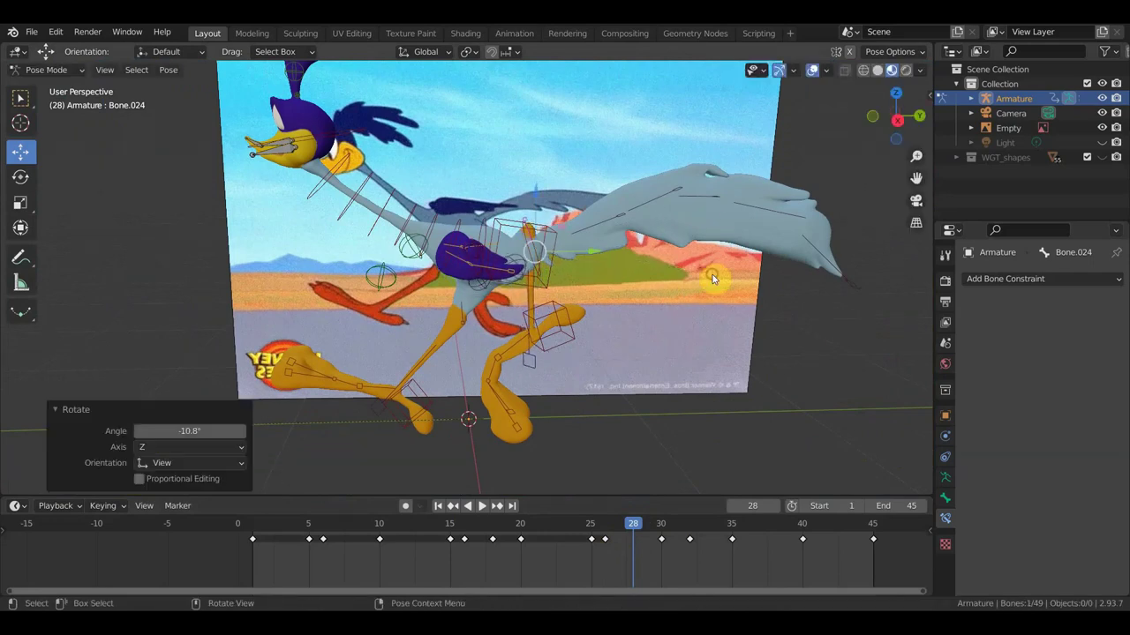
key(KP_3)
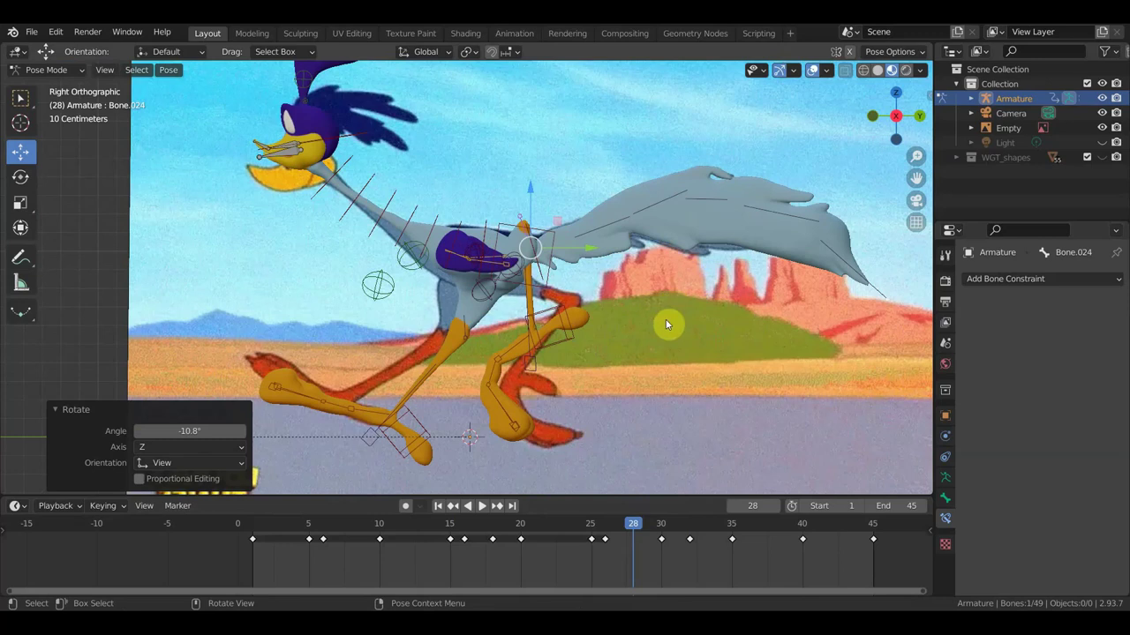
key(r)
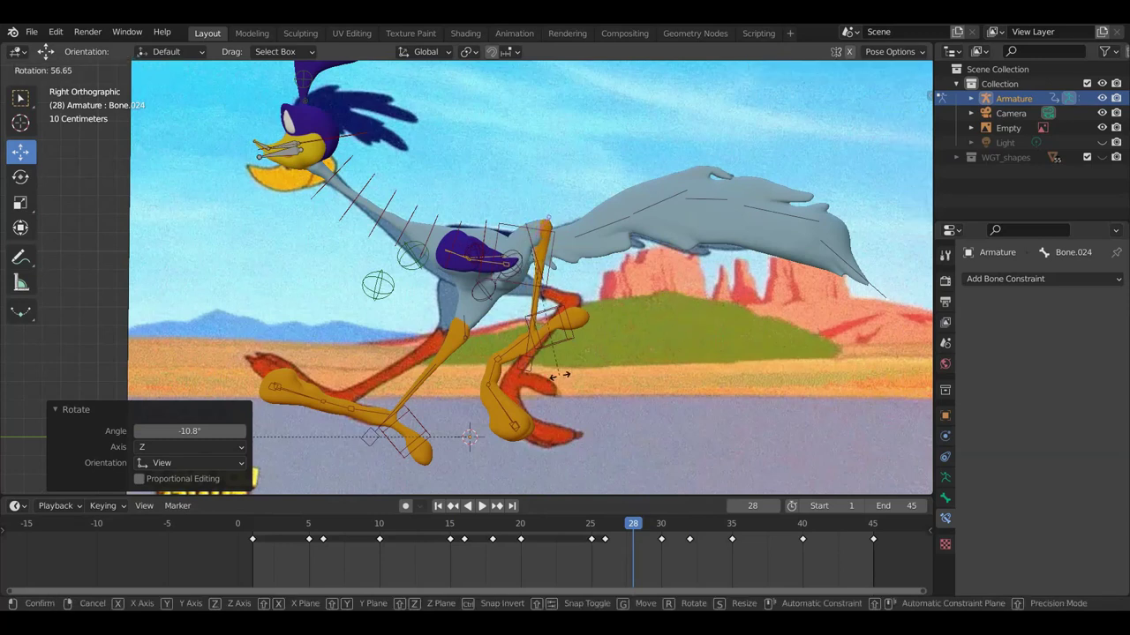
click(629, 321)
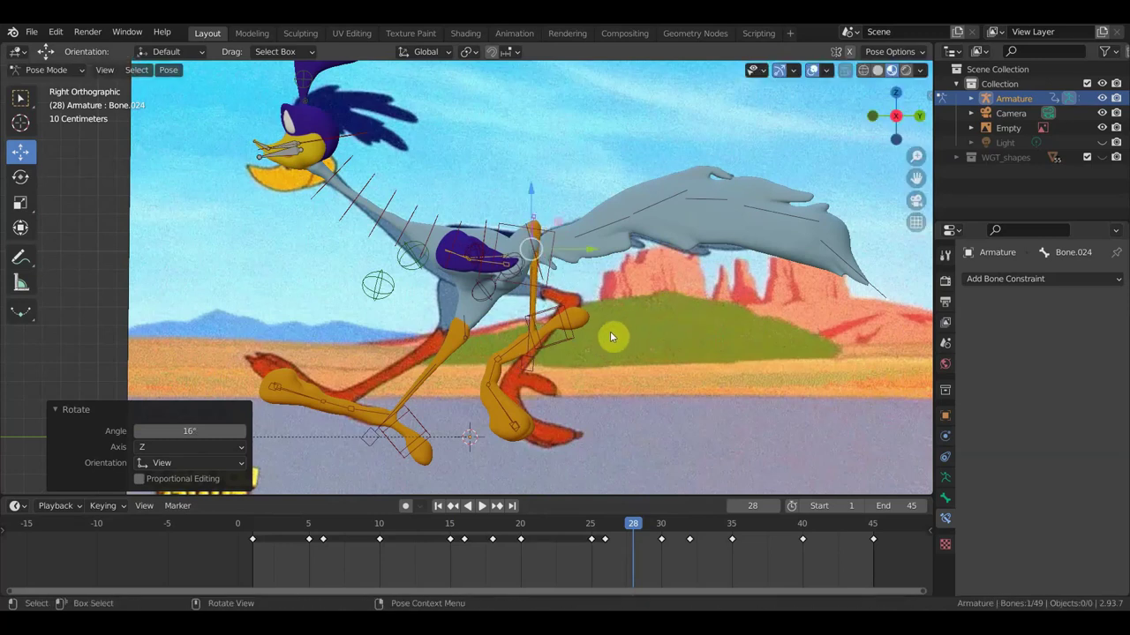
- Reposition the foot control Bone.031 and rotate it -12°, comparing against frame 30
click(552, 313)
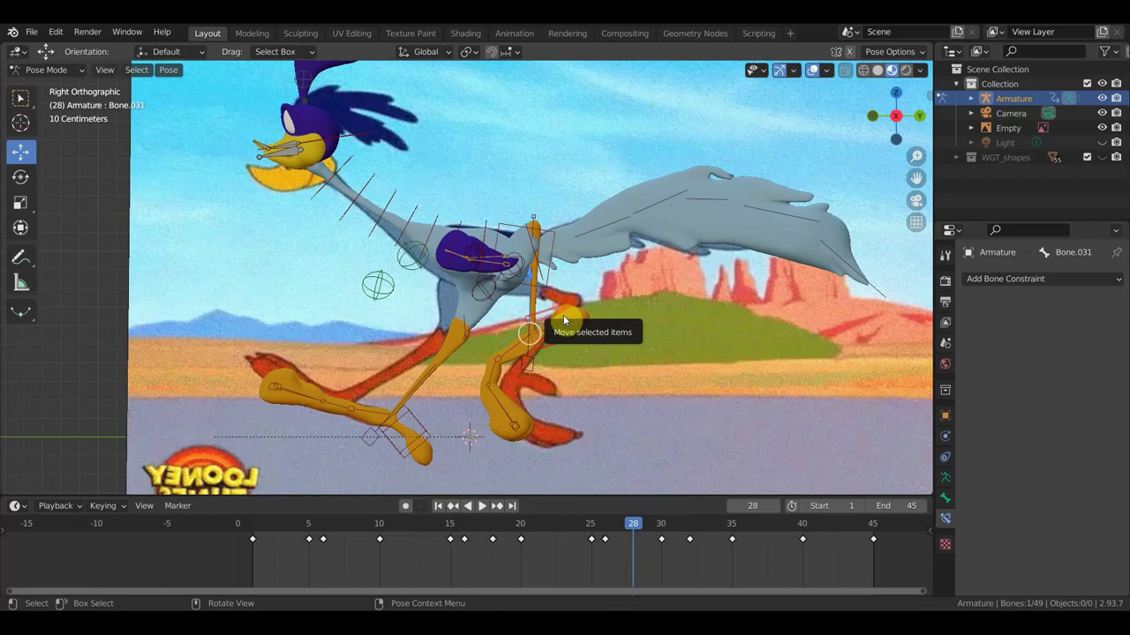
key(g)
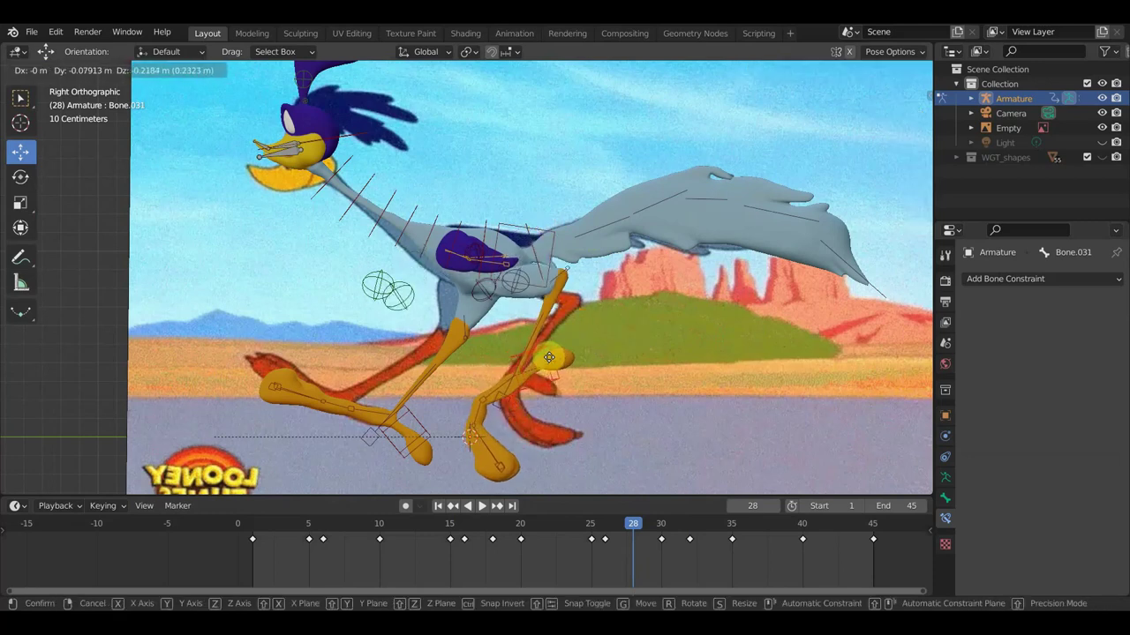
click(553, 353)
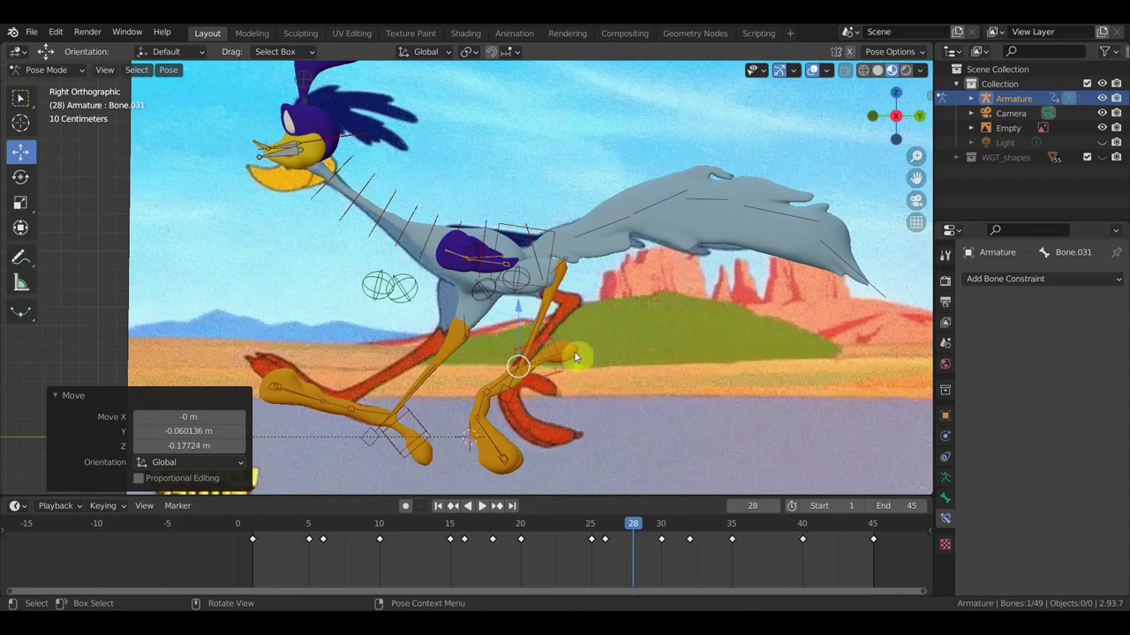
click(665, 523)
click(632, 526)
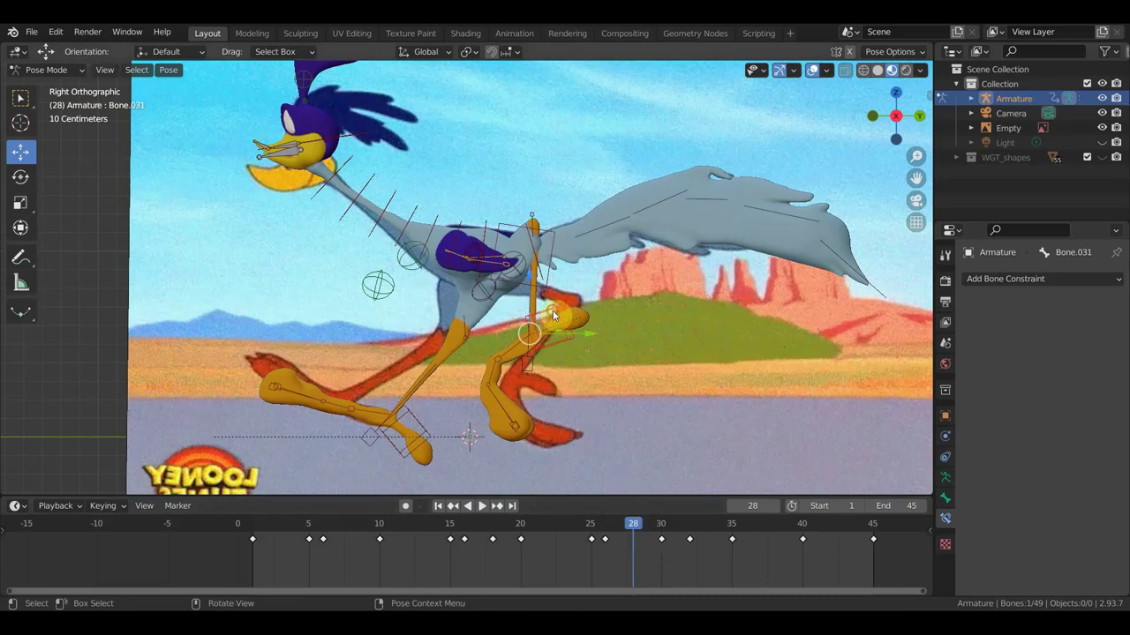
drag(560, 315, 559, 317)
key(r)
click(647, 309)
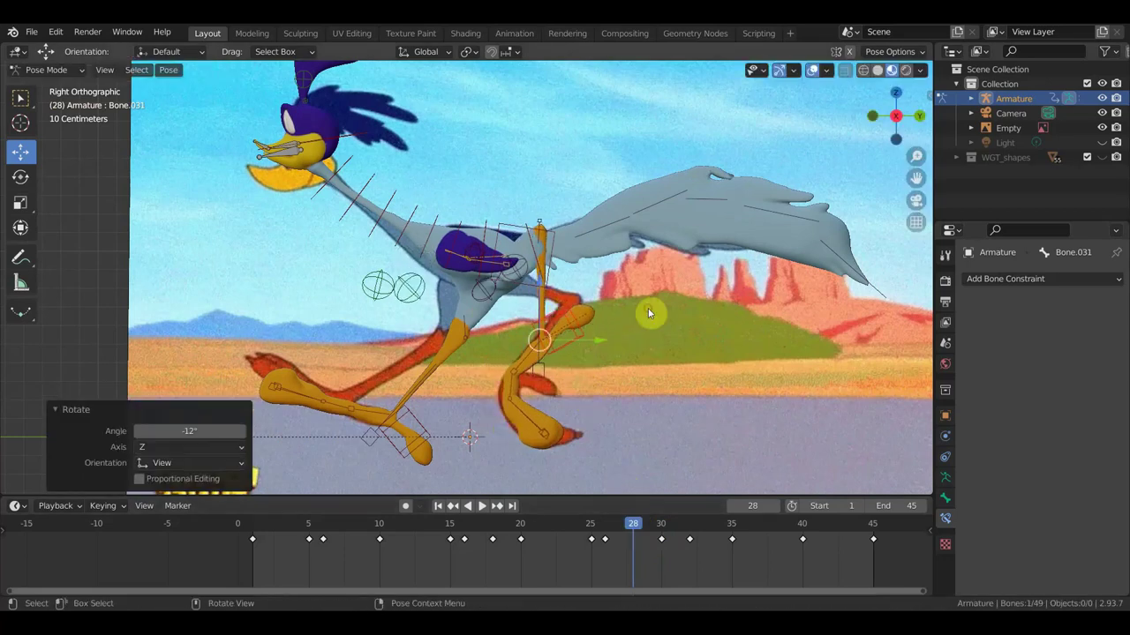
- Rotate the upper leg bone Bone.024 to 19.1°
click(540, 231)
key(r)
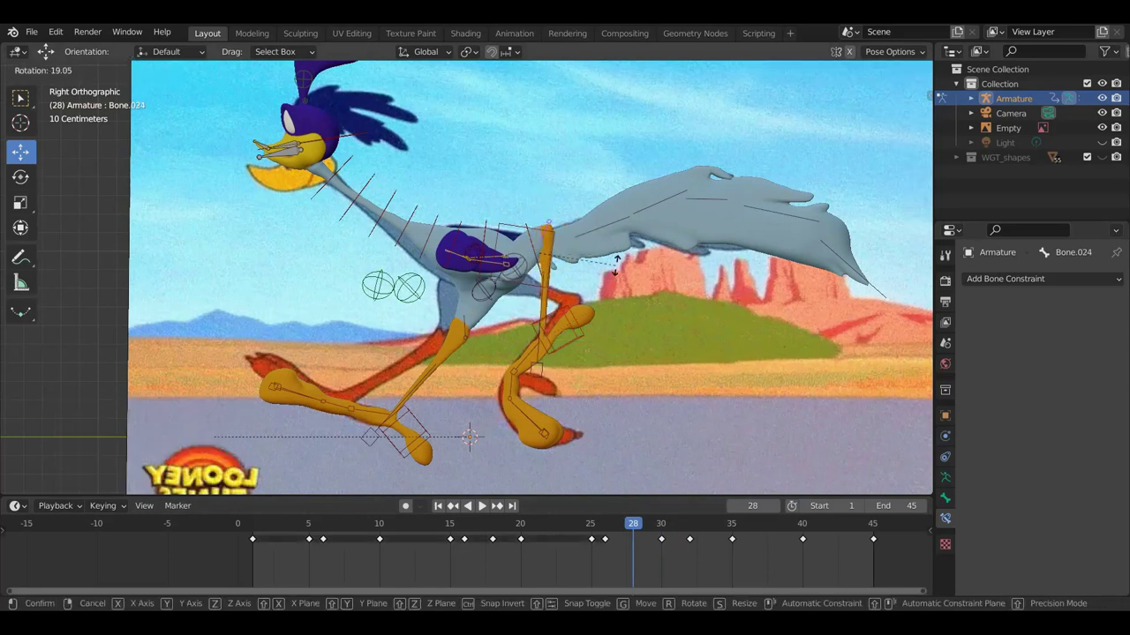
click(615, 262)
middle_drag(639, 274, 588, 411)
- Rotate the upper leg bone again, then rotate the active body bone
key(r)
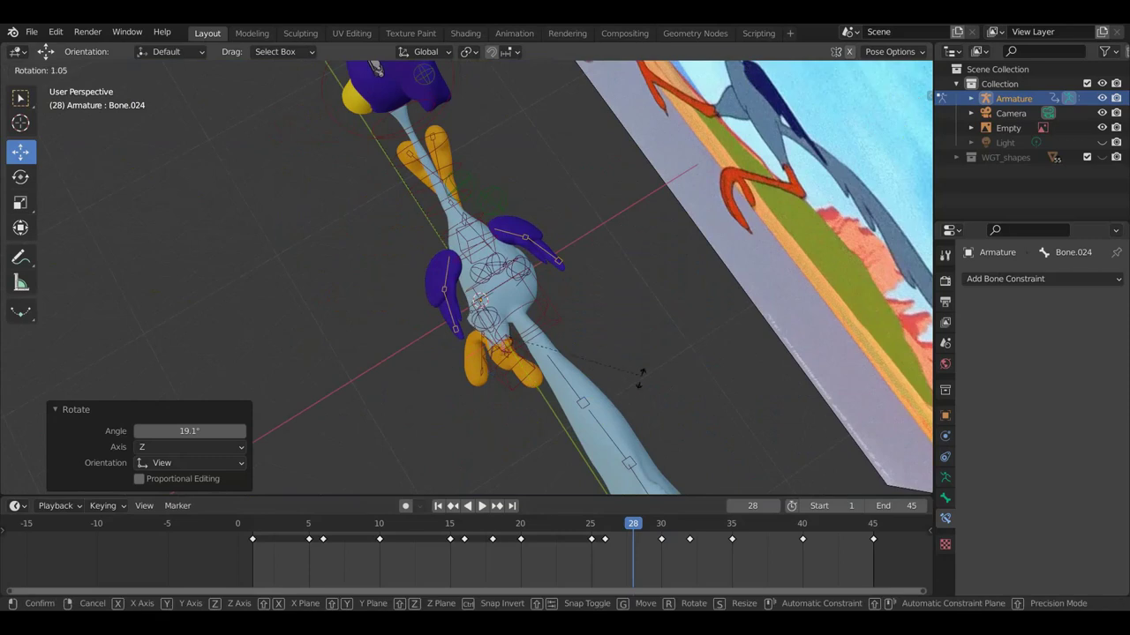
click(689, 357)
mouse_move(633, 384)
middle_down()
mouse_move(743, 267)
mouse_move(687, 301)
middle_up()
key(r)
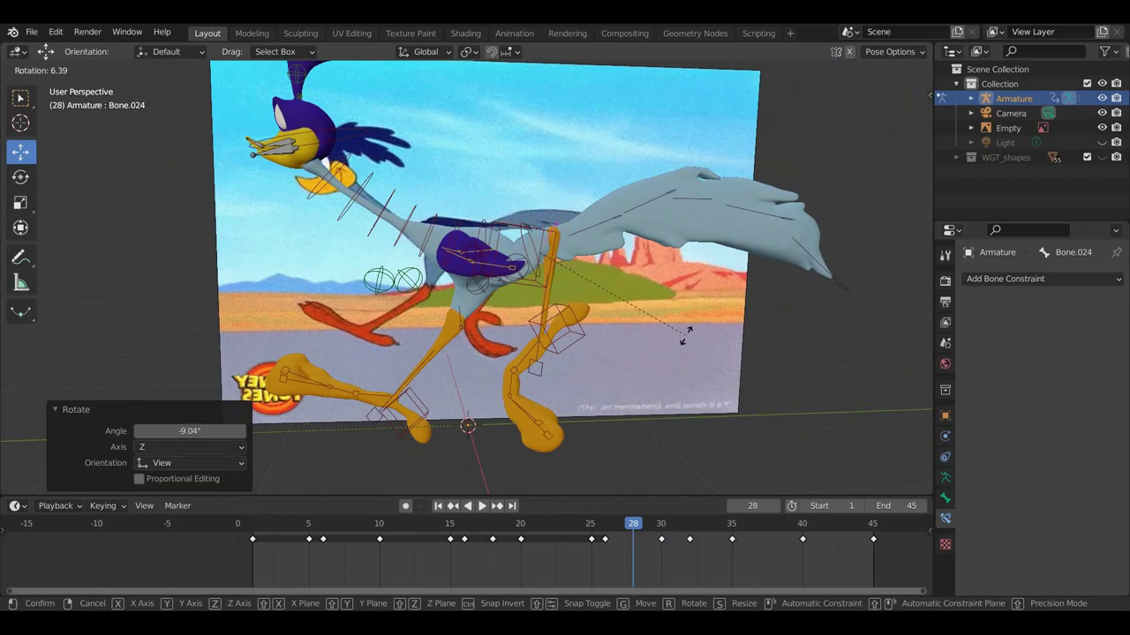
click(704, 292)
mouse_move(578, 284)
middle_down()
mouse_move(542, 295)
mouse_move(537, 270)
mouse_move(523, 267)
mouse_move(640, 361)
mouse_move(587, 328)
mouse_move(615, 302)
mouse_move(535, 247)
mouse_move(500, 242)
middle_up()
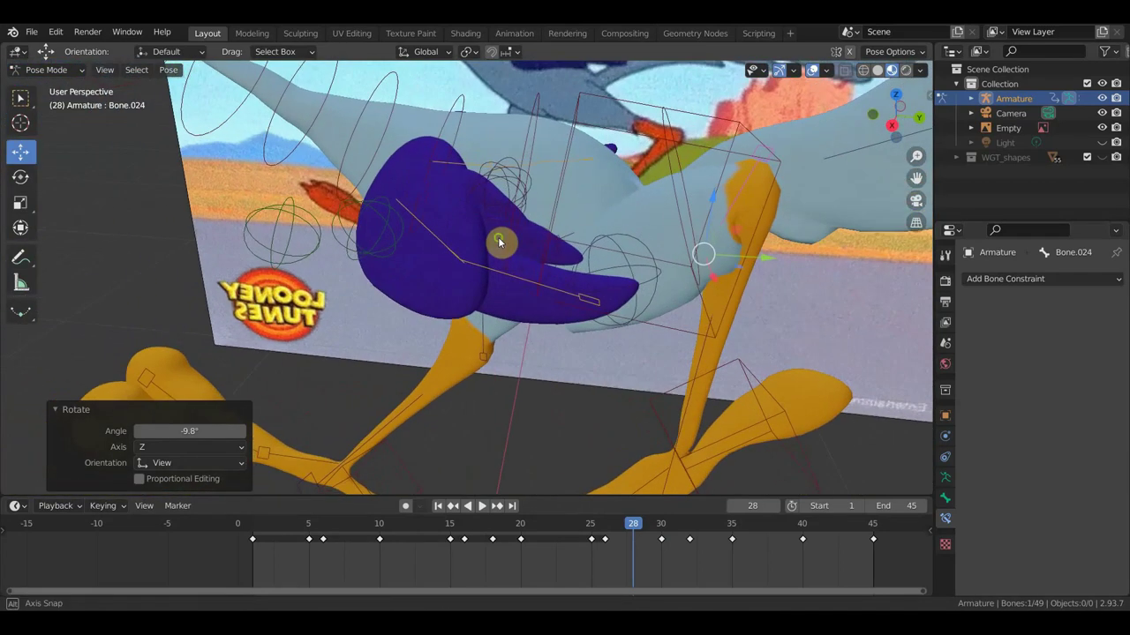
- Rotate the leg bone Bone.023, cancelling the attempted changes to Bone.026
click(632, 259)
mouse_move(635, 259)
middle_down()
mouse_move(612, 255)
mouse_move(608, 280)
mouse_move(592, 280)
mouse_move(628, 255)
mouse_move(653, 262)
mouse_move(636, 182)
mouse_move(648, 162)
mouse_move(650, 184)
mouse_move(629, 208)
mouse_move(682, 297)
middle_up()
click(612, 240)
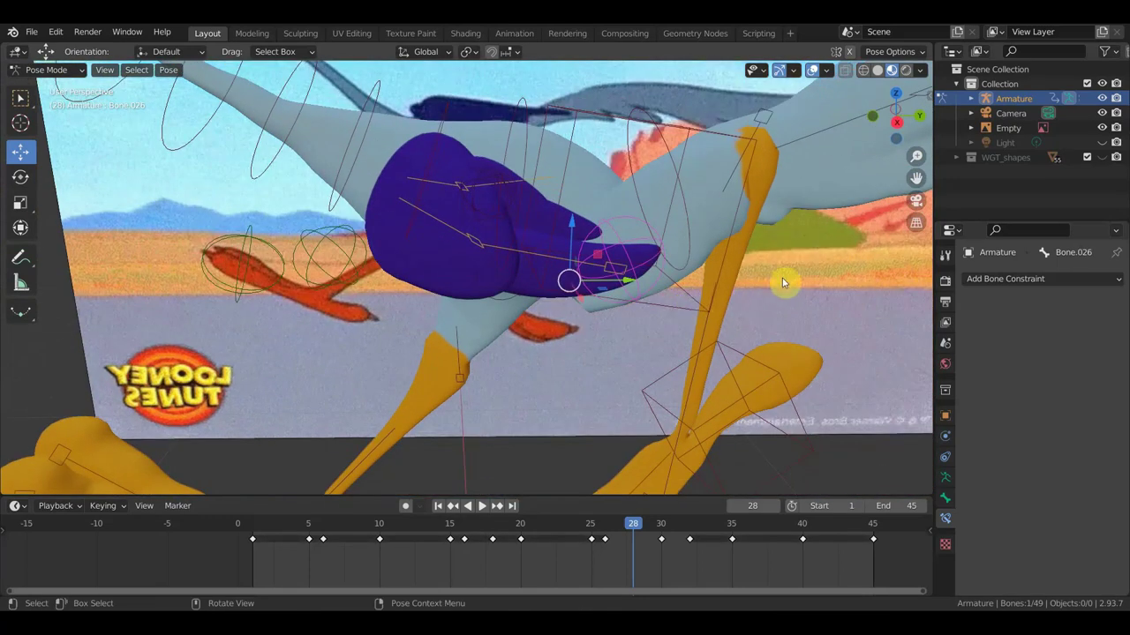
key(r)
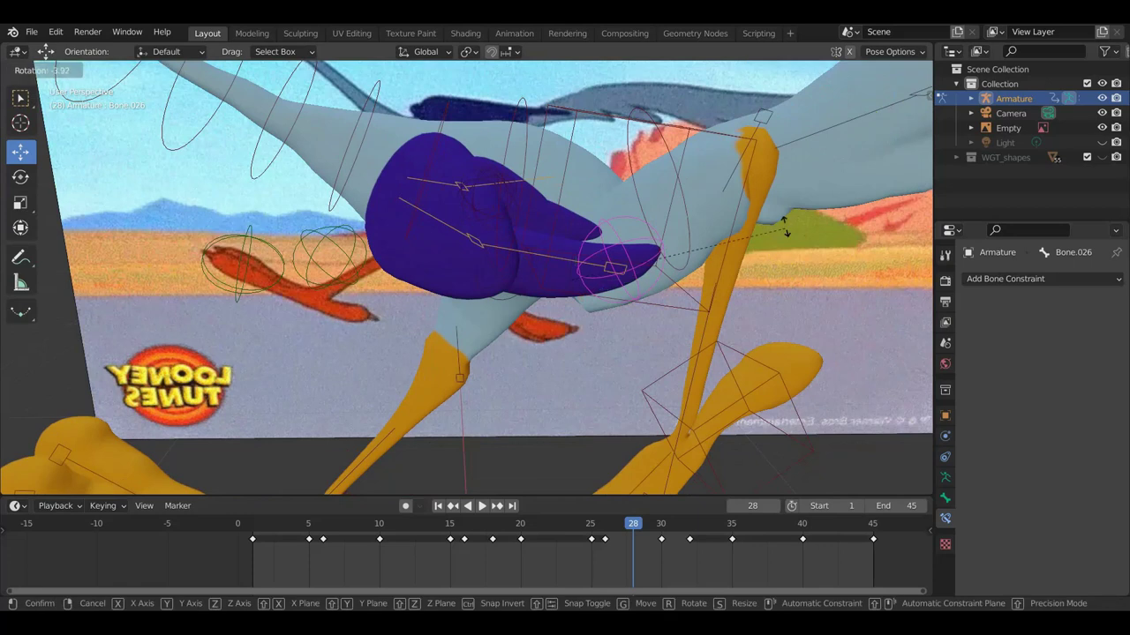
right_click(724, 319)
mouse_move(739, 296)
middle_down()
mouse_move(729, 328)
mouse_move(668, 380)
mouse_move(553, 351)
mouse_move(638, 291)
mouse_move(645, 251)
middle_up()
click(547, 343)
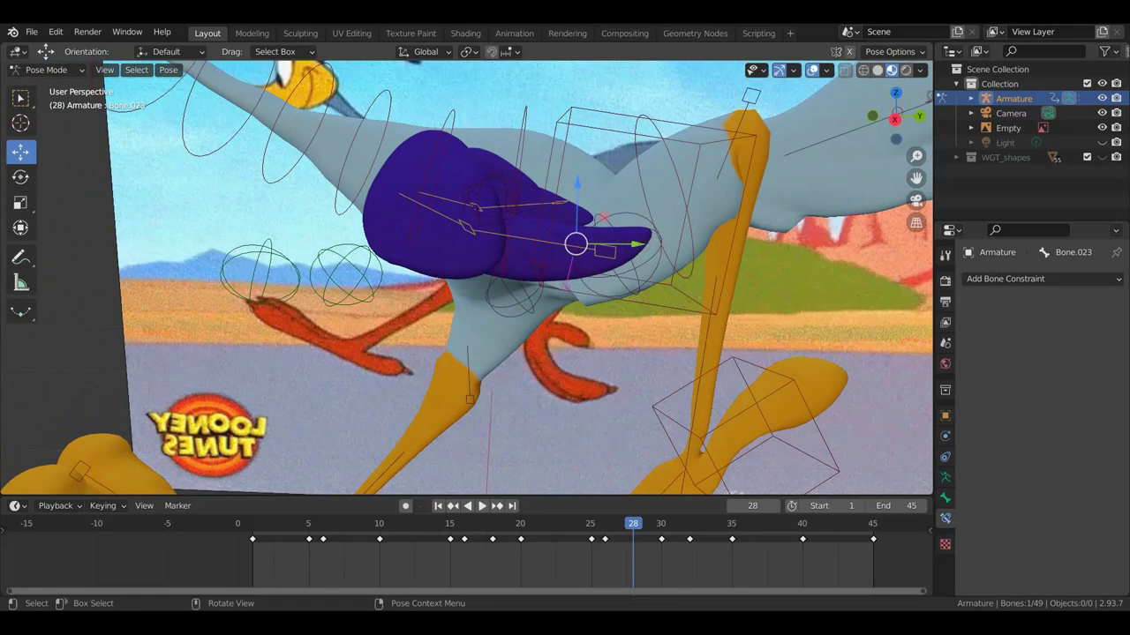
key(r)
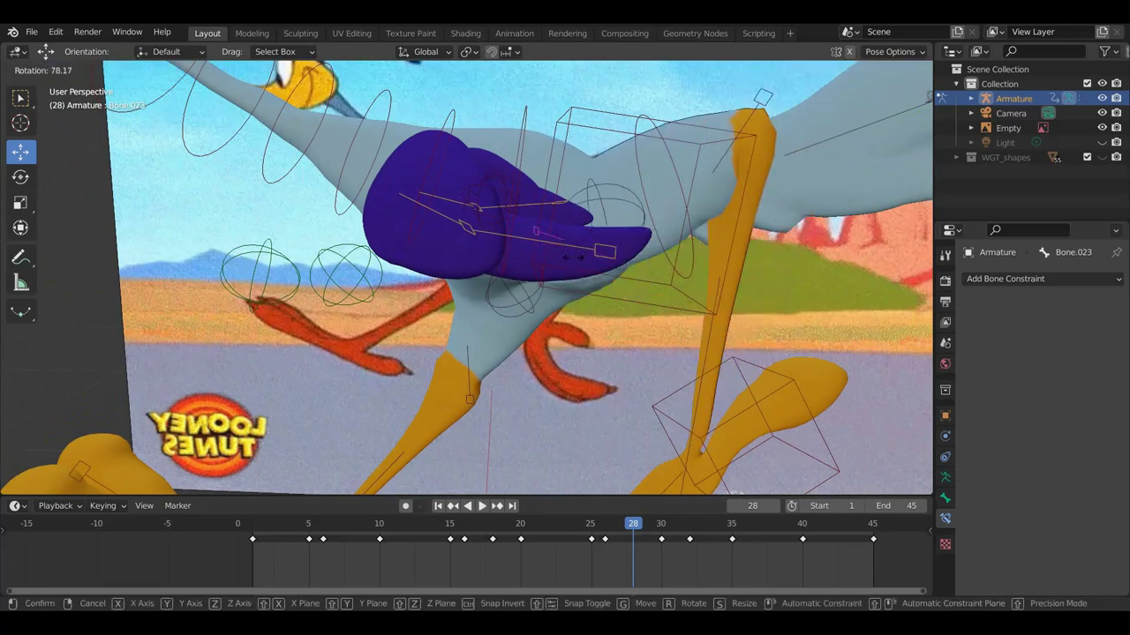
click(253, 423)
middle_drag(534, 260, 626, 273)
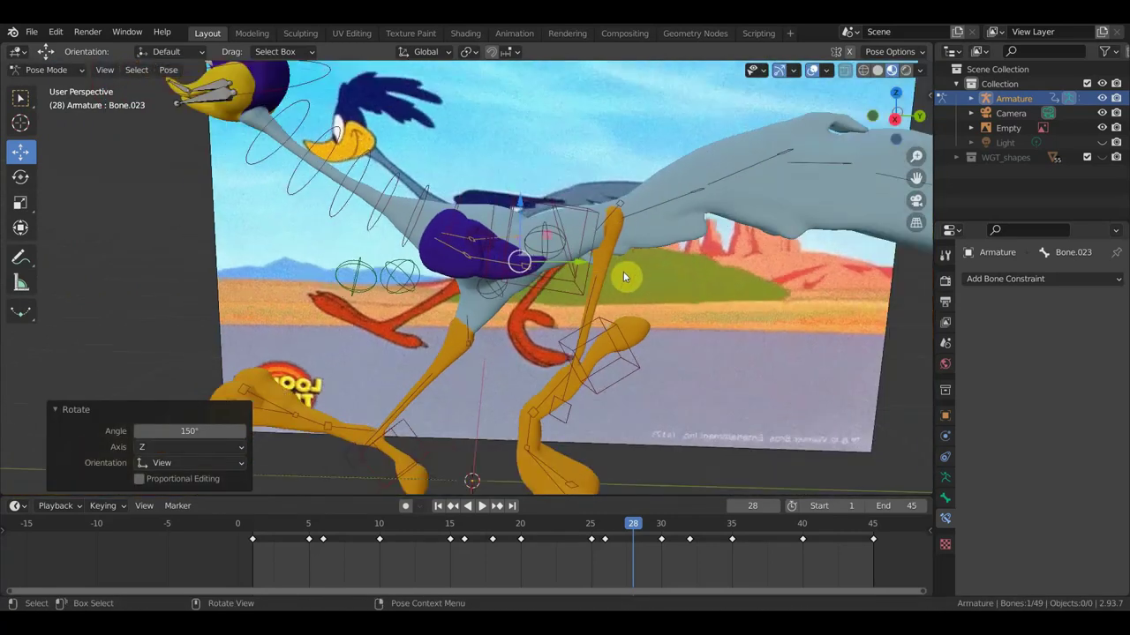
key(r)
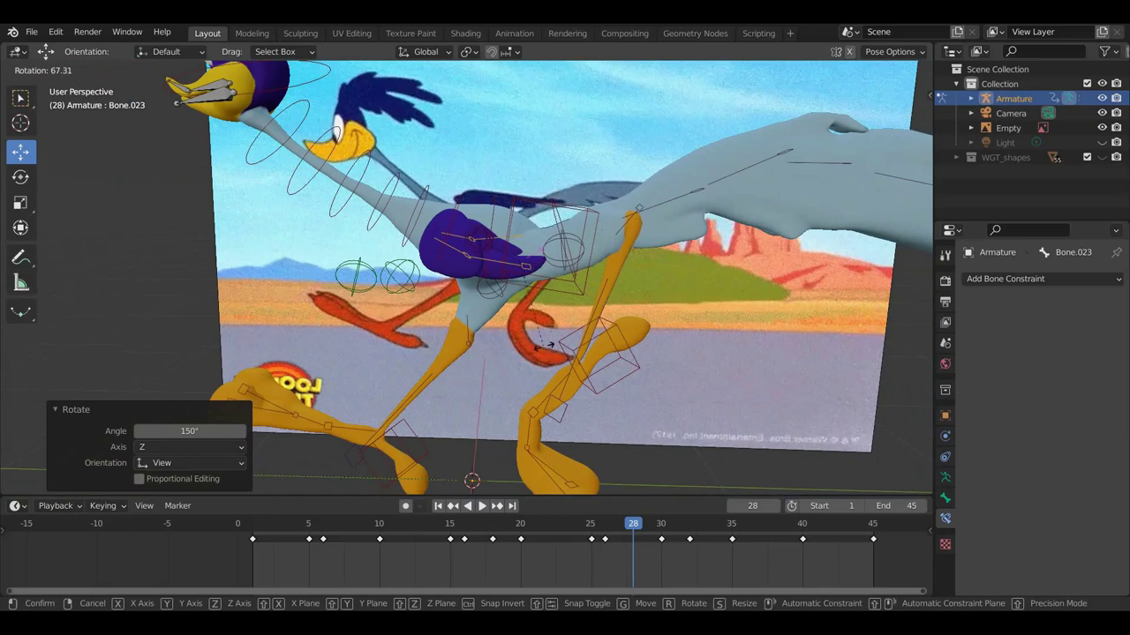
right_click(668, 271)
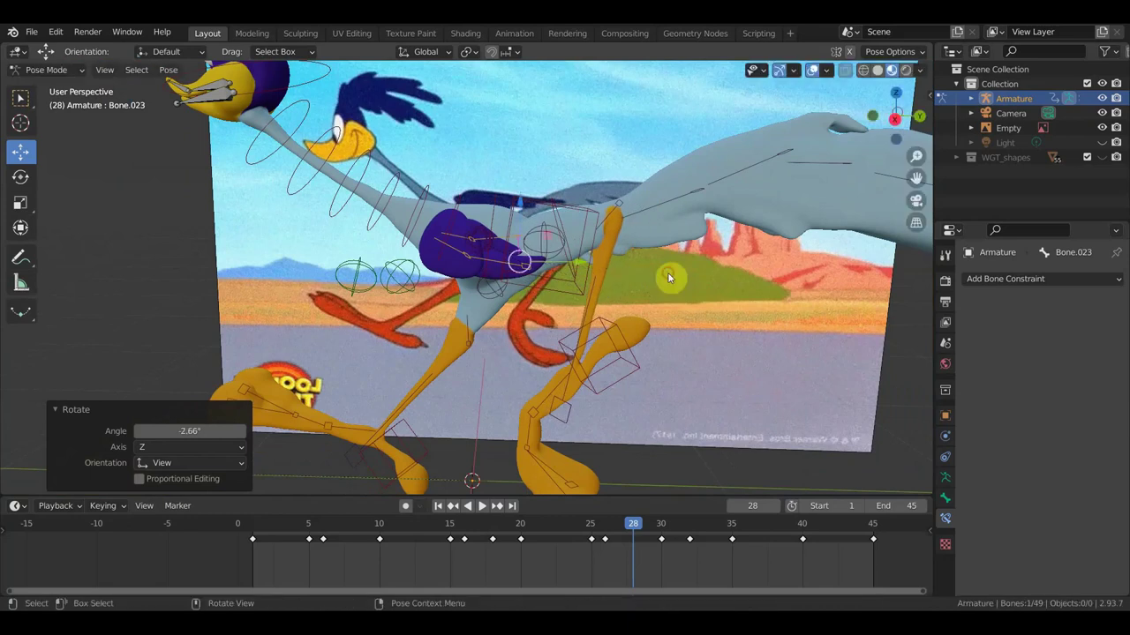
- Rotate Bone.024 to -20.5° and keyframe the whole rig at frame 28
click(618, 217)
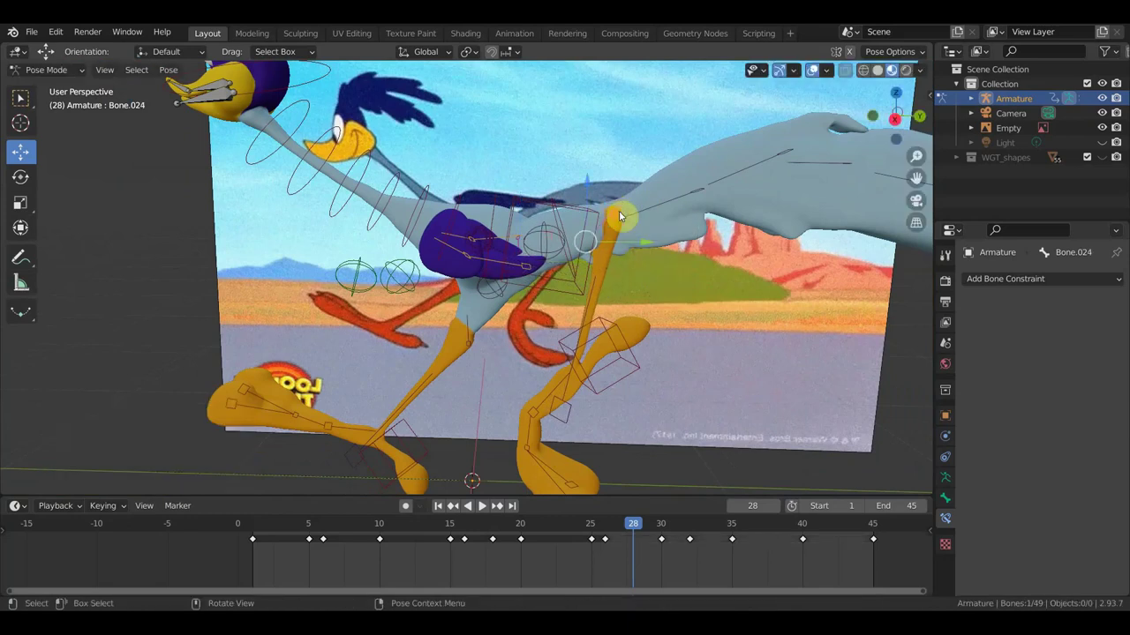
key(r)
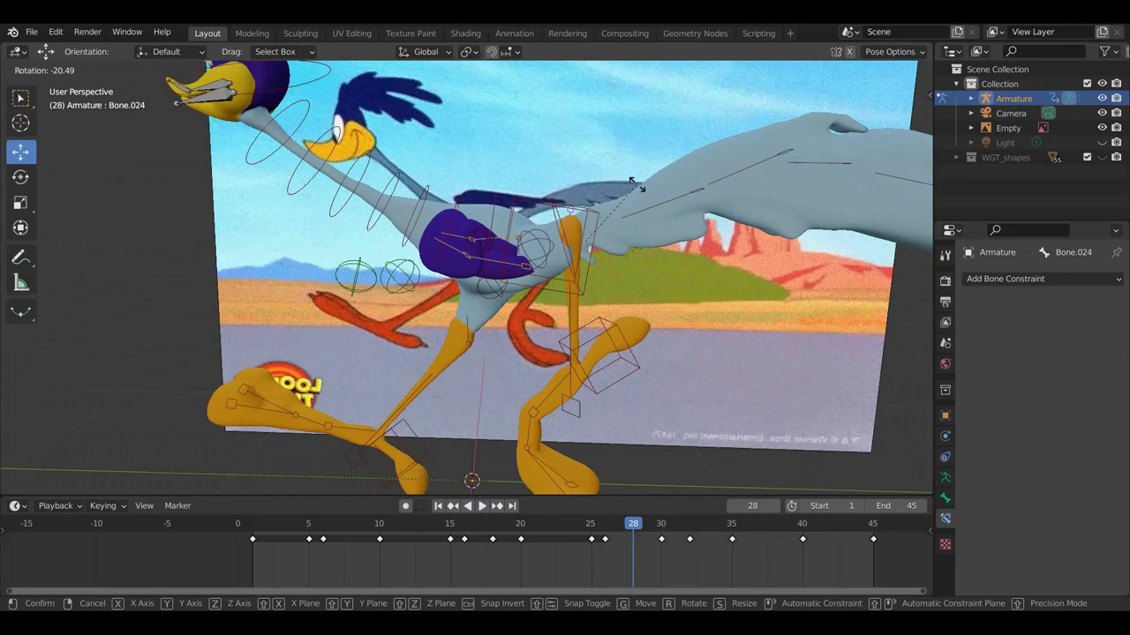
click(636, 183)
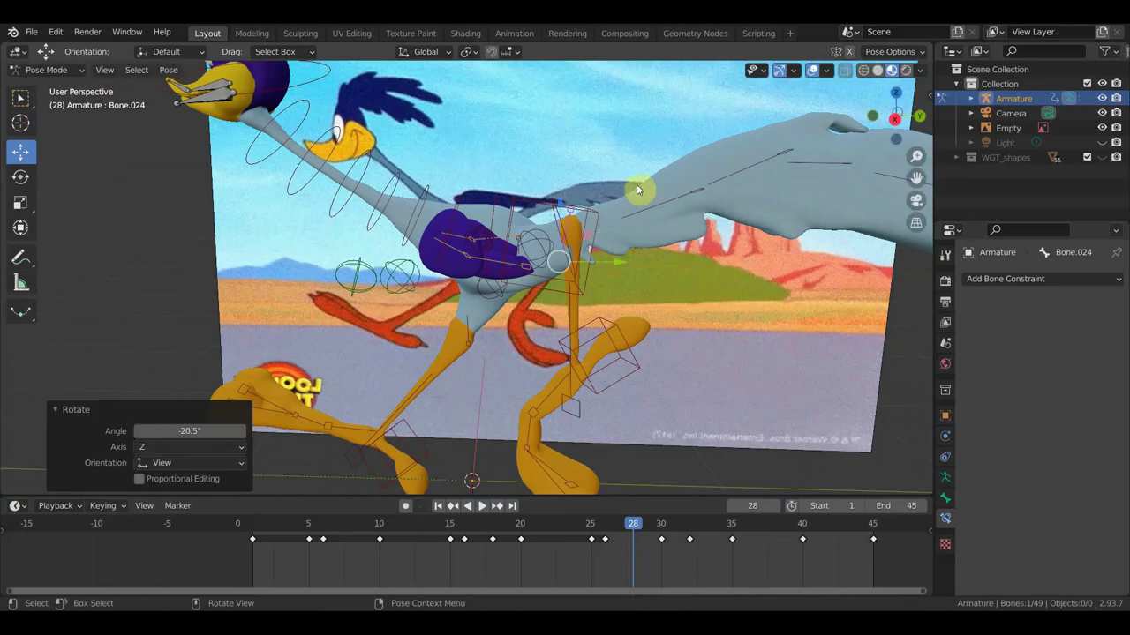
key(i)
click(665, 251)
key(a)
drag(636, 527, 663, 525)
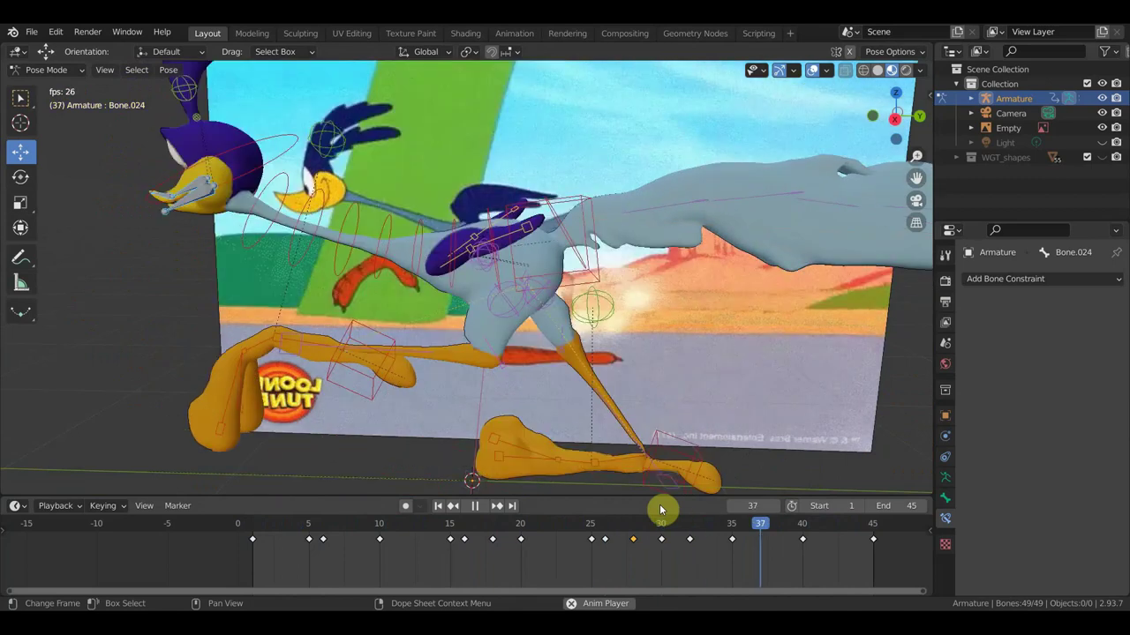
key(space)
click(877, 529)
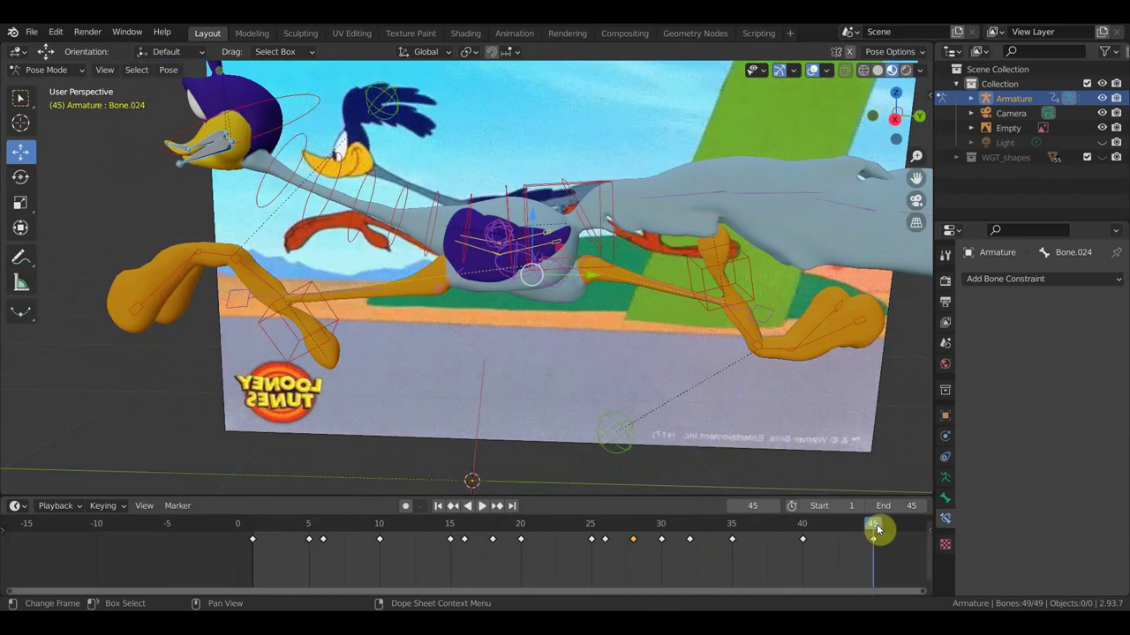
drag(872, 526, 255, 532)
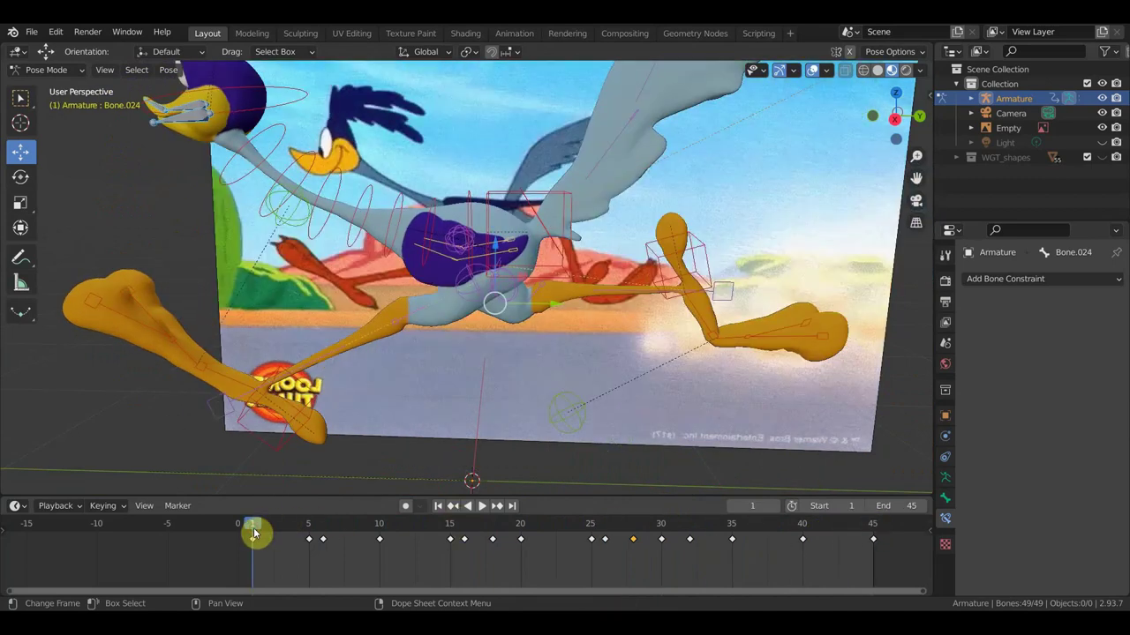
click(875, 528)
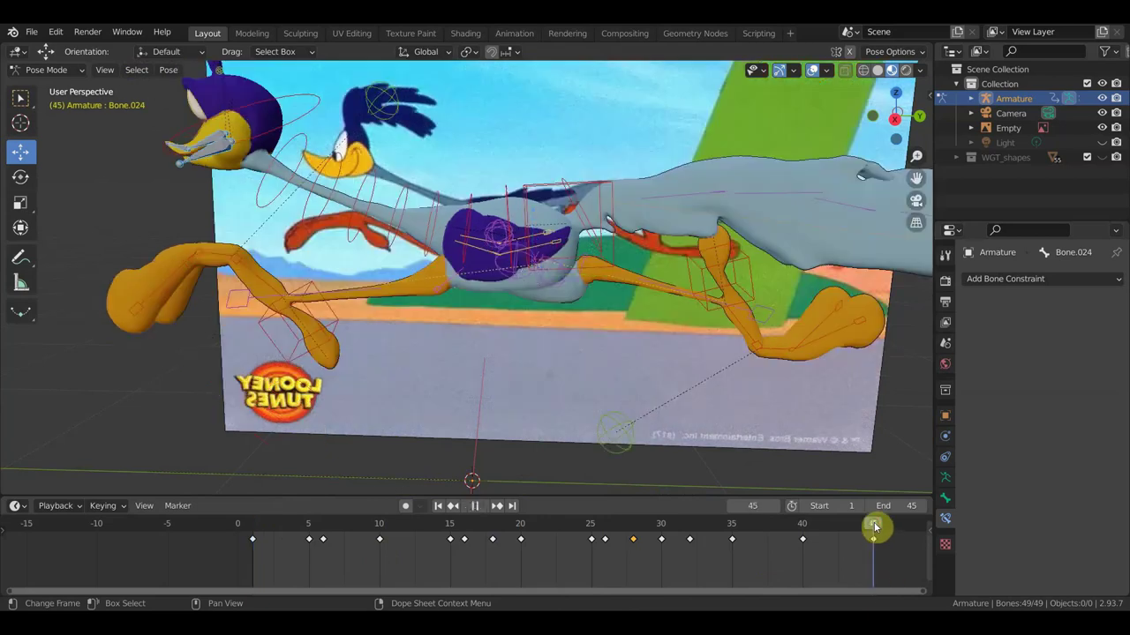
drag(872, 526, 254, 532)
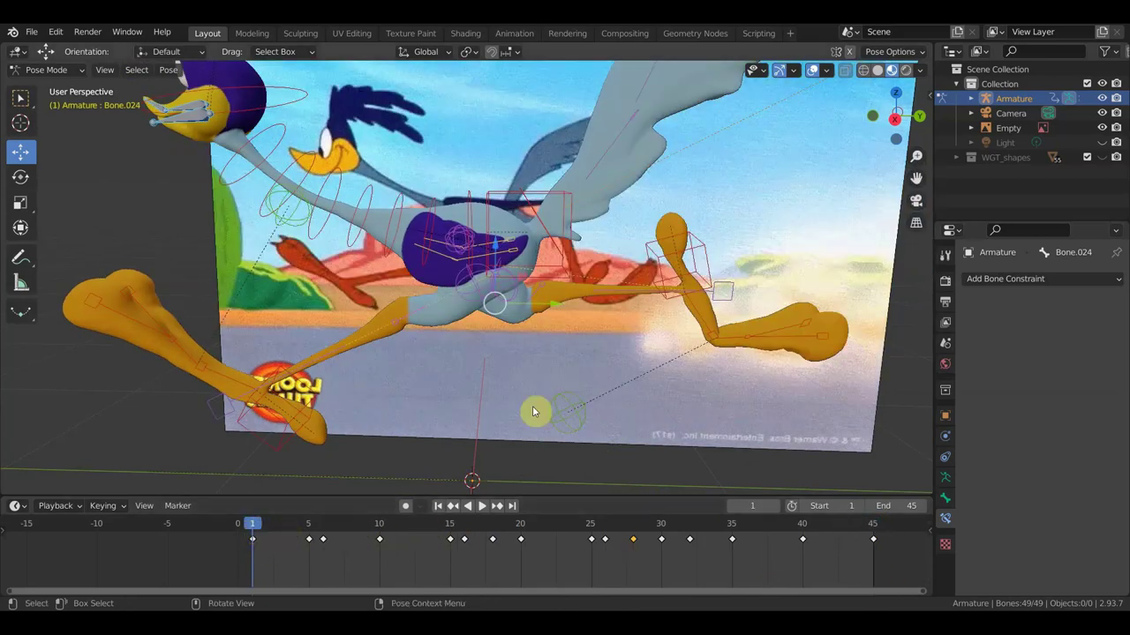
key(KP_3)
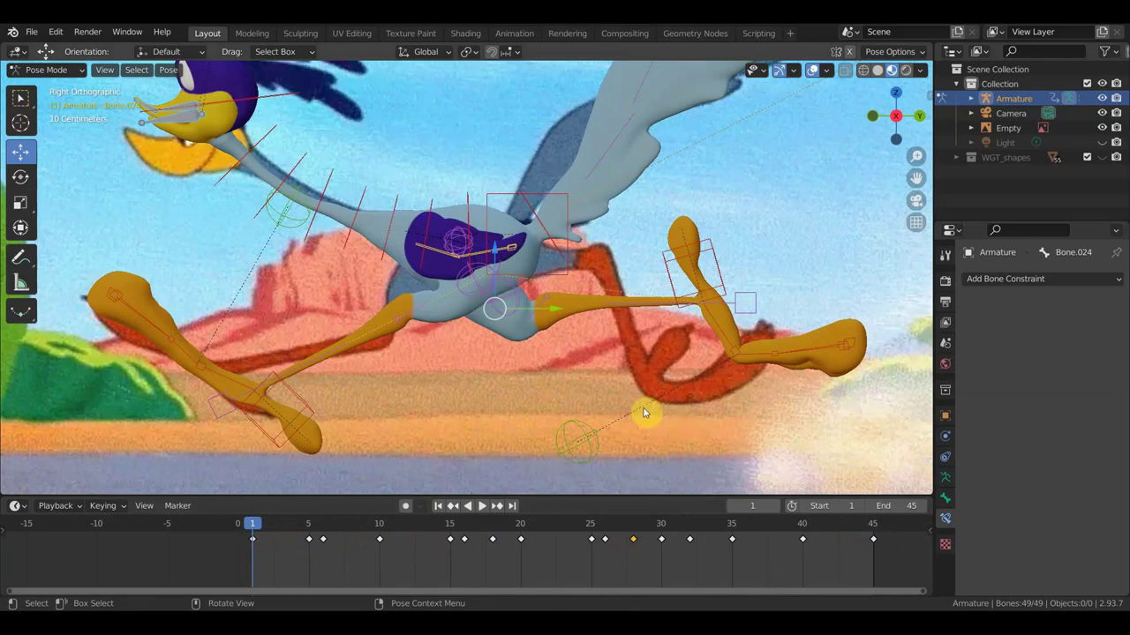
mouse_move(449, 259)
middle_down()
mouse_move(544, 306)
mouse_move(469, 285)
mouse_move(469, 378)
mouse_move(448, 293)
middle_up()
click(448, 262)
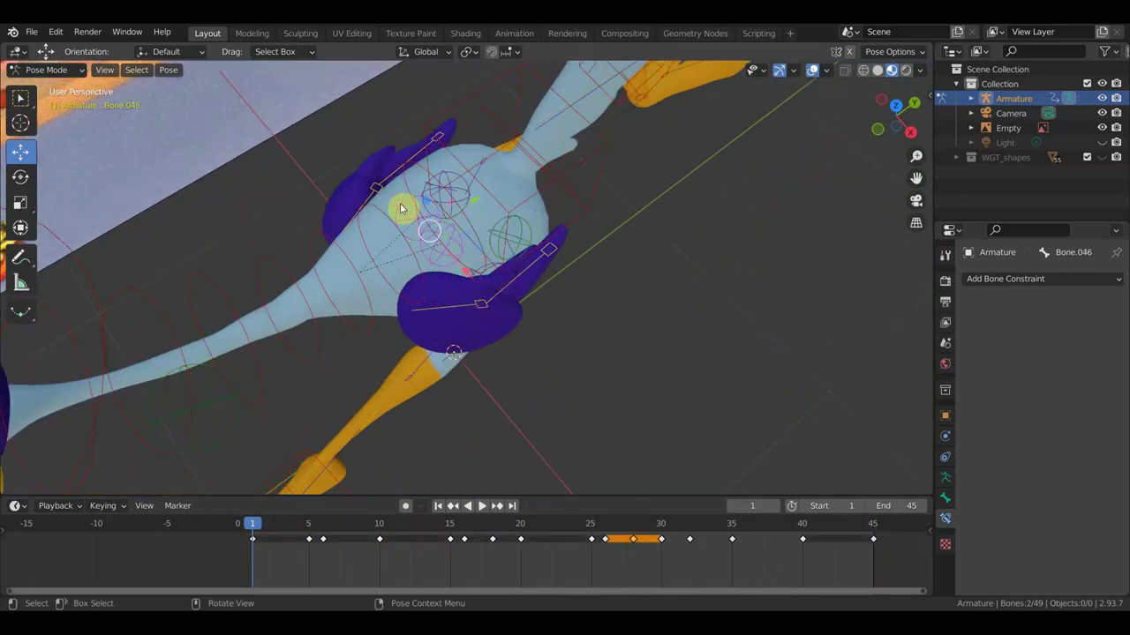
- Review the poses at frames 25, 10 and 15, then move the frame 25 key to frame 1
shift+click(385, 178)
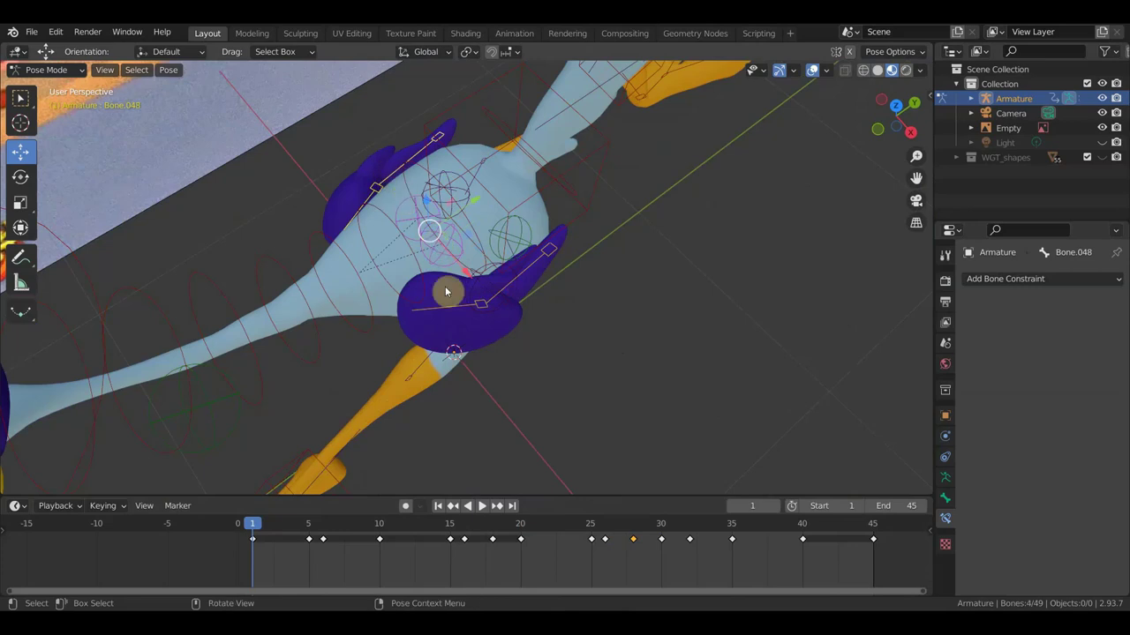
mouse_move(530, 299)
middle_down()
mouse_move(635, 348)
mouse_move(623, 418)
mouse_move(645, 454)
mouse_move(649, 371)
mouse_move(746, 381)
middle_up()
click(591, 526)
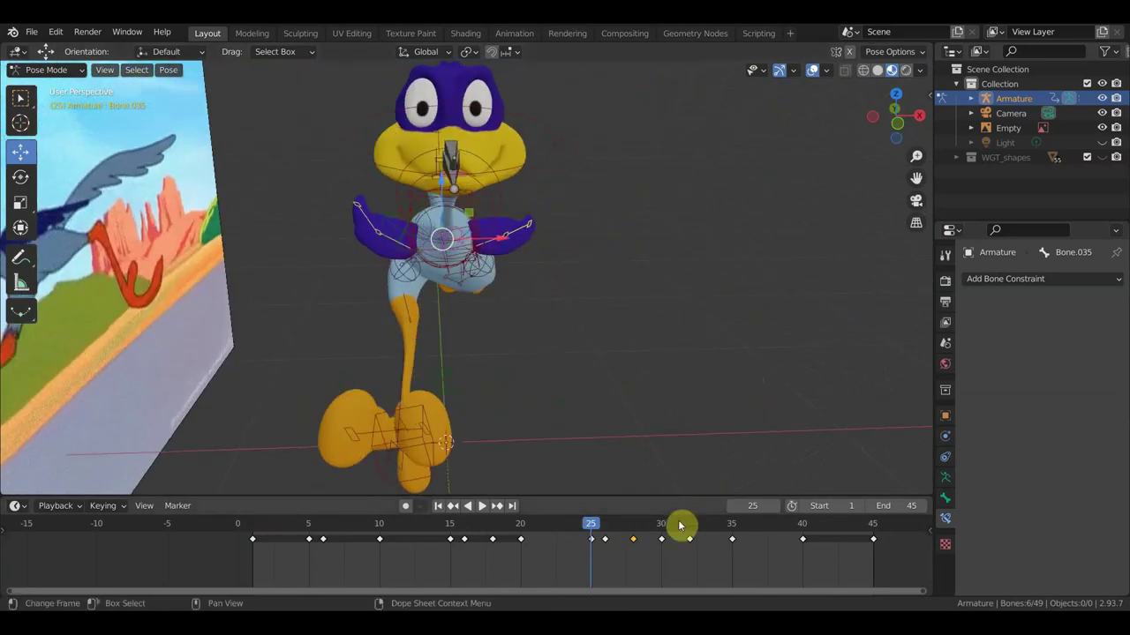
click(593, 558)
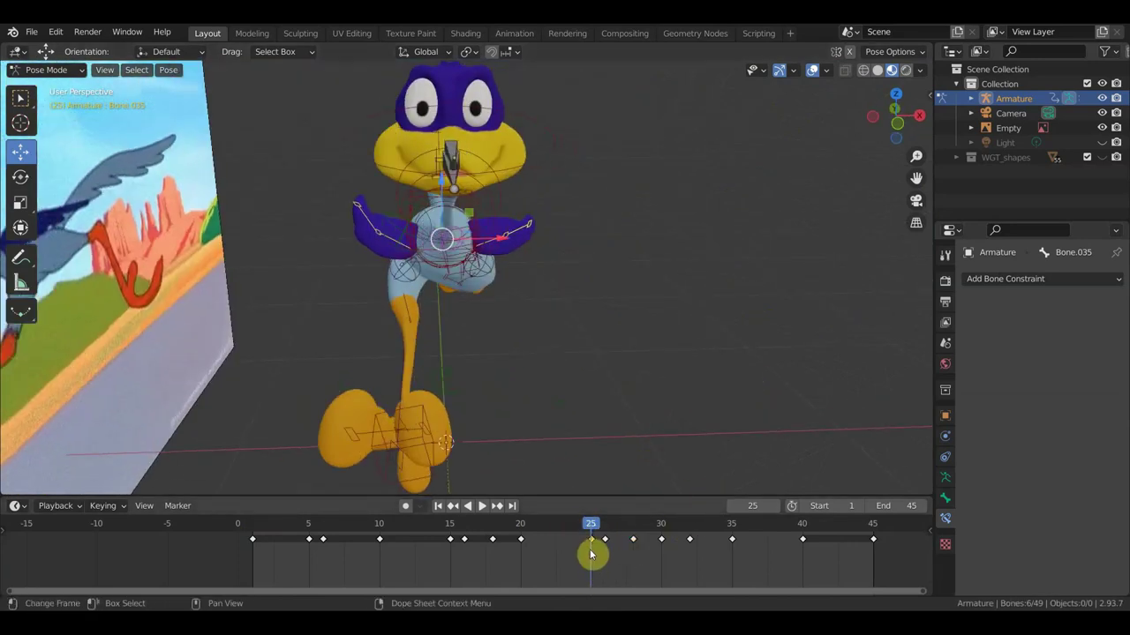
middle_drag(629, 446, 660, 421)
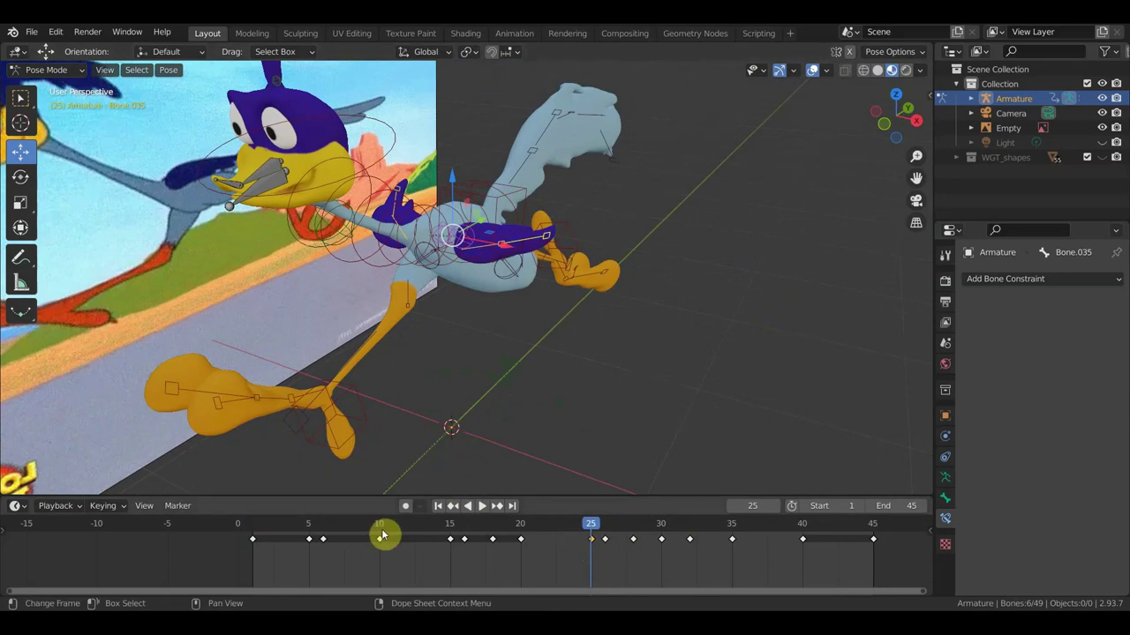
click(382, 532)
middle_drag(454, 479, 416, 484)
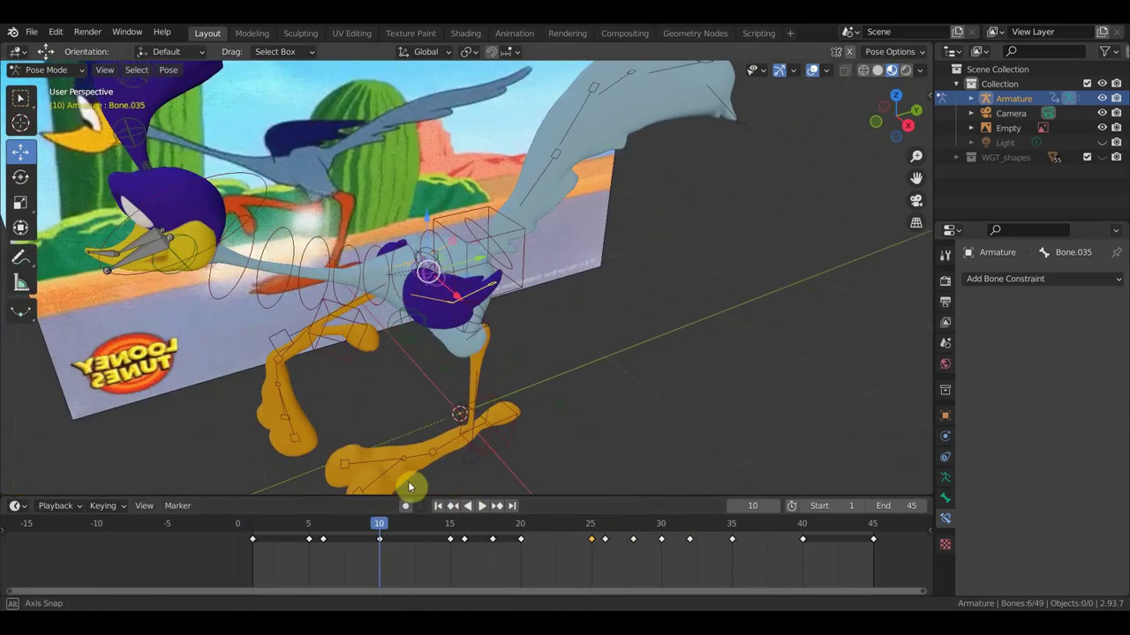
click(448, 527)
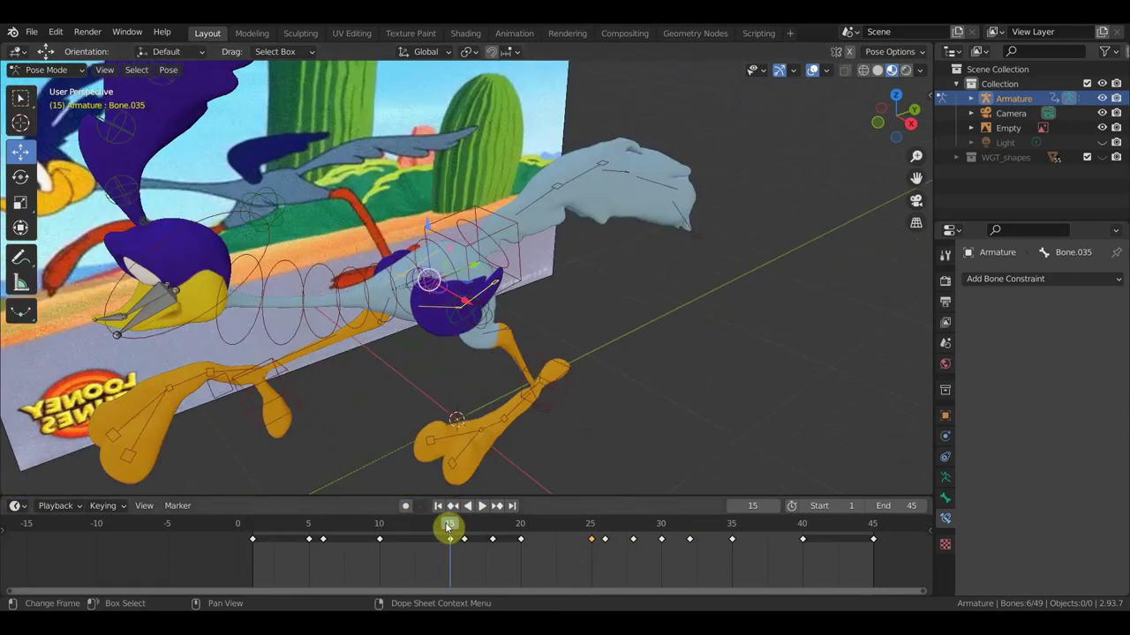
click(255, 528)
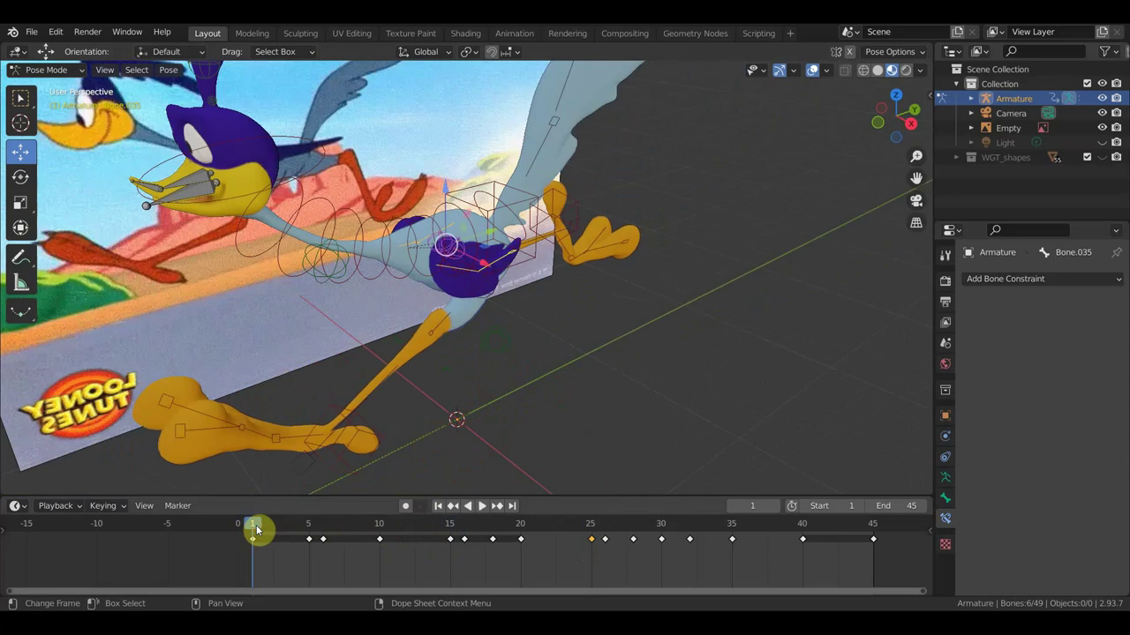
key(g)
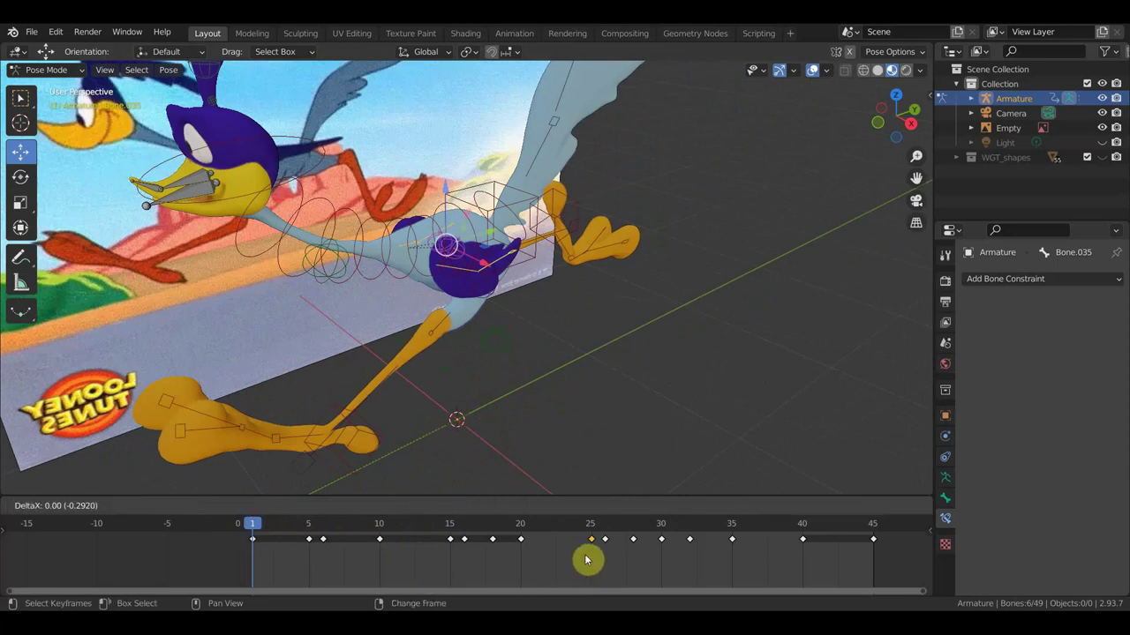
click(247, 564)
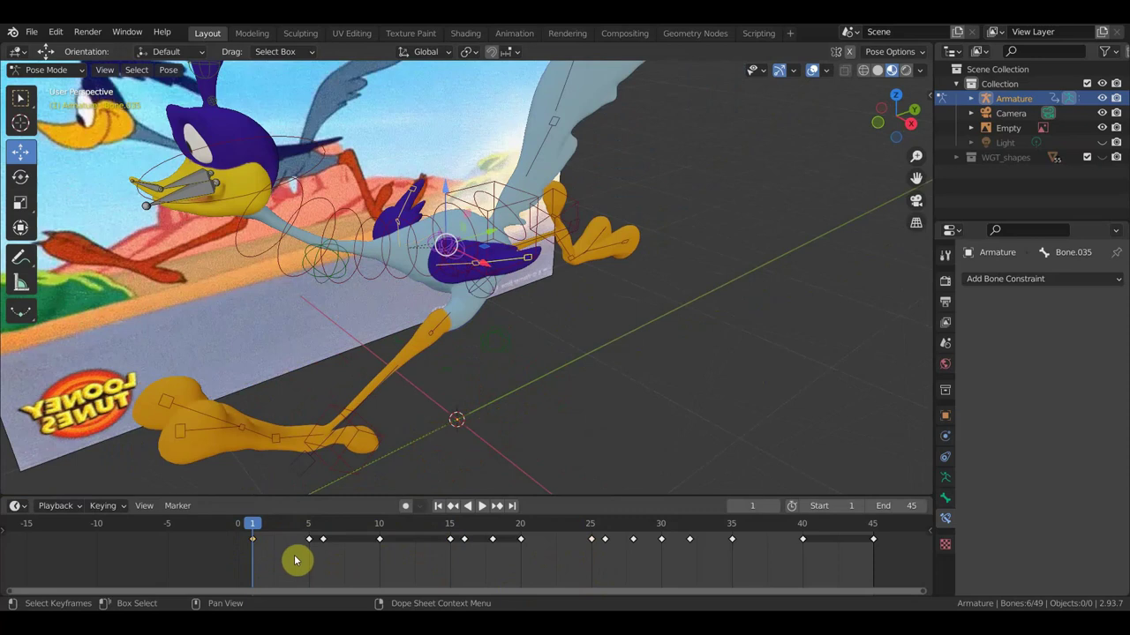
- Paste a keyframe at frame 5 and check the poses between frames 3 and 8
drag(260, 525, 309, 537)
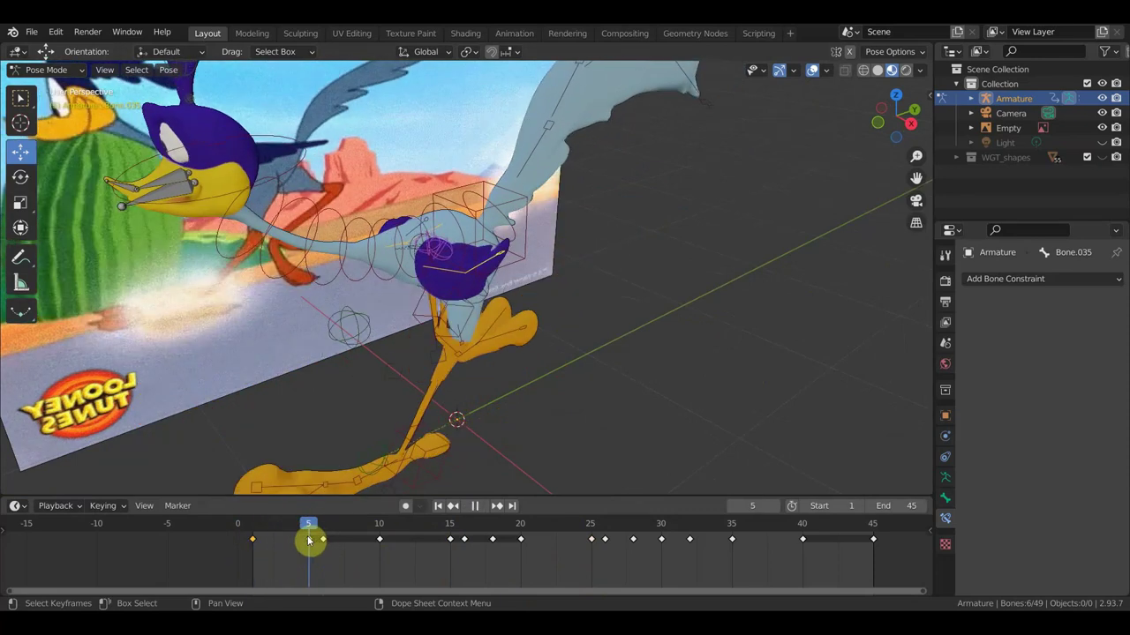
key(ctrl+v)
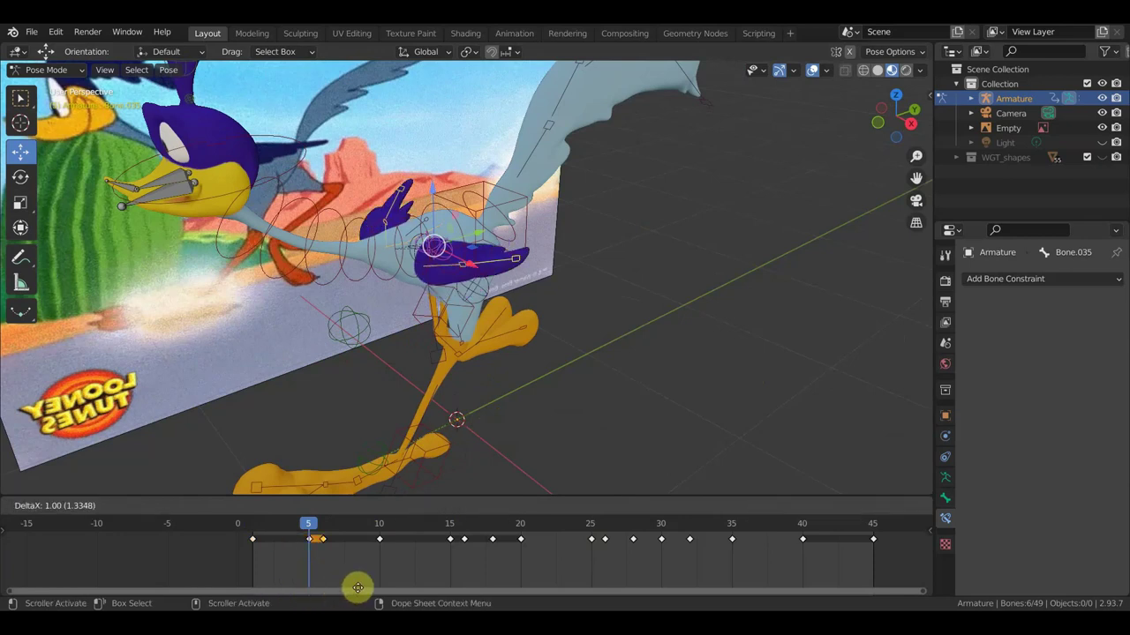
mouse_move(313, 528)
mouse_down()
mouse_move(276, 526)
mouse_move(348, 528)
mouse_up()
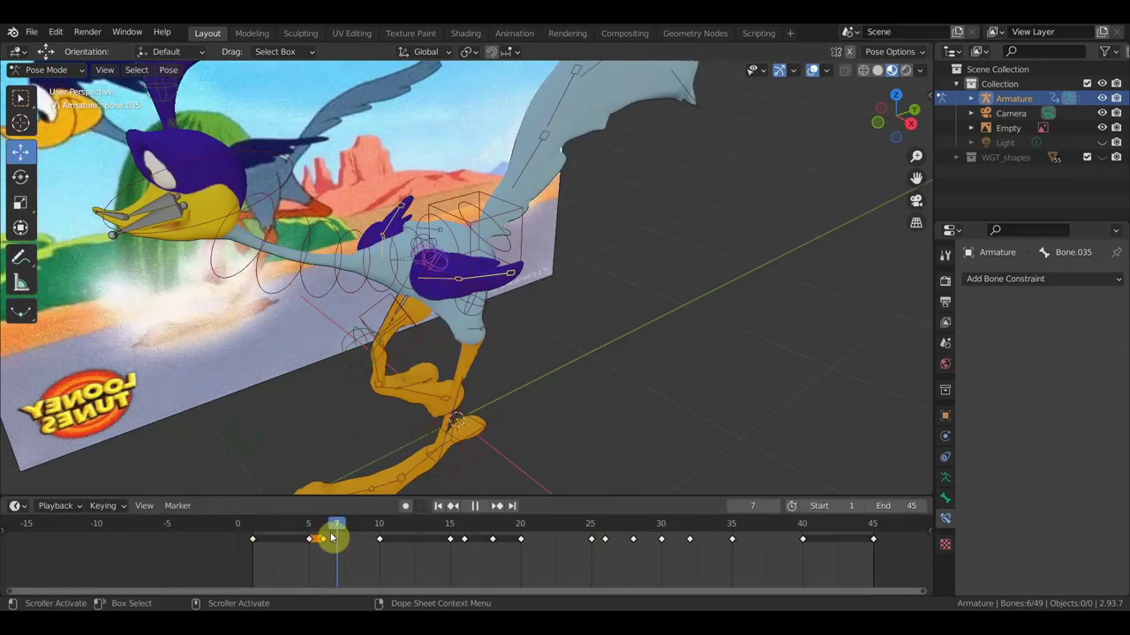
mouse_move(473, 430)
middle_down()
mouse_move(587, 397)
mouse_move(668, 398)
mouse_move(551, 406)
mouse_move(488, 393)
mouse_move(415, 409)
mouse_move(439, 410)
middle_up()
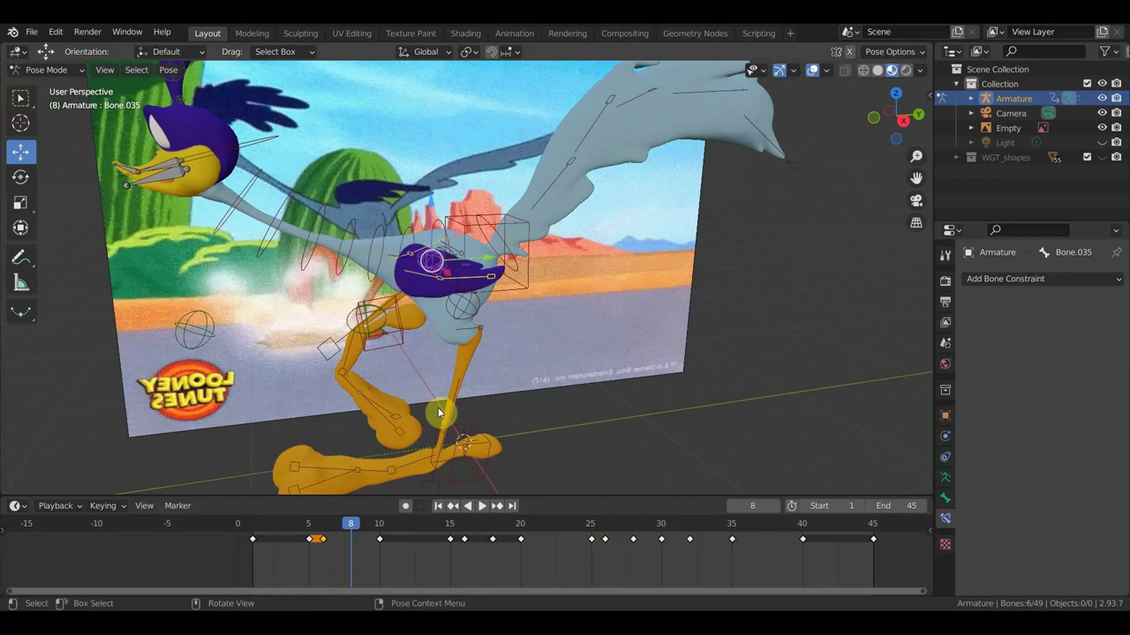
- Place the frame 35 pose key at frame 10 and play back to check it
click(377, 529)
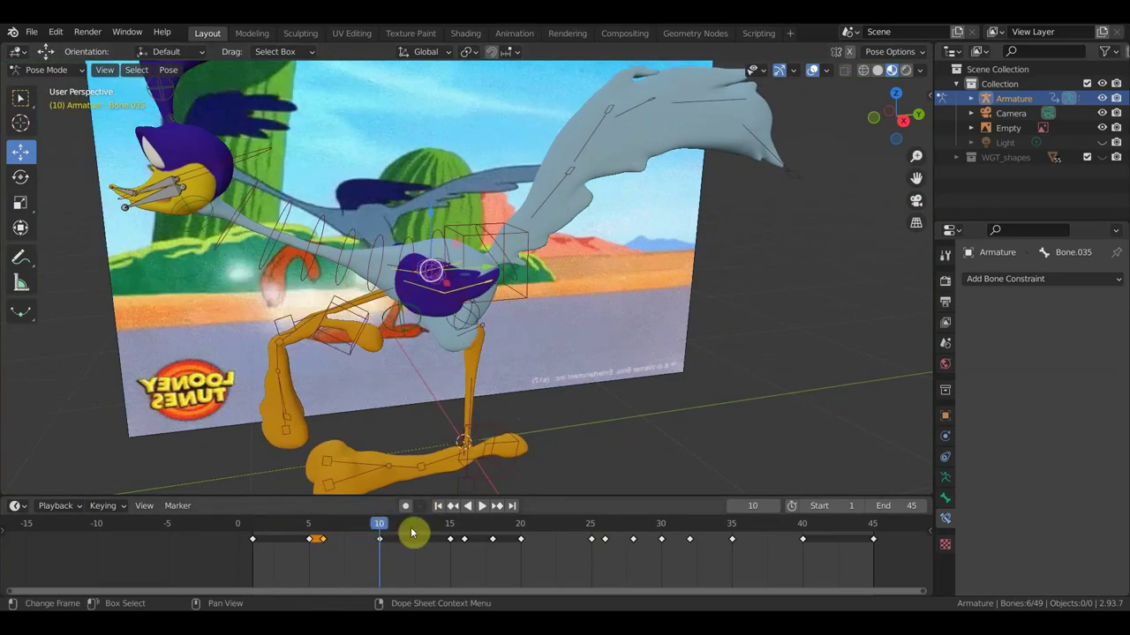
click(732, 525)
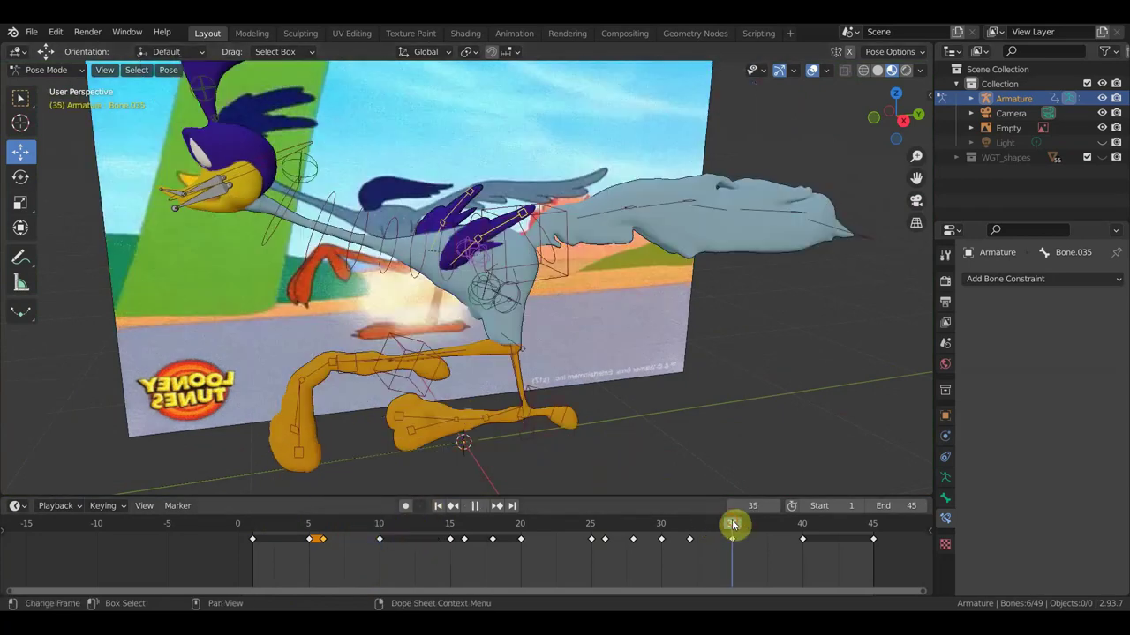
click(730, 539)
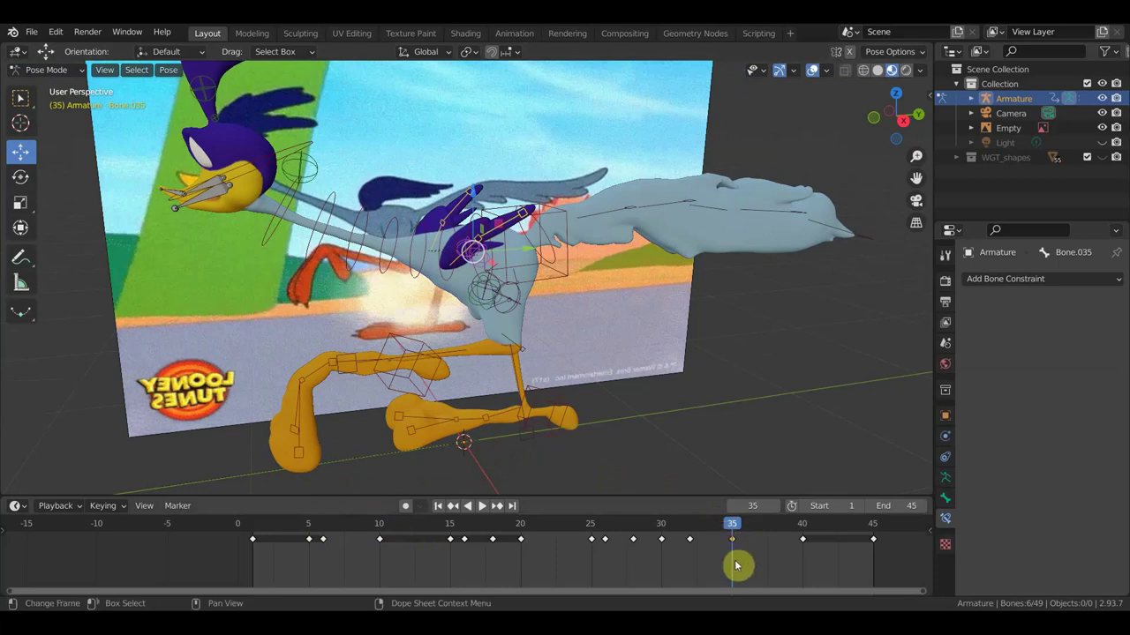
click(379, 540)
key(space)
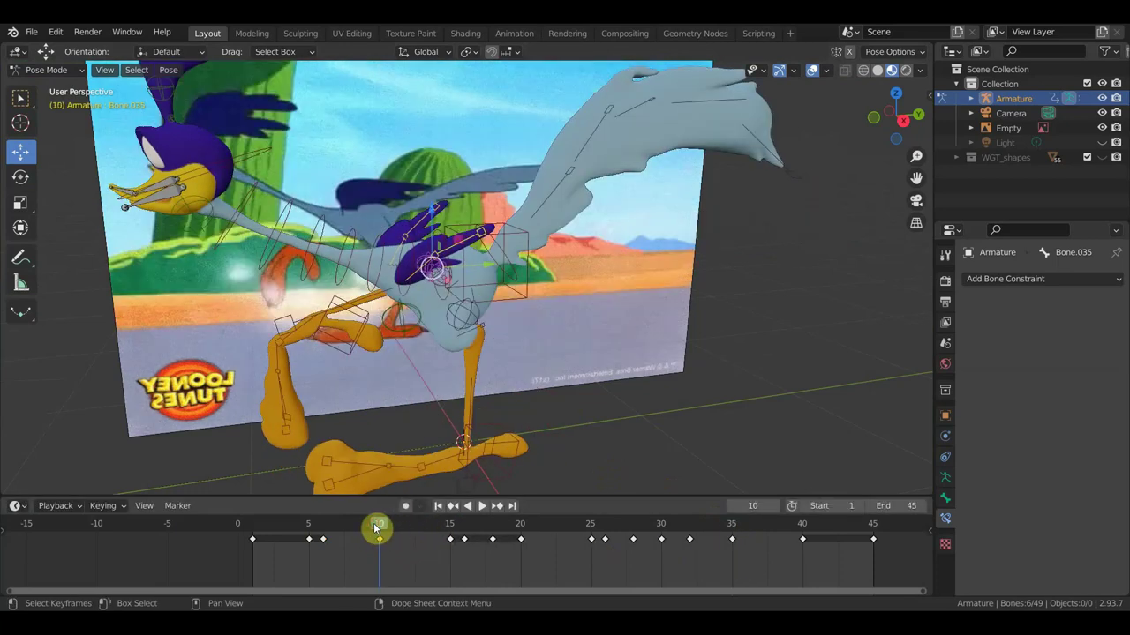
drag(357, 523, 451, 526)
key(space)
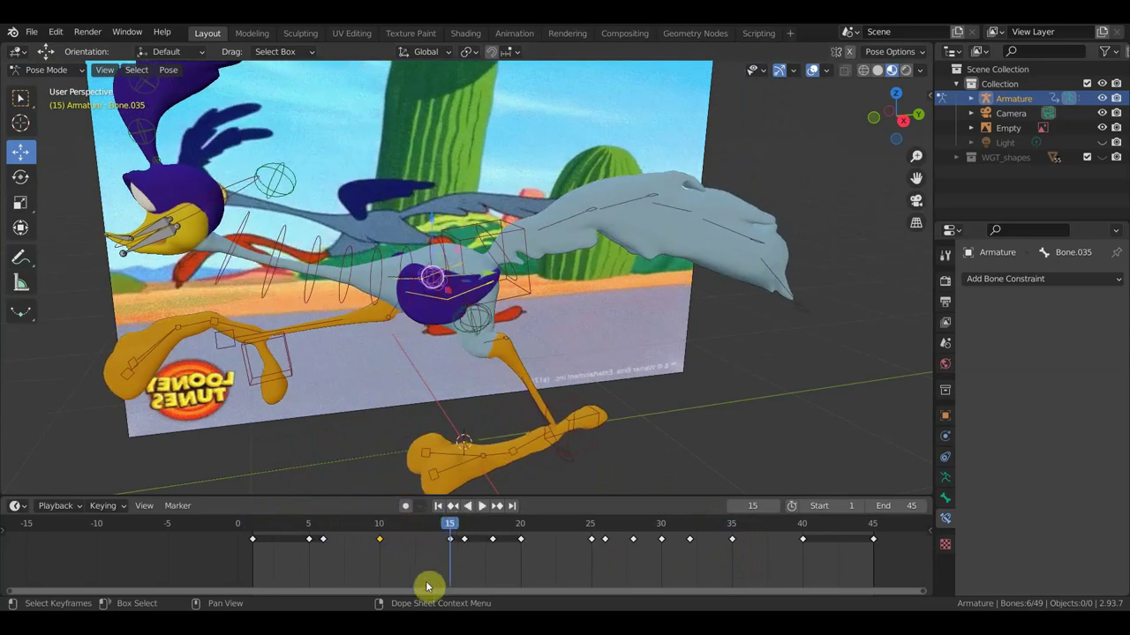
- Slide the selected key five frames later and check the motion across frames 11–15
key(g)
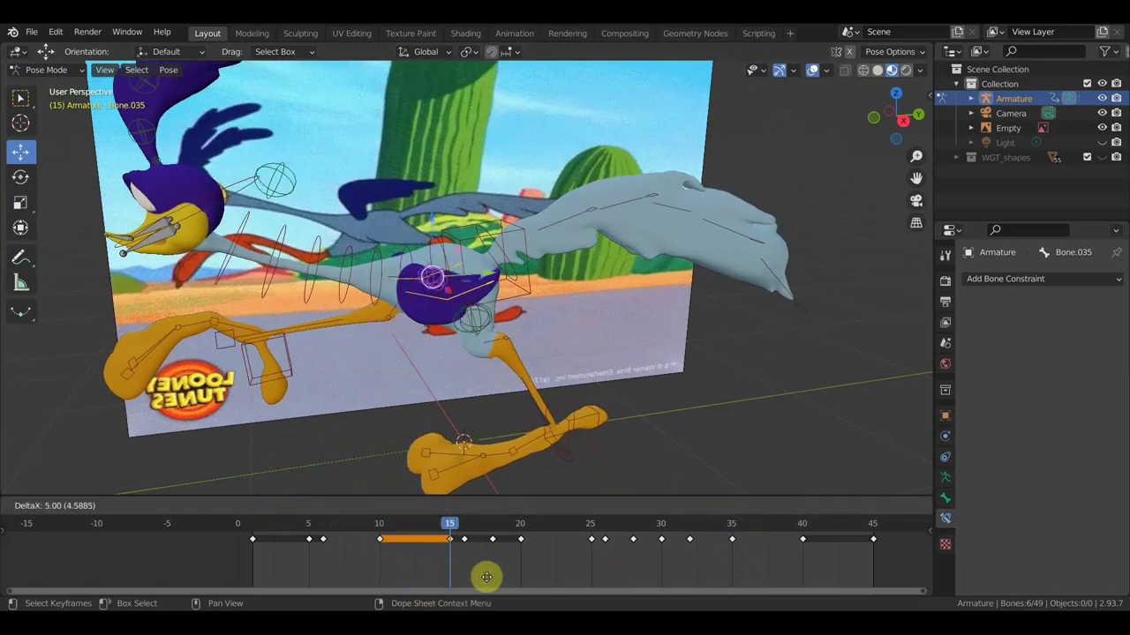
click(495, 577)
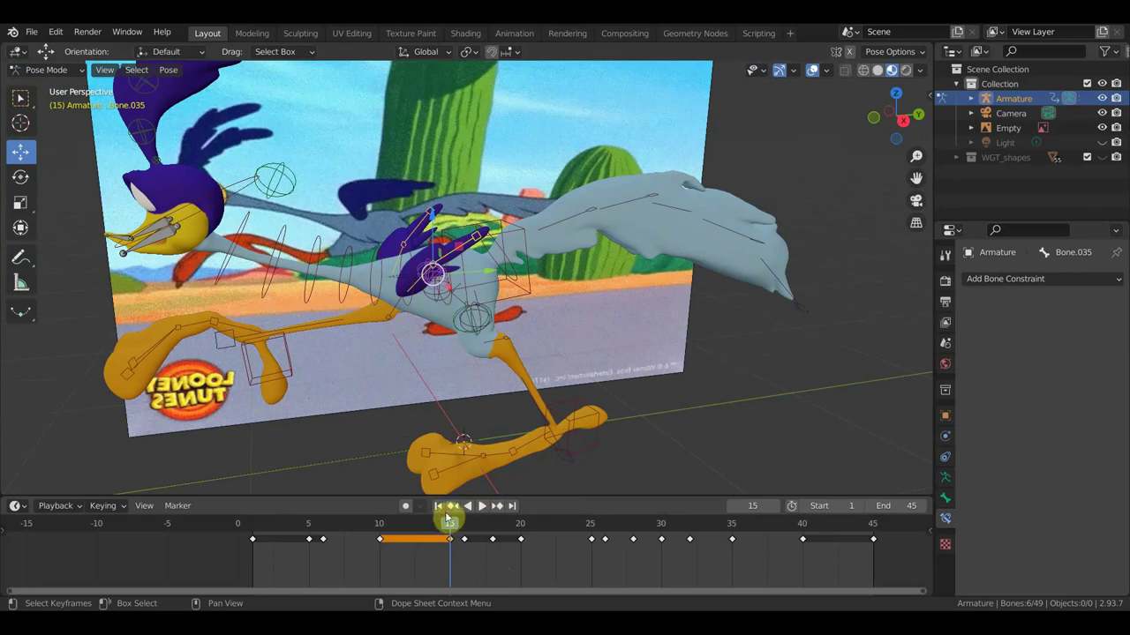
mouse_move(424, 521)
mouse_down()
mouse_move(492, 530)
mouse_move(469, 532)
mouse_up()
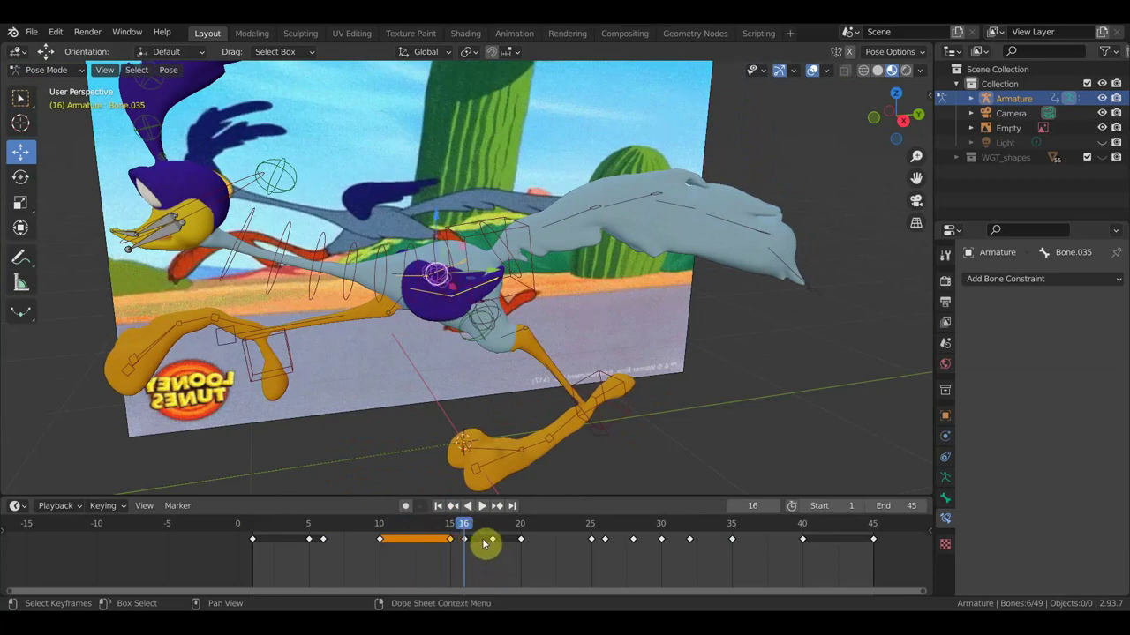
- Slide the key near frame 6 later and review the poses from frame 18 to 20
click(492, 531)
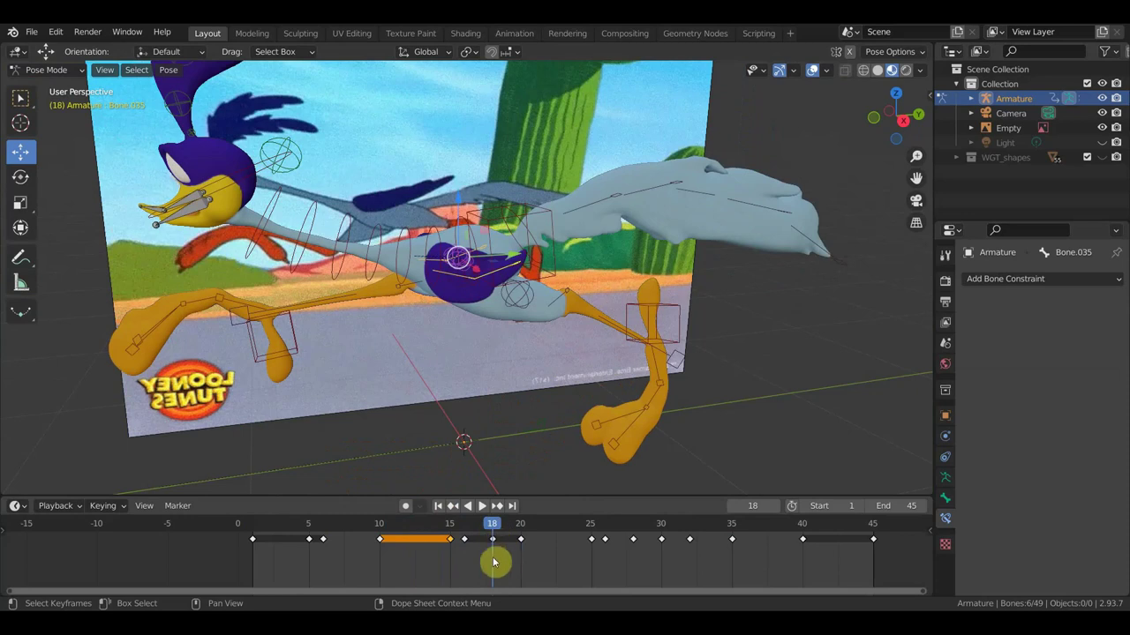
click(323, 530)
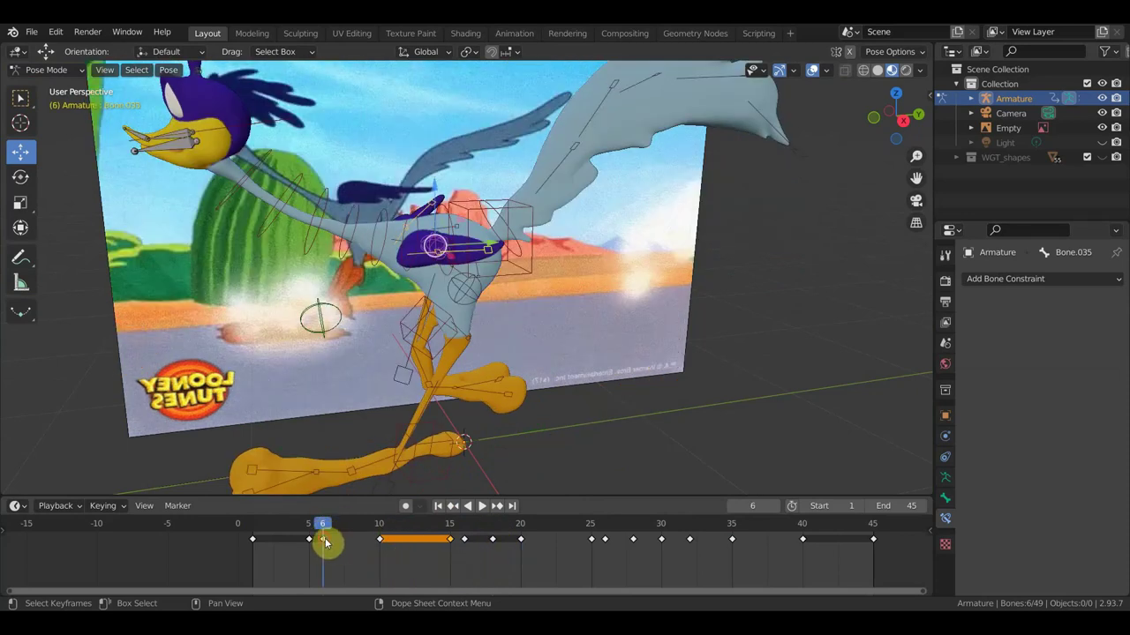
click(314, 539)
key(g)
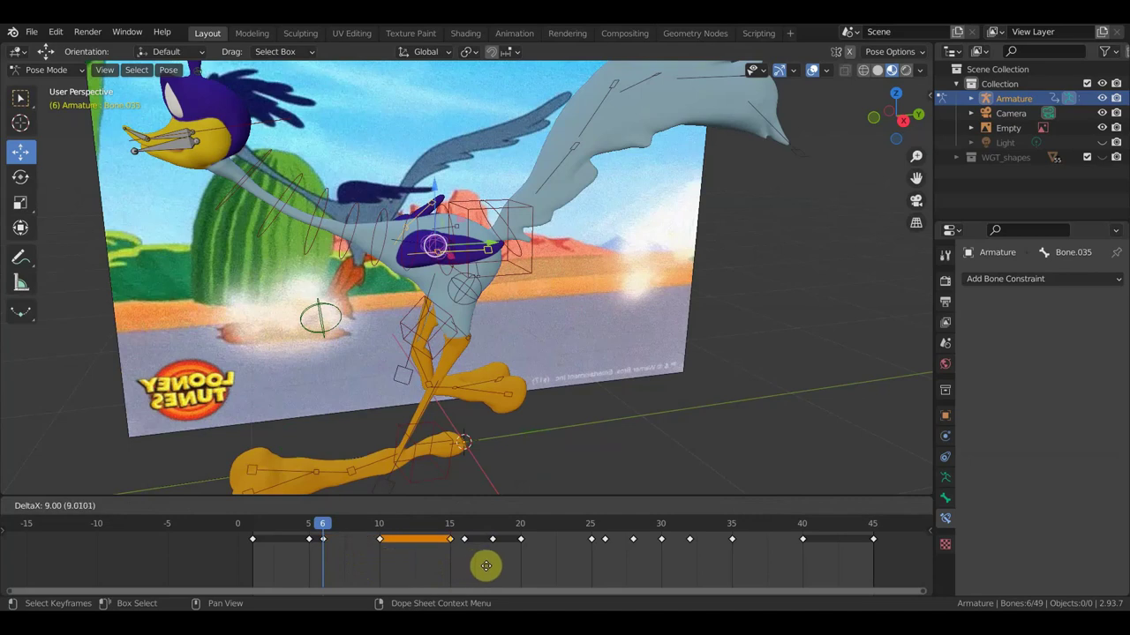
click(530, 569)
click(492, 527)
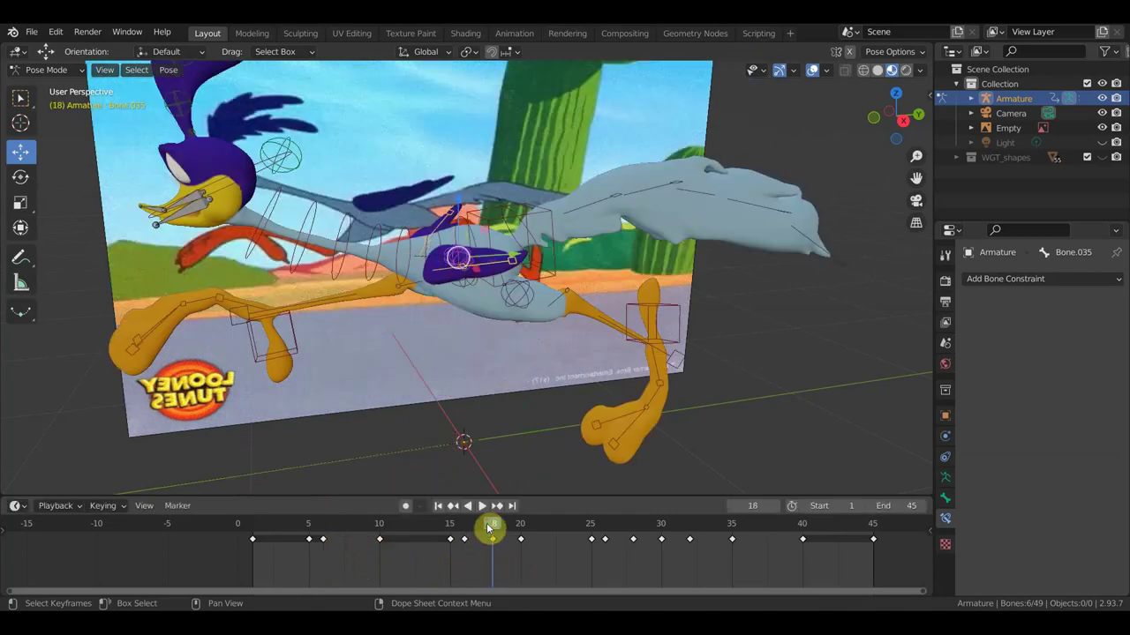
mouse_move(492, 526)
mouse_down()
mouse_move(544, 527)
mouse_move(520, 528)
mouse_up()
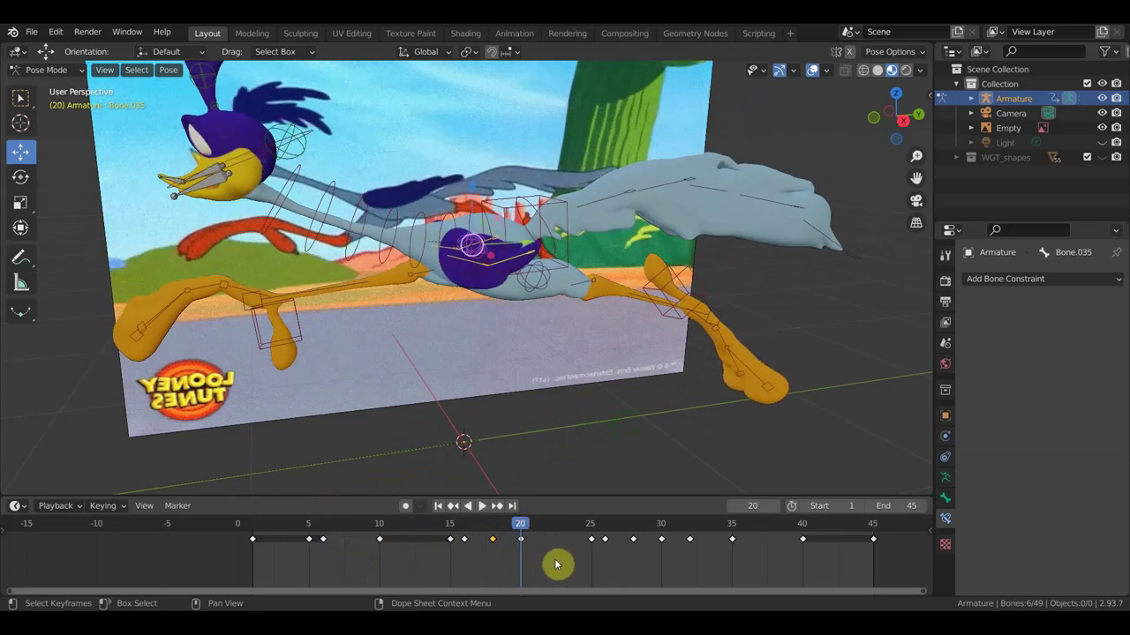
- Shift the later keys forward by one and four frames so a key sits at frame 26
key(g)
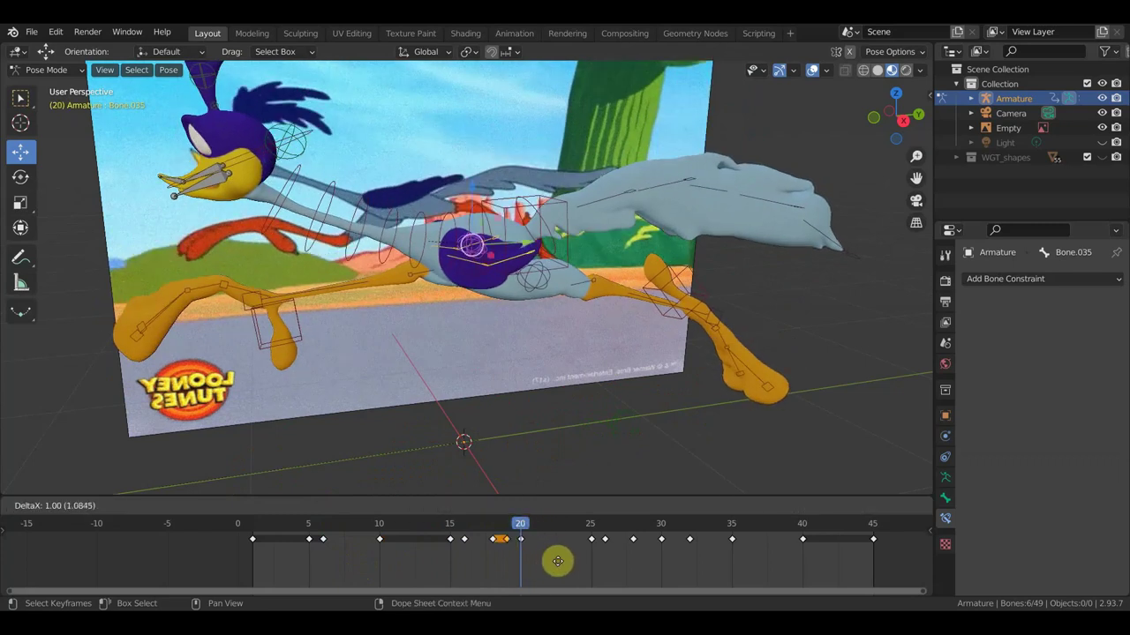
click(562, 563)
mouse_move(520, 527)
mouse_down()
mouse_move(643, 540)
mouse_move(607, 541)
mouse_up()
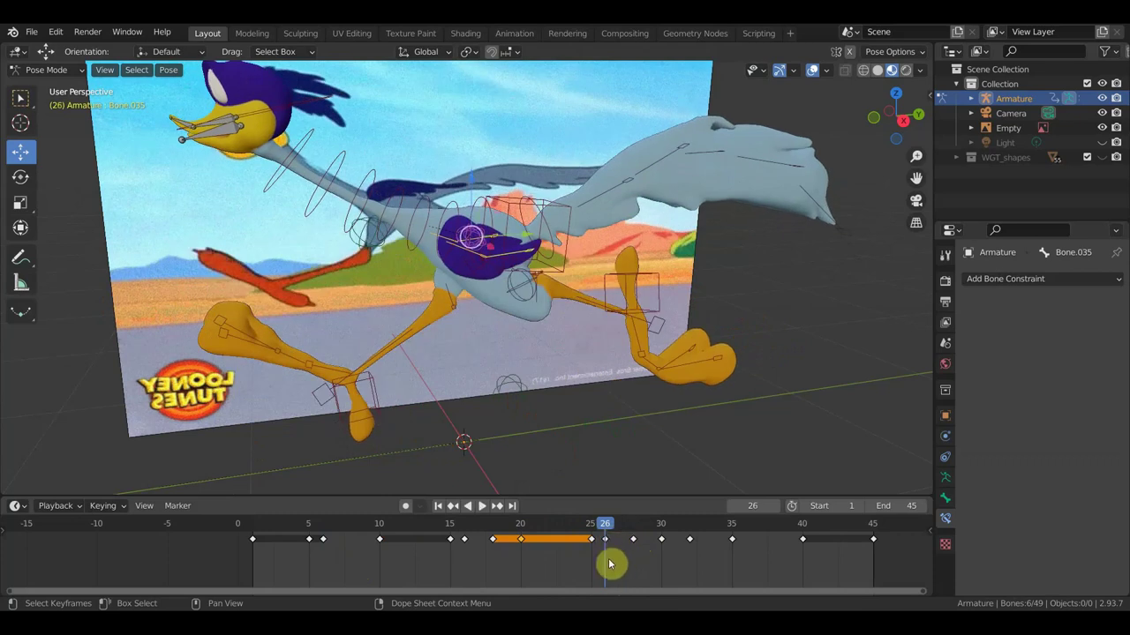
key(g)
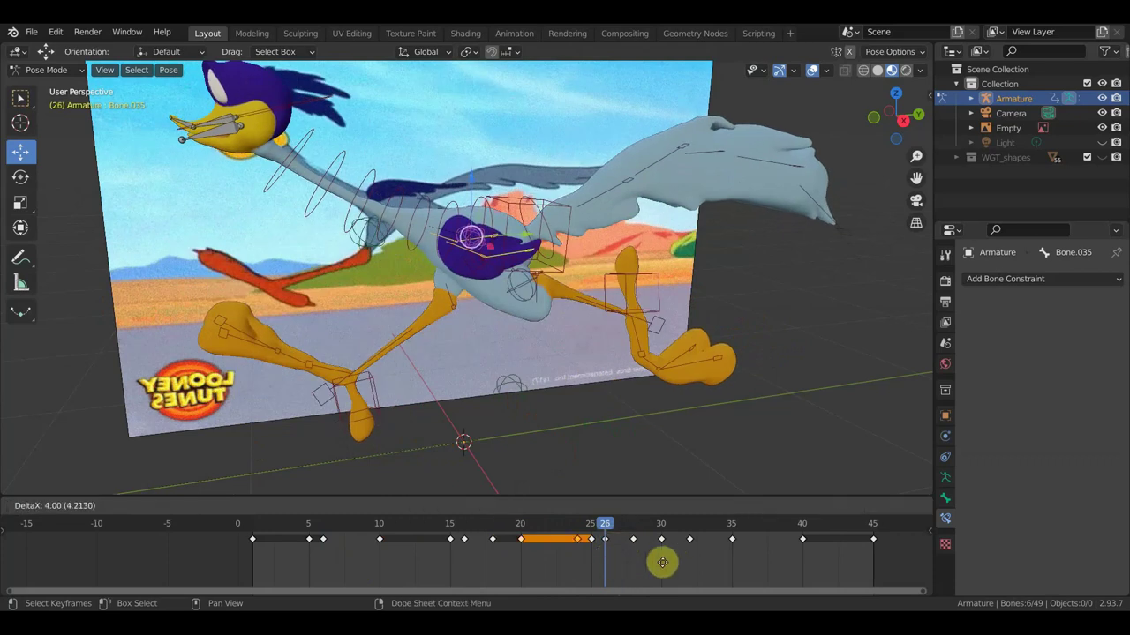
click(662, 562)
key(g)
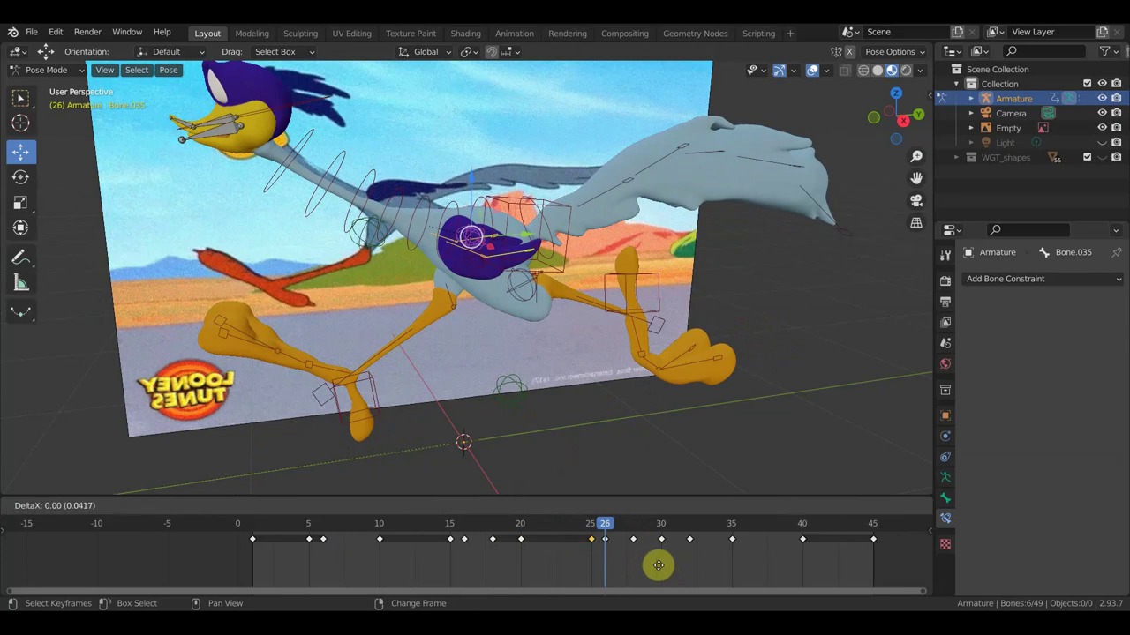
click(669, 570)
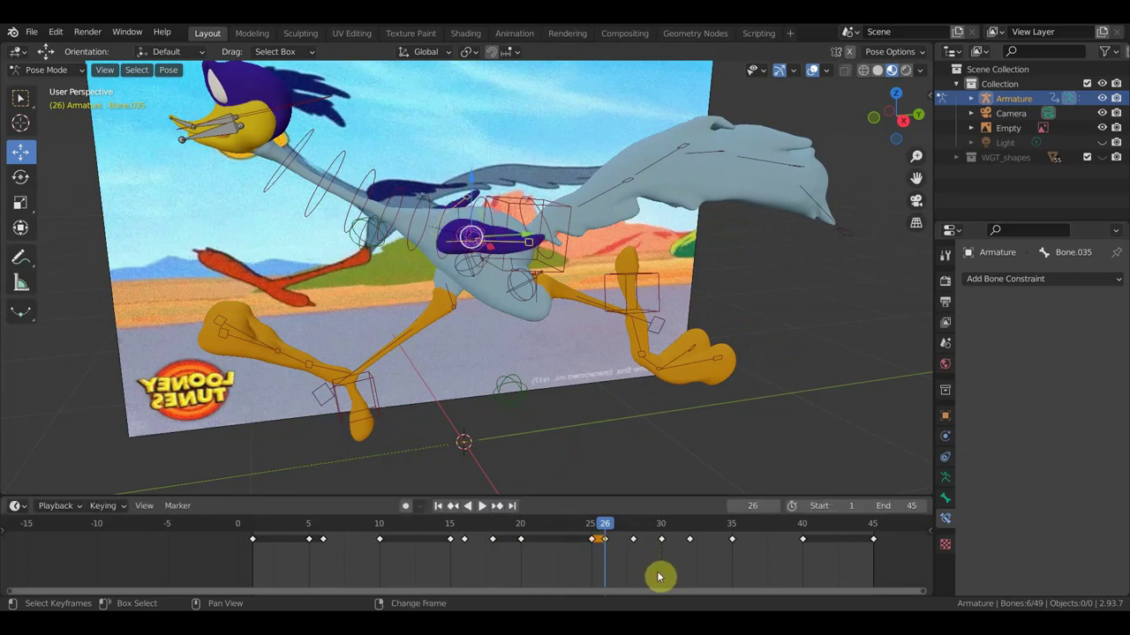
key(g)
click(681, 574)
click(618, 540)
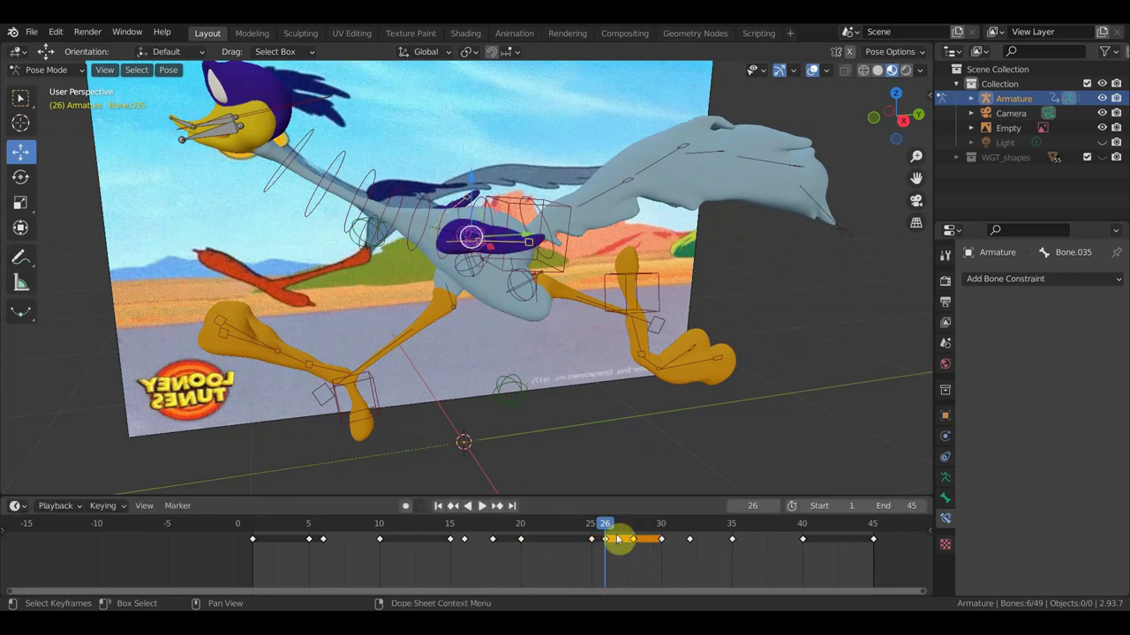
mouse_move(612, 526)
mouse_down()
mouse_move(681, 553)
mouse_move(813, 562)
mouse_up()
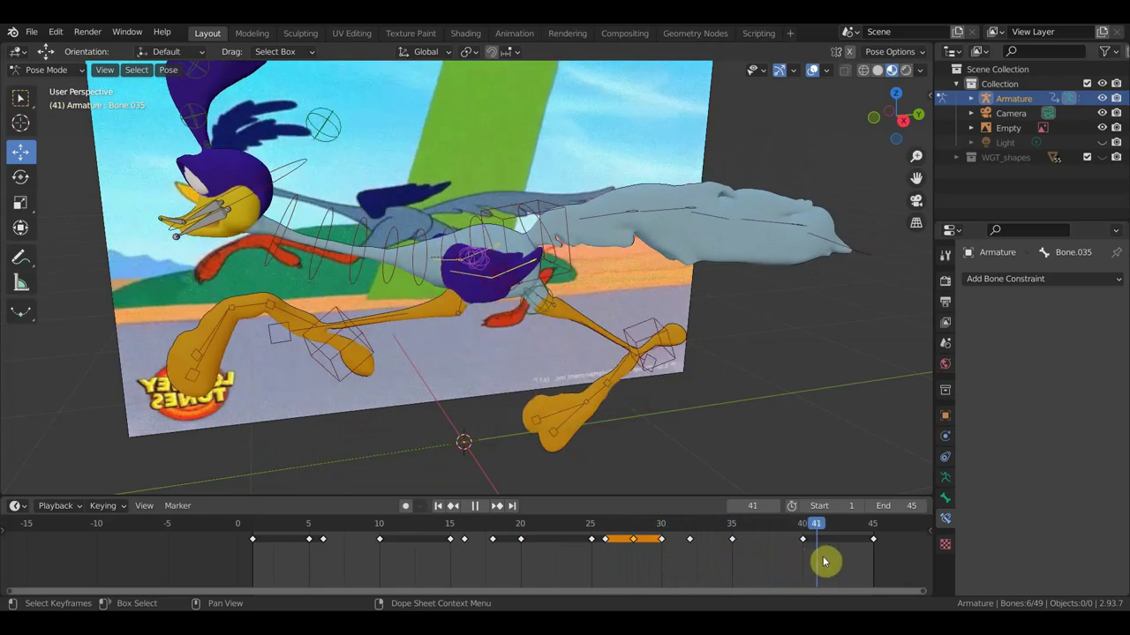
- Move the frame 35 keyframe to frame 40 and replay the run cycle
key(space)
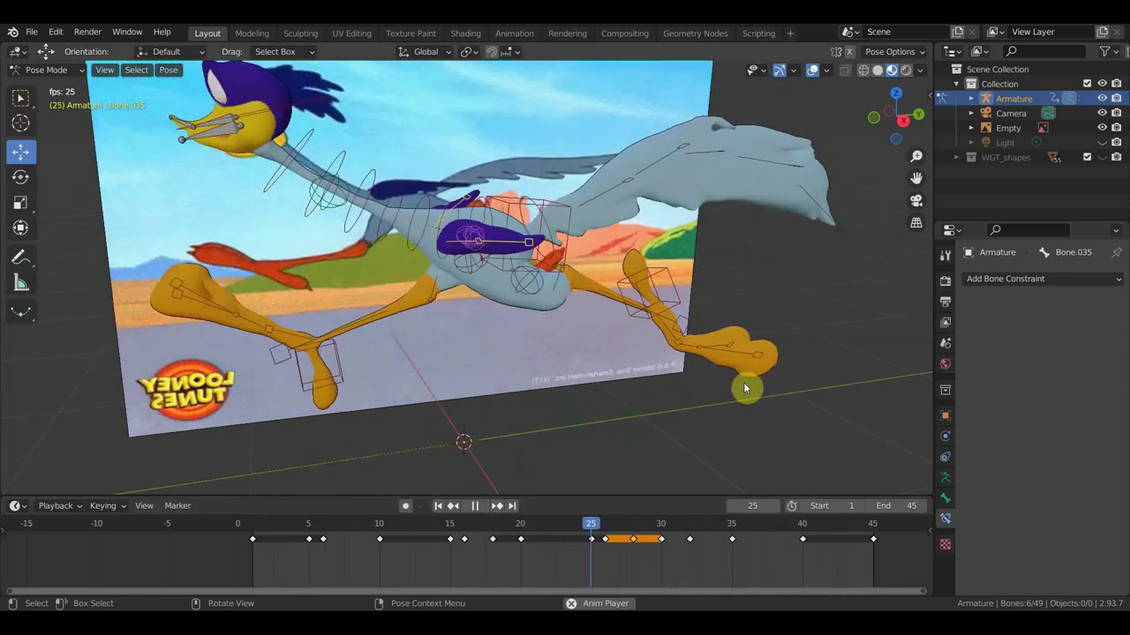
key(space)
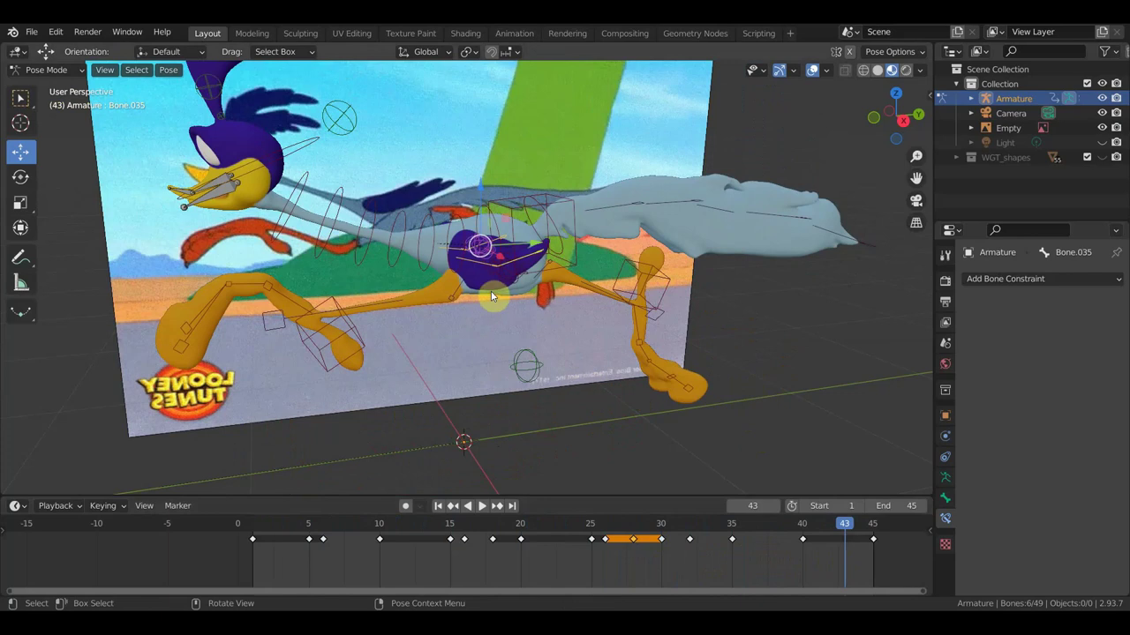
click(803, 528)
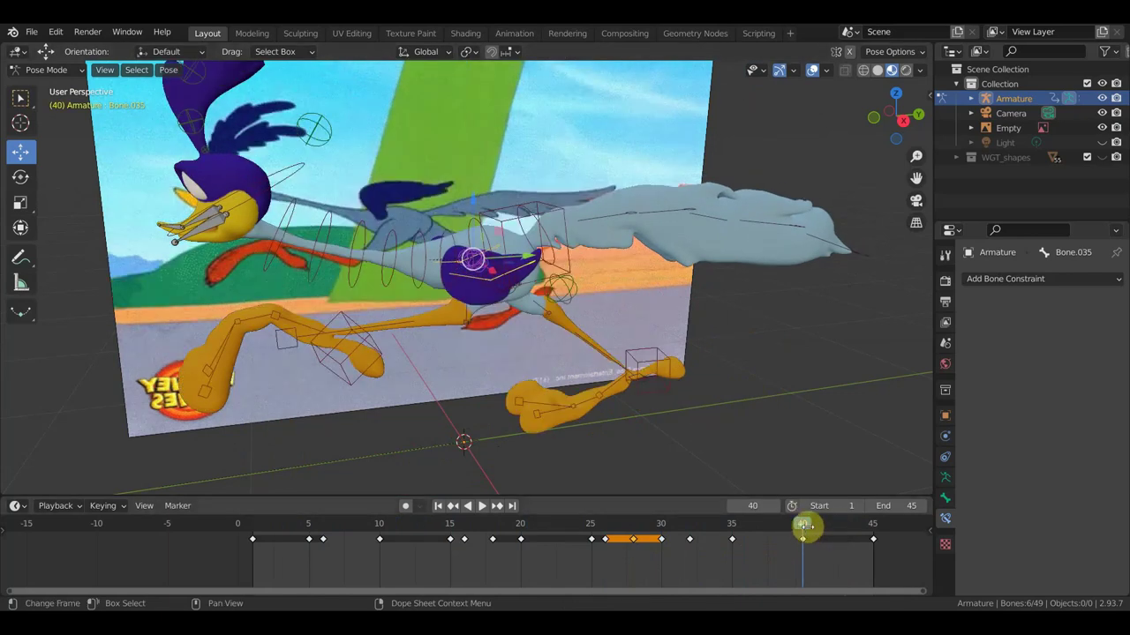
click(733, 528)
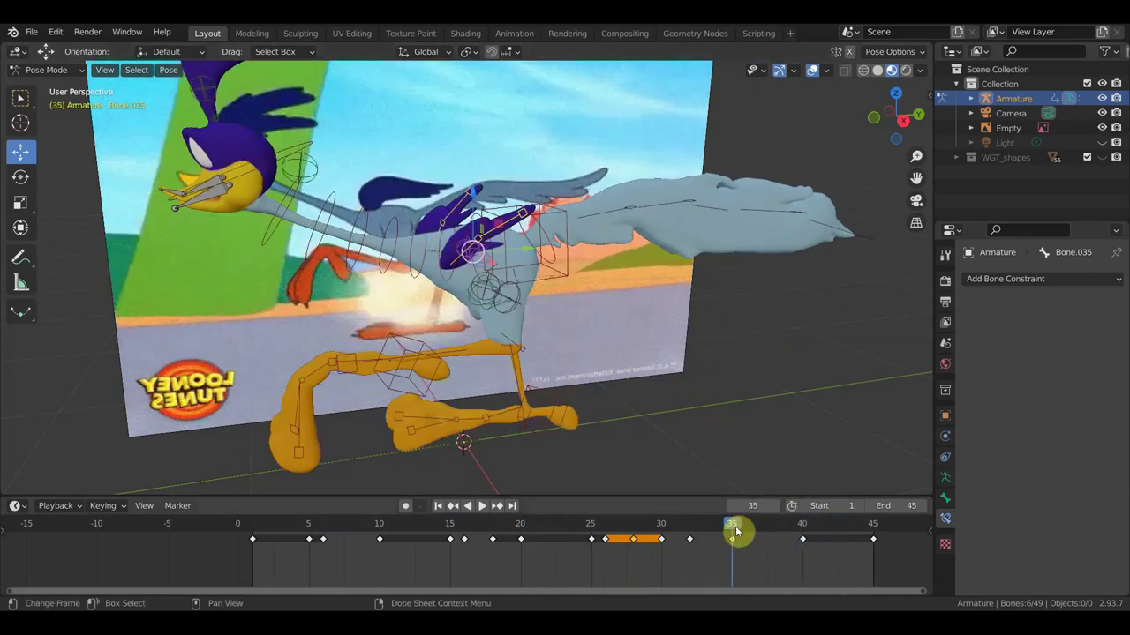
click(746, 558)
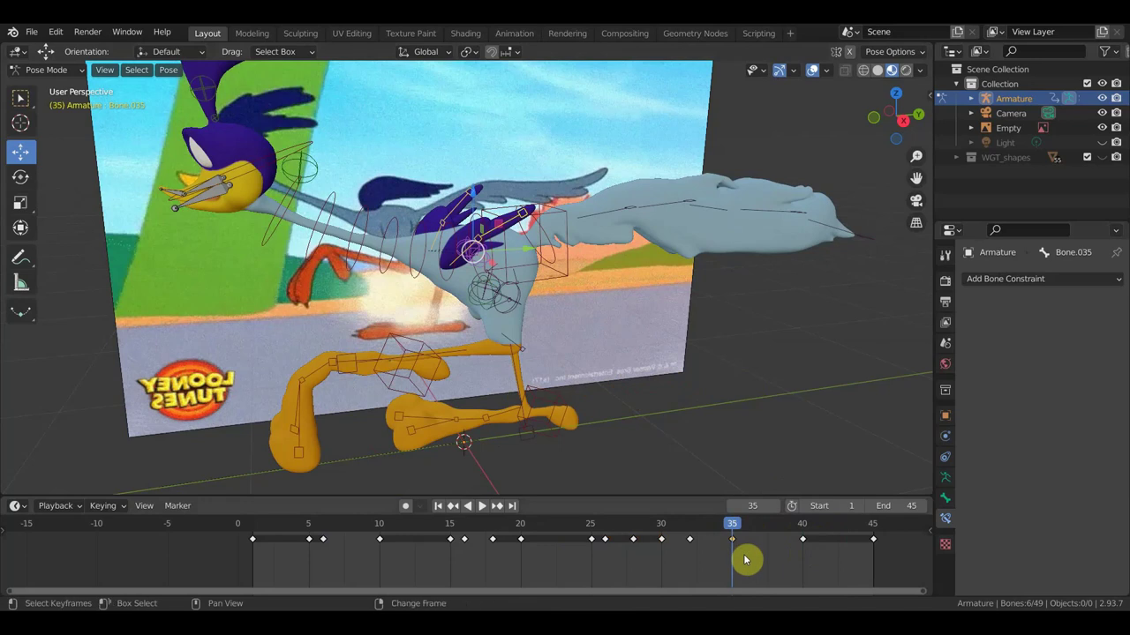
key(g)
click(810, 561)
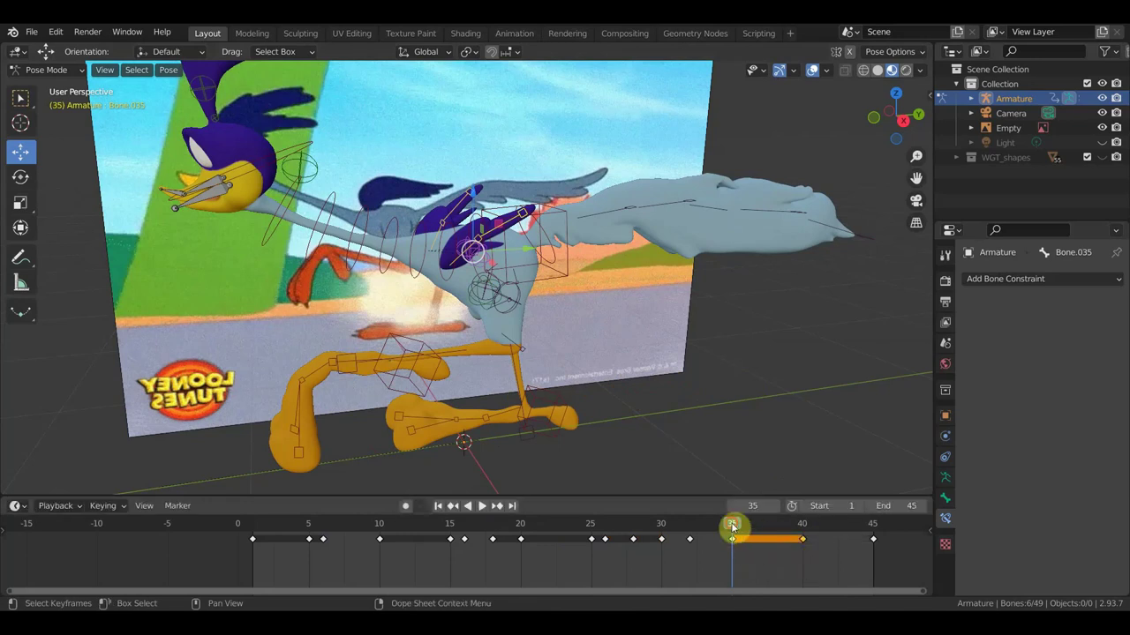
key(space)
drag(802, 528, 872, 541)
key(space)
- Shift the keyframes around frame 29 15 frames later, replay, and view the rig from the right
middle_drag(704, 421, 812, 411)
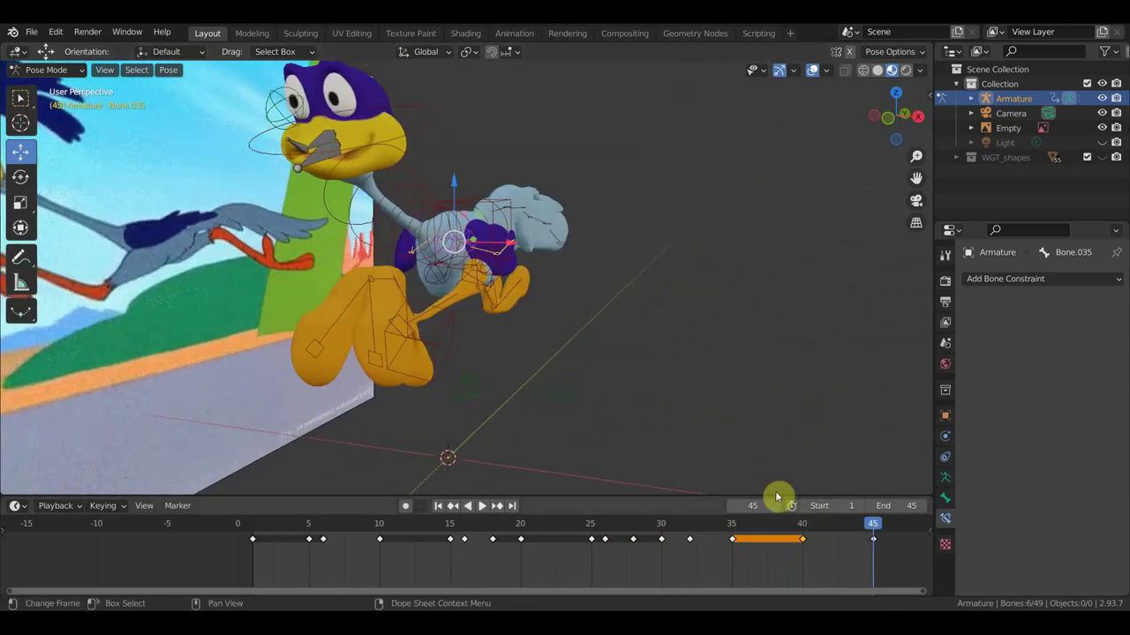
click(649, 526)
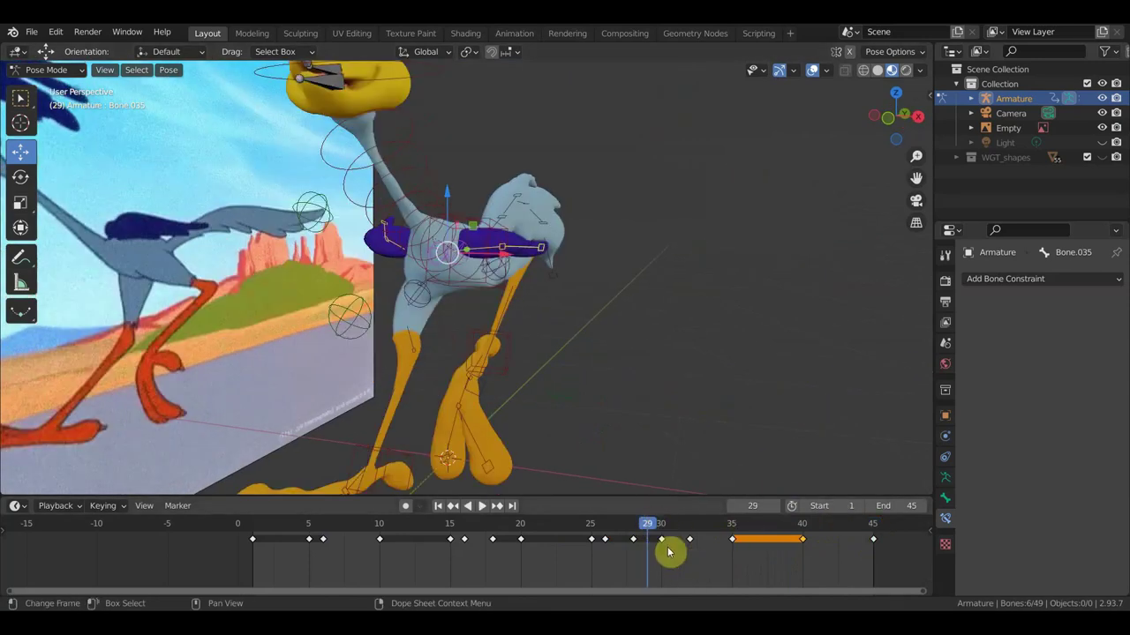
drag(628, 531, 672, 562)
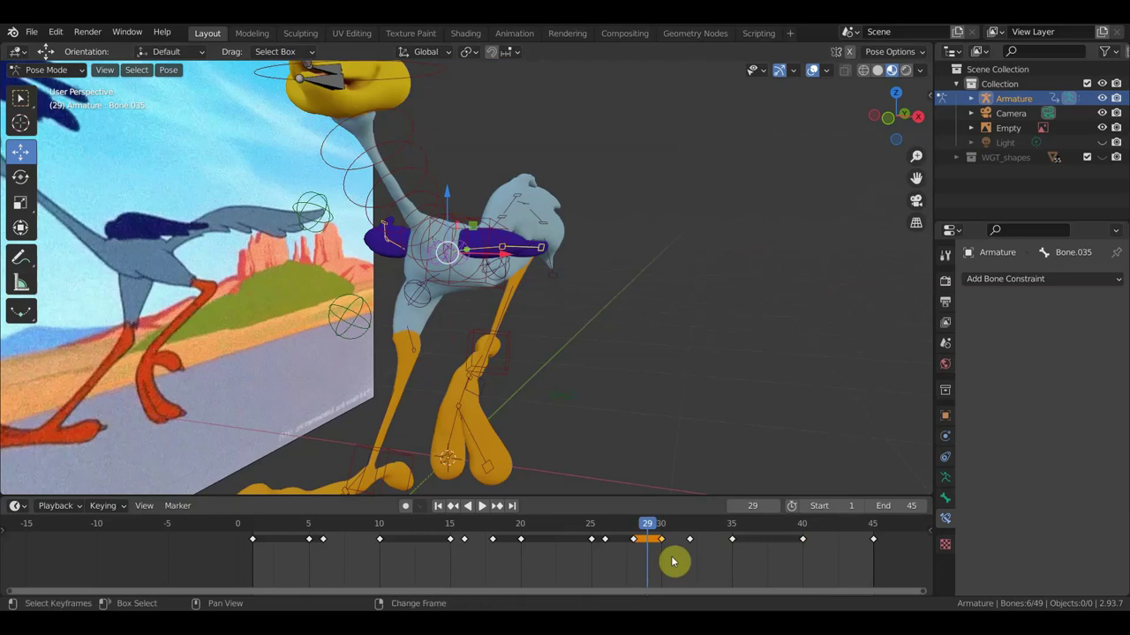
key(g)
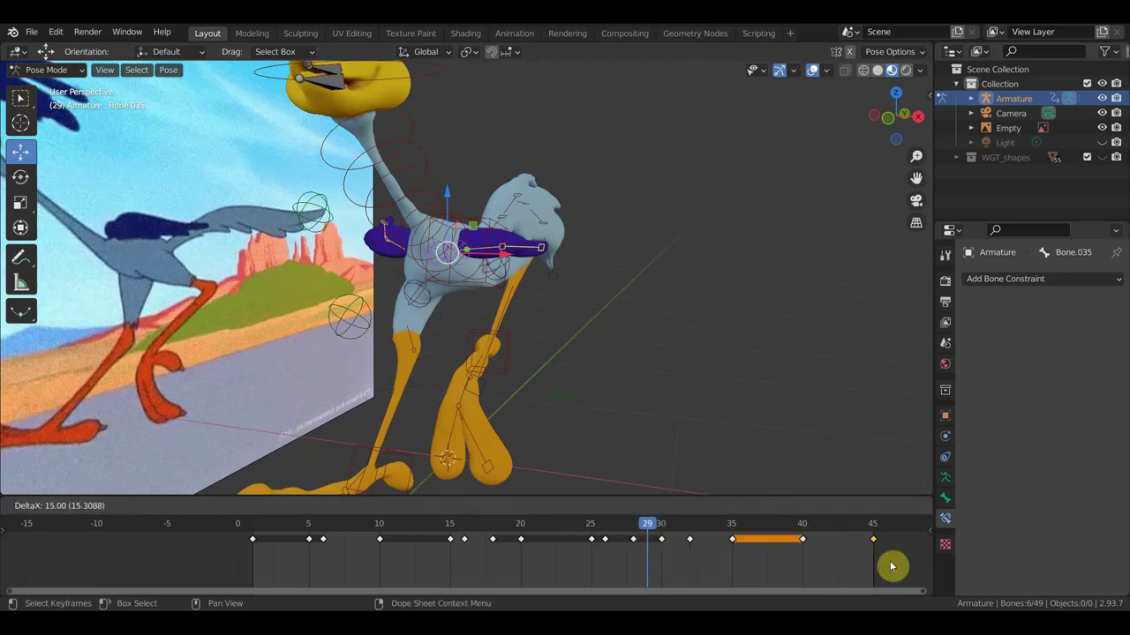
click(891, 567)
key(space)
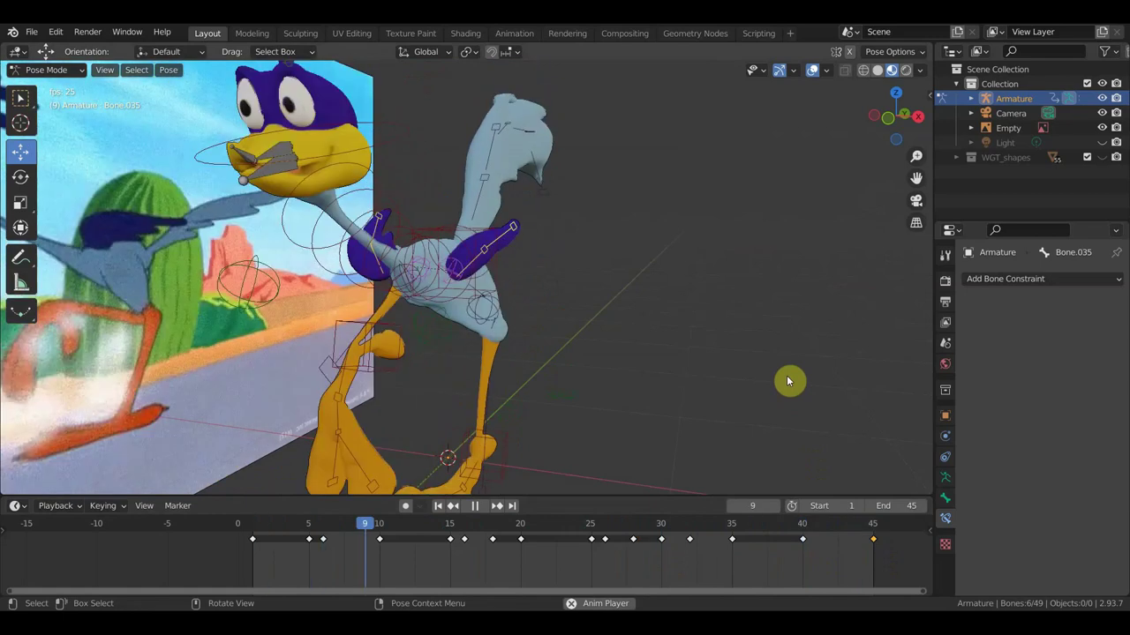
key(space)
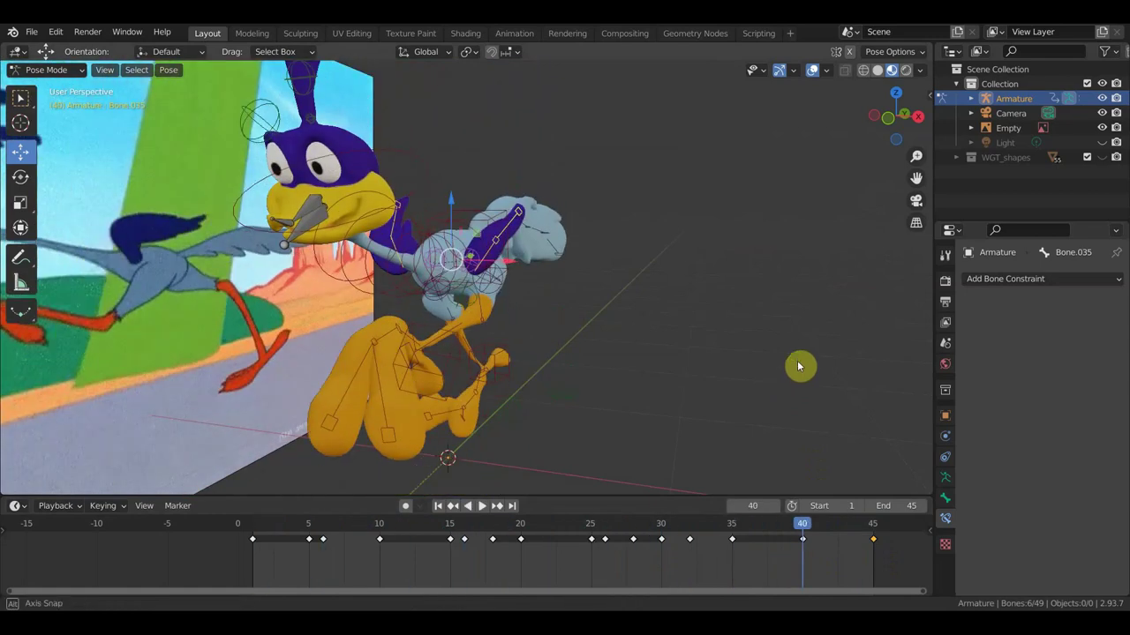
key(KP_3)
key(KP_Decimal)
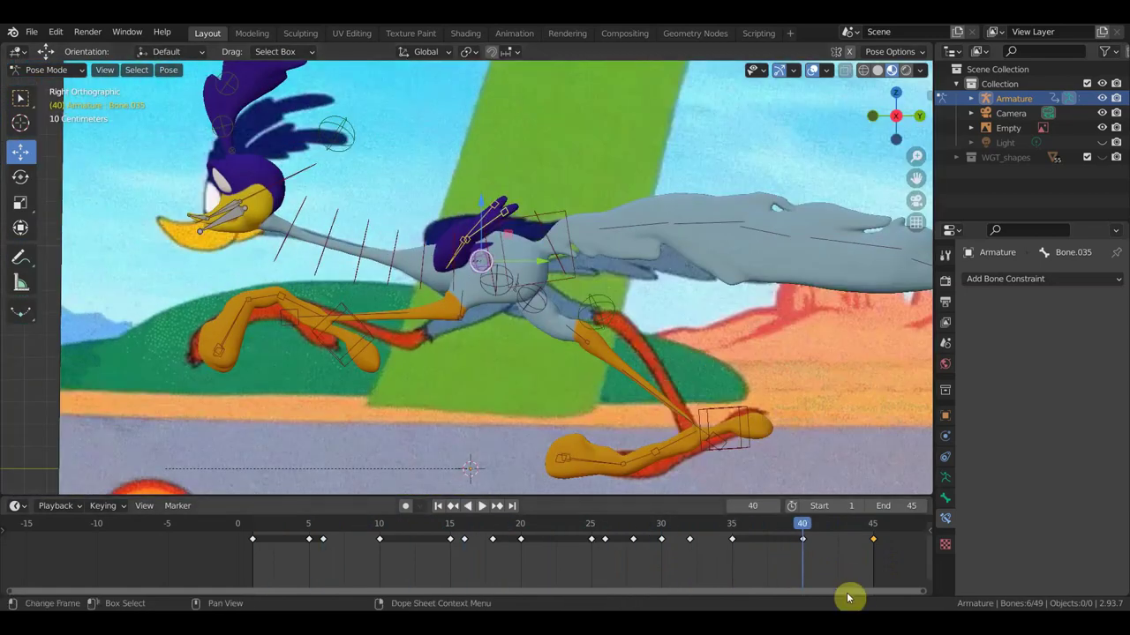
- Play the run cycle once more, return to frame 1, and select the head bone
scroll(848, 556, down, 2)
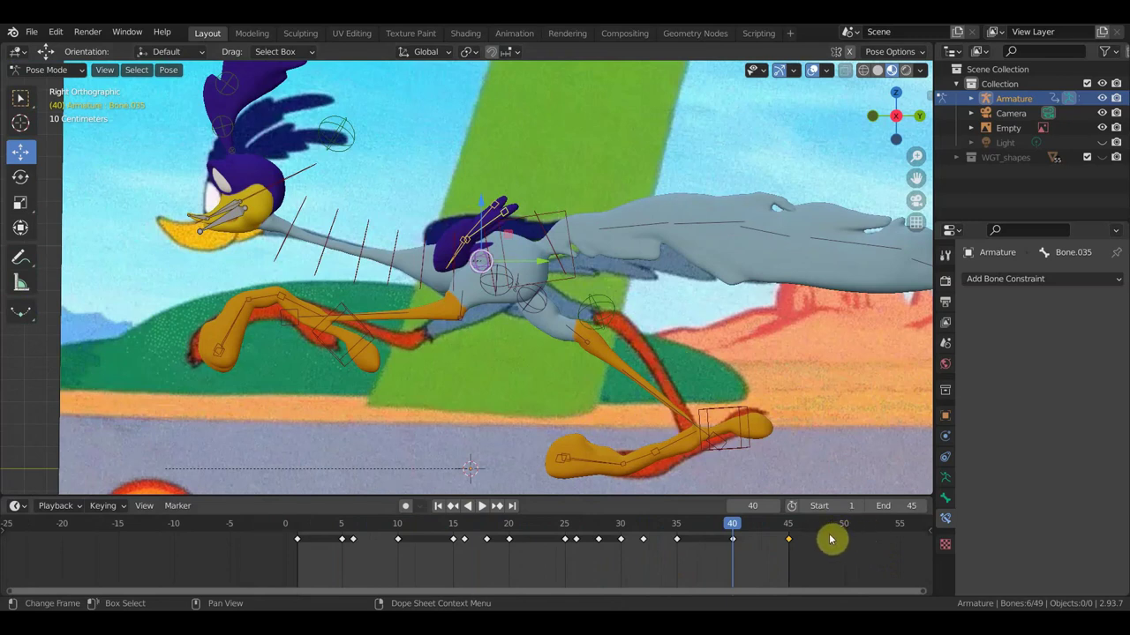
key(space)
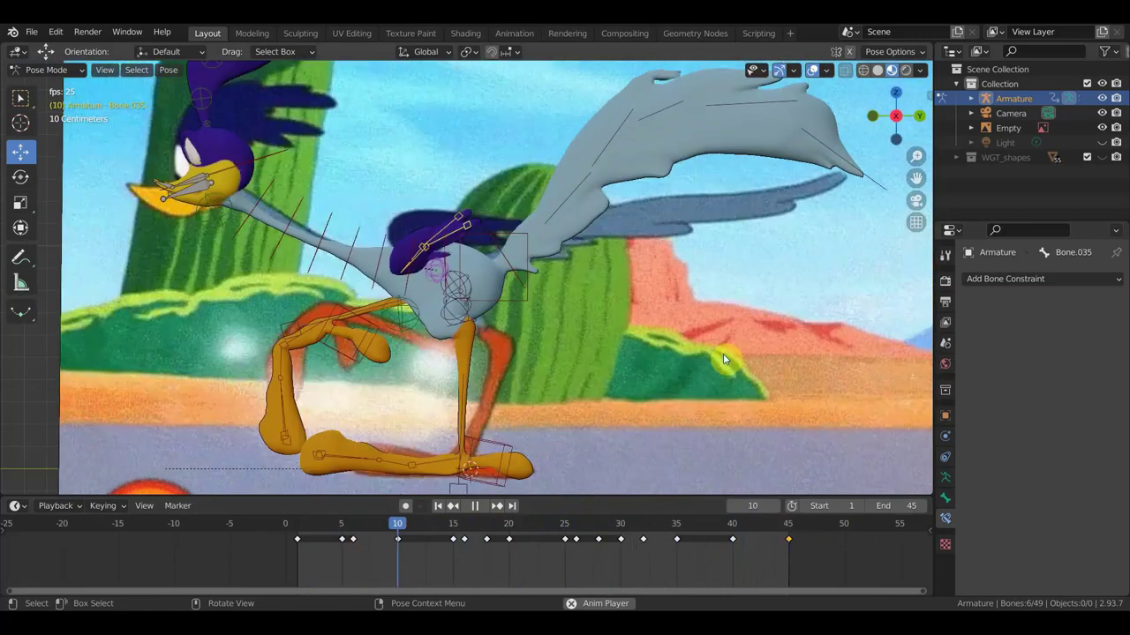
key(space)
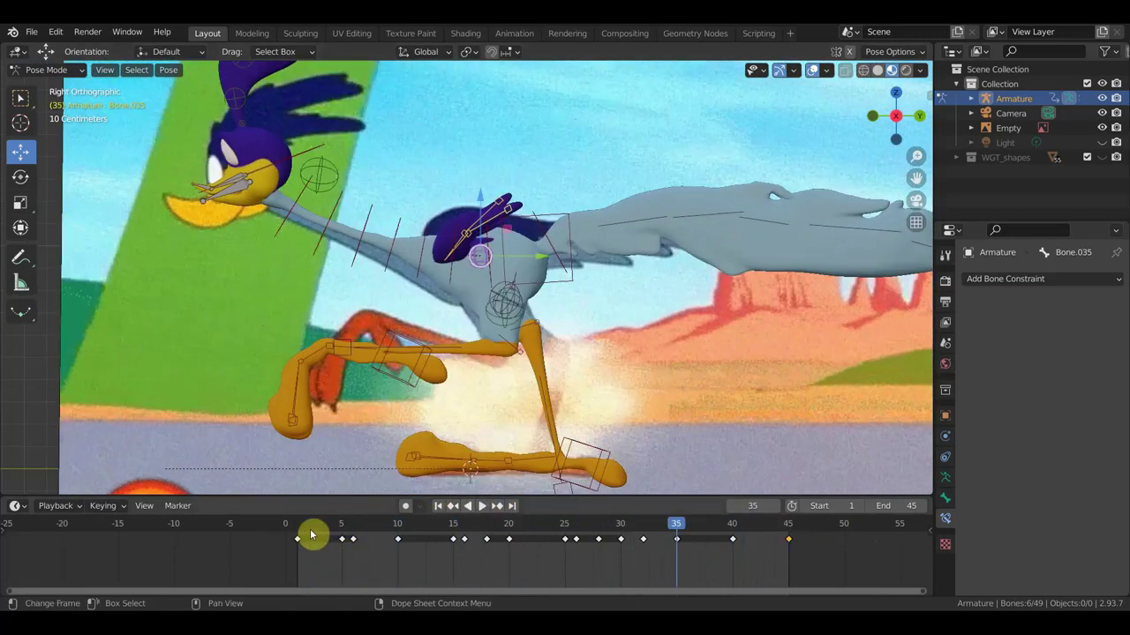
click(298, 530)
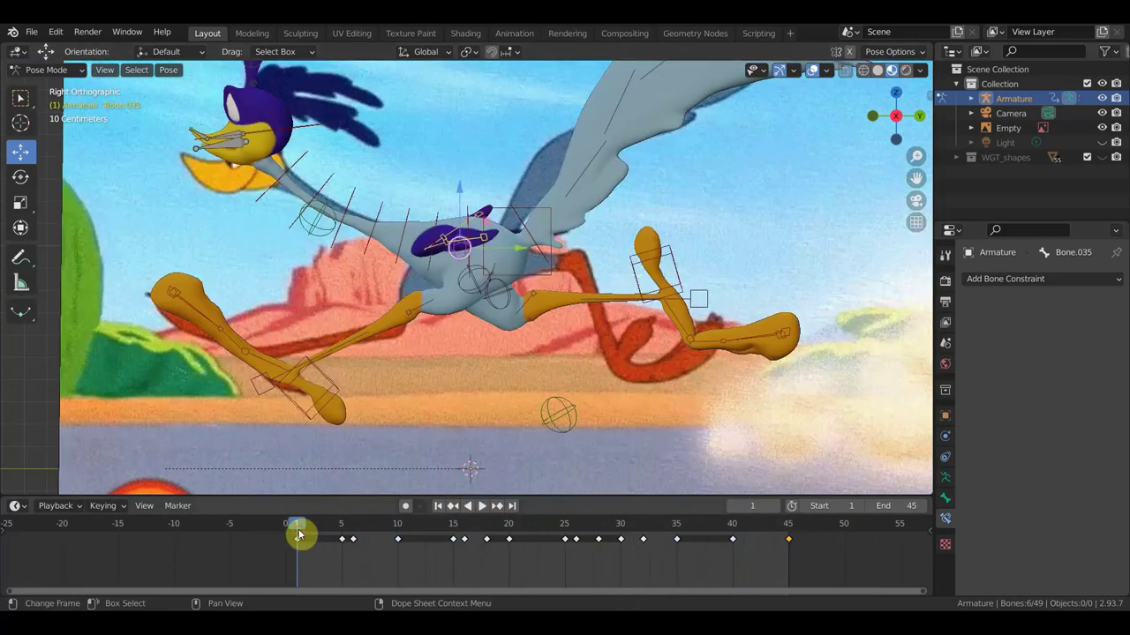
click(233, 146)
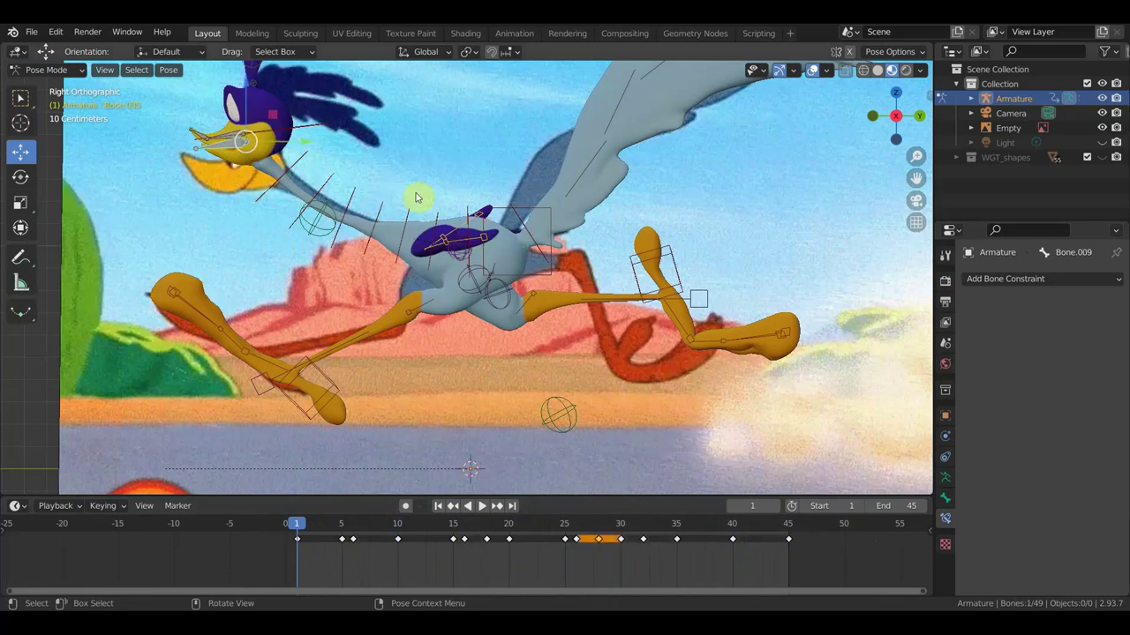
- Rotate the head bone Bone.009 by -35° at frame 1
key(r)
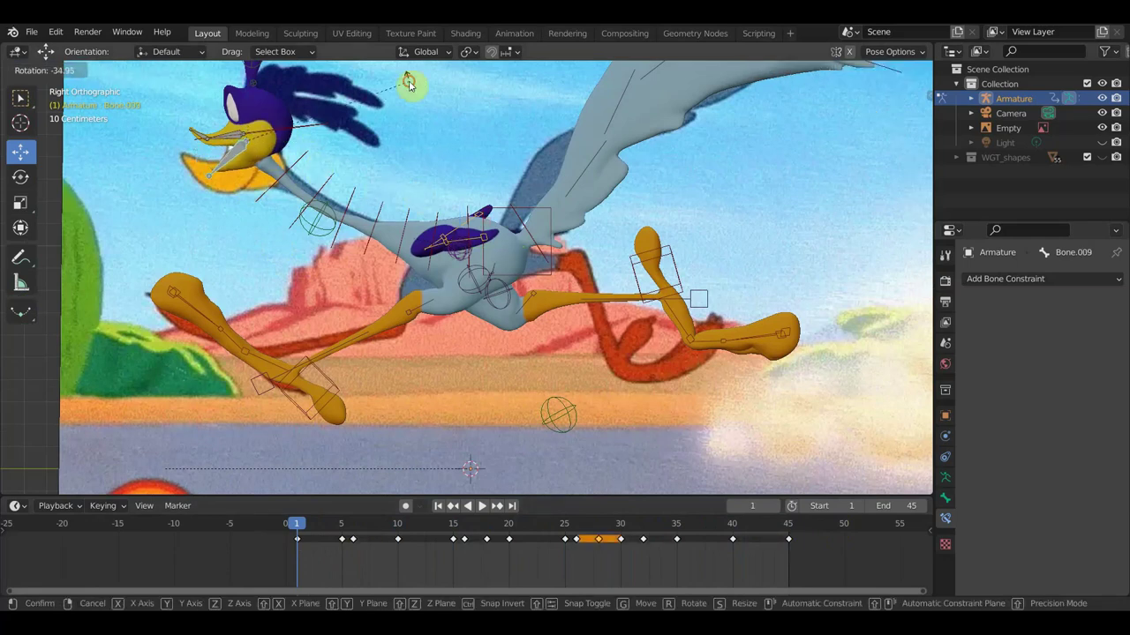
click(409, 84)
scroll(370, 154, down, 2)
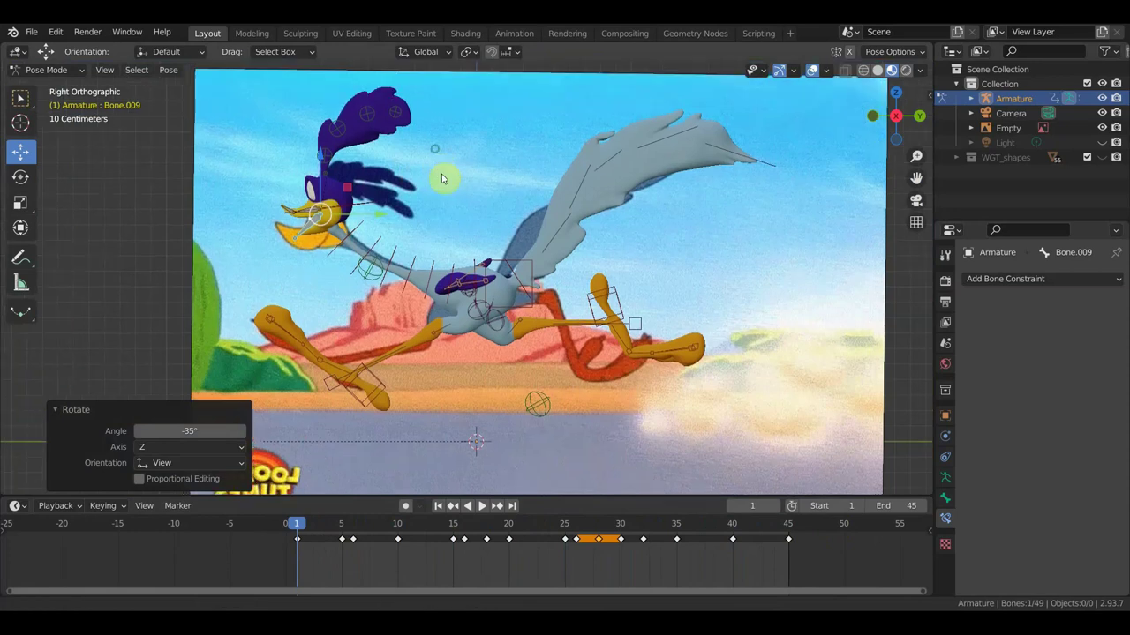
shift+middle_drag(443, 179, 451, 214)
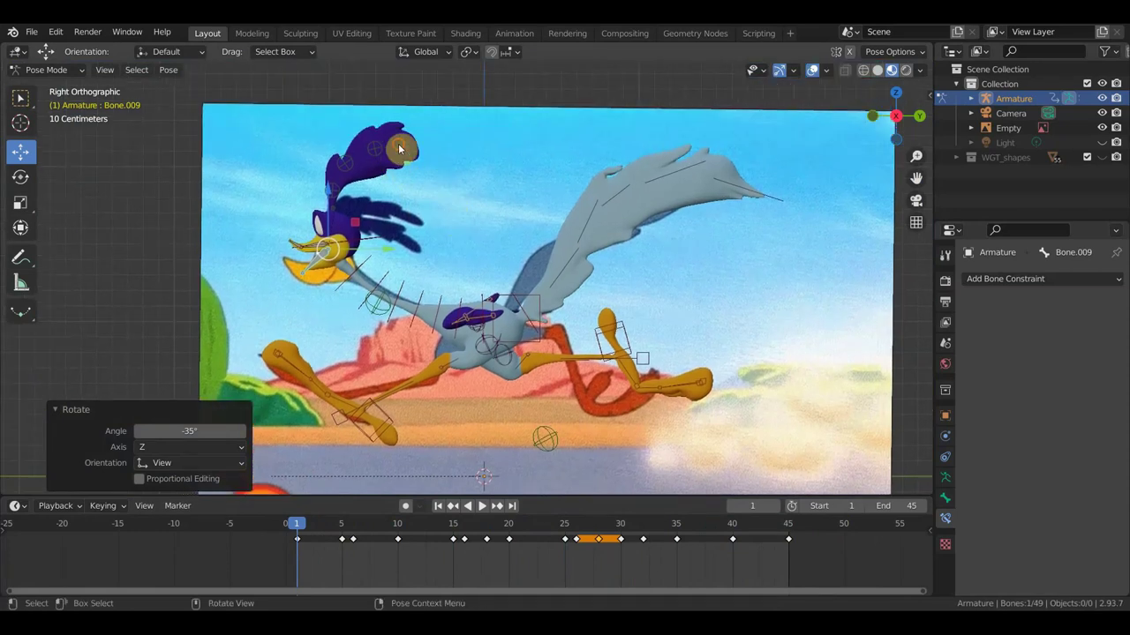
- Select the crest bone, then the head bone, and bring up the constraints-with-targets menu
click(402, 151)
click(382, 152)
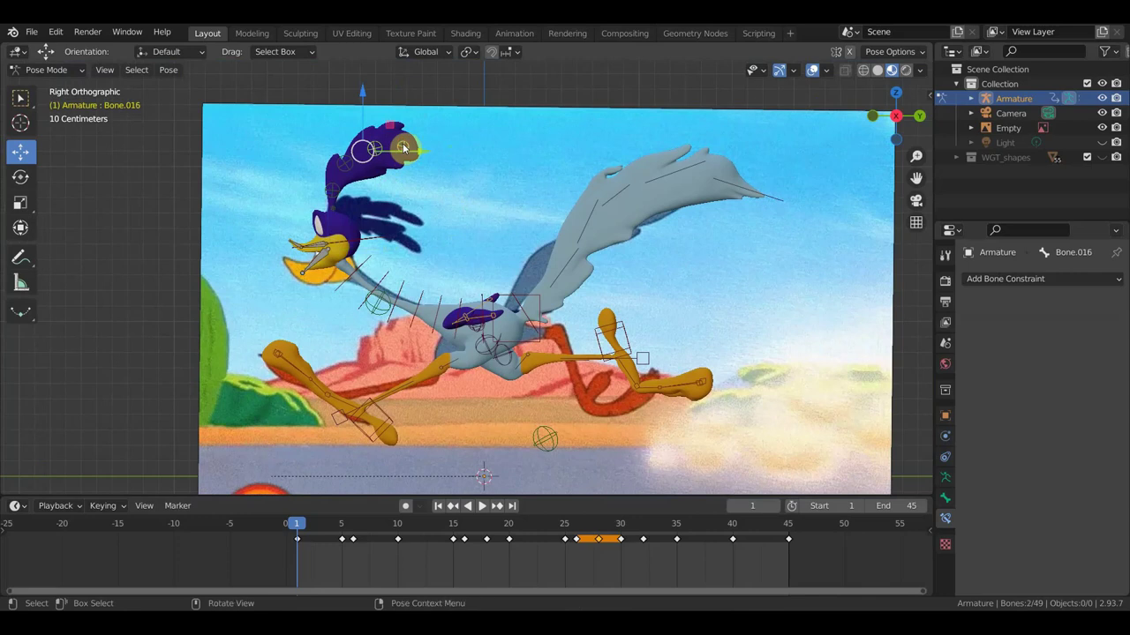
key(shift+ctrl+c)
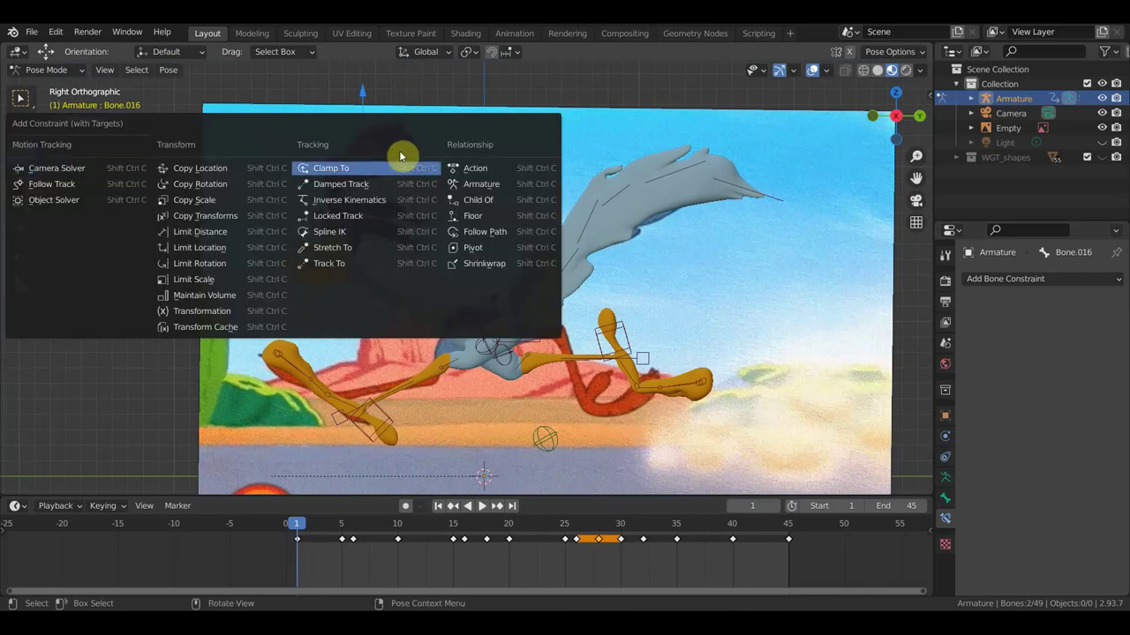
- Add an Inverse Kinematics constraint to Bone.016 with cleared target fields and chain length 3
click(384, 203)
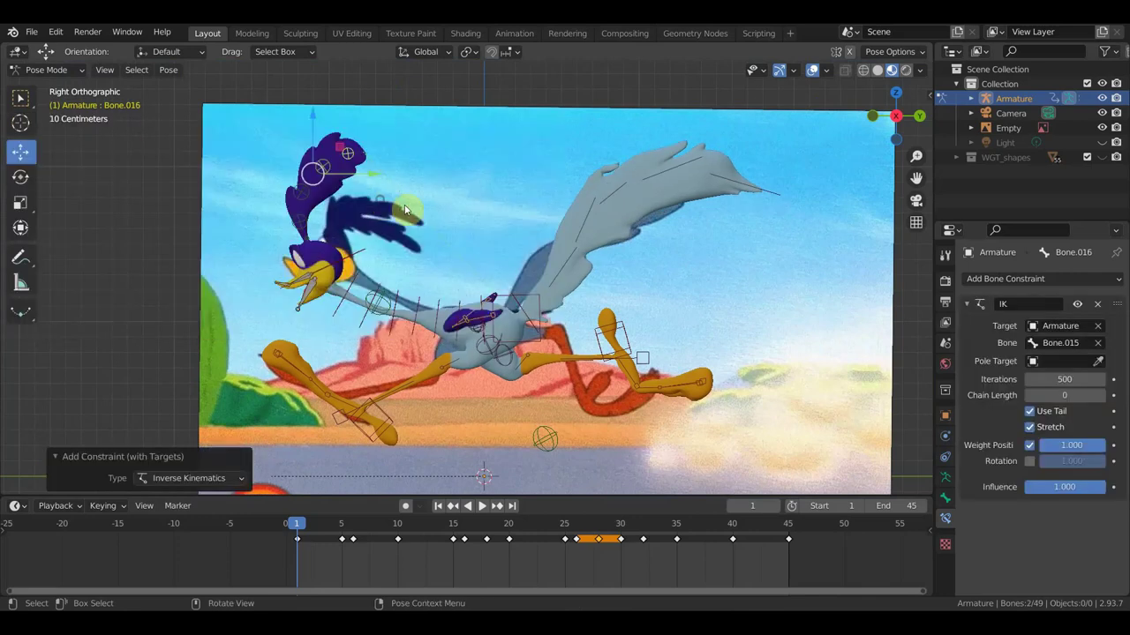
click(1098, 344)
click(1098, 326)
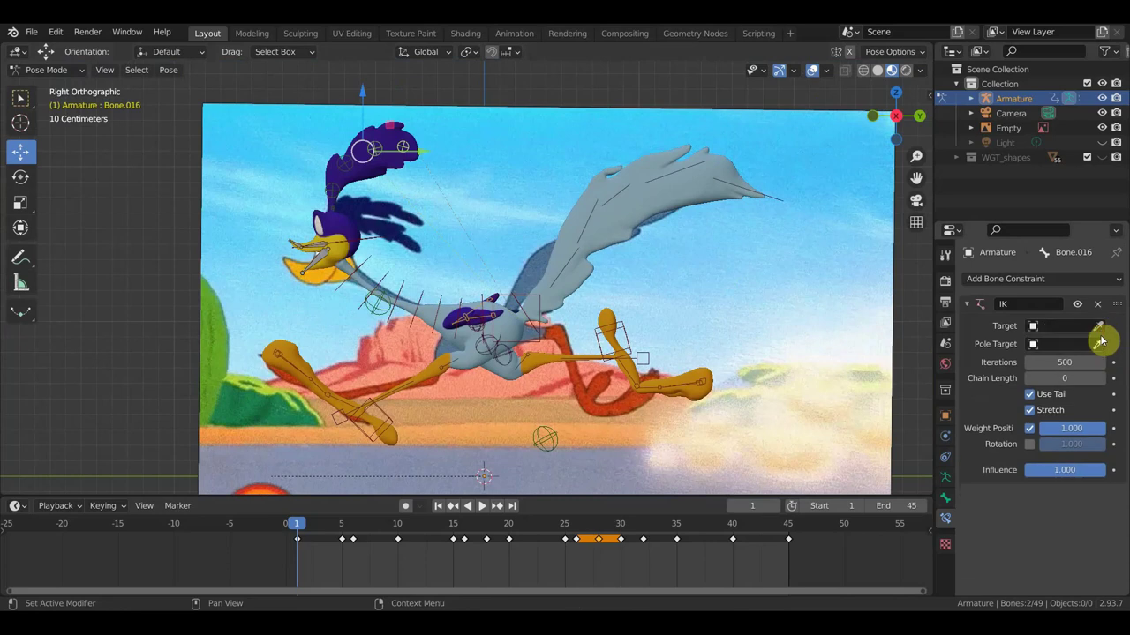
click(1103, 380)
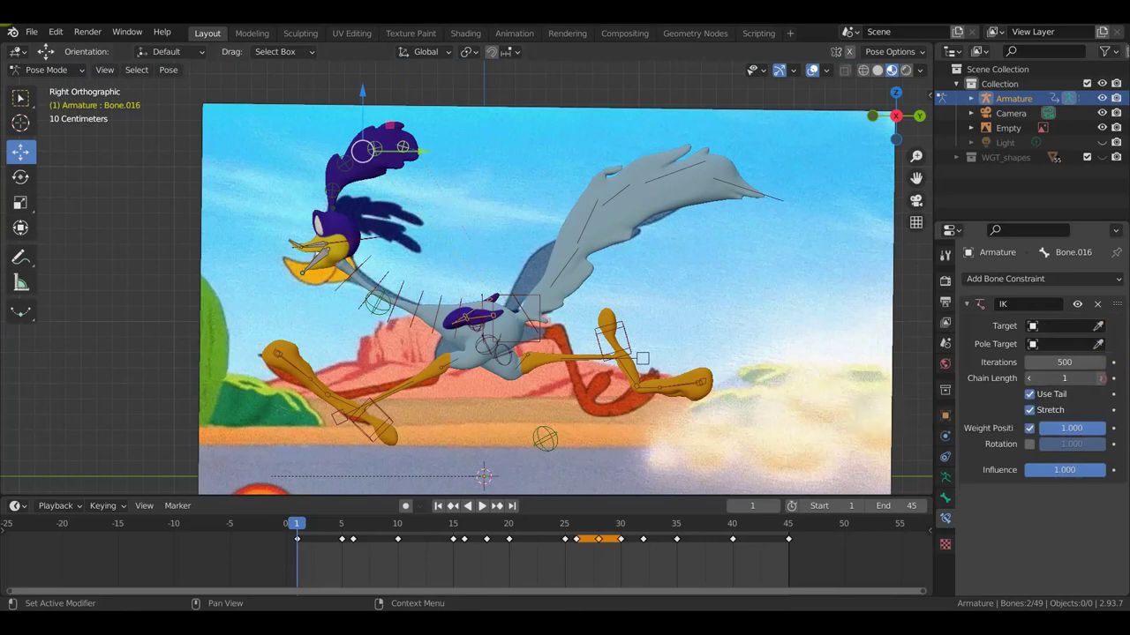
click(1103, 380)
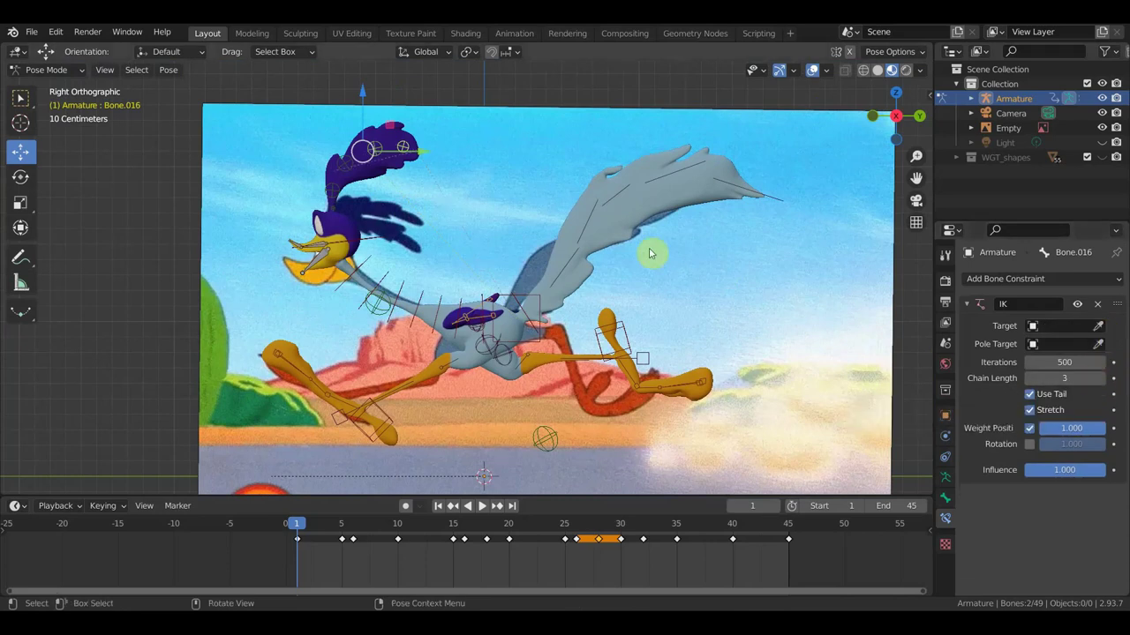
click(433, 159)
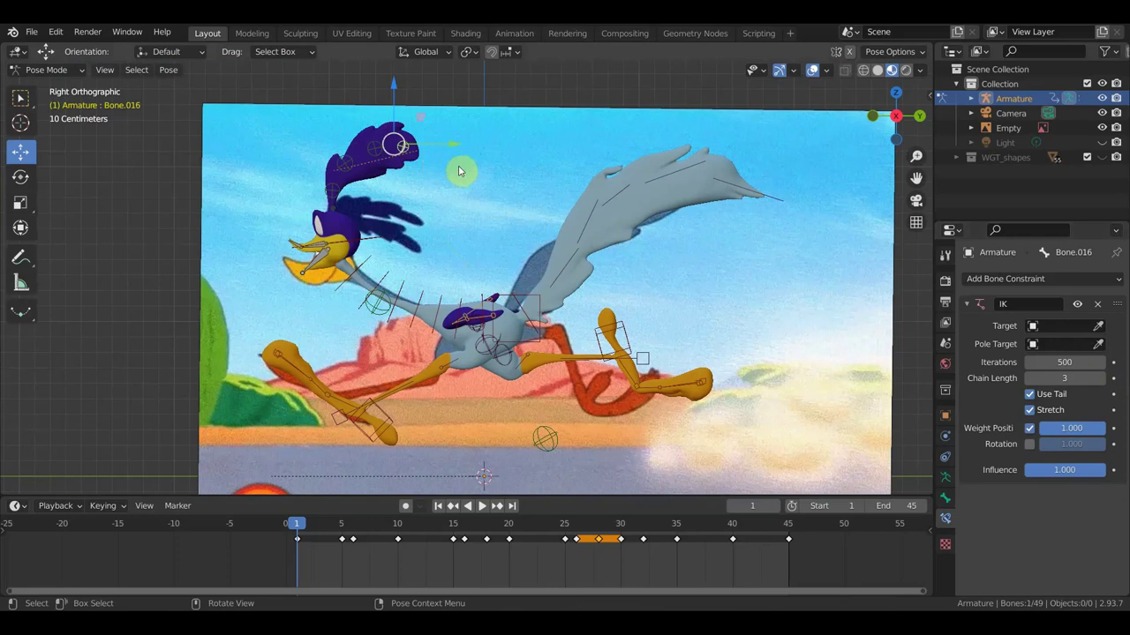
- Drag the crest bone to sweep the crest back, raising the IK chain length to 5
key(g)
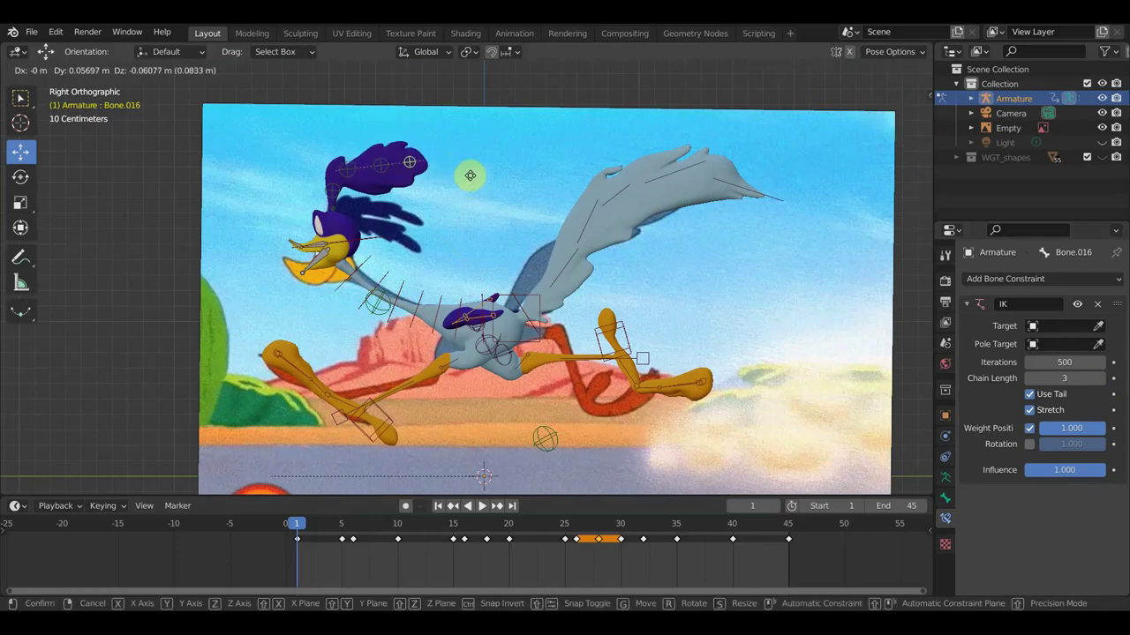
click(581, 180)
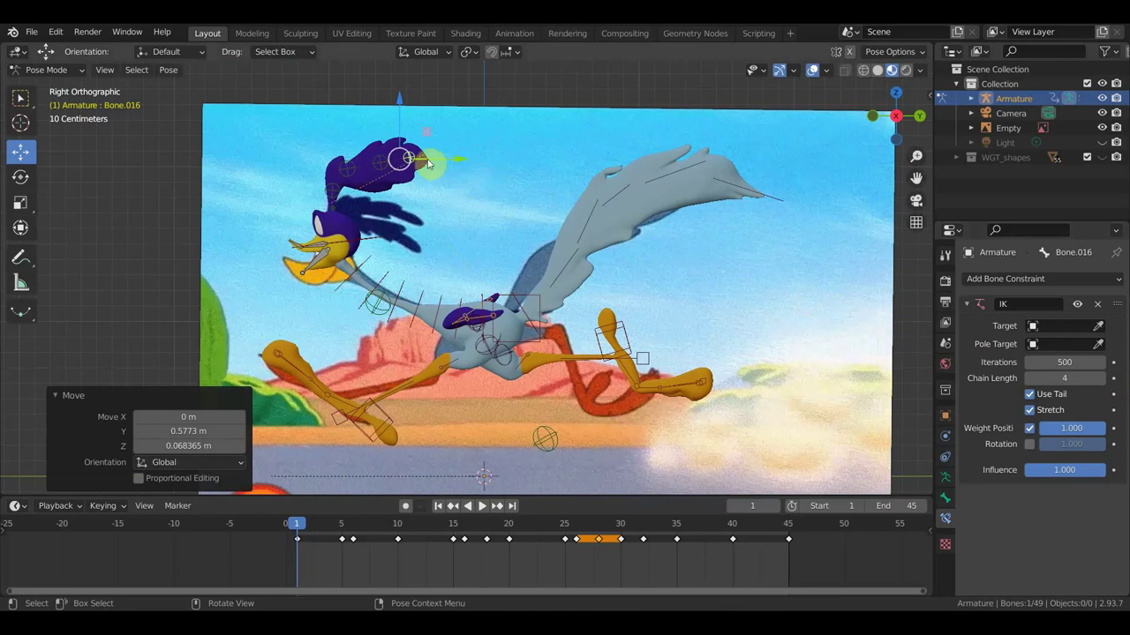
key(g)
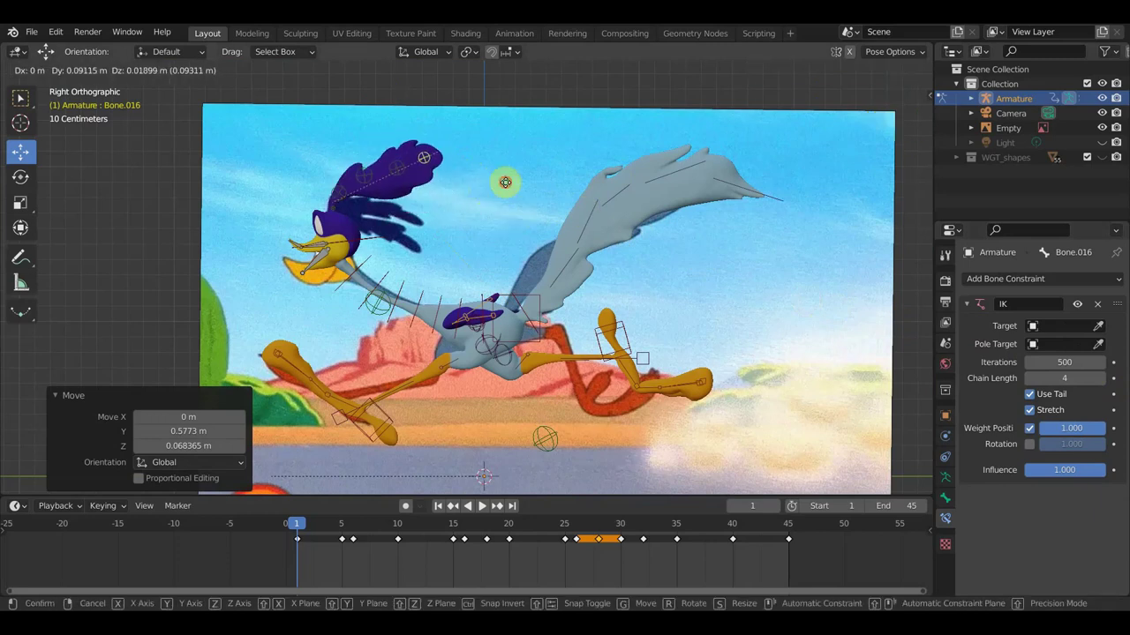
click(504, 182)
click(1108, 378)
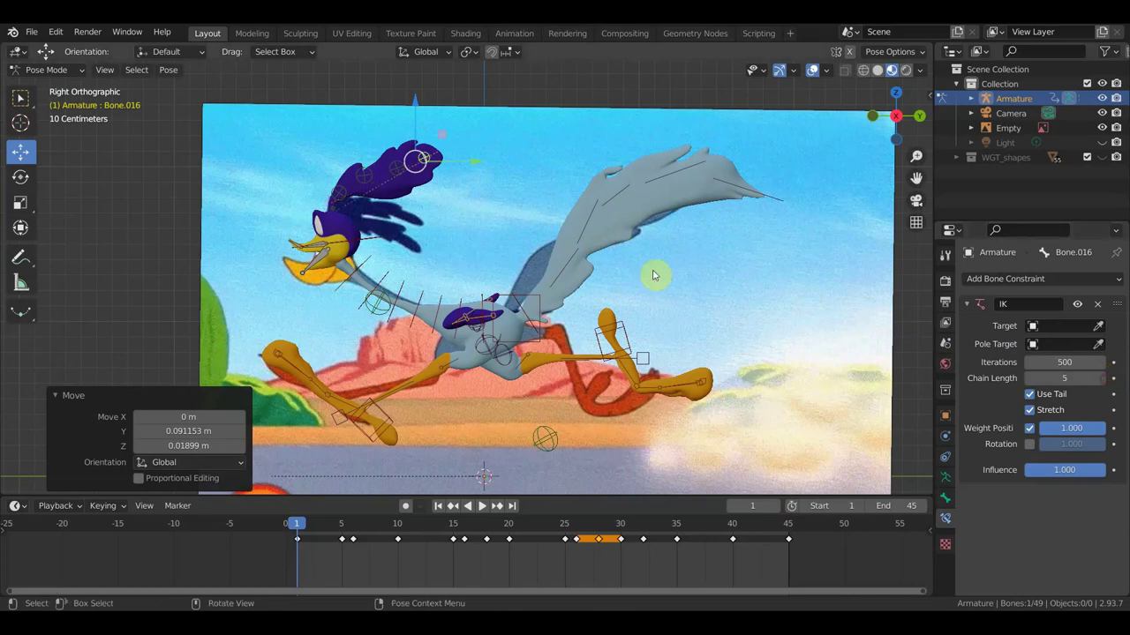
key(g)
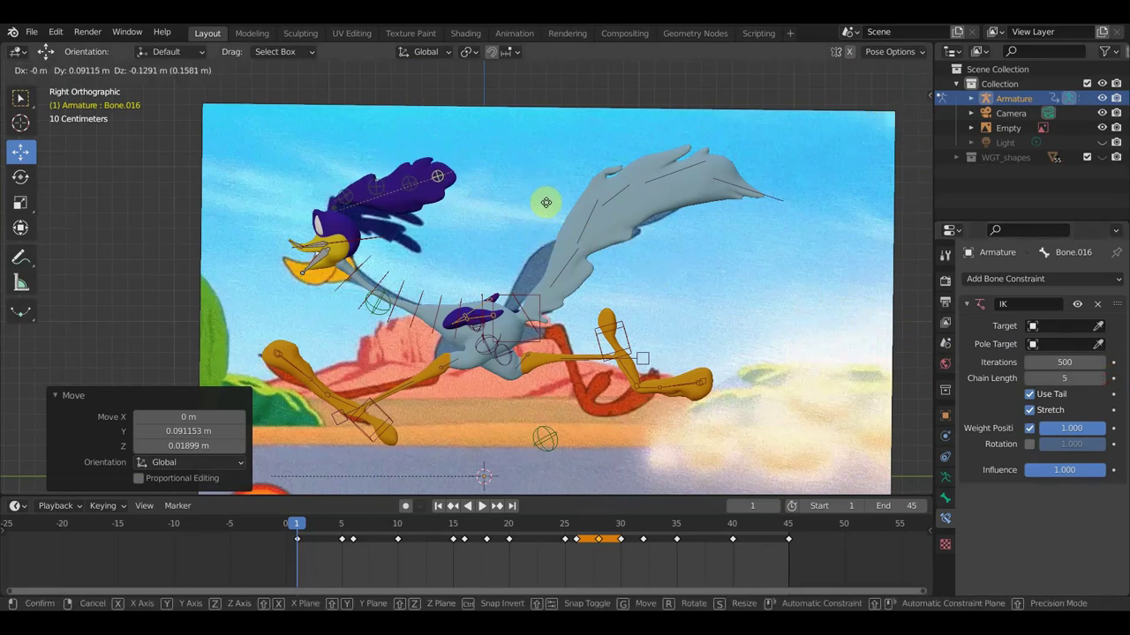
click(549, 238)
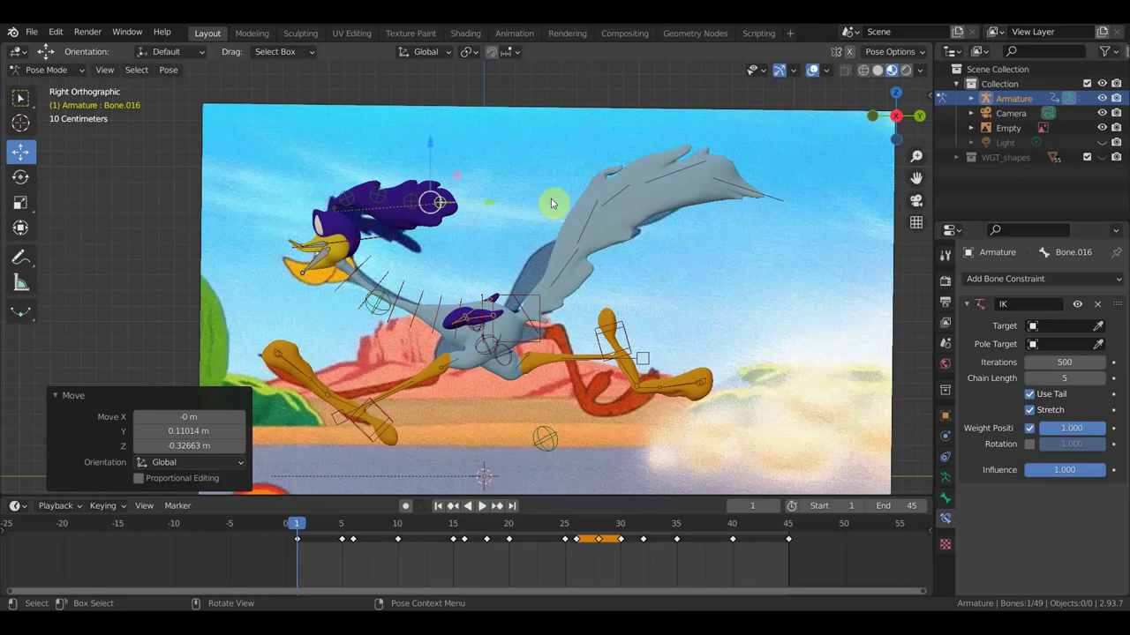
- Select all bones and insert a Location & Rotation keyframe at frame 1
key(a)
key(i)
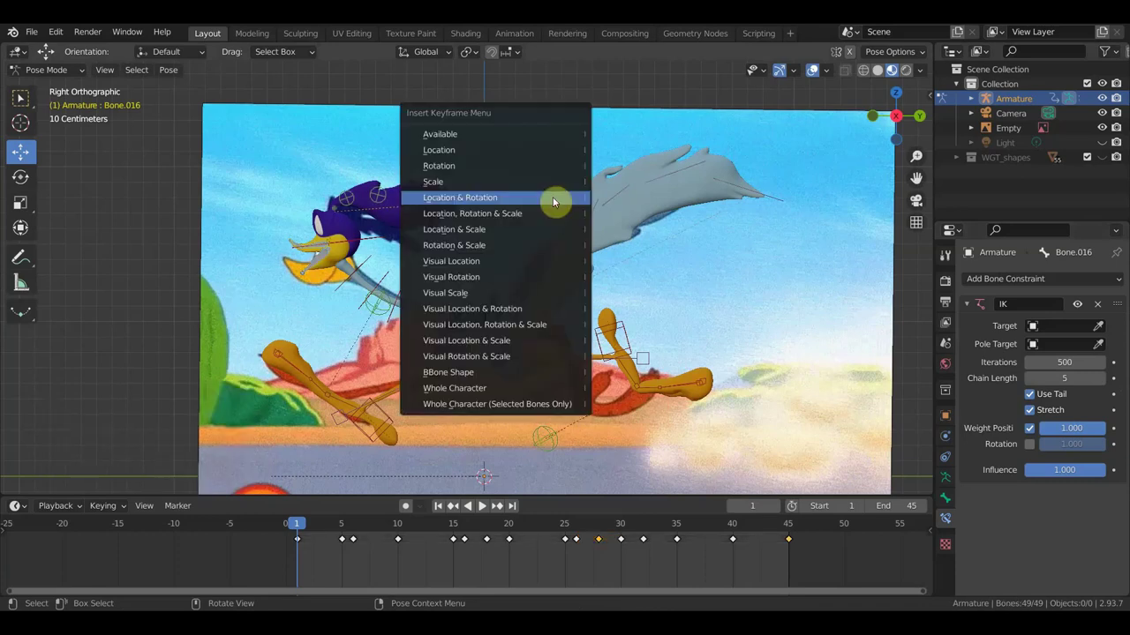
click(552, 197)
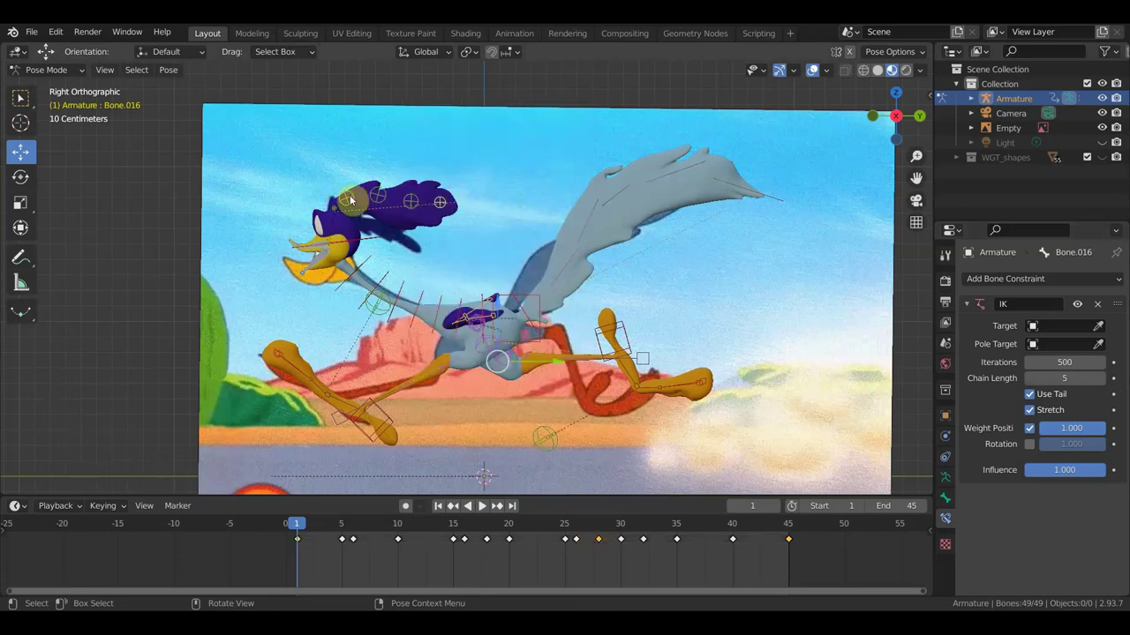
- At frame 25, rotate the beak bone -34.5° and lower the head crest control
drag(301, 527, 352, 542)
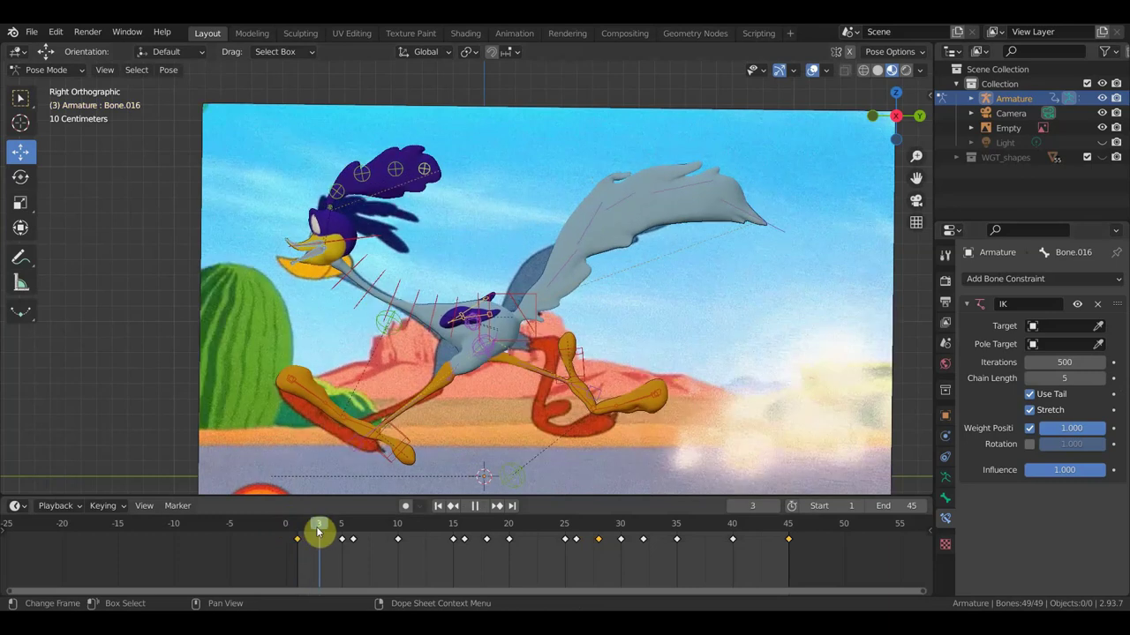
drag(358, 543, 565, 575)
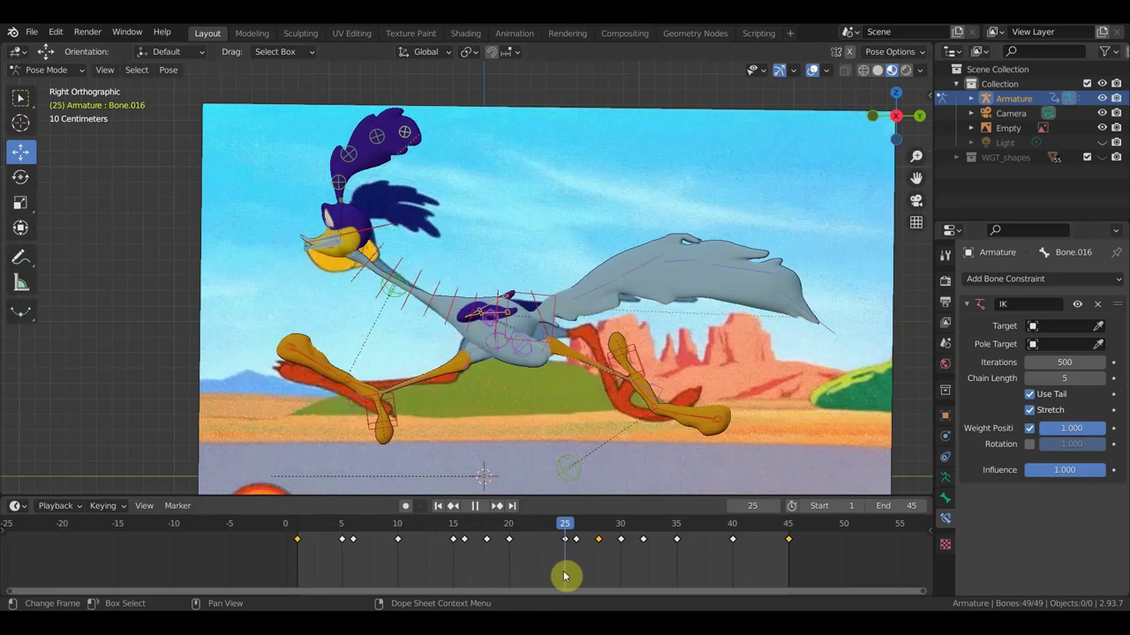
click(336, 246)
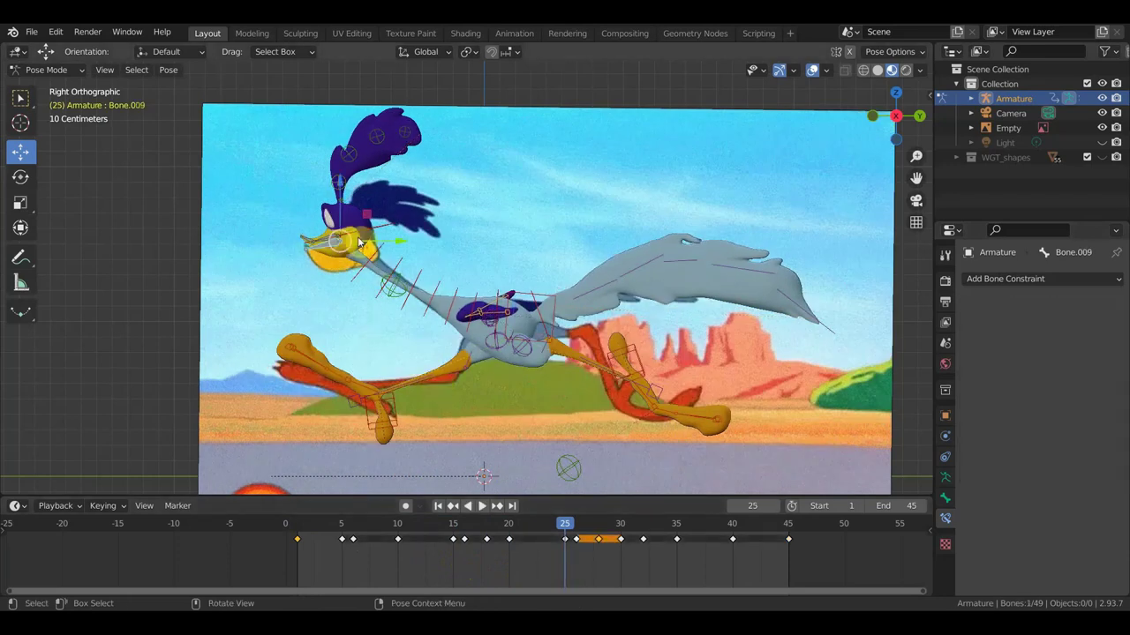
key(r)
click(496, 152)
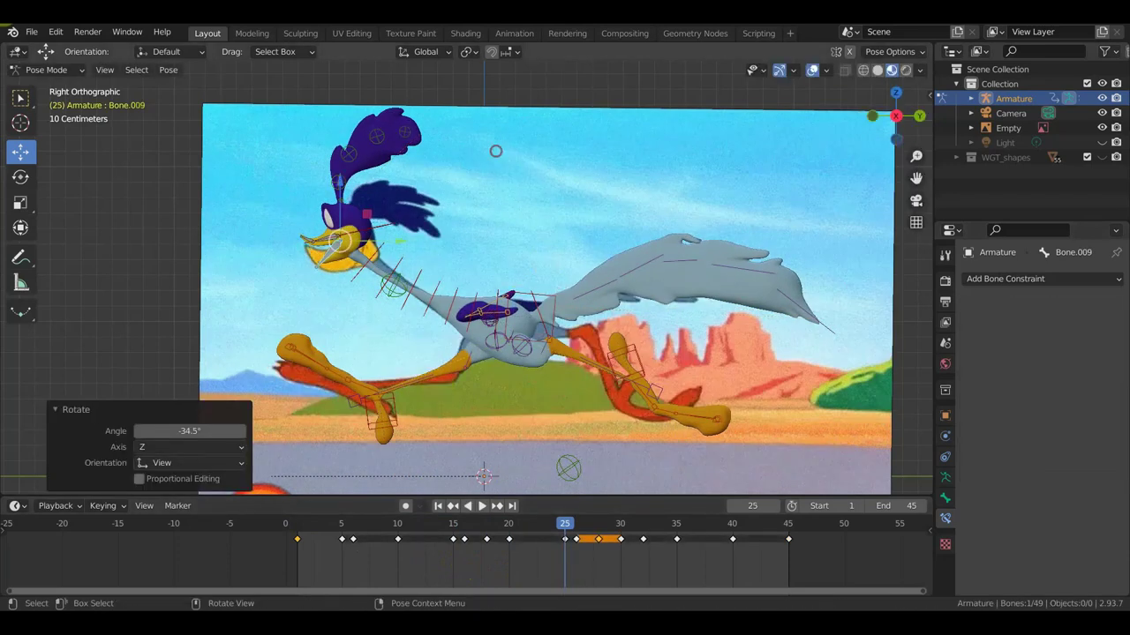
click(405, 138)
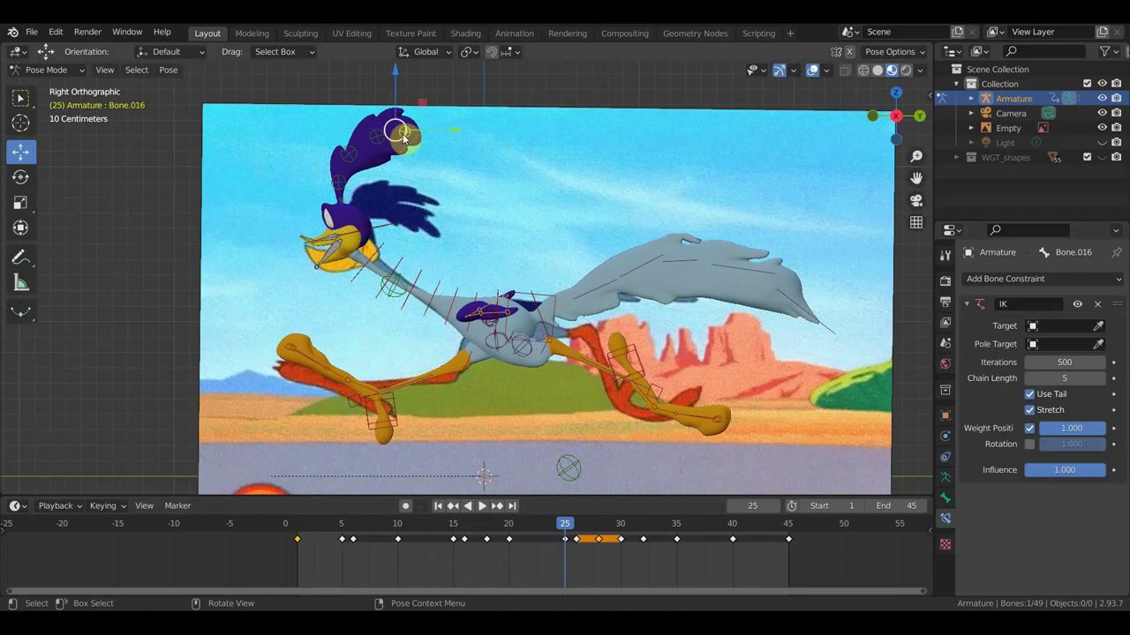
key(g)
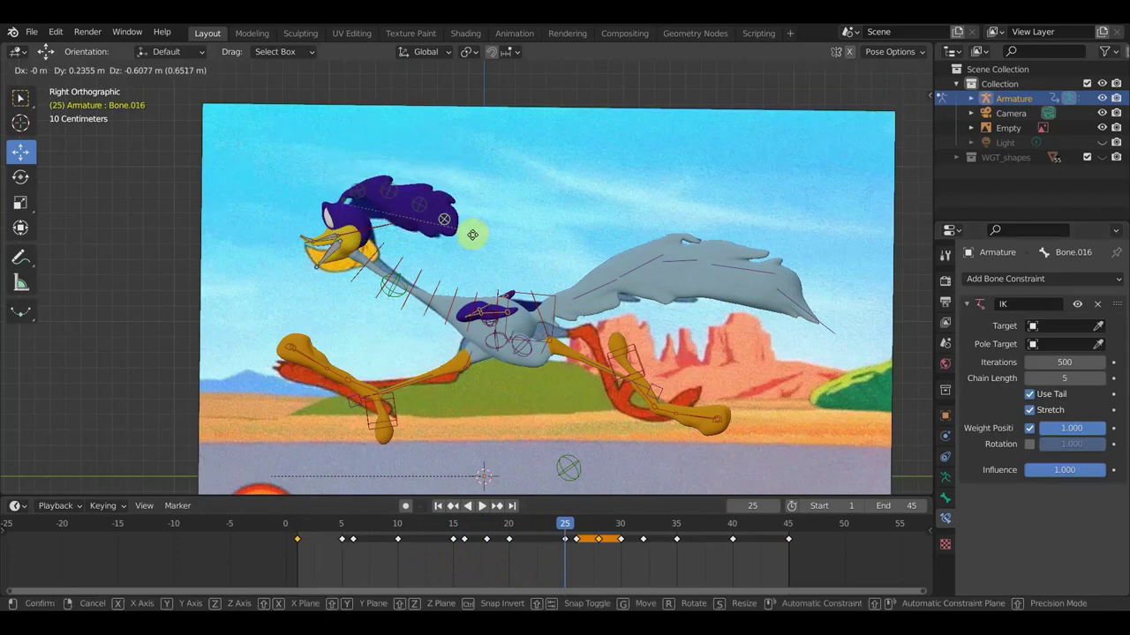
click(472, 238)
- Key location and rotation for all bones at frame 25, then review the earlier frames
key(a)
key(i)
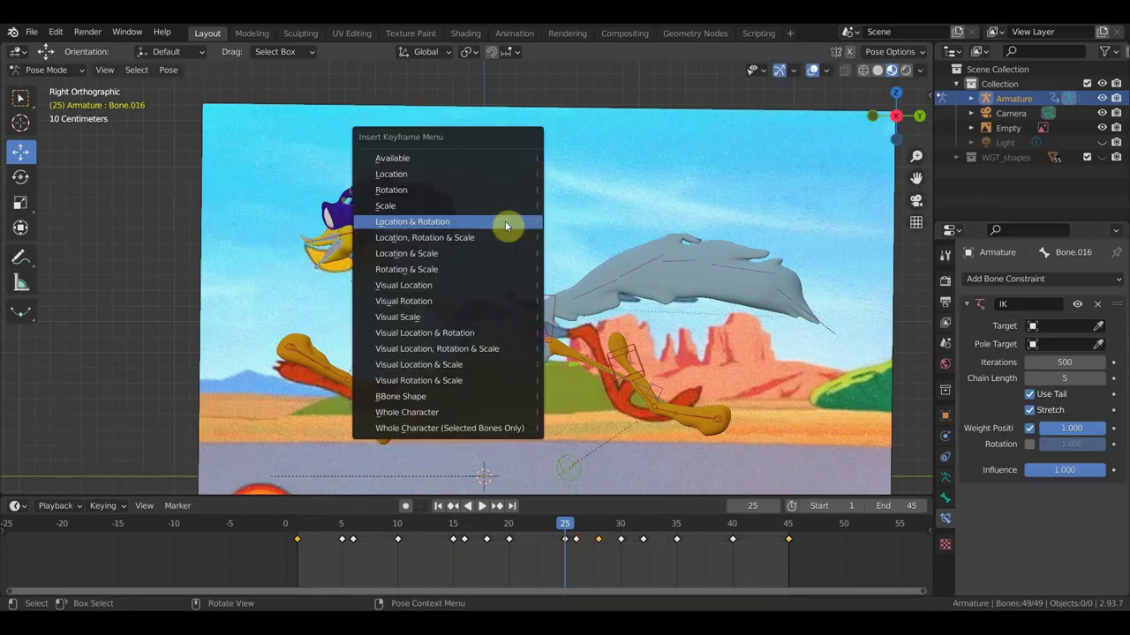
click(504, 226)
drag(566, 528, 475, 525)
click(359, 204)
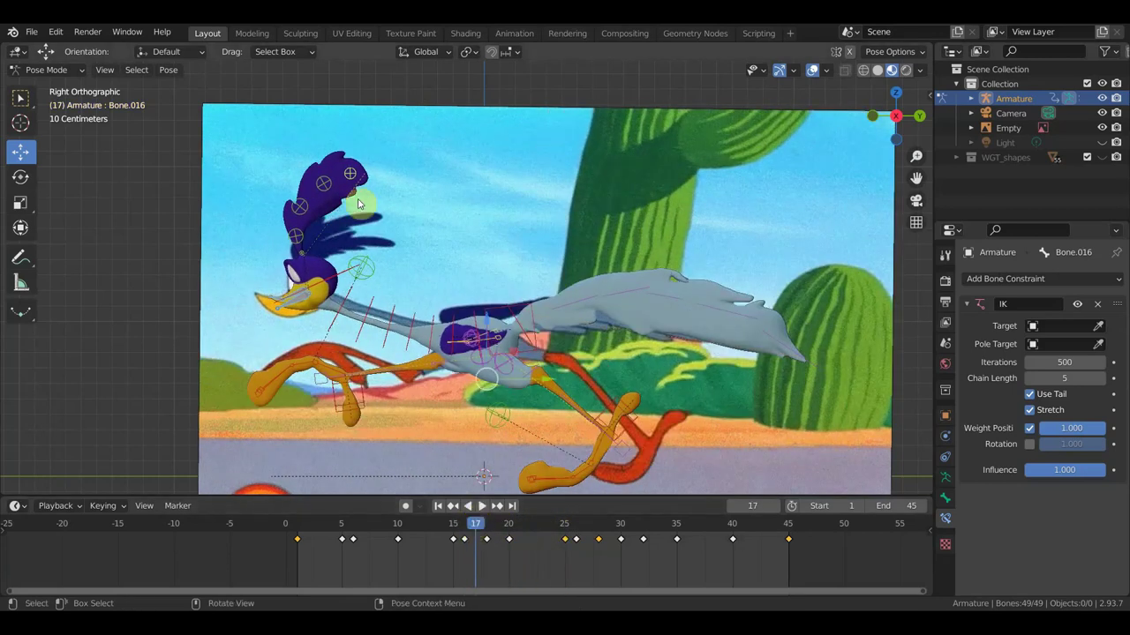
- Move the head forward and down at frame 17 and key all bones' location and rotation
drag(349, 175, 390, 217)
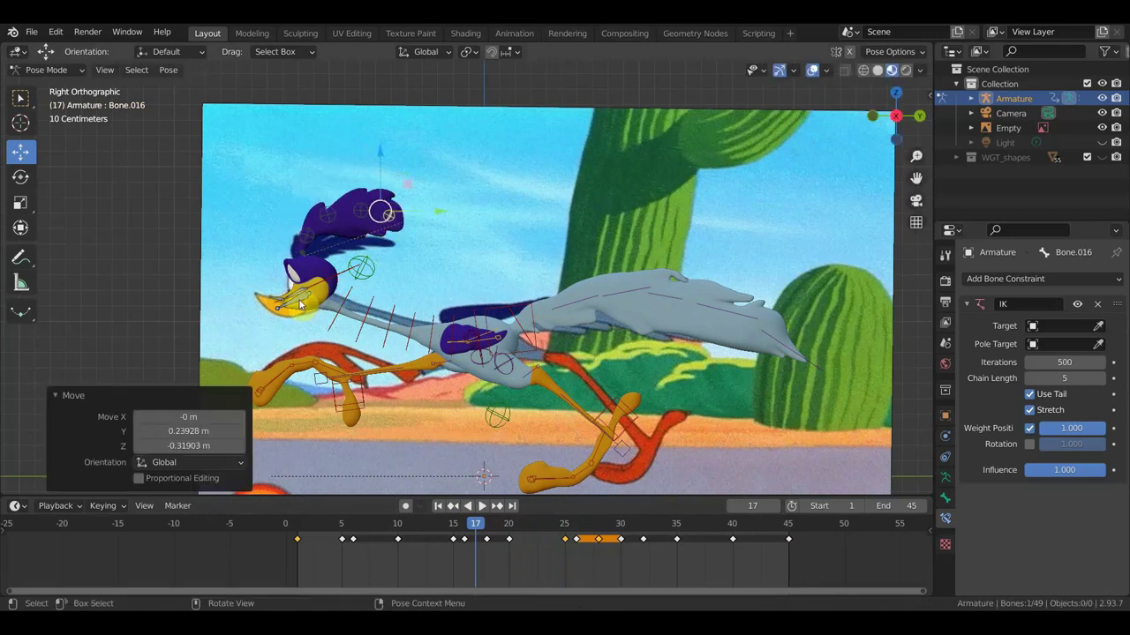
key(a)
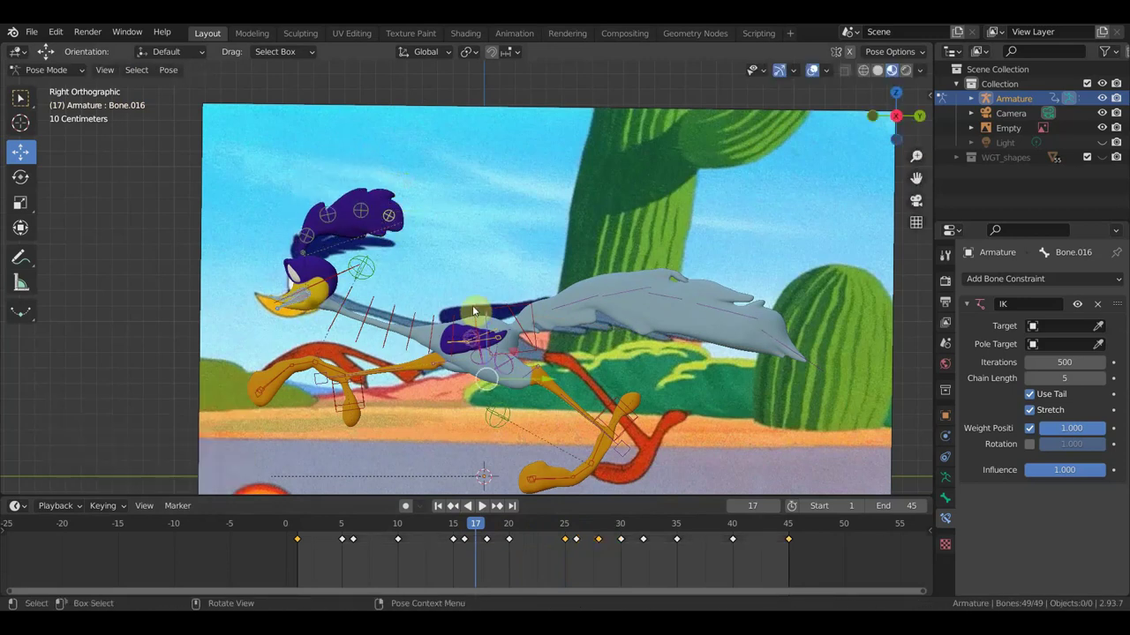
key(i)
click(474, 310)
key(space)
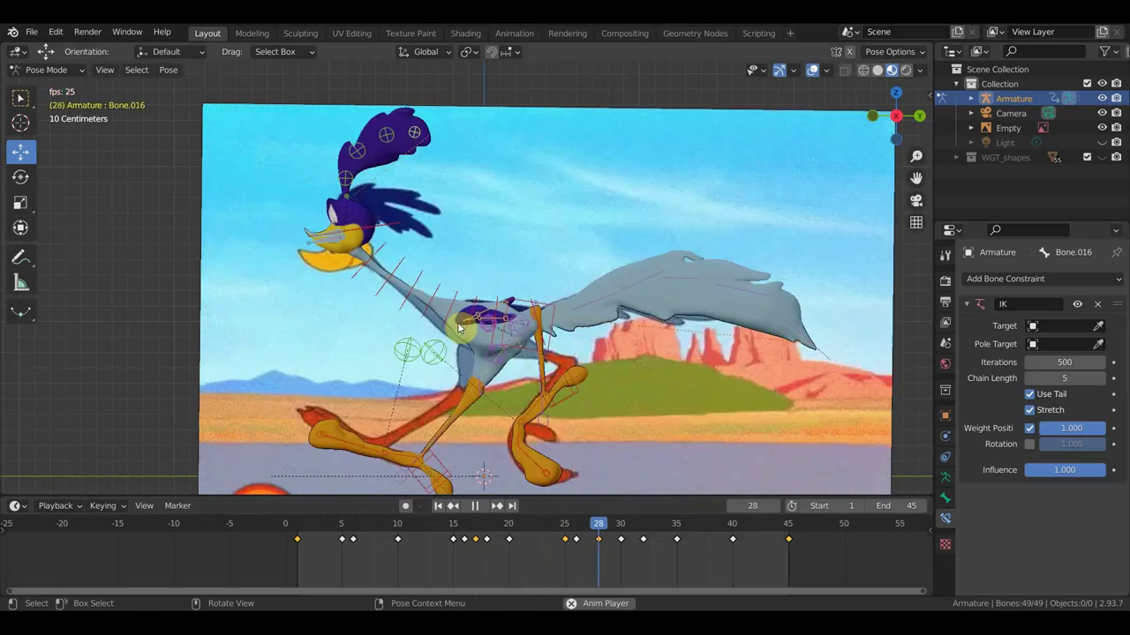
- At frame 6, lower the head about 0.5 m and key the whole rig's location and rotation
drag(297, 524, 375, 529)
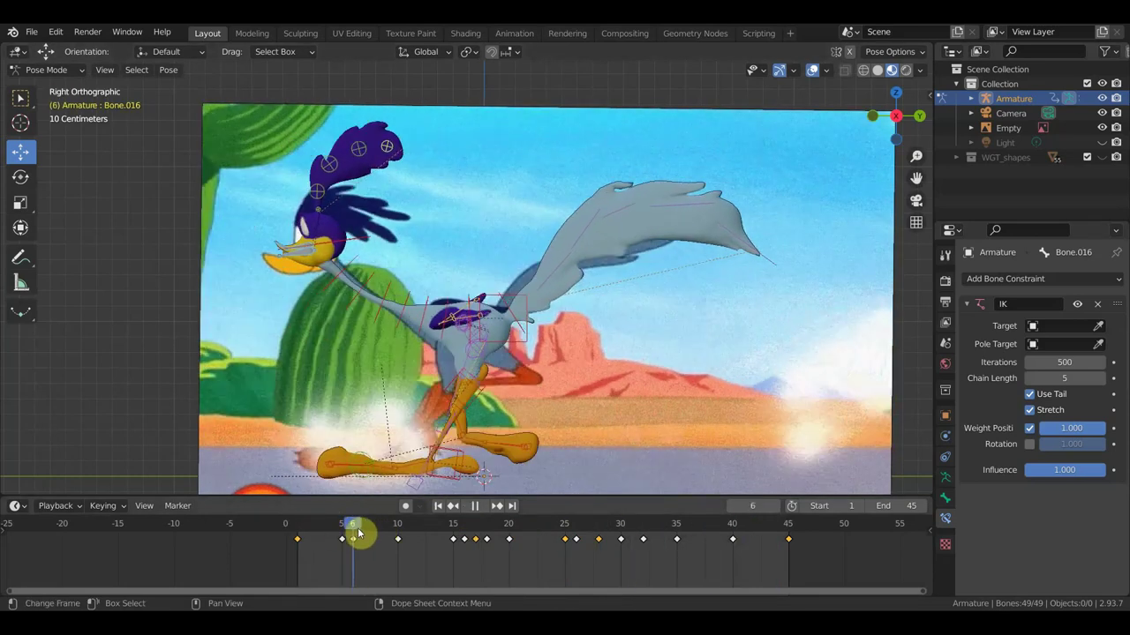
drag(380, 530, 352, 529)
click(385, 153)
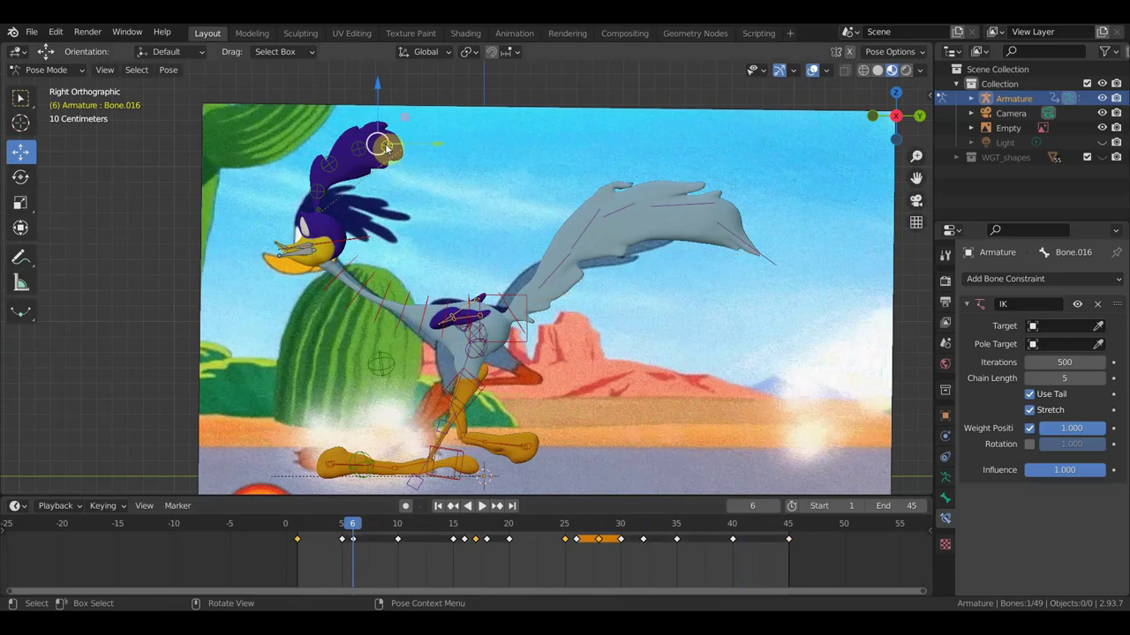
key(g)
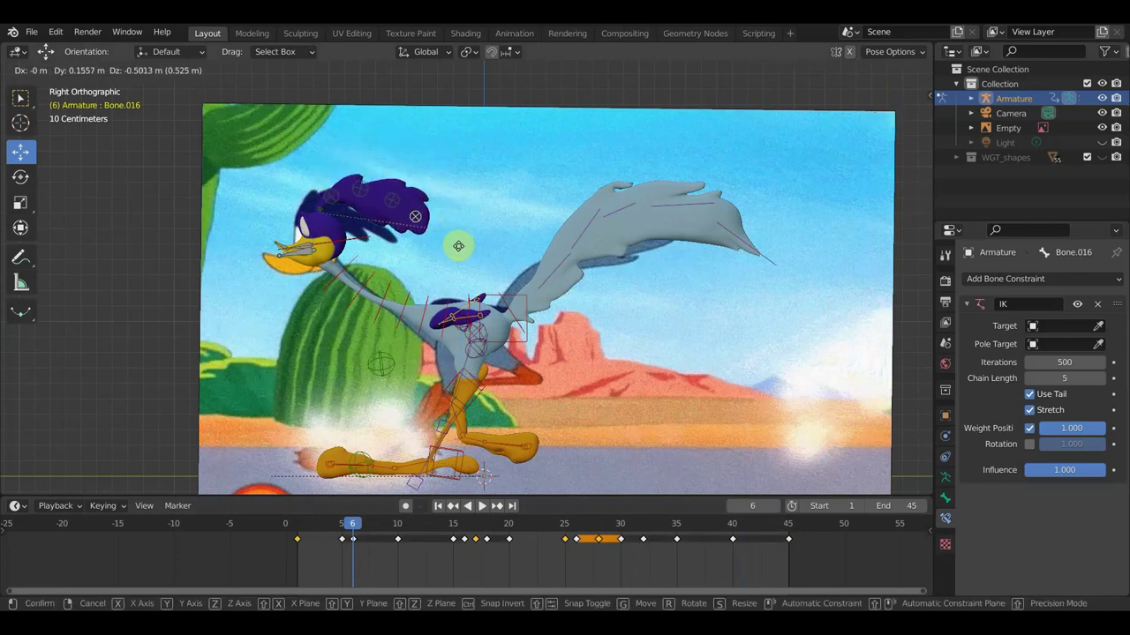
click(458, 252)
key(a)
key(i)
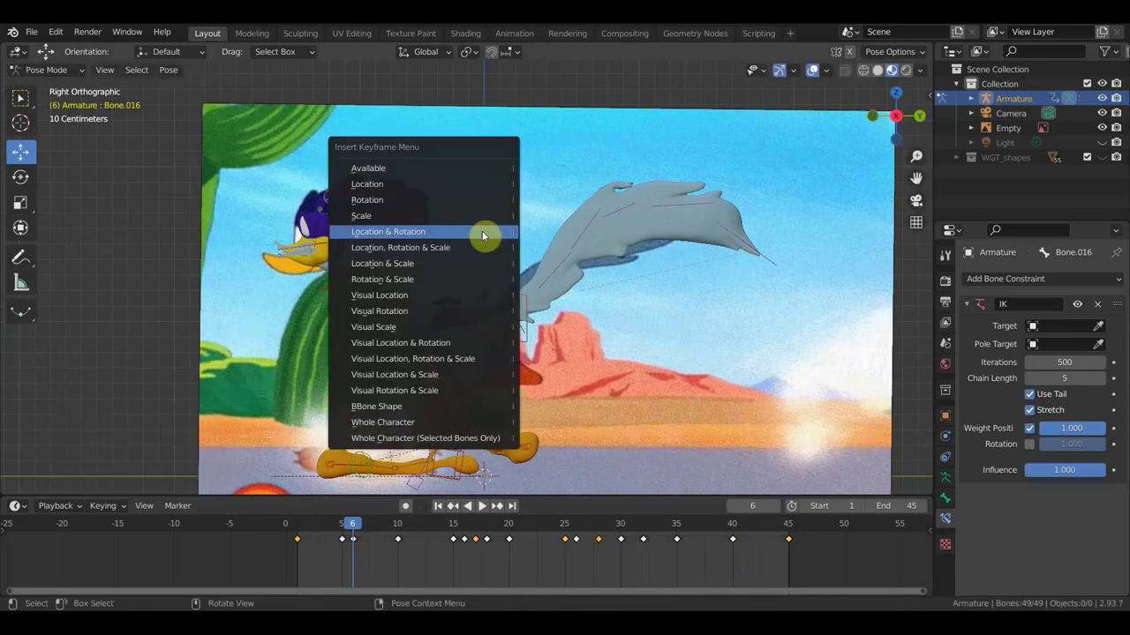
click(480, 231)
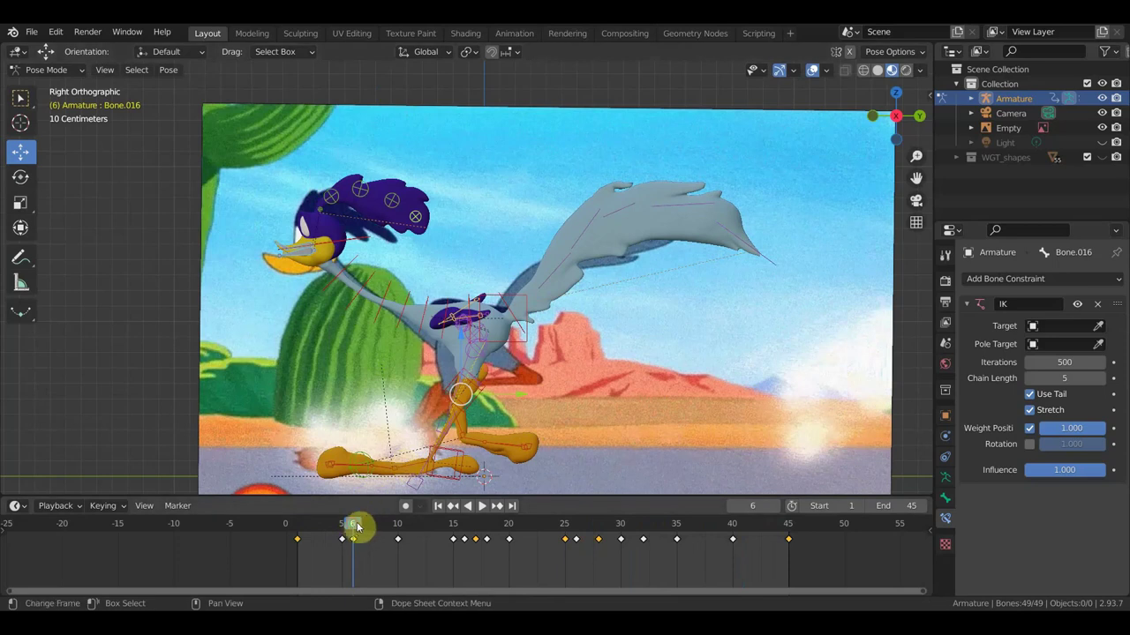
drag(353, 528, 400, 542)
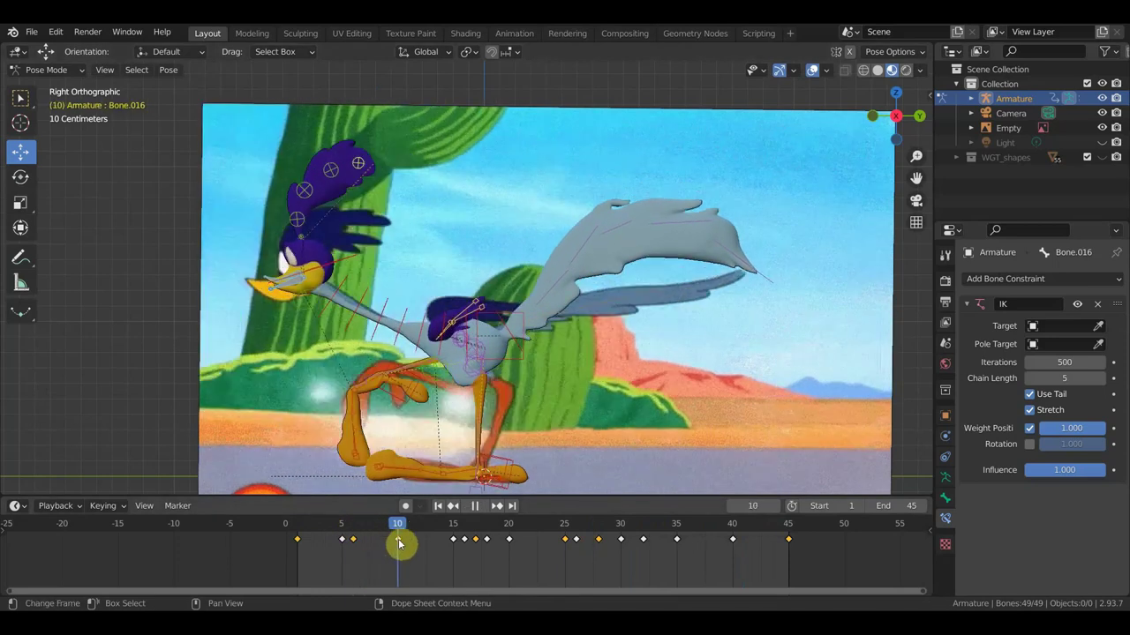
- Lower the head at frame 10 and key all bones' location and rotation
click(360, 171)
key(g)
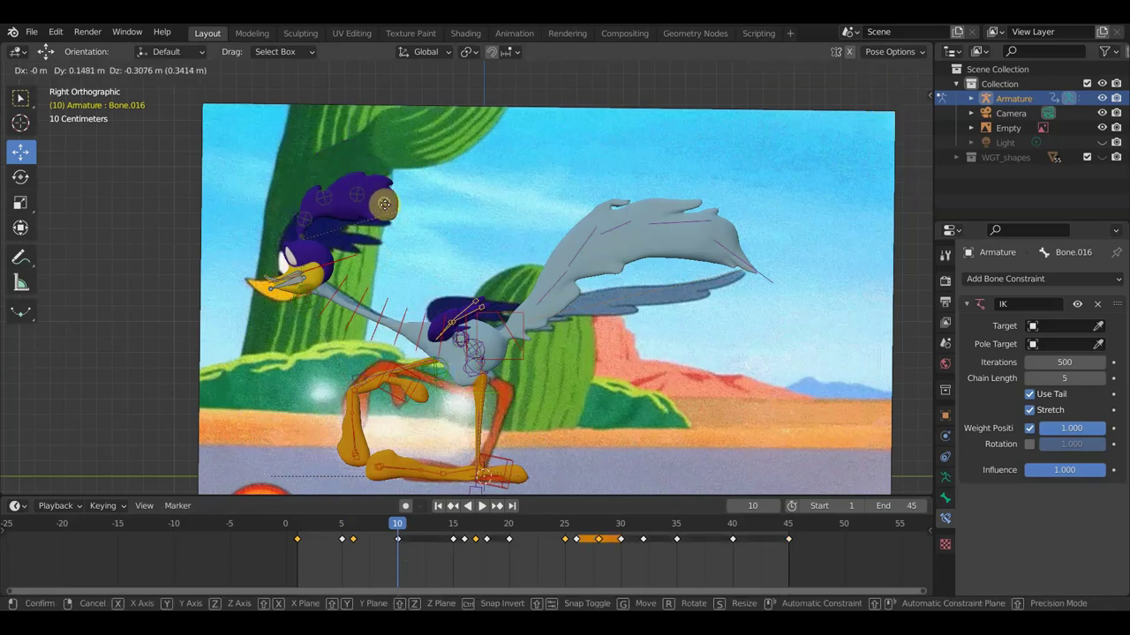
click(394, 235)
key(a)
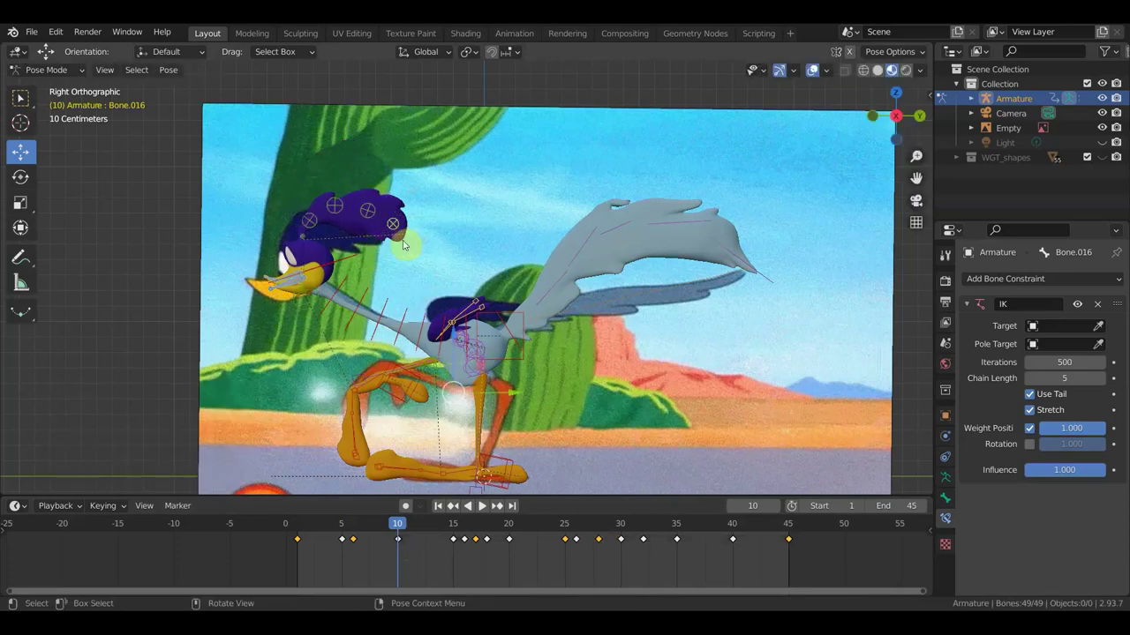
key(i)
click(402, 239)
mouse_move(399, 524)
mouse_down()
mouse_move(320, 524)
mouse_move(329, 523)
mouse_up()
- Select the head bones and box-select their opening keyframes in the timeline
click(388, 278)
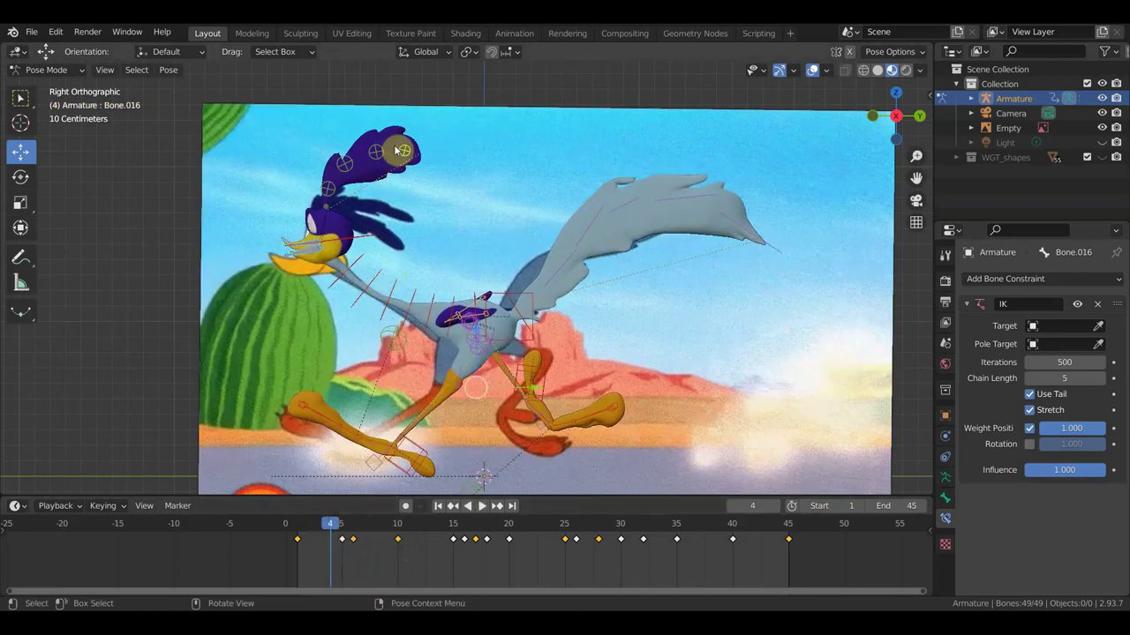
click(405, 153)
drag(474, 225, 341, 157)
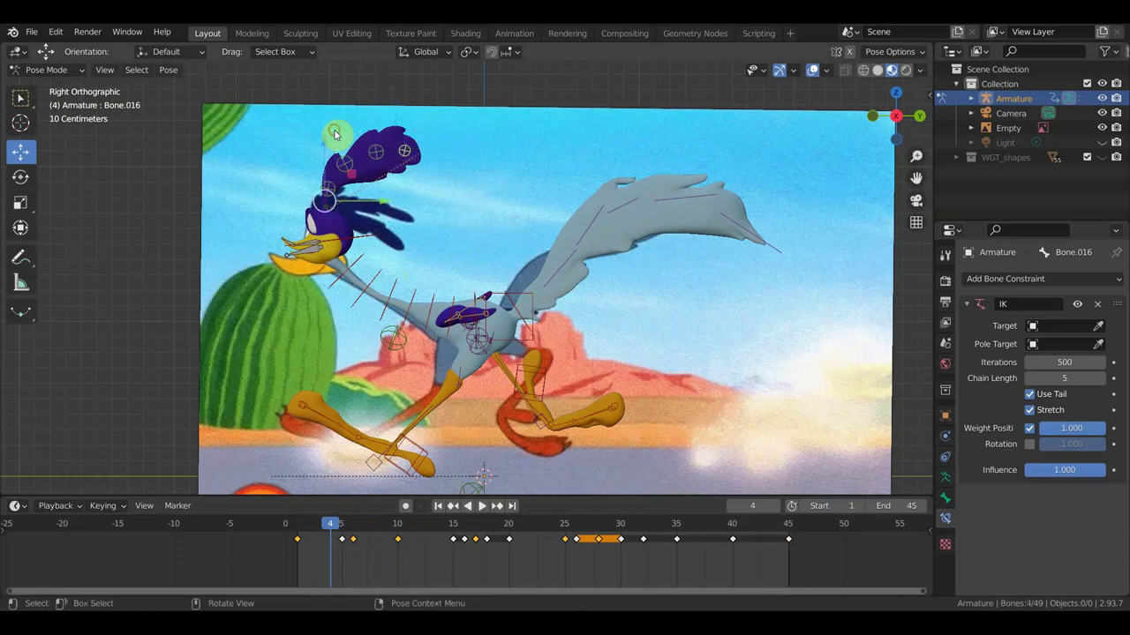
shift+click(326, 210)
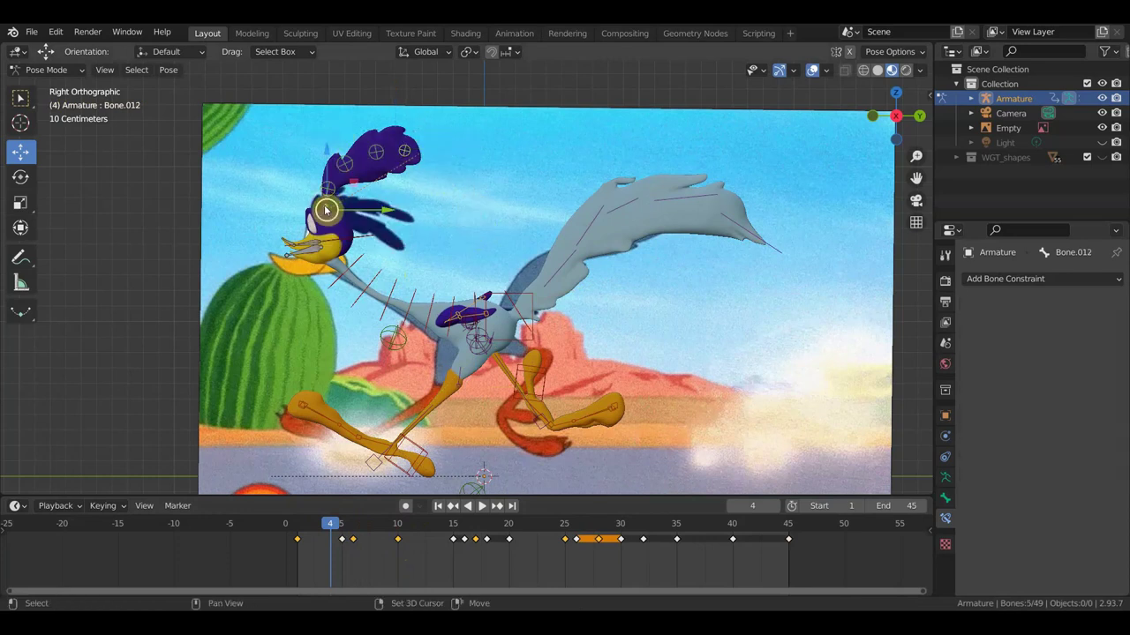
drag(316, 554, 286, 528)
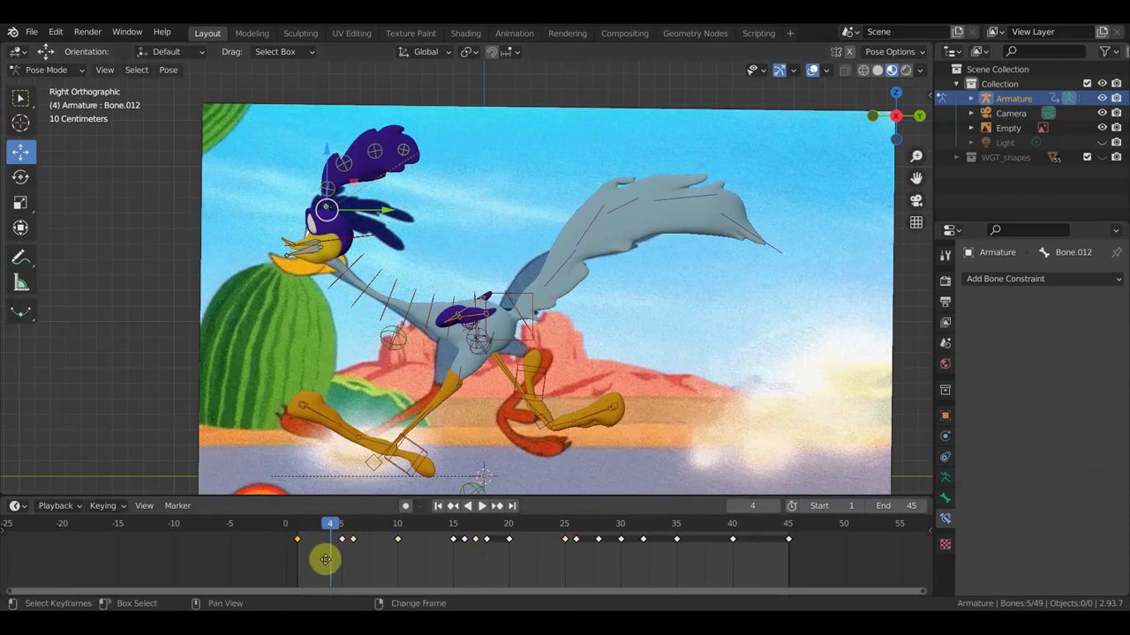
- Retime the head keys: shift the first key 4 frames later and the frame-10 key to frame 15
key(g)
click(353, 563)
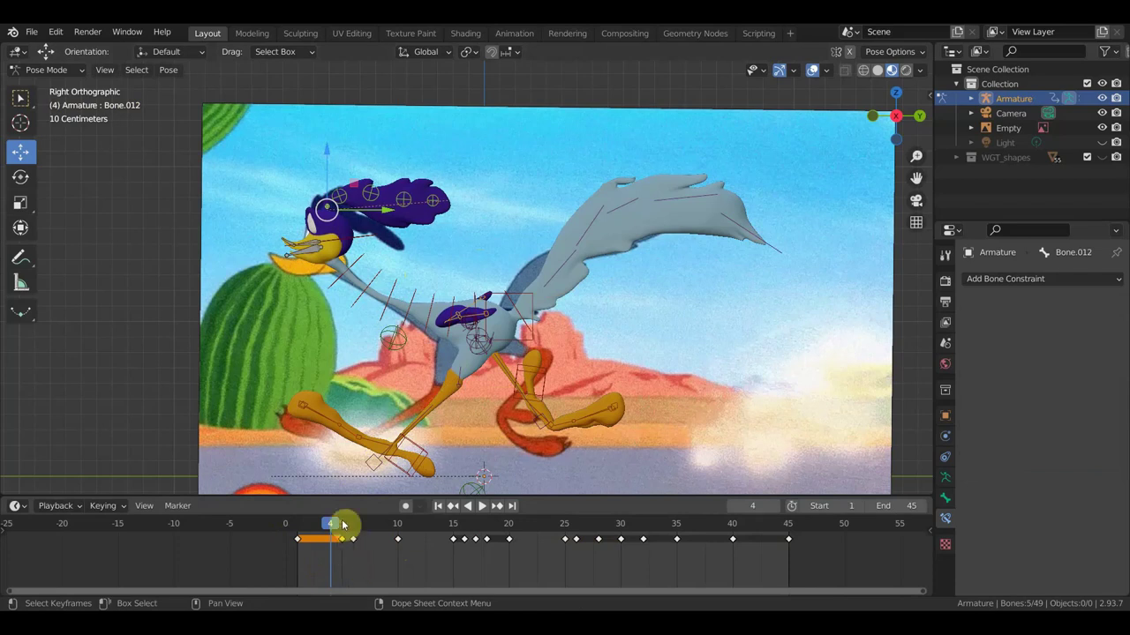
drag(328, 527, 428, 534)
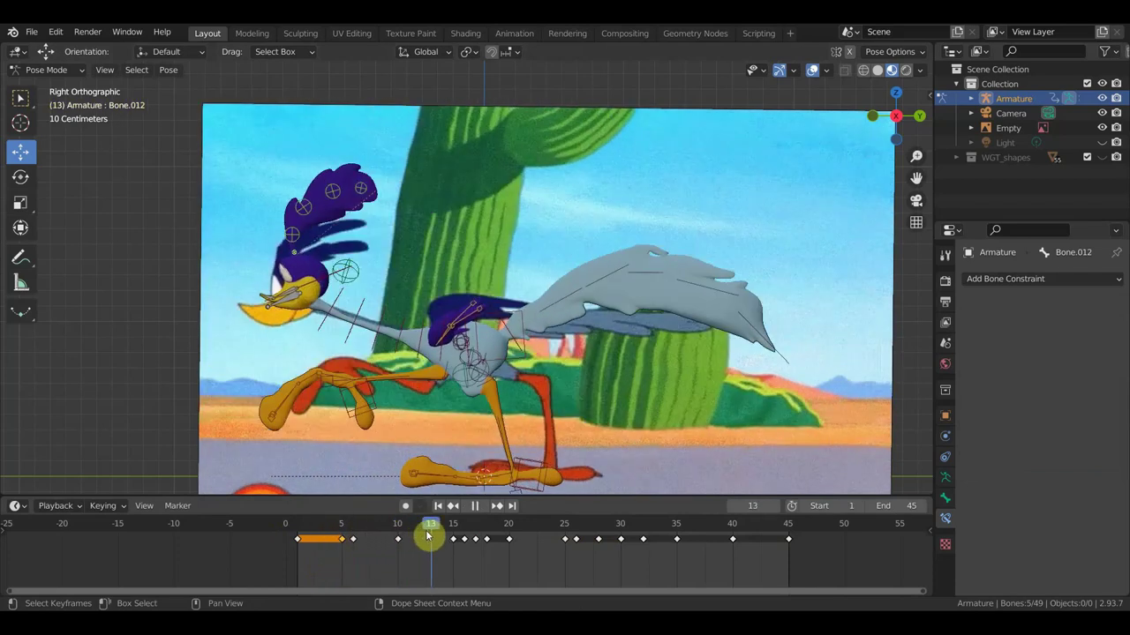
drag(432, 536, 457, 549)
click(402, 528)
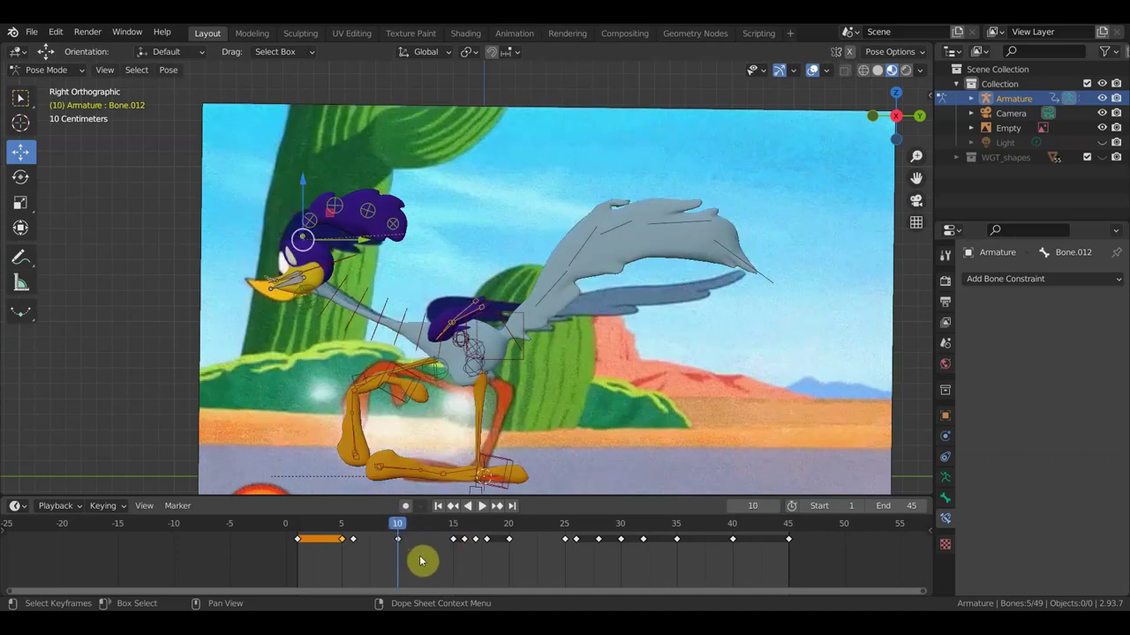
click(420, 561)
key(g)
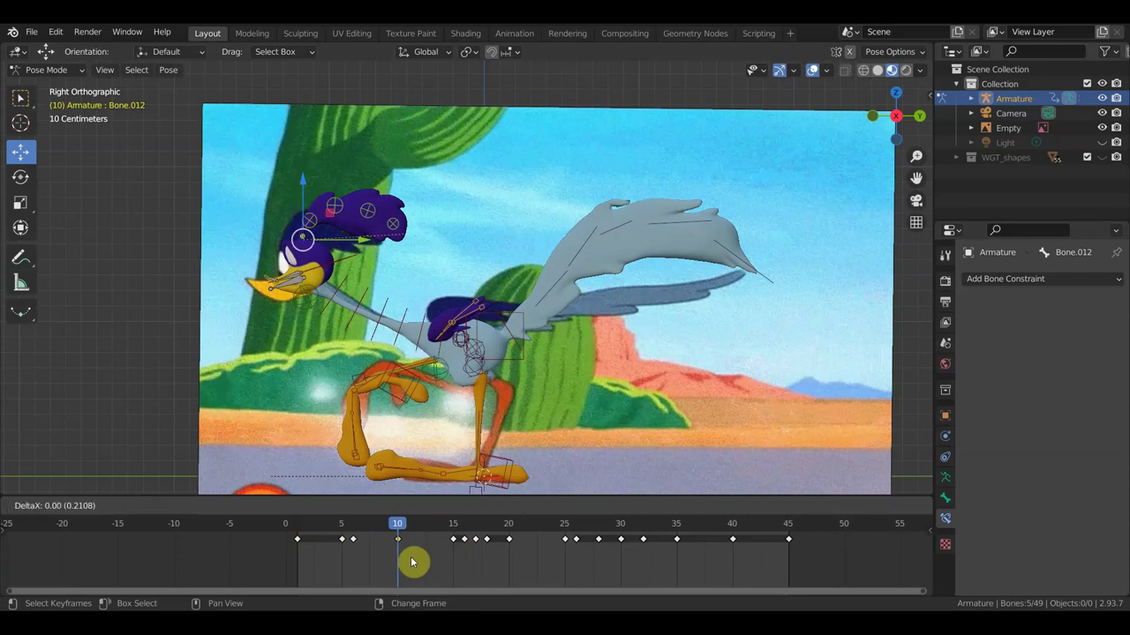
click(464, 565)
drag(401, 528, 452, 535)
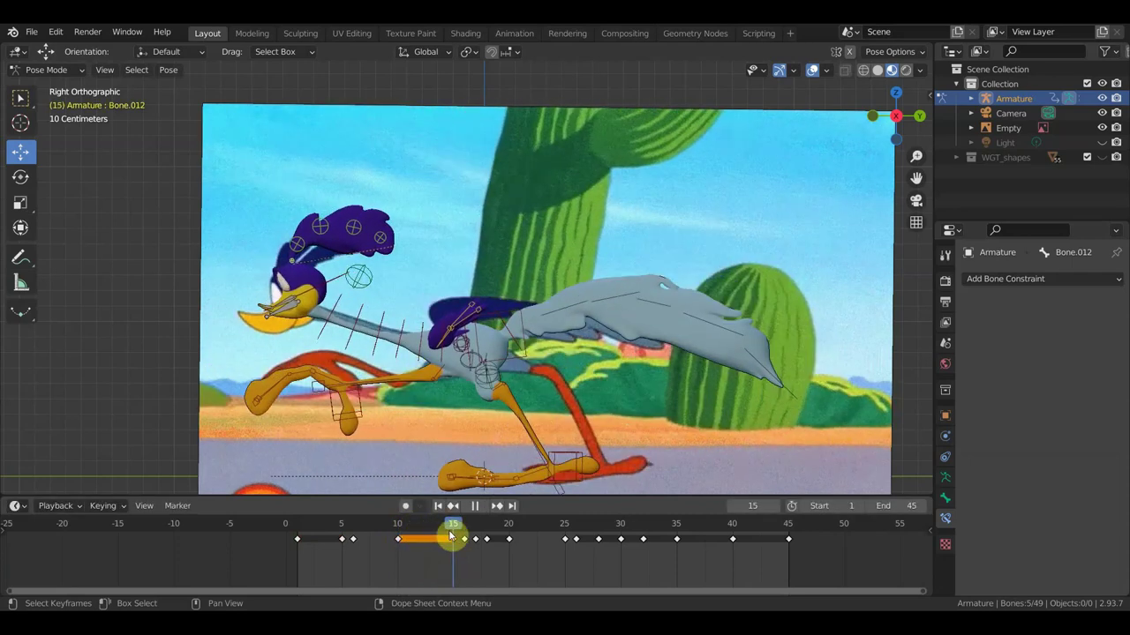
- Lower the head crest control at frame 15 and key its location and rotation
click(385, 239)
key(g)
click(383, 214)
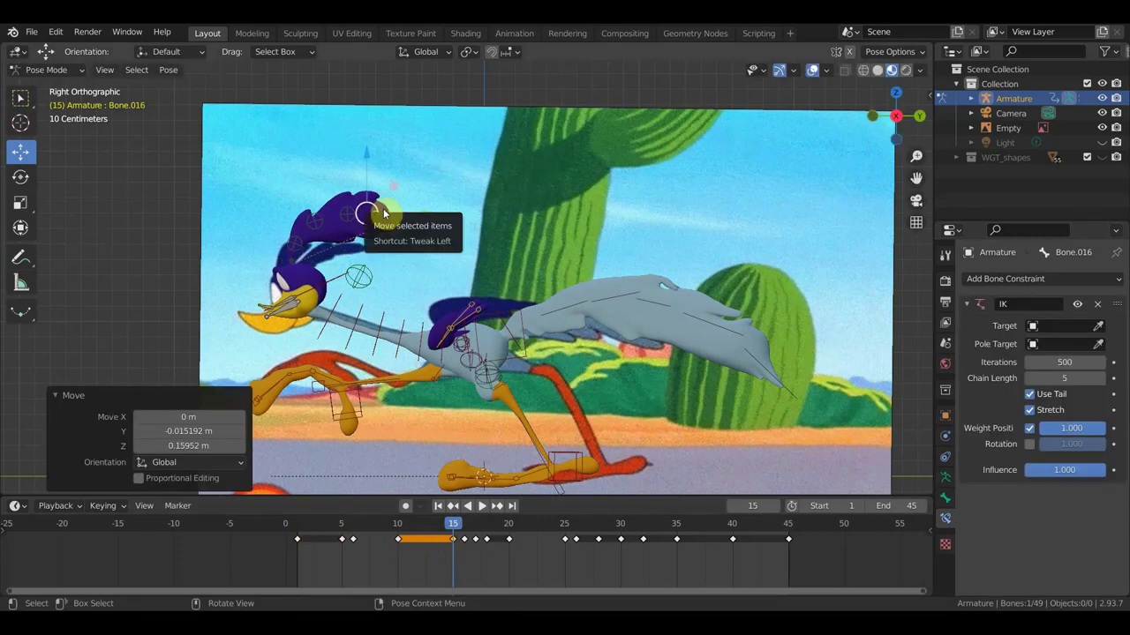
key(i)
key(i)
click(383, 210)
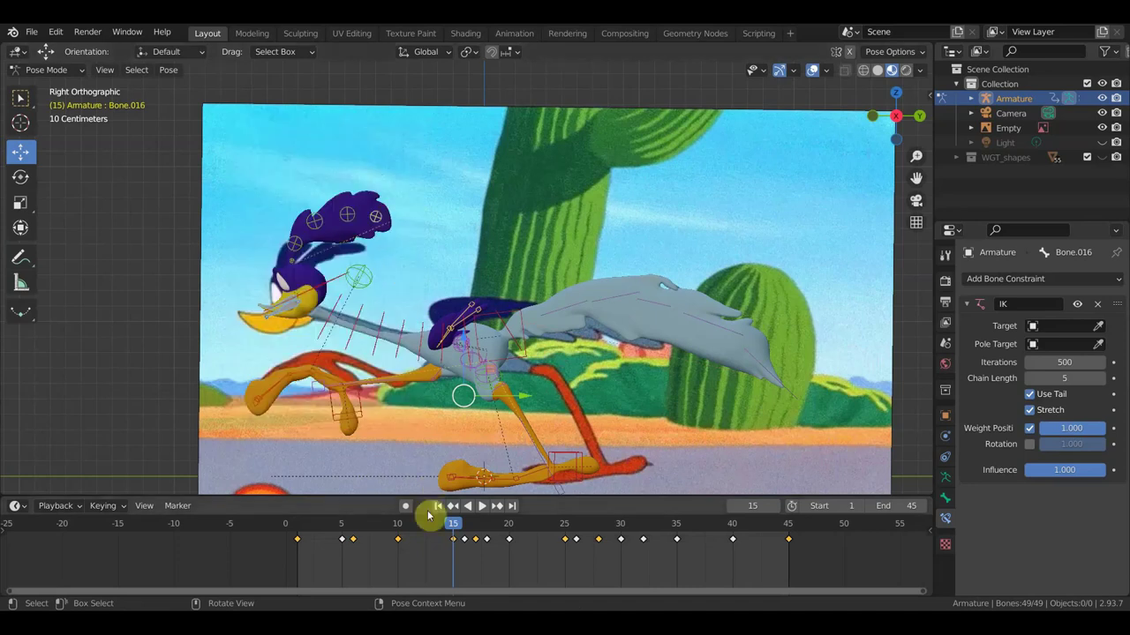
- At frame 5, lower the head and key location and rotation
mouse_move(450, 527)
mouse_down()
mouse_move(315, 524)
mouse_move(316, 503)
mouse_move(444, 510)
mouse_move(345, 492)
mouse_up()
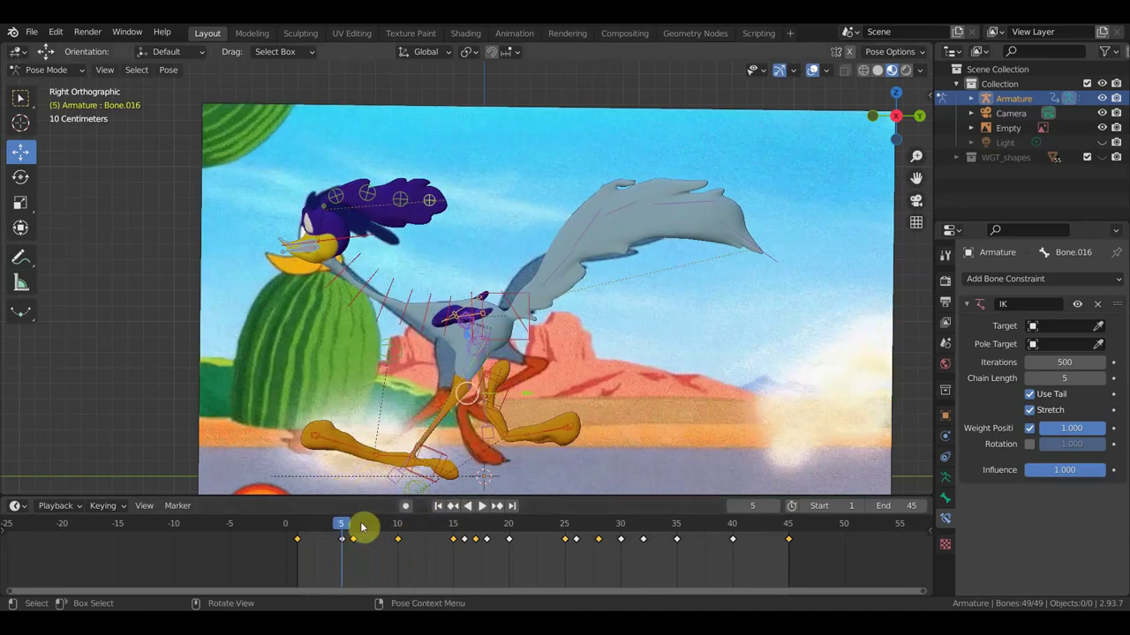
click(432, 203)
mouse_move(432, 203)
mouse_down()
mouse_move(483, 247)
mouse_move(479, 263)
mouse_up()
key(i)
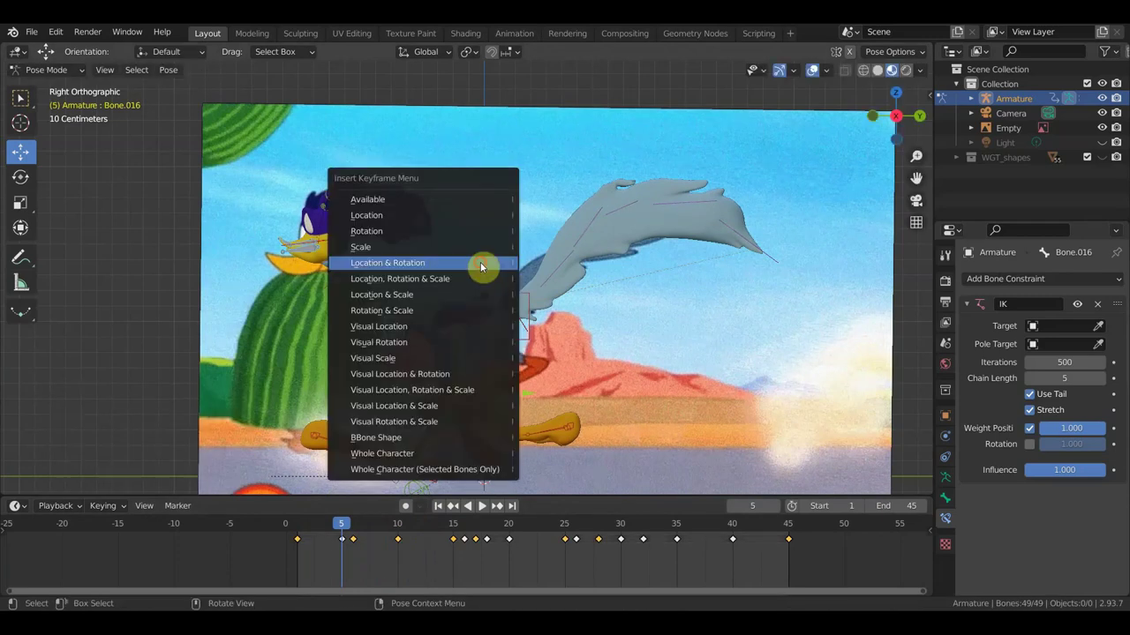
click(480, 264)
- At frame 18, push the head down and forward, then key all bones' location and rotation
drag(343, 527, 488, 550)
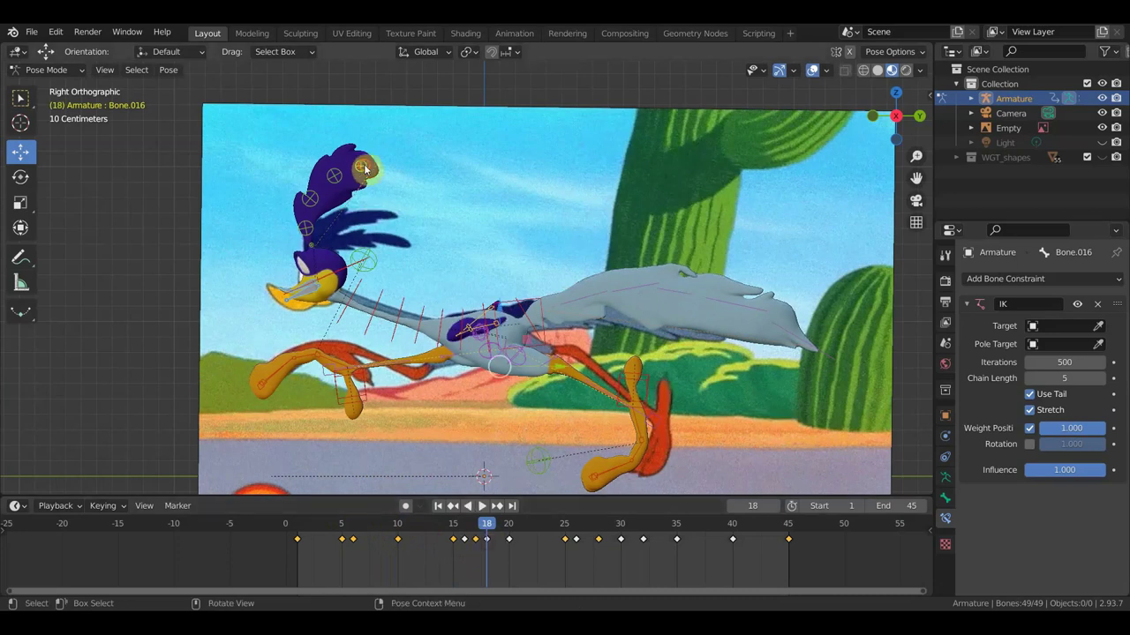
click(364, 168)
drag(375, 178, 408, 253)
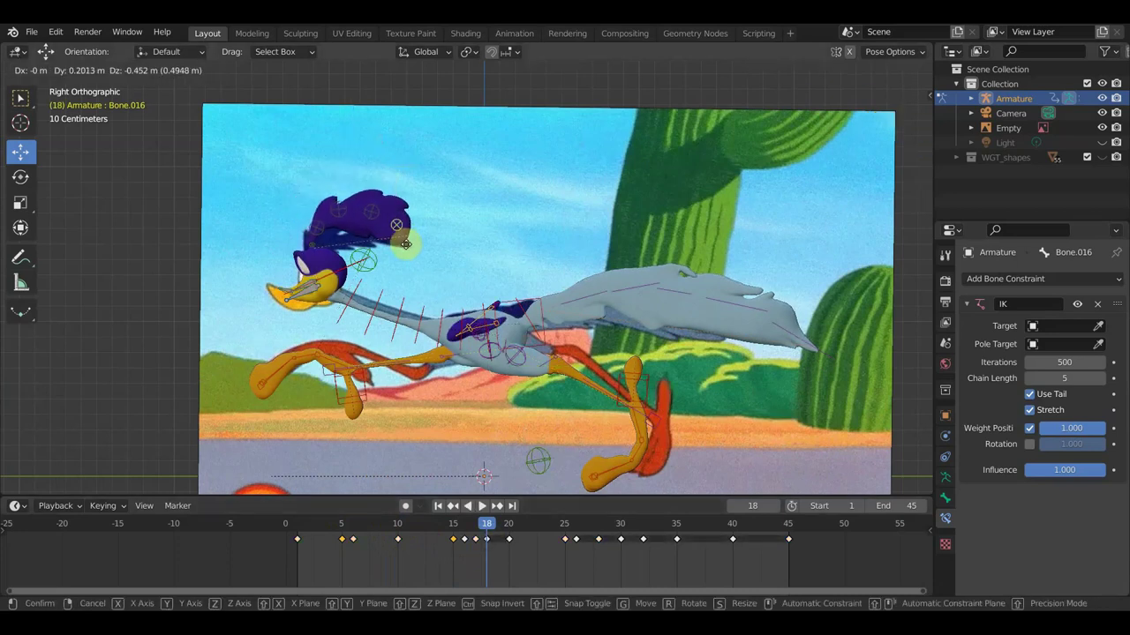
key(a)
key(i)
click(409, 253)
- At frame 20, lower the head control and key all bones' location and rotation
click(509, 523)
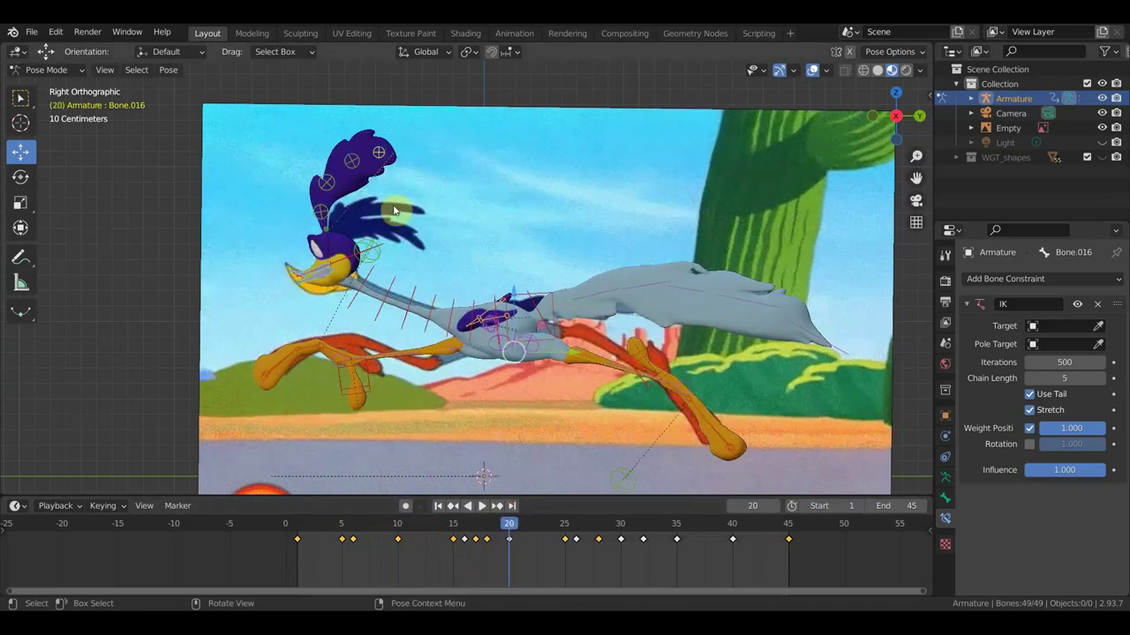
click(382, 157)
drag(382, 157, 418, 229)
key(a)
key(i)
click(421, 232)
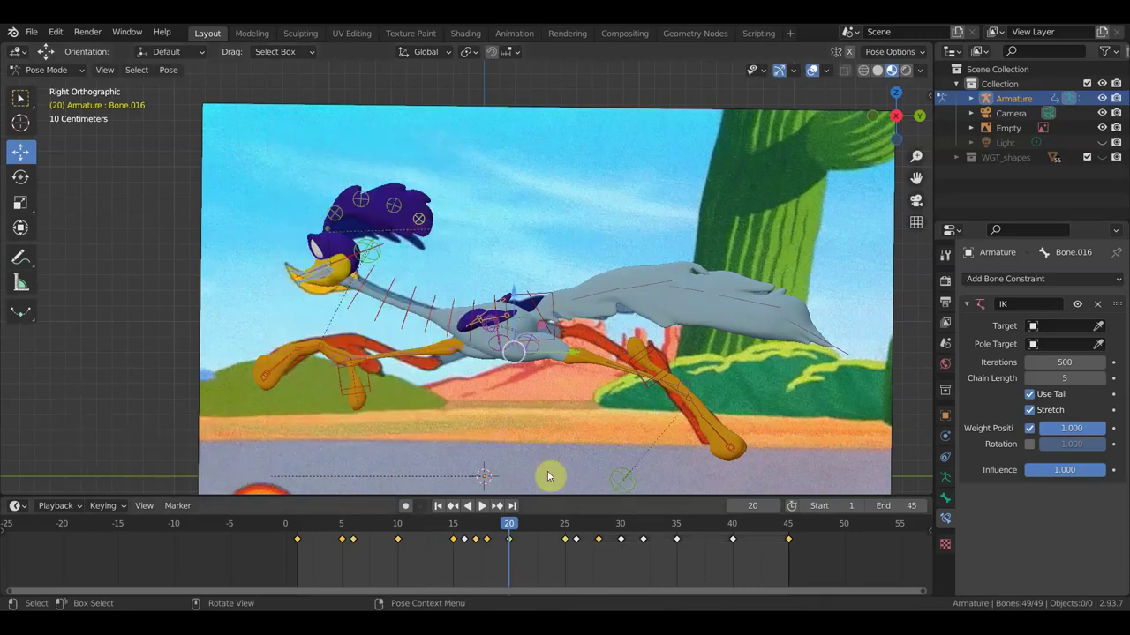
- At frame 26, move the head control down and key all bones' location and rotation
click(568, 531)
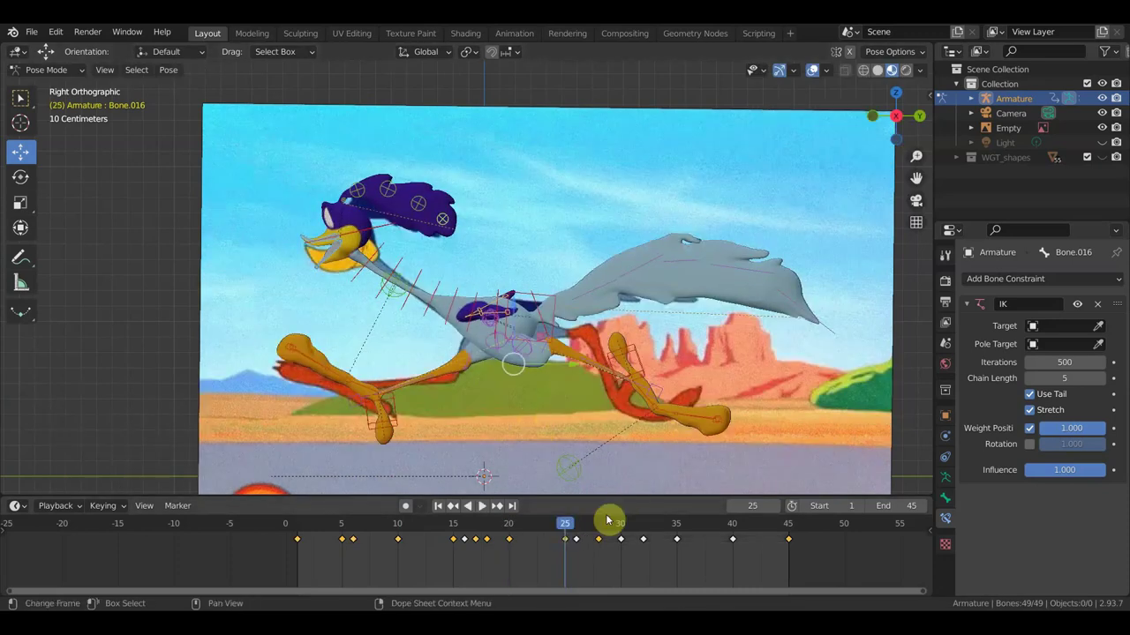
click(575, 530)
click(407, 132)
key(g)
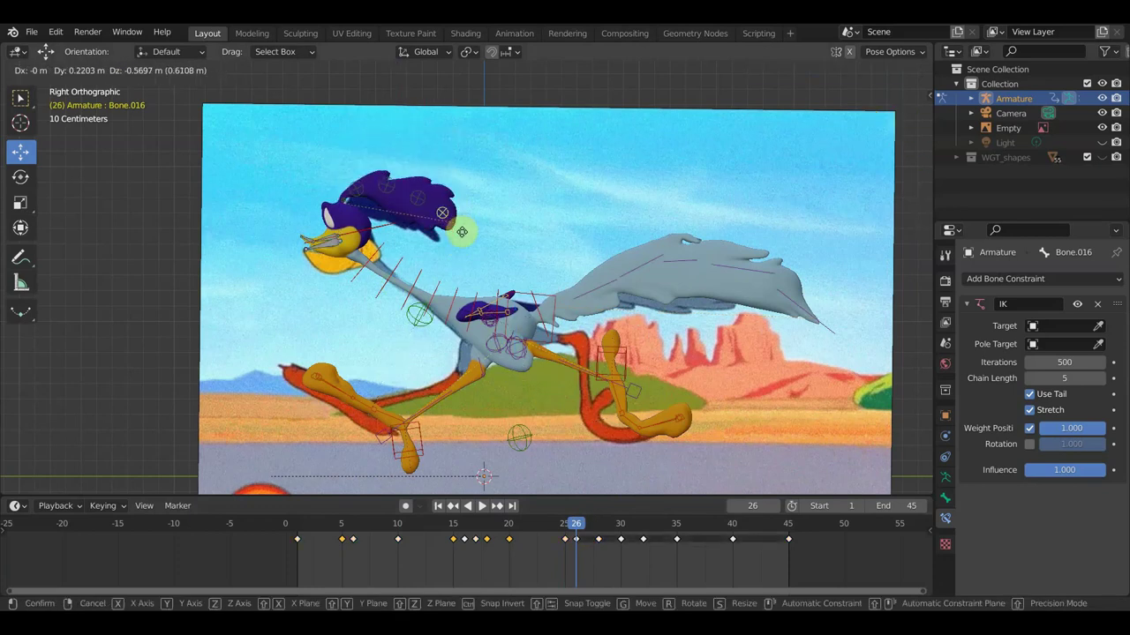
click(461, 232)
key(a)
key(i)
click(461, 232)
- Lower the head at frame 28, key all bones, and play back frames 25–28 to check the bob
drag(609, 527, 599, 527)
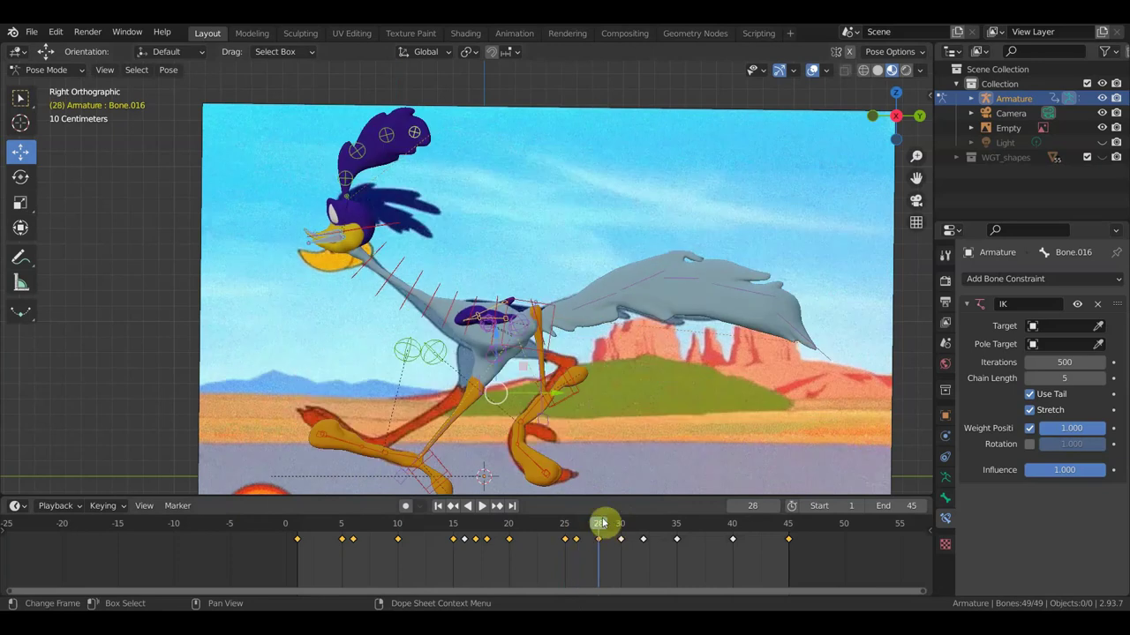
click(414, 136)
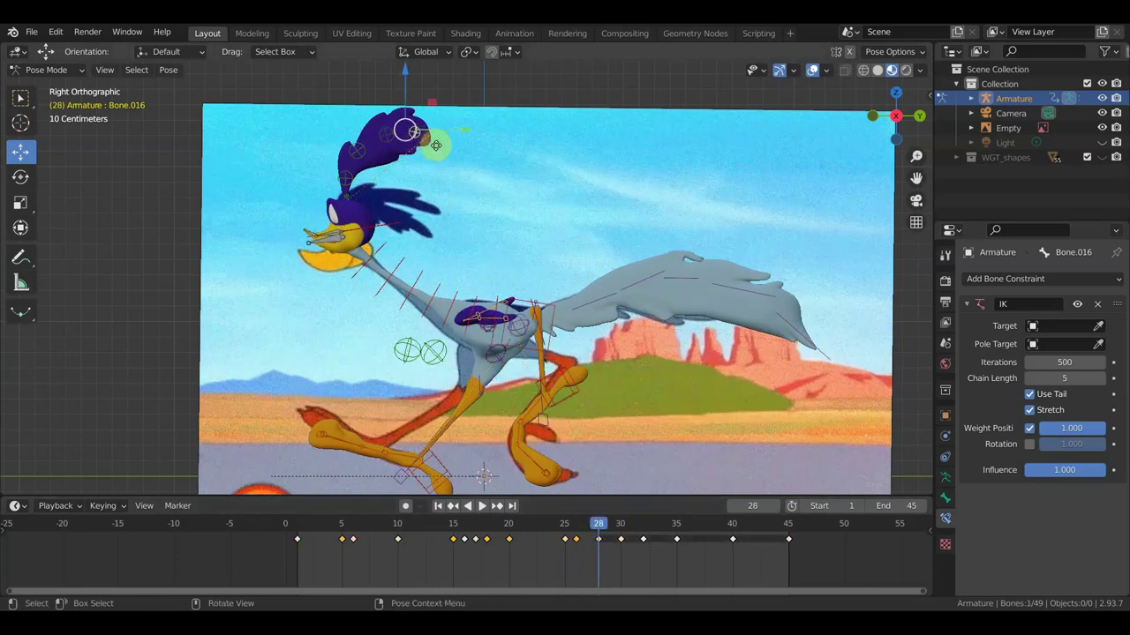
drag(436, 146, 448, 243)
key(a)
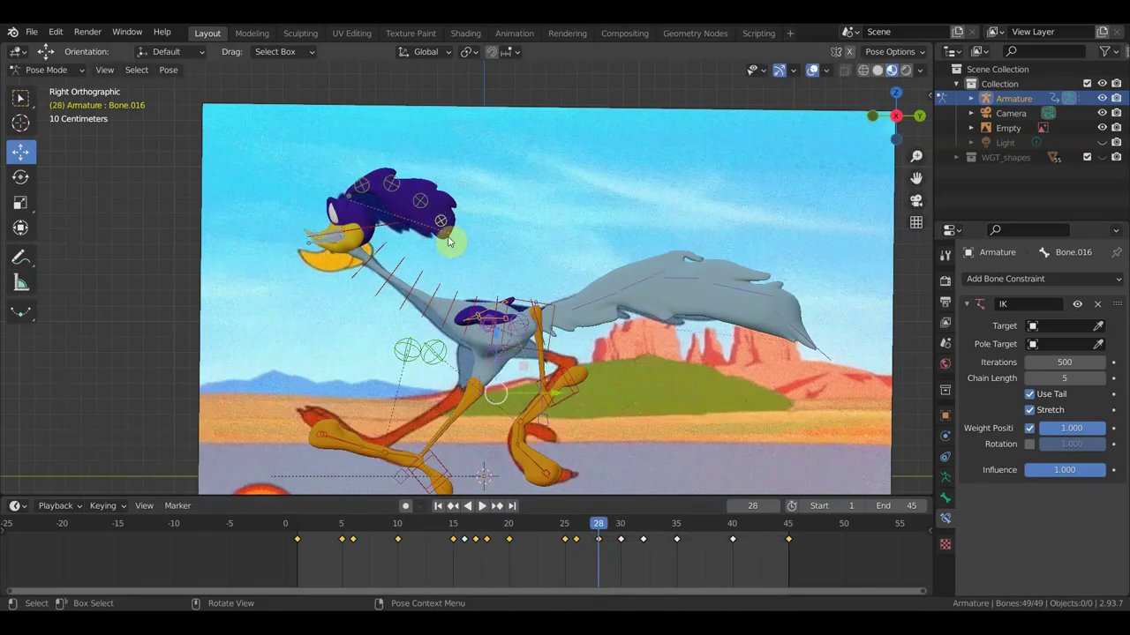
key(i)
click(448, 238)
key(space)
mouse_move(596, 531)
mouse_down()
mouse_move(574, 530)
mouse_move(643, 548)
mouse_move(623, 544)
mouse_up()
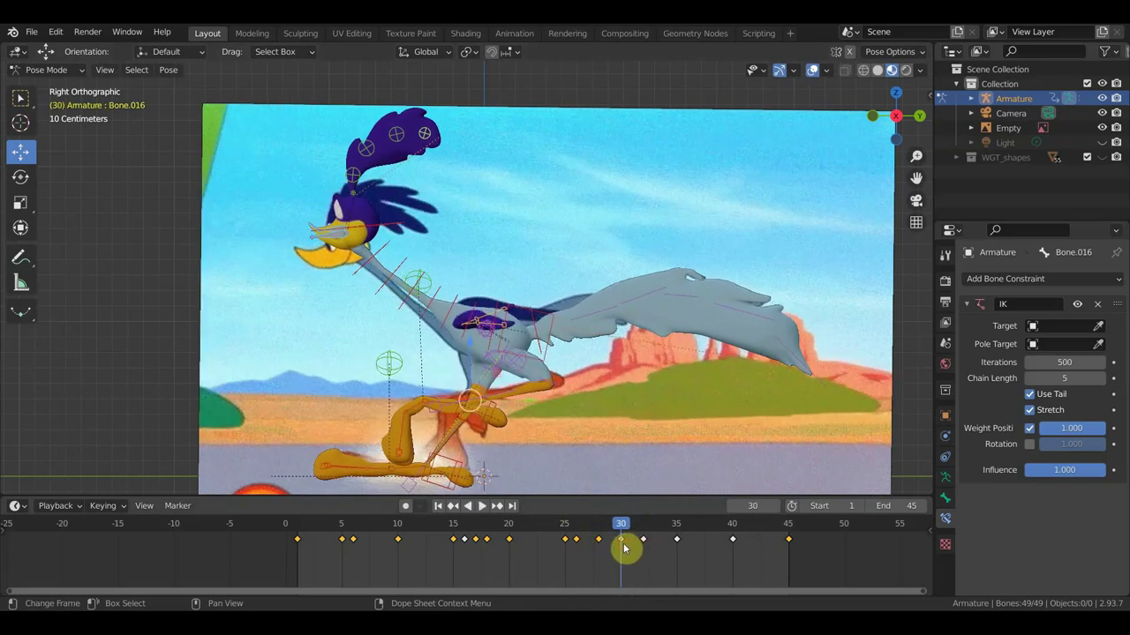
- Bend the head down at frame 30 and key its location and rotation
drag(427, 133, 523, 272)
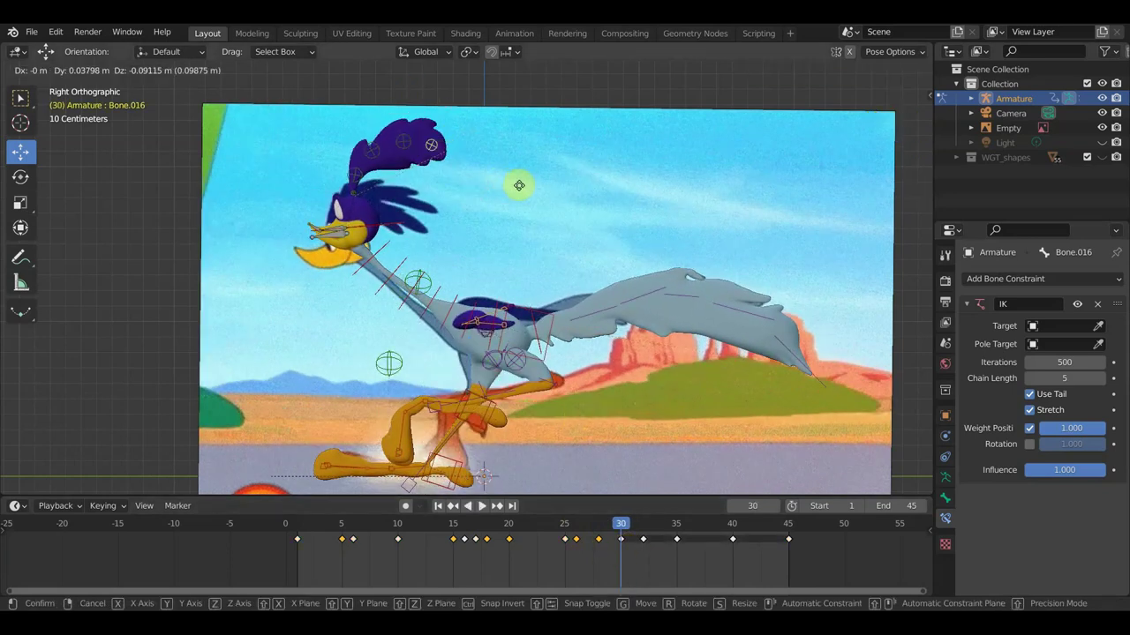
click(540, 221)
key(i)
click(541, 222)
- At frame 32, undo an accidental whole-body move, lower the head crest, and key all bones
click(643, 522)
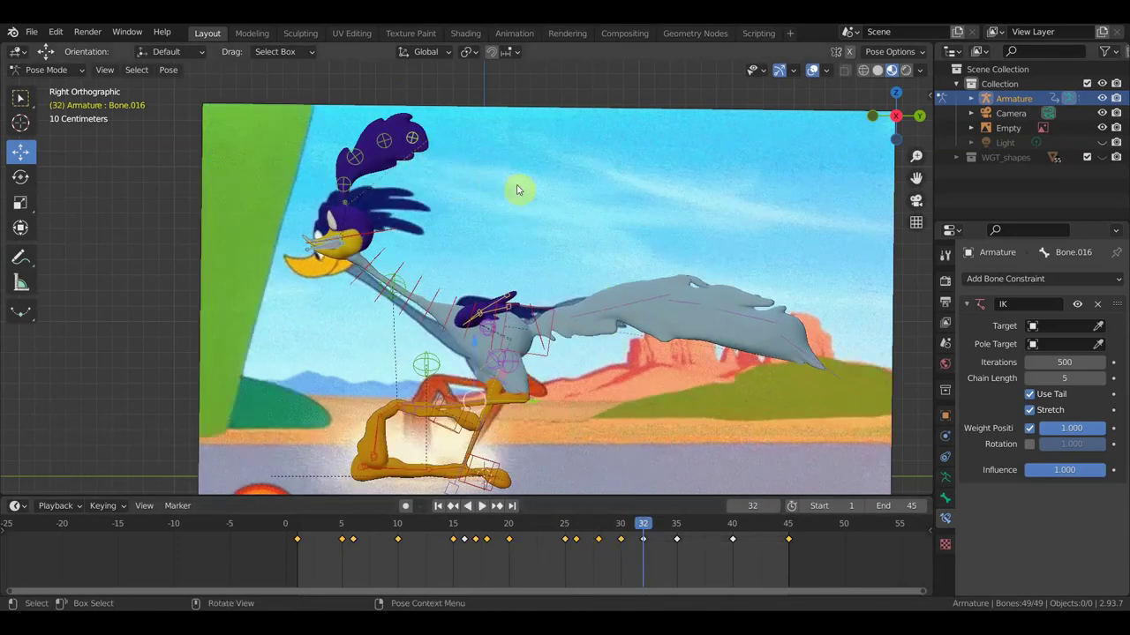
key(g)
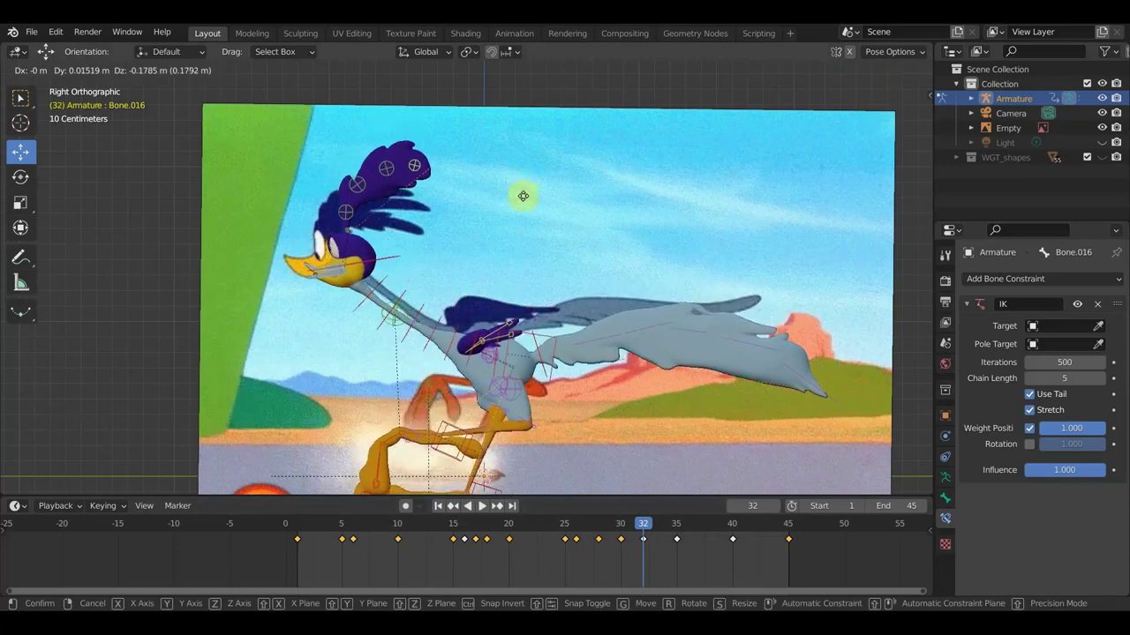
click(523, 203)
key(ctrl+z)
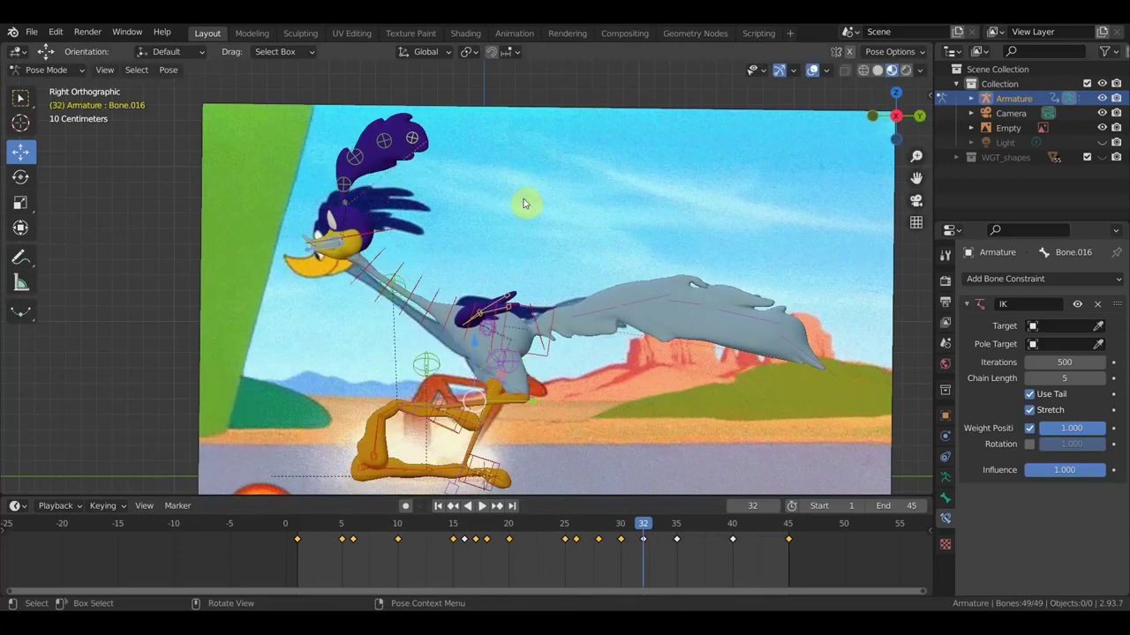
click(413, 137)
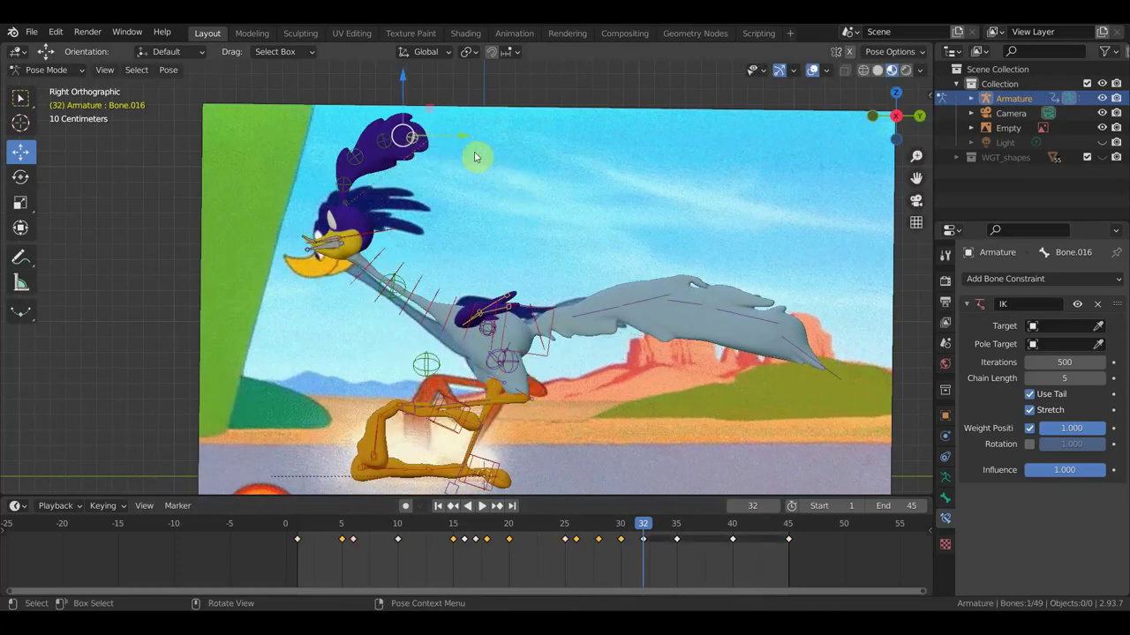
key(g)
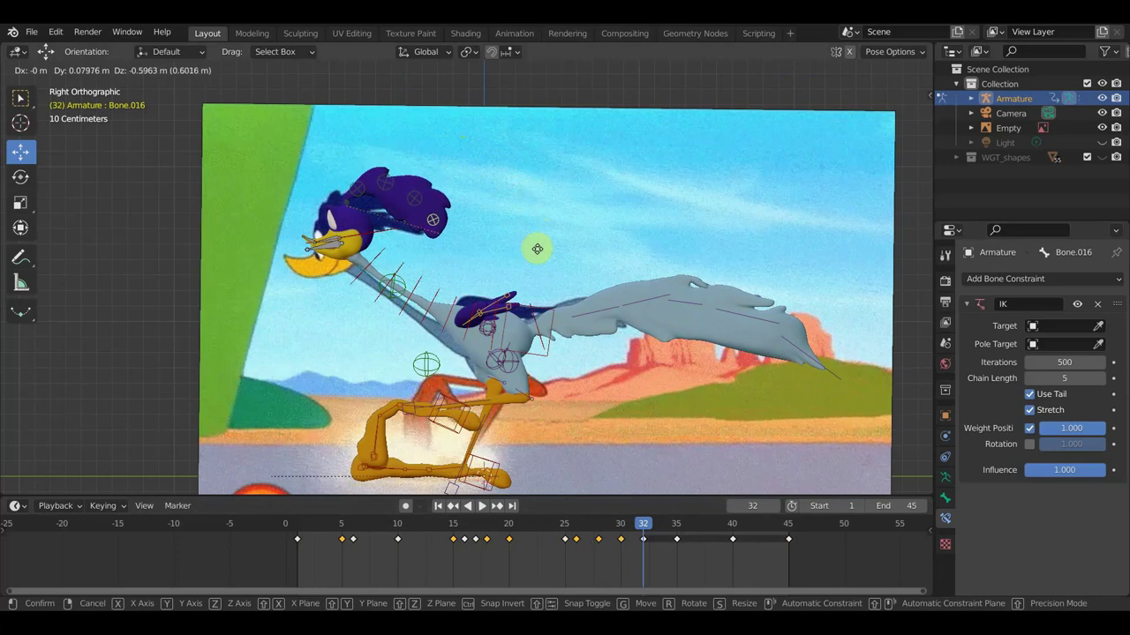
click(541, 257)
key(a)
key(i)
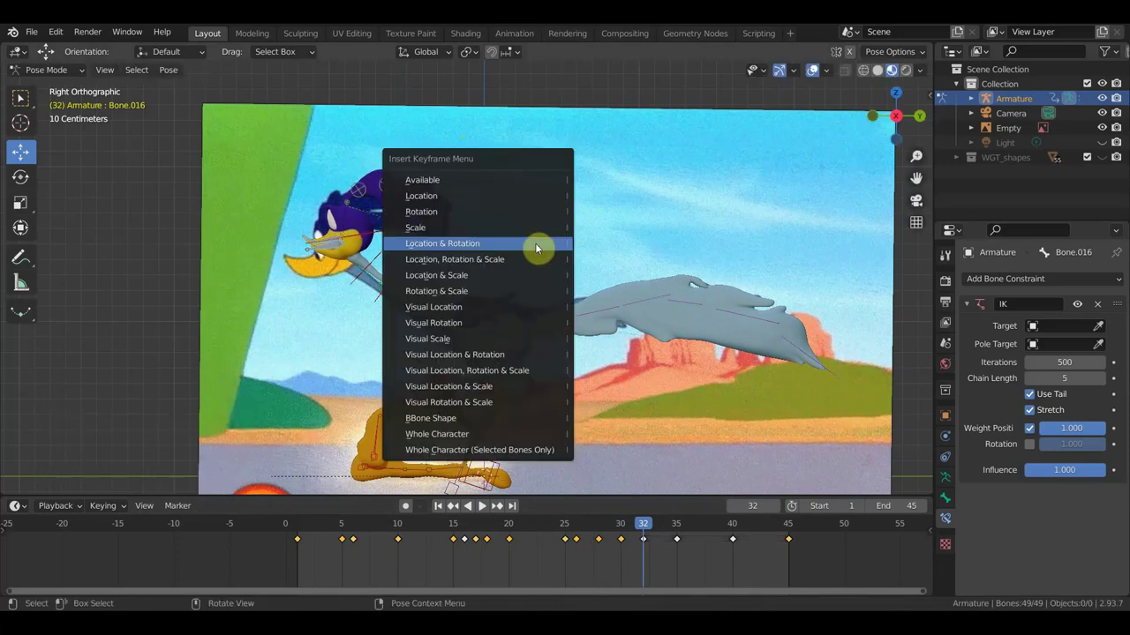
click(534, 243)
- At frame 35, lower the head control and key all bones' location and rotation
click(676, 525)
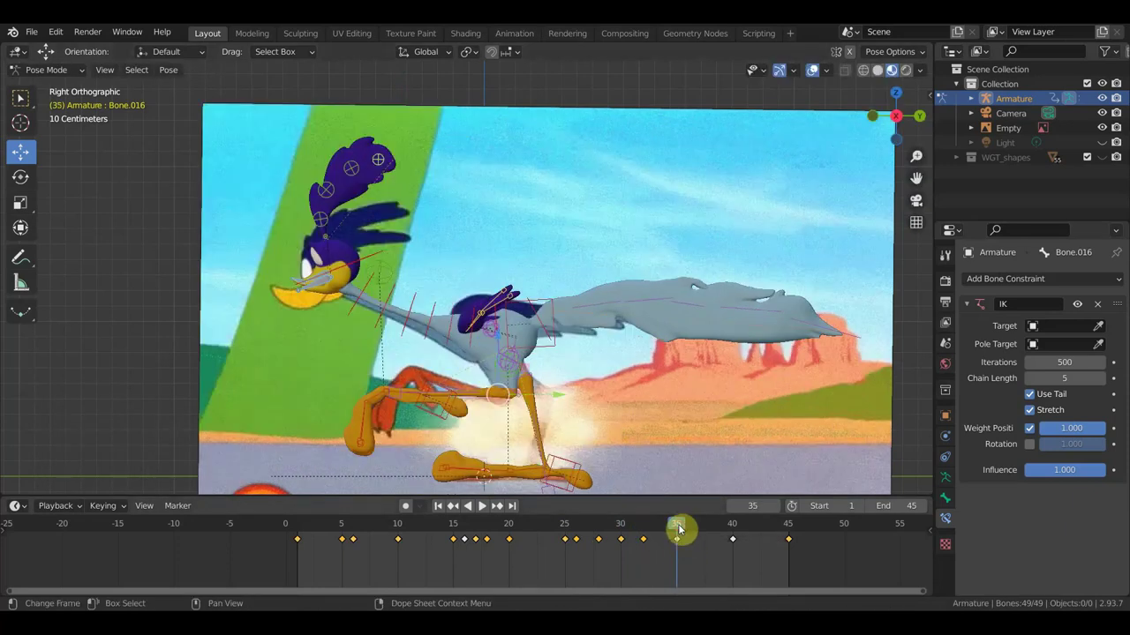
click(379, 161)
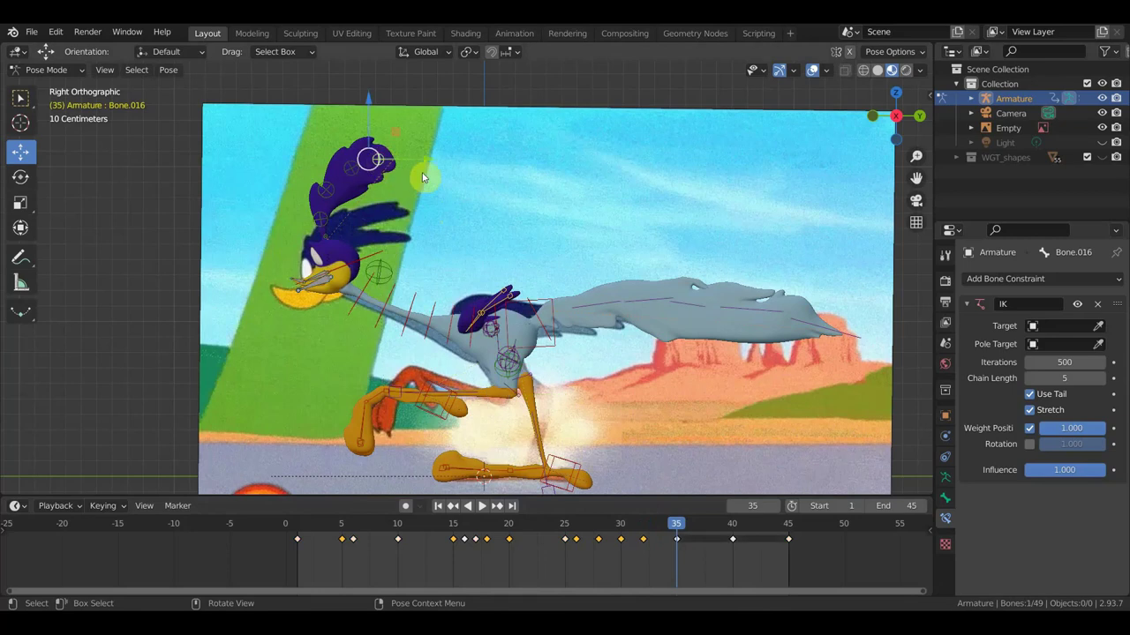
key(g)
click(457, 252)
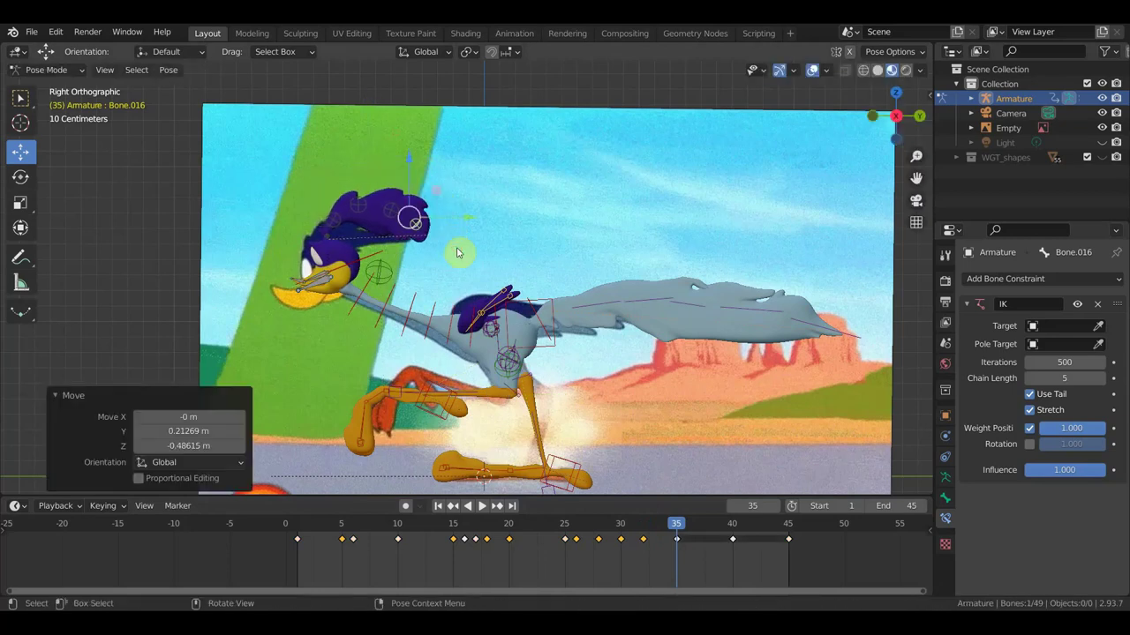
key(a)
key(i)
click(457, 252)
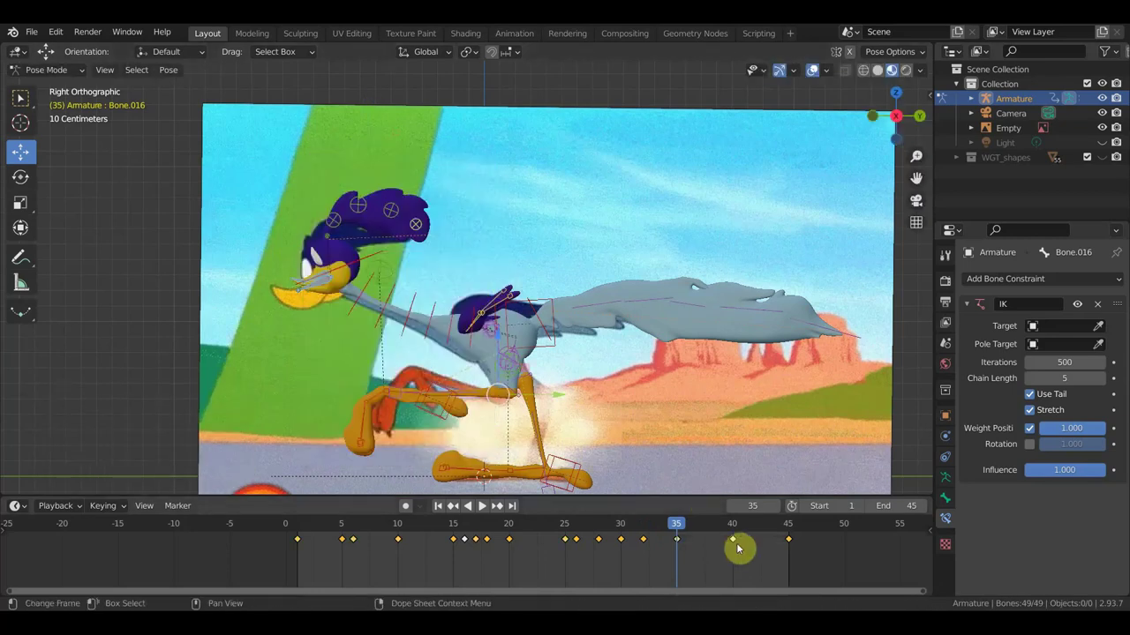
- Lower the head at frame 40 and key all bones' location and rotation
click(733, 529)
drag(370, 178, 431, 244)
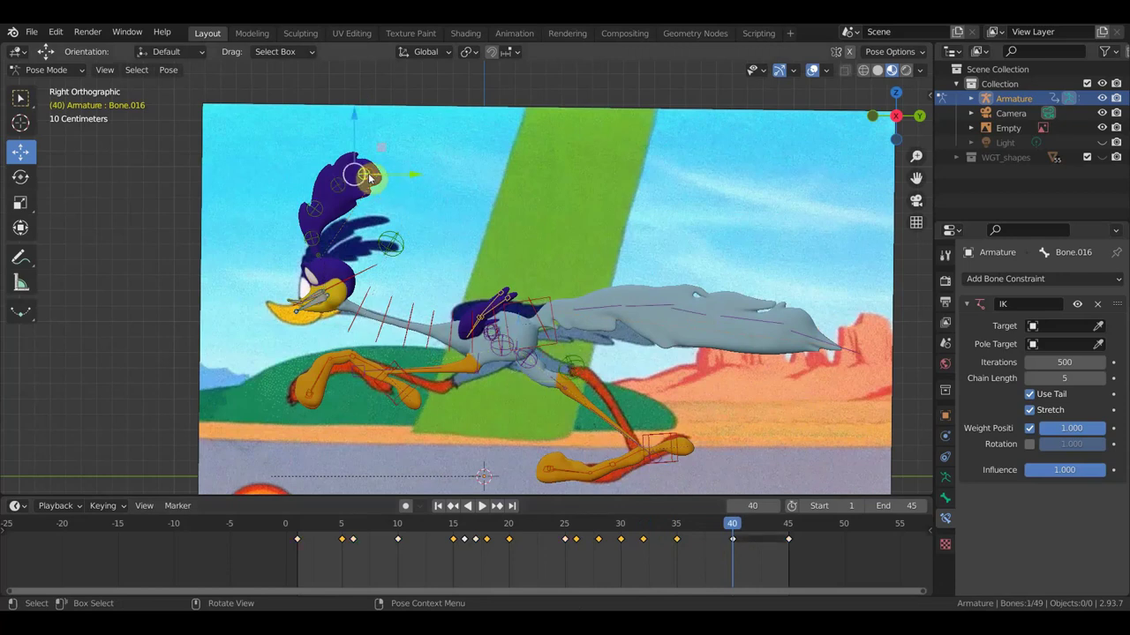
key(a)
key(i)
click(429, 242)
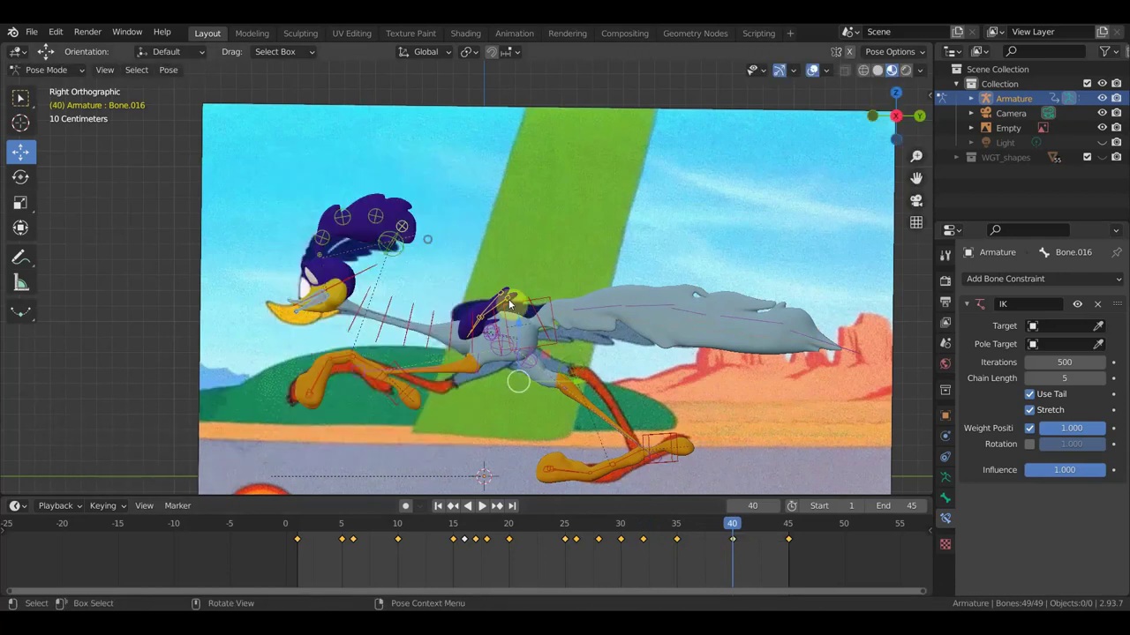
- Lower the head at frame 45, key all bones, and play the run cycle to review
click(789, 530)
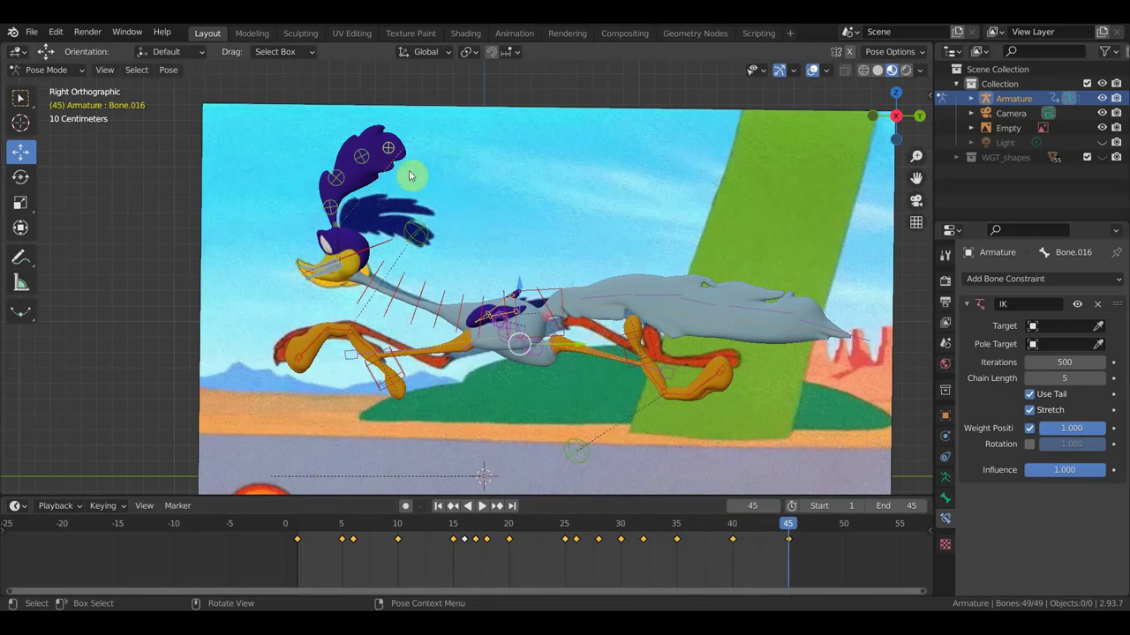
drag(389, 150, 429, 244)
key(a)
key(i)
click(429, 240)
key(space)
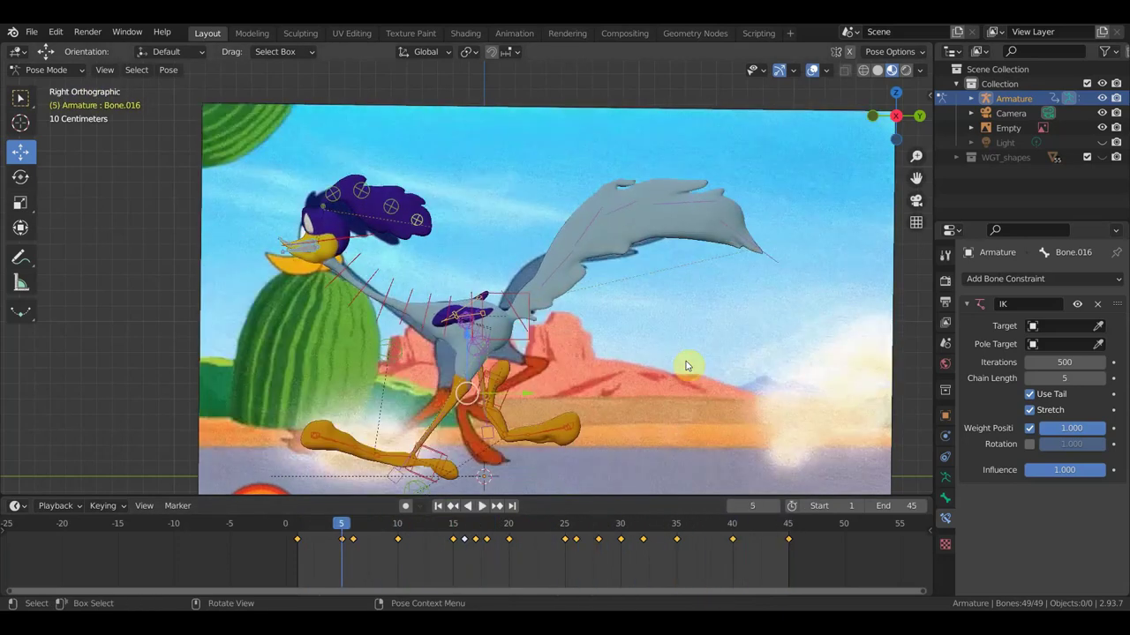
key(space)
- At frame 1, move the head control down about -0.087 Y, -0.2013 Z and box-select the head bones
click(792, 524)
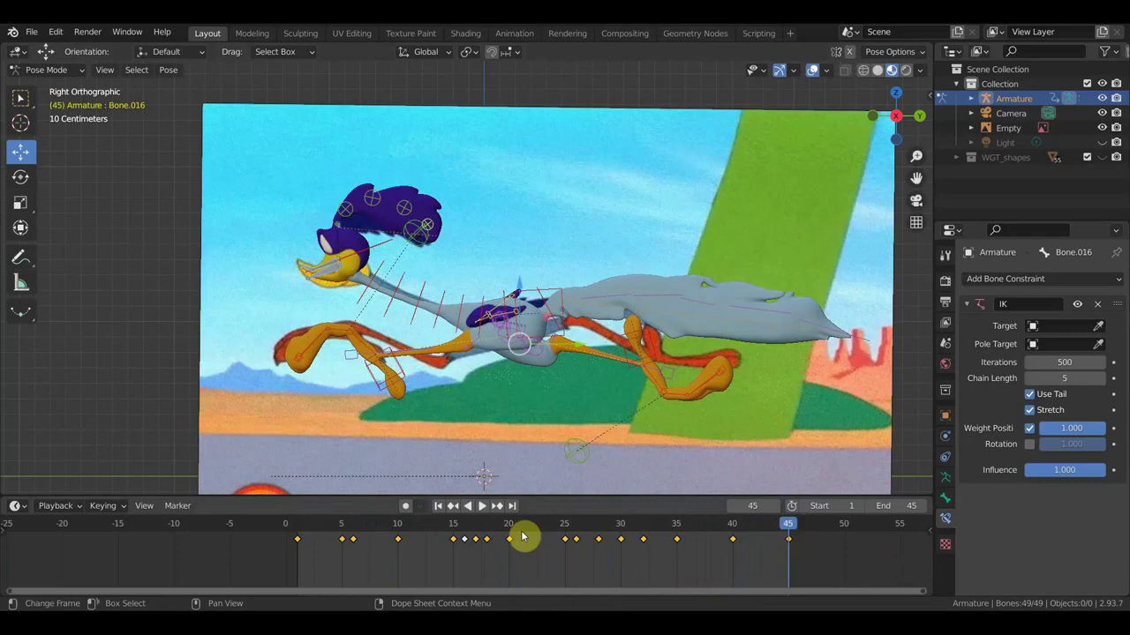
click(298, 534)
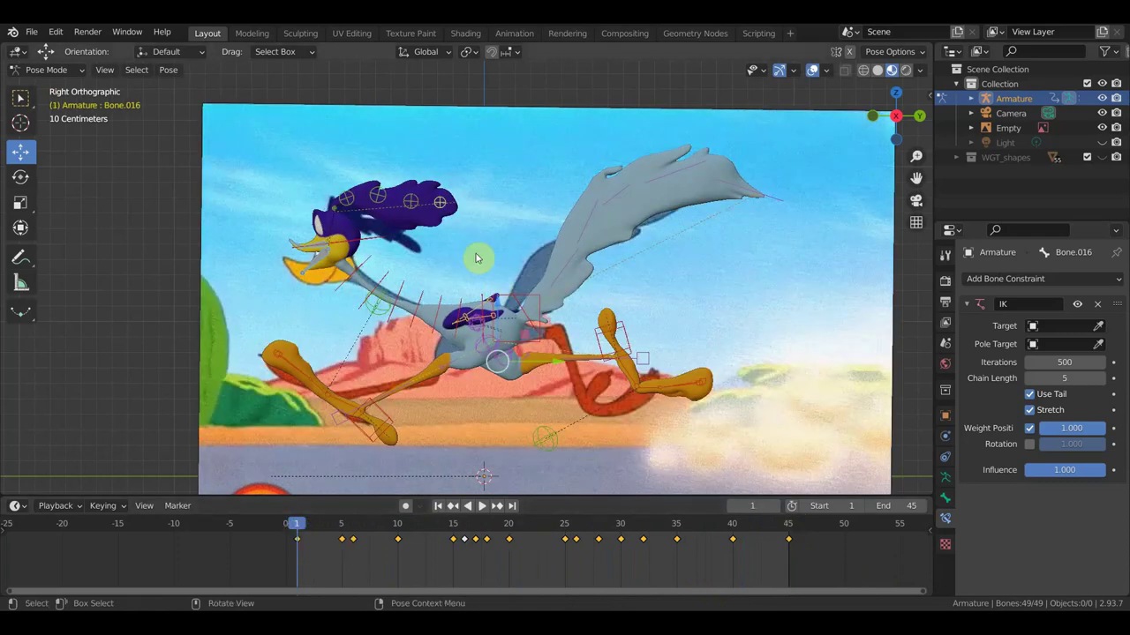
click(443, 203)
key(g)
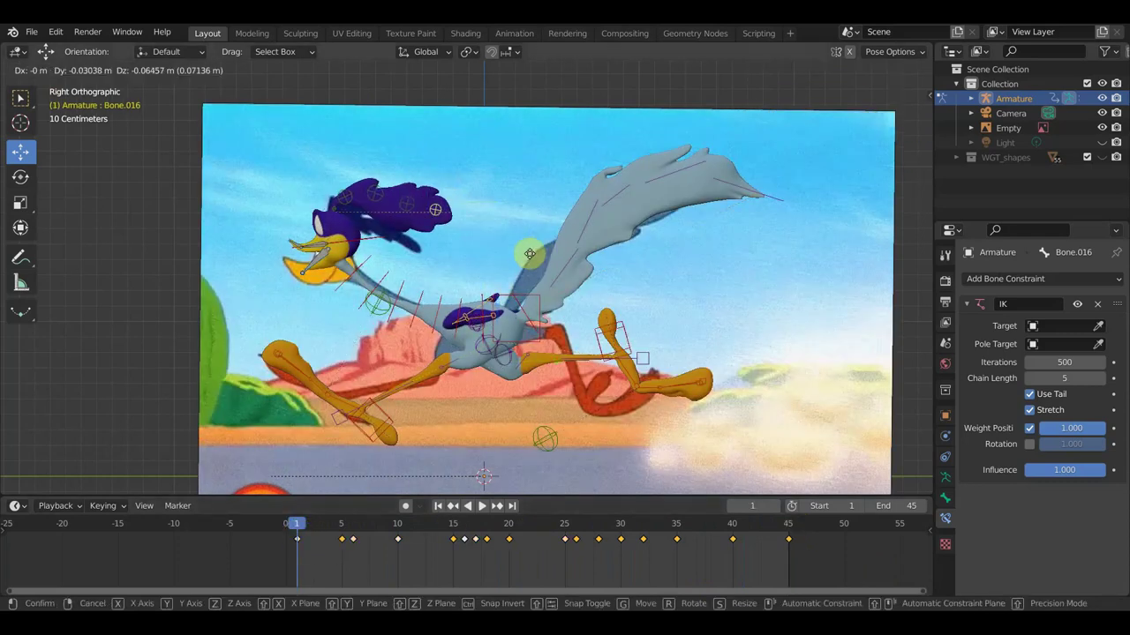
click(520, 276)
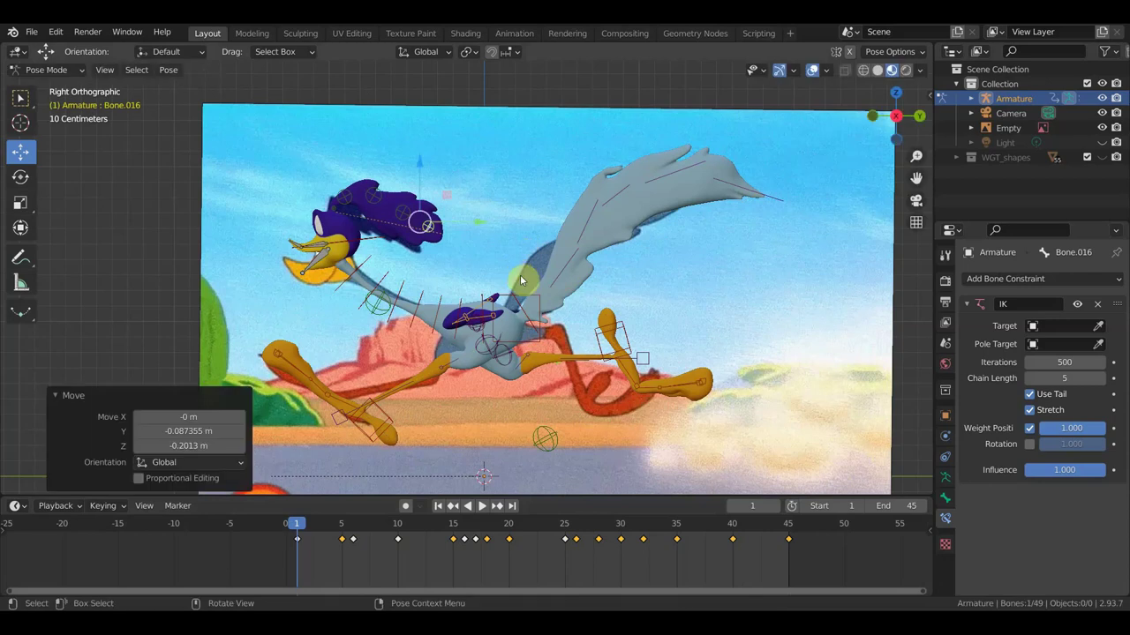
drag(468, 254, 377, 185)
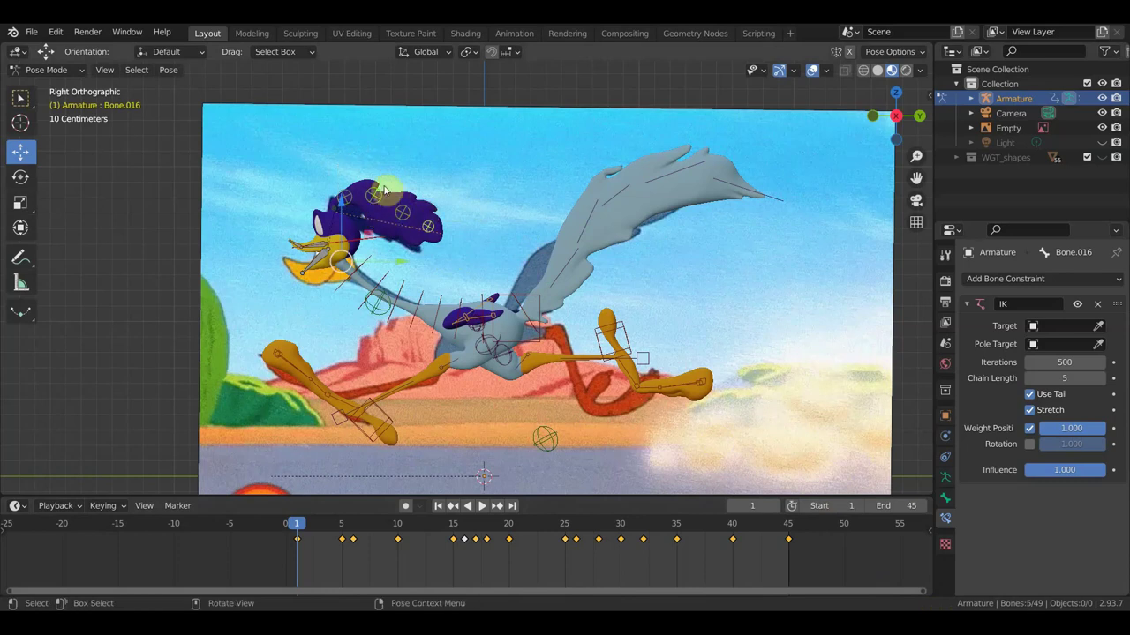
- Move the frame-45 head keys back to frame 1 and play to check the loop
click(790, 527)
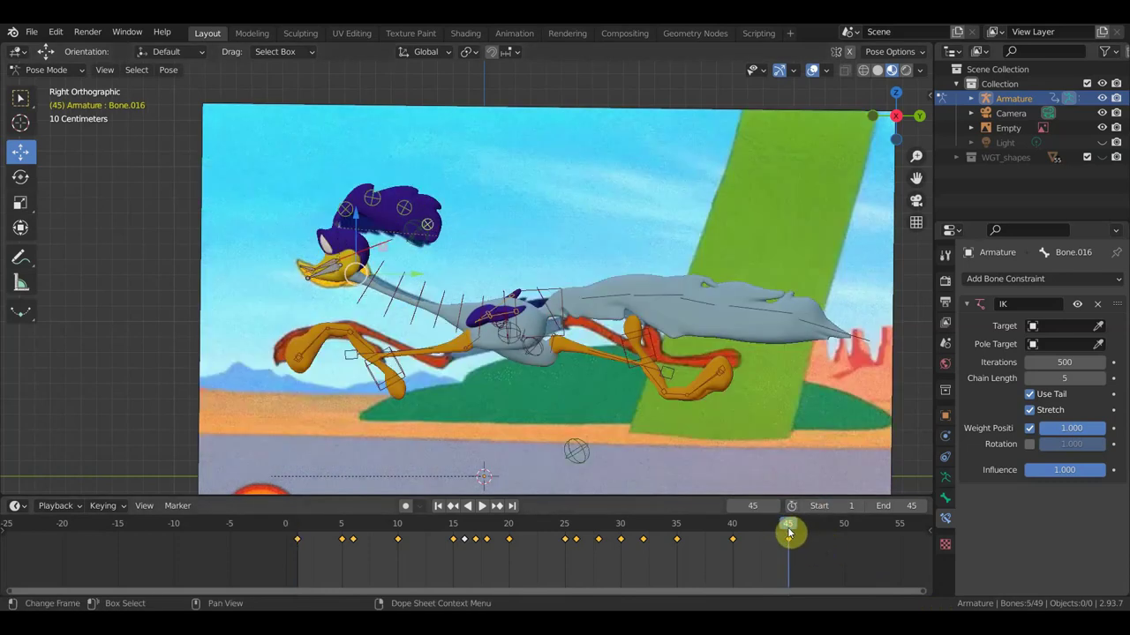
drag(804, 554, 784, 571)
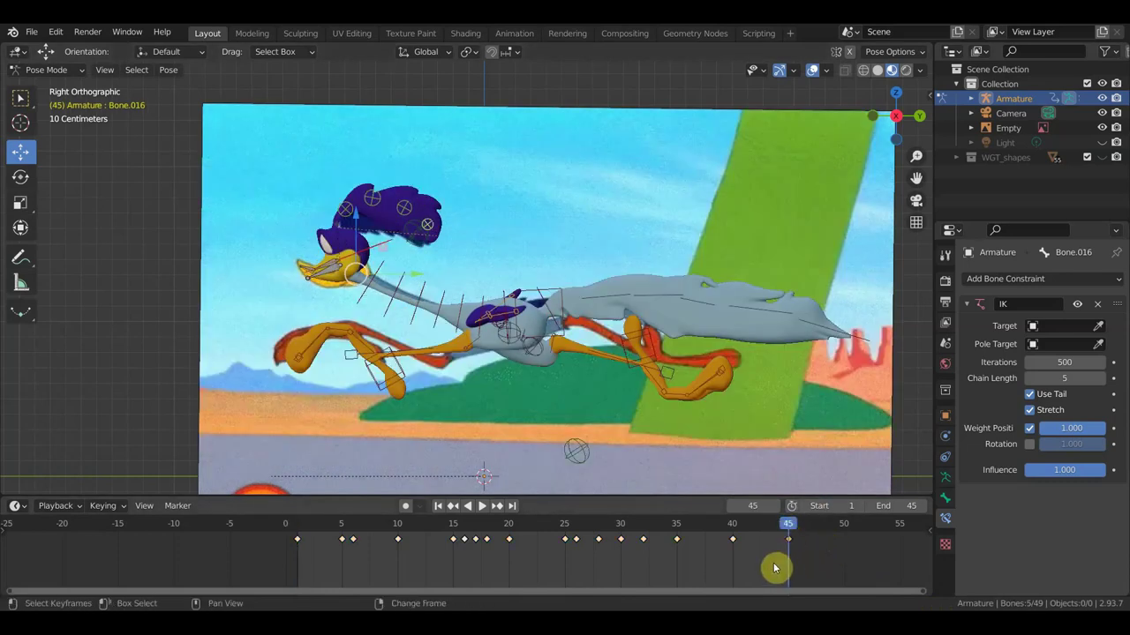
key(g)
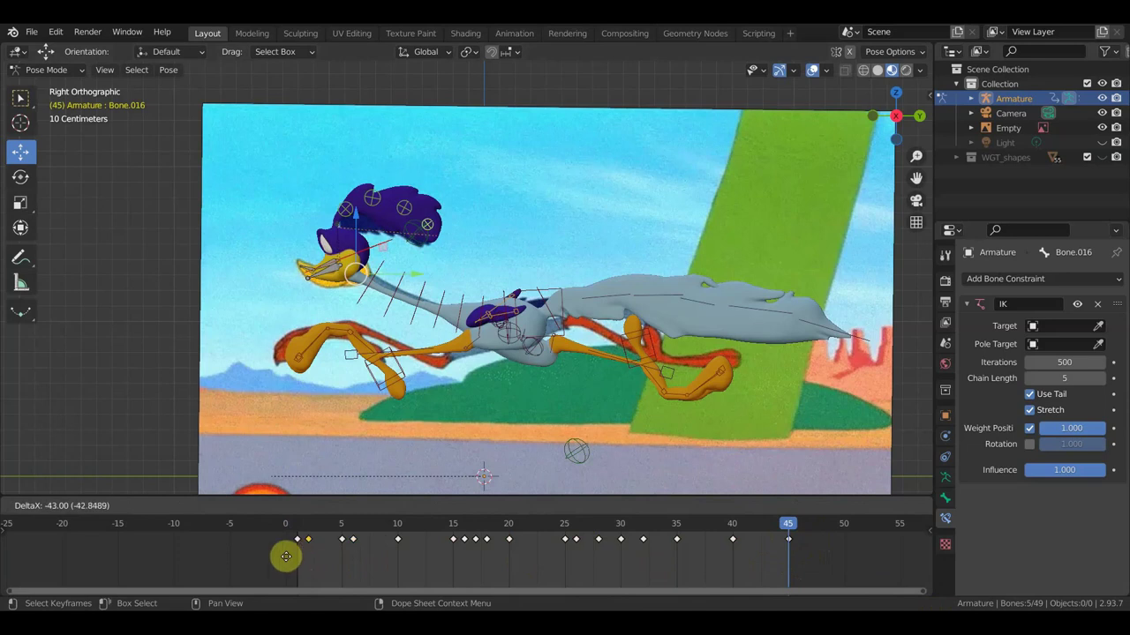
click(278, 557)
key(space)
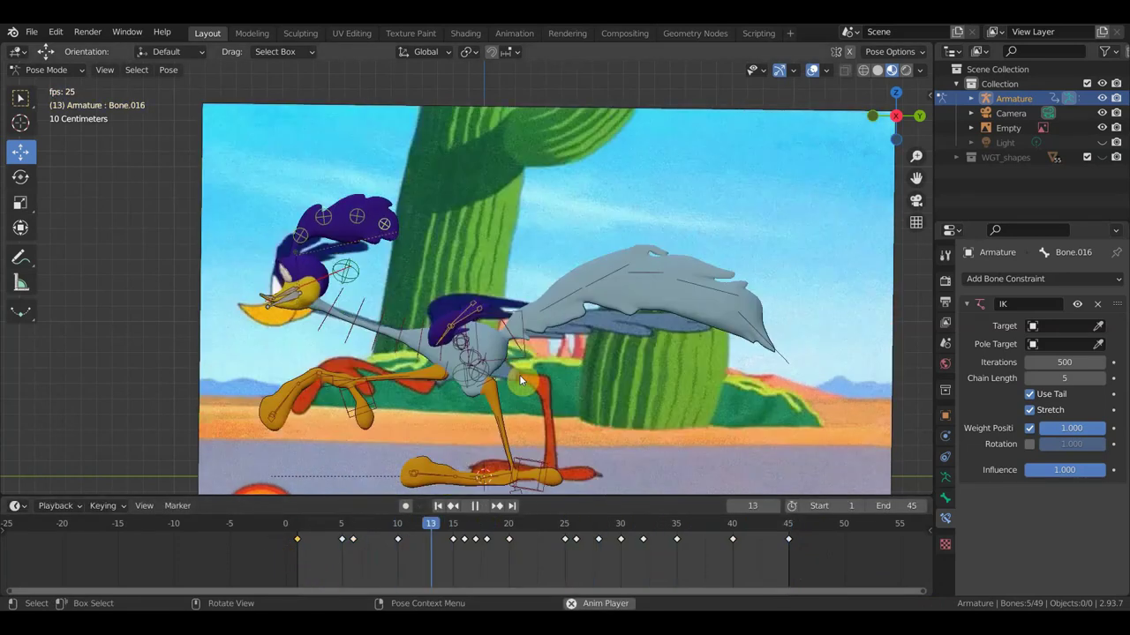
key(space)
- Review the early frames, make Bone.044 active, and shift the frame-15 head key one frame later
click(345, 525)
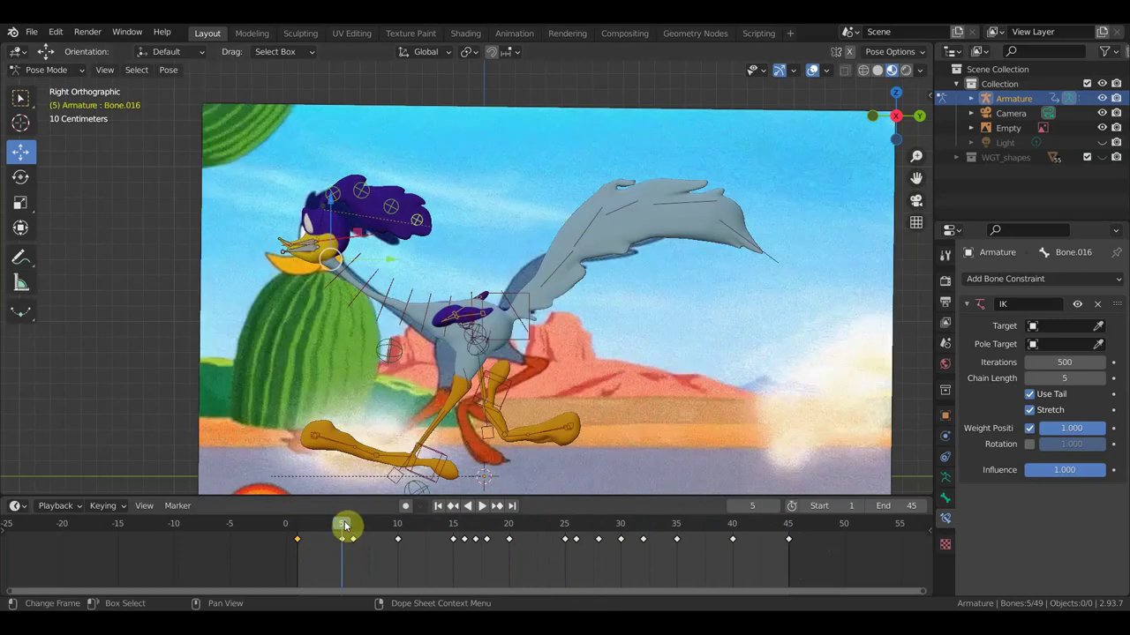
mouse_move(340, 528)
mouse_down()
mouse_move(364, 543)
mouse_move(500, 547)
mouse_move(465, 545)
mouse_up()
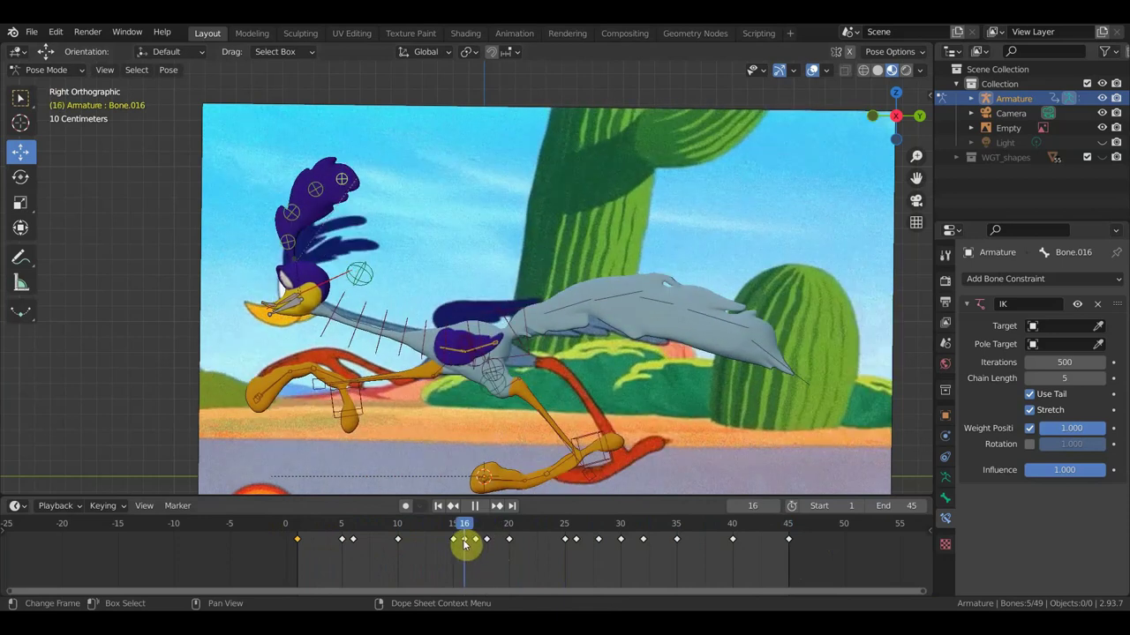
click(381, 290)
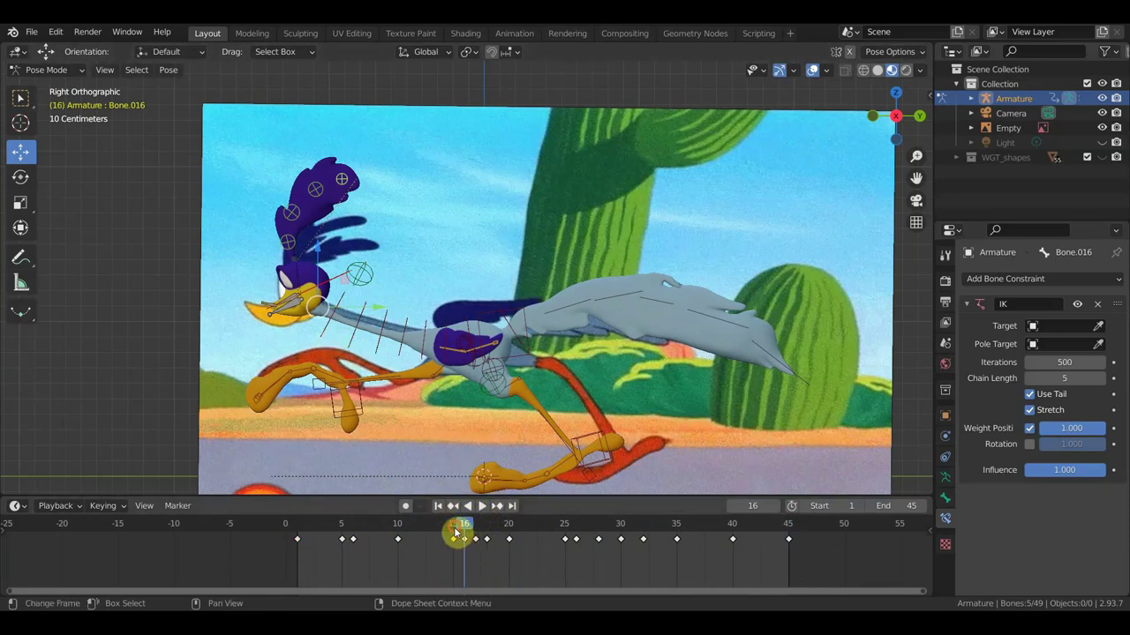
drag(460, 542, 454, 530)
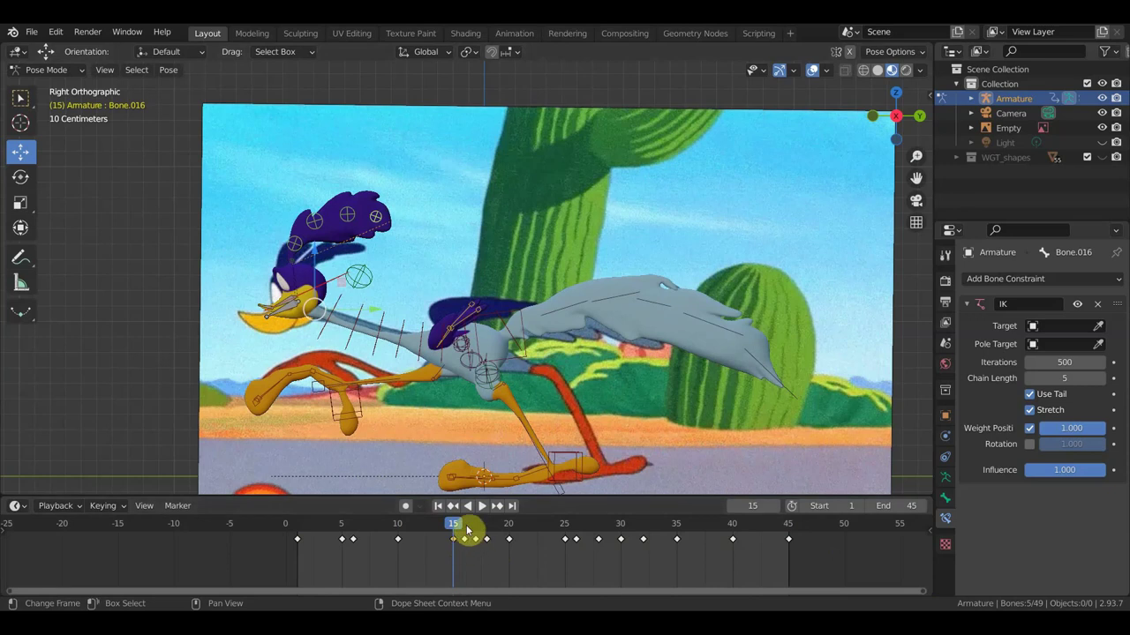
drag(259, 173, 411, 270)
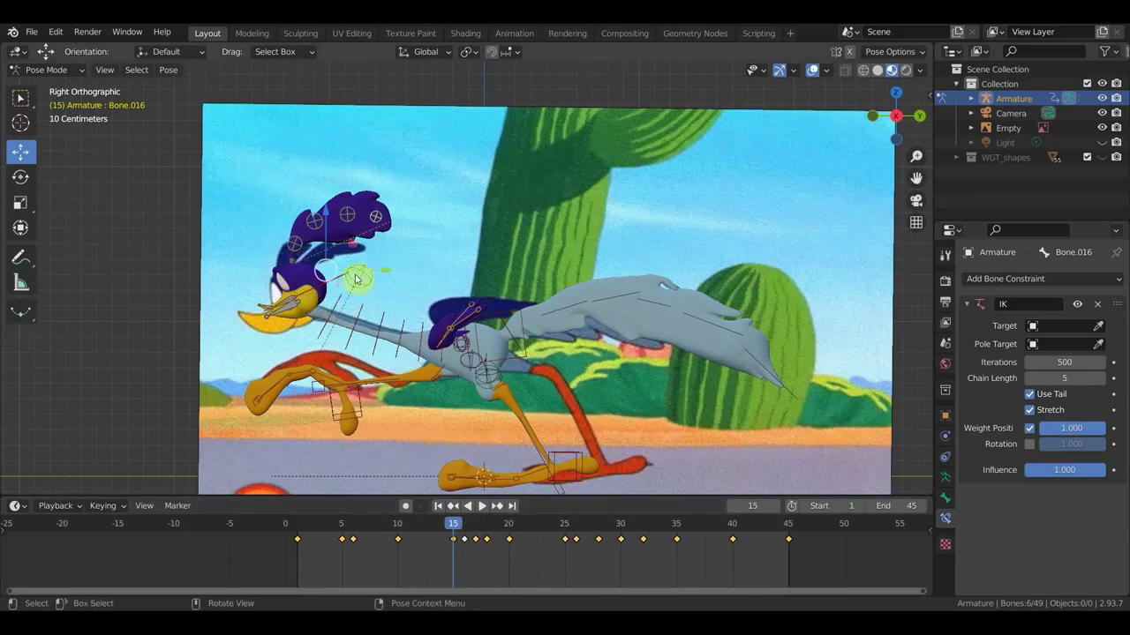
shift+click(358, 290)
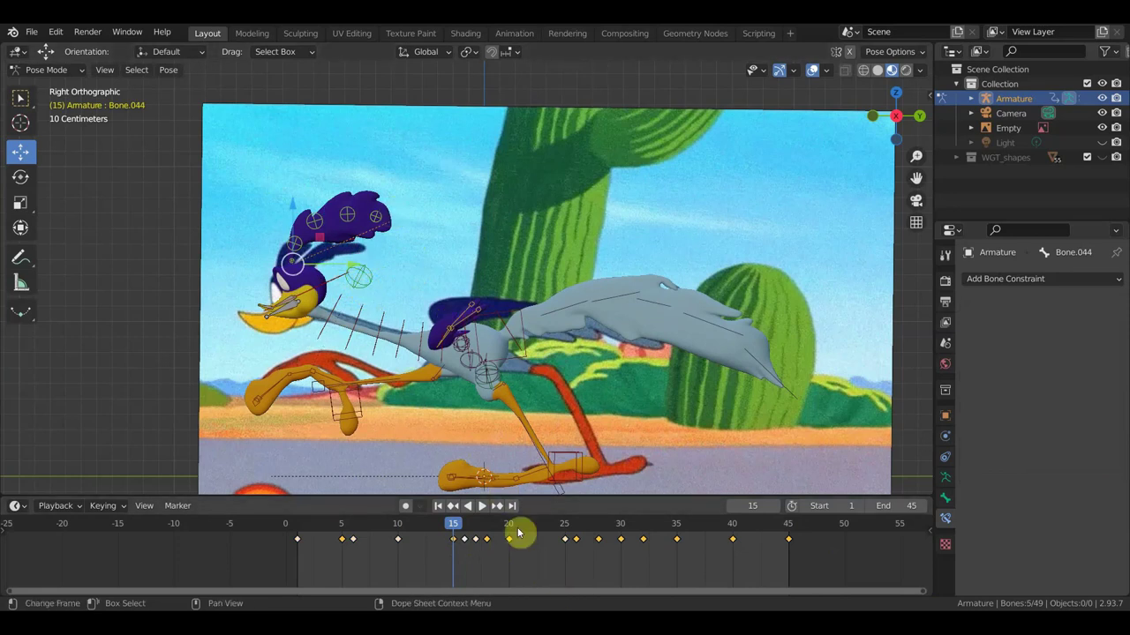
click(469, 565)
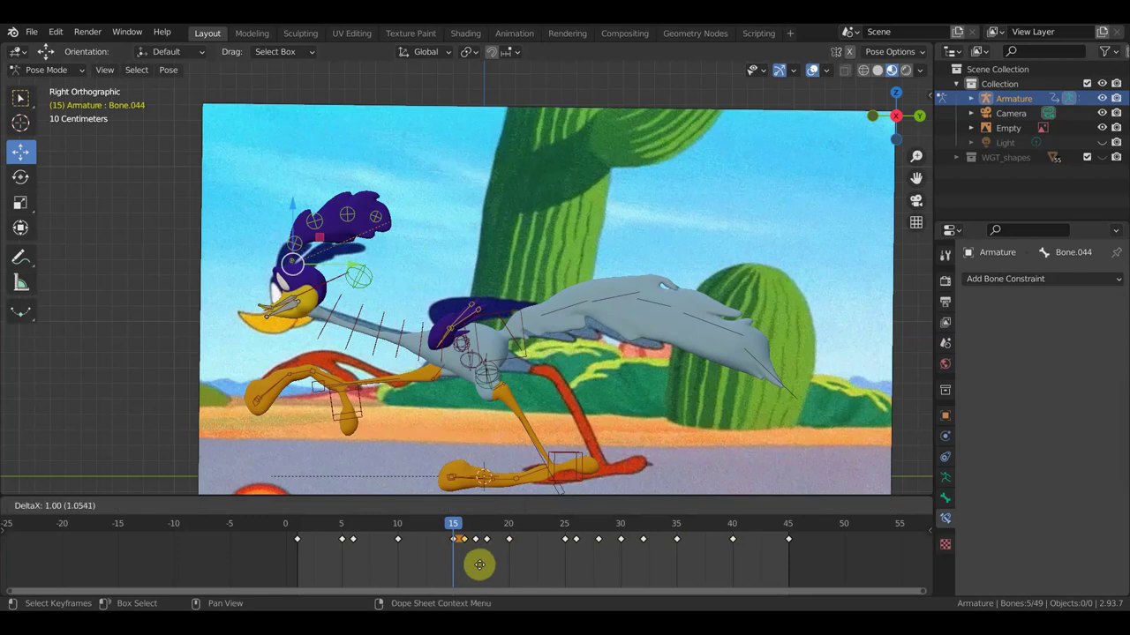
mouse_move(460, 526)
mouse_down()
mouse_move(762, 559)
mouse_move(724, 560)
mouse_move(786, 572)
mouse_move(742, 575)
mouse_move(792, 580)
mouse_move(466, 559)
mouse_up()
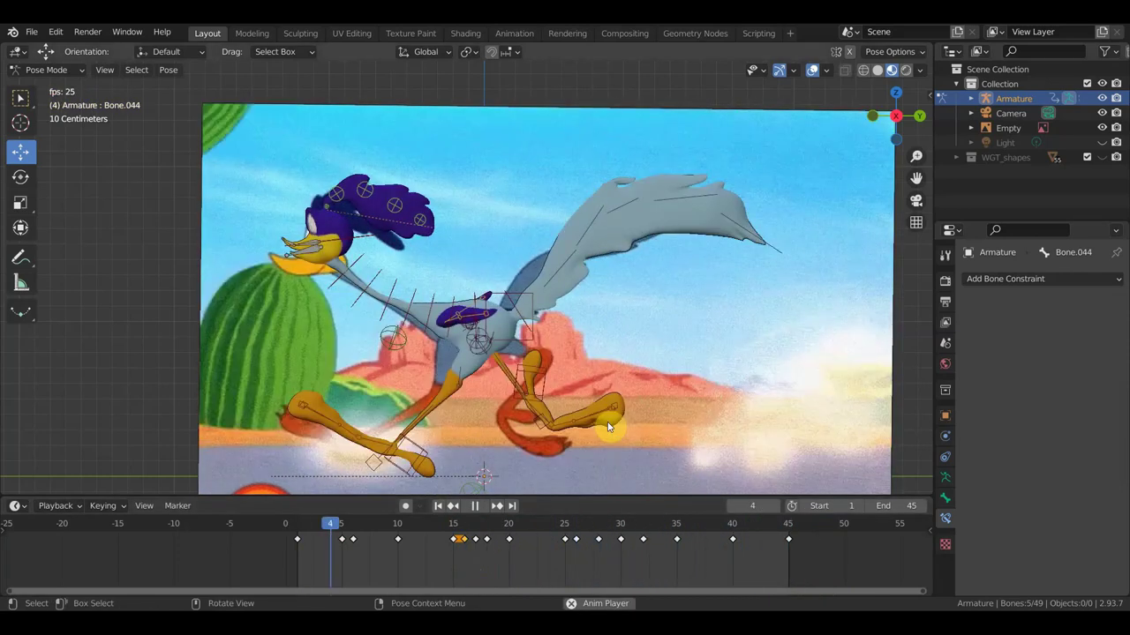
key(space)
- Select all bones, then play and scrub through the run cycle loop from frame 1 to 45
click(570, 538)
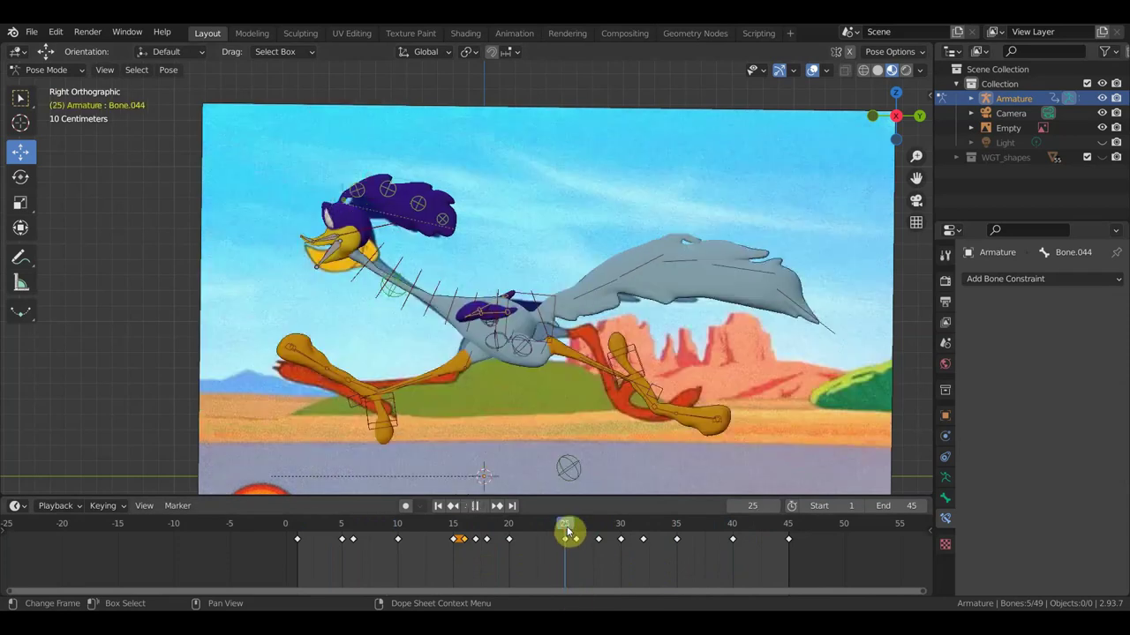
key(a)
key(space)
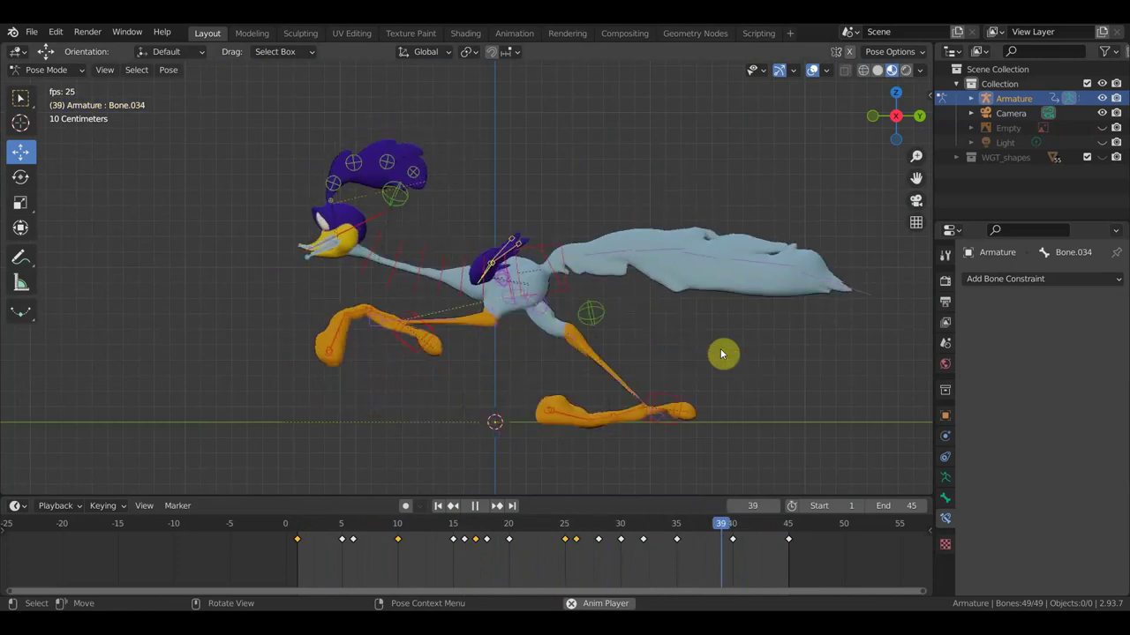
key(space)
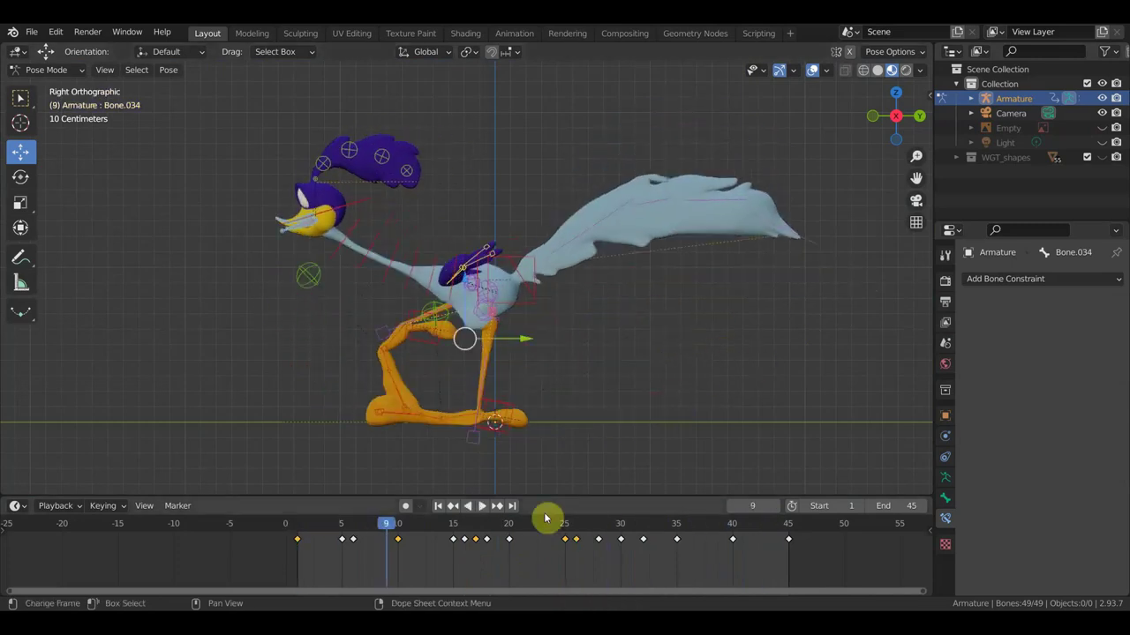
mouse_move(389, 526)
mouse_down()
mouse_move(627, 529)
mouse_move(283, 526)
mouse_up()
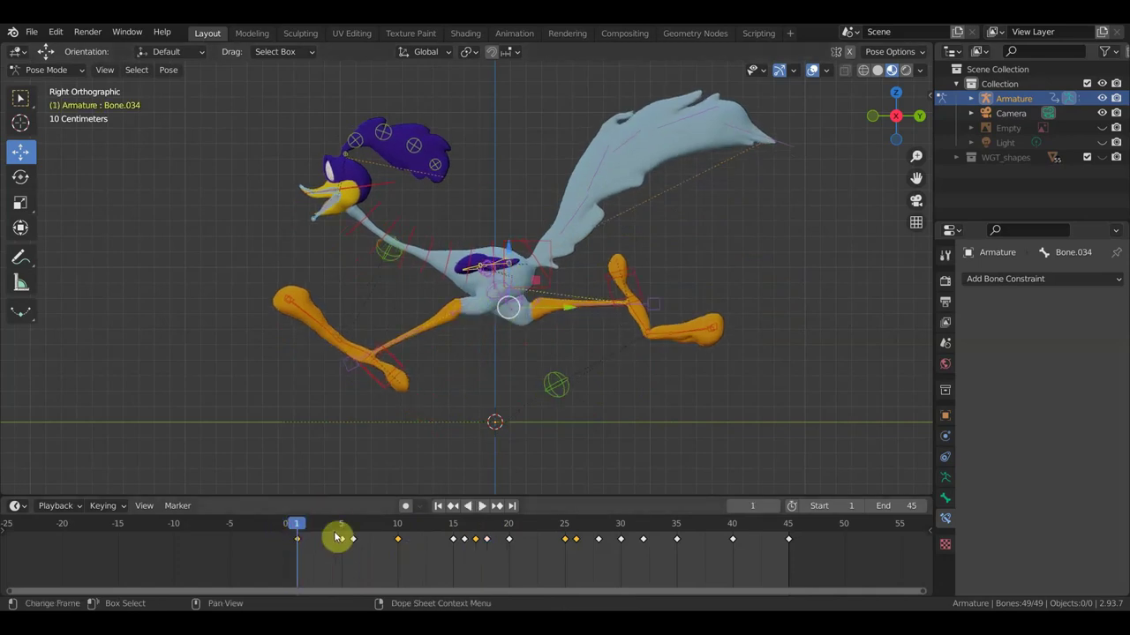
key(space)
mouse_move(361, 534)
mouse_down()
mouse_move(510, 554)
mouse_move(793, 557)
mouse_move(299, 512)
mouse_move(664, 519)
mouse_up()
key(space)
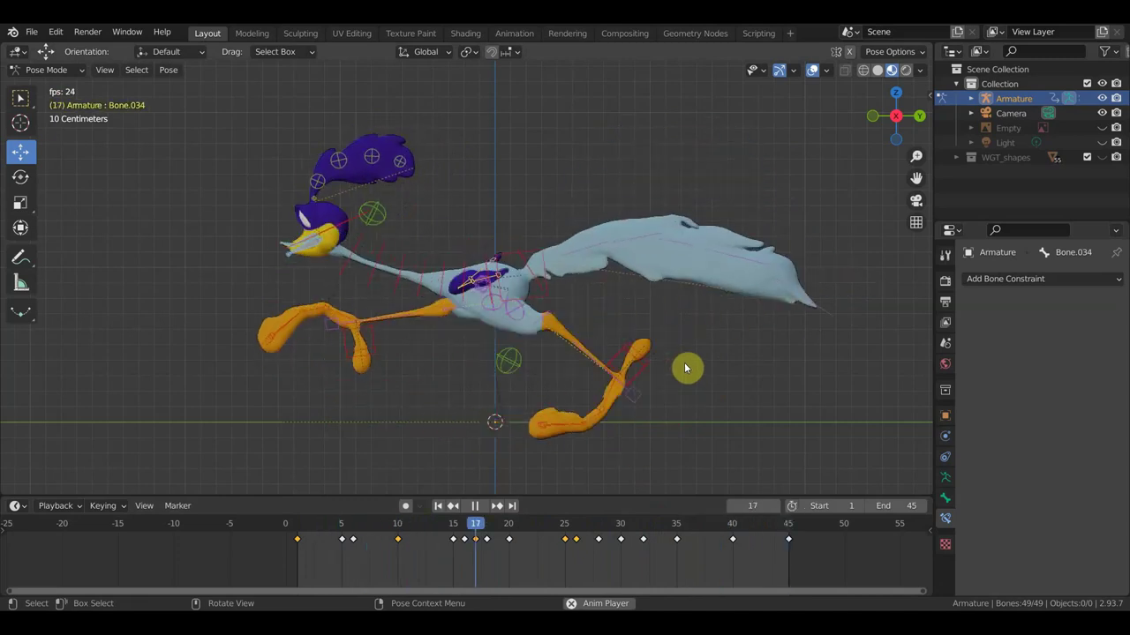
key(space)
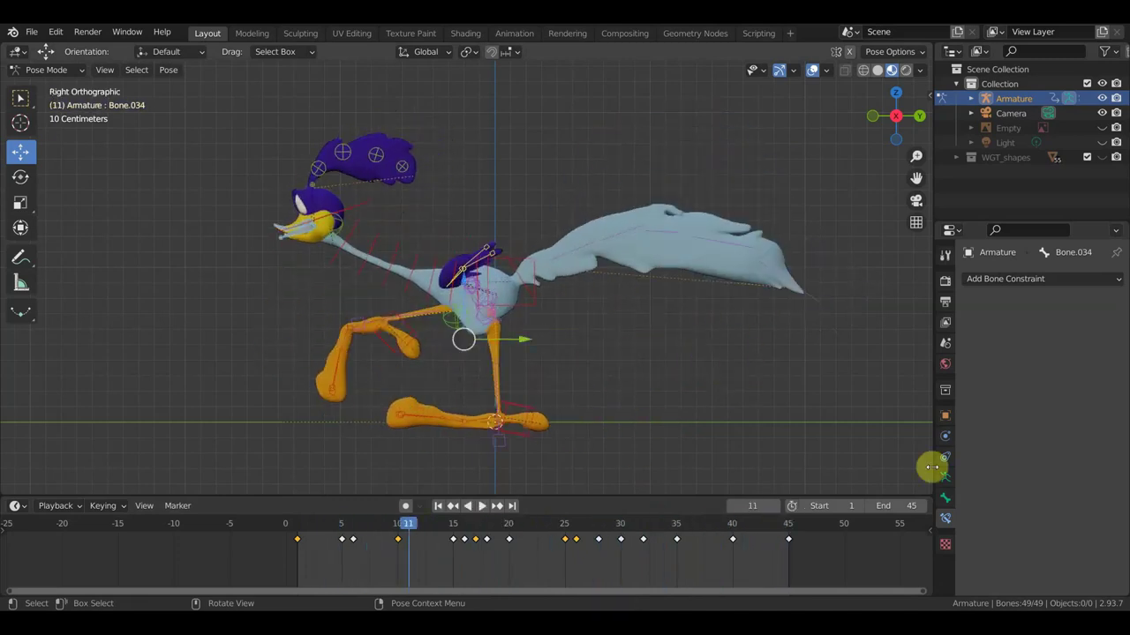
click(788, 528)
key(space)
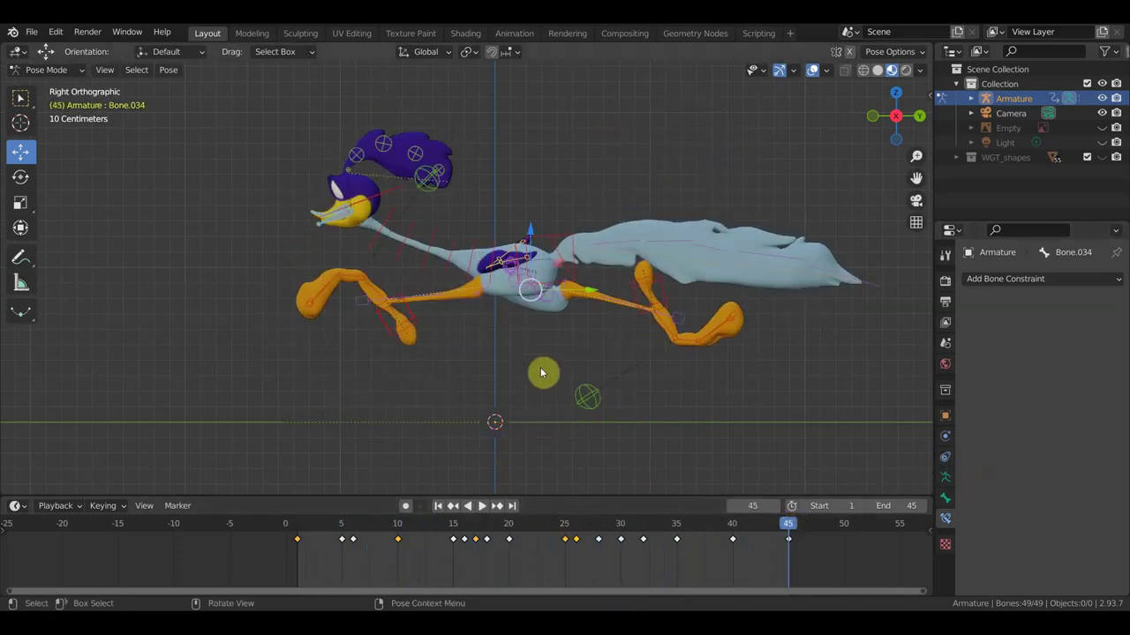
drag(320, 529, 298, 528)
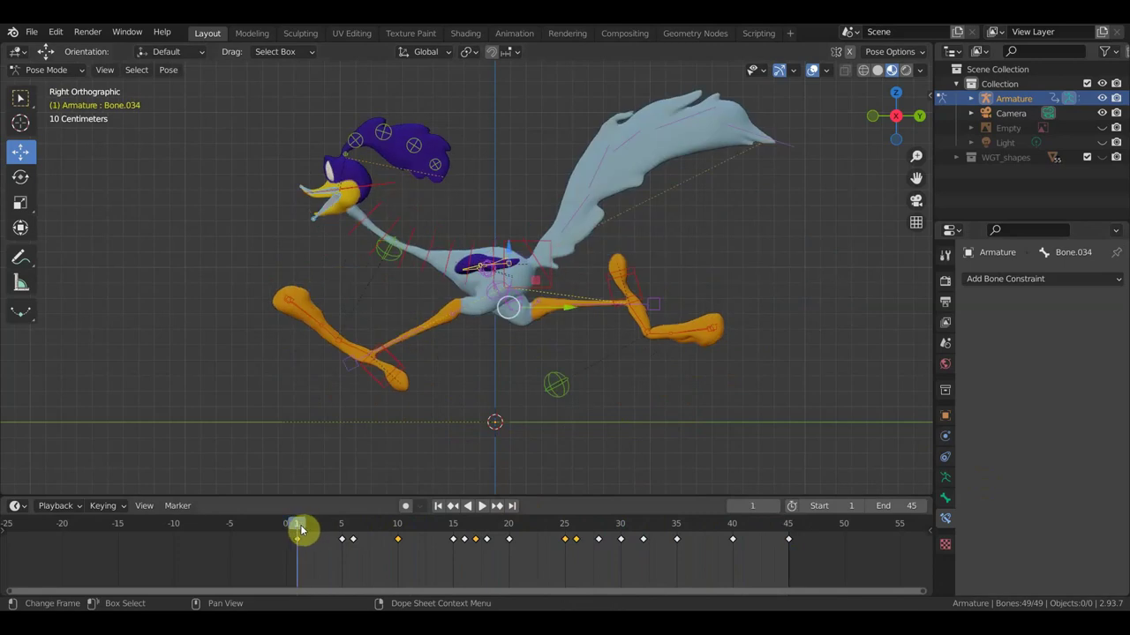
click(792, 530)
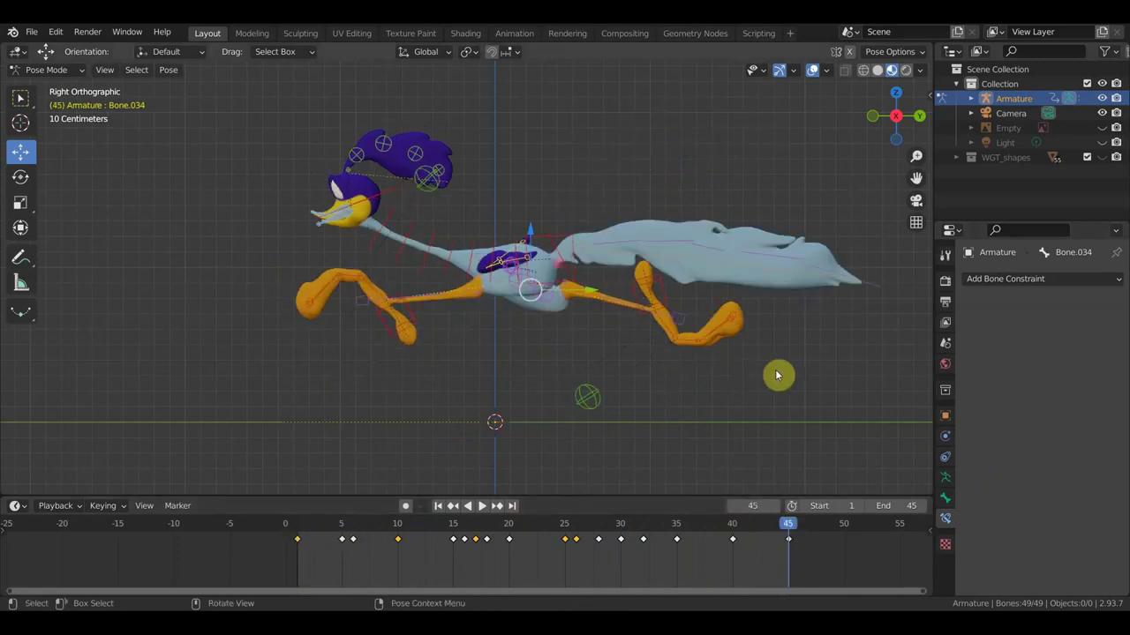
click(733, 527)
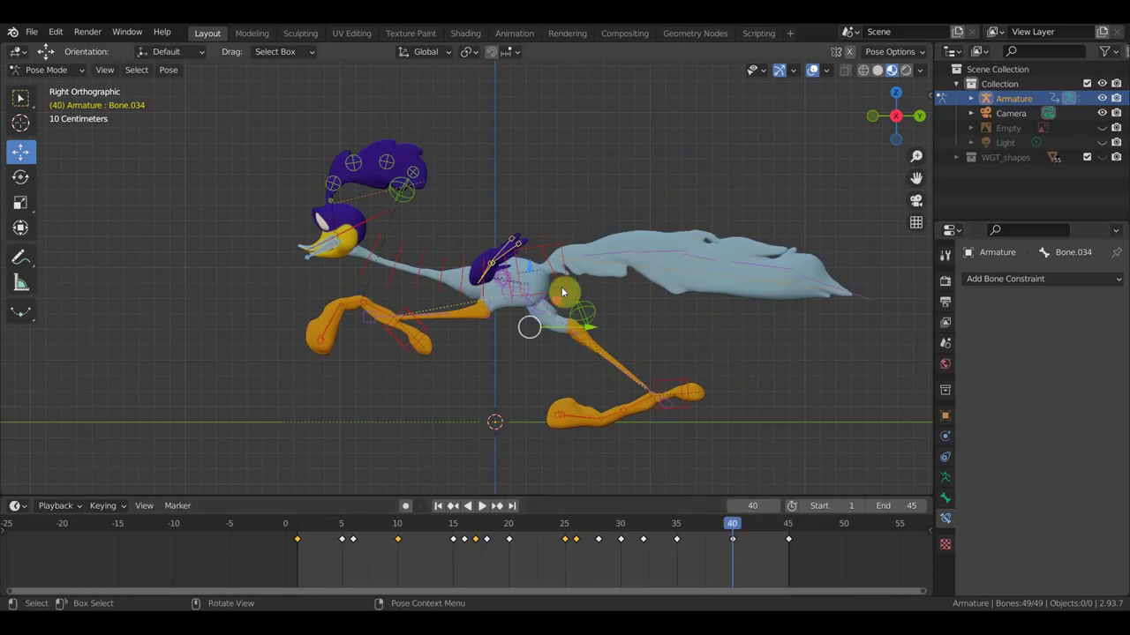
key(space)
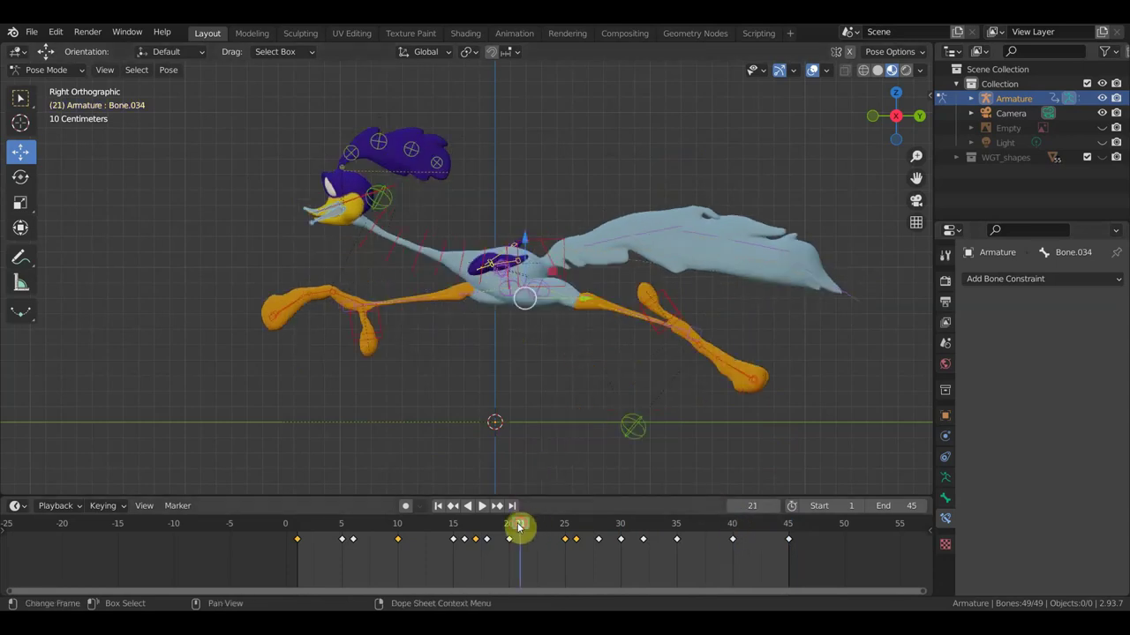
drag(590, 536, 800, 537)
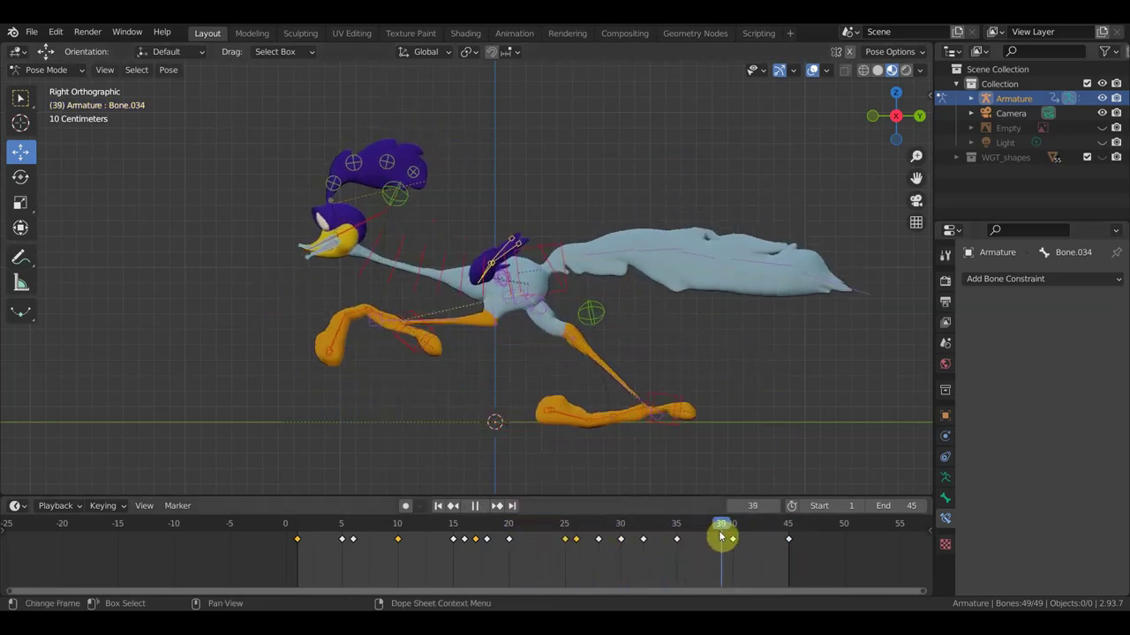
mouse_move(786, 539)
mouse_down()
mouse_move(303, 527)
mouse_move(502, 559)
mouse_move(522, 555)
mouse_move(482, 547)
mouse_move(559, 555)
mouse_move(471, 537)
mouse_move(562, 540)
mouse_move(446, 524)
mouse_move(293, 527)
mouse_move(352, 534)
mouse_move(342, 536)
mouse_up()
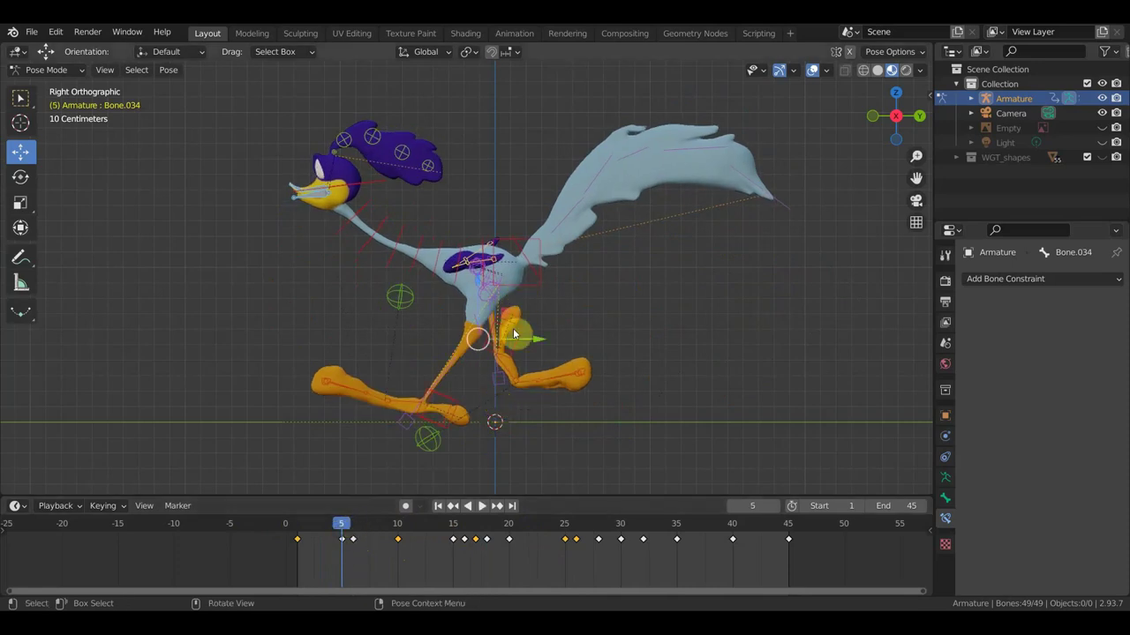
- At frame 5, shift the body bone about 0.06 m along Y and key all bones
click(534, 244)
drag(572, 263, 590, 261)
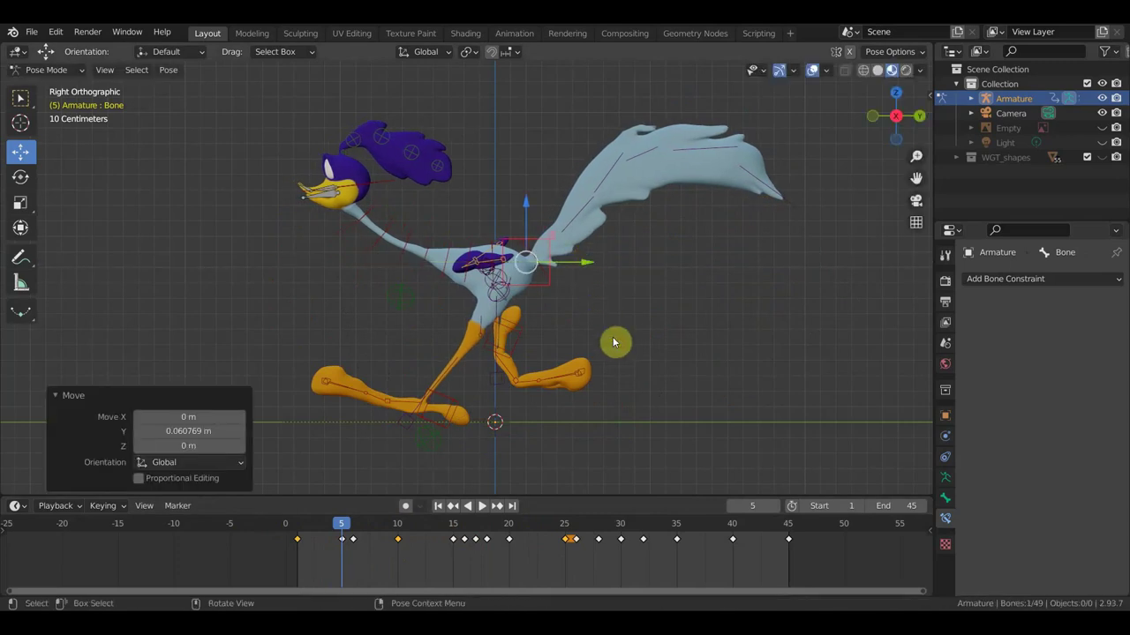
key(a)
key(i)
click(612, 340)
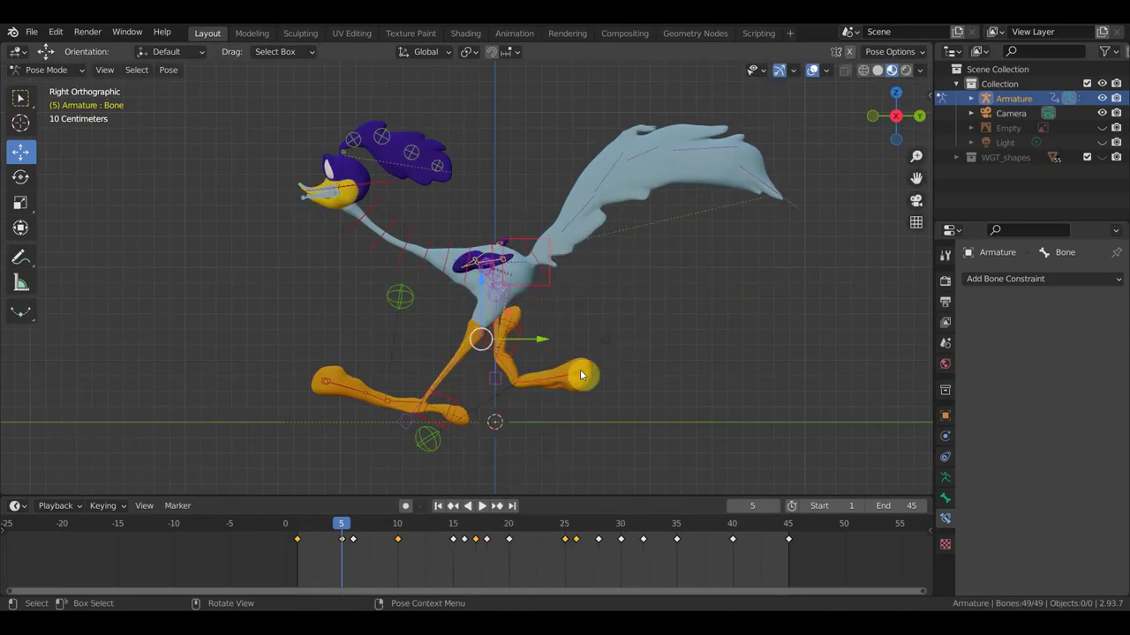
key(space)
- Nudge the body bone about 0.087 m at frame 6, key it, and review frames 6–20
drag(353, 523, 359, 524)
drag(521, 248, 593, 267)
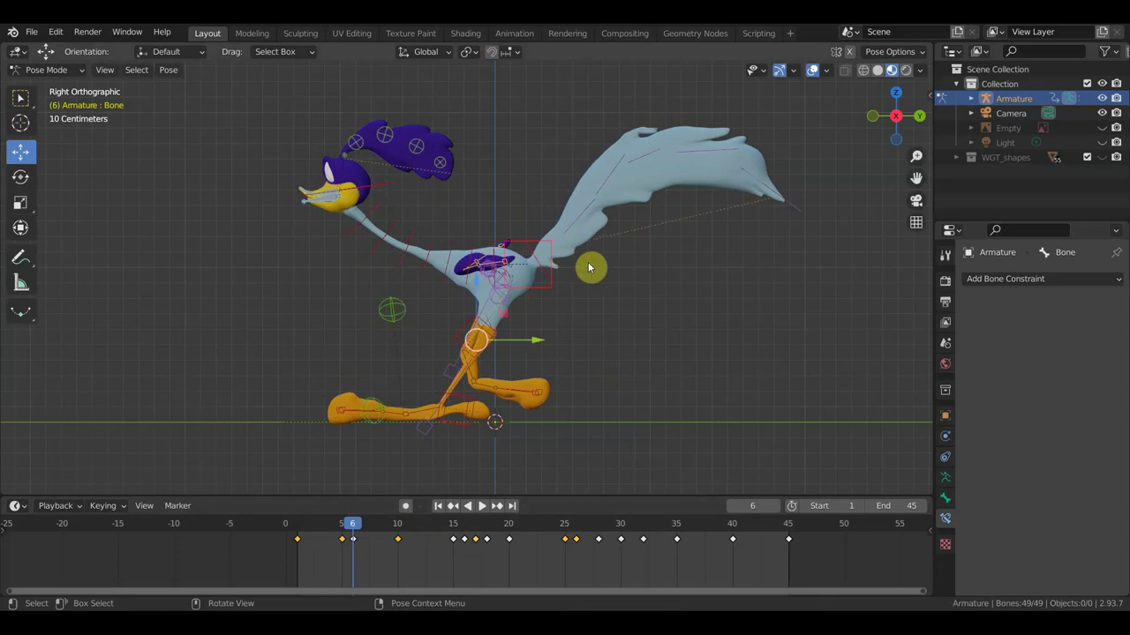
key(i)
click(587, 266)
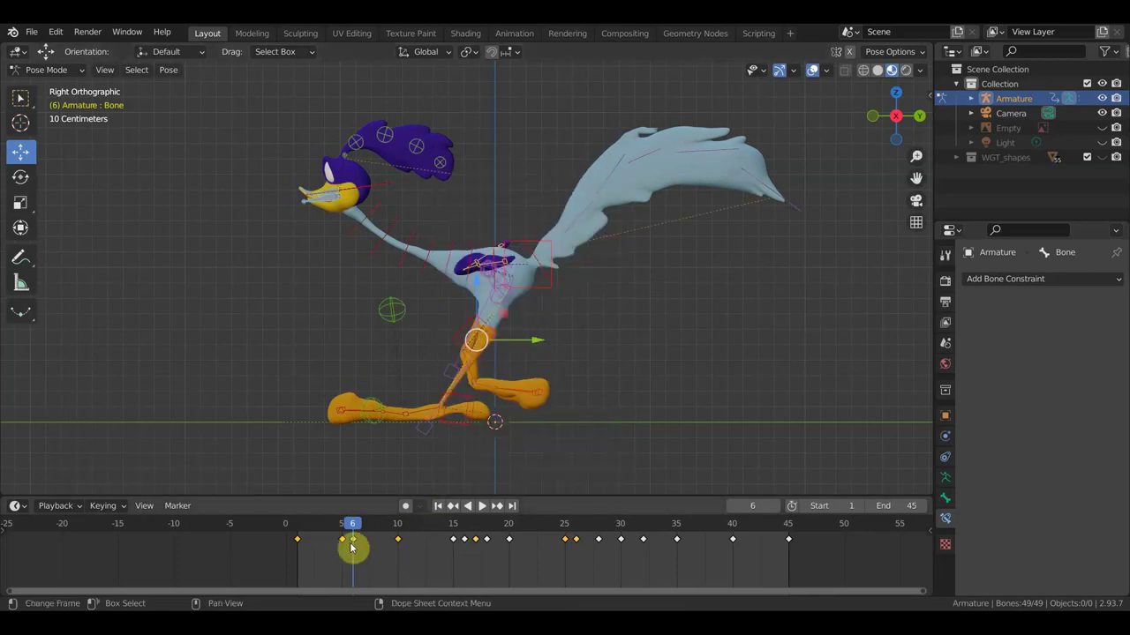
drag(354, 530, 744, 529)
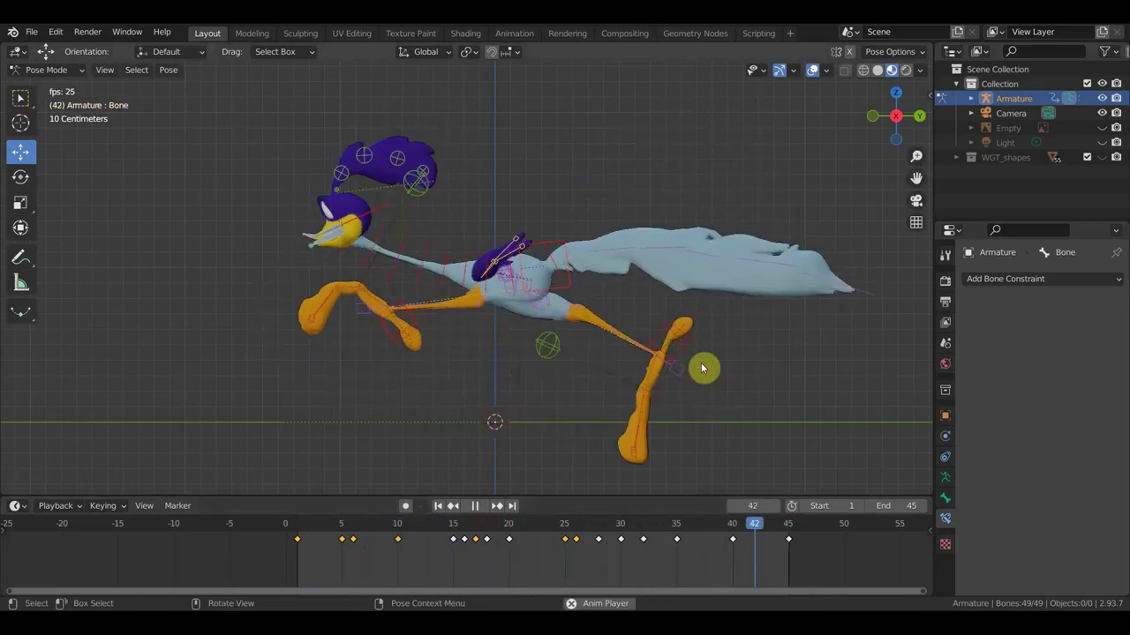
key(space)
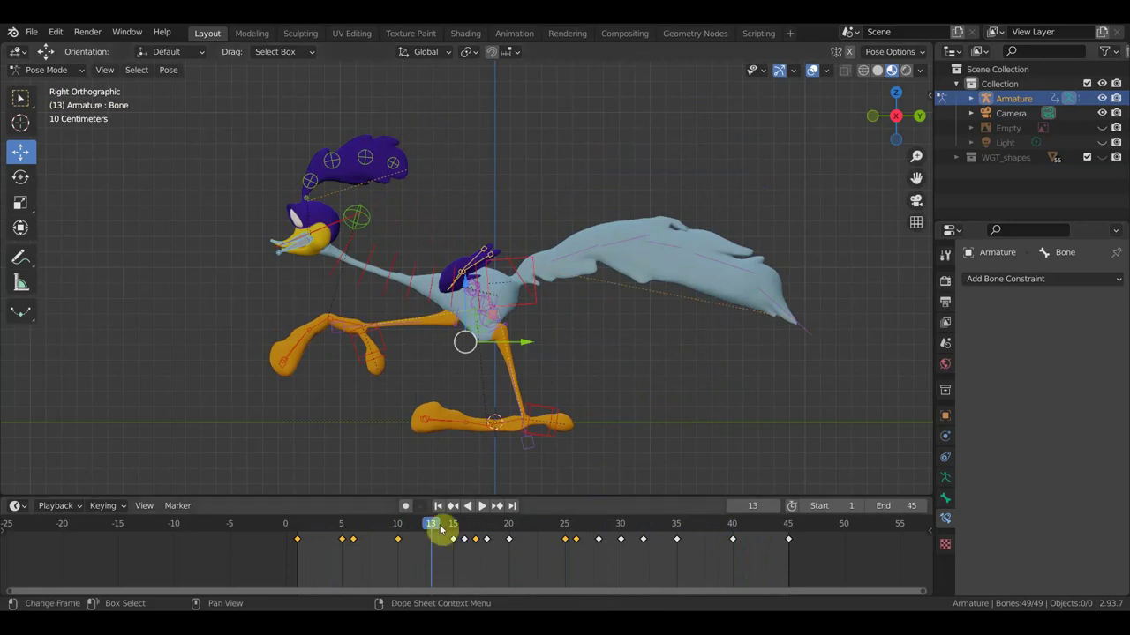
- At frame 10, shift the torso bone about 0.125 m along Y and key all bones
mouse_move(430, 530)
mouse_down()
mouse_move(386, 531)
mouse_move(398, 530)
mouse_up()
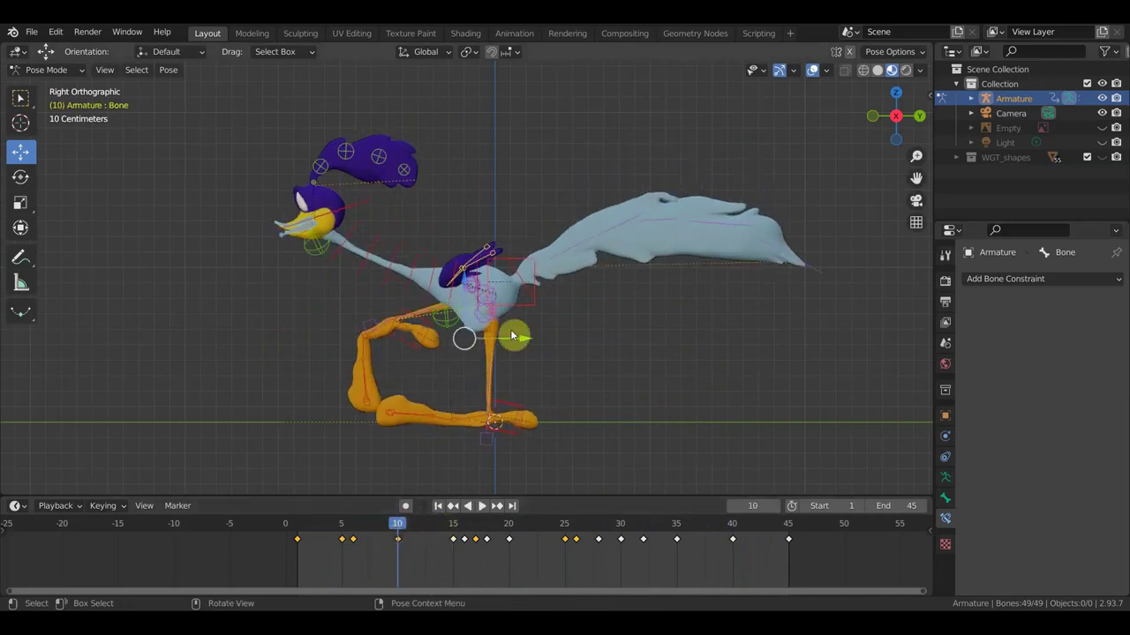
click(518, 264)
drag(556, 279, 592, 291)
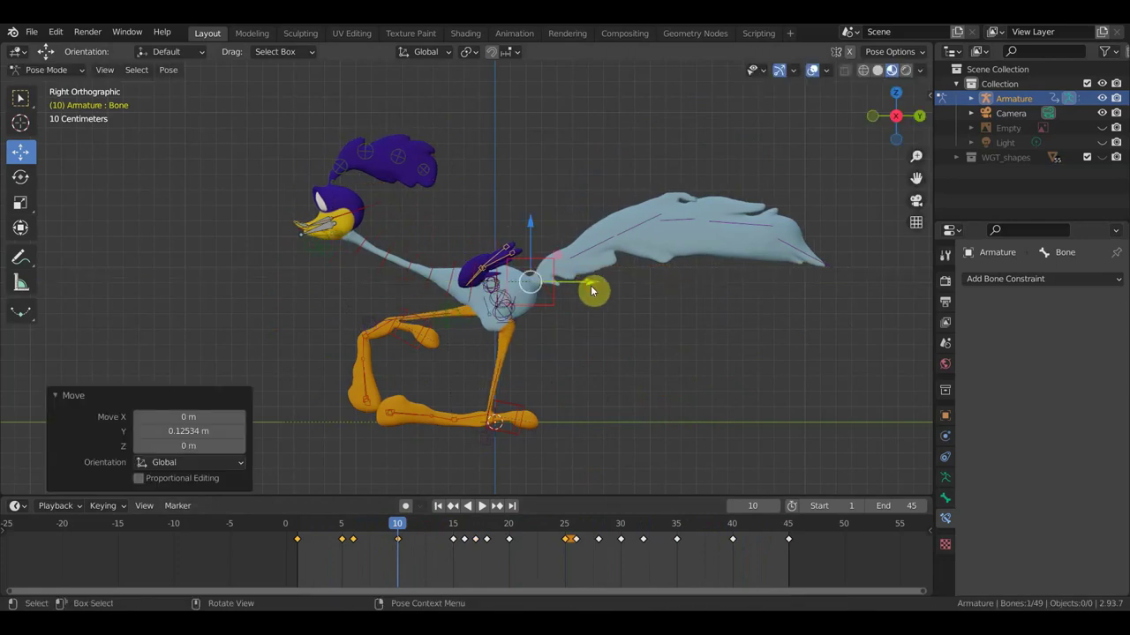
key(a)
key(i)
click(606, 318)
- At frame 15, move the body control about 0.065 m along Y and key the rig
drag(394, 528, 455, 530)
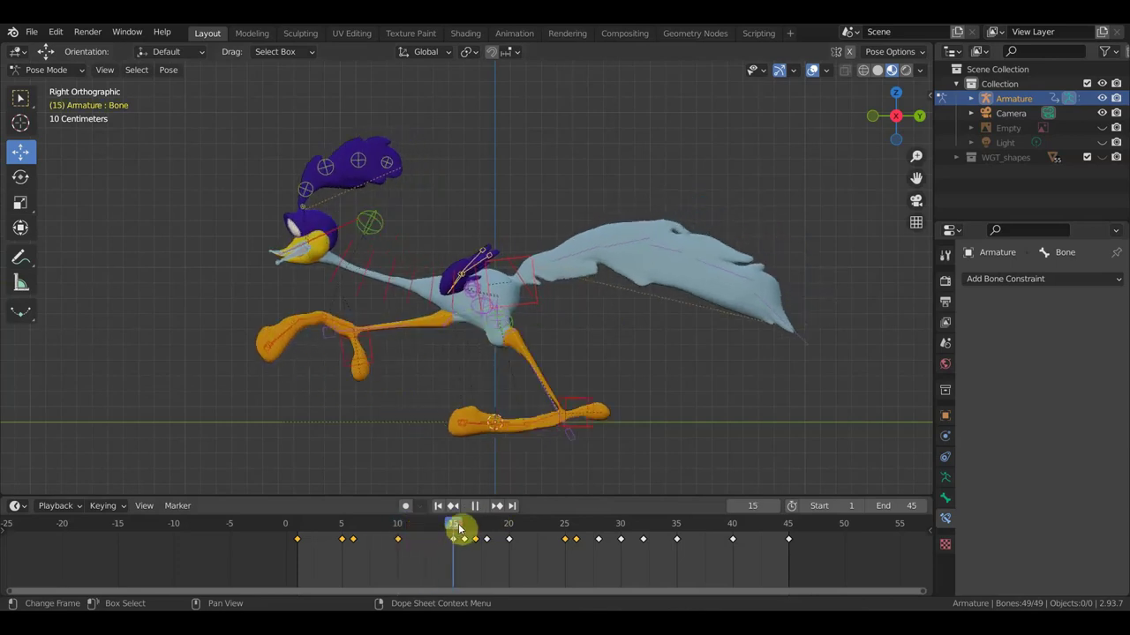
click(534, 263)
key(g)
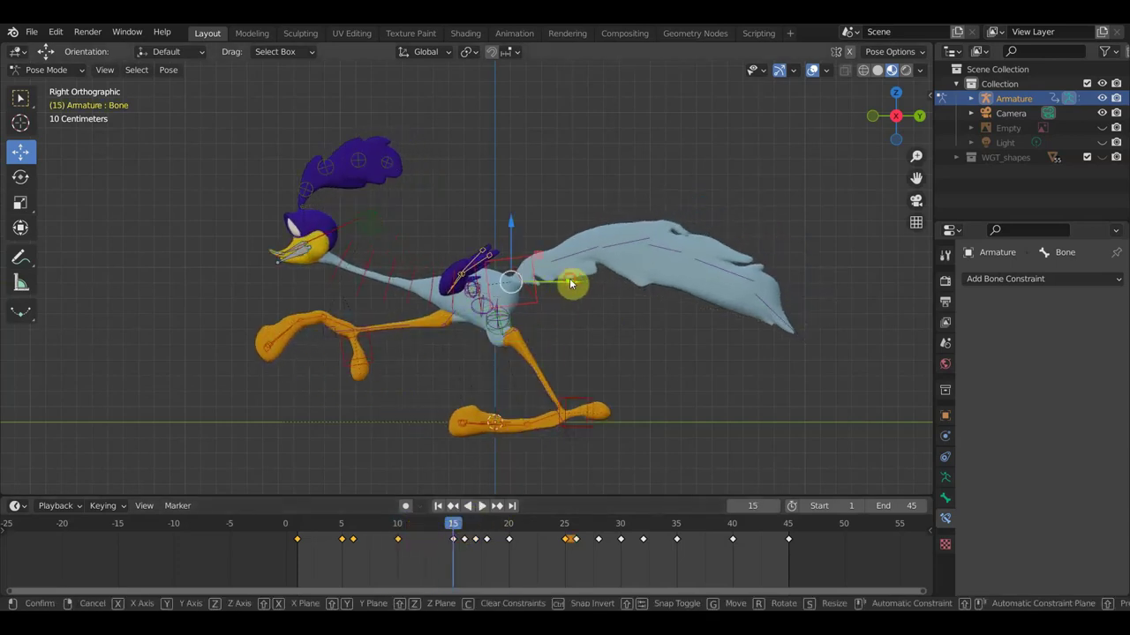
click(583, 280)
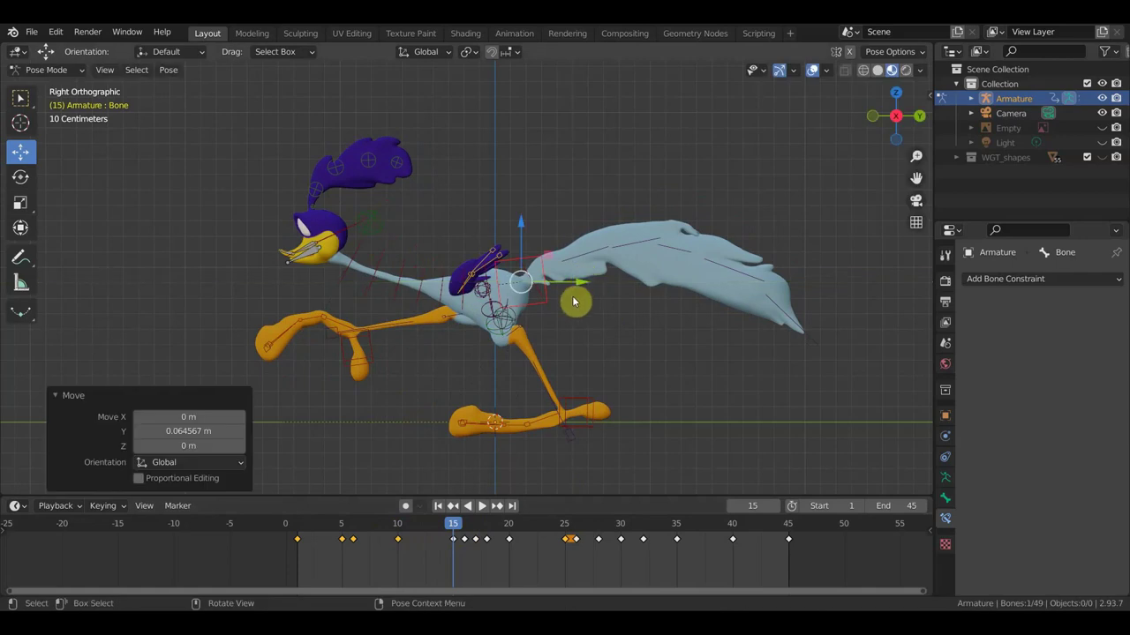
key(i)
click(574, 300)
key(a)
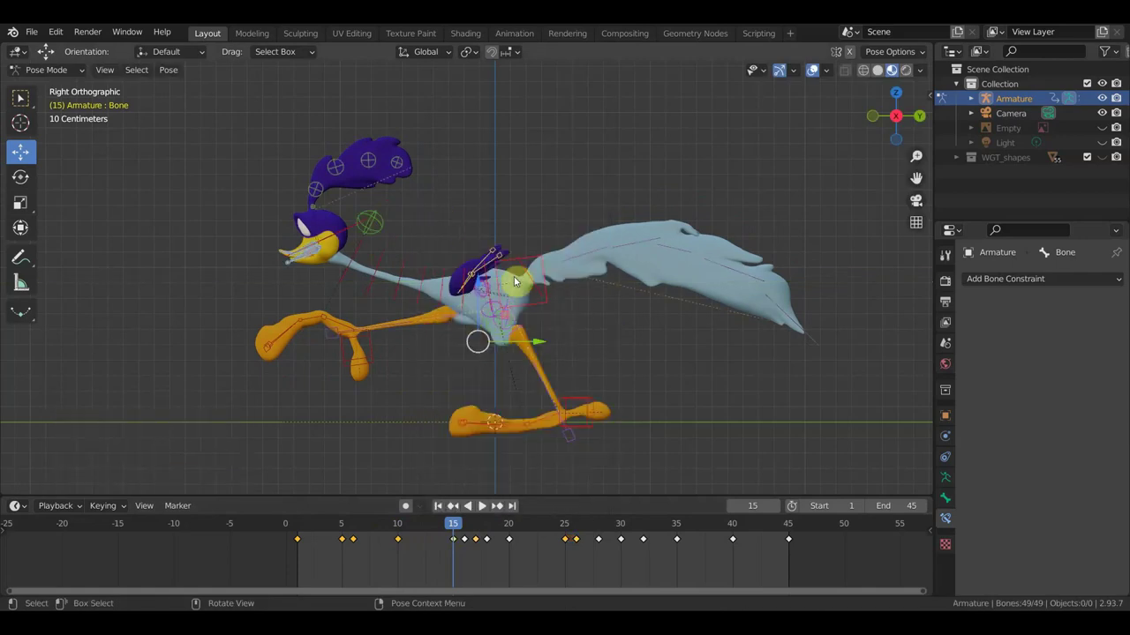
- Play the run cycle, then scrub from frame 1 through the opening frames to check it
key(space)
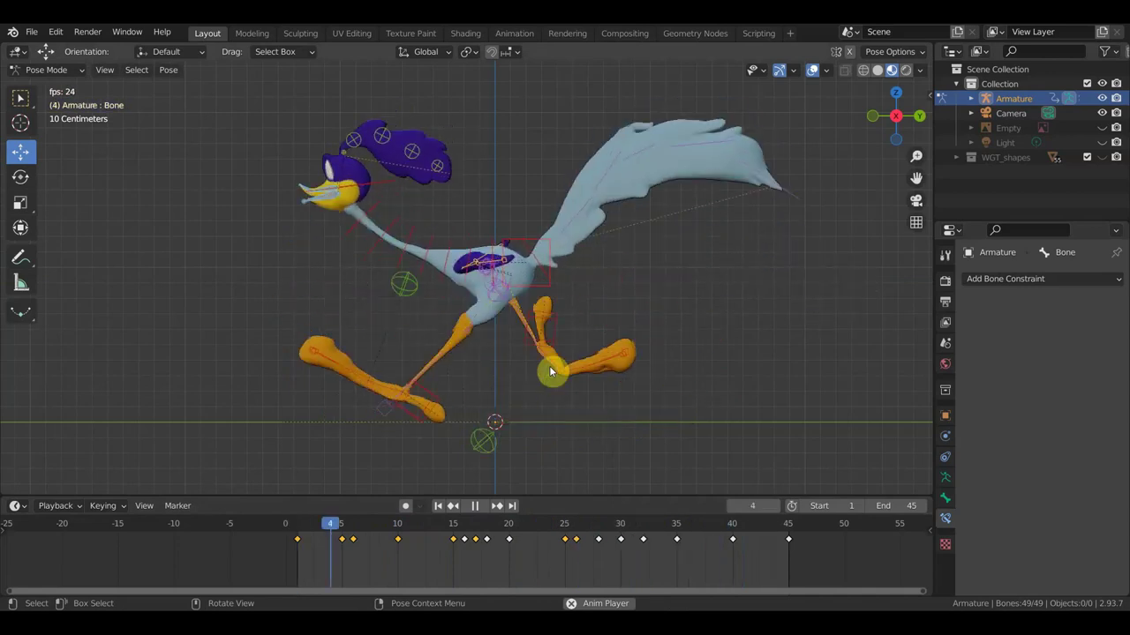
key(space)
click(297, 528)
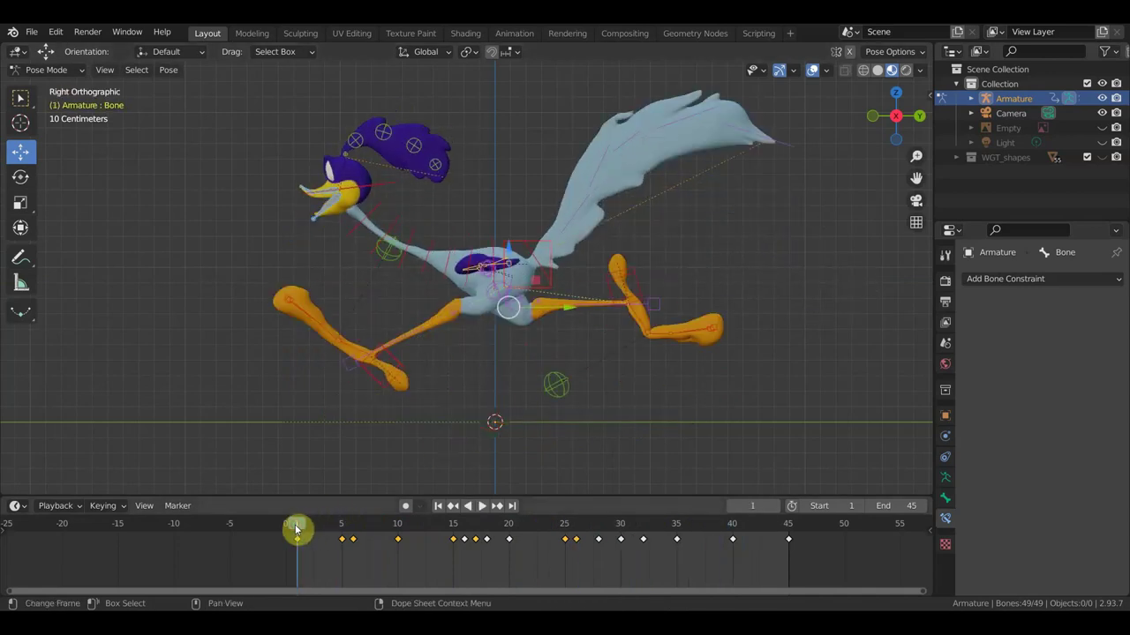
drag(296, 528, 754, 547)
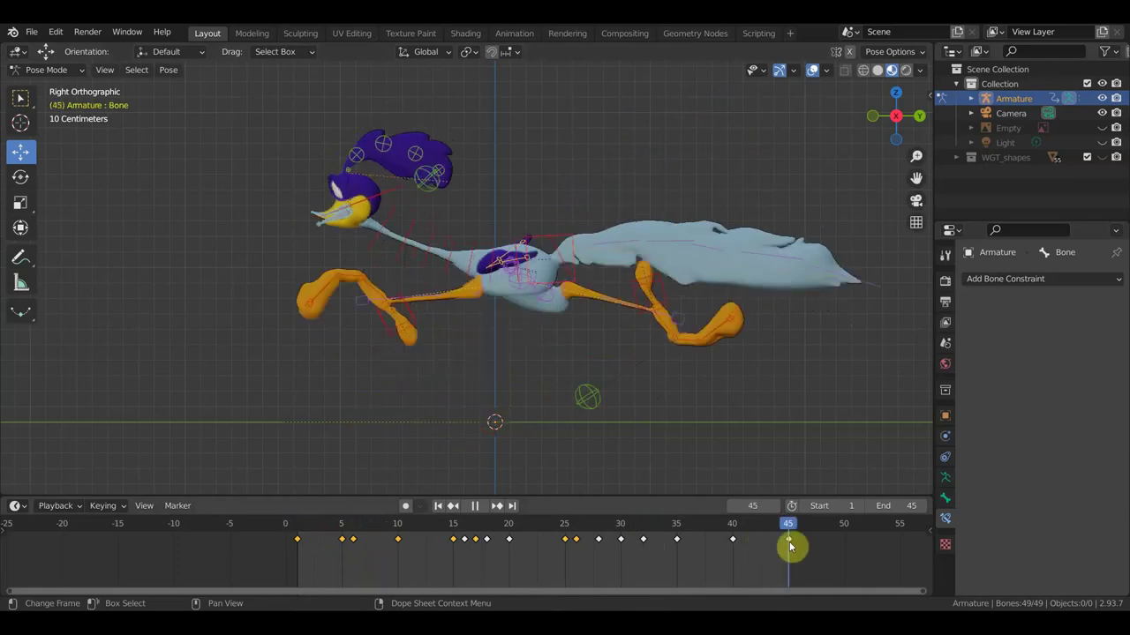
- At frame 44, shift the body bone about -0.08 m along Y and key all rig bones
drag(789, 548, 775, 543)
click(650, 356)
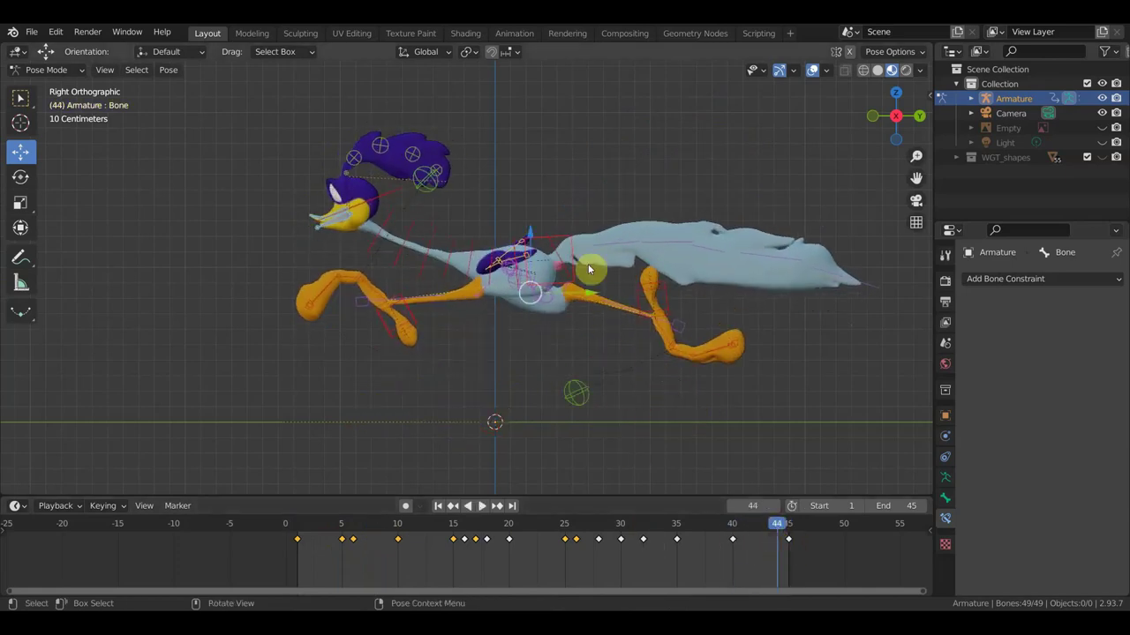
click(568, 244)
key(g)
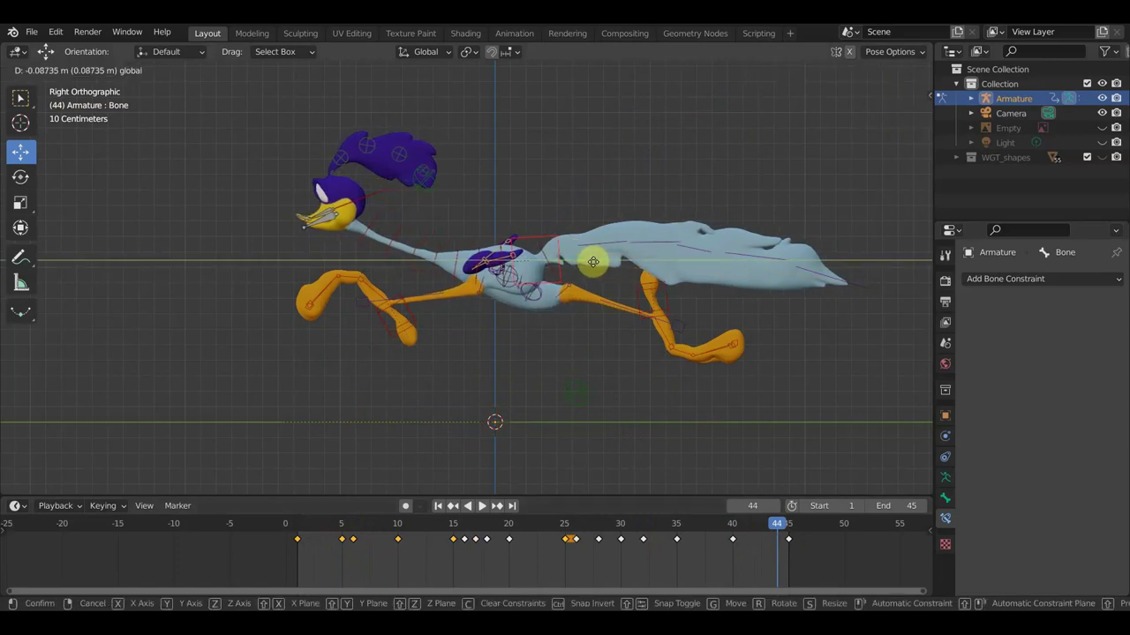
click(594, 261)
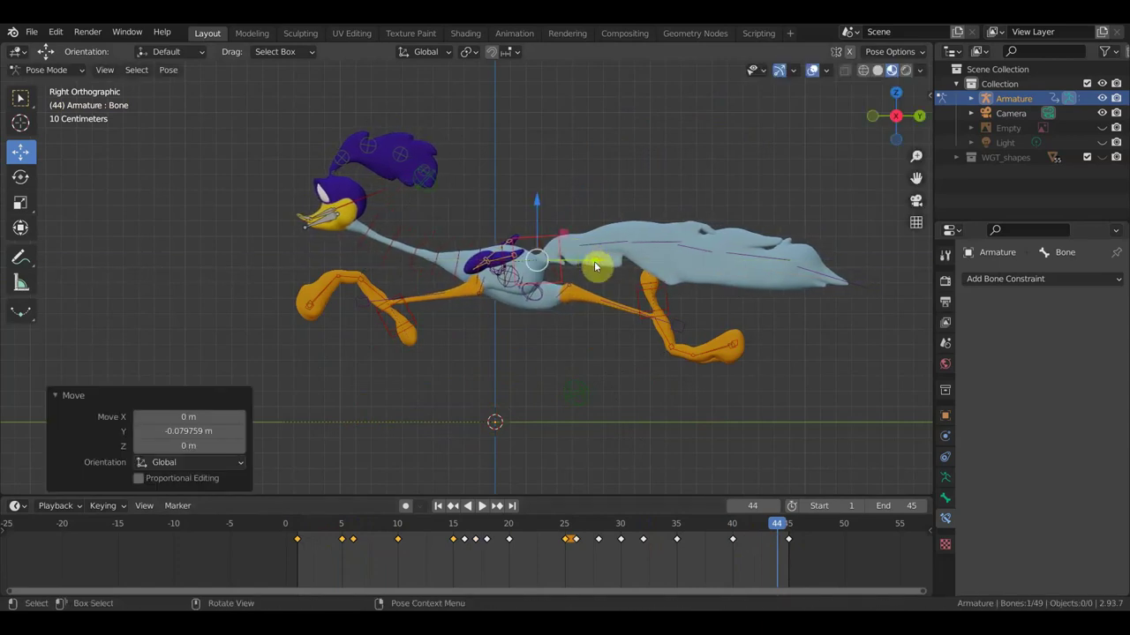
key(a)
key(i)
click(594, 262)
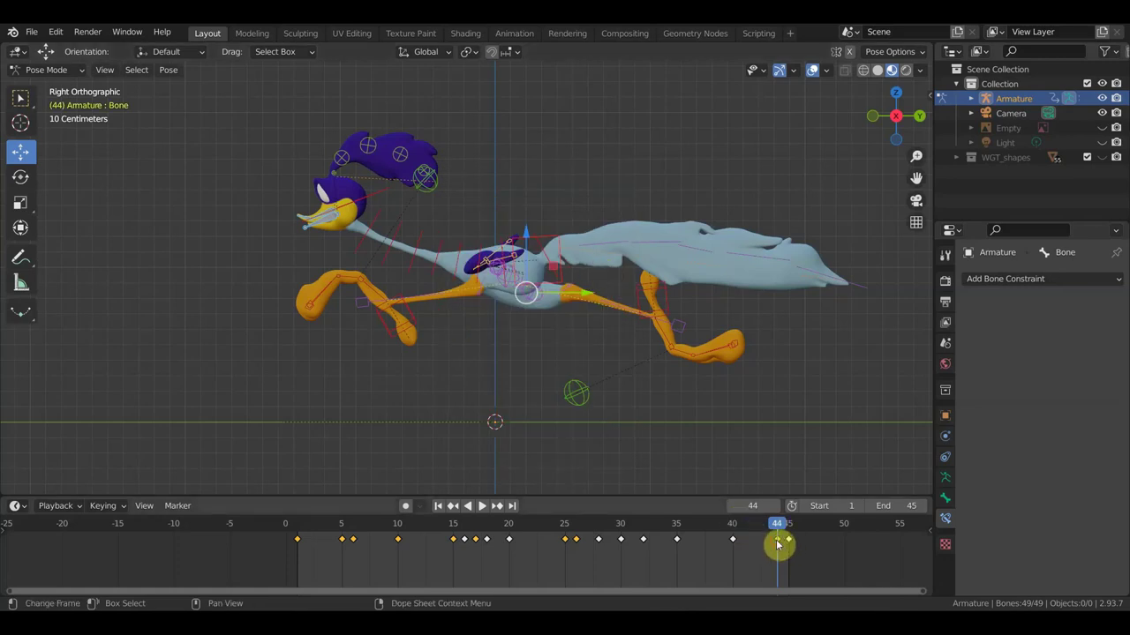
- Move the frame 44 keyframe to frame 45, then play and review the run cycle
drag(778, 544, 785, 544)
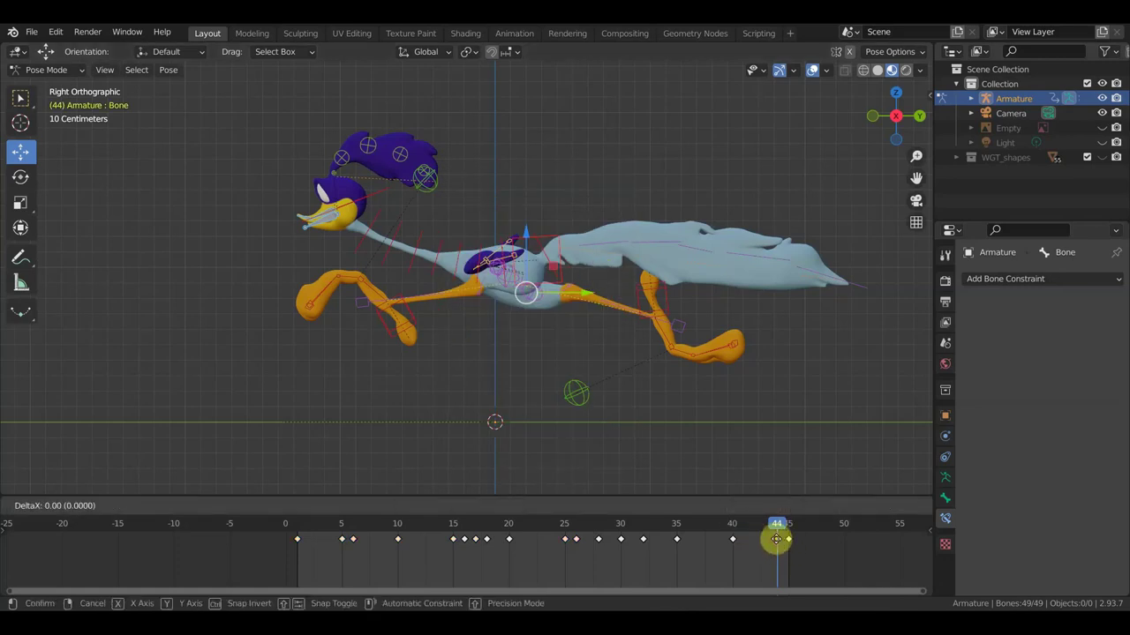
key(space)
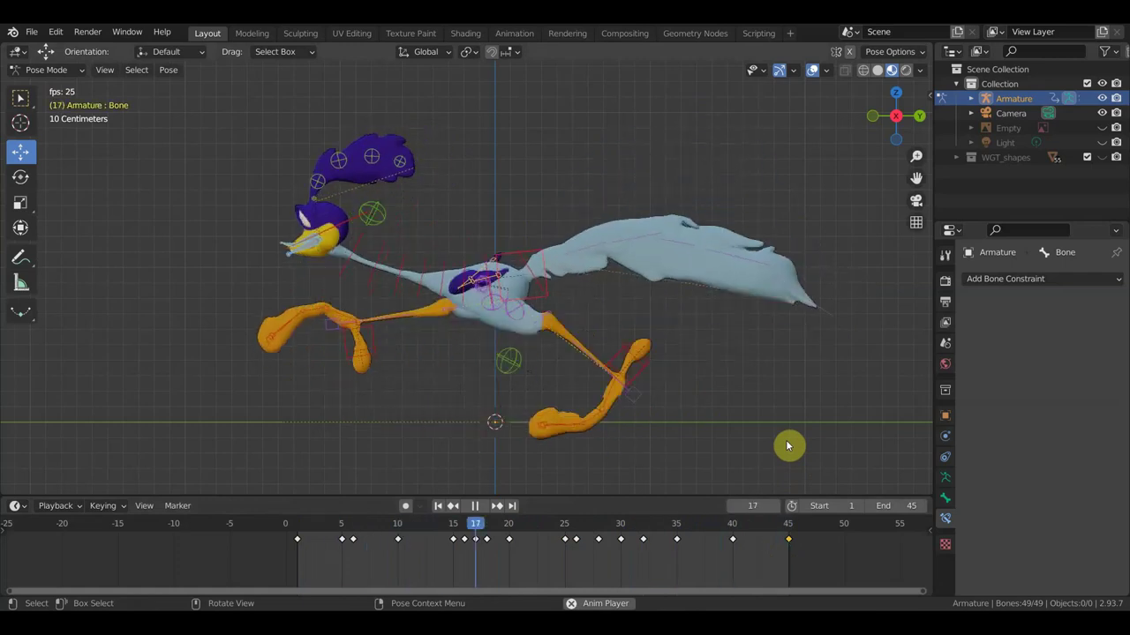
key(Escape)
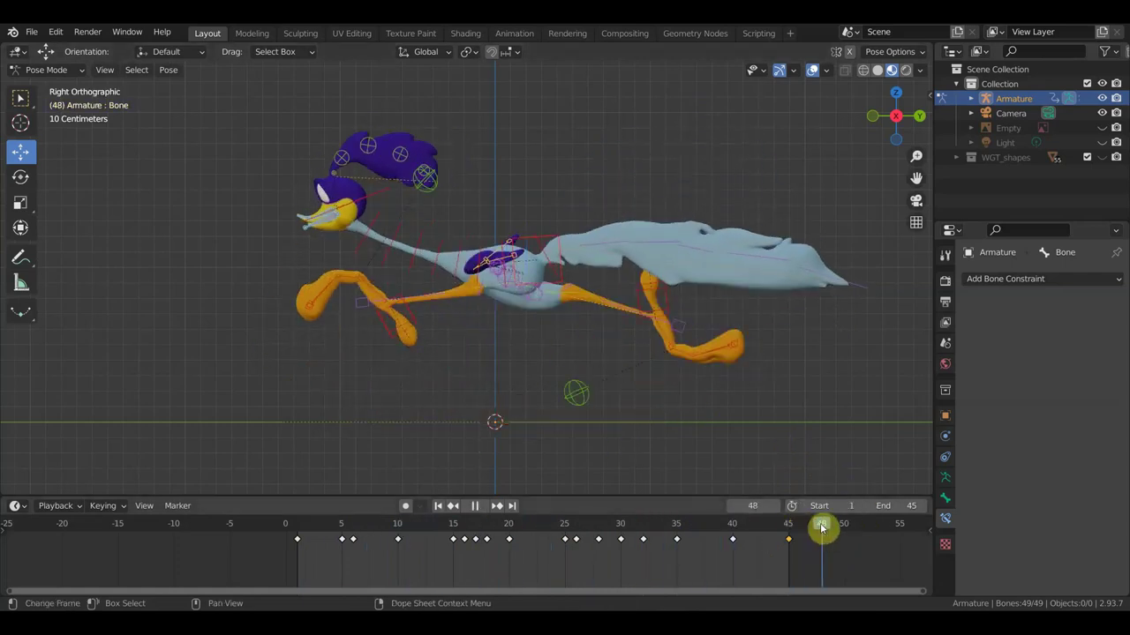
mouse_move(821, 528)
mouse_down()
mouse_move(295, 527)
mouse_move(784, 533)
mouse_move(804, 543)
mouse_move(299, 540)
mouse_move(801, 546)
mouse_up()
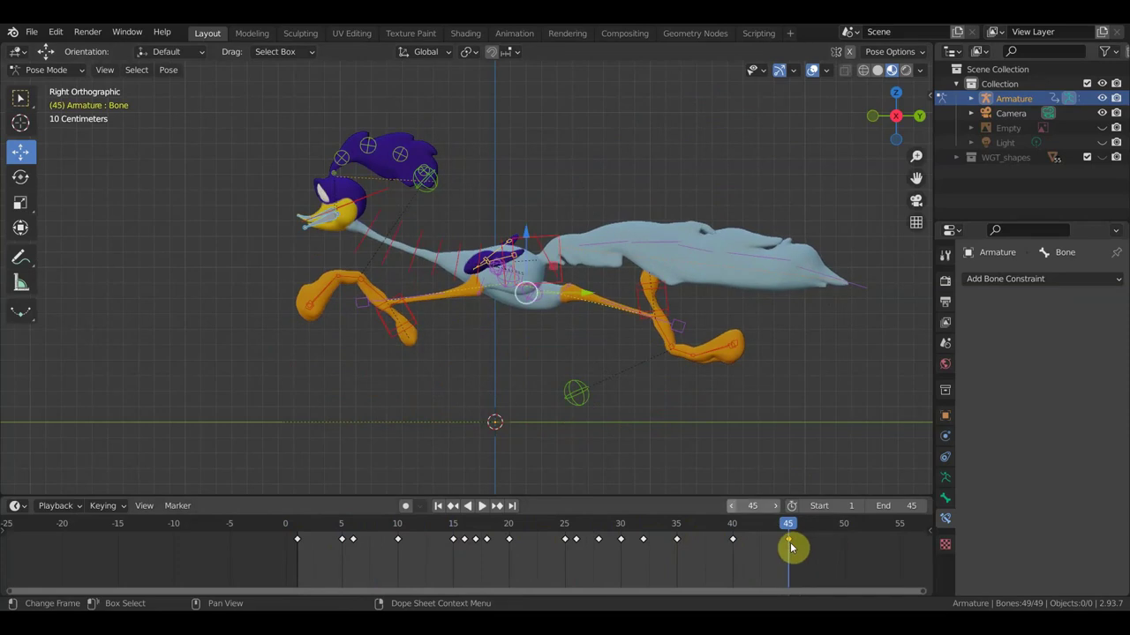
- Copy the body bone's frame 45 key to frame 1 and play the looping cycle
click(549, 238)
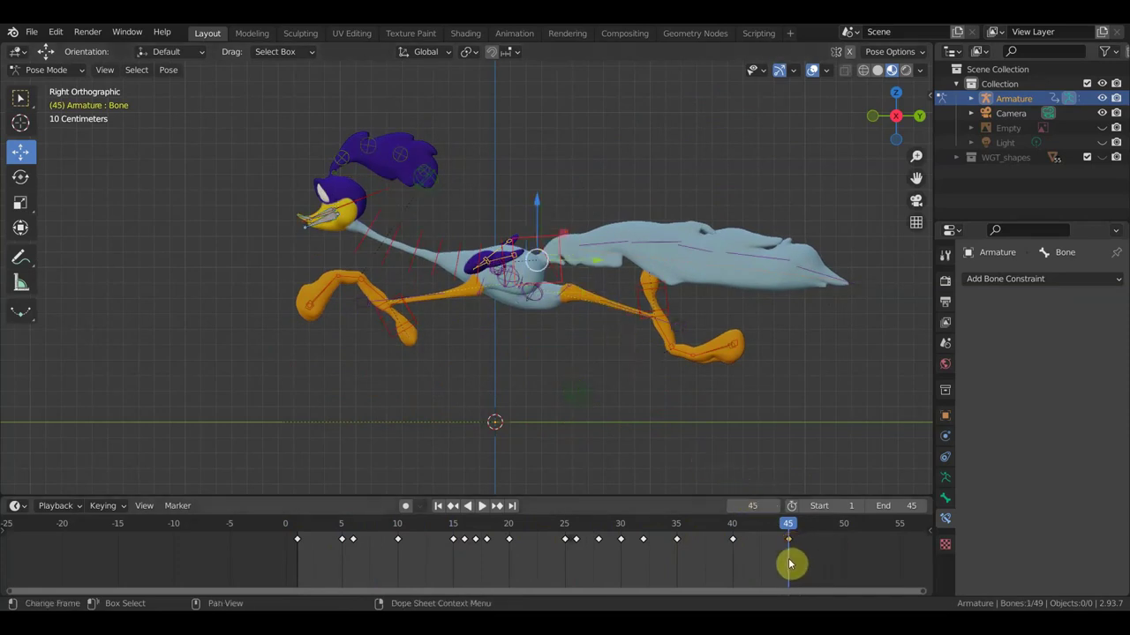
key(g)
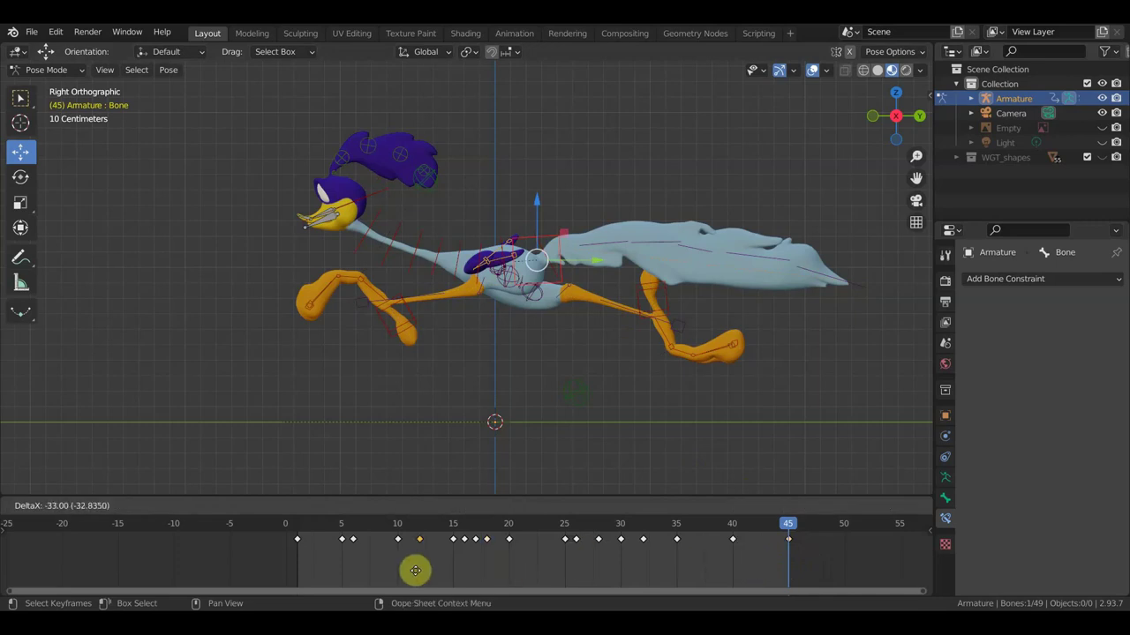
click(263, 561)
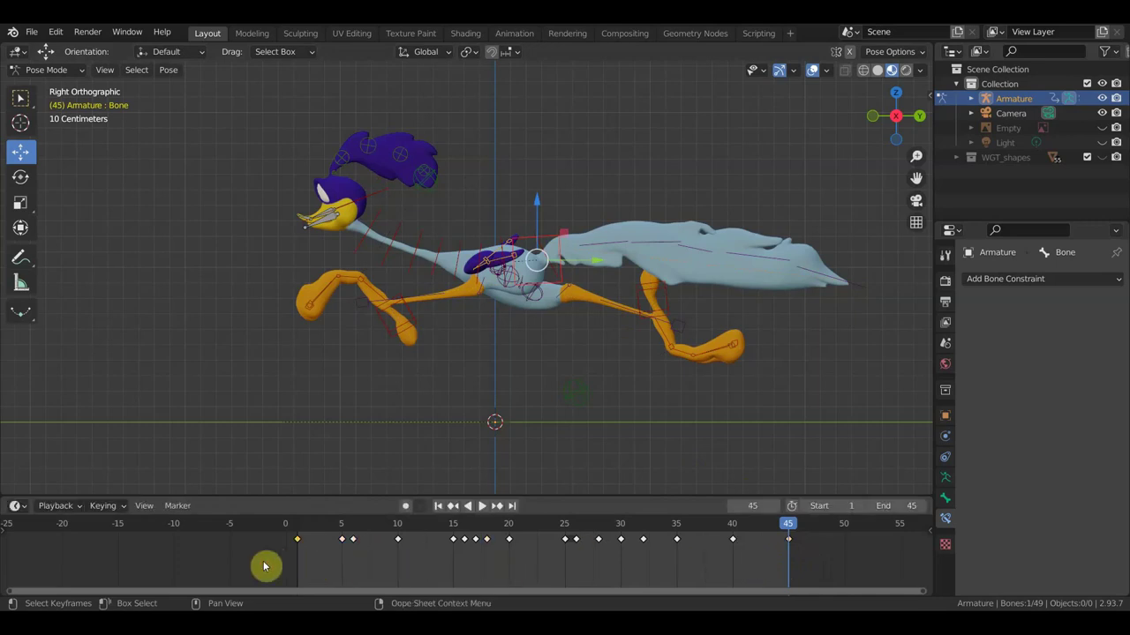
key(space)
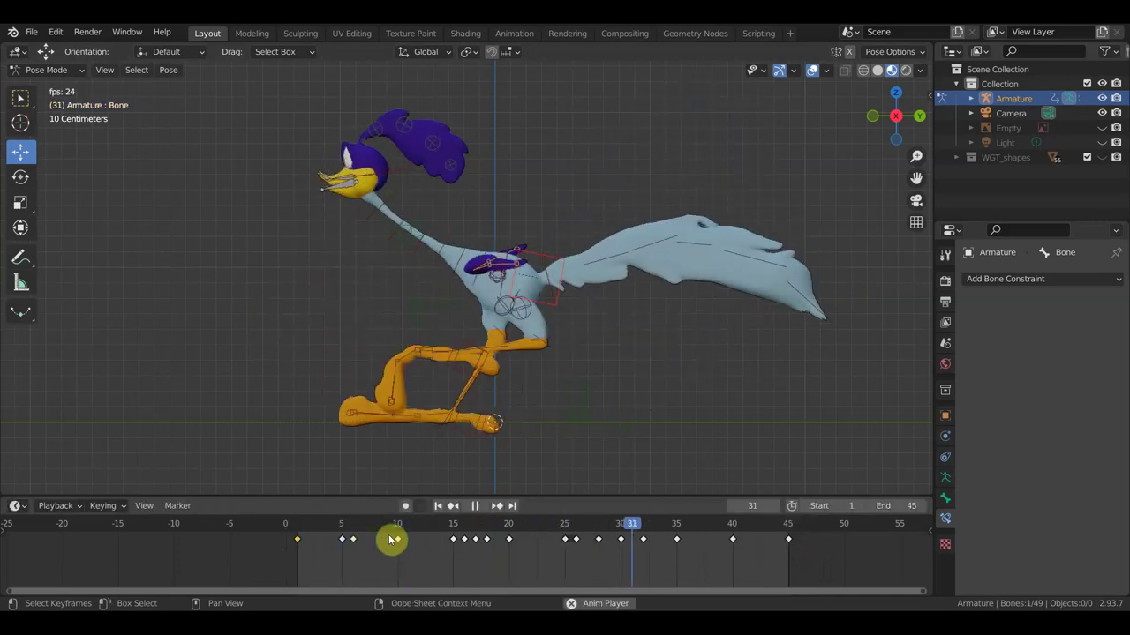
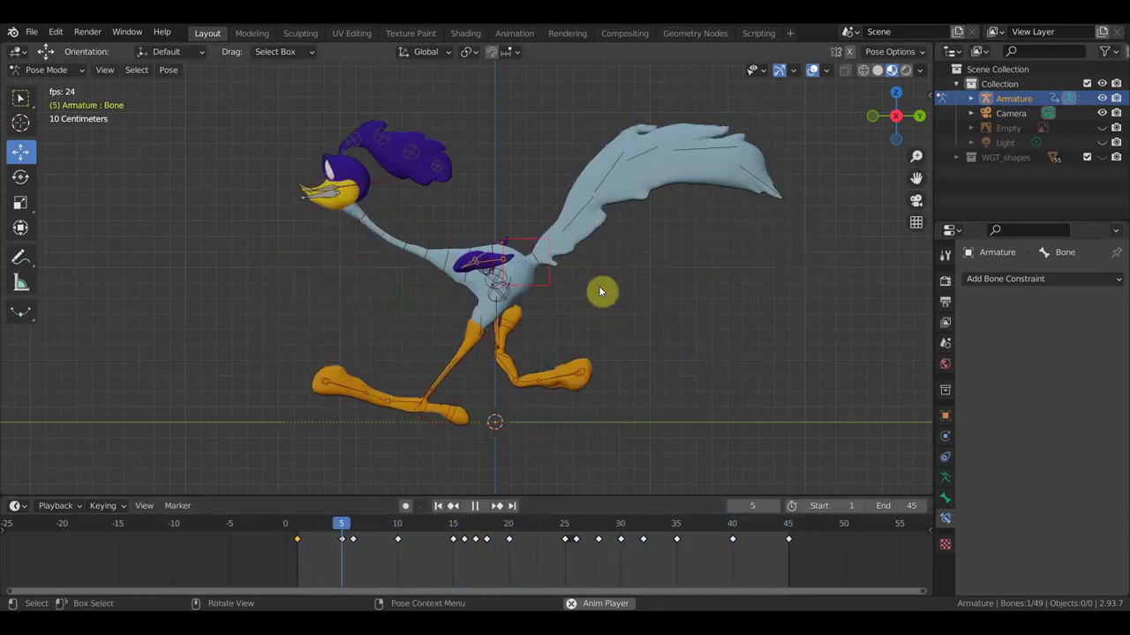
- Review the run cycle by jumping between frames 45, 5 and 1, playing, and stopping on frame 1
key(Escape)
click(787, 530)
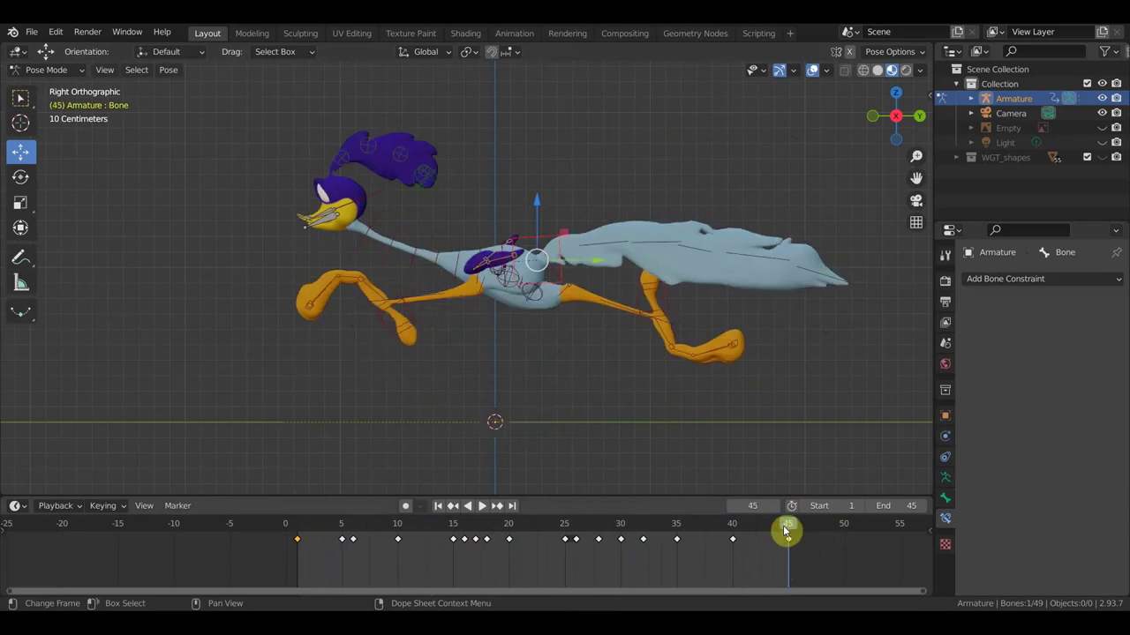
click(342, 529)
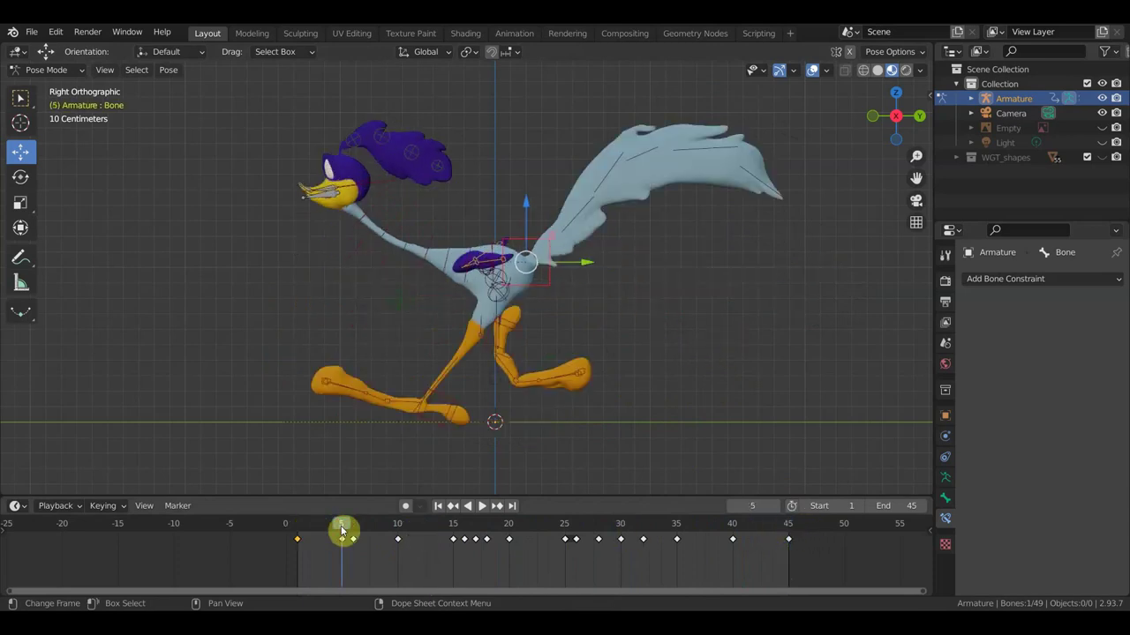
click(298, 530)
key(space)
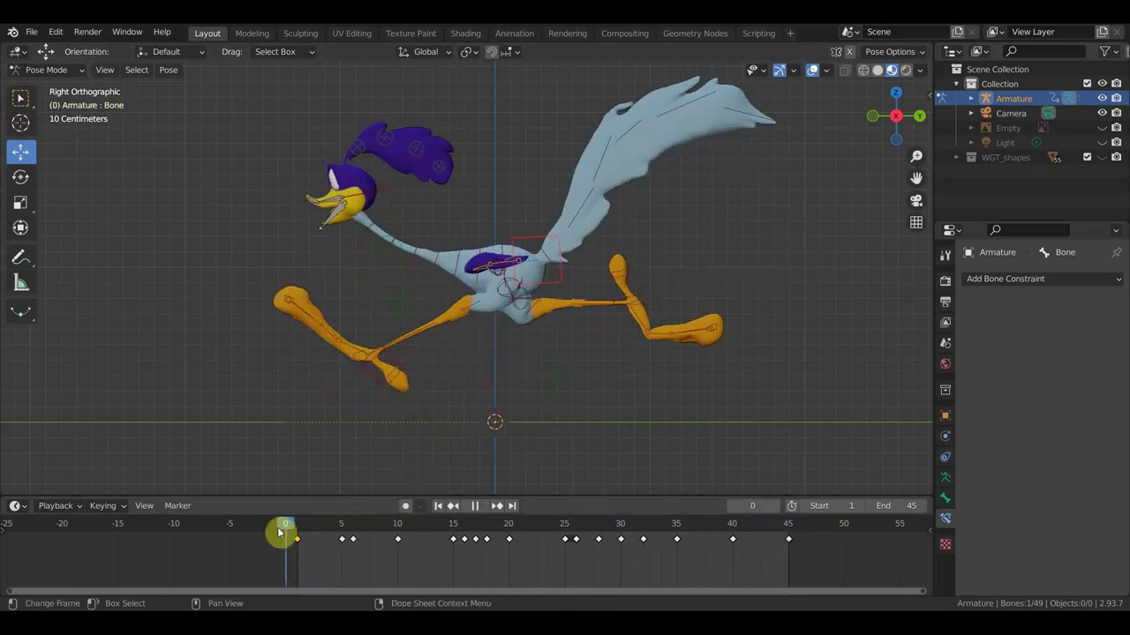
mouse_move(283, 530)
mouse_down()
mouse_move(477, 575)
mouse_move(805, 578)
mouse_up()
key(space)
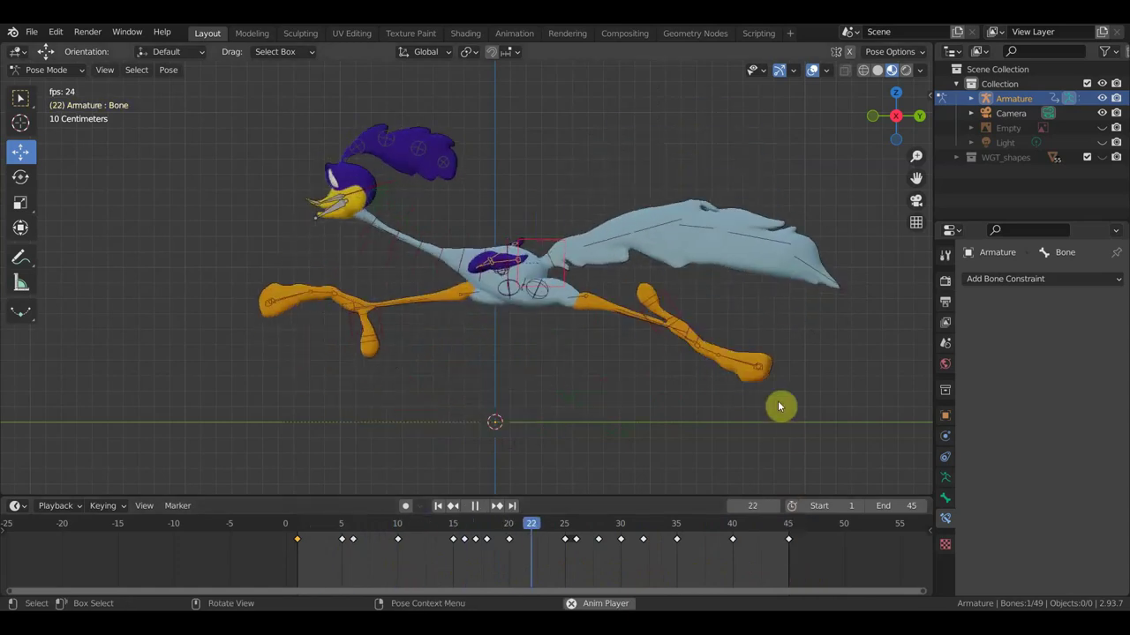
key(Escape)
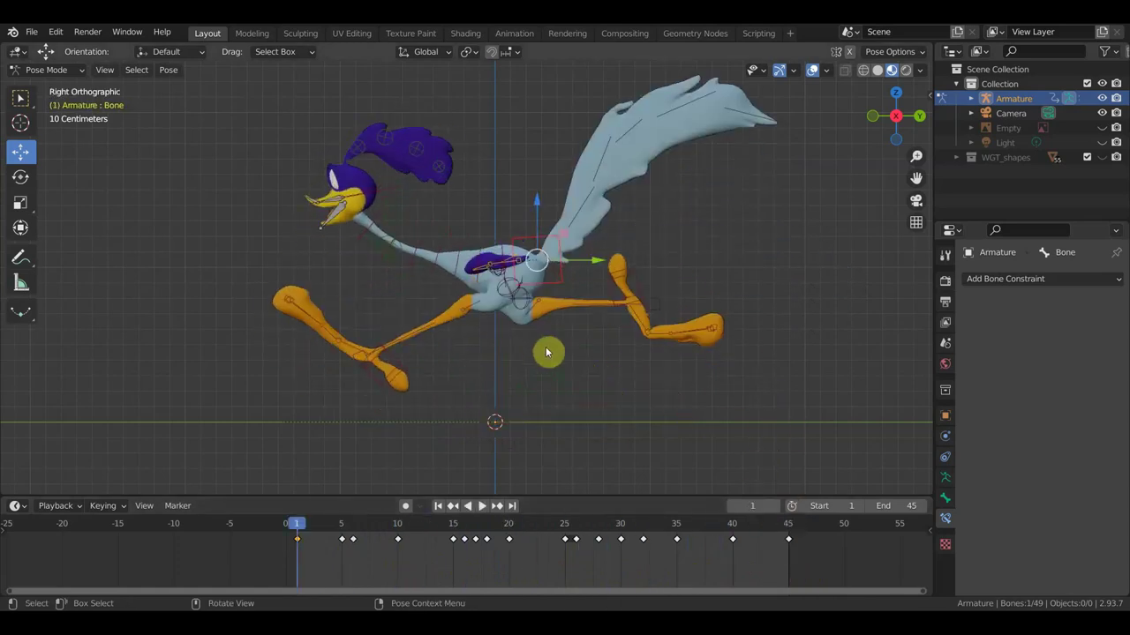
key(space)
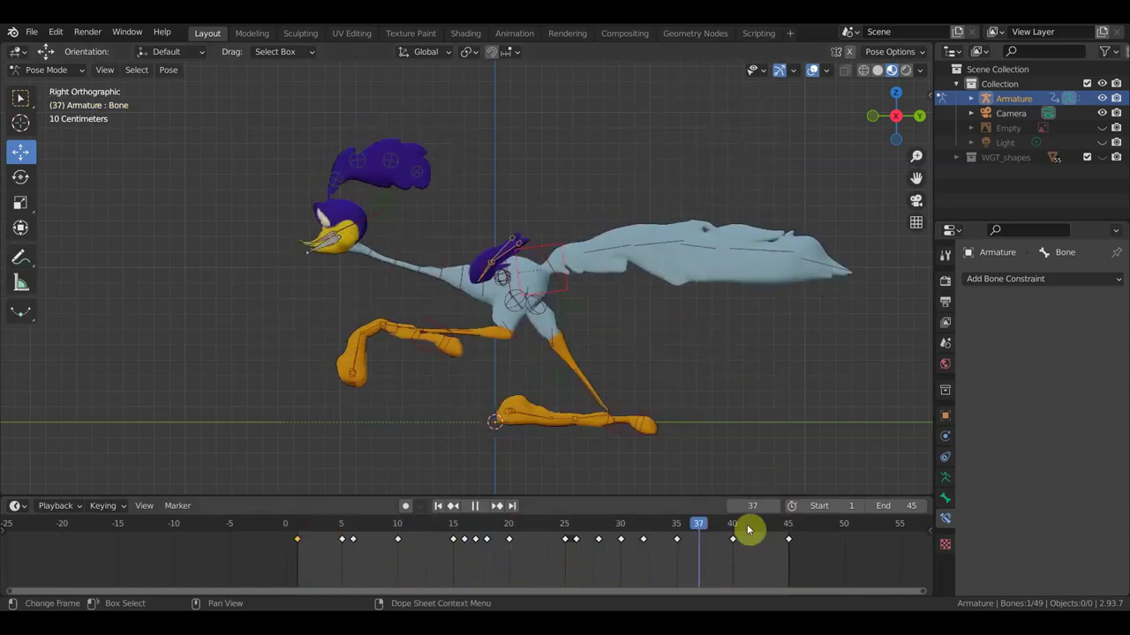
drag(365, 531, 293, 531)
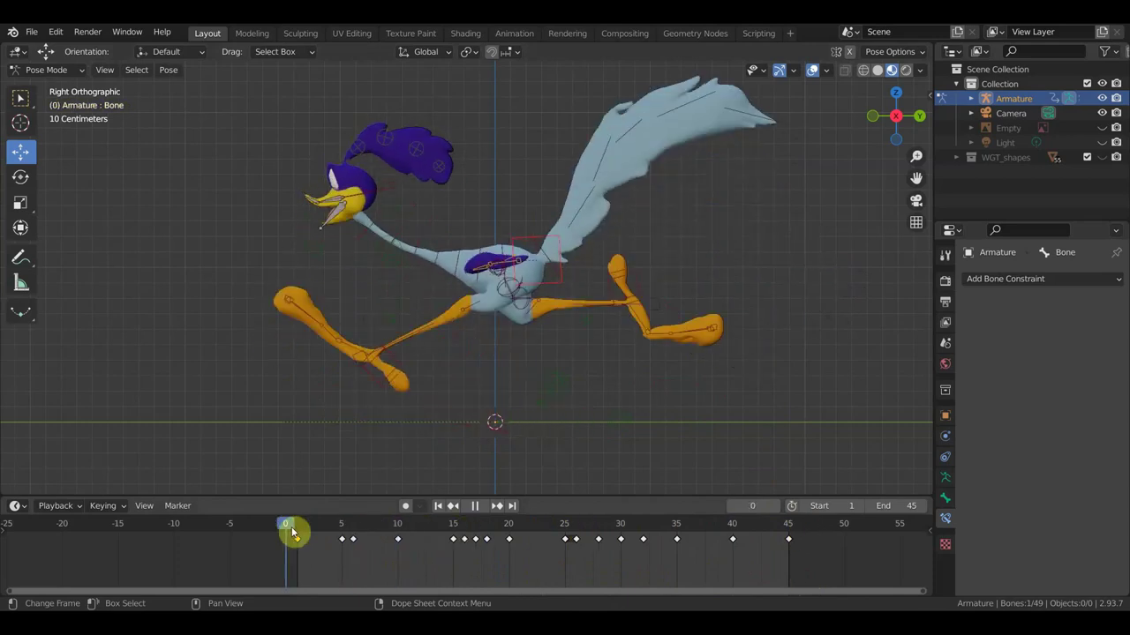
key(space)
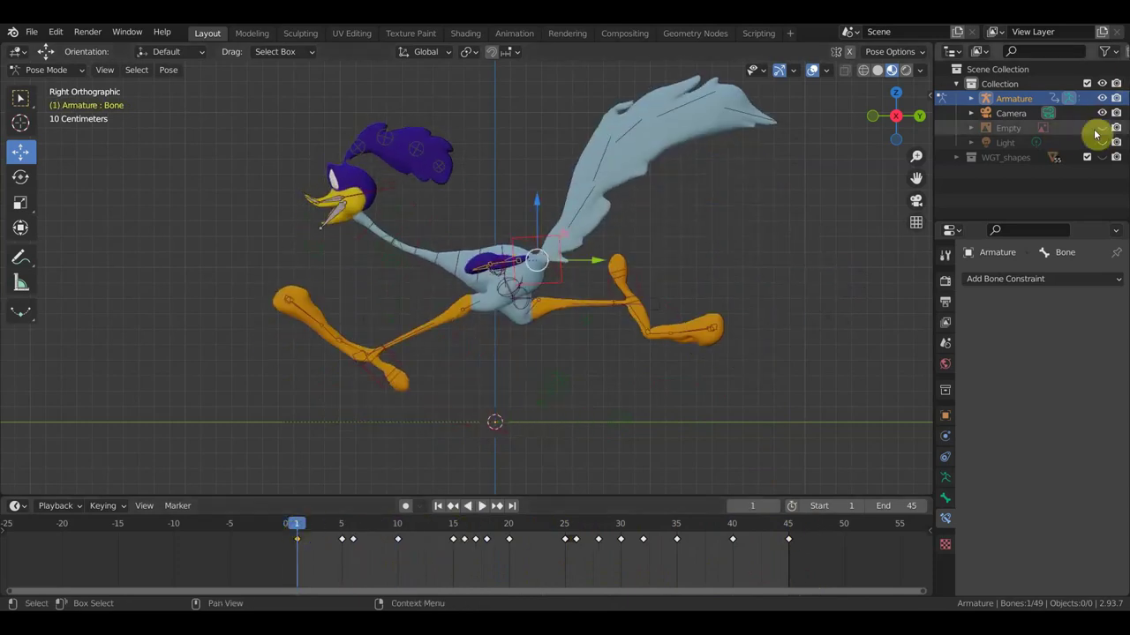
- Show the Looney Tunes reference, move the Bone.022 tail tip lower, and key it on frame 1
click(1101, 128)
click(755, 118)
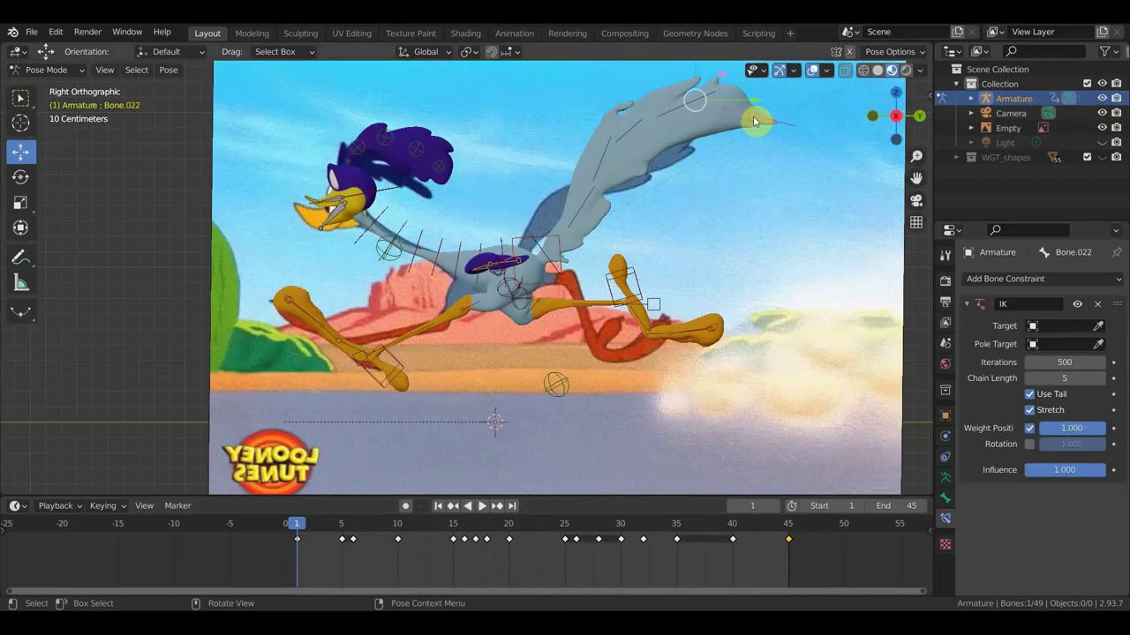
key(g)
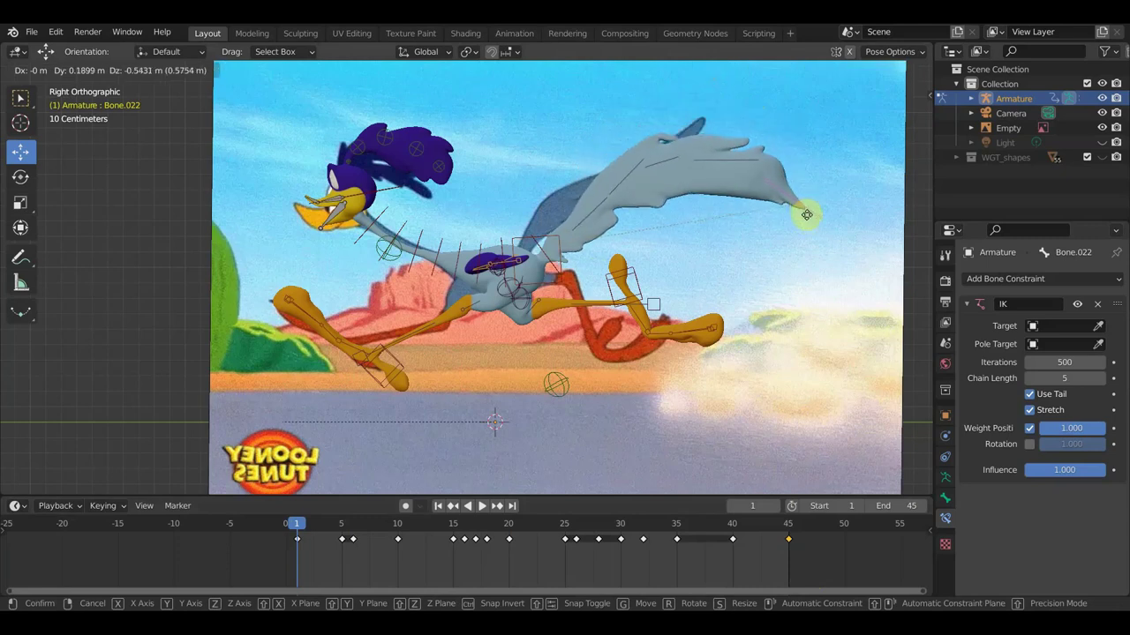
click(823, 221)
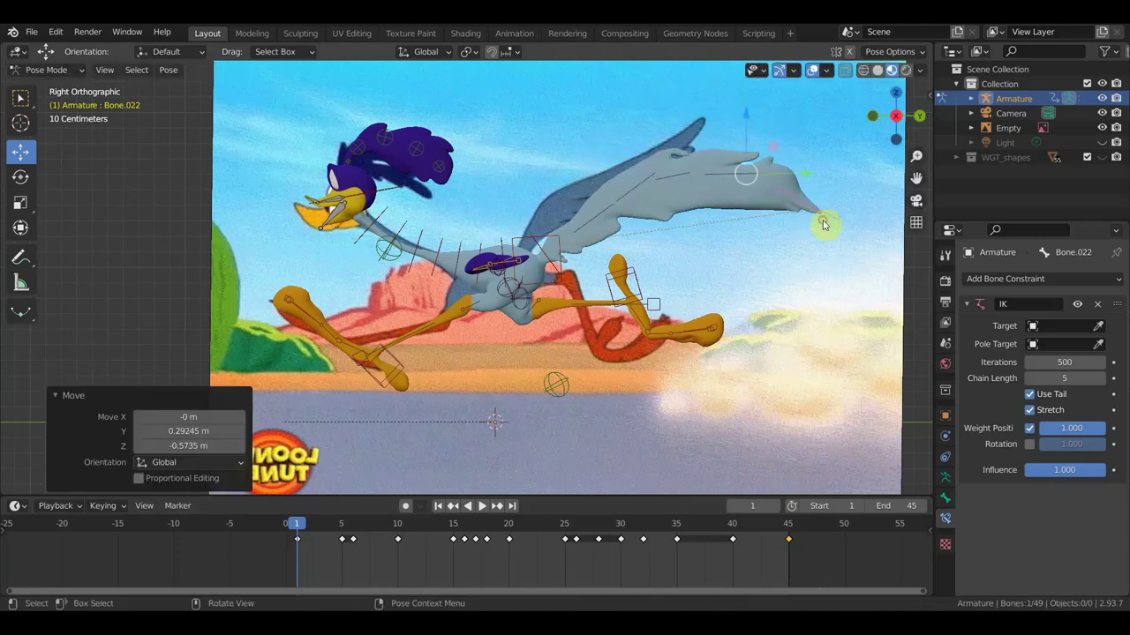
key(i)
click(822, 220)
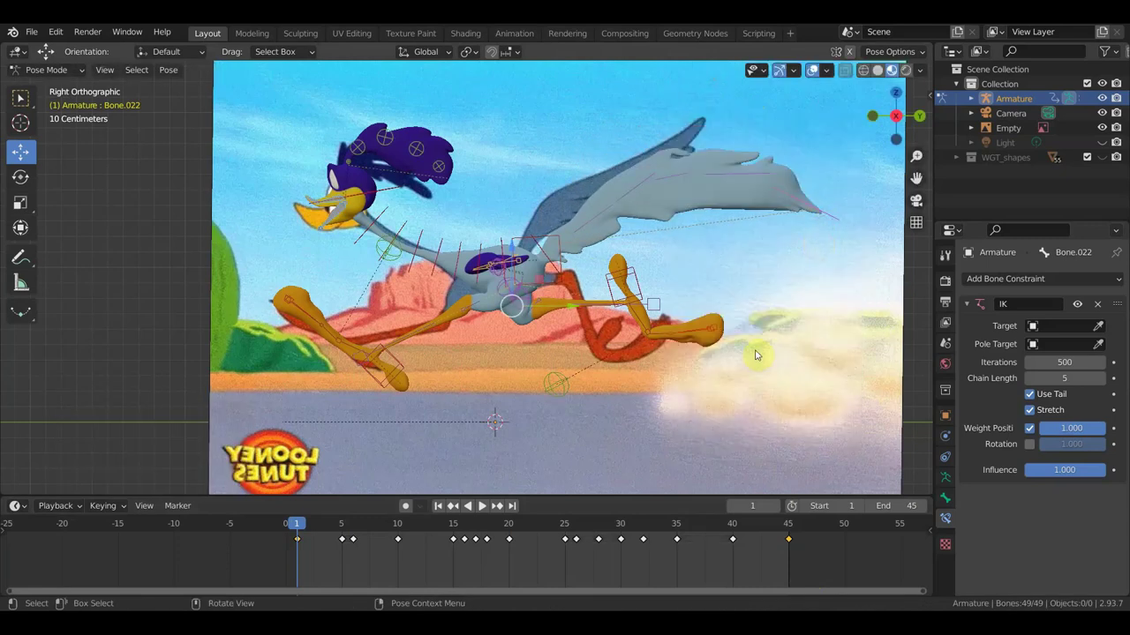
key(space)
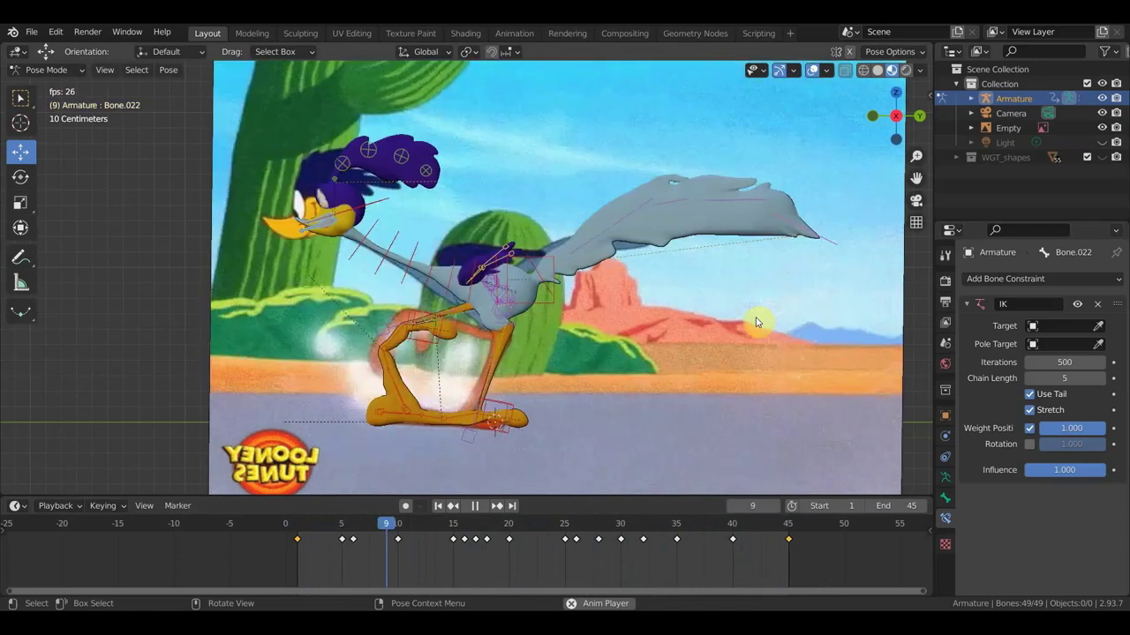
- On frame 20, raise the body bone slightly and key location and rotation for all bones
key(space)
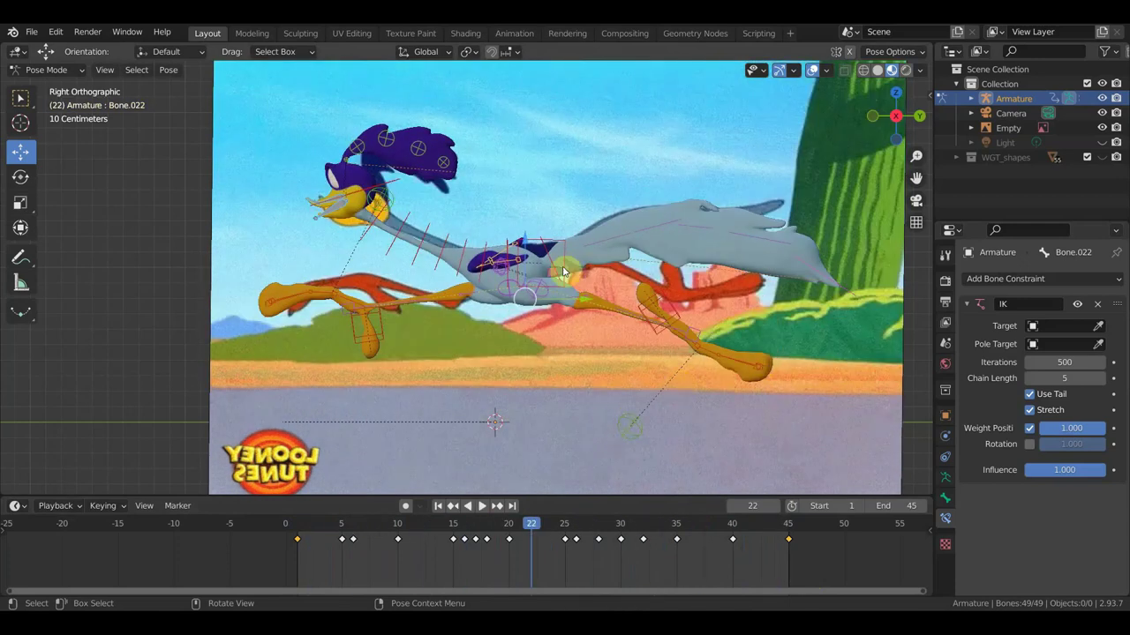
click(511, 528)
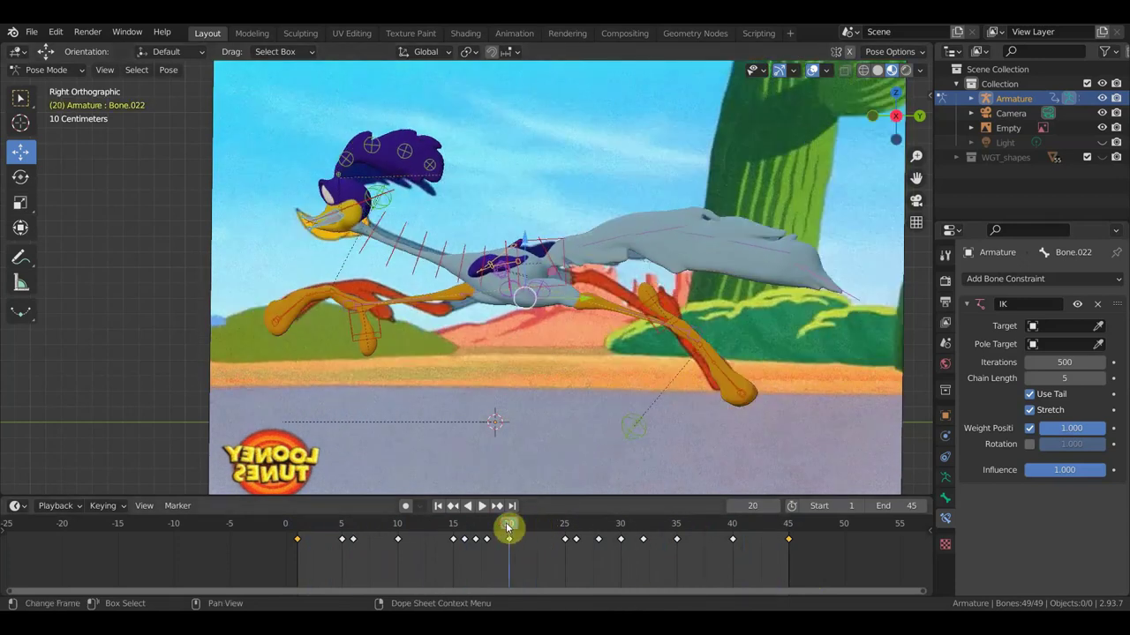
click(547, 245)
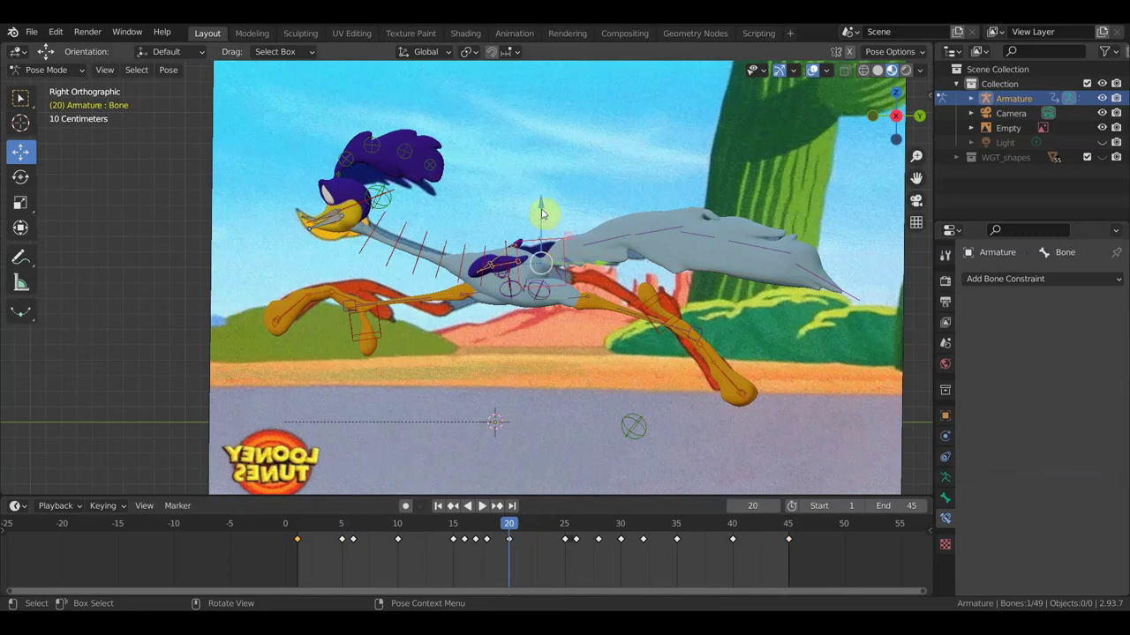
drag(542, 213, 543, 198)
key(a)
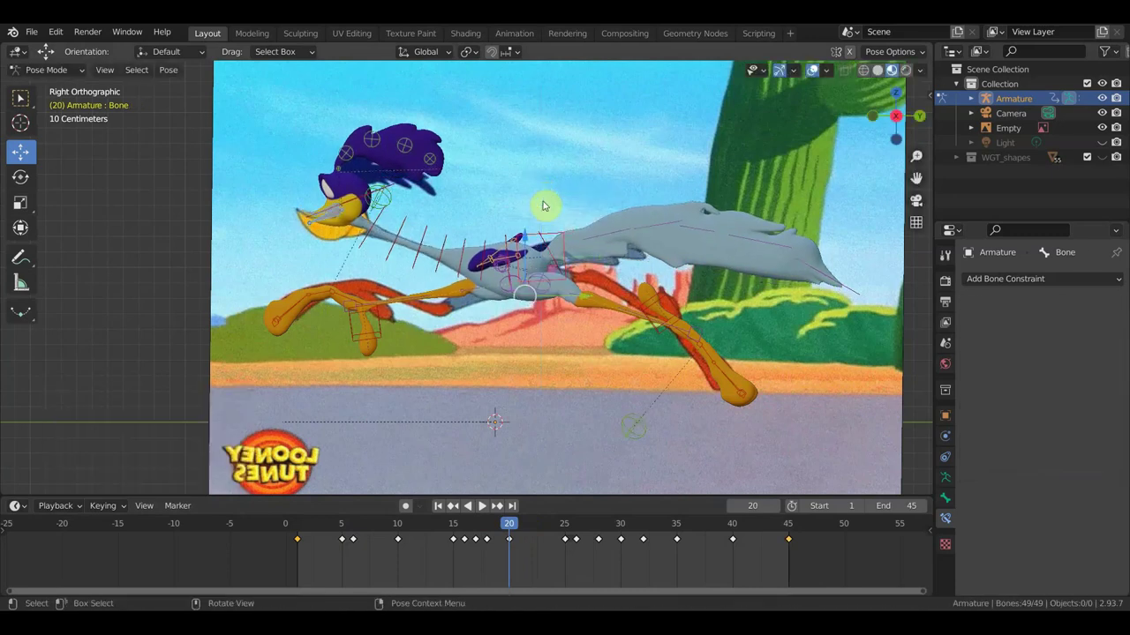
key(i)
click(543, 204)
- Play the animation and compare the poses on frames 20 and 25
key(space)
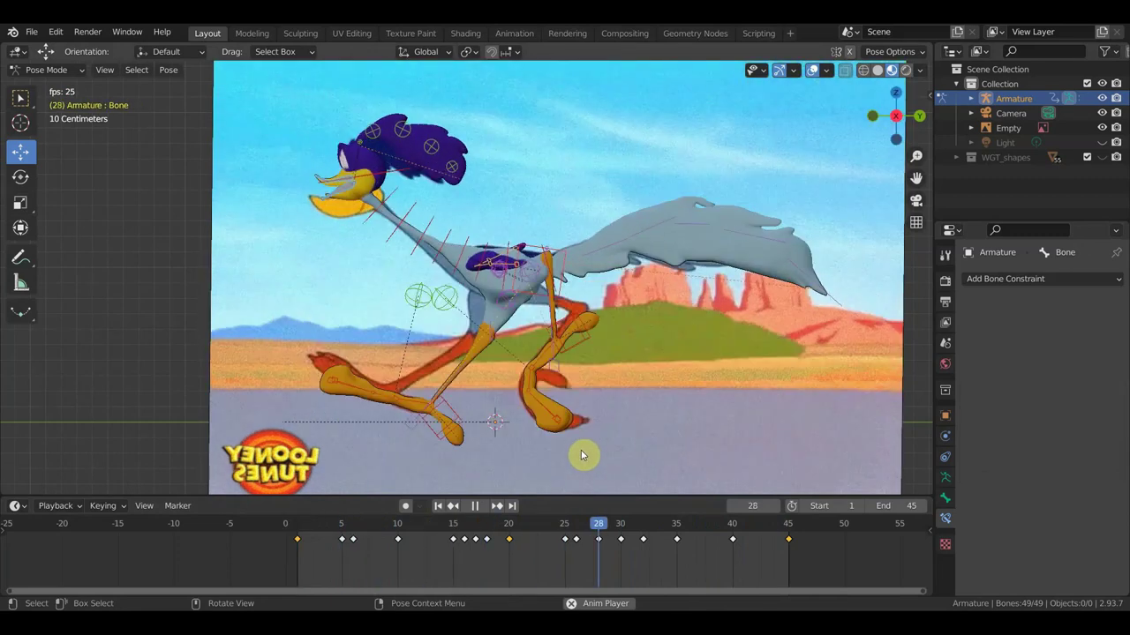
key(space)
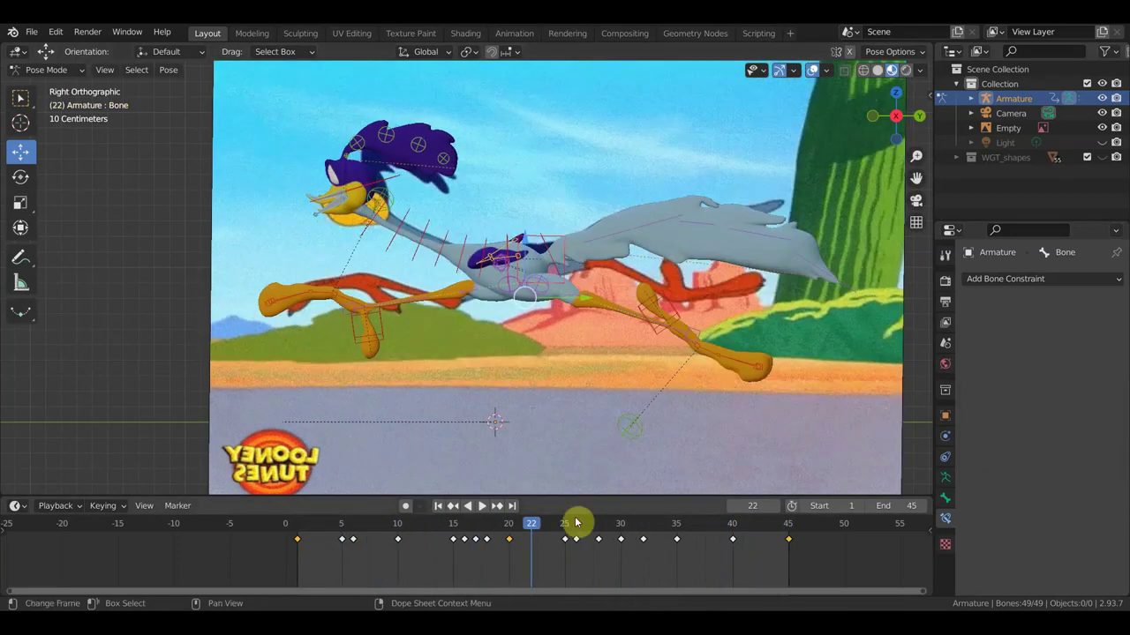
click(565, 531)
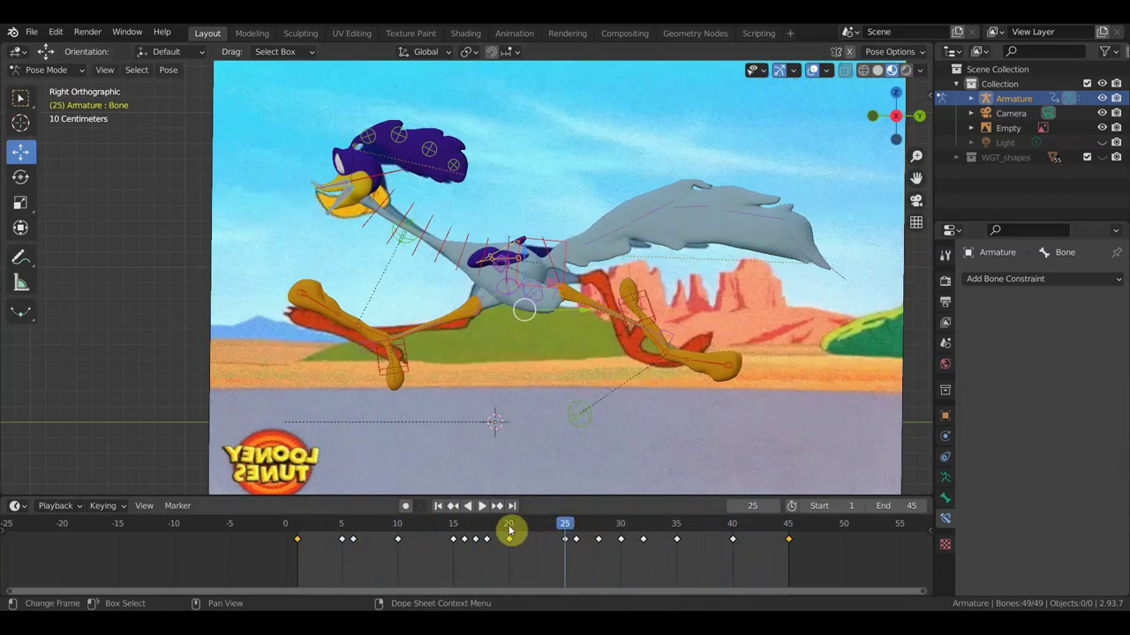
click(510, 529)
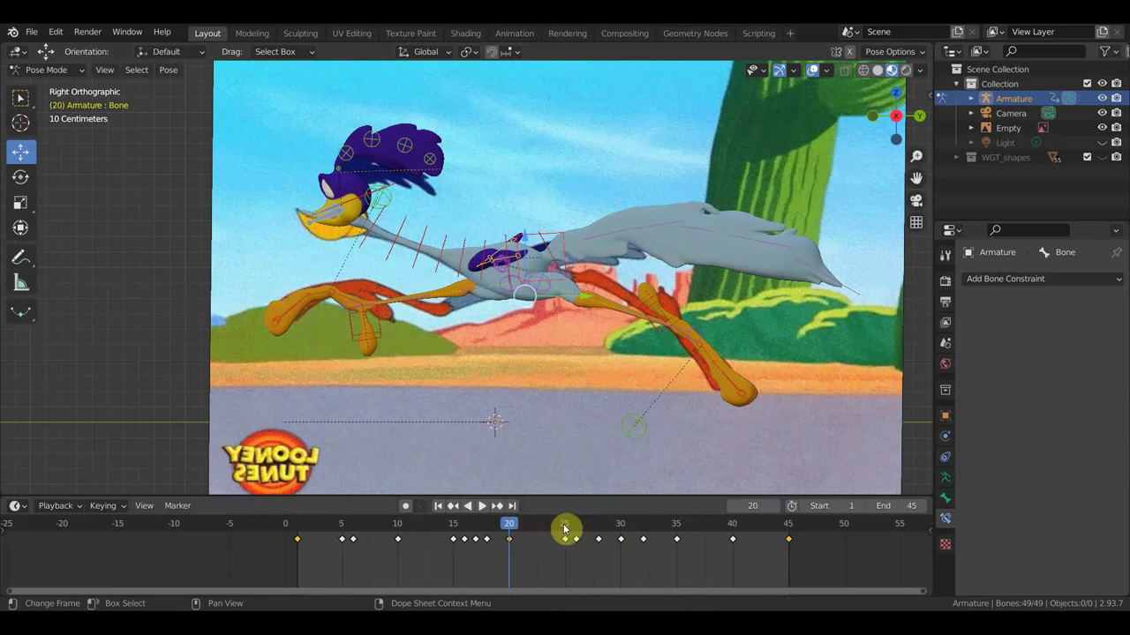
click(565, 527)
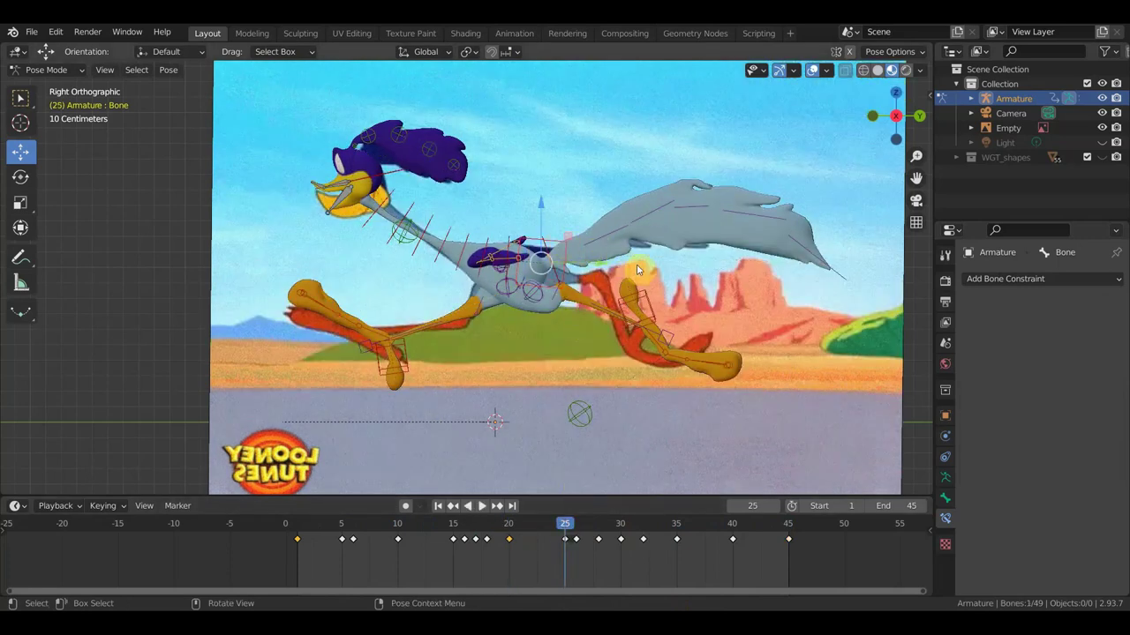
- Tilt the body bone 2.24° on frame 25, then play and stop at frame 24
key(r)
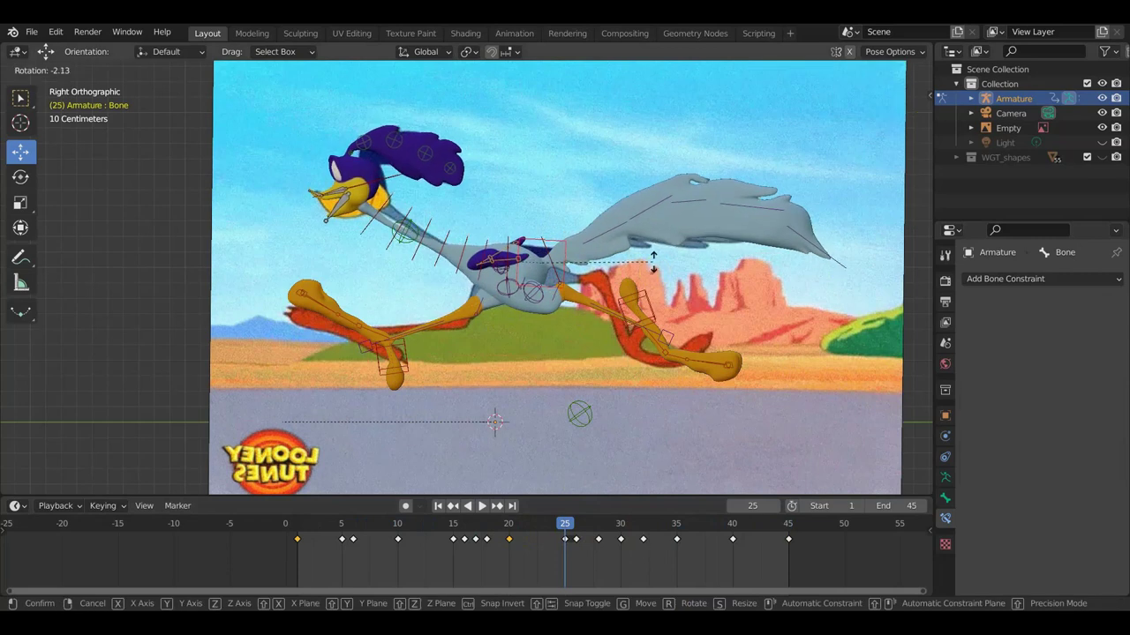
click(658, 276)
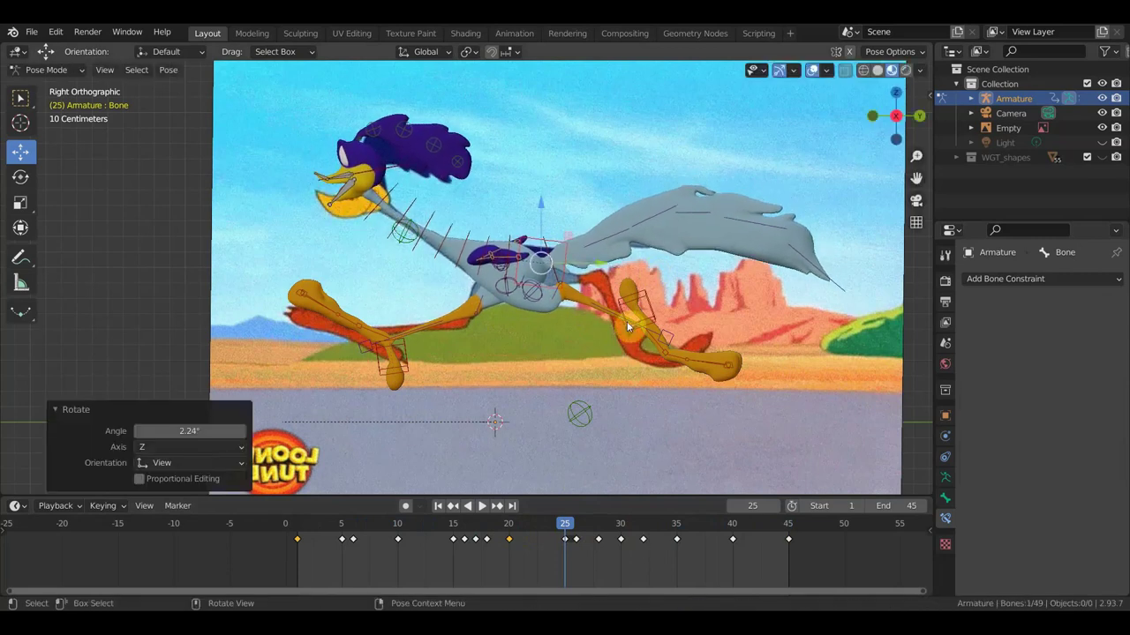
key(space)
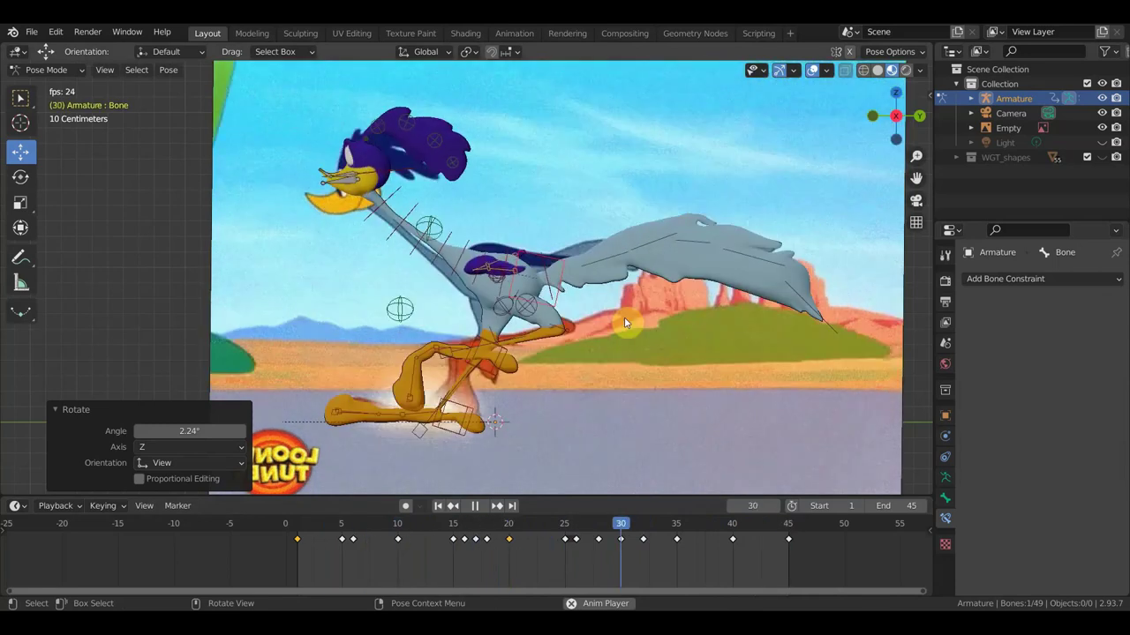
key(space)
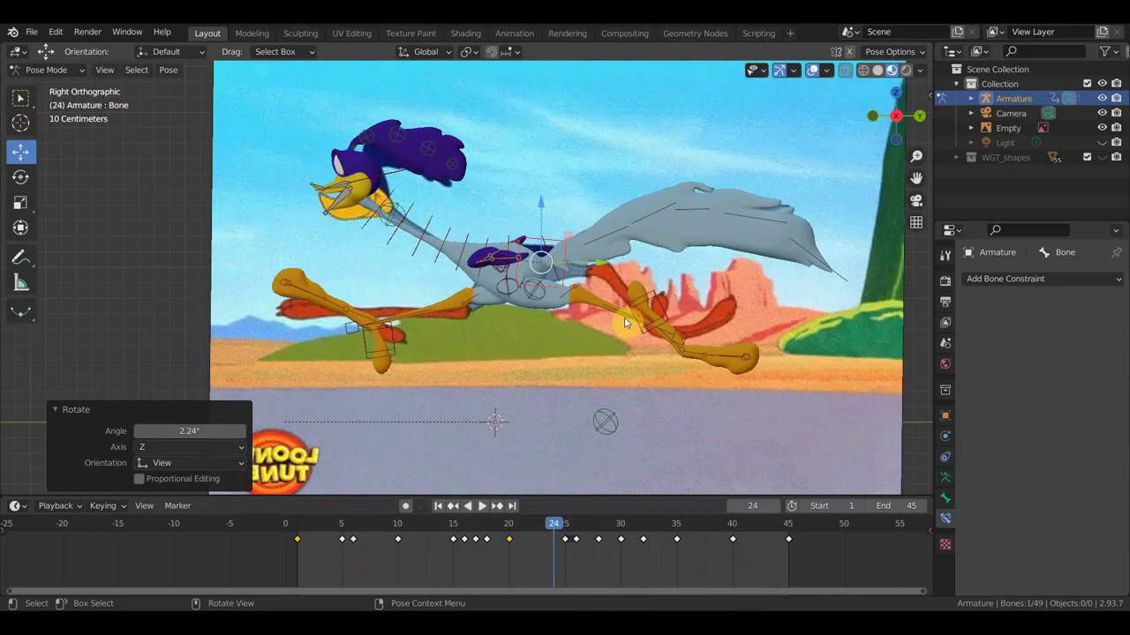
- Hide the reference image, switch to box selection, and preview the scene in Rendered shading
mouse_move(624, 316)
middle_down()
mouse_move(684, 307)
mouse_move(756, 270)
middle_up()
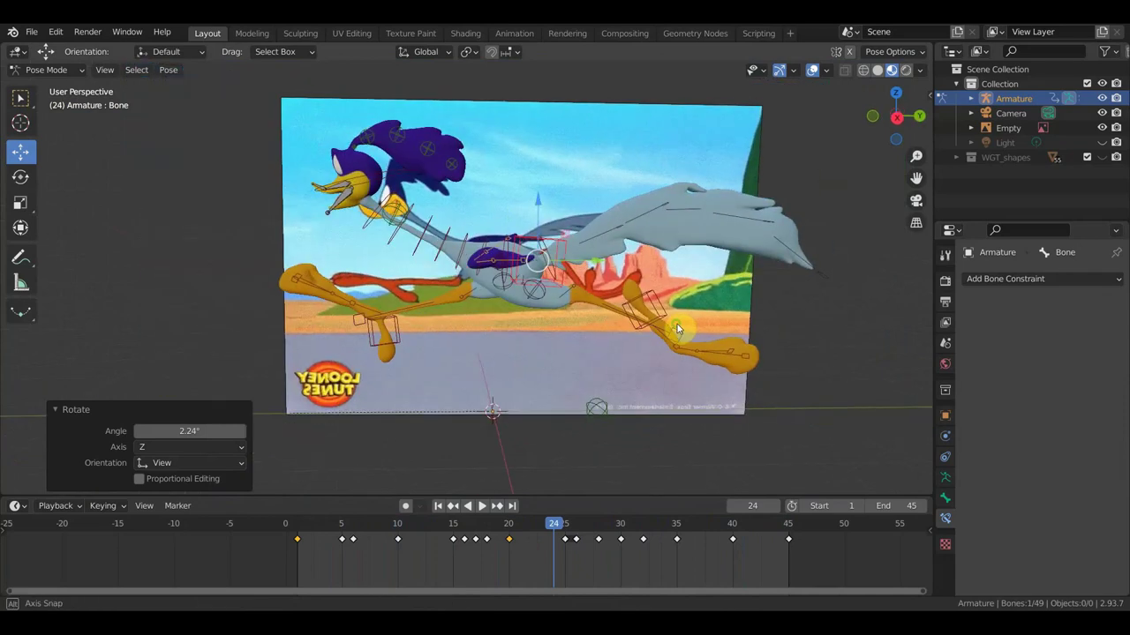
click(1101, 128)
middle_drag(763, 269, 815, 260)
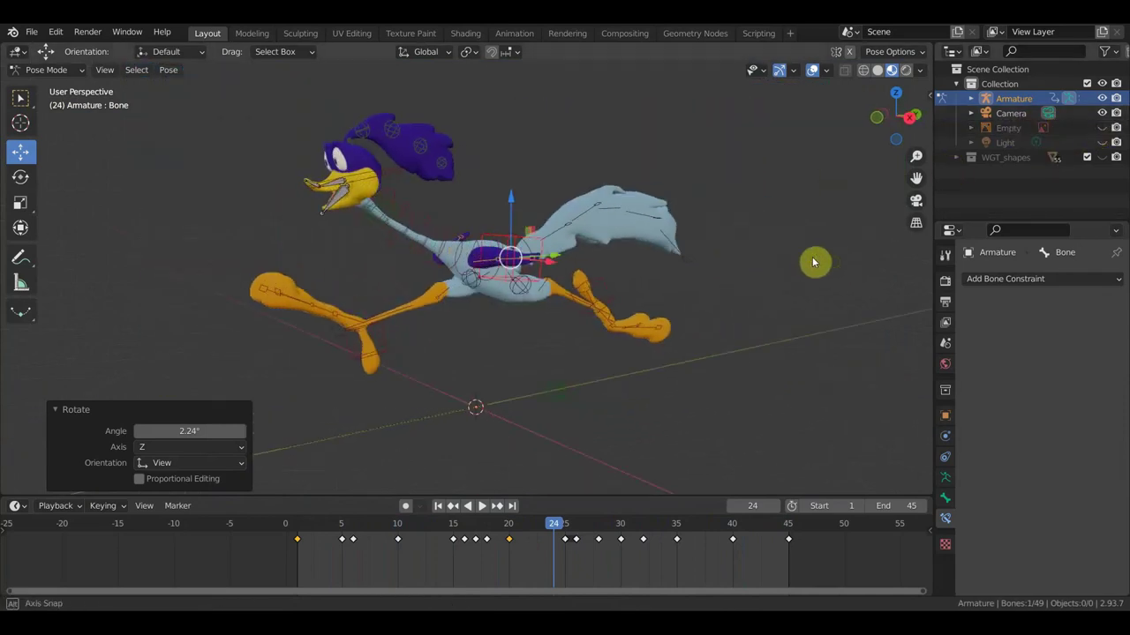
click(26, 100)
click(910, 71)
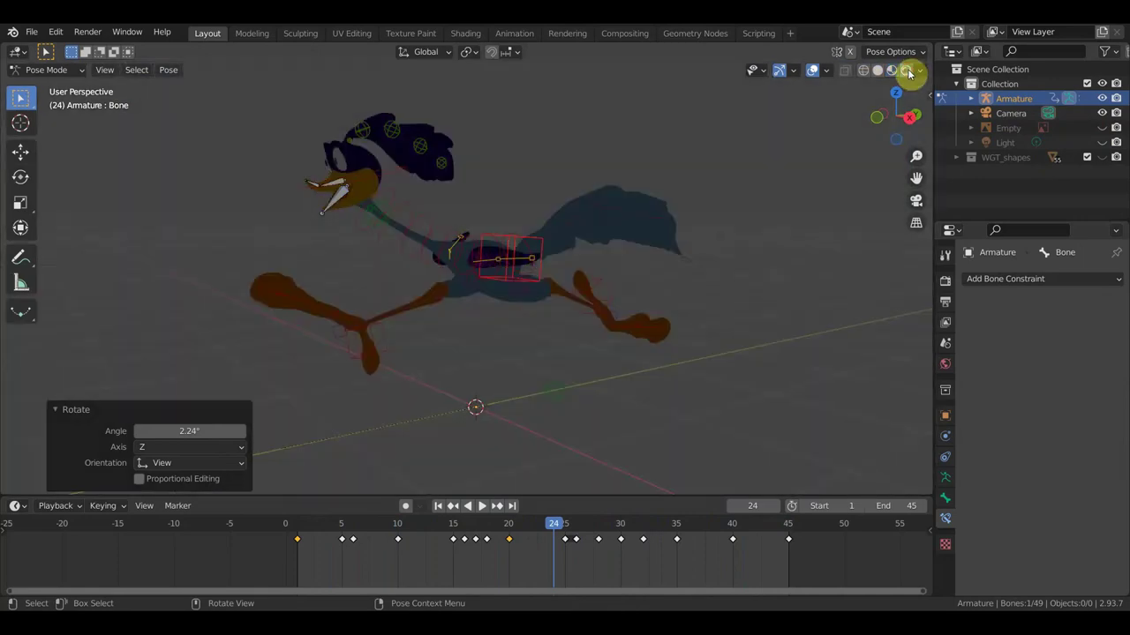
- Make the Light visible in the Outliner and select the light object
middle_drag(782, 283, 744, 283)
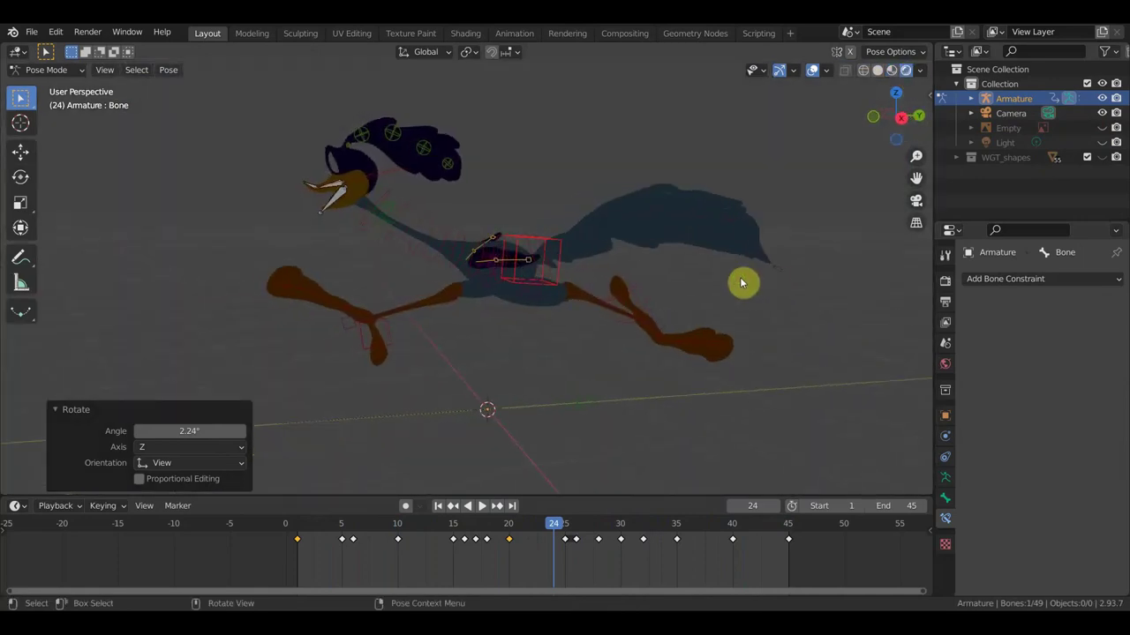
click(1104, 145)
click(1103, 144)
click(1103, 145)
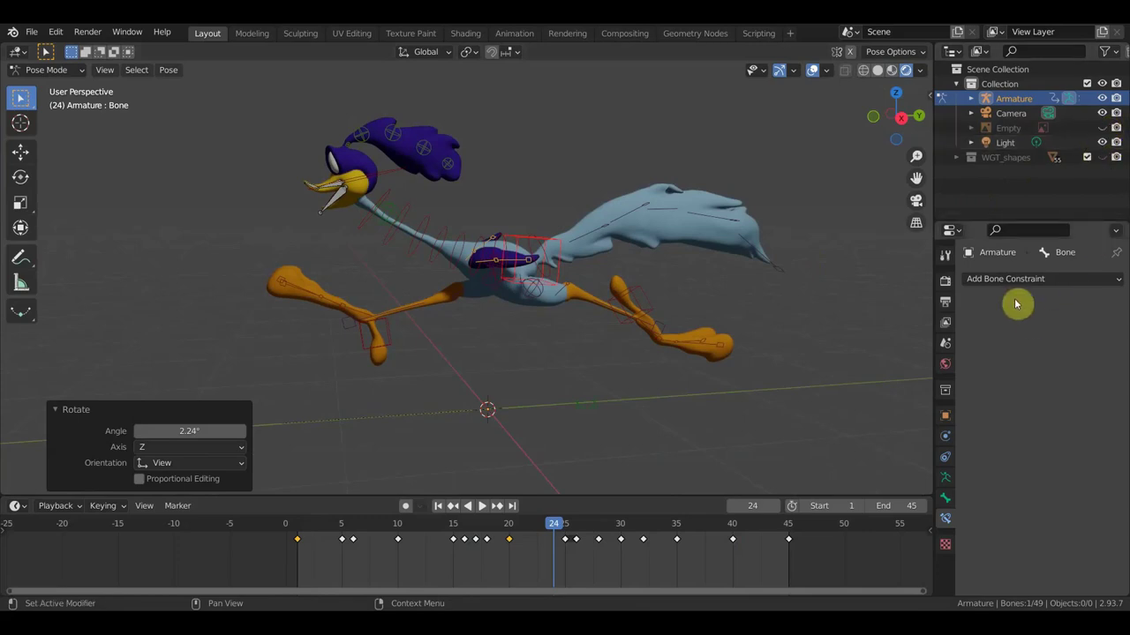
click(1011, 143)
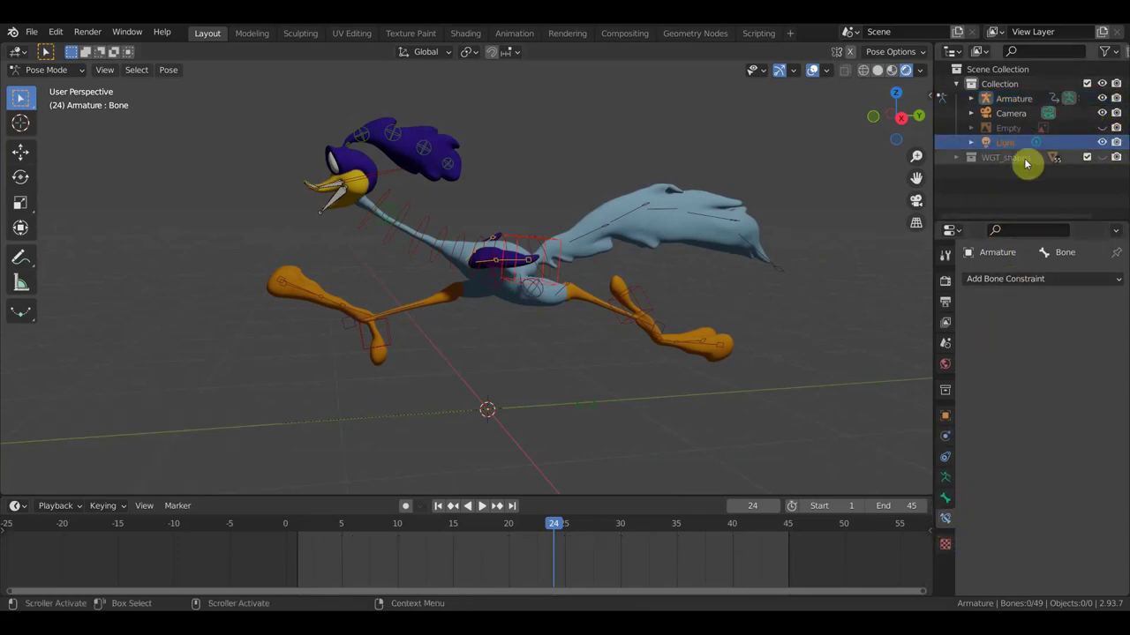
- In Object Mode, turn the scene light into a Sun lamp with strength 5
click(54, 72)
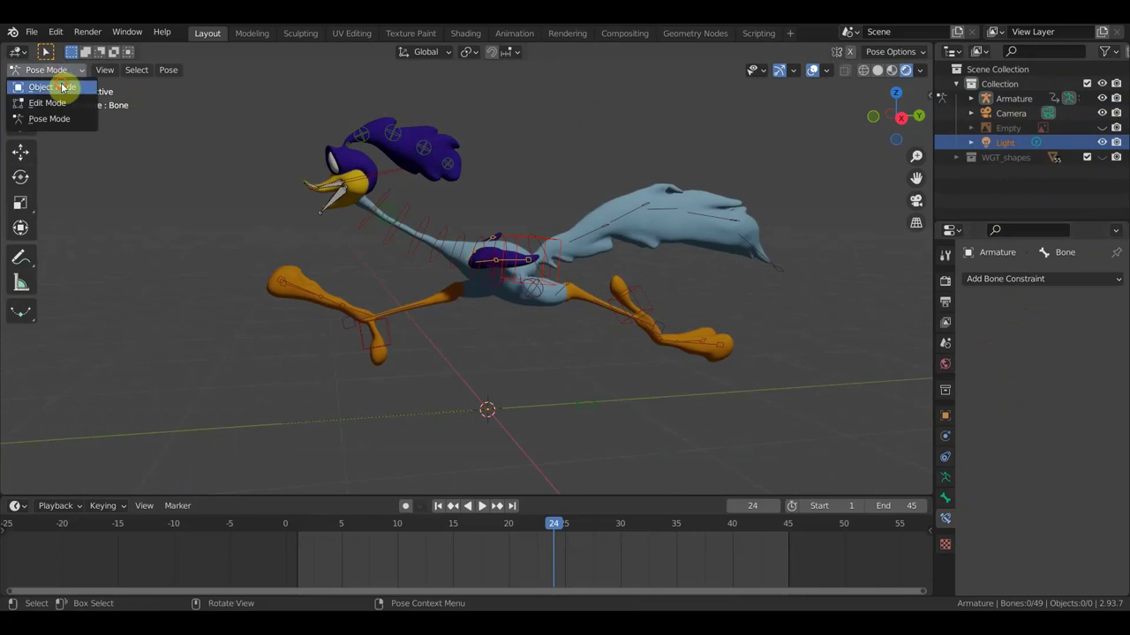
click(53, 87)
click(1015, 145)
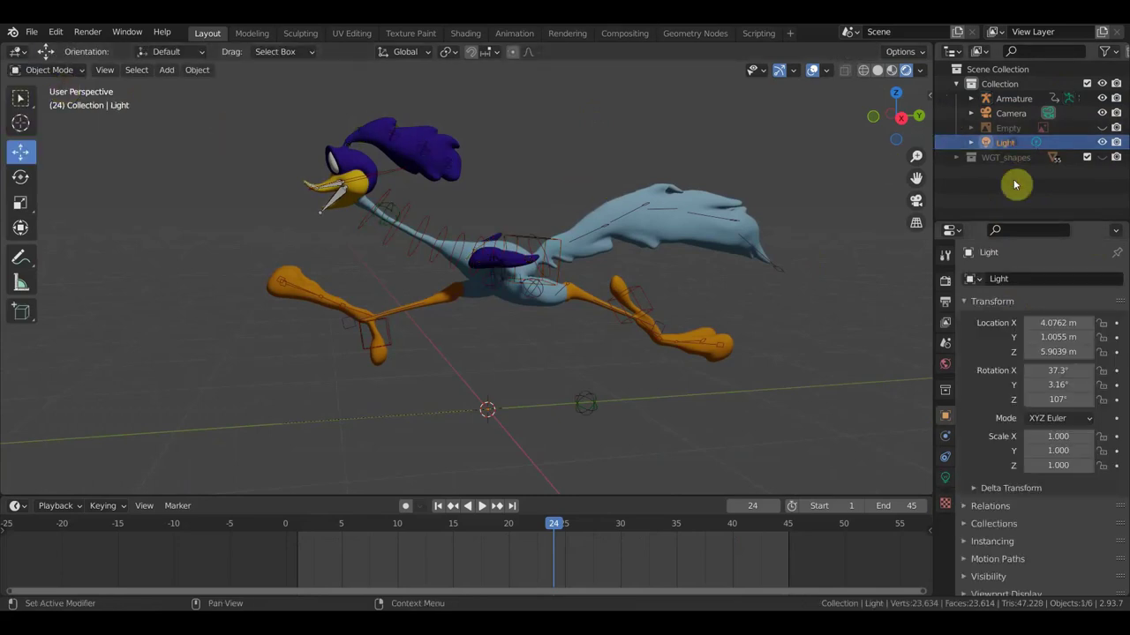
click(944, 478)
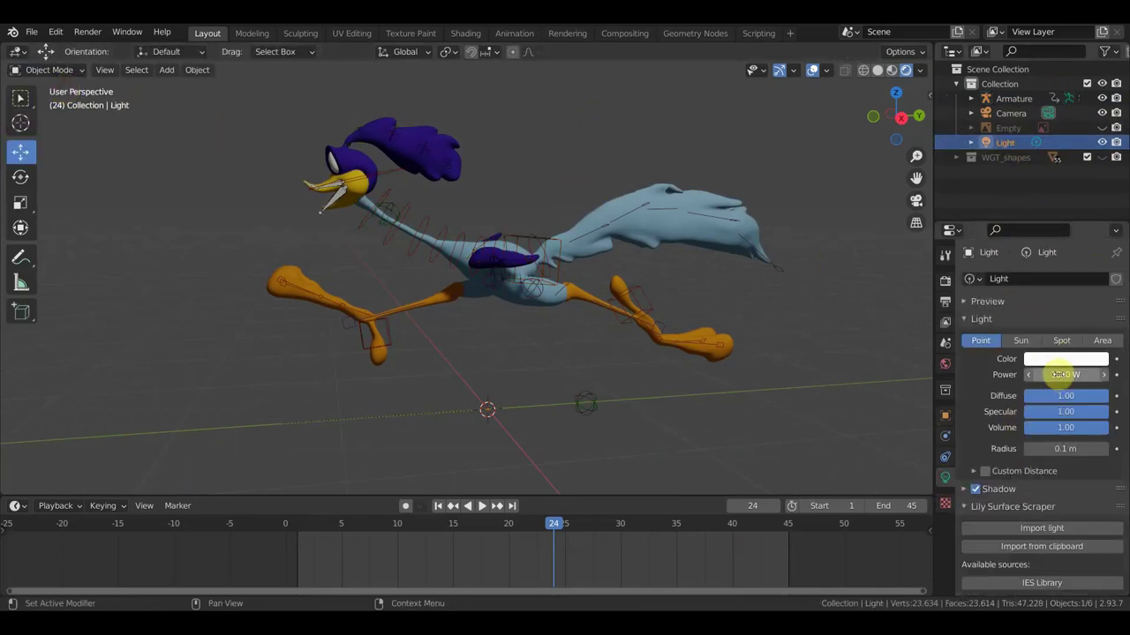
click(1020, 341)
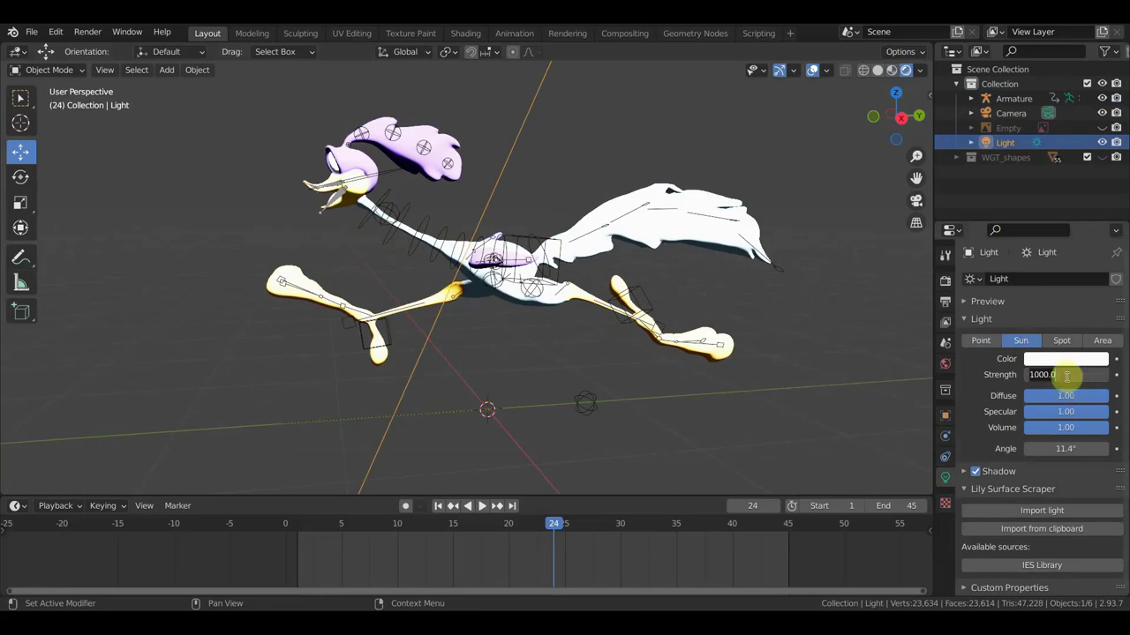
- From a high view above the character, reposition the sun lamp and rotate it twice
middle_drag(759, 318, 353, 131)
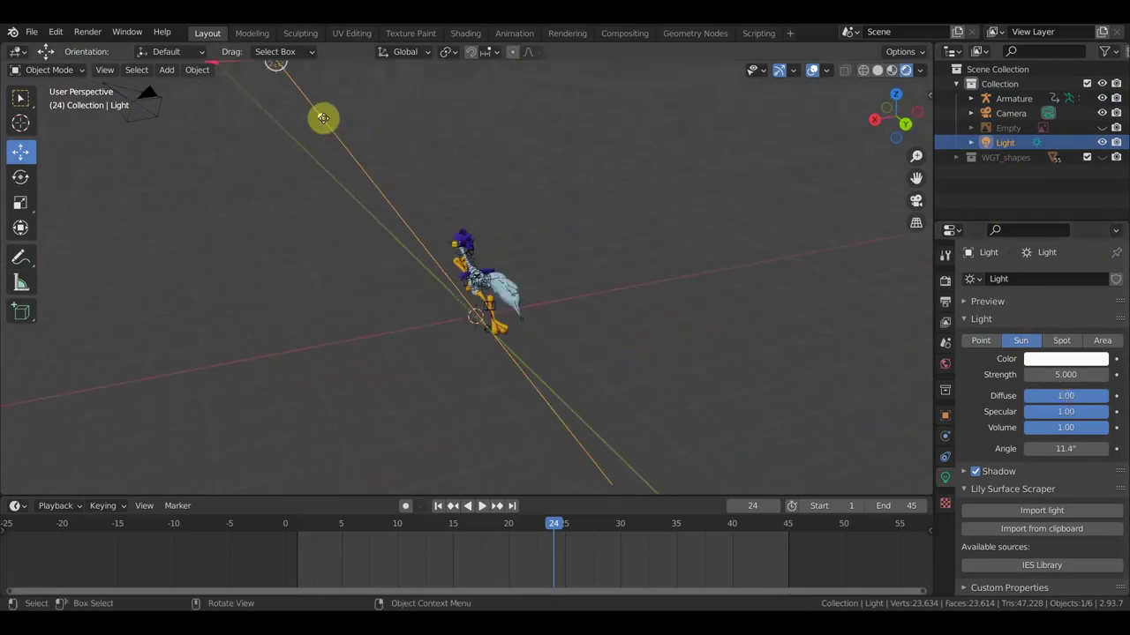
drag(324, 118, 359, 103)
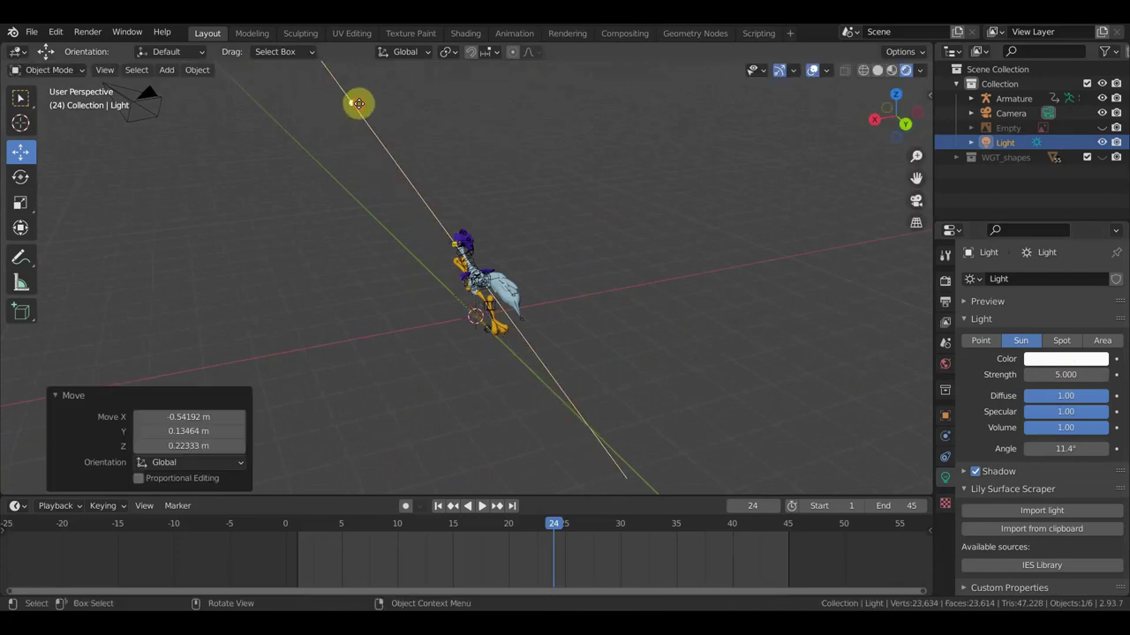
key(r)
click(432, 106)
mouse_move(433, 106)
middle_down()
mouse_move(504, 147)
mouse_move(562, 257)
mouse_move(597, 399)
middle_up()
key(r)
click(532, 398)
- Move the sun further left, aim it down at the Road Runner, and preview the run from the side
key(g)
click(490, 162)
key(r)
click(545, 369)
key(KP_3)
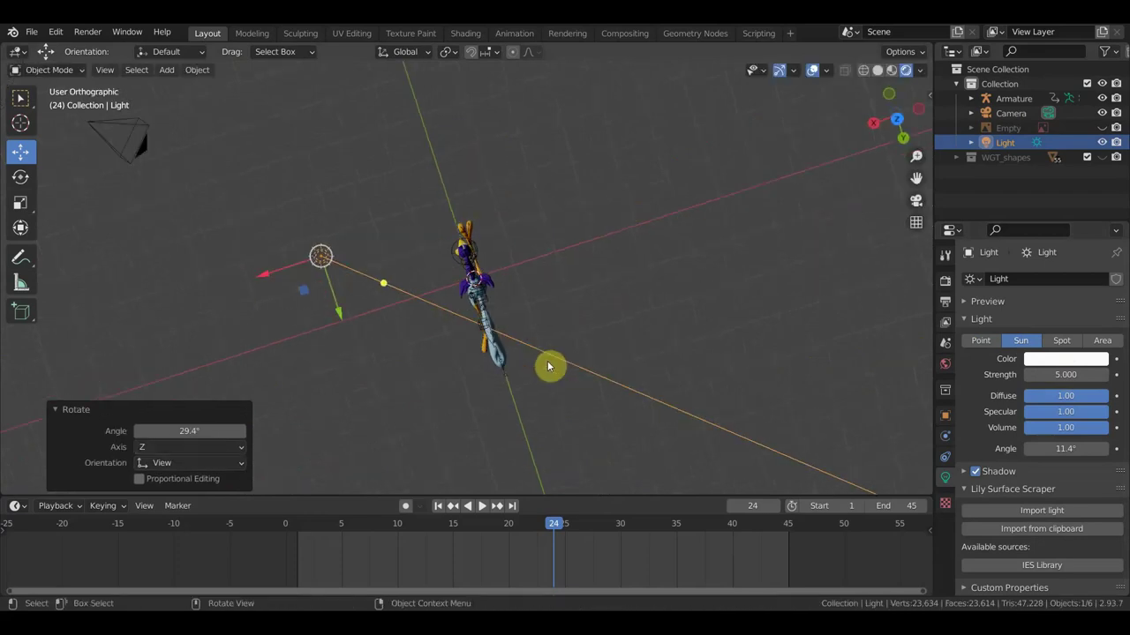
key(space)
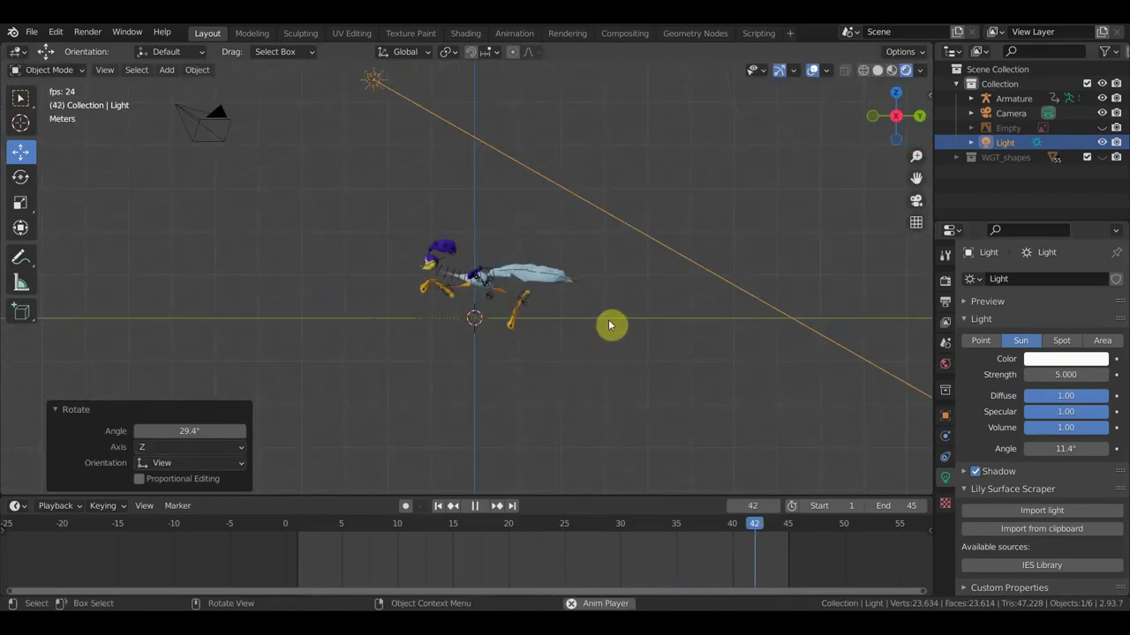
scroll(609, 326, up, 4)
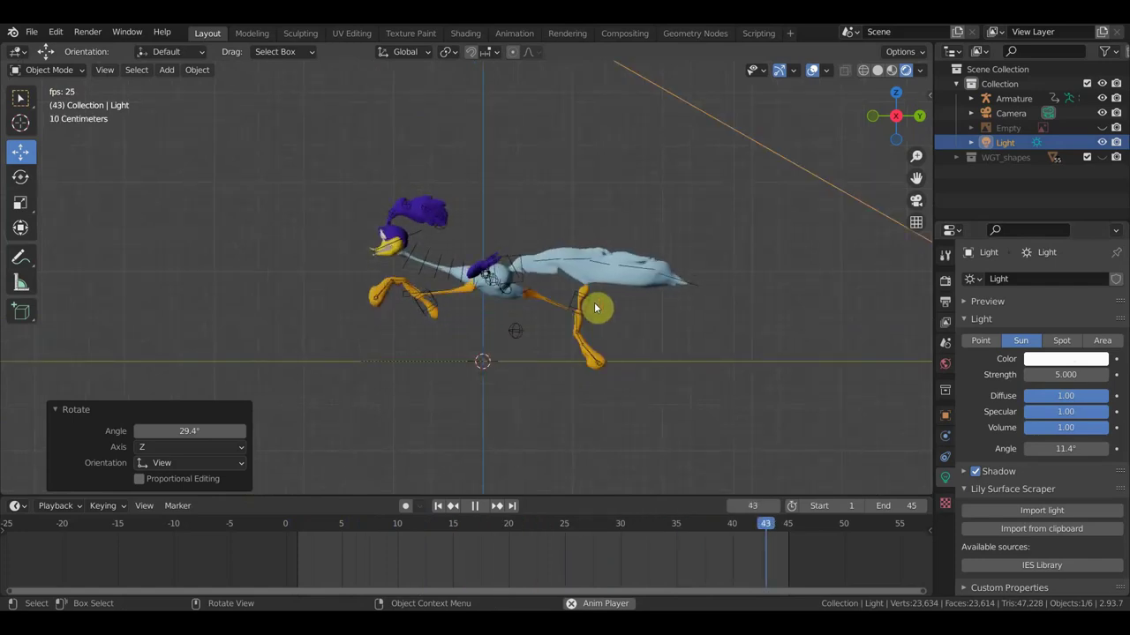
key(space)
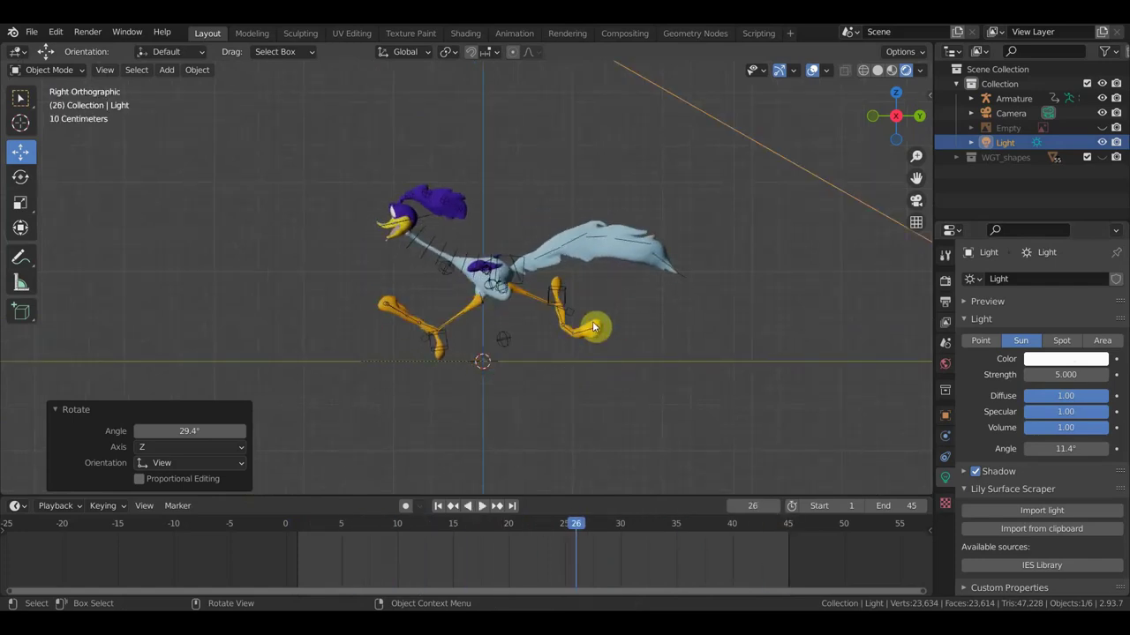
- Select the Road Runner armature and switch it back into Pose Mode
click(439, 266)
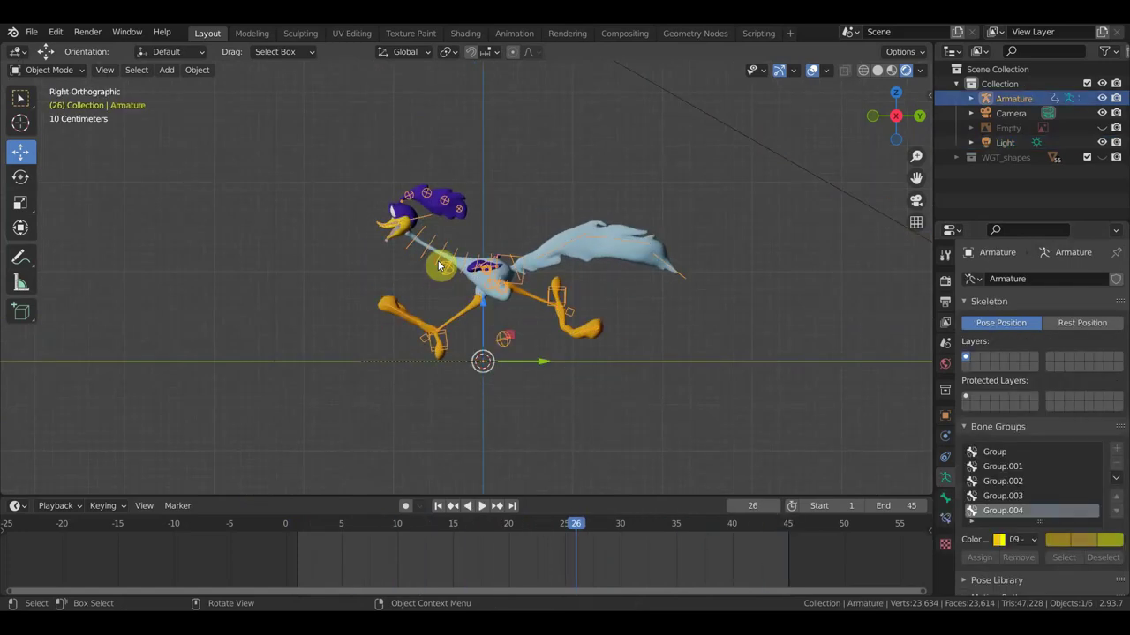
click(51, 69)
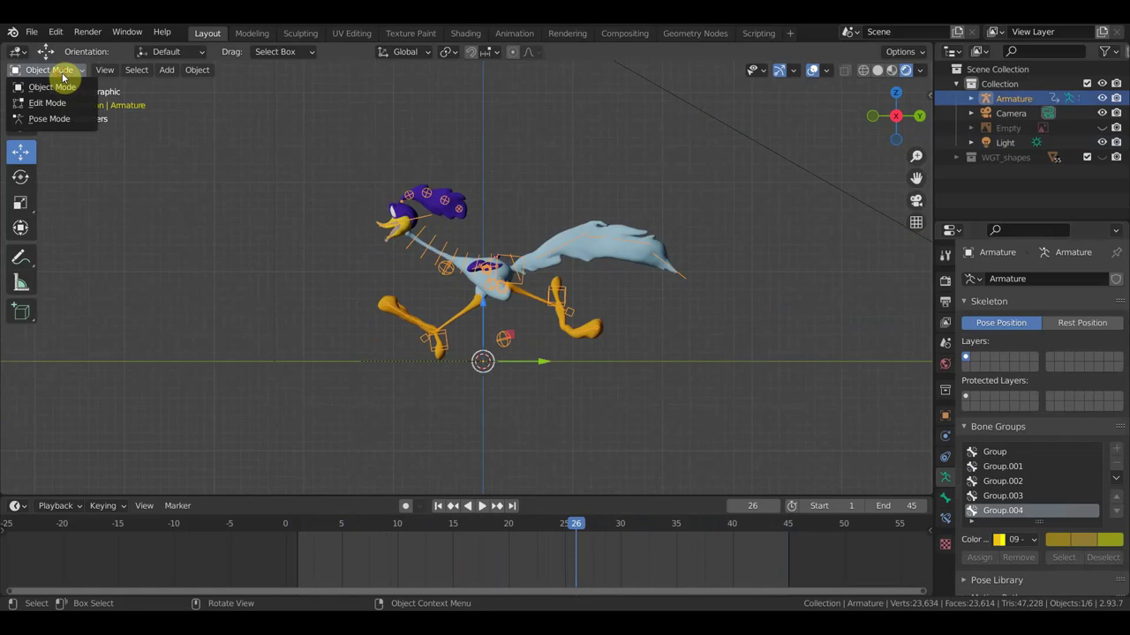
click(50, 118)
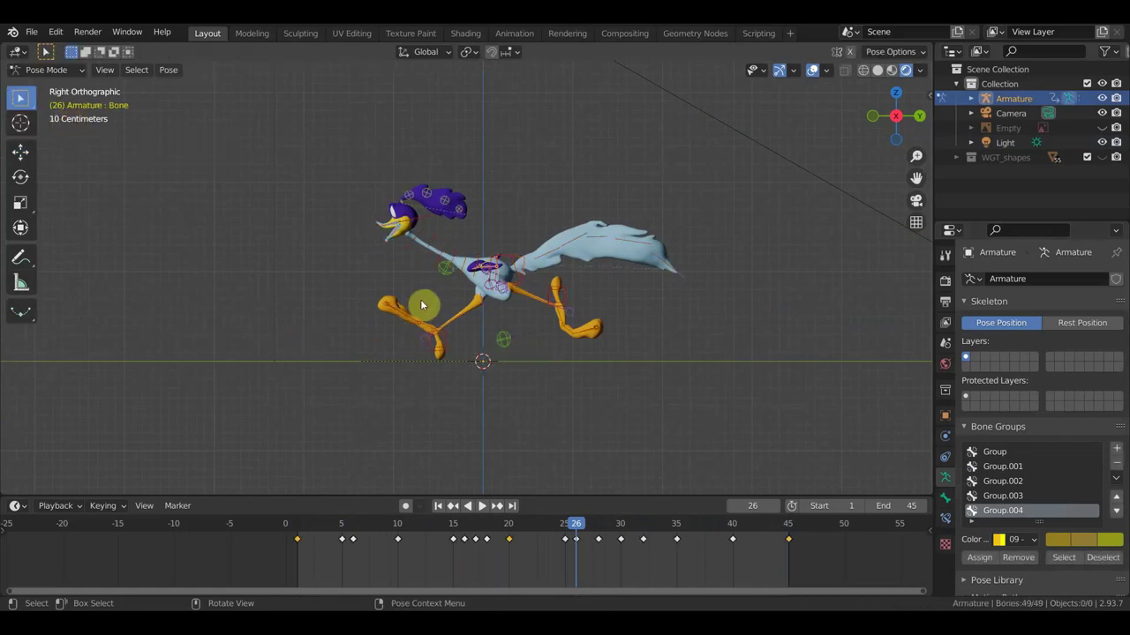
- Save the file as Looney Tunes1.blend and box-select all run cycle keyframes
click(32, 35)
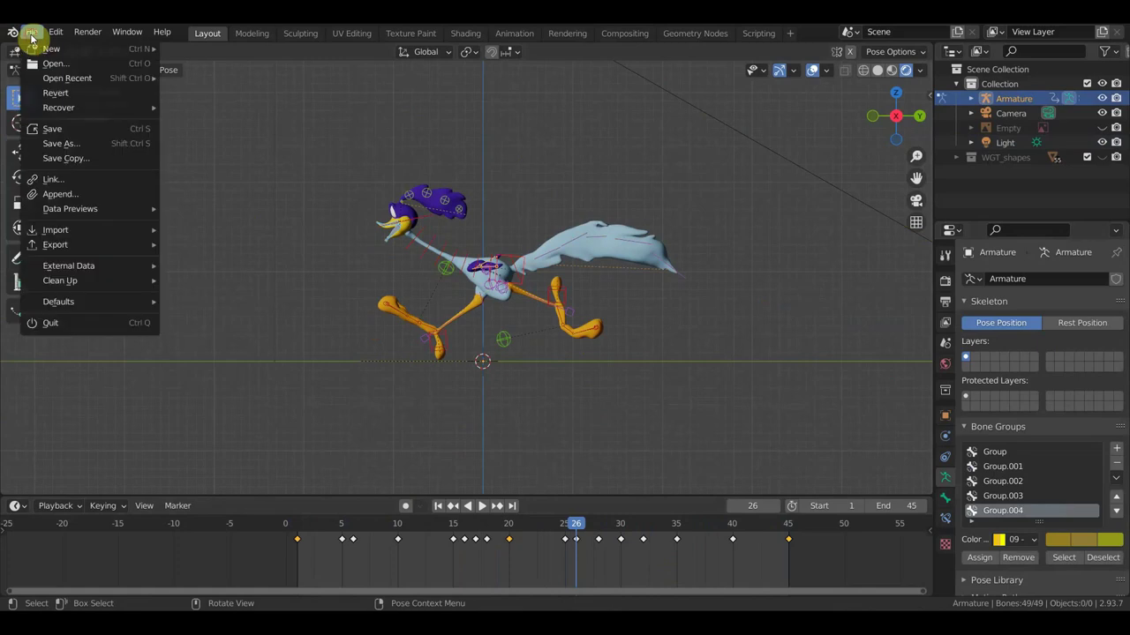
click(69, 129)
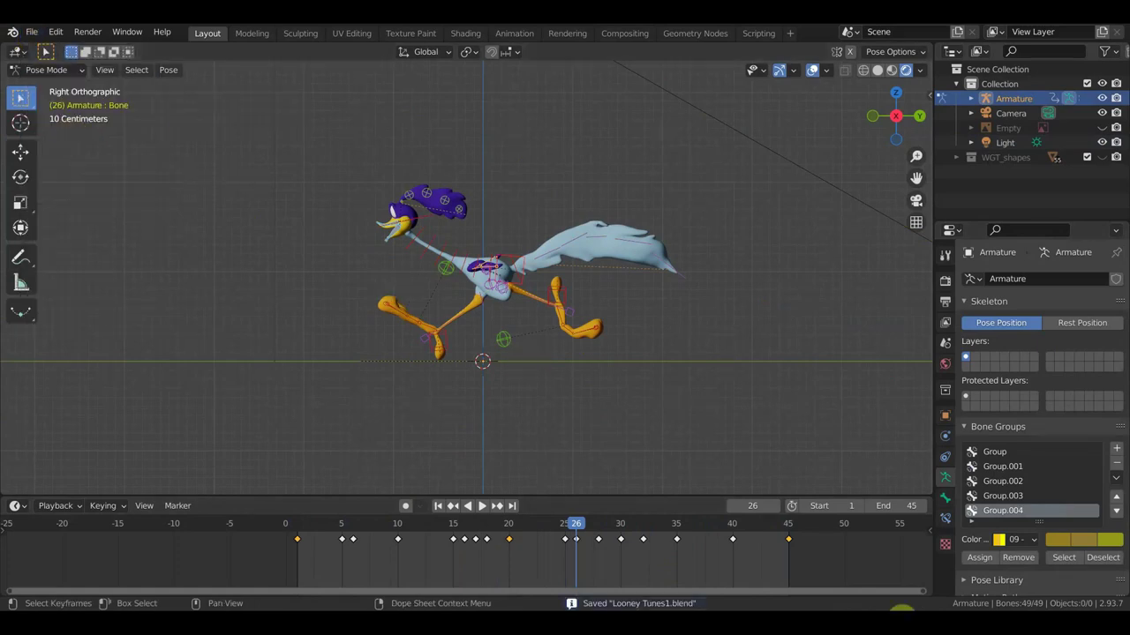
drag(852, 571, 294, 527)
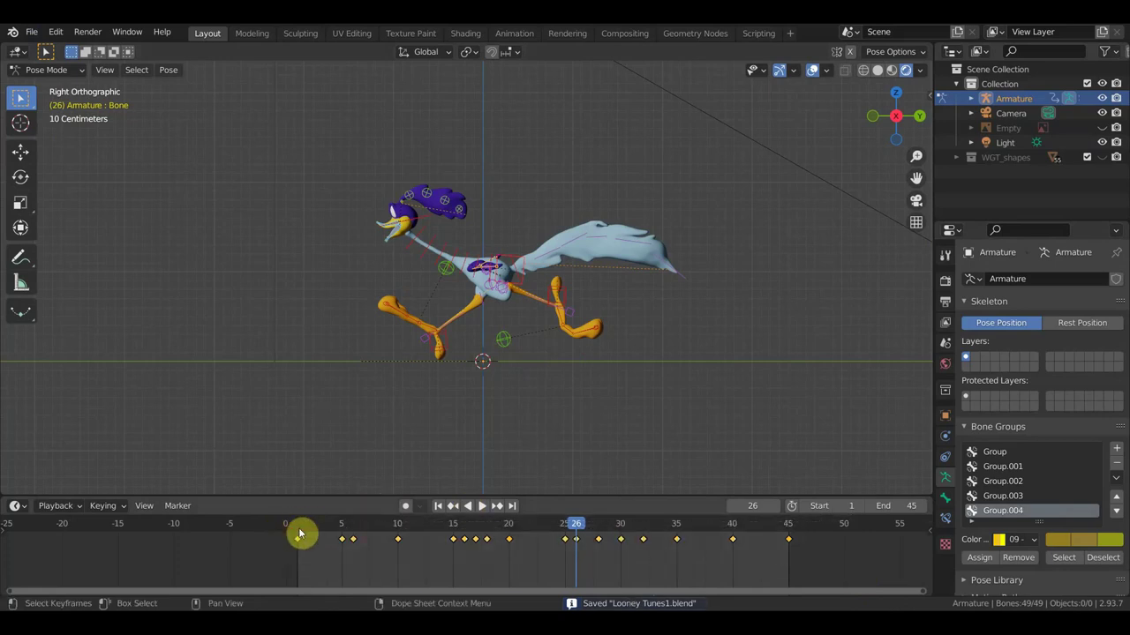
- Scale the selected keyframes toward frame 1 and play the shortened run cycle
click(299, 526)
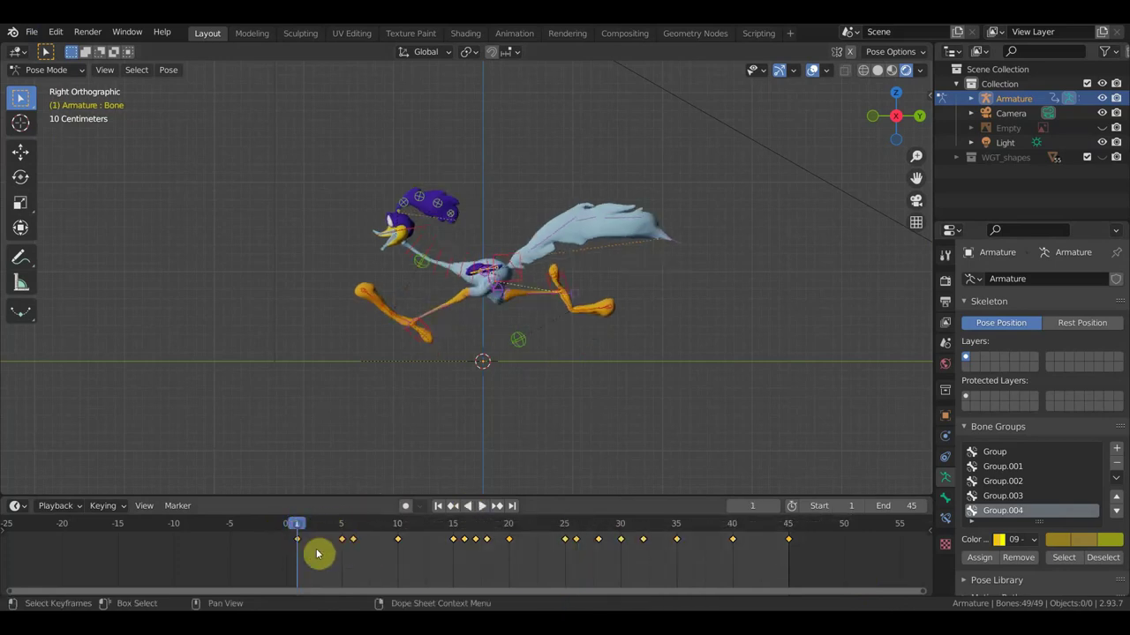
key(s)
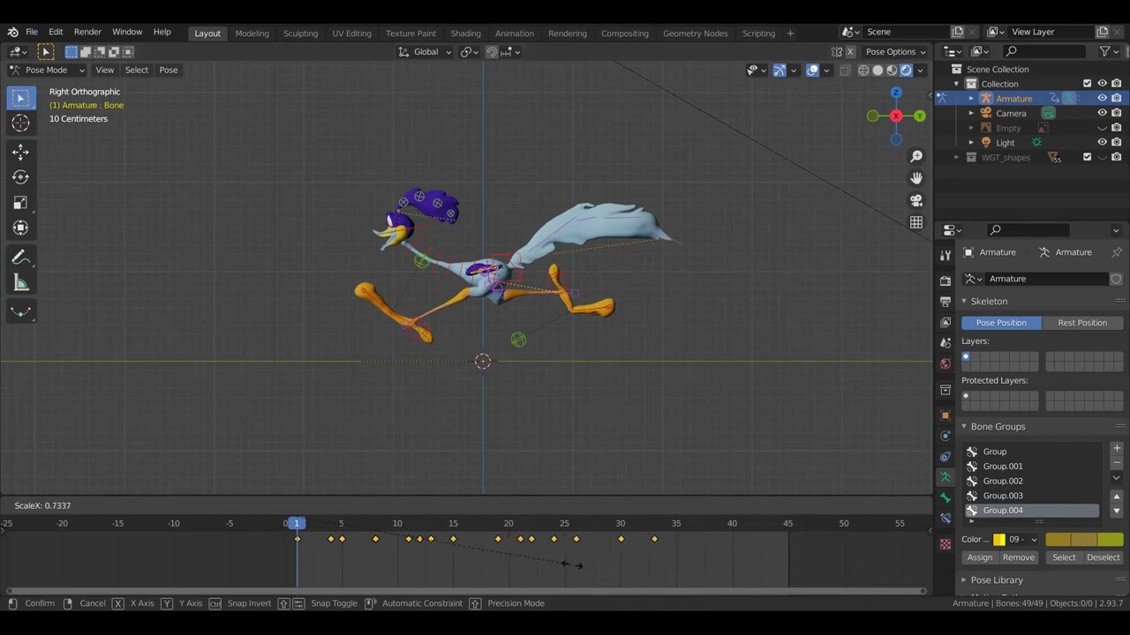
click(534, 557)
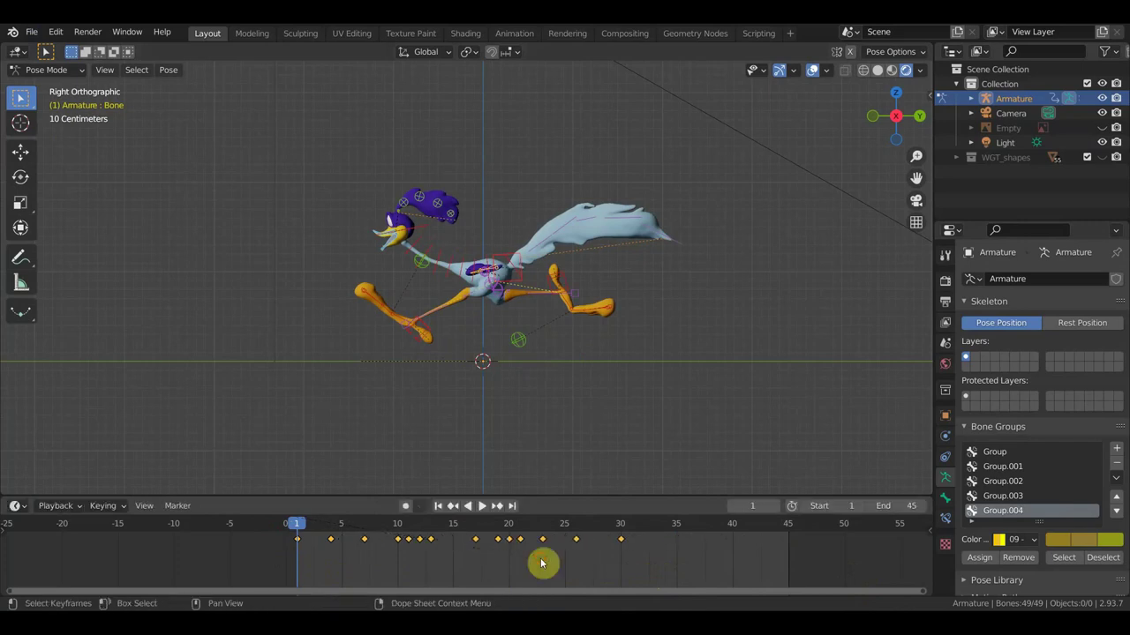
key(space)
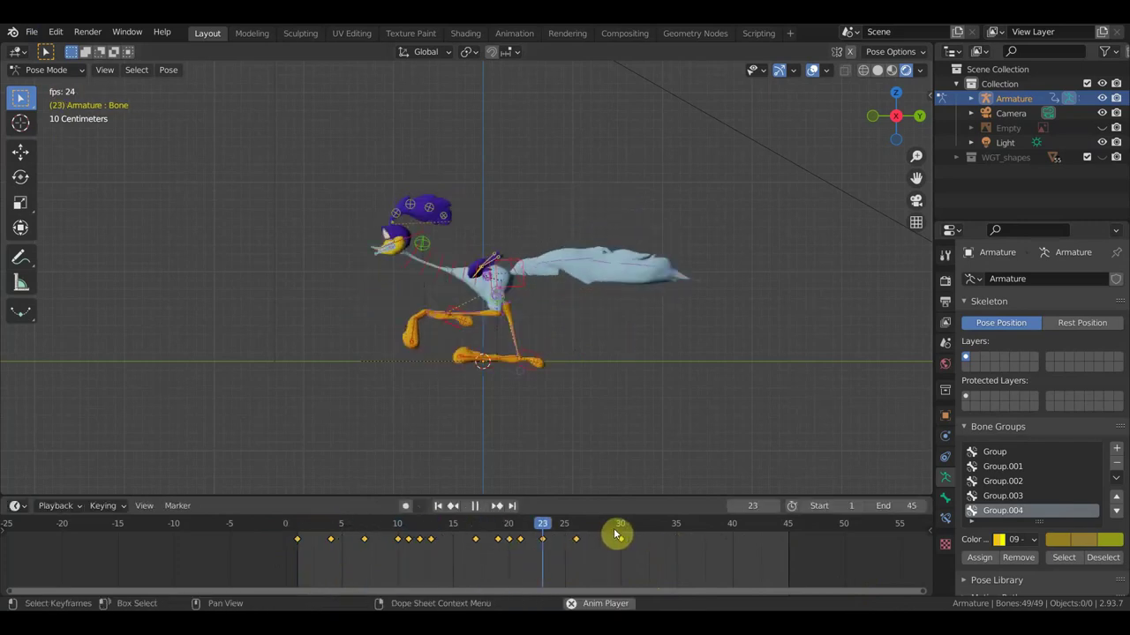
key(space)
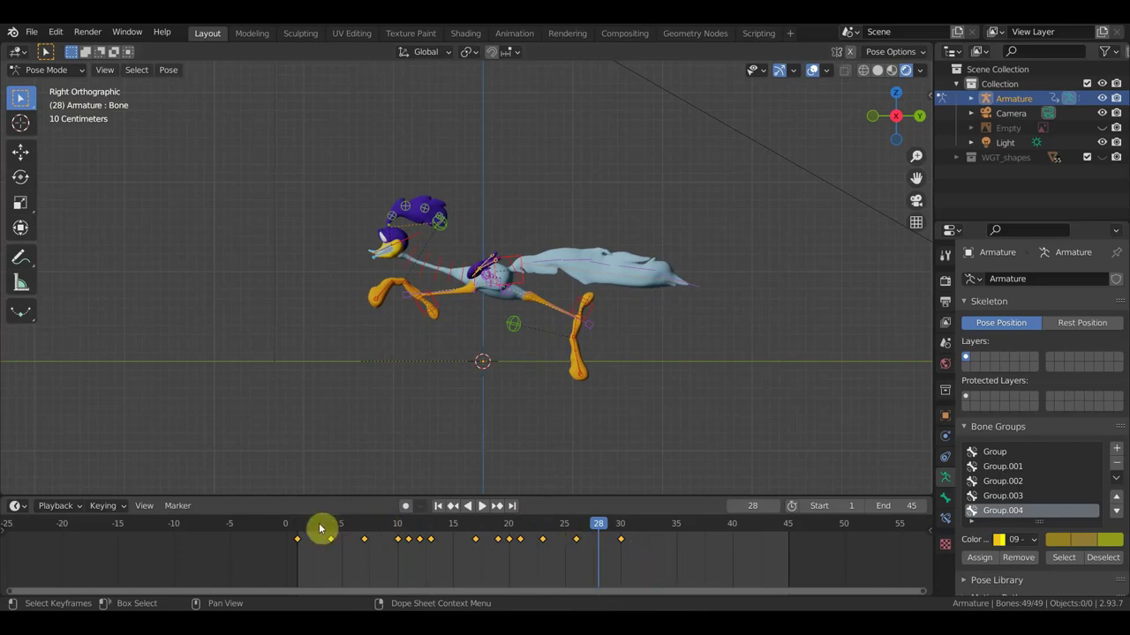
- Squeeze the keyframes further toward frame 1, set the end frame to 25, and play the loop
click(319, 526)
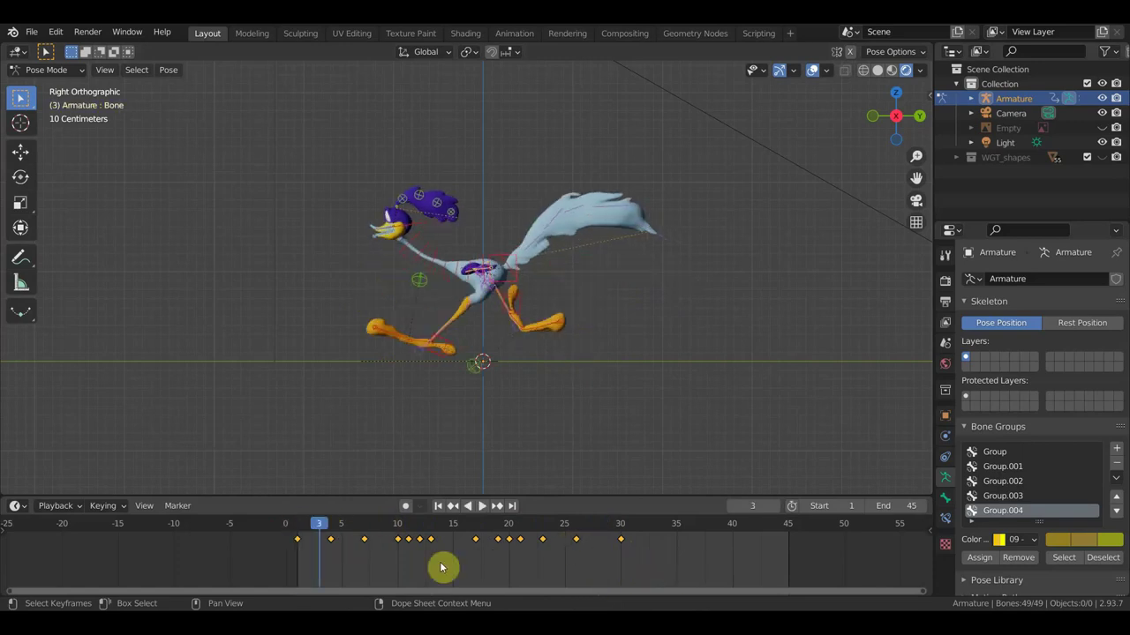
click(298, 530)
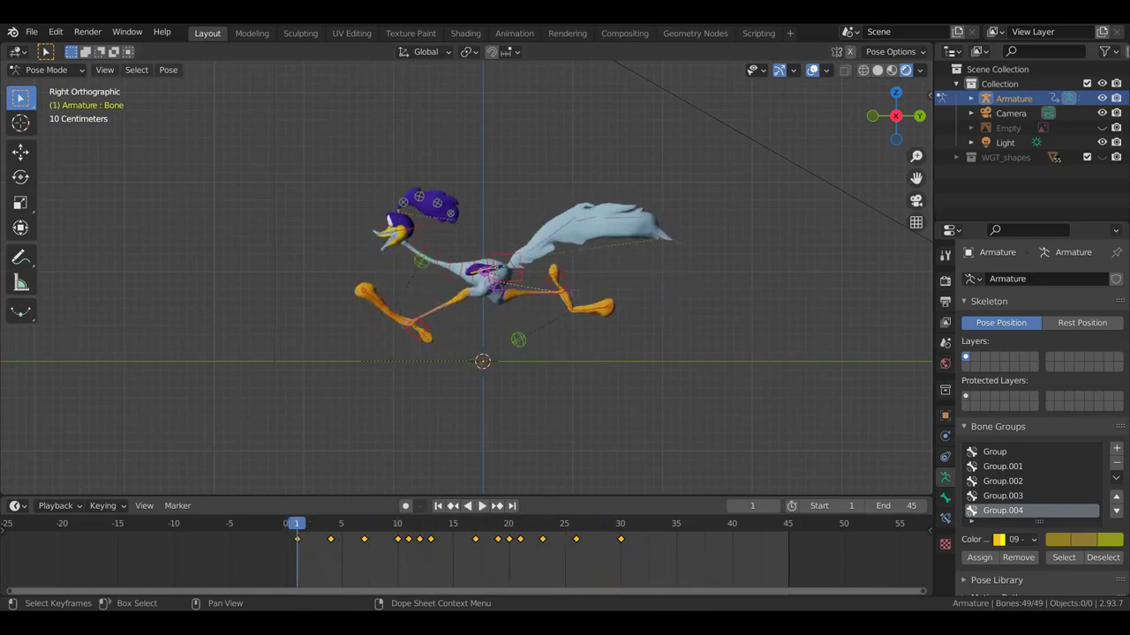
key(s)
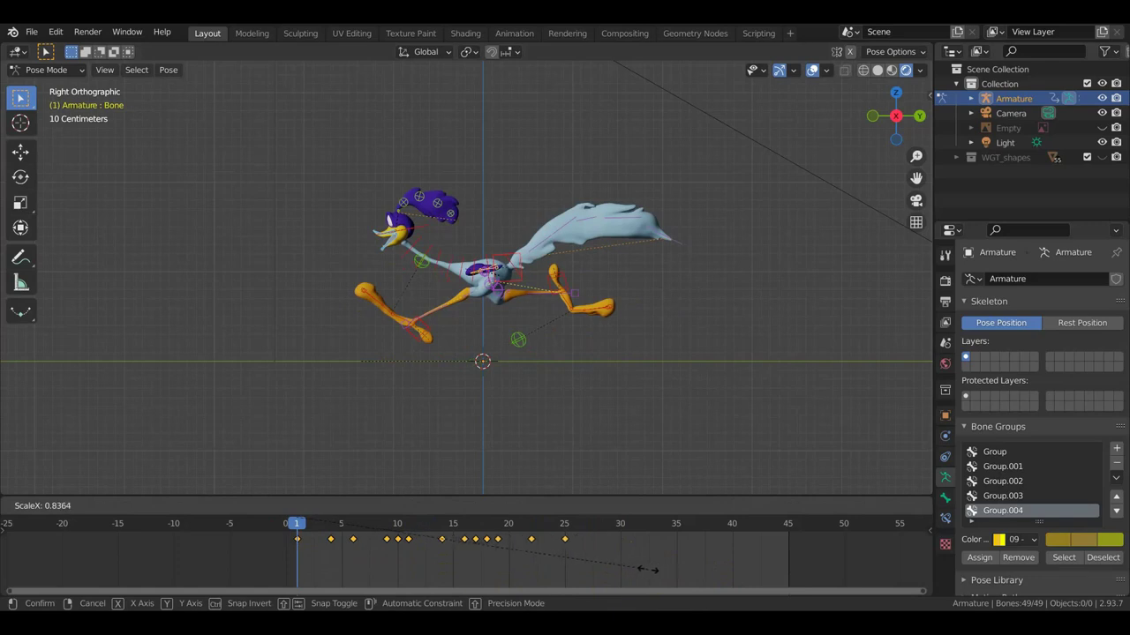
click(643, 568)
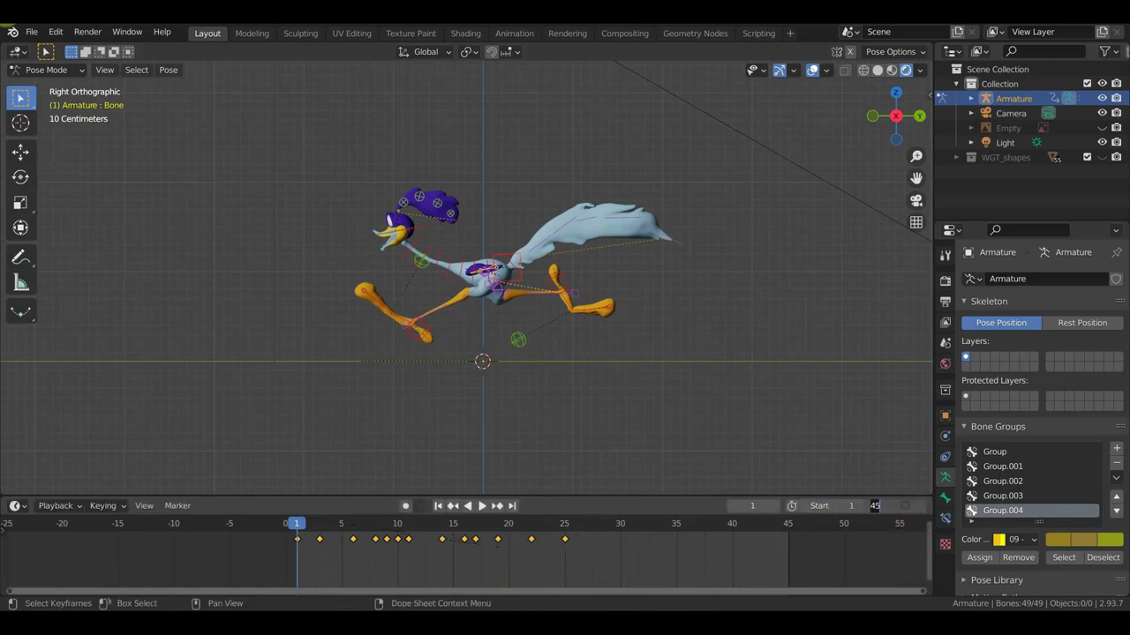
key(Return)
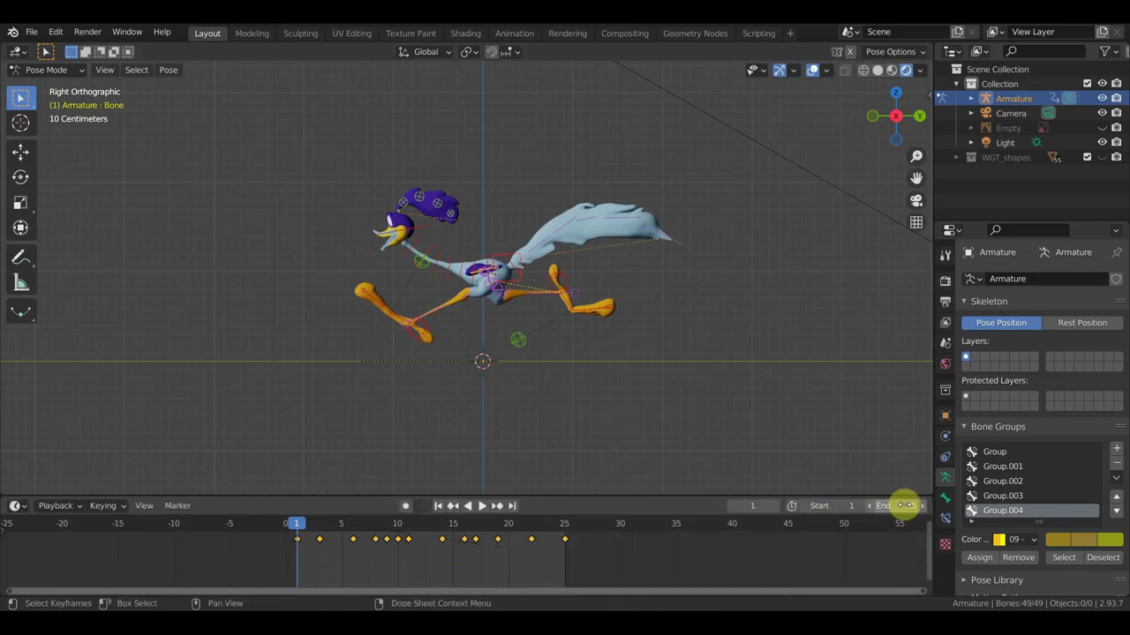
key(space)
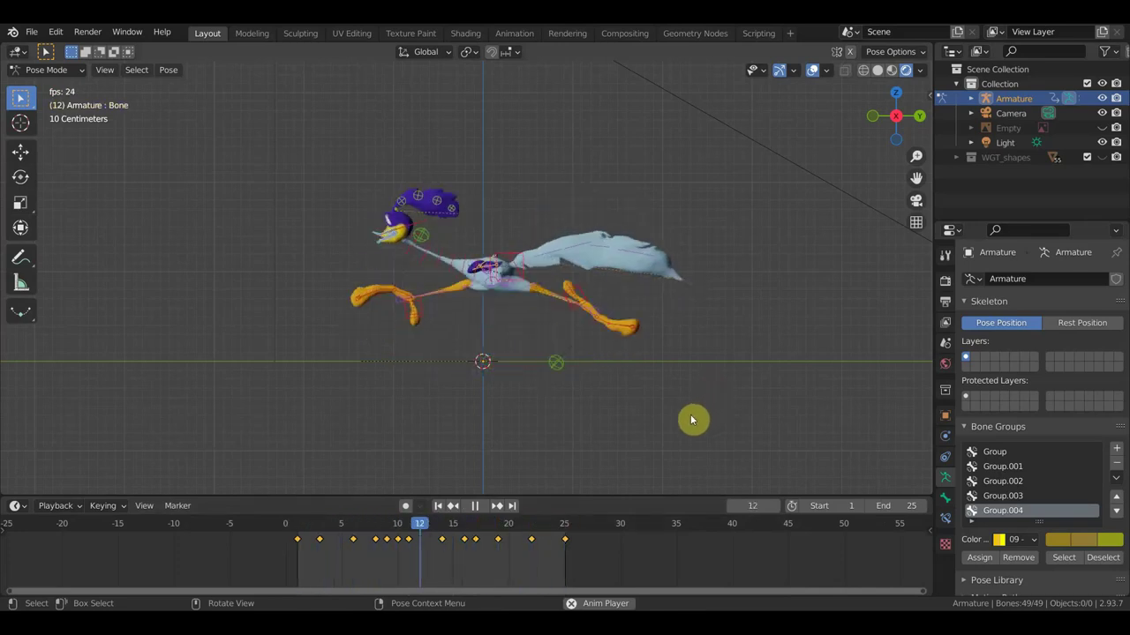
- Pause the looping run at frame 12 and orbit to an angled perspective view of the rig
middle_drag(691, 421, 610, 410)
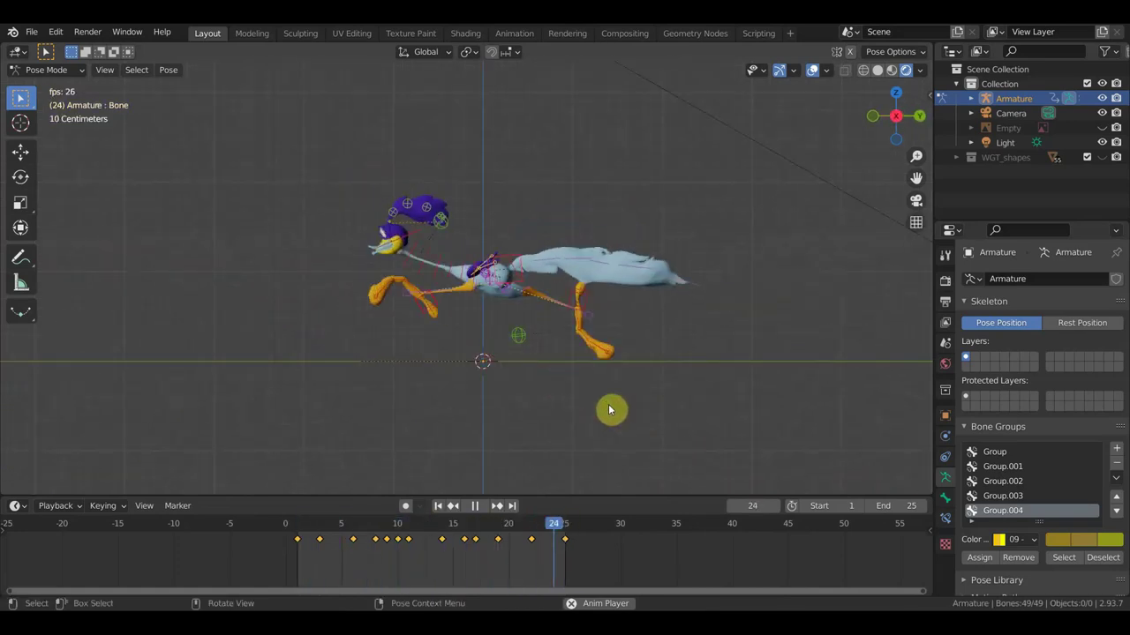
click(699, 365)
key(space)
mouse_move(610, 411)
middle_down()
mouse_move(699, 365)
mouse_move(672, 353)
middle_up()
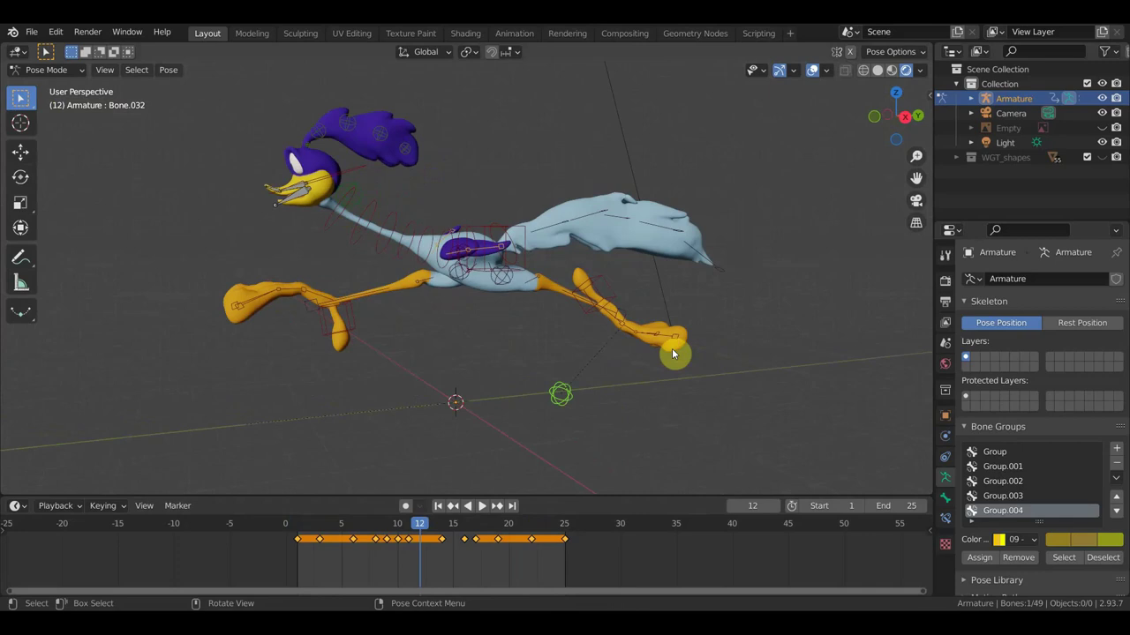
- Make the Empty's Looney Tunes image visible and orbit to compare the frame-12 stride against it
click(1102, 128)
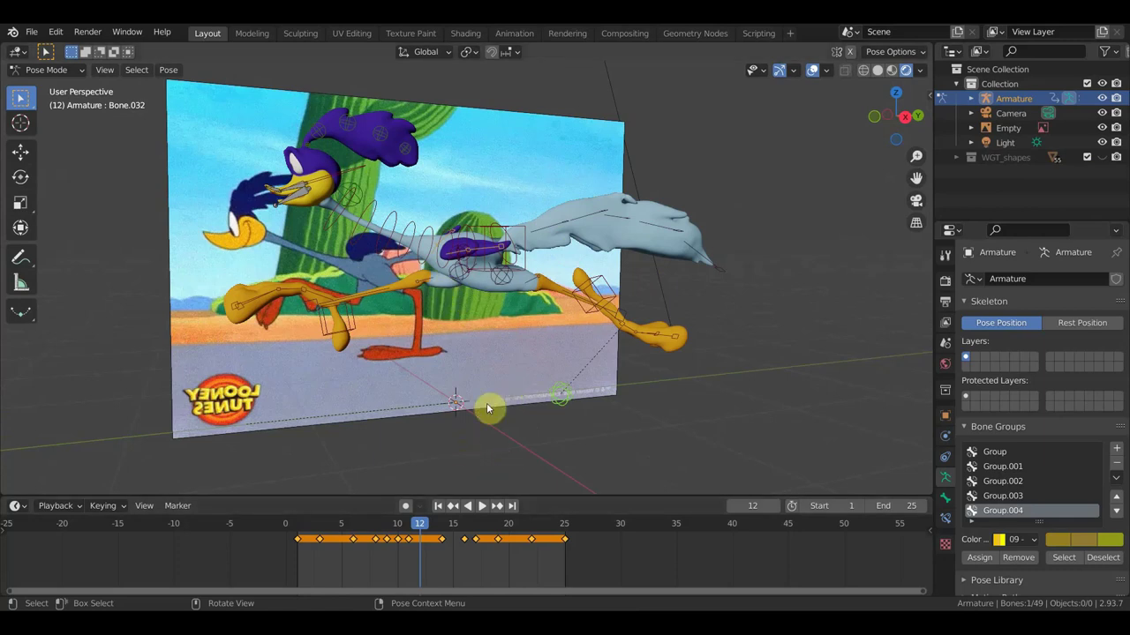
mouse_move(543, 331)
middle_down()
mouse_move(565, 348)
mouse_move(544, 352)
middle_up()
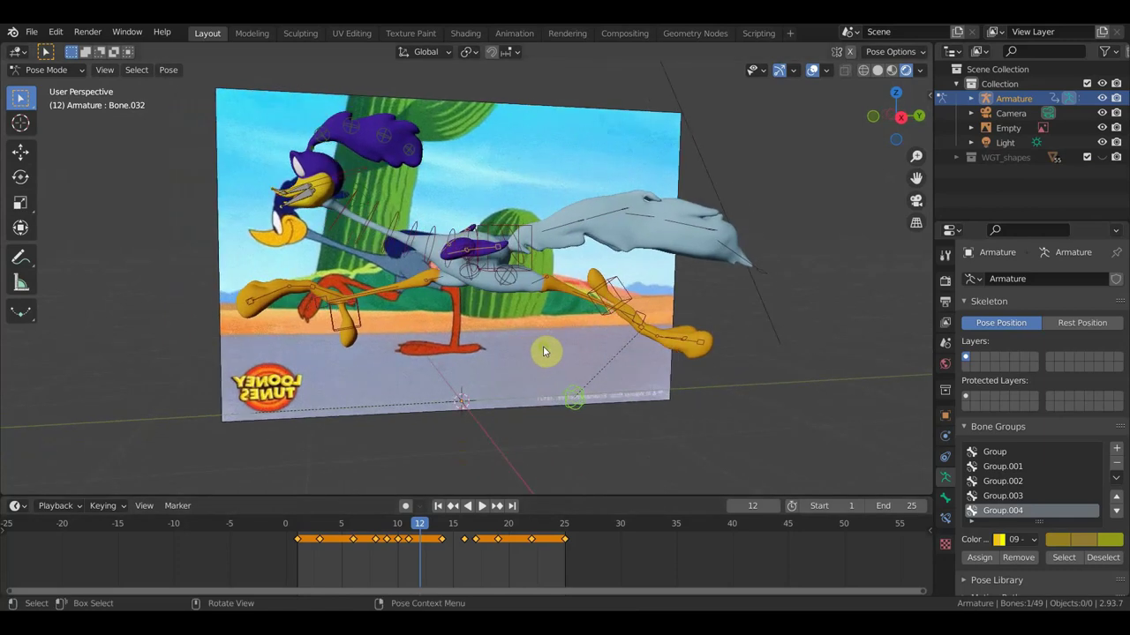